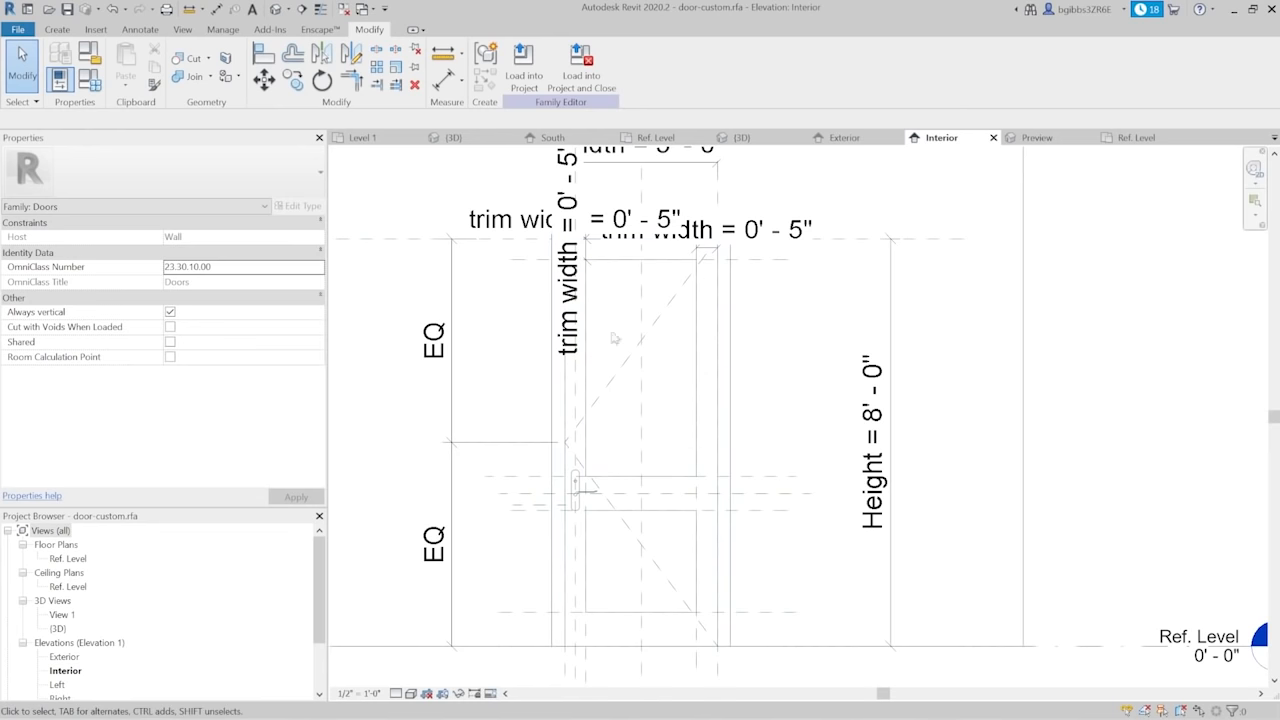
Examine the door panels in the interior elevation and the 3D view
{"action": "scroll", "coordinate": [669, 333], "scroll_direction": "down", "scroll_amount": 1}
{"action": "scroll", "coordinate": [795, 425], "scroll_direction": "down", "scroll_amount": 1}
{"action": "scroll", "coordinate": [813, 343], "scroll_direction": "up", "scroll_amount": 1}
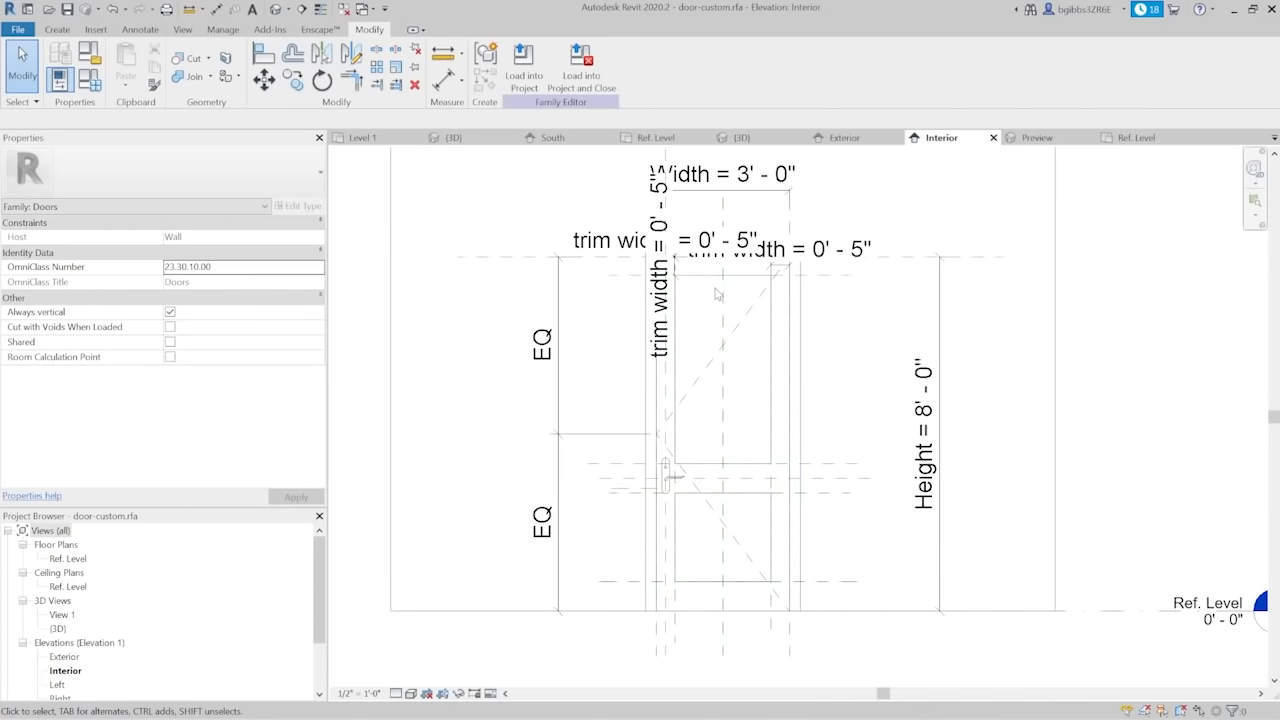
{"action": "scroll", "coordinate": [765, 378], "scroll_direction": "up", "scroll_amount": 2}
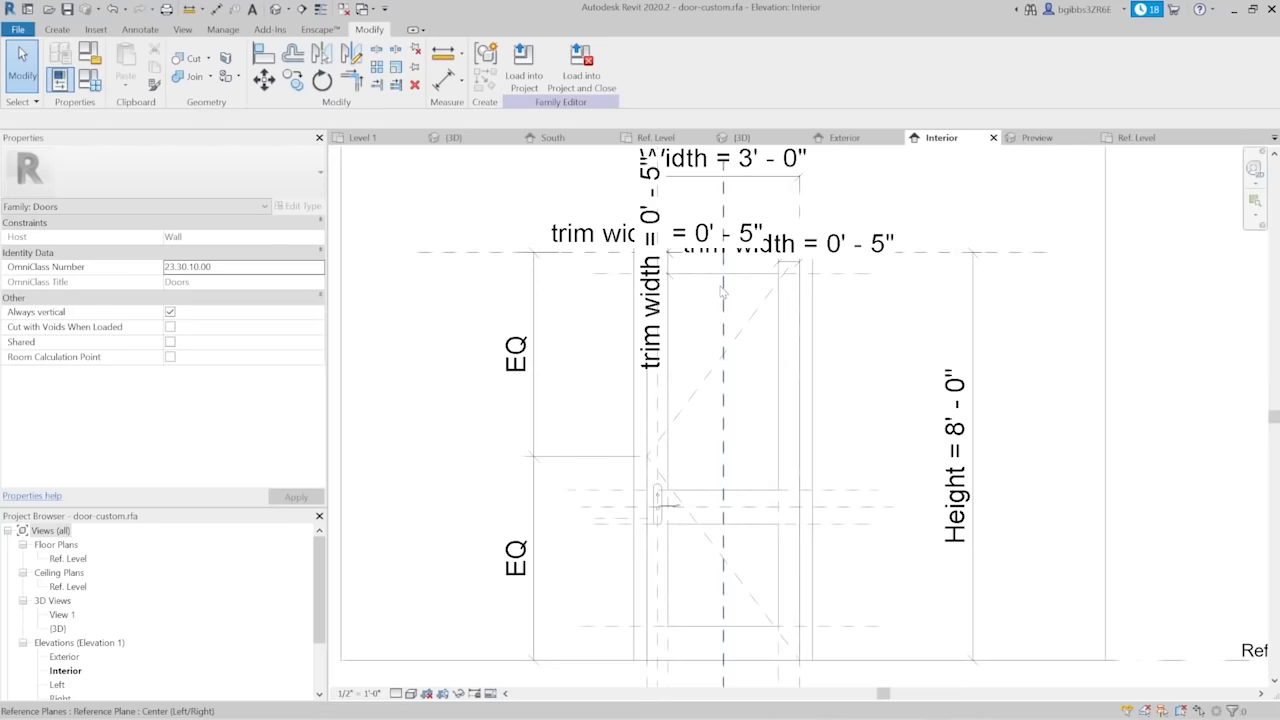
{"action": "scroll", "coordinate": [770, 441], "scroll_direction": "up", "scroll_amount": 1}
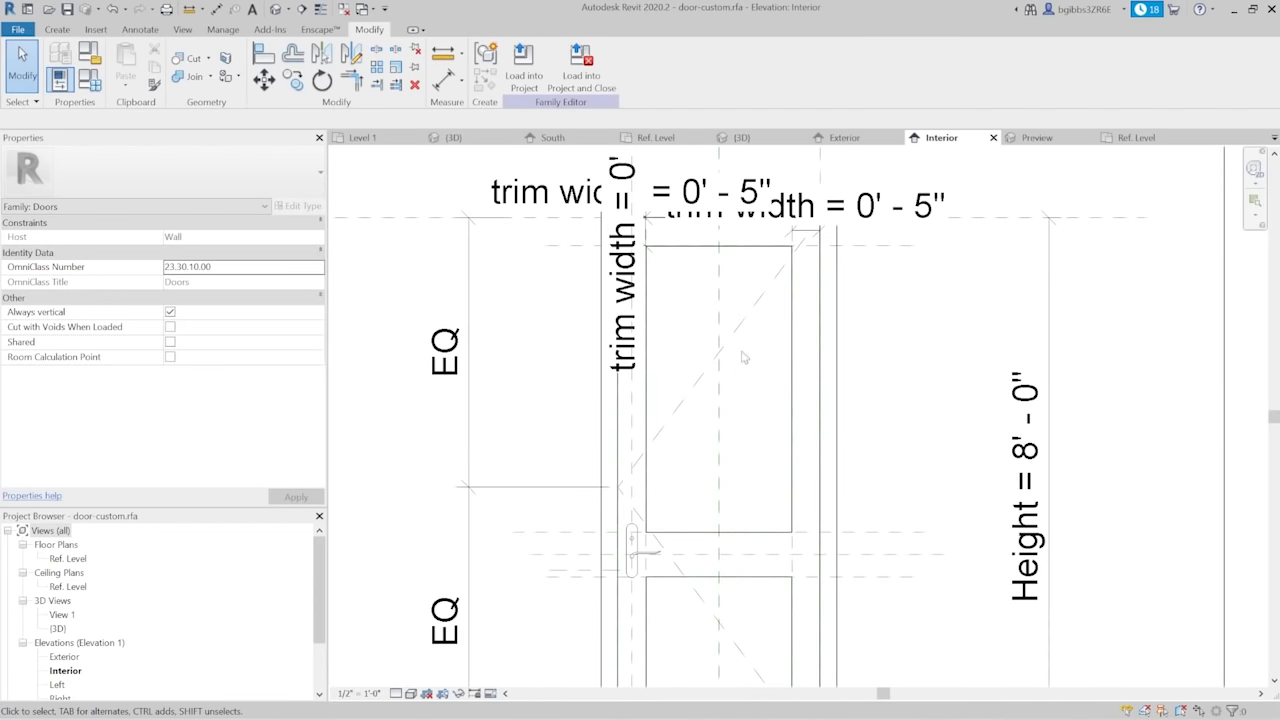
{"action": "left_click", "coordinate": [745, 137]}
{"action": "middle_click_drag", "start_coordinate": [664, 497], "coordinate": [642, 382], "text": "shift"}
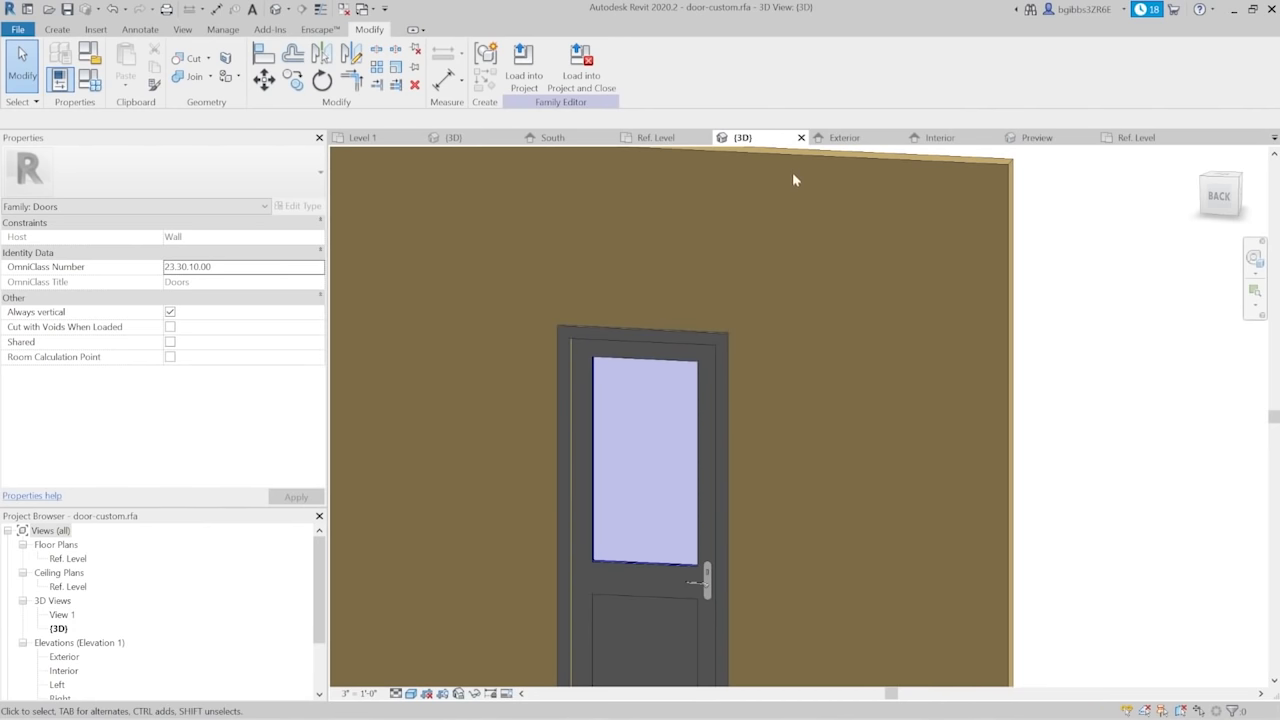
In the Exterior elevation, draw a horizontal reference plane across the upper door opening, about 8 1/4" below its top edge
{"action": "left_click", "coordinate": [845, 137]}
{"action": "scroll", "coordinate": [758, 480], "scroll_direction": "up", "scroll_amount": 3}
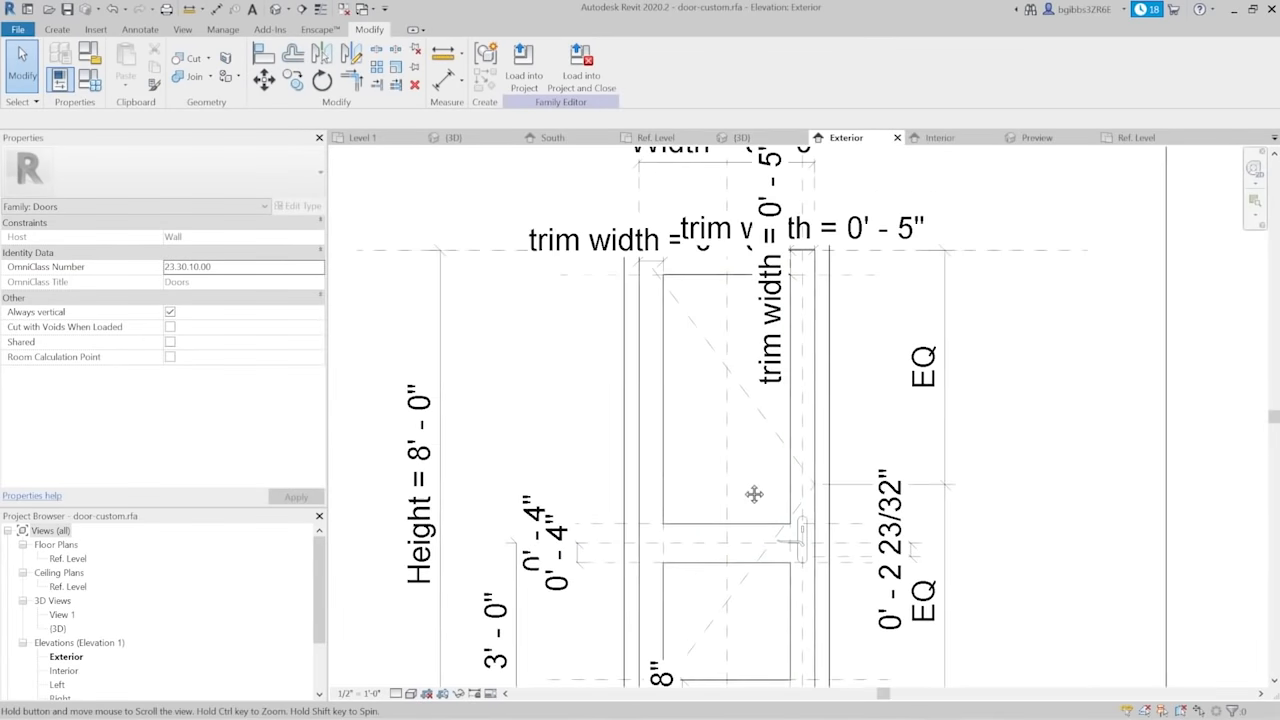
{"action": "left_click", "coordinate": [771, 447]}
{"action": "scroll", "coordinate": [775, 494], "scroll_direction": "up", "scroll_amount": 1}
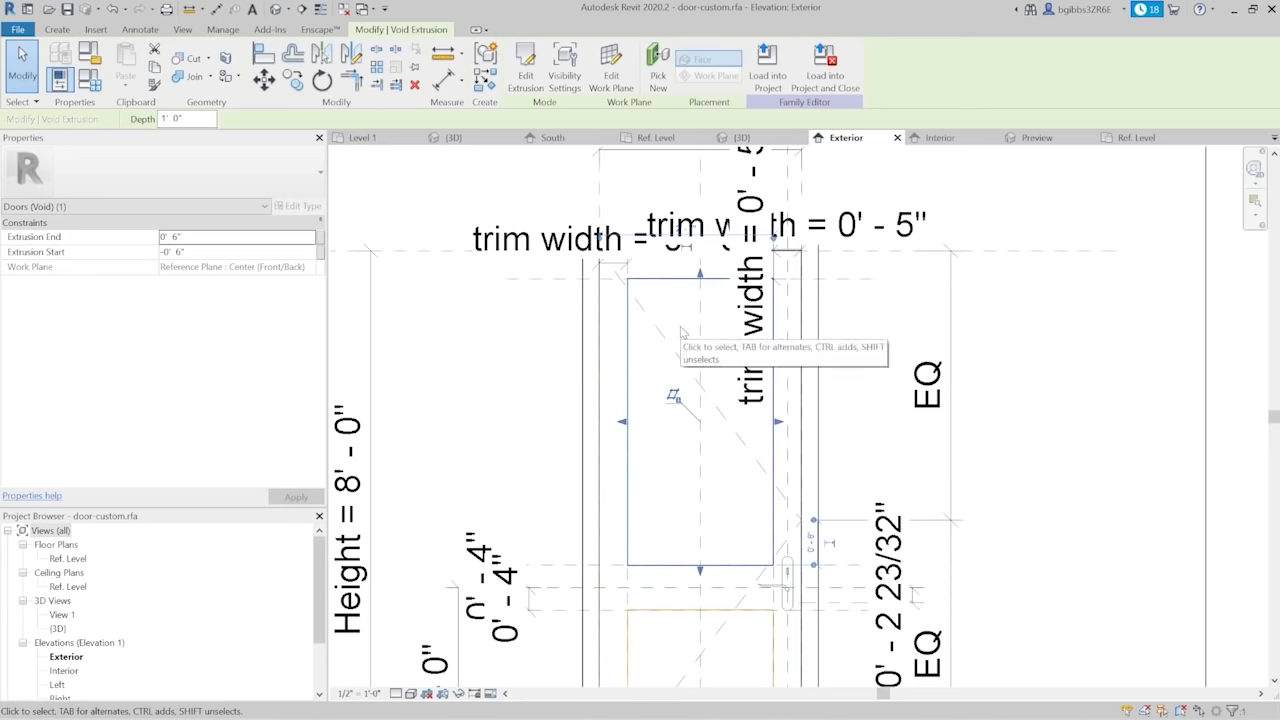
{"action": "scroll", "coordinate": [617, 309], "scroll_direction": "up", "scroll_amount": 1}
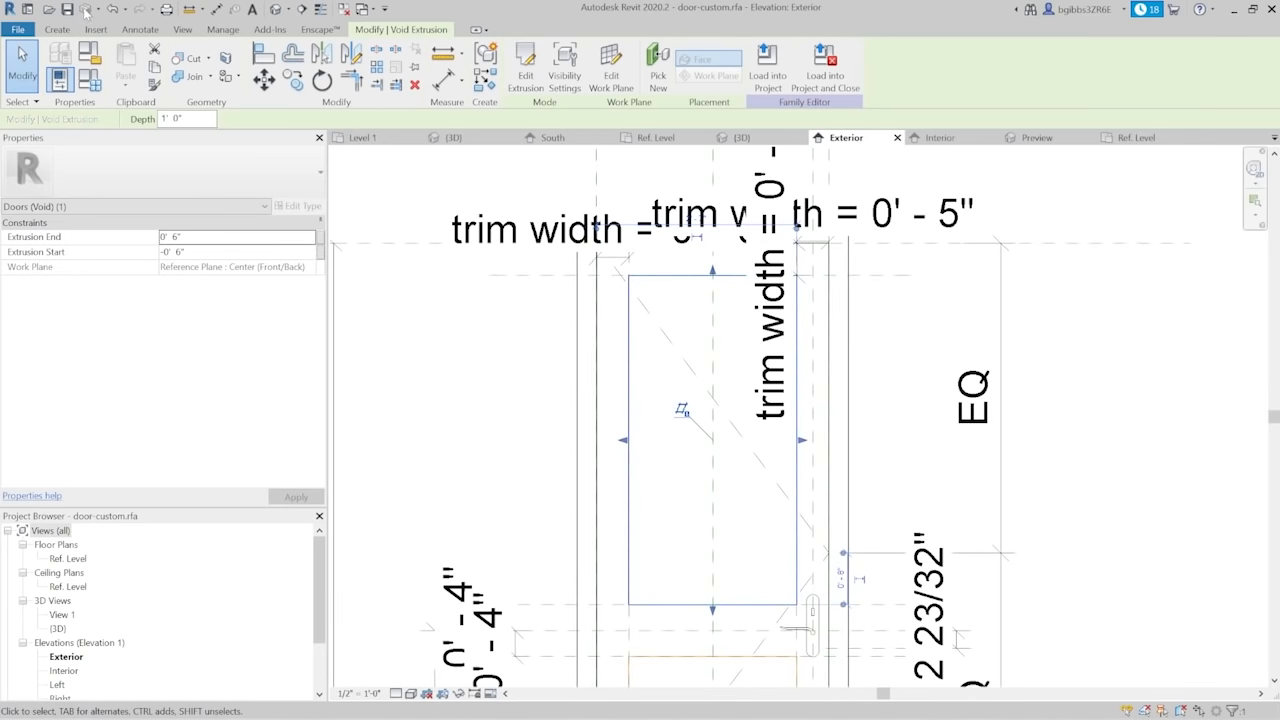
{"action": "key", "text": "r"}
{"action": "key", "text": "p"}
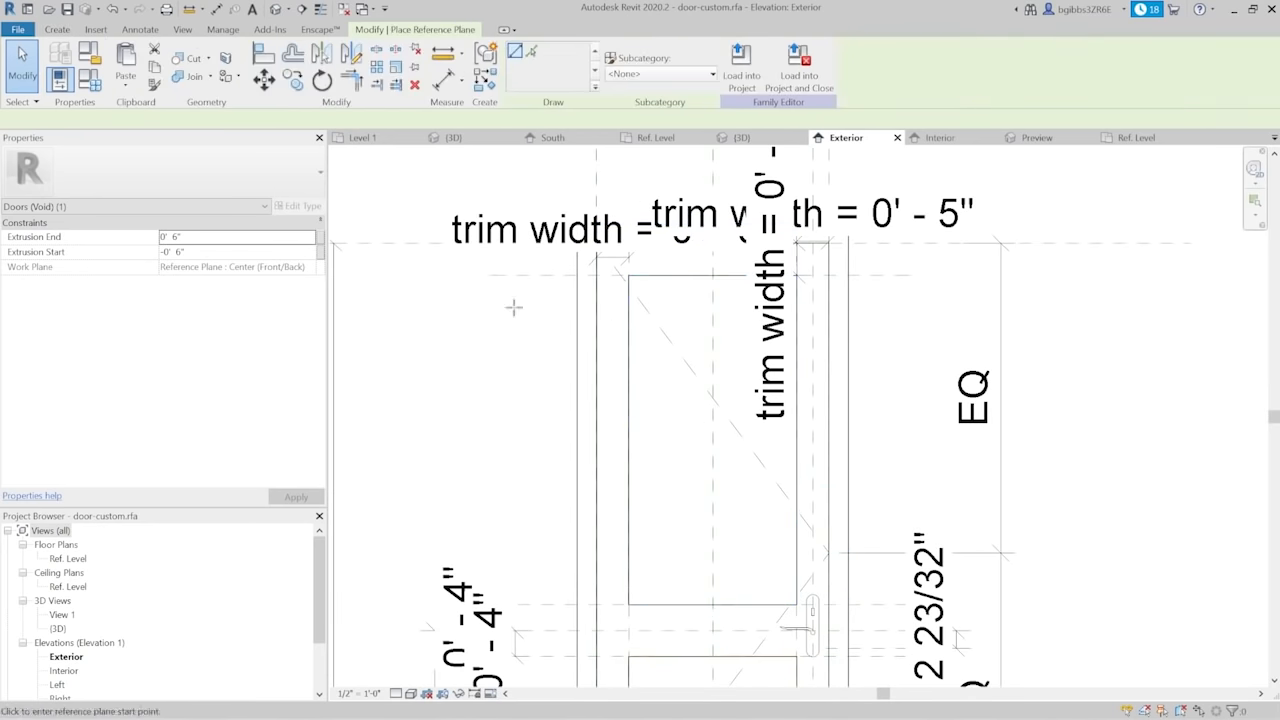
{"action": "left_click", "coordinate": [505, 327]}
{"action": "left_click", "coordinate": [900, 327]}
{"action": "key", "text": "Escape"}
{"action": "key", "text": "Escape"}
Add an aligned dimension between the new horizontal reference plane and the reference plane along the upper opening's top edge
{"action": "scroll", "coordinate": [565, 318], "scroll_direction": "up", "scroll_amount": 2}
{"action": "scroll", "coordinate": [563, 320], "scroll_direction": "up", "scroll_amount": 1}
{"action": "scroll", "coordinate": [559, 318], "scroll_direction": "down", "scroll_amount": 1}
{"action": "key", "text": "d"}
{"action": "key", "text": "i"}
{"action": "left_click", "coordinate": [525, 328]}
{"action": "left_click", "coordinate": [528, 266]}
{"action": "left_click", "coordinate": [445, 328]}
{"action": "scroll", "coordinate": [571, 323], "scroll_direction": "down", "scroll_amount": 2}
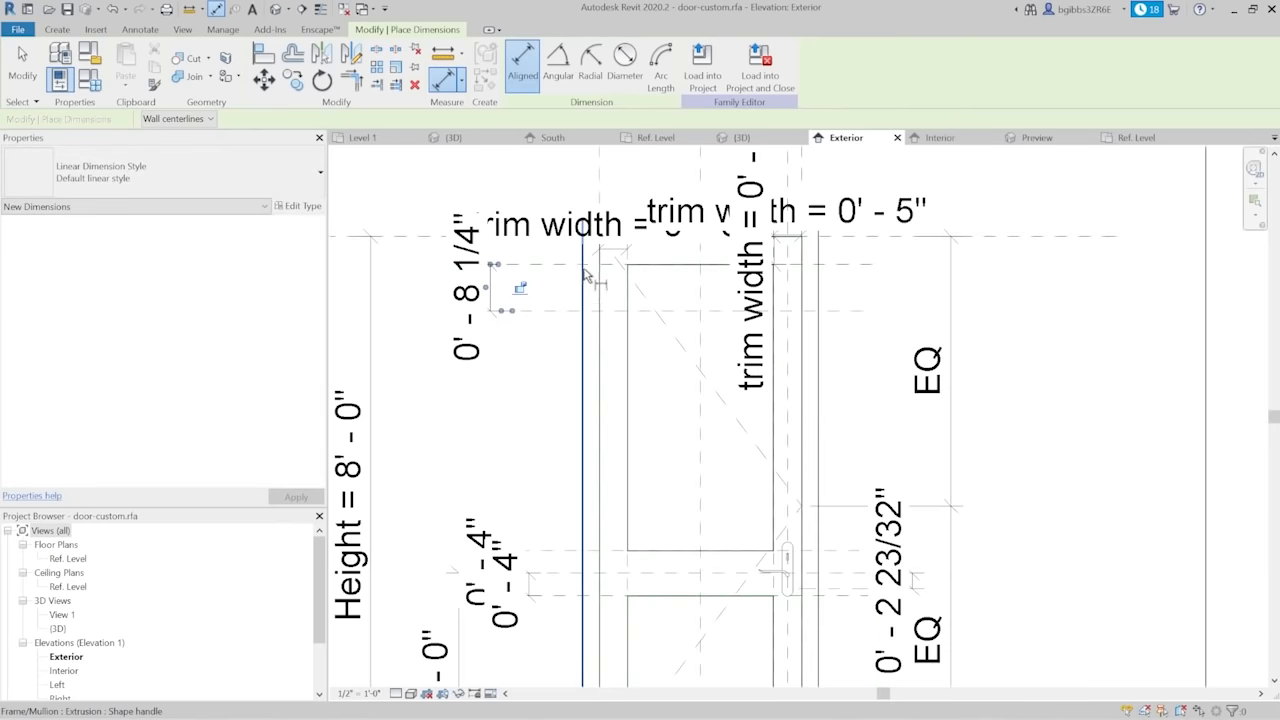
{"action": "scroll", "coordinate": [571, 314], "scroll_direction": "up", "scroll_amount": 2}
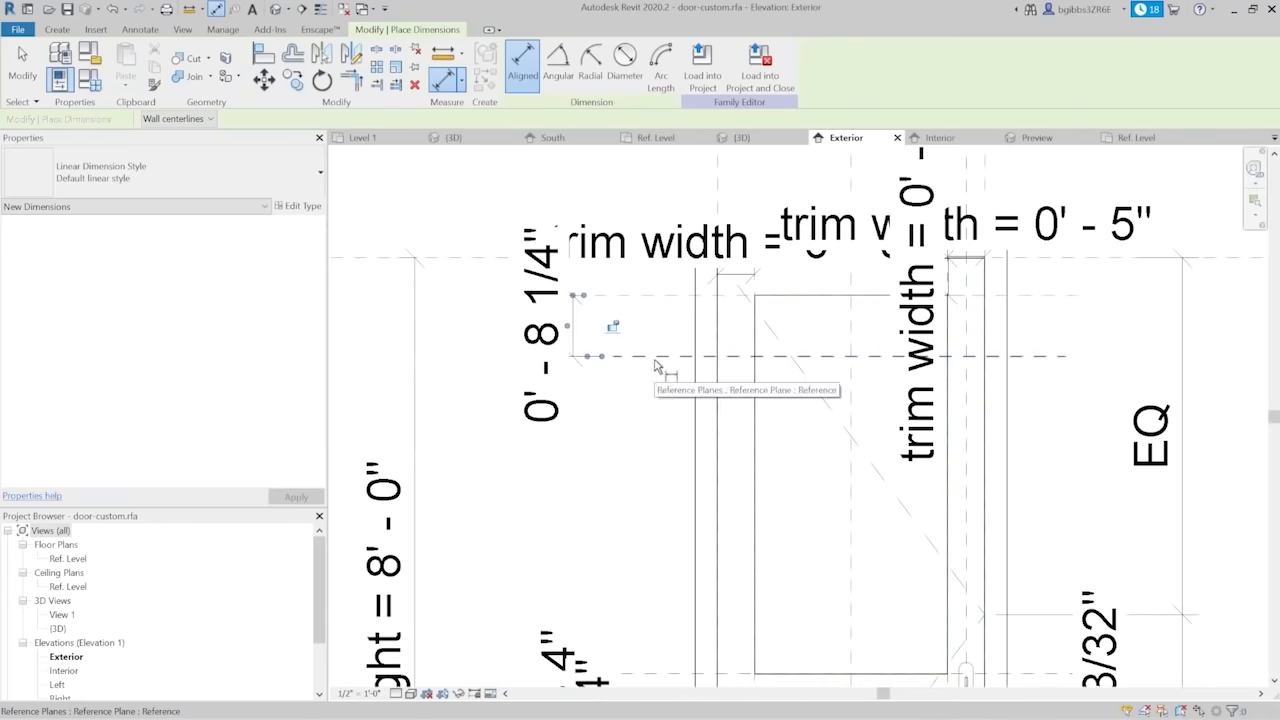
{"action": "left_click", "coordinate": [657, 365]}
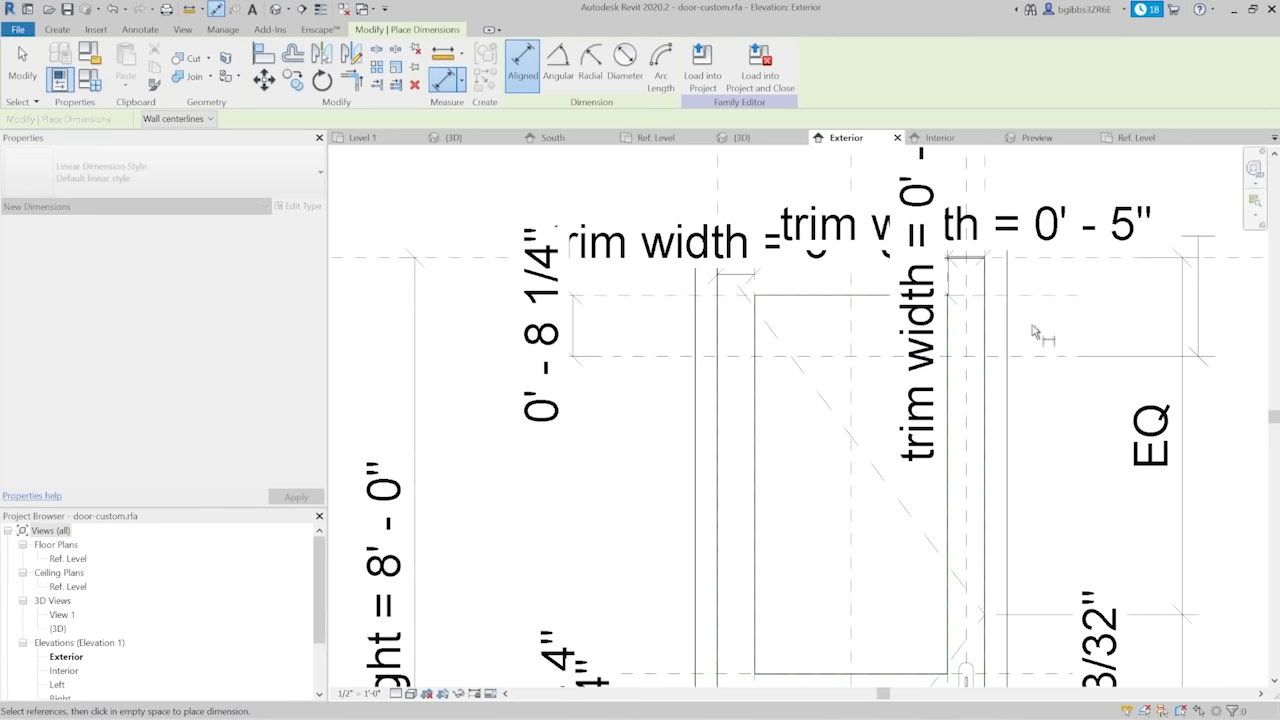
{"action": "key", "text": "Escape"}
{"action": "key", "text": "Escape"}
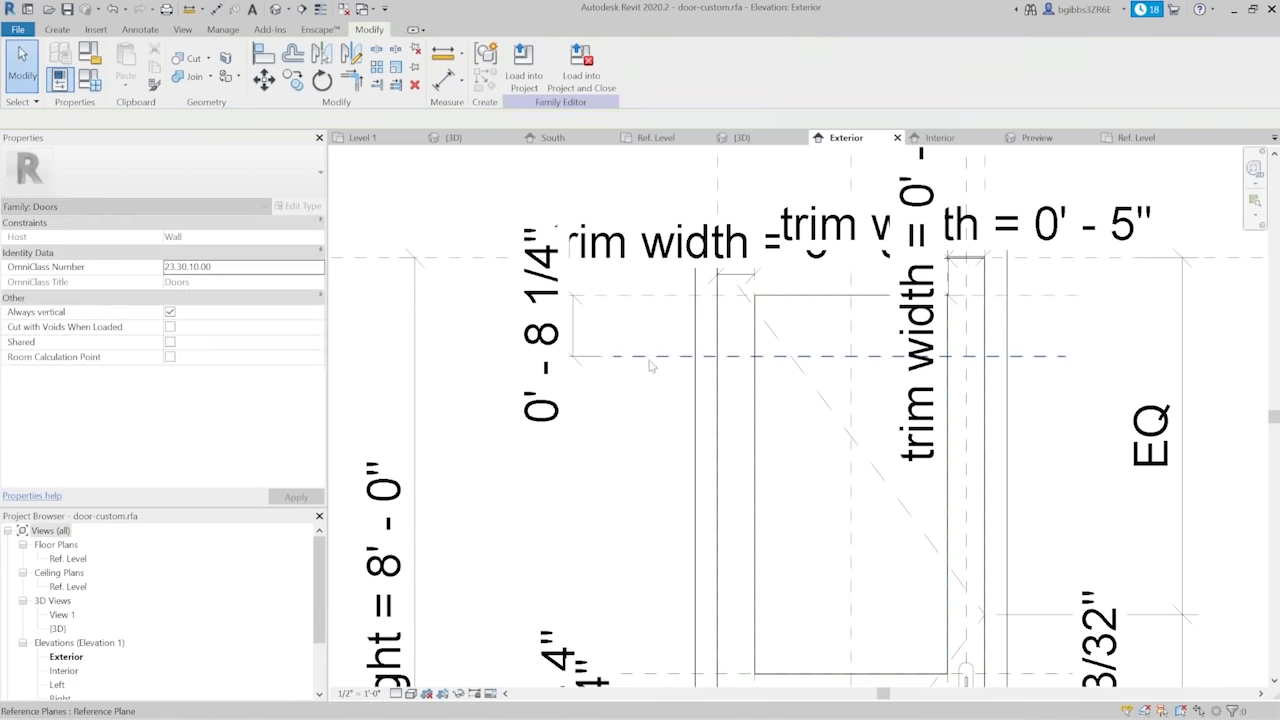
Set the horizontal reference plane's distance from the top edge of the opening to 6"
{"action": "left_click", "coordinate": [649, 358]}
{"action": "left_click", "coordinate": [566, 340]}
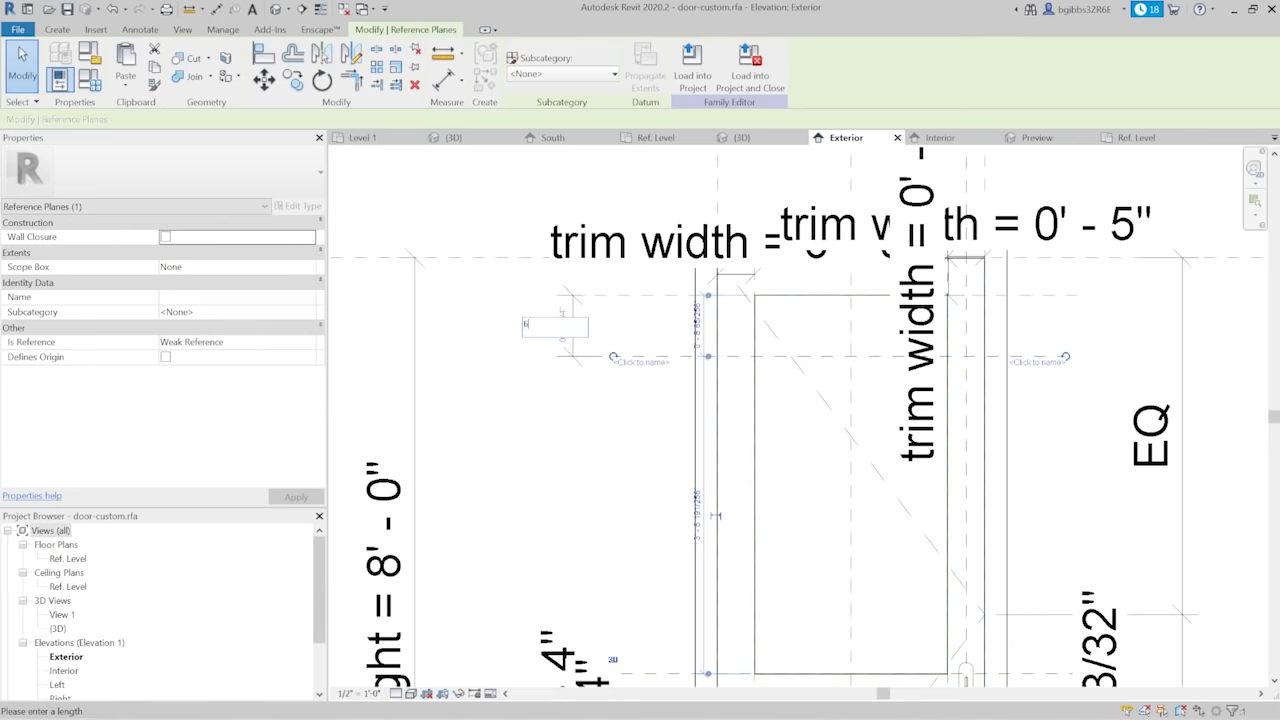
{"action": "key", "text": "Return"}
{"action": "key", "text": "Escape"}
Copy the vertical reference plane at the upper opening's left edge 6" toward the door's centre
{"action": "scroll", "coordinate": [627, 318], "scroll_direction": "up", "scroll_amount": 2}
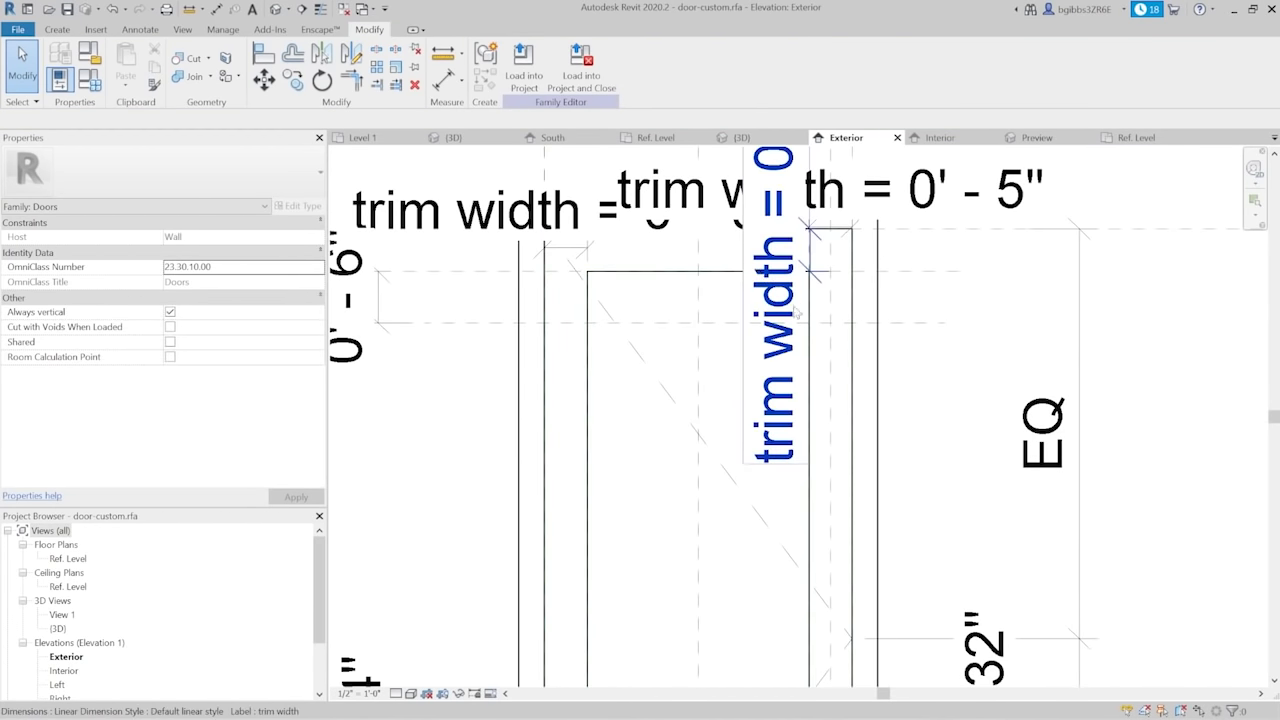
{"action": "scroll", "coordinate": [680, 285], "scroll_direction": "up", "scroll_amount": 1}
{"action": "scroll", "coordinate": [640, 345], "scroll_direction": "down", "scroll_amount": 2}
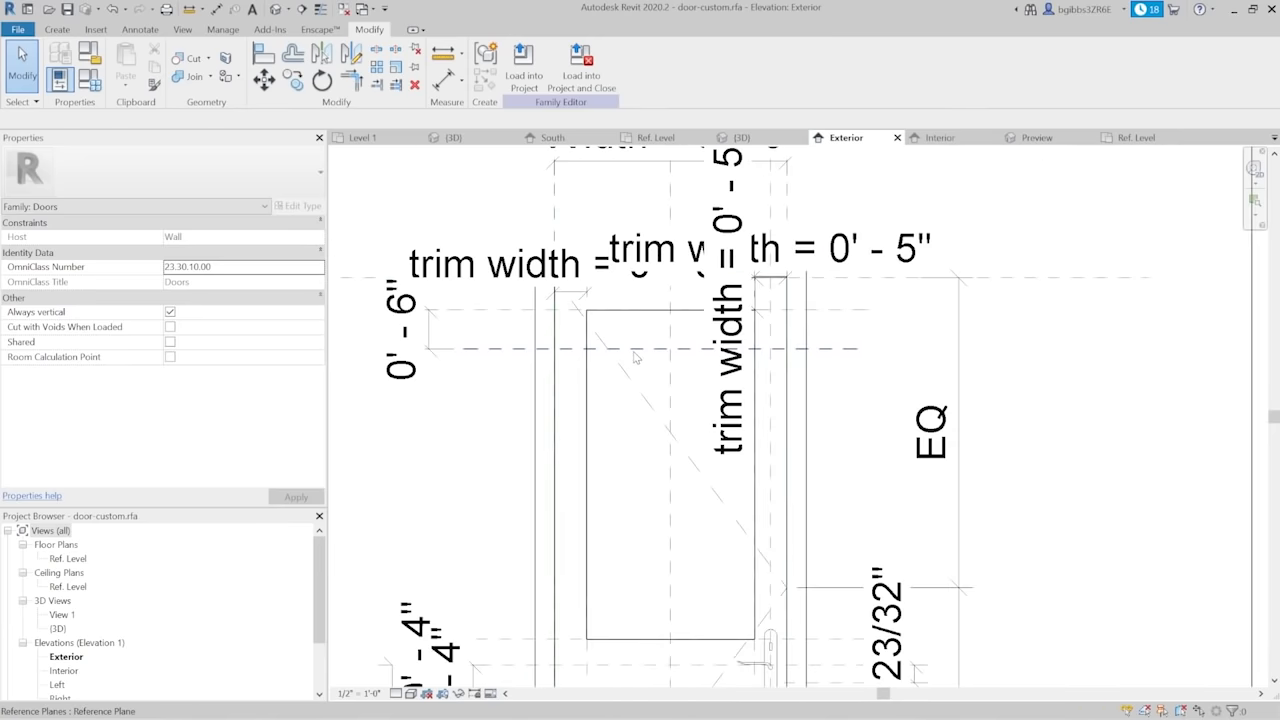
{"action": "scroll", "coordinate": [627, 352], "scroll_direction": "down", "scroll_amount": 2}
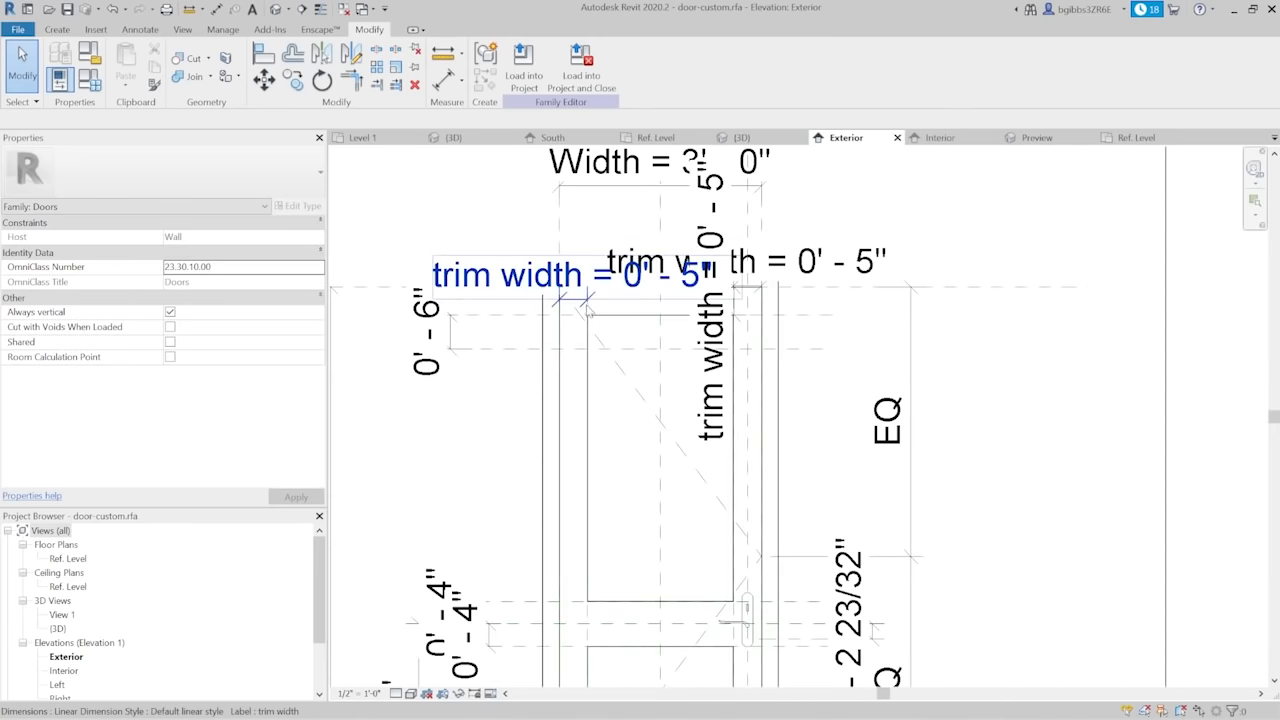
{"action": "scroll", "coordinate": [588, 316], "scroll_direction": "up", "scroll_amount": 2}
{"action": "left_click", "coordinate": [591, 312]}
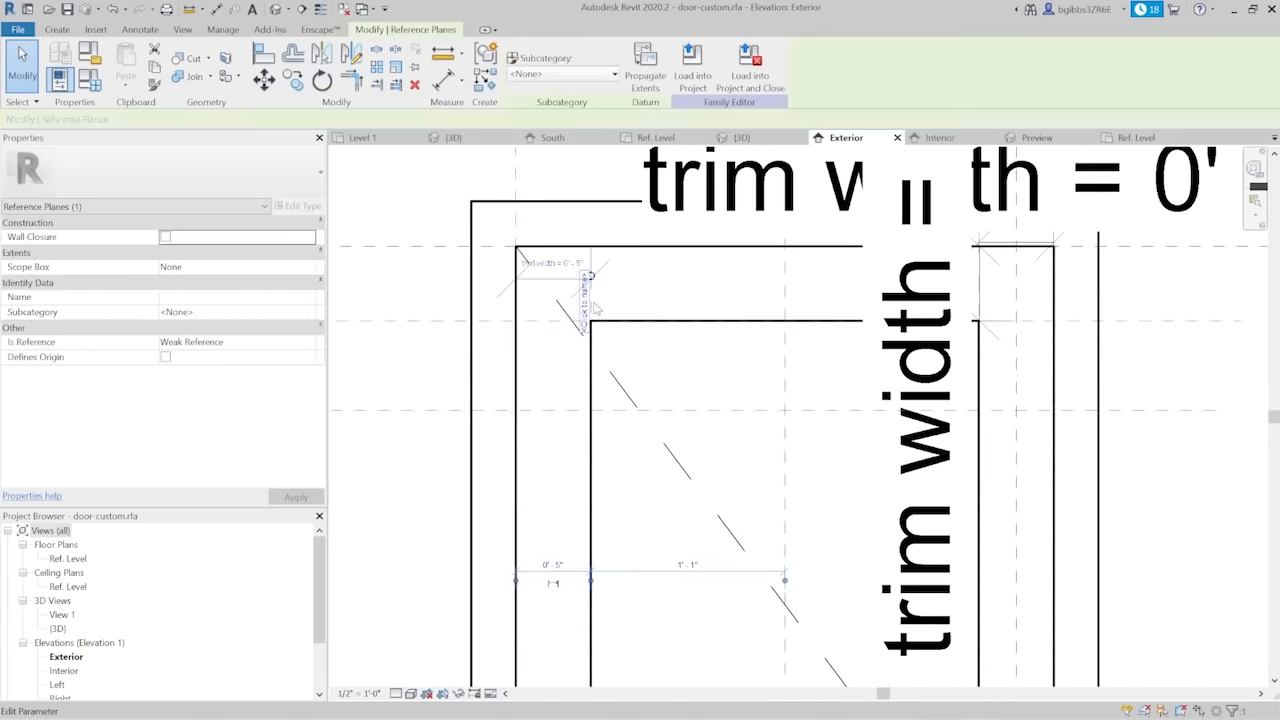
{"action": "key", "text": "m"}
{"action": "key", "text": "v"}
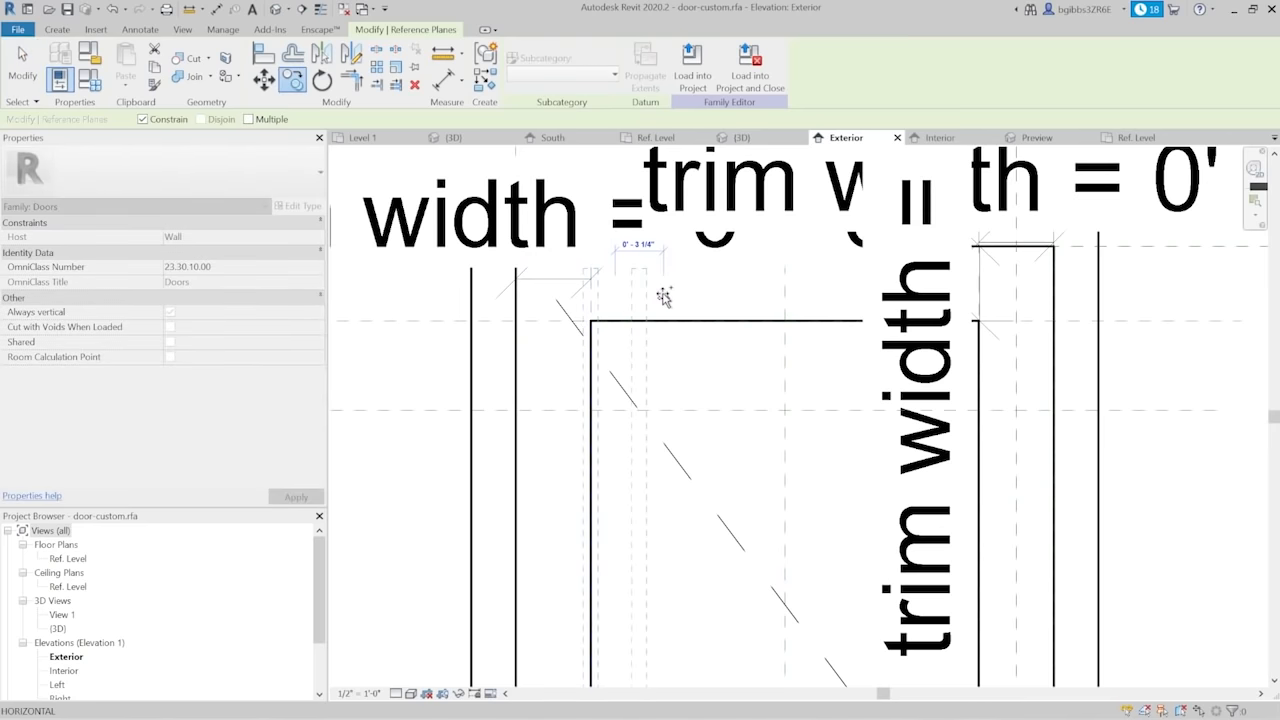
{"action": "type", "text": "6\""}
{"action": "key", "text": "Return"}
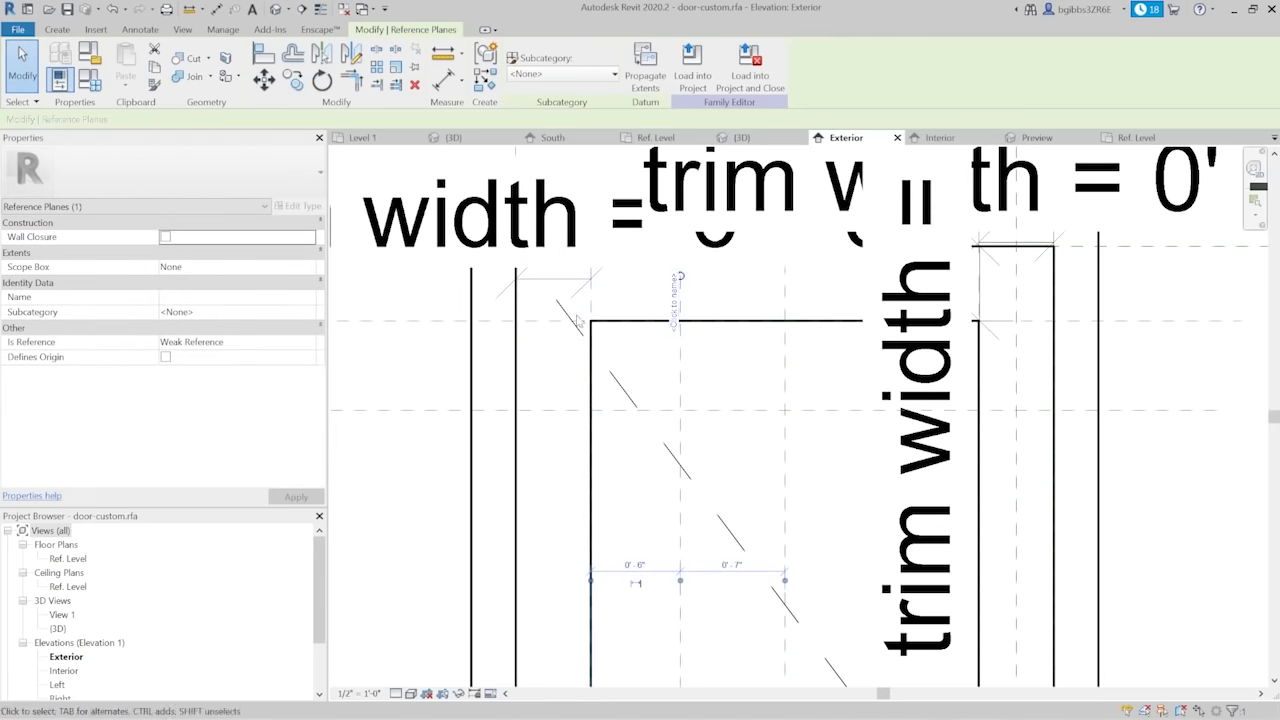
{"action": "scroll", "coordinate": [586, 320], "scroll_direction": "down", "scroll_amount": 2}
{"action": "key", "text": "Escape"}
Set the Exterior elevation's view scale to 1 1/2" = 1'-0"
{"action": "middle_click_drag", "start_coordinate": [829, 359], "coordinate": [797, 478]}
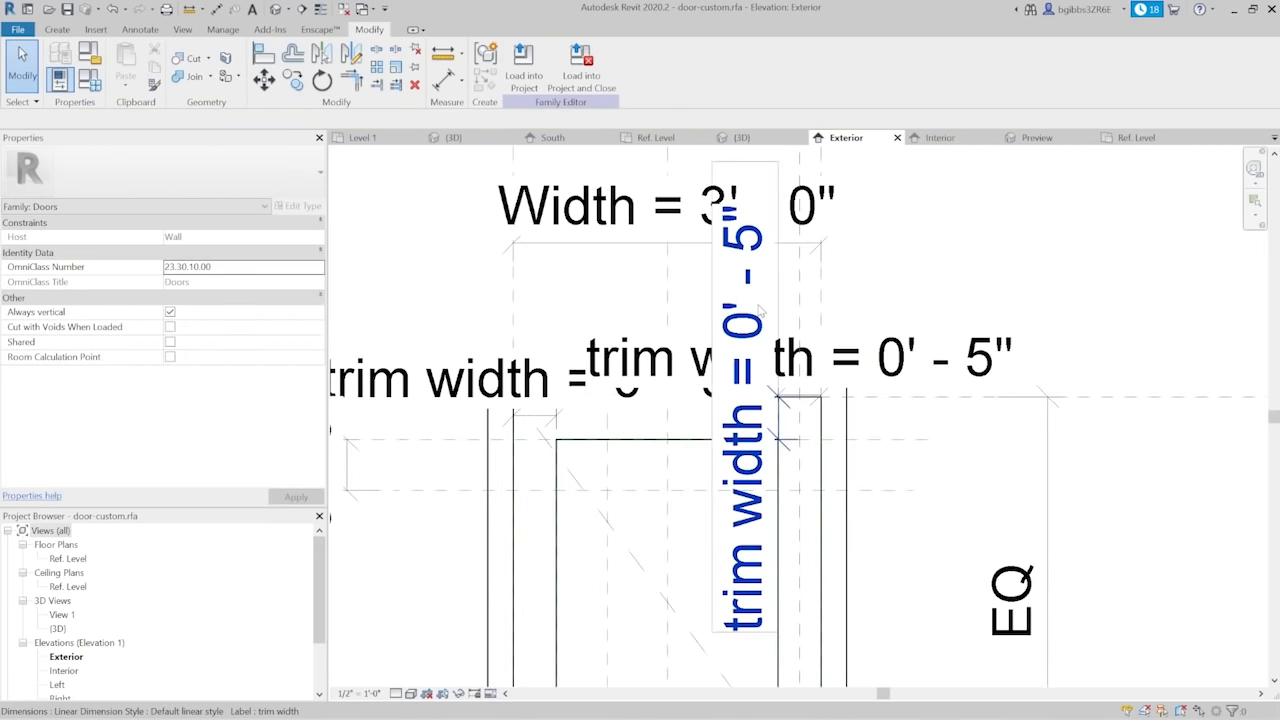
{"action": "left_click", "coordinate": [768, 455]}
{"action": "key", "text": "Escape"}
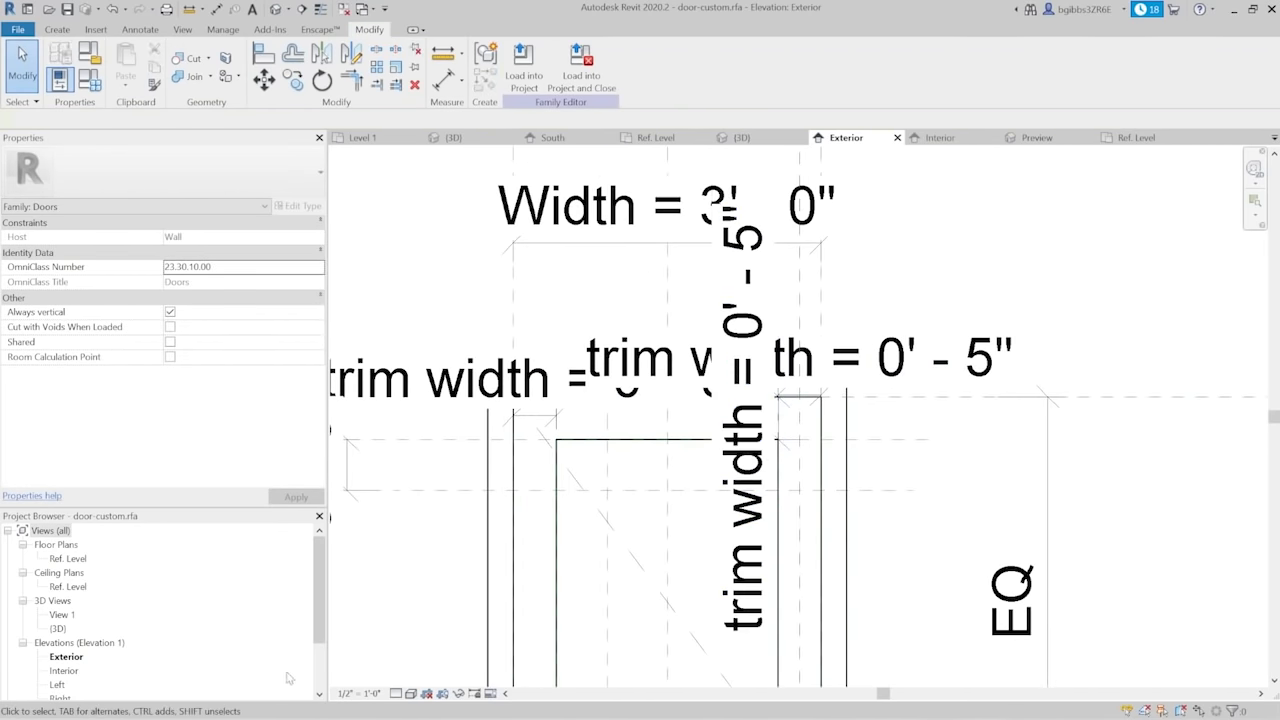
{"action": "left_click", "coordinate": [364, 693]}
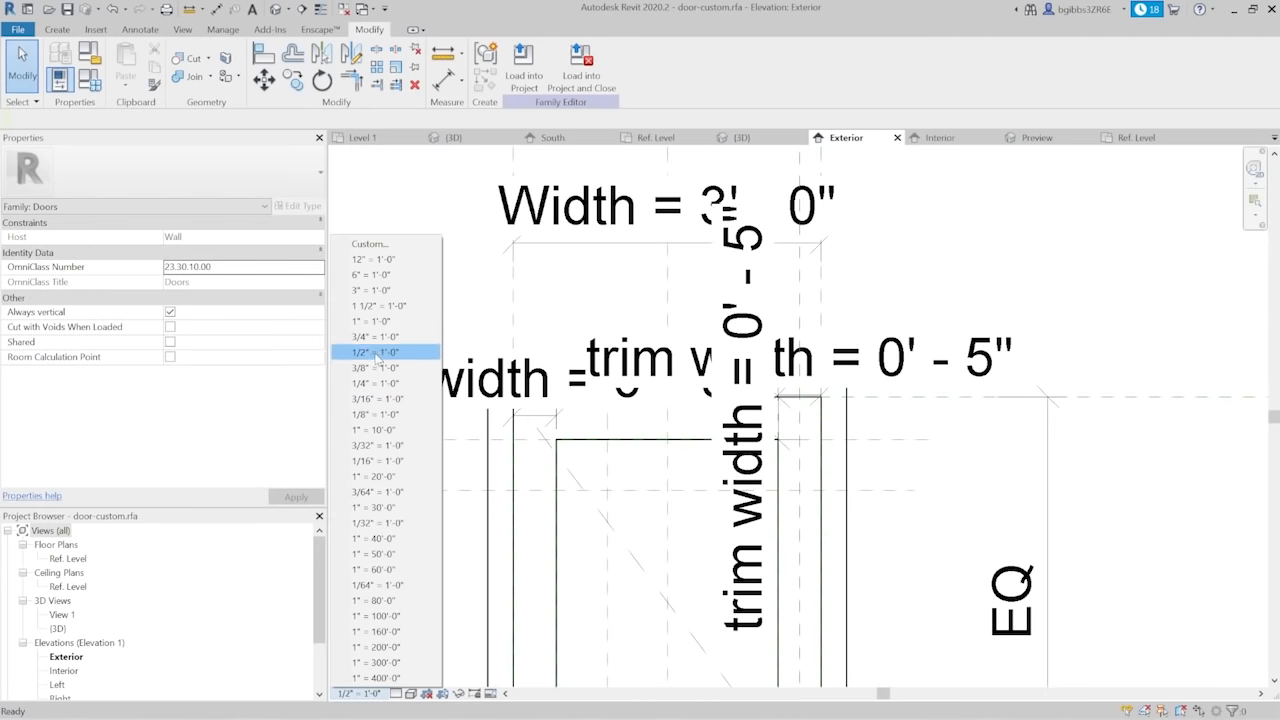
{"action": "left_click", "coordinate": [388, 308]}
{"action": "scroll", "coordinate": [883, 449], "scroll_direction": "up", "scroll_amount": 2}
{"action": "middle_click_drag", "start_coordinate": [883, 449], "coordinate": [926, 293]}
{"action": "scroll", "coordinate": [948, 404], "scroll_direction": "down", "scroll_amount": 3}
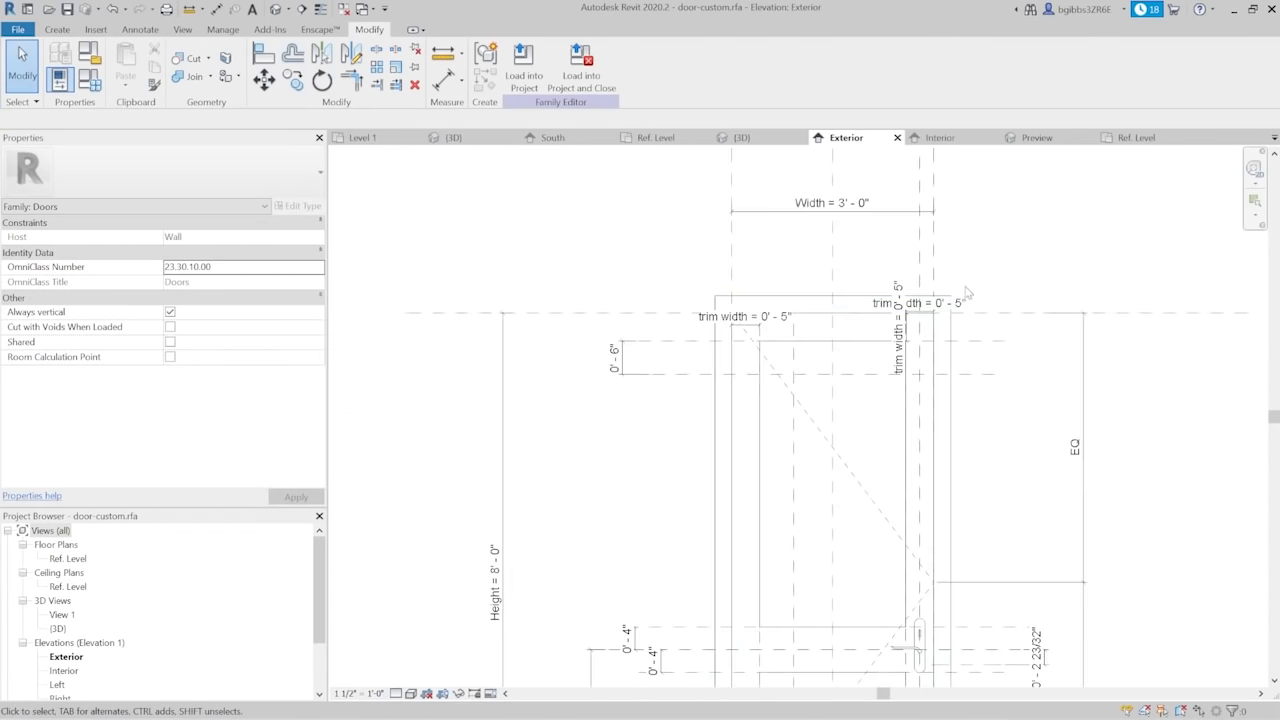
{"action": "middle_click_drag", "start_coordinate": [910, 677], "coordinate": [895, 611]}
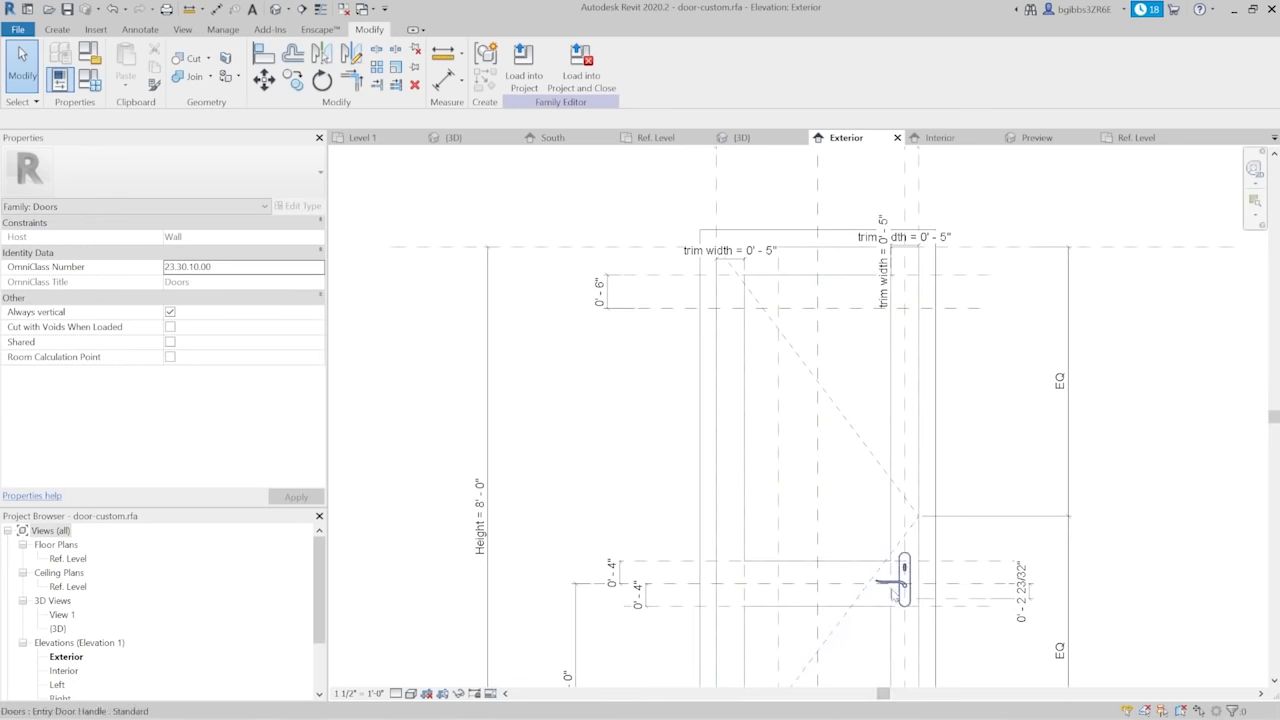
Extend the vertical reference plane at the upper opening's right edge upward beyond the door frame
{"action": "scroll", "coordinate": [893, 588], "scroll_direction": "up", "scroll_amount": 3}
{"action": "left_click", "coordinate": [903, 606]}
{"action": "scroll", "coordinate": [903, 606], "scroll_direction": "down", "scroll_amount": 1}
{"action": "scroll", "coordinate": [903, 606], "scroll_direction": "down", "scroll_amount": 3}
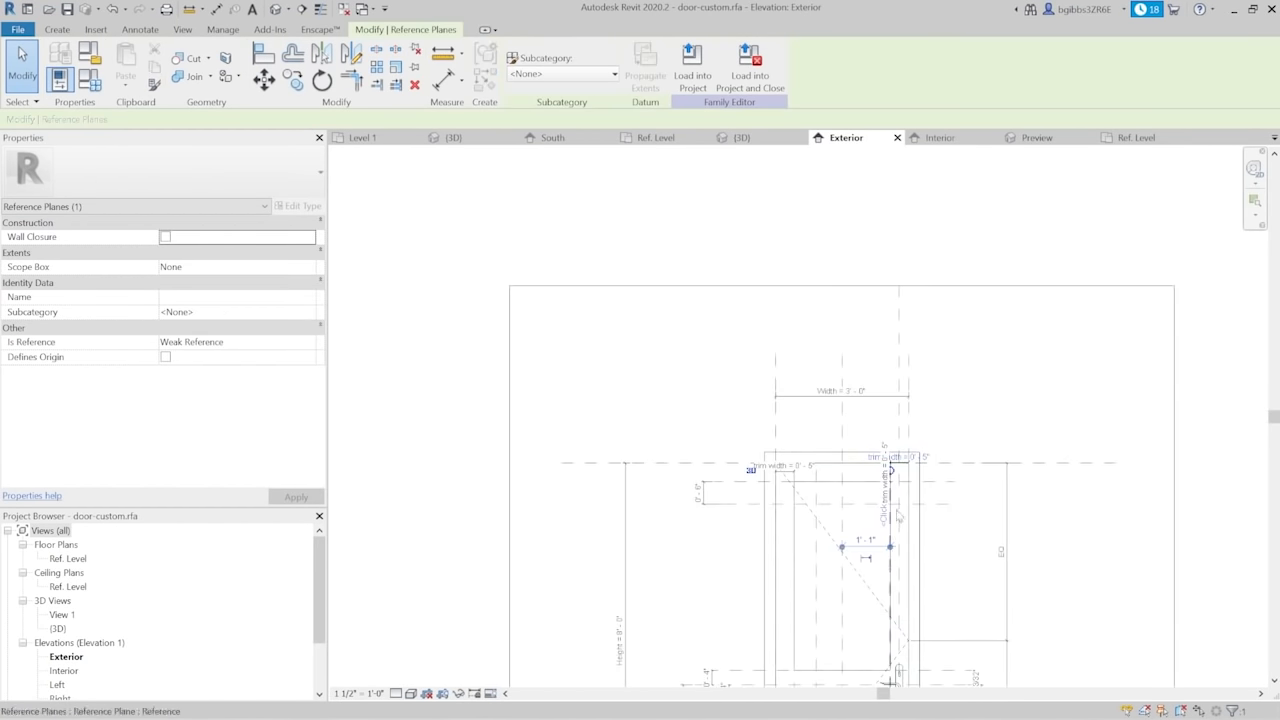
{"action": "scroll", "coordinate": [878, 500], "scroll_direction": "up", "scroll_amount": 2}
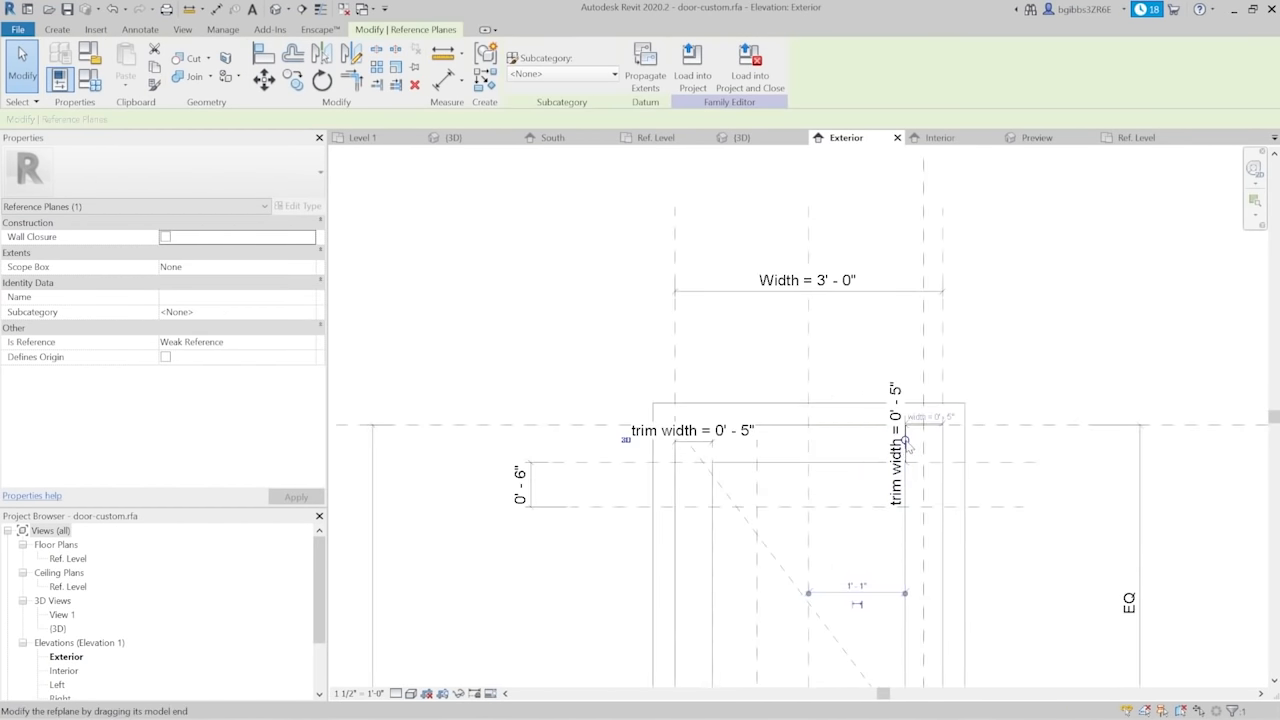
{"action": "left_click", "coordinate": [626, 337]}
{"action": "scroll", "coordinate": [917, 374], "scroll_direction": "up", "scroll_amount": 2}
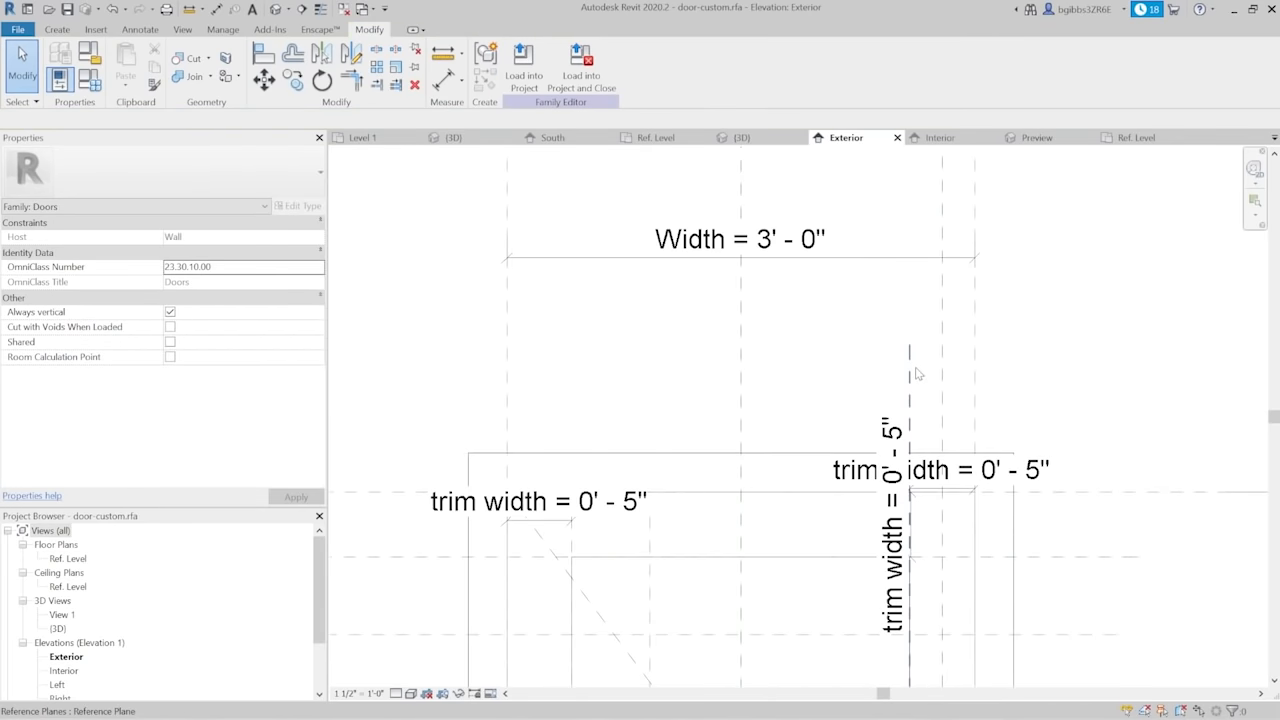
Copy the right-edge vertical reference plane toward the door's centre, matching the offset of the copied plane on the left side
{"action": "left_click", "coordinate": [909, 372]}
{"action": "left_click_drag", "start_coordinate": [909, 372], "coordinate": [846, 316]}
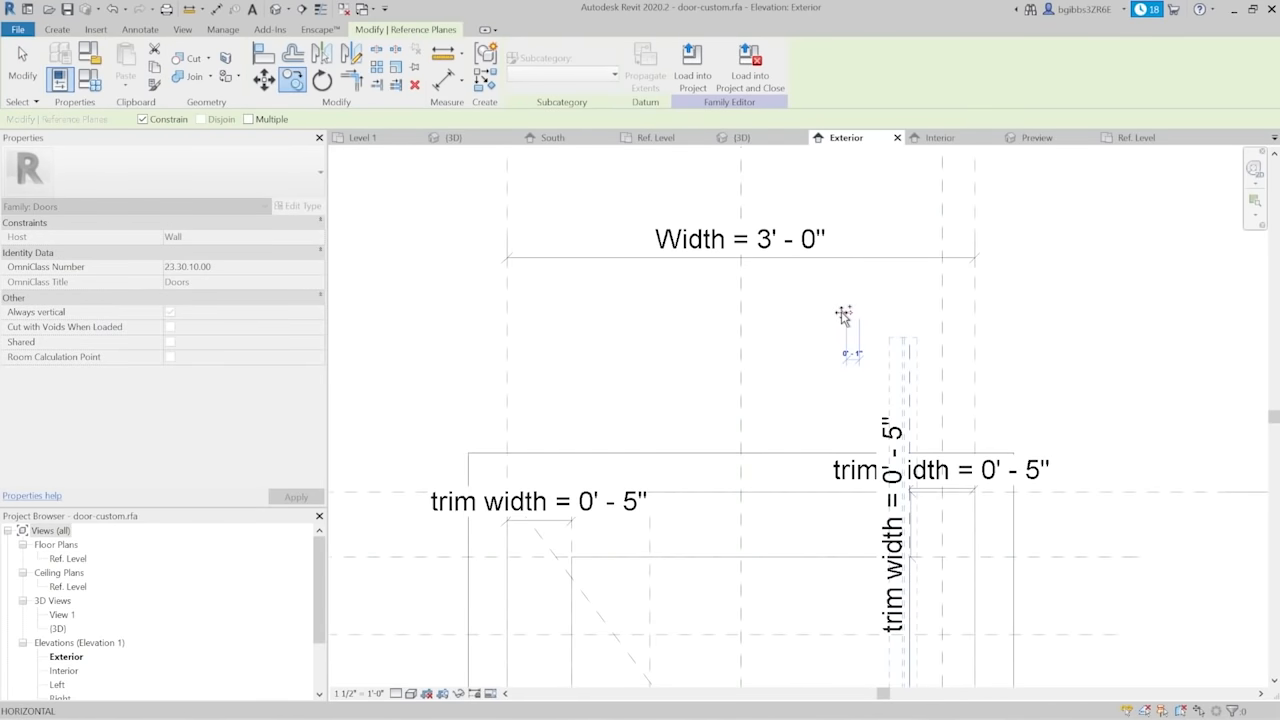
{"action": "key", "text": "Return"}
{"action": "left_click", "coordinate": [841, 316]}
{"action": "scroll", "coordinate": [841, 316], "scroll_direction": "down", "scroll_amount": 2}
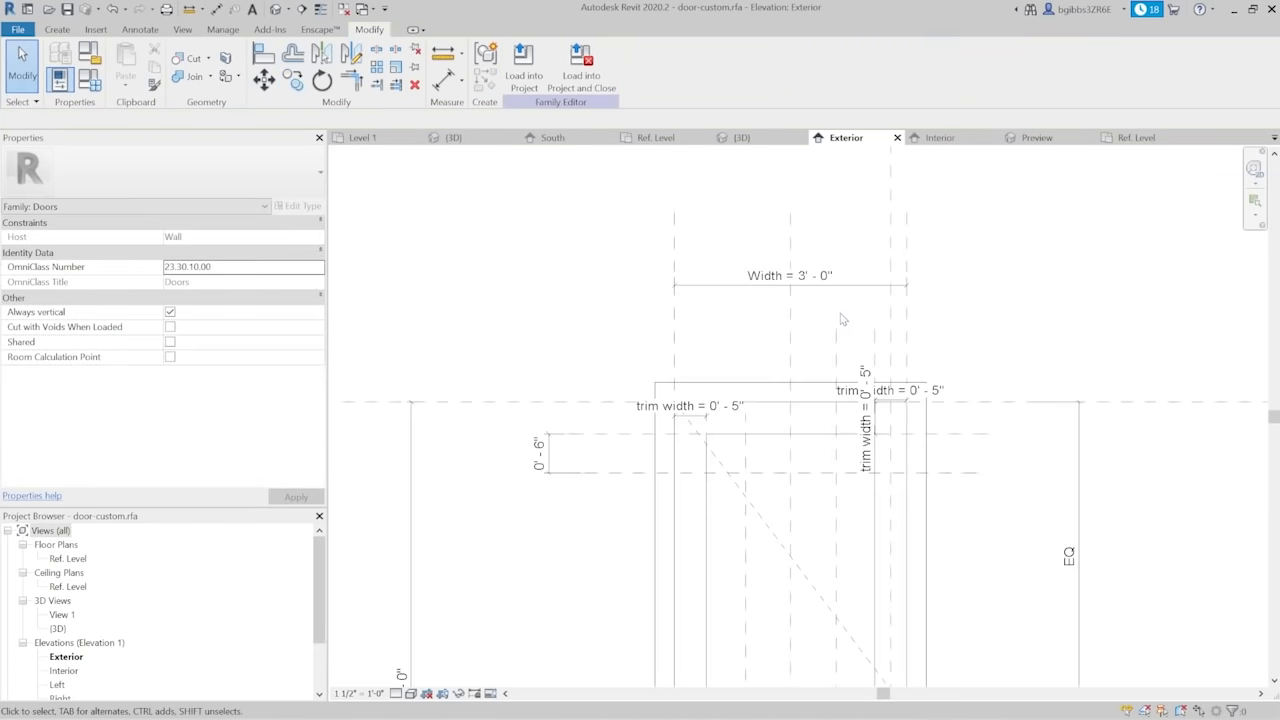
Inspect the upper opening's void extrusion and the Center (Left/Right) reference plane running through it
{"action": "scroll", "coordinate": [699, 484], "scroll_direction": "up", "scroll_amount": 2}
{"action": "middle_click_drag", "start_coordinate": [716, 443], "coordinate": [603, 349]}
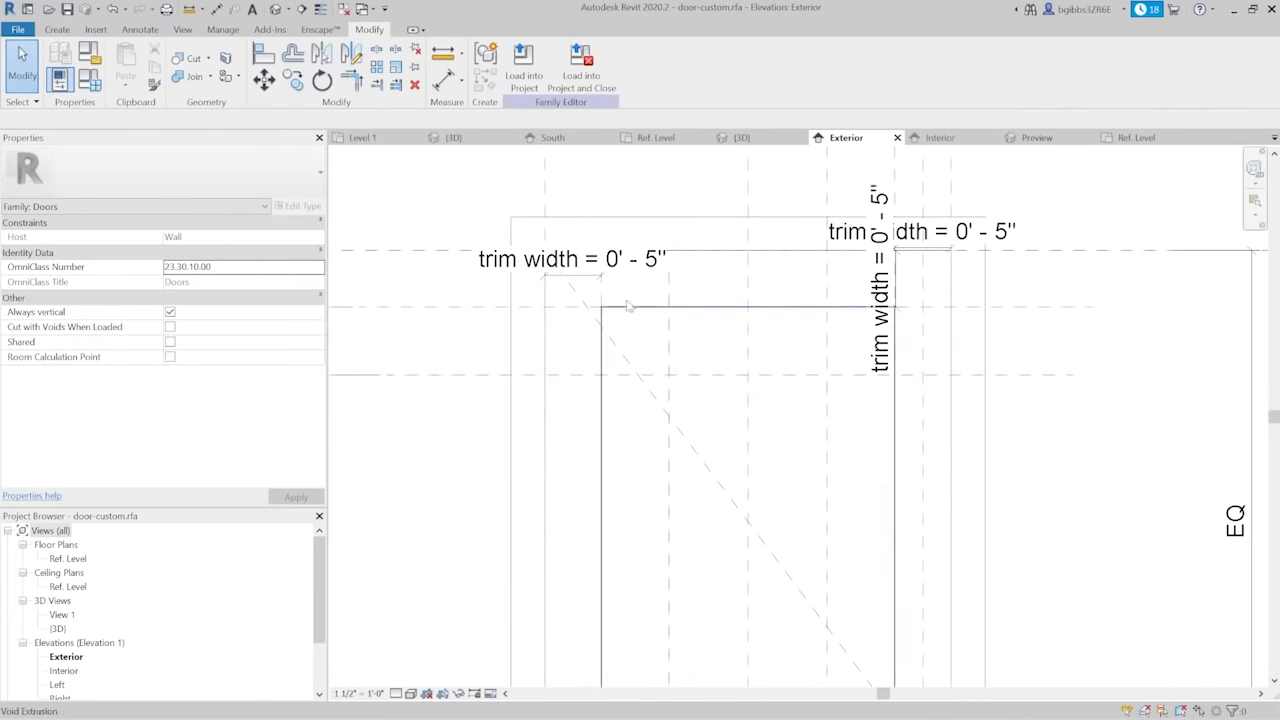
{"action": "middle_click_drag", "start_coordinate": [735, 344], "coordinate": [680, 353]}
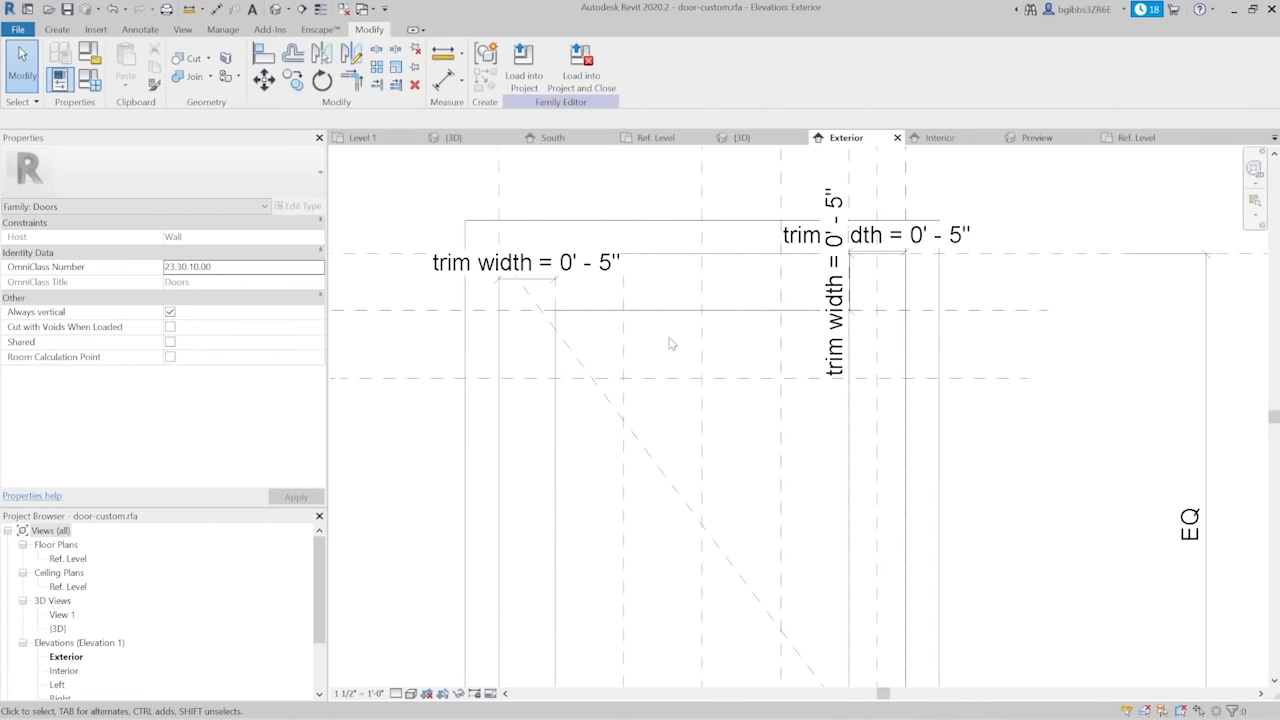
{"action": "left_click", "coordinate": [557, 379]}
{"action": "scroll", "coordinate": [643, 409], "scroll_direction": "down", "scroll_amount": 2}
{"action": "scroll", "coordinate": [663, 449], "scroll_direction": "up", "scroll_amount": 1}
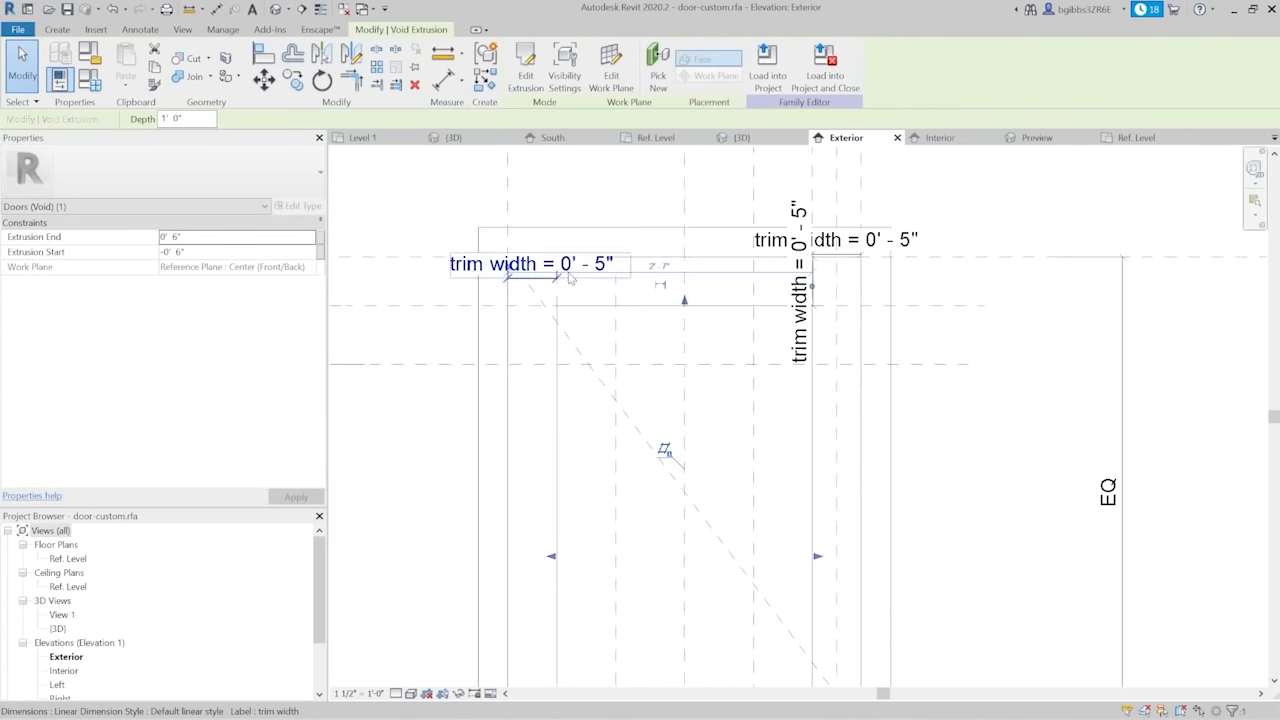
{"action": "scroll", "coordinate": [657, 370], "scroll_direction": "up", "scroll_amount": 2}
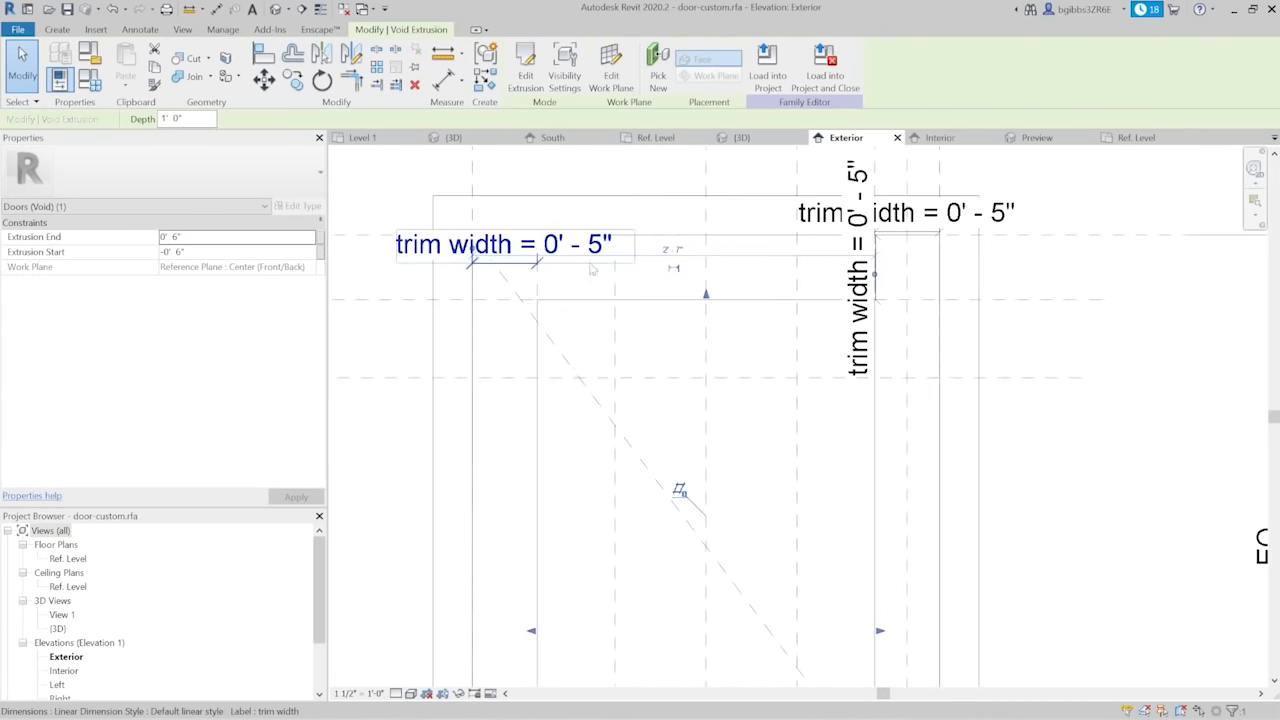
{"action": "scroll", "coordinate": [580, 405], "scroll_direction": "down", "scroll_amount": 2}
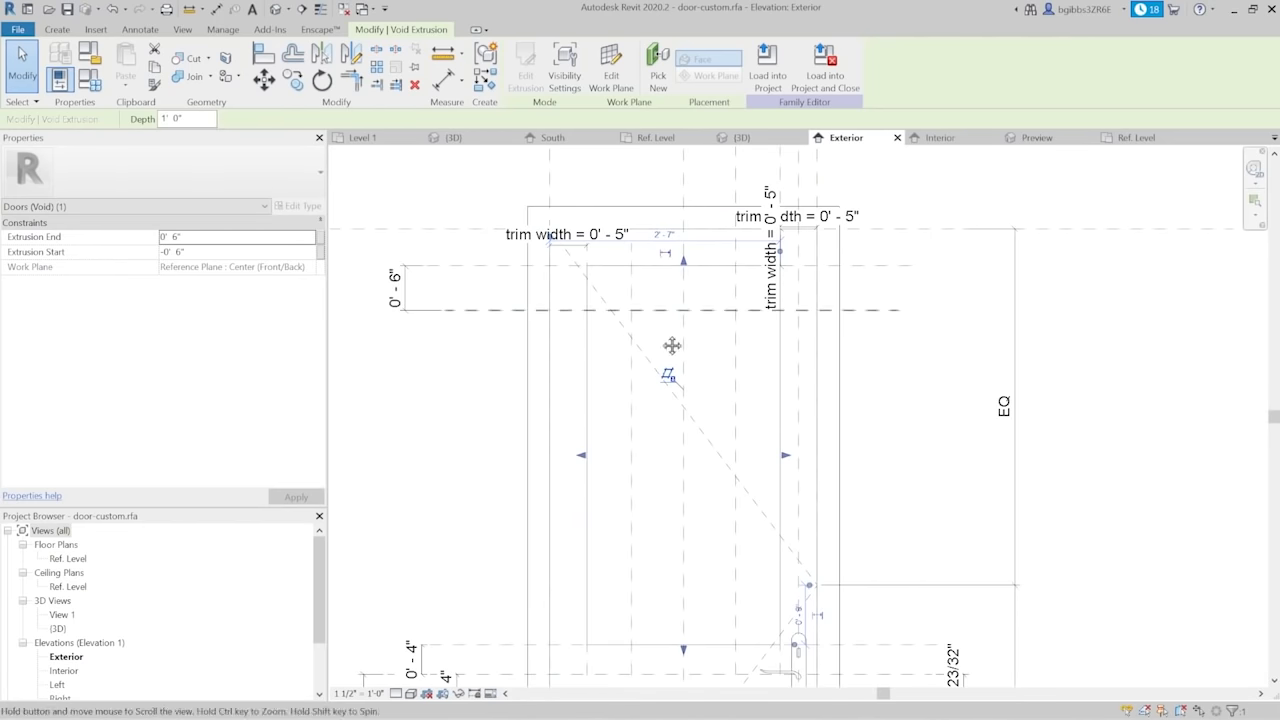
{"action": "middle_click_drag", "start_coordinate": [687, 330], "coordinate": [667, 392]}
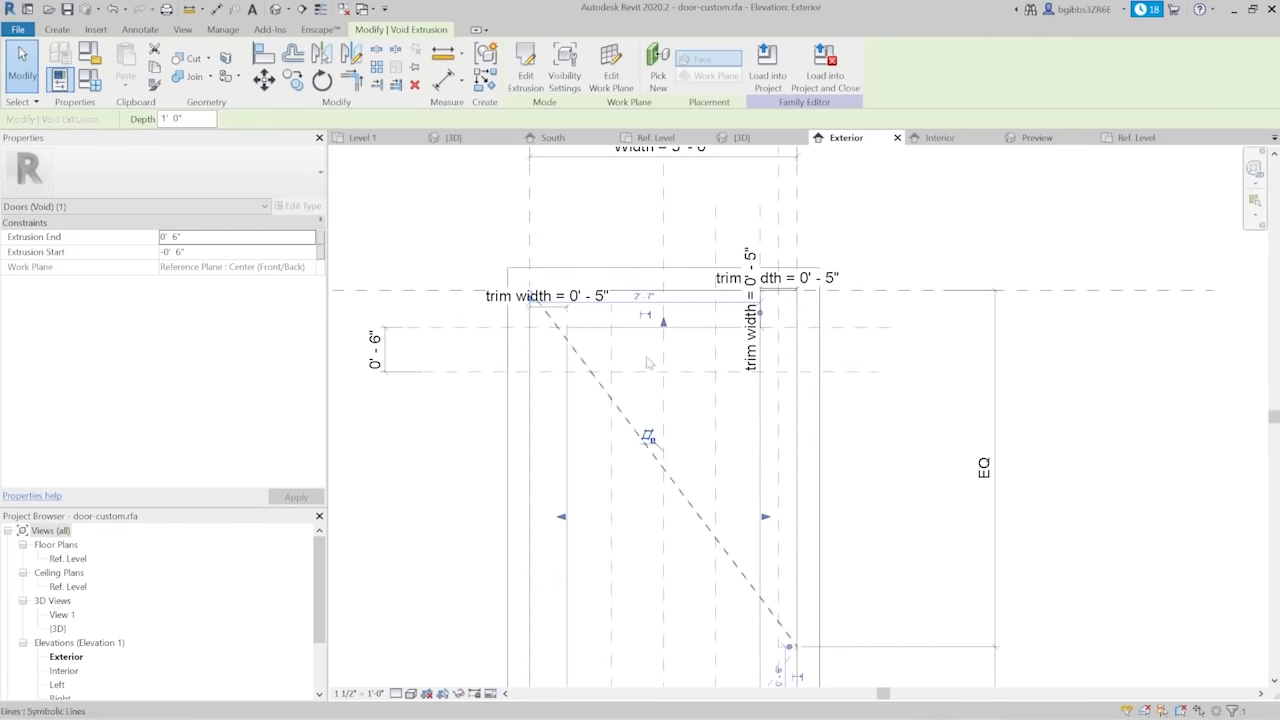
{"action": "left_click", "coordinate": [660, 410]}
{"action": "scroll", "coordinate": [663, 237], "scroll_direction": "up", "scroll_amount": 2}
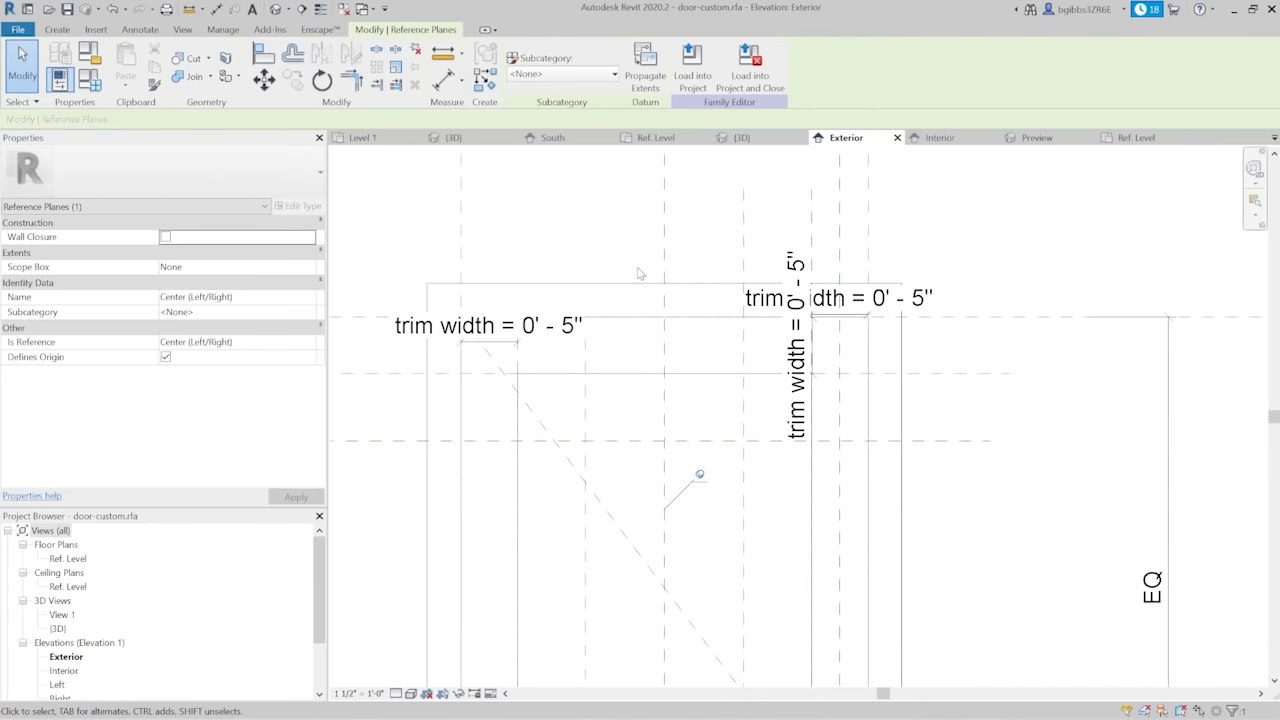
{"action": "left_click", "coordinate": [646, 264]}
{"action": "left_click", "coordinate": [666, 258]}
{"action": "left_click", "coordinate": [611, 265]}
{"action": "left_click", "coordinate": [666, 268]}
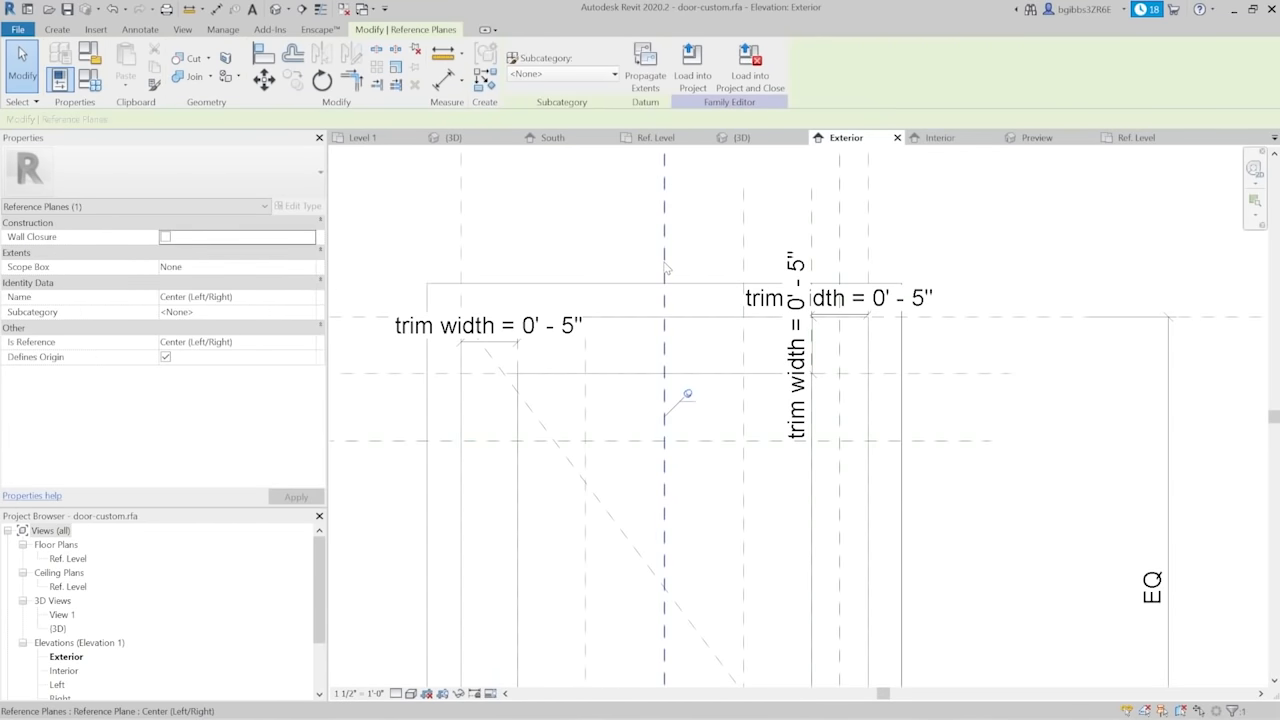
Draw two vertical reference planes about 2 3/16" apart, one on each side of the Center (Left/Right) plane, starting above the door frame
{"action": "left_click", "coordinate": [55, 30]}
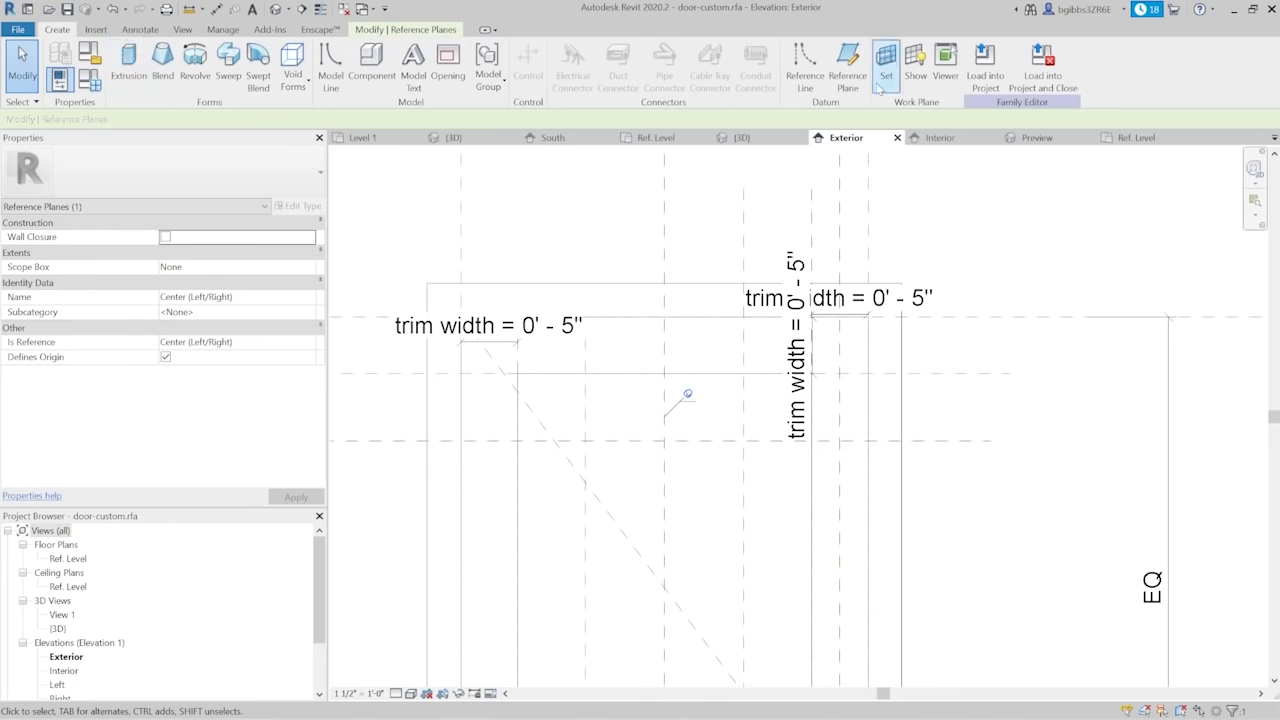
{"action": "left_click", "coordinate": [848, 62]}
{"action": "scroll", "coordinate": [651, 229], "scroll_direction": "down", "scroll_amount": 3}
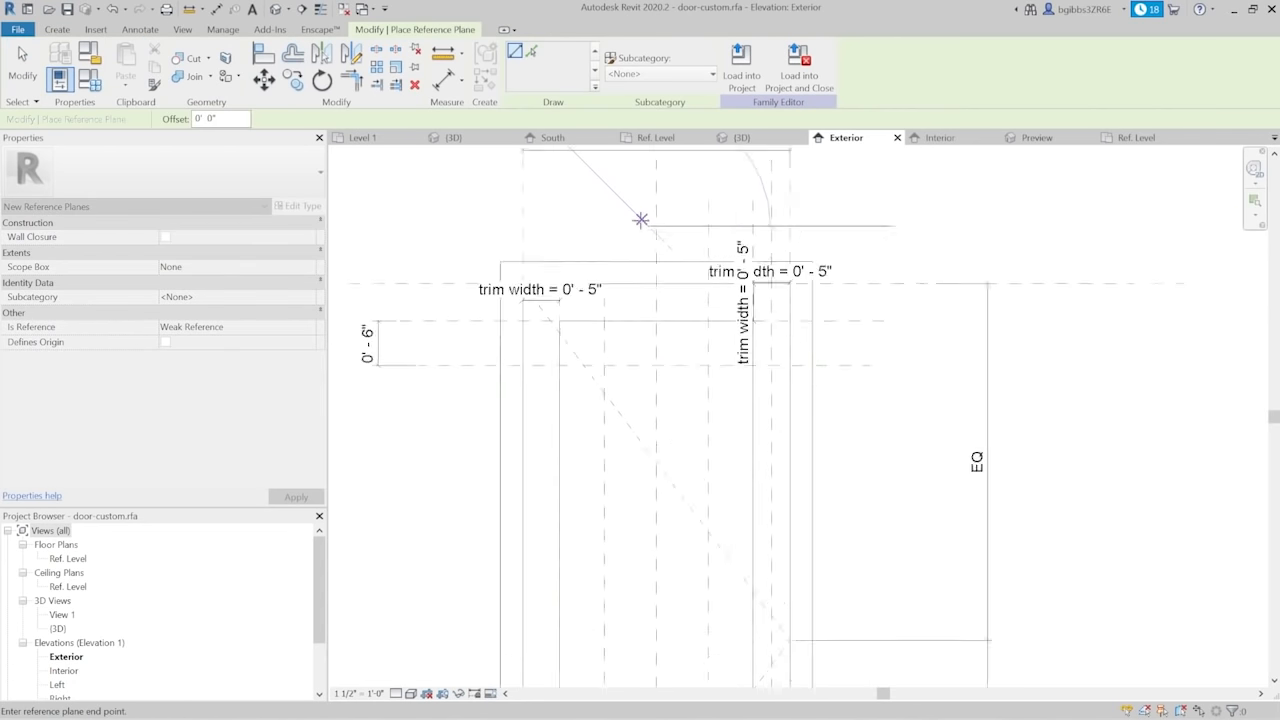
{"action": "scroll", "coordinate": [648, 621], "scroll_direction": "up", "scroll_amount": 4}
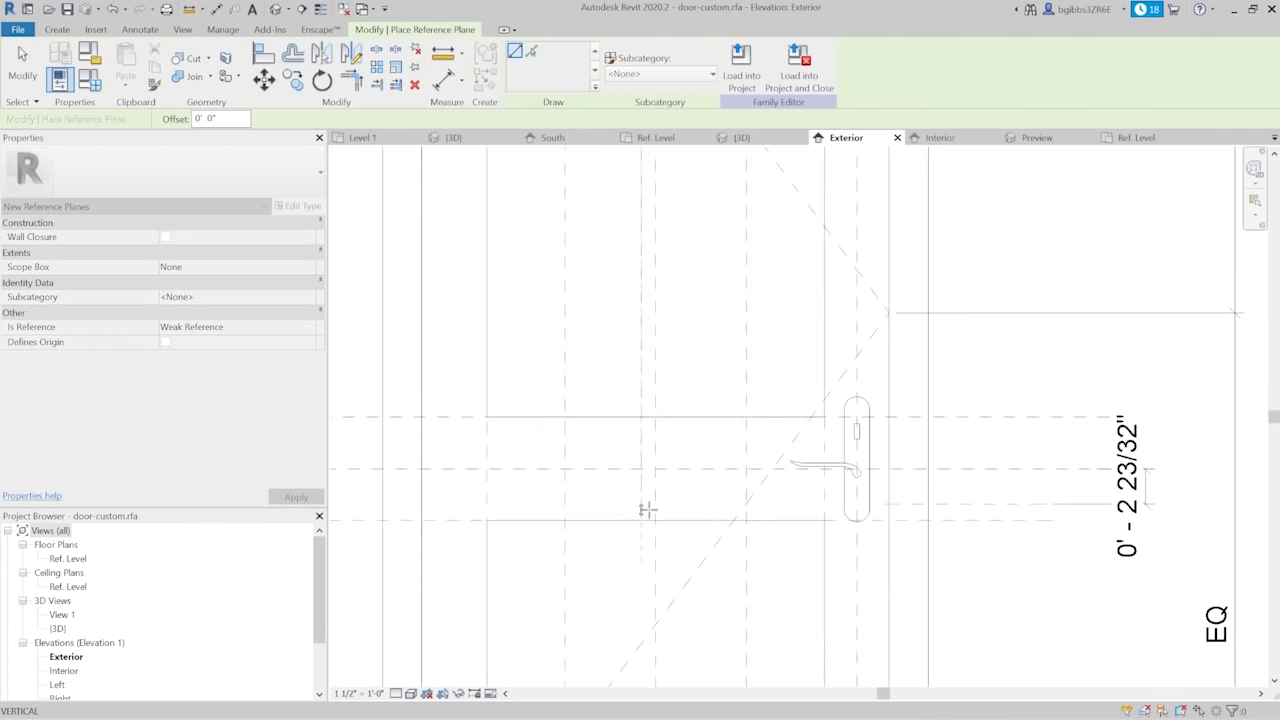
{"action": "scroll", "coordinate": [641, 505], "scroll_direction": "down", "scroll_amount": 3}
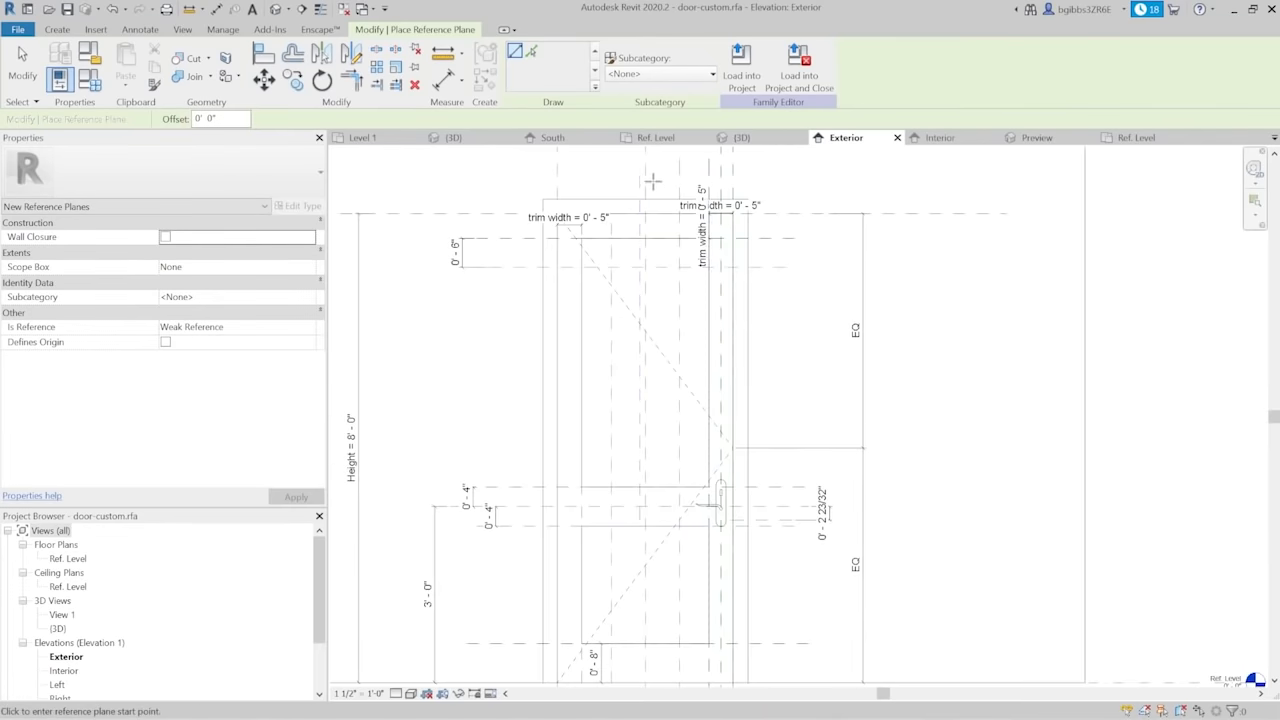
{"action": "scroll", "coordinate": [654, 180], "scroll_direction": "up", "scroll_amount": 3}
{"action": "key", "text": "Escape"}
{"action": "key", "text": "Escape"}
{"action": "left_click", "coordinate": [625, 212]}
{"action": "key", "text": "Escape"}
{"action": "left_click", "coordinate": [628, 180]}
{"action": "left_click_drag", "start_coordinate": [628, 180], "coordinate": [648, 187]}
{"action": "key", "text": "Escape"}
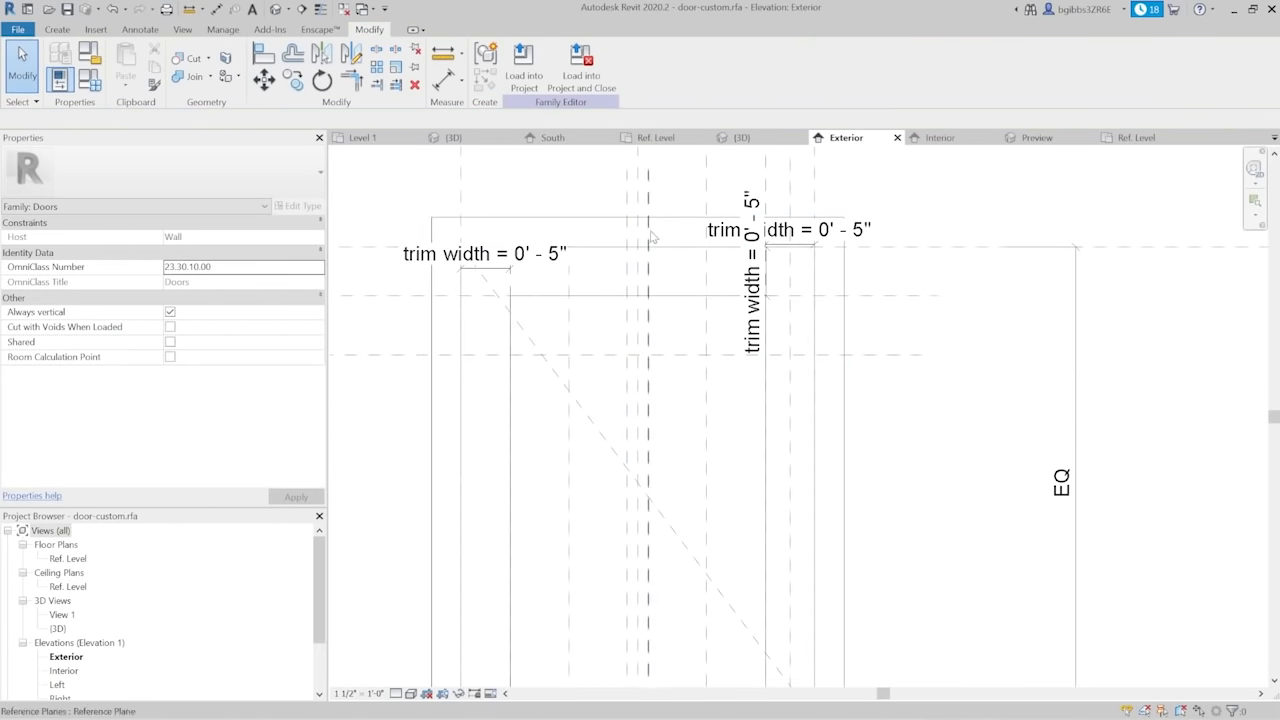
Place an aligned dimension above the door frame between the two vertical reference planes flanking the centre plane
{"action": "middle_click_drag", "start_coordinate": [726, 224], "coordinate": [730, 297]}
{"action": "key", "text": "d"}
{"action": "key", "text": "i"}
{"action": "scroll", "coordinate": [635, 190], "scroll_direction": "up", "scroll_amount": 3}
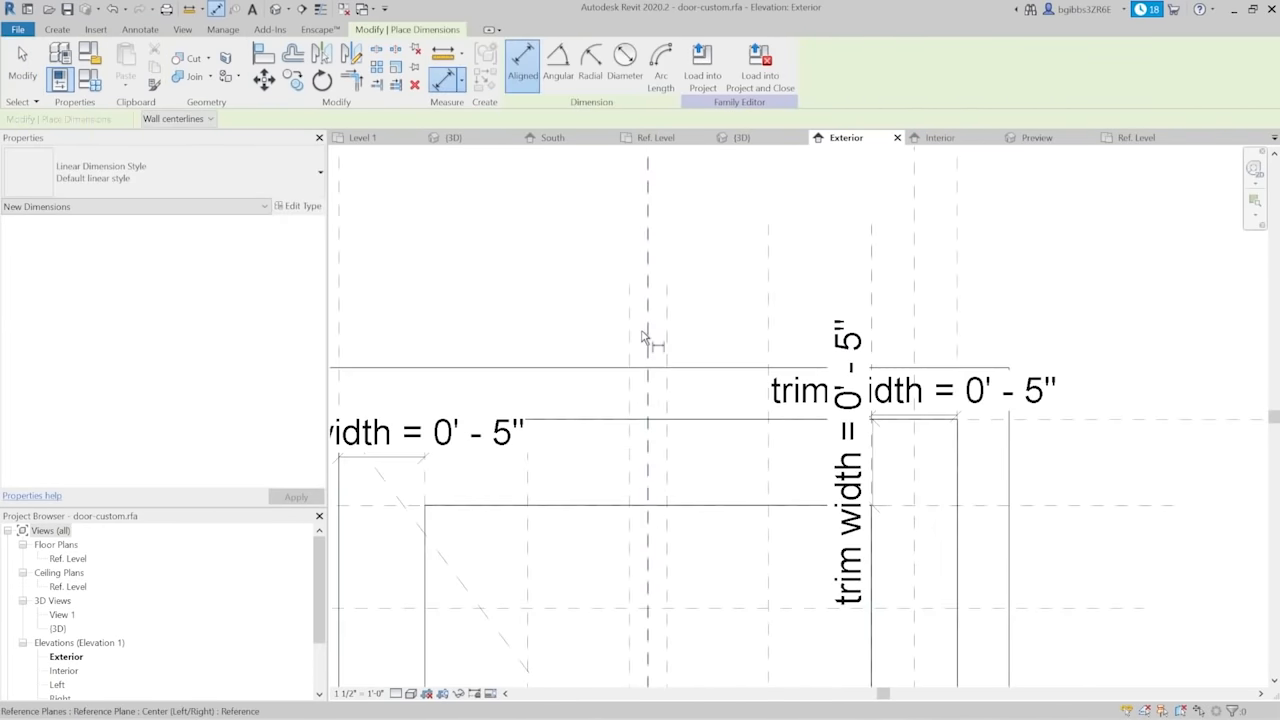
{"action": "left_click", "coordinate": [630, 338]}
{"action": "left_click", "coordinate": [667, 343]}
{"action": "left_click", "coordinate": [711, 208]}
{"action": "key", "text": "Escape"}
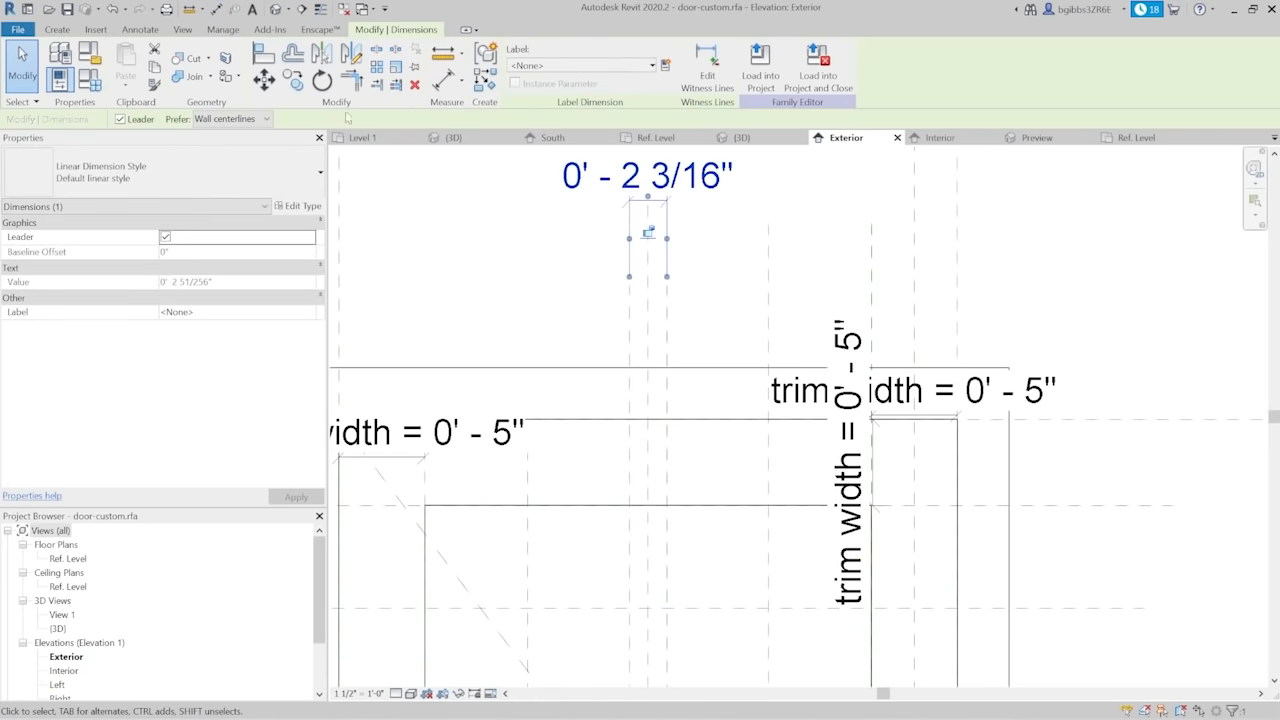
Label the dimension between the two centre-flanking planes with the trim width parameter
{"action": "left_click", "coordinate": [580, 66]}
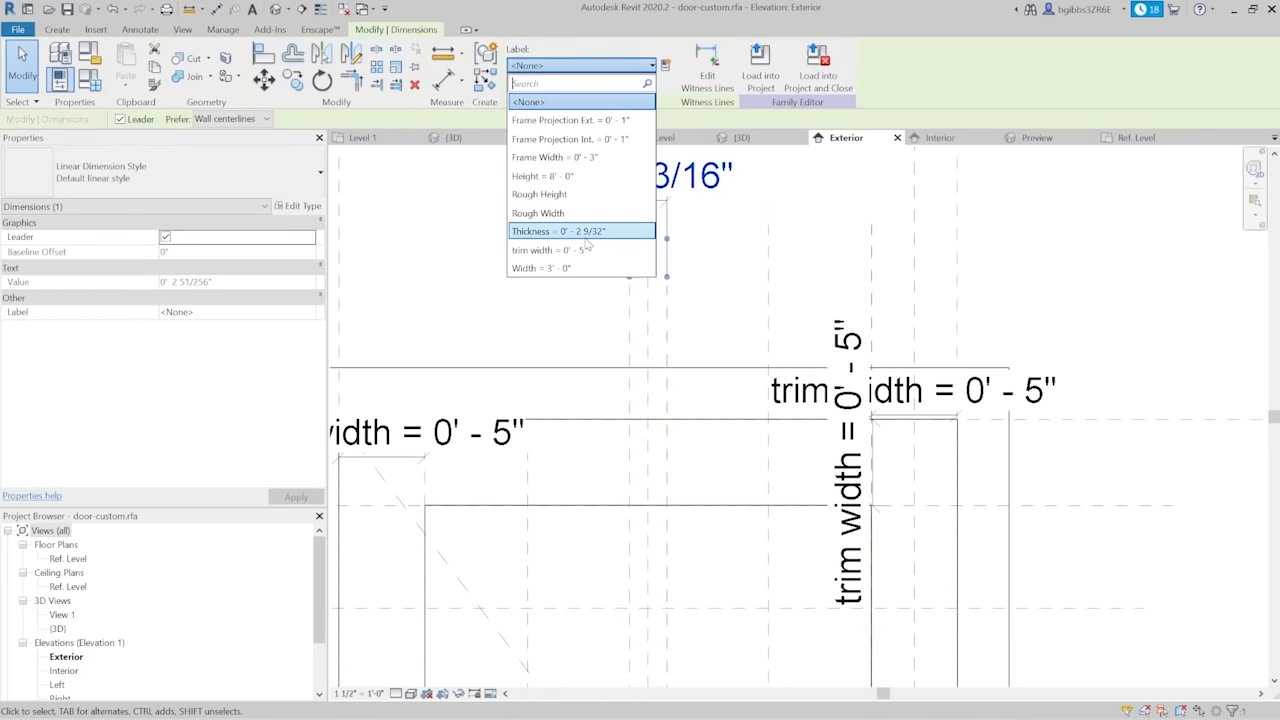
{"action": "left_click", "coordinate": [555, 250]}
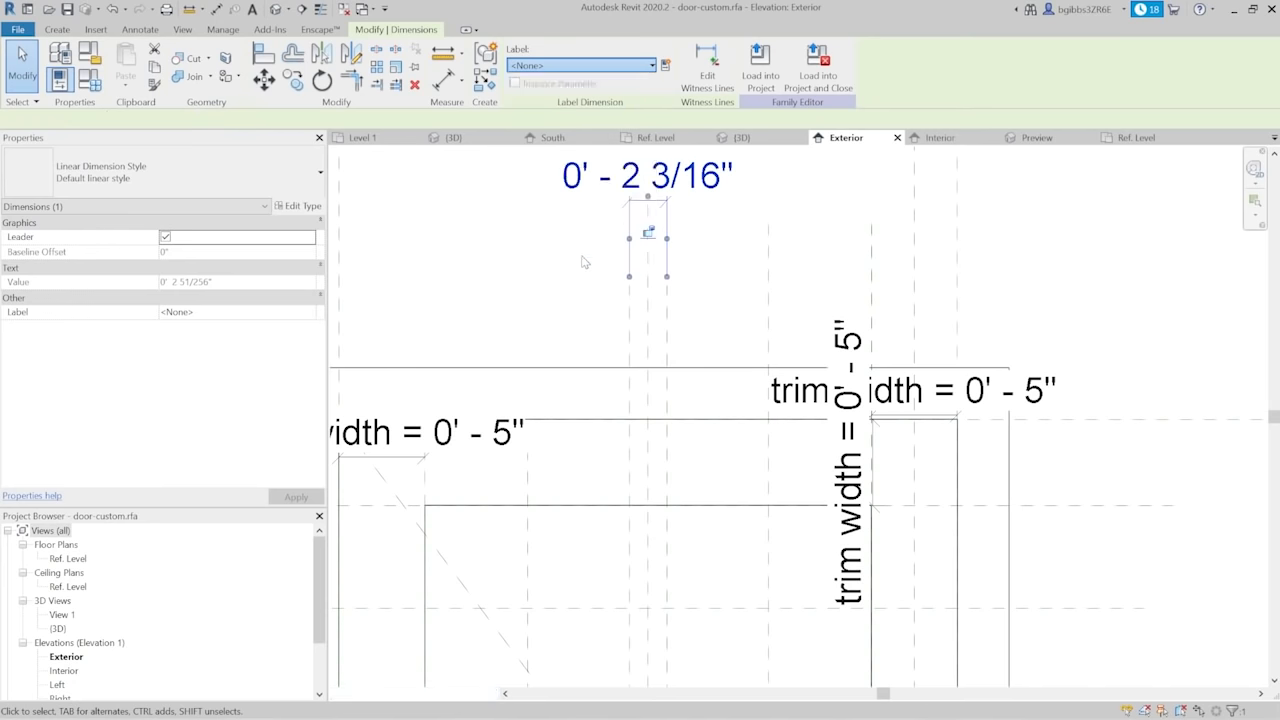
{"action": "left_click", "coordinate": [735, 323]}
{"action": "scroll", "coordinate": [585, 235], "scroll_direction": "down", "scroll_amount": 3}
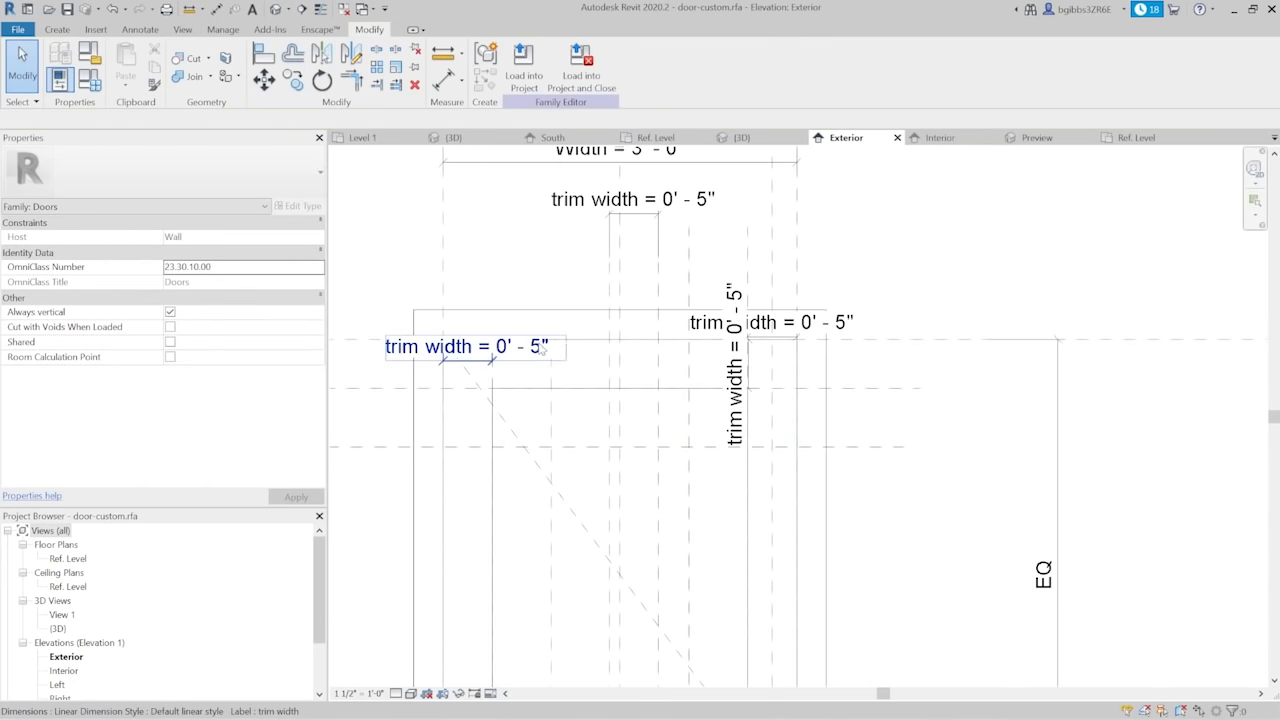
Set the trim width to 4" through the labelled dimension between the two centre-flanking planes
{"action": "left_click", "coordinate": [700, 190]}
{"action": "left_click", "coordinate": [612, 222]}
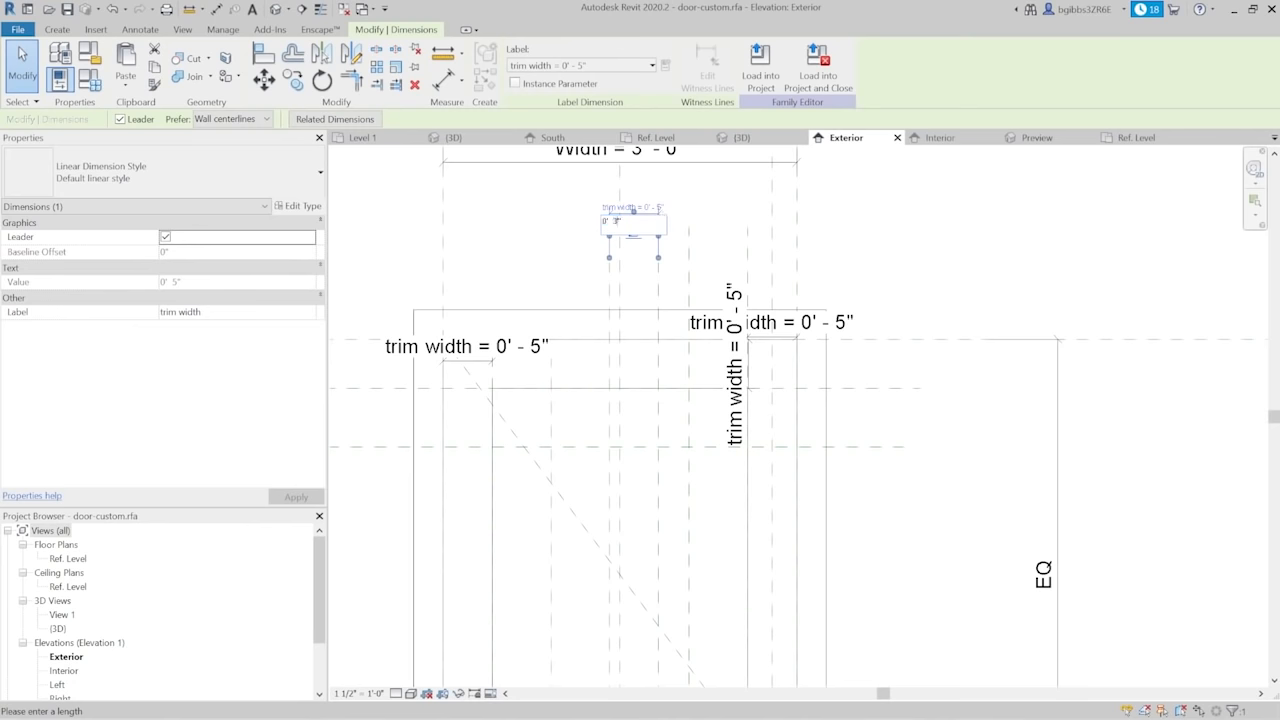
{"action": "type", "text": "0' 4\""}
{"action": "key", "text": "Return"}
{"action": "key", "text": "Escape"}
Examine the trim width dimensions and how the two flanking reference planes sit relative to the door's centre plane
{"action": "middle_click_drag", "start_coordinate": [759, 556], "coordinate": [796, 492]}
{"action": "middle_click_drag", "start_coordinate": [792, 443], "coordinate": [780, 497]}
{"action": "scroll", "coordinate": [834, 491], "scroll_direction": "down", "scroll_amount": 3}
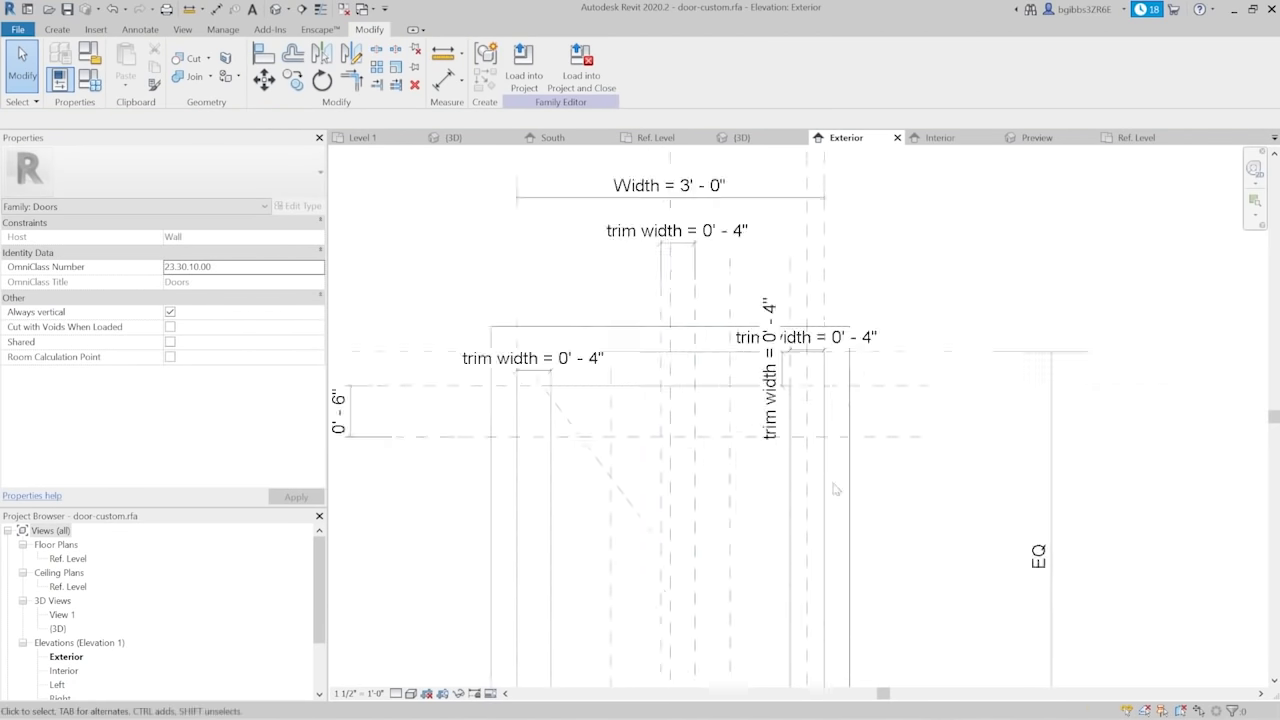
{"action": "scroll", "coordinate": [772, 340], "scroll_direction": "up", "scroll_amount": 2}
{"action": "scroll", "coordinate": [682, 298], "scroll_direction": "up", "scroll_amount": 1}
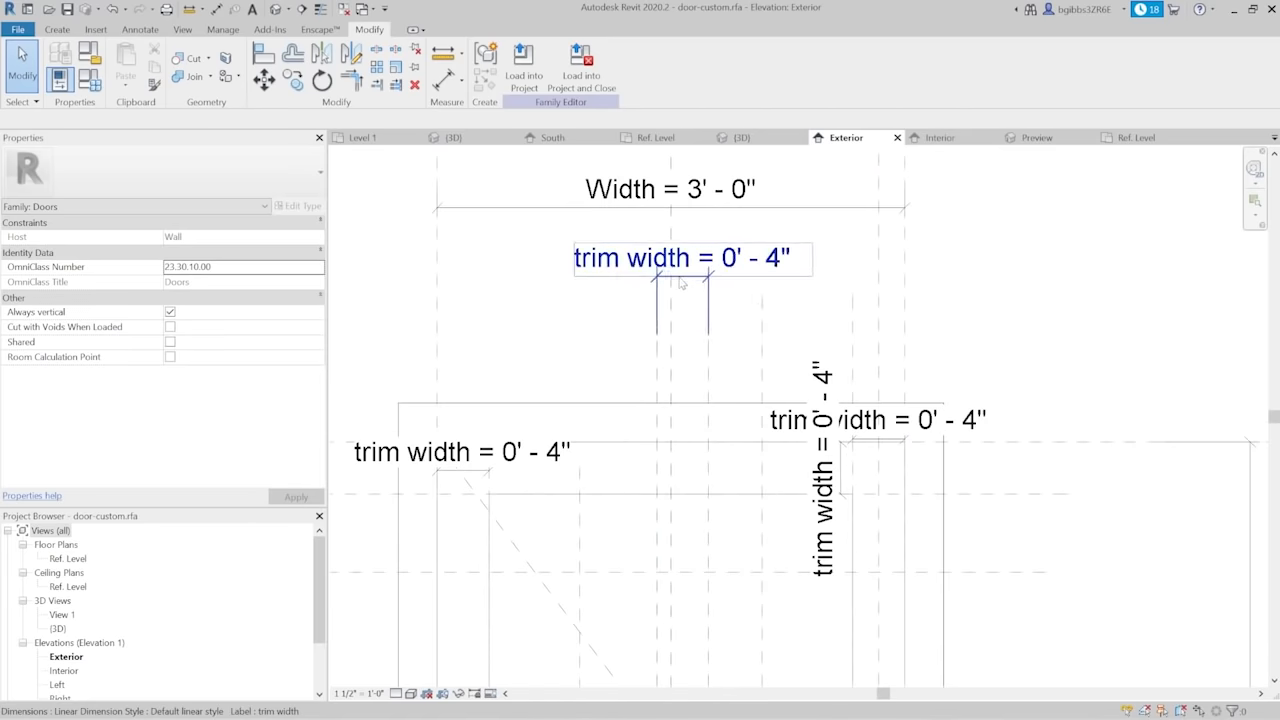
{"action": "middle_click_drag", "start_coordinate": [788, 348], "coordinate": [768, 348]}
{"action": "scroll", "coordinate": [764, 347], "scroll_direction": "down", "scroll_amount": 1}
{"action": "scroll", "coordinate": [730, 297], "scroll_direction": "down", "scroll_amount": 2}
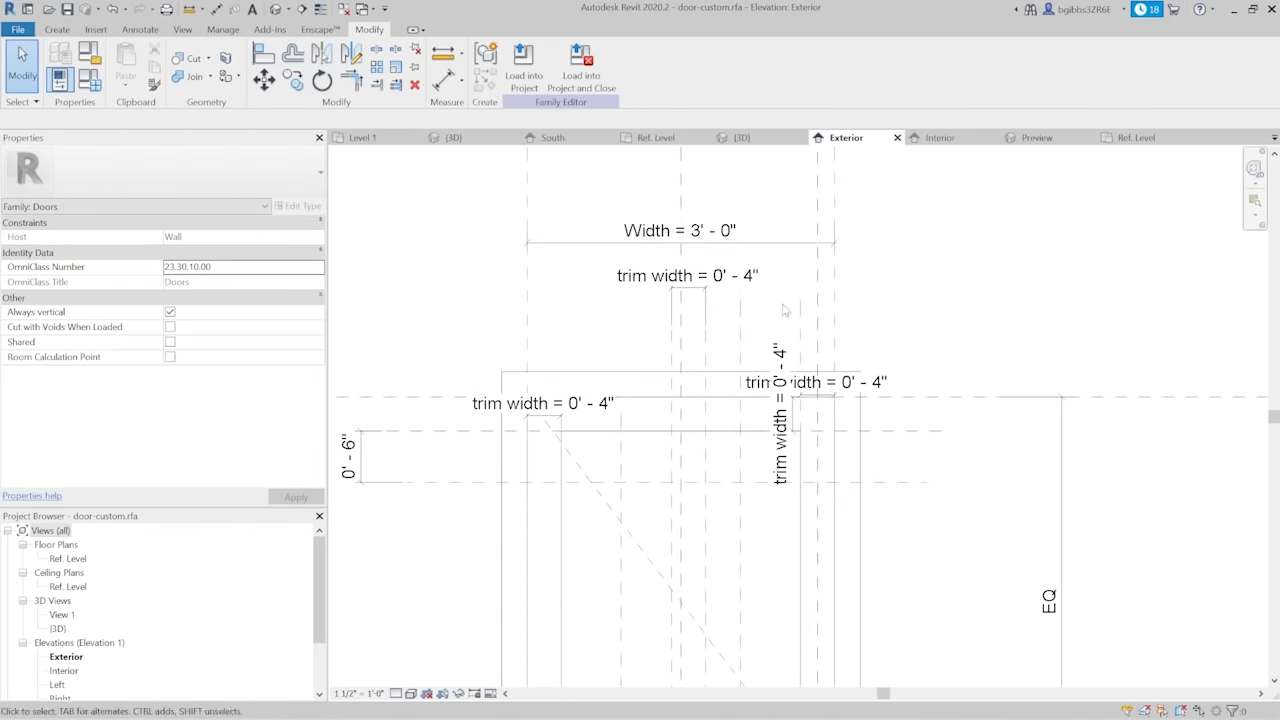
{"action": "scroll", "coordinate": [724, 297], "scroll_direction": "up", "scroll_amount": 2}
{"action": "scroll", "coordinate": [729, 246], "scroll_direction": "down", "scroll_amount": 3}
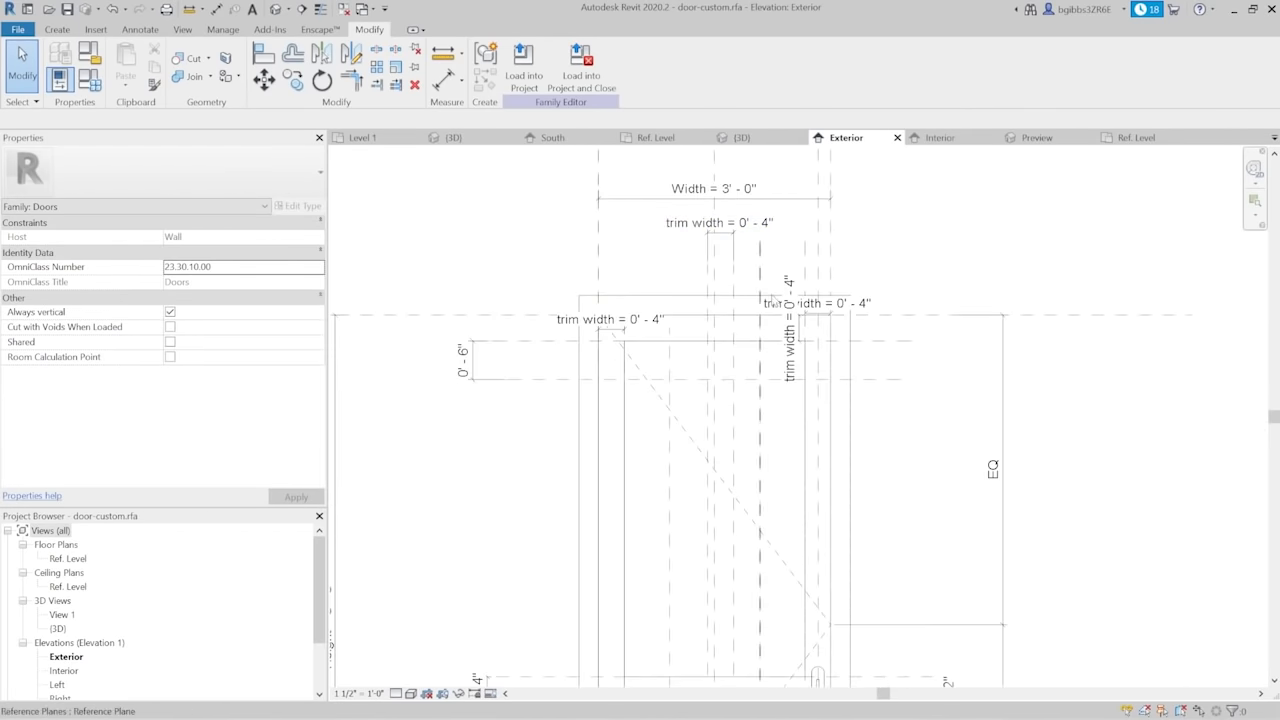
{"action": "scroll", "coordinate": [825, 300], "scroll_direction": "up", "scroll_amount": 2}
{"action": "scroll", "coordinate": [580, 400], "scroll_direction": "down", "scroll_amount": 2}
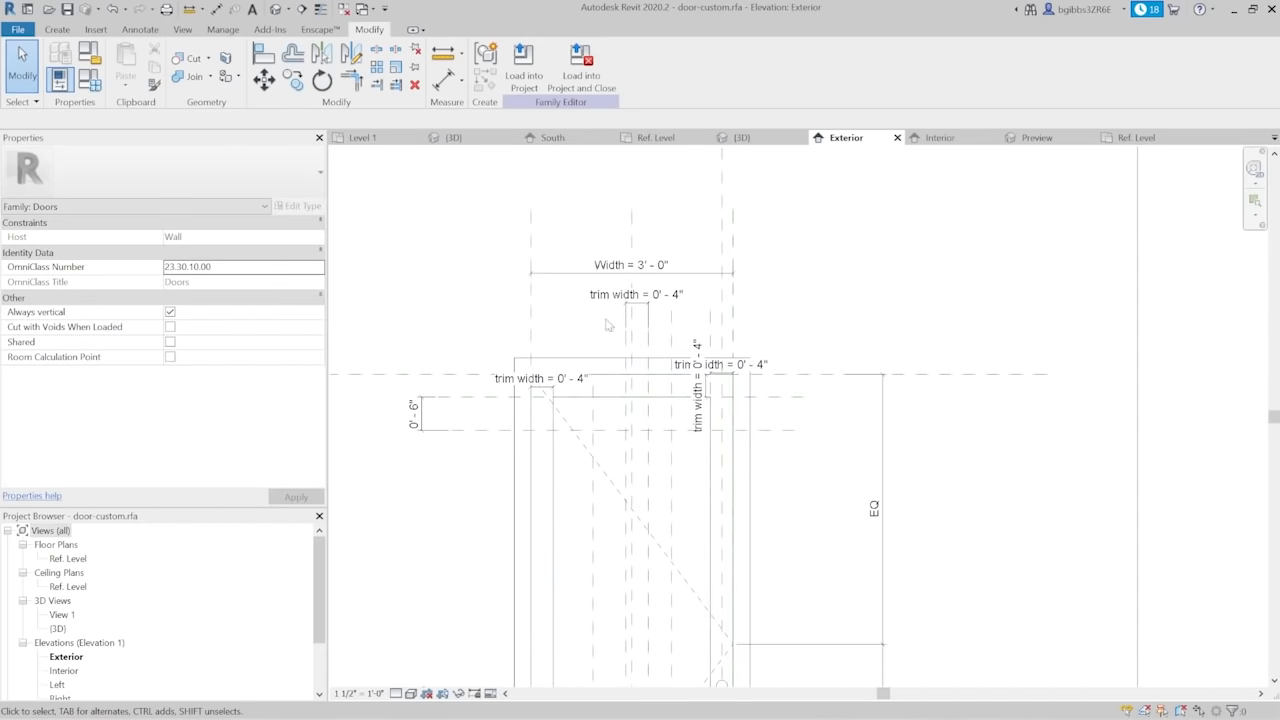
{"action": "scroll", "coordinate": [640, 300], "scroll_direction": "up", "scroll_amount": 1}
{"action": "scroll", "coordinate": [660, 298], "scroll_direction": "up", "scroll_amount": 2}
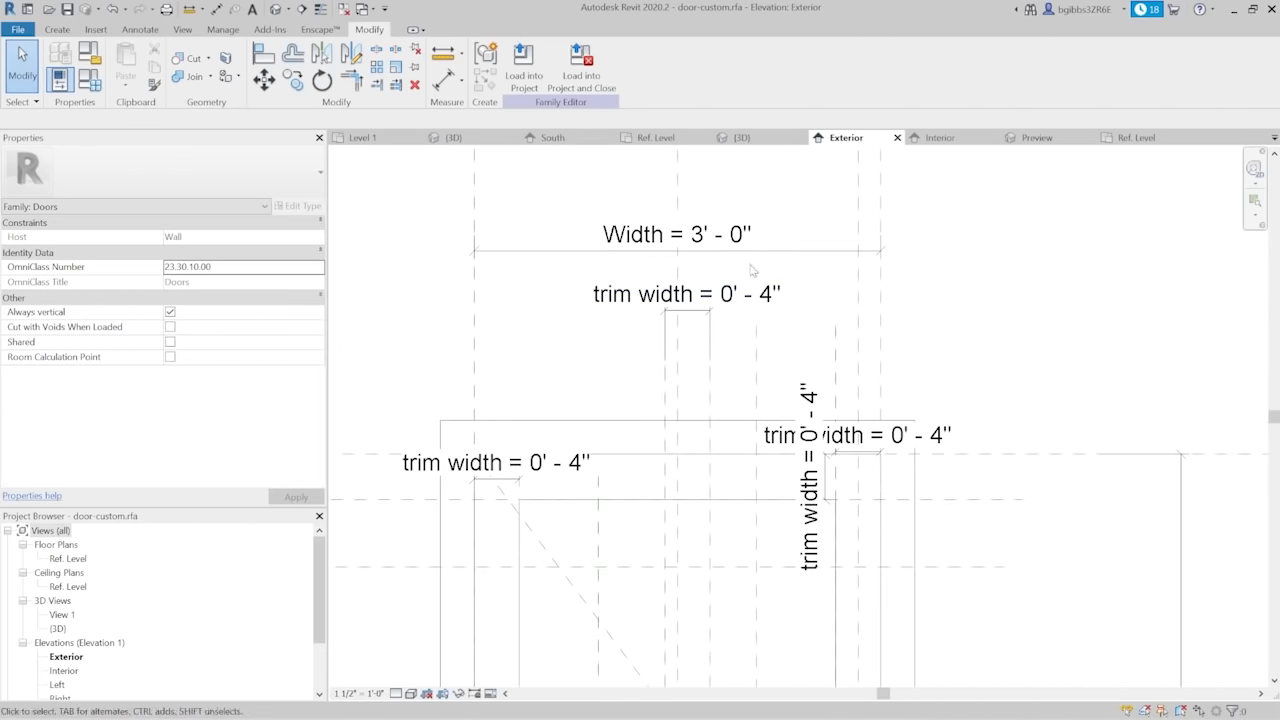
{"action": "middle_click_drag", "start_coordinate": [693, 345], "coordinate": [685, 310]}
{"action": "scroll", "coordinate": [699, 352], "scroll_direction": "up", "scroll_amount": 1}
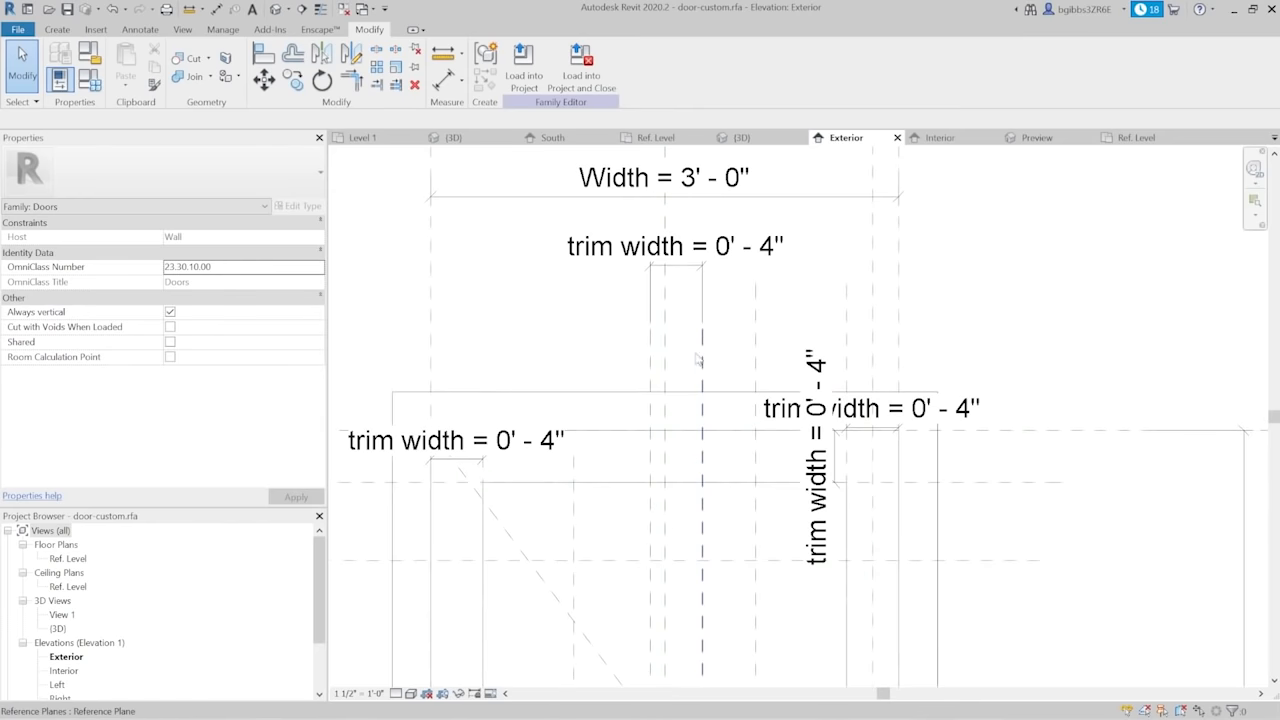
{"action": "middle_click_drag", "start_coordinate": [720, 357], "coordinate": [684, 401]}
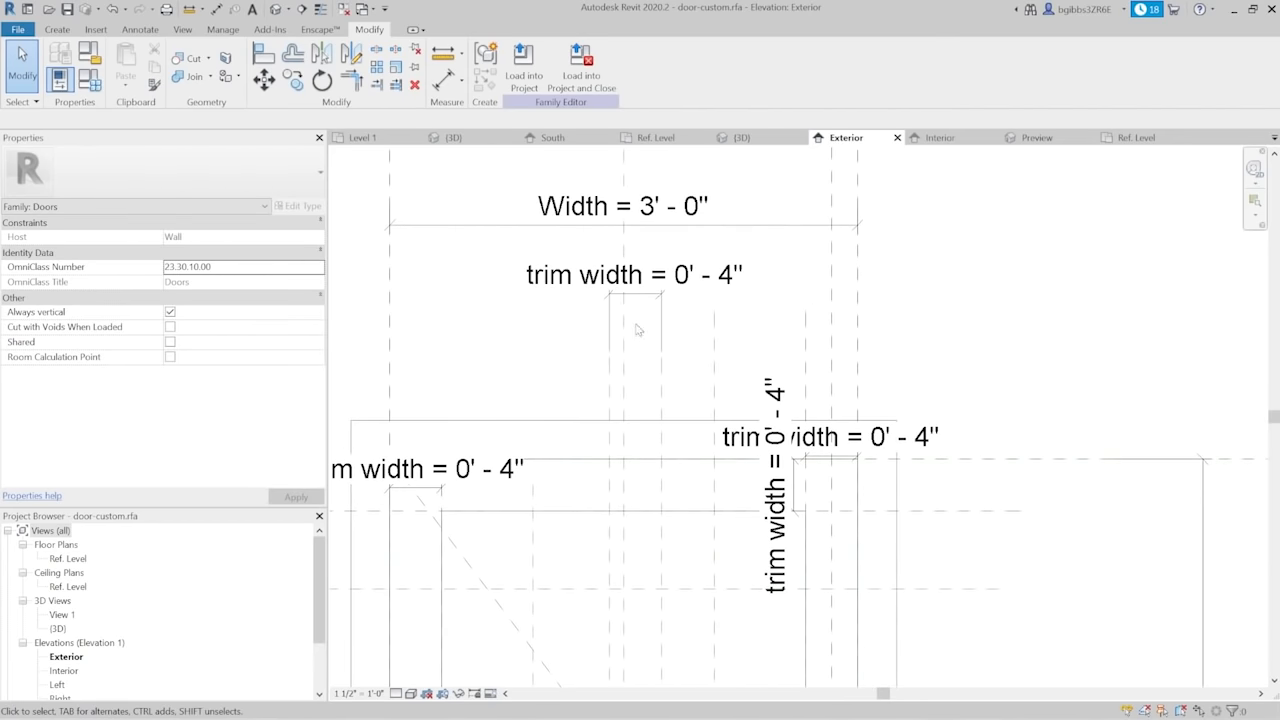
Dimension the two flanking planes together with the Center (Left/Right) plane in one string and make its segments equal
{"action": "key", "text": "d"}
{"action": "key", "text": "i"}
{"action": "scroll", "coordinate": [638, 388], "scroll_direction": "up", "scroll_amount": 2}
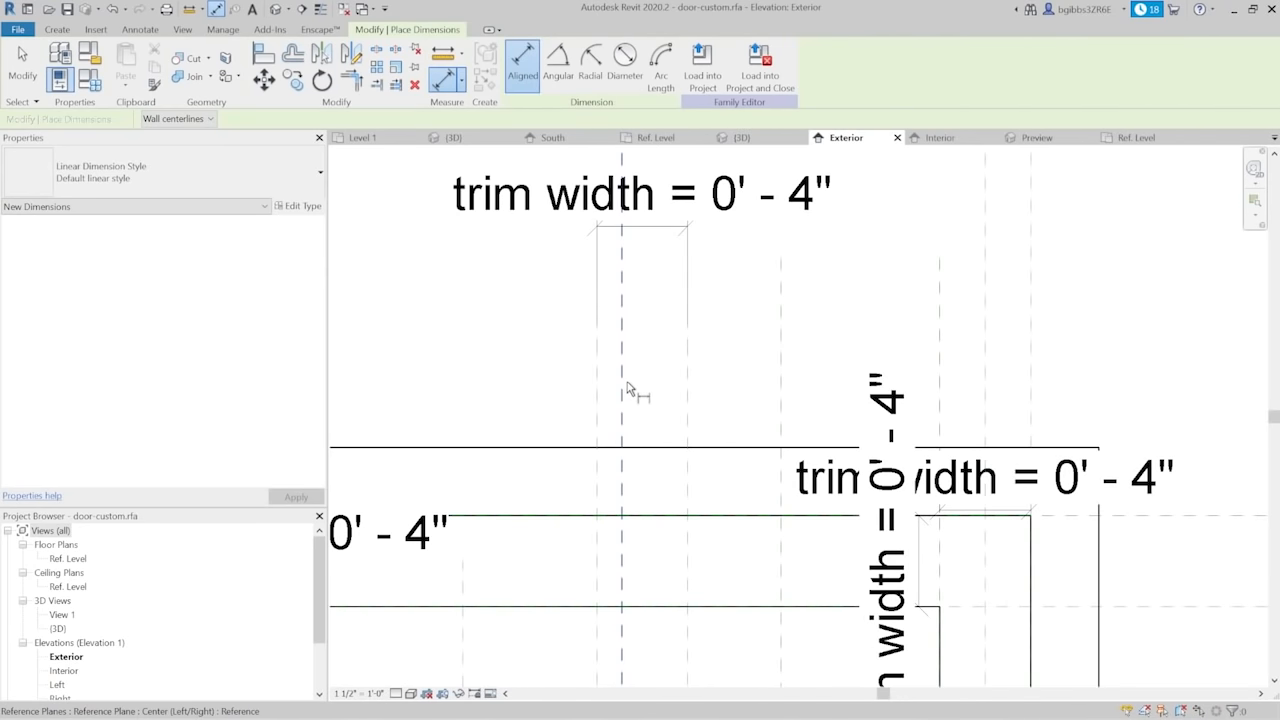
{"action": "left_click", "coordinate": [622, 392]}
{"action": "left_click", "coordinate": [600, 398]}
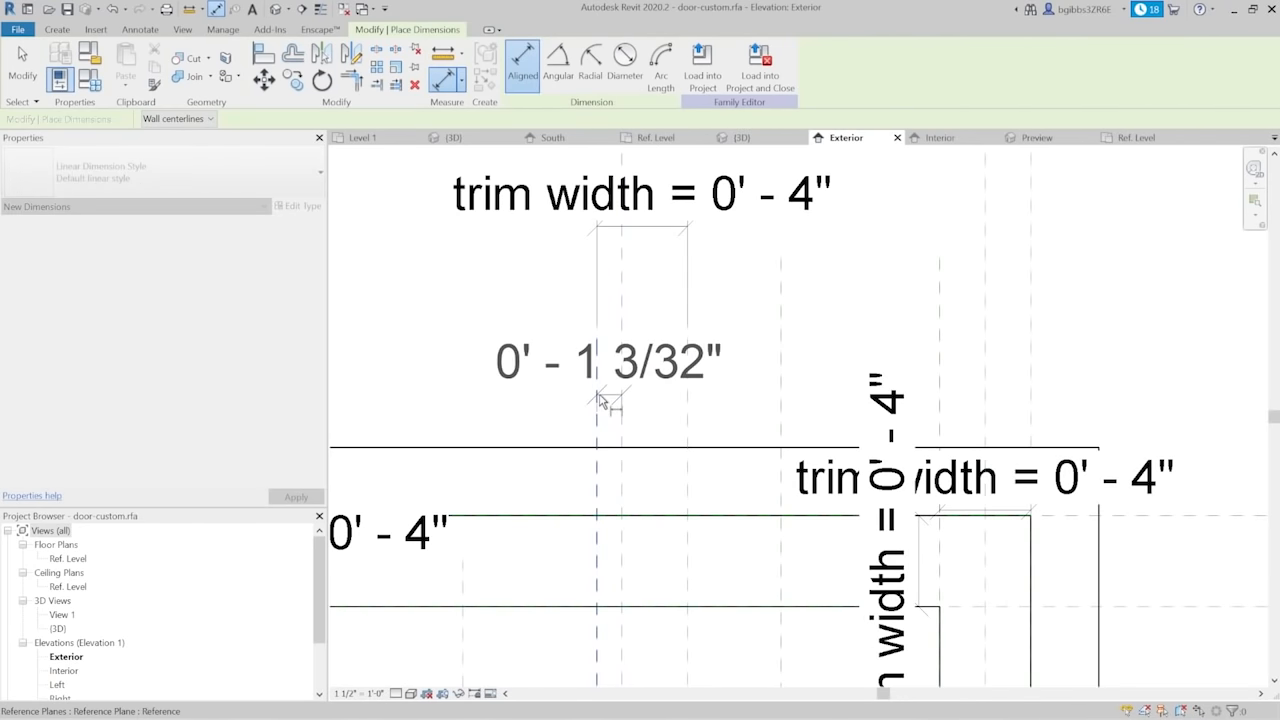
{"action": "left_click", "coordinate": [689, 410]}
{"action": "left_click", "coordinate": [648, 425]}
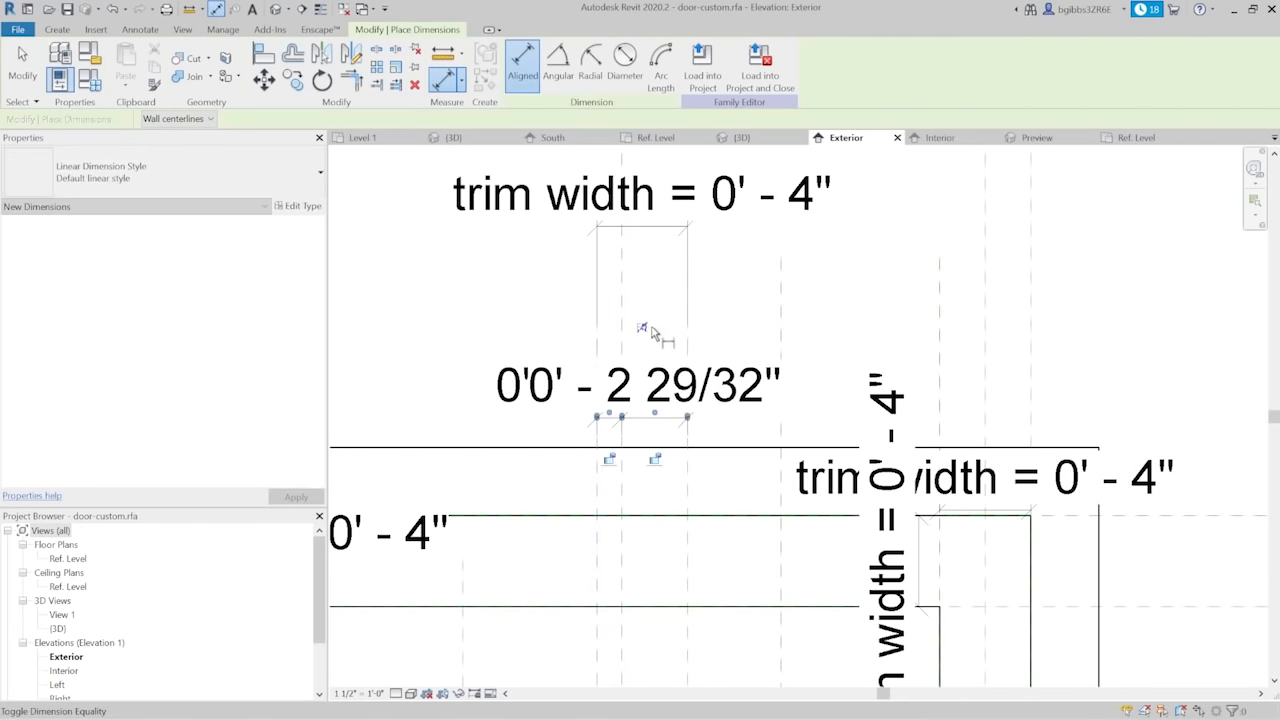
{"action": "left_click", "coordinate": [648, 328]}
{"action": "scroll", "coordinate": [675, 352], "scroll_direction": "down", "scroll_amount": 4}
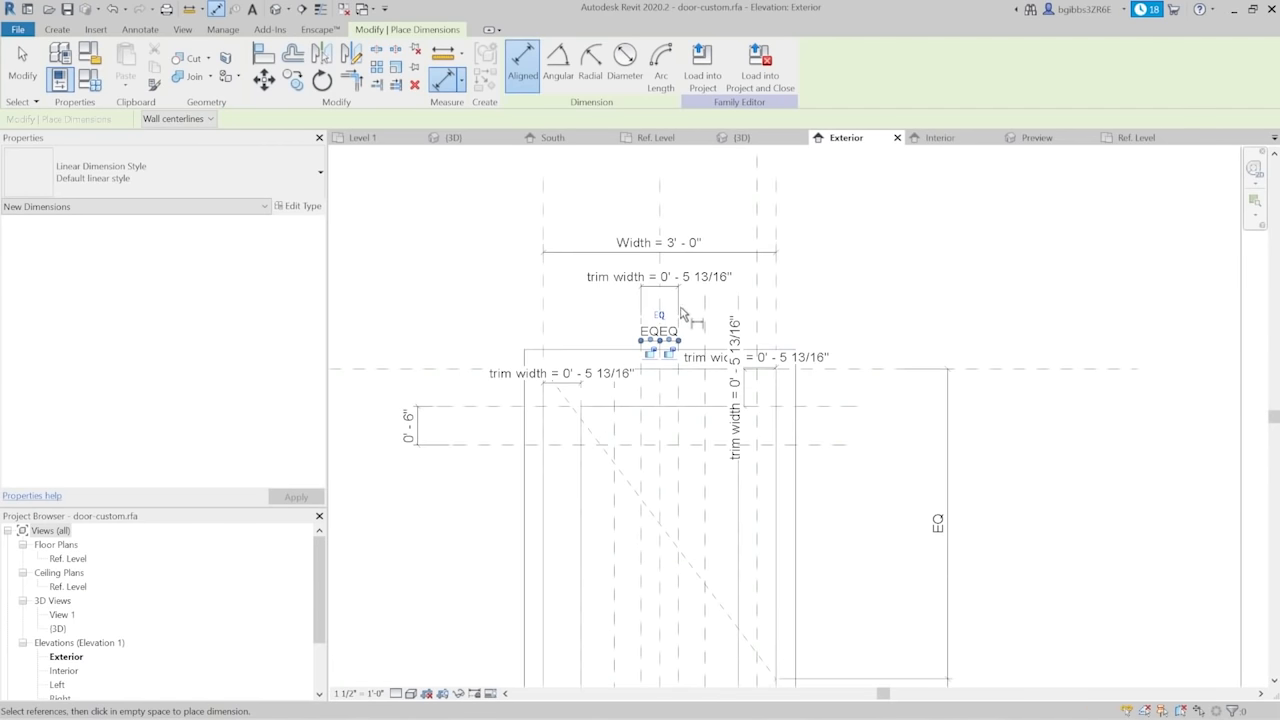
{"action": "scroll", "coordinate": [695, 280], "scroll_direction": "down", "scroll_amount": 2}
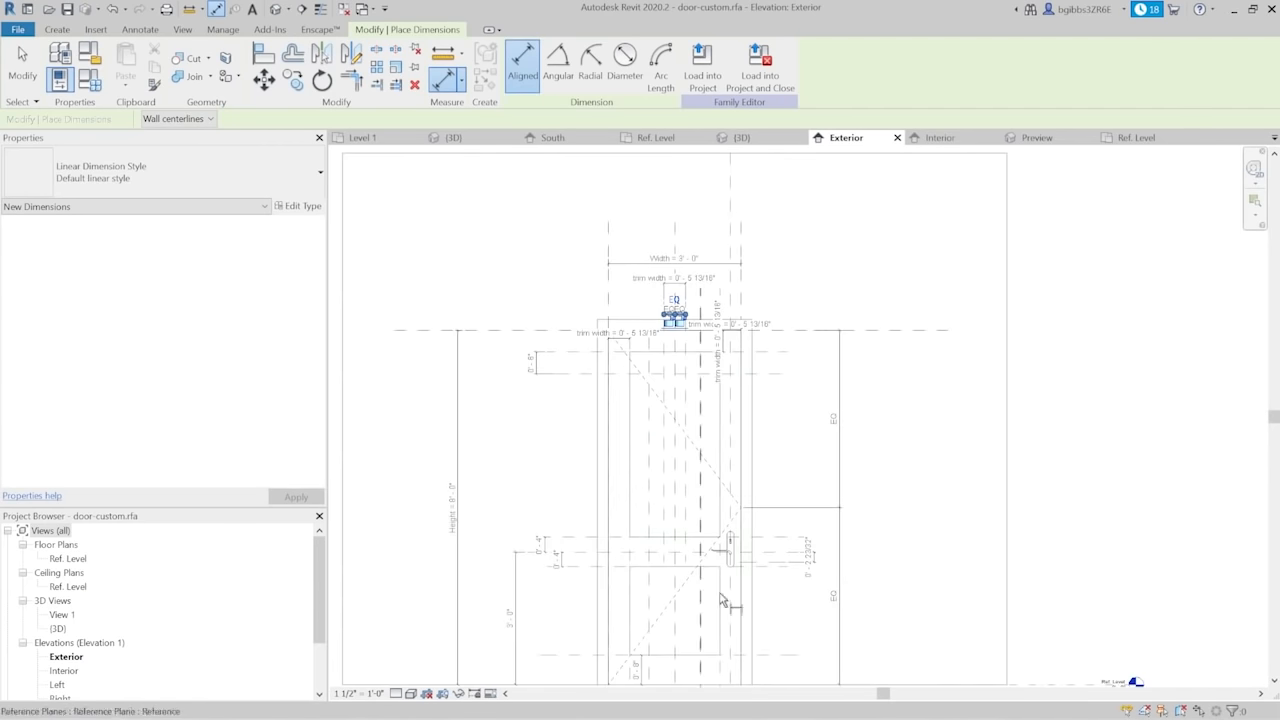
{"action": "left_click", "coordinate": [681, 520]}
{"action": "key", "text": "Escape"}
{"action": "key", "text": "Escape"}
Dimension the offset between each side edge of the upper opening and its neighbouring inner vertical reference plane
{"action": "scroll", "coordinate": [680, 525], "scroll_direction": "up", "scroll_amount": 3}
{"action": "scroll", "coordinate": [618, 347], "scroll_direction": "up", "scroll_amount": 1}
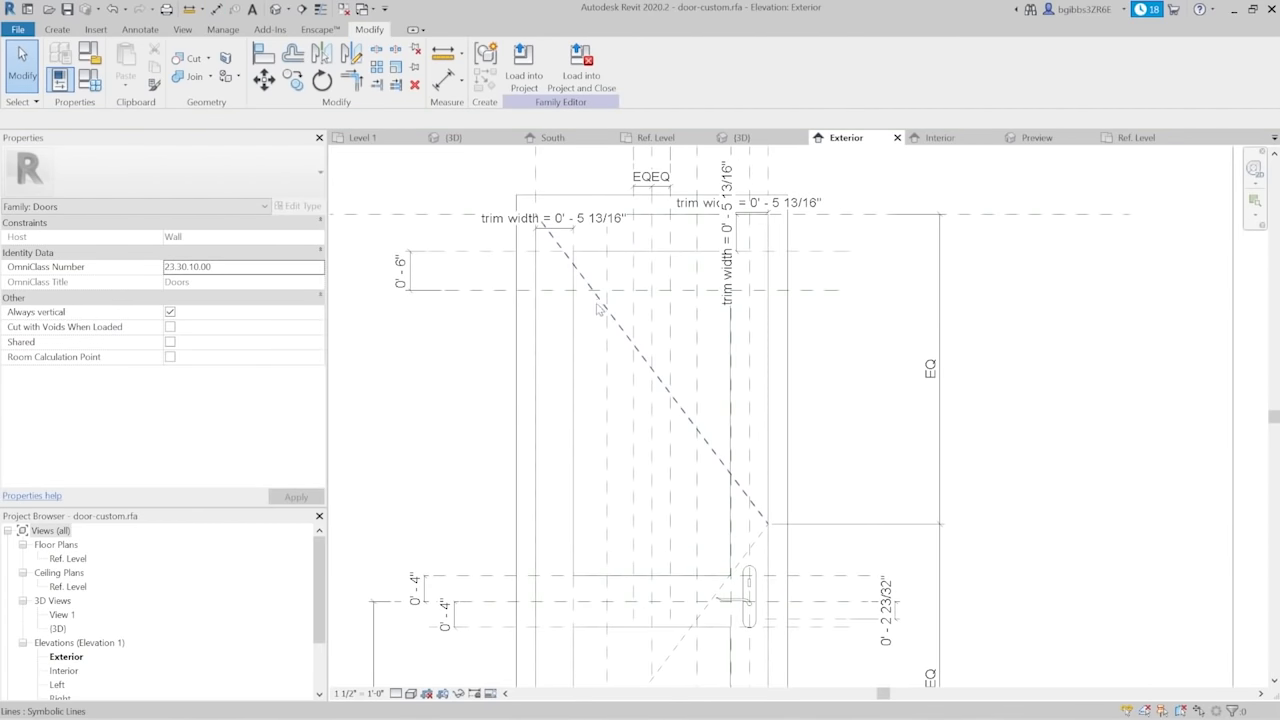
{"action": "scroll", "coordinate": [580, 295], "scroll_direction": "up", "scroll_amount": 2}
{"action": "scroll", "coordinate": [597, 263], "scroll_direction": "down", "scroll_amount": 2}
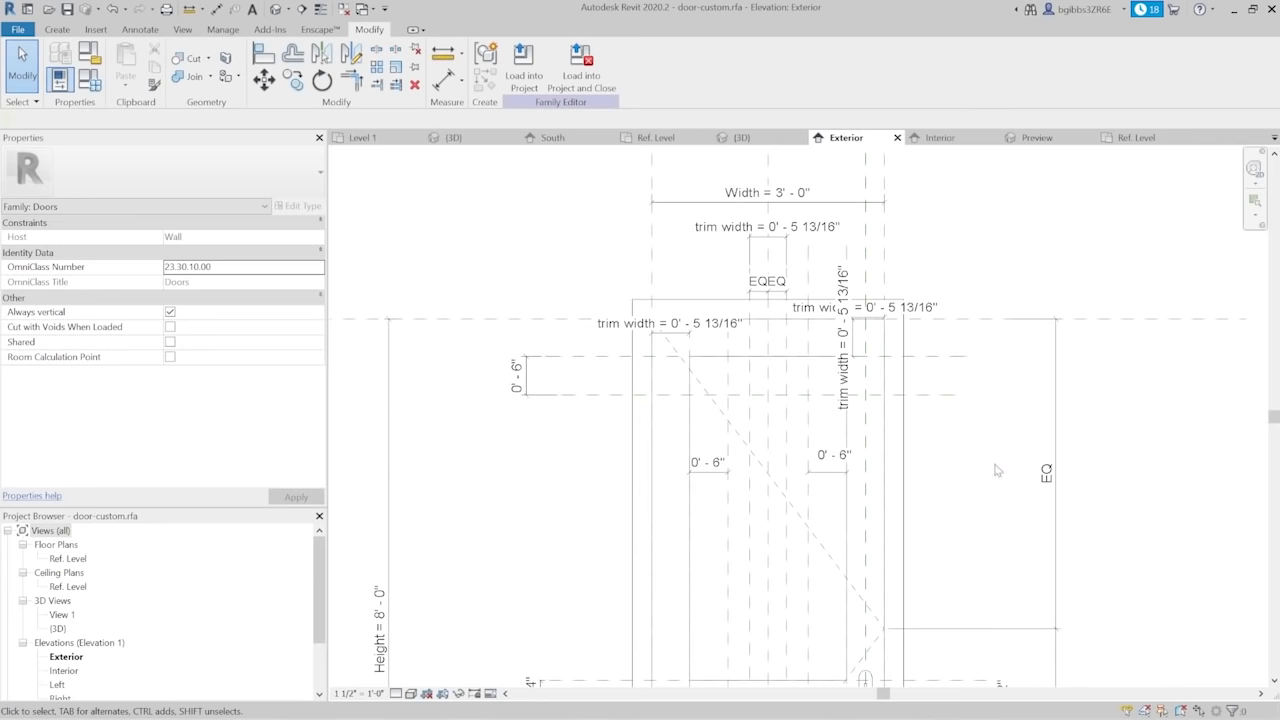
{"action": "middle_click_drag", "start_coordinate": [993, 430], "coordinate": [993, 430]}
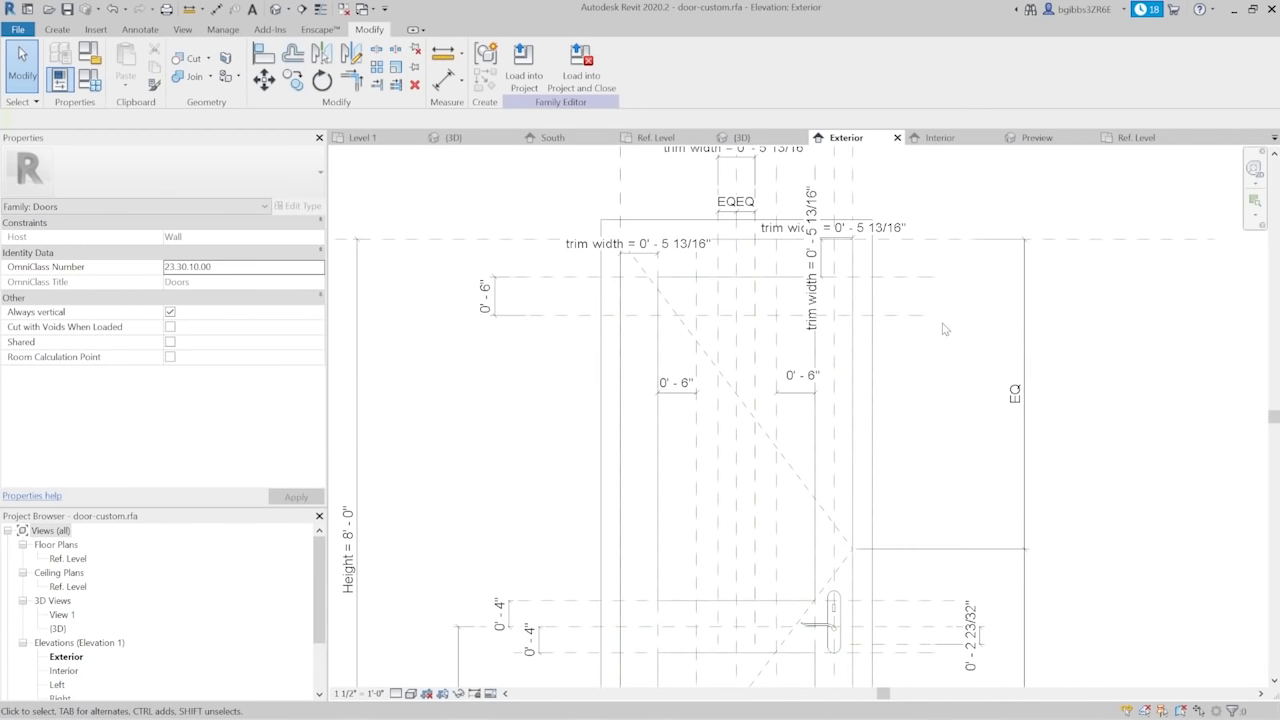
Open the sketch of the upper opening's void extrusion for editing
{"action": "middle_click_drag", "start_coordinate": [733, 423], "coordinate": [695, 423]}
{"action": "scroll", "coordinate": [625, 373], "scroll_direction": "up", "scroll_amount": 3}
{"action": "scroll", "coordinate": [640, 425], "scroll_direction": "down", "scroll_amount": 2}
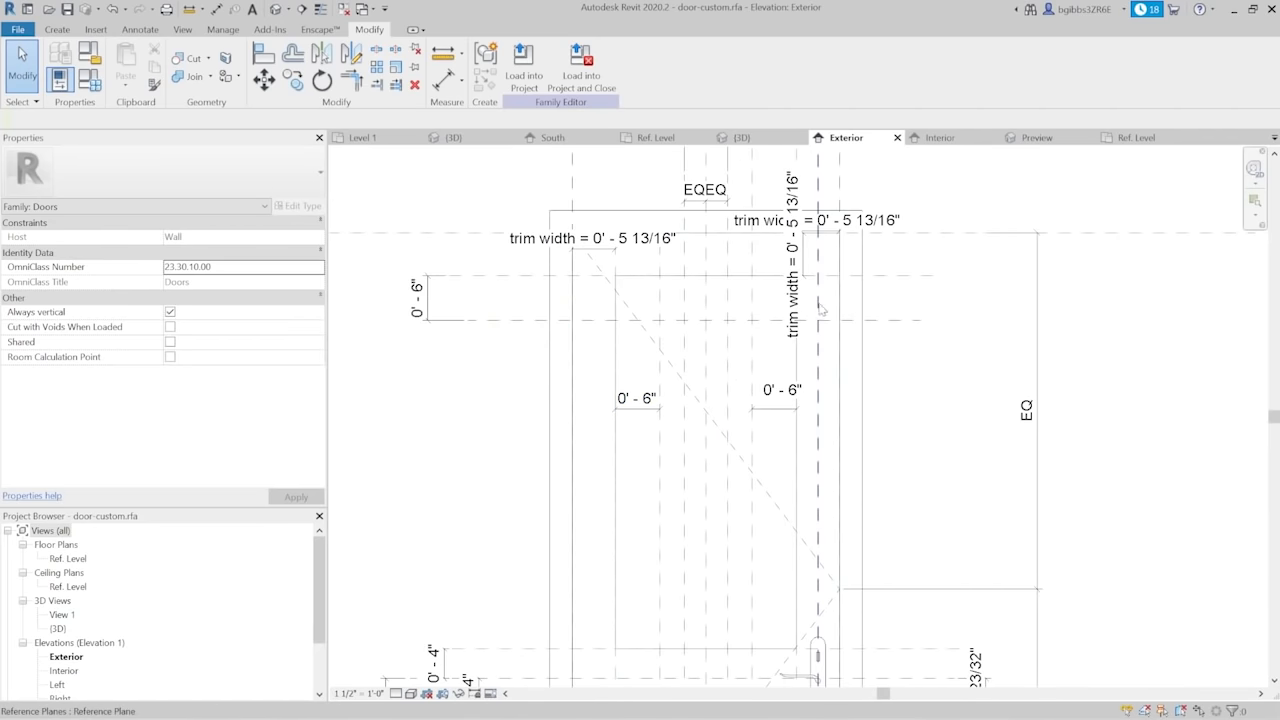
{"action": "left_click", "coordinate": [614, 350]}
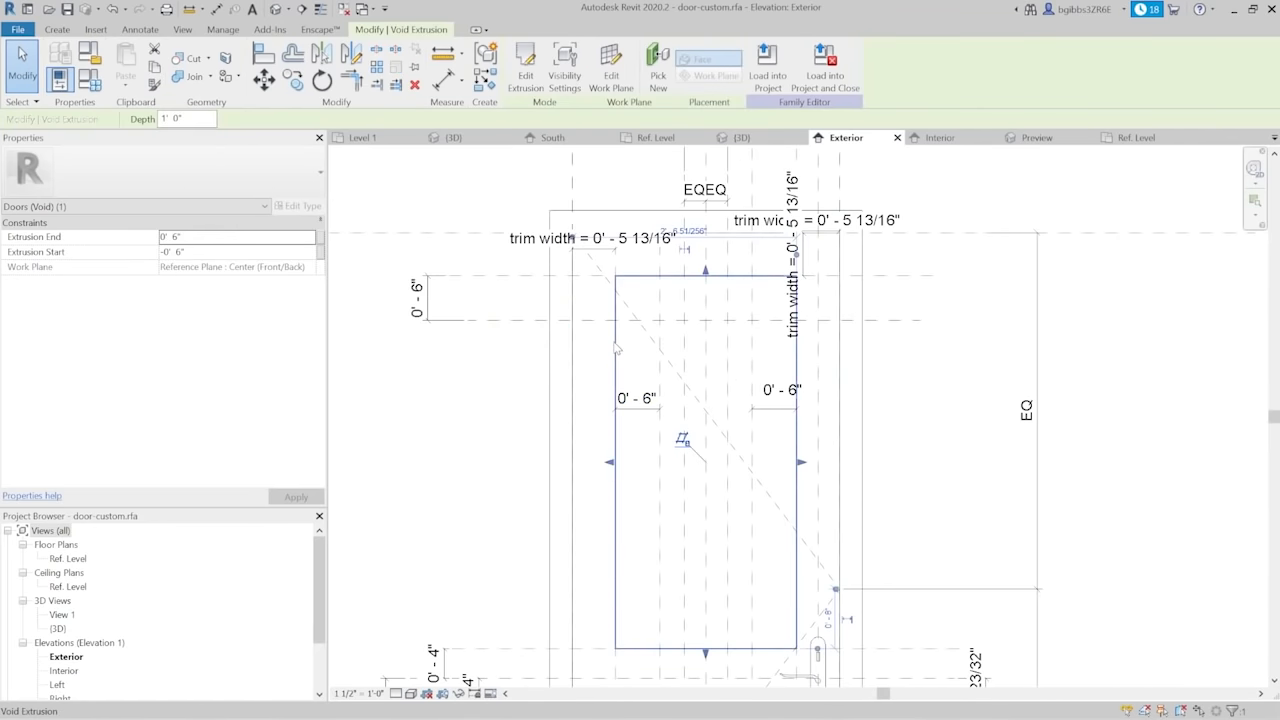
{"action": "left_click", "coordinate": [539, 88]}
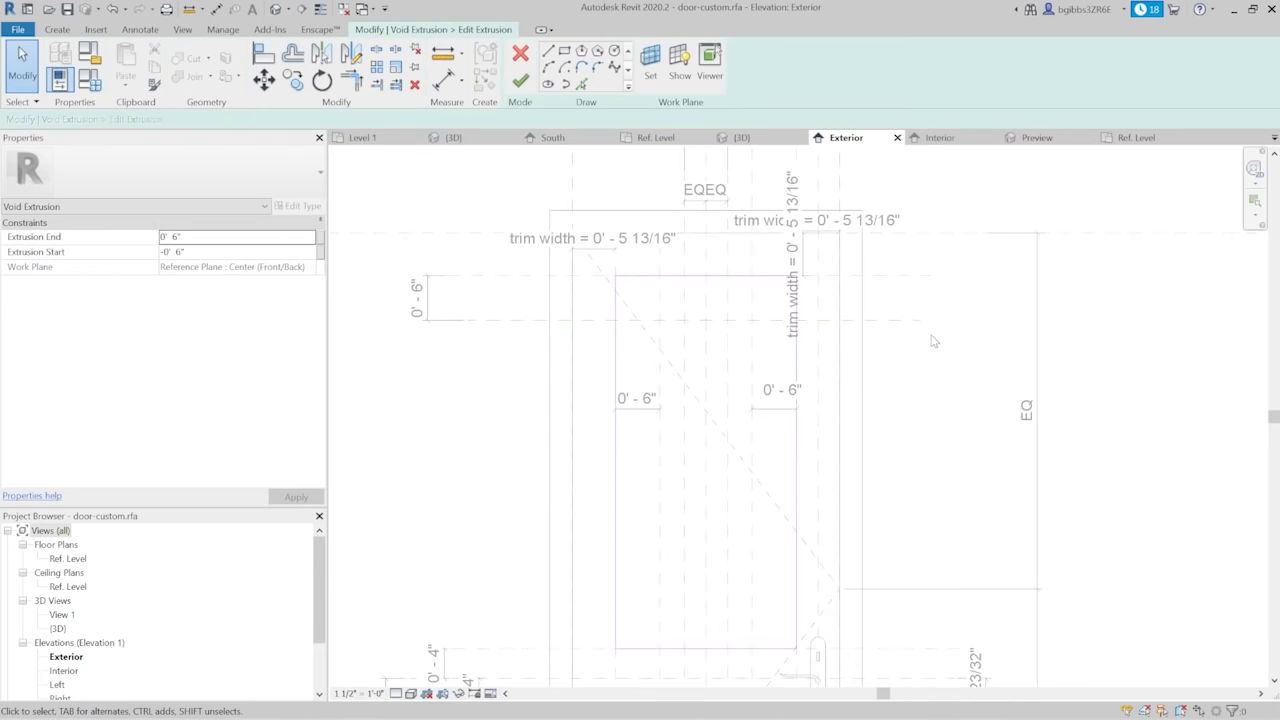
Sketch an arc across each upper corner of the void profile, joining the intersections of the 6" offset reference planes with its edges
{"action": "scroll", "coordinate": [724, 289], "scroll_direction": "up", "scroll_amount": 2}
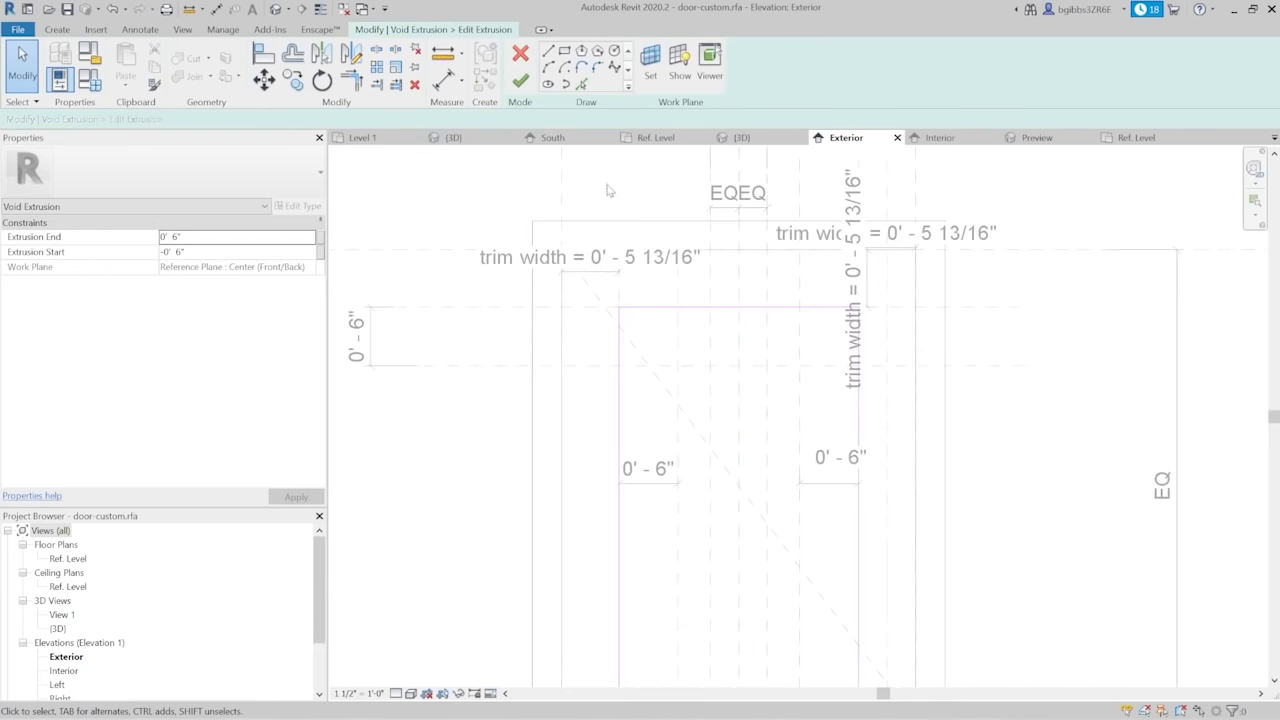
{"action": "left_click", "coordinate": [548, 68]}
{"action": "scroll", "coordinate": [643, 309], "scroll_direction": "up", "scroll_amount": 1}
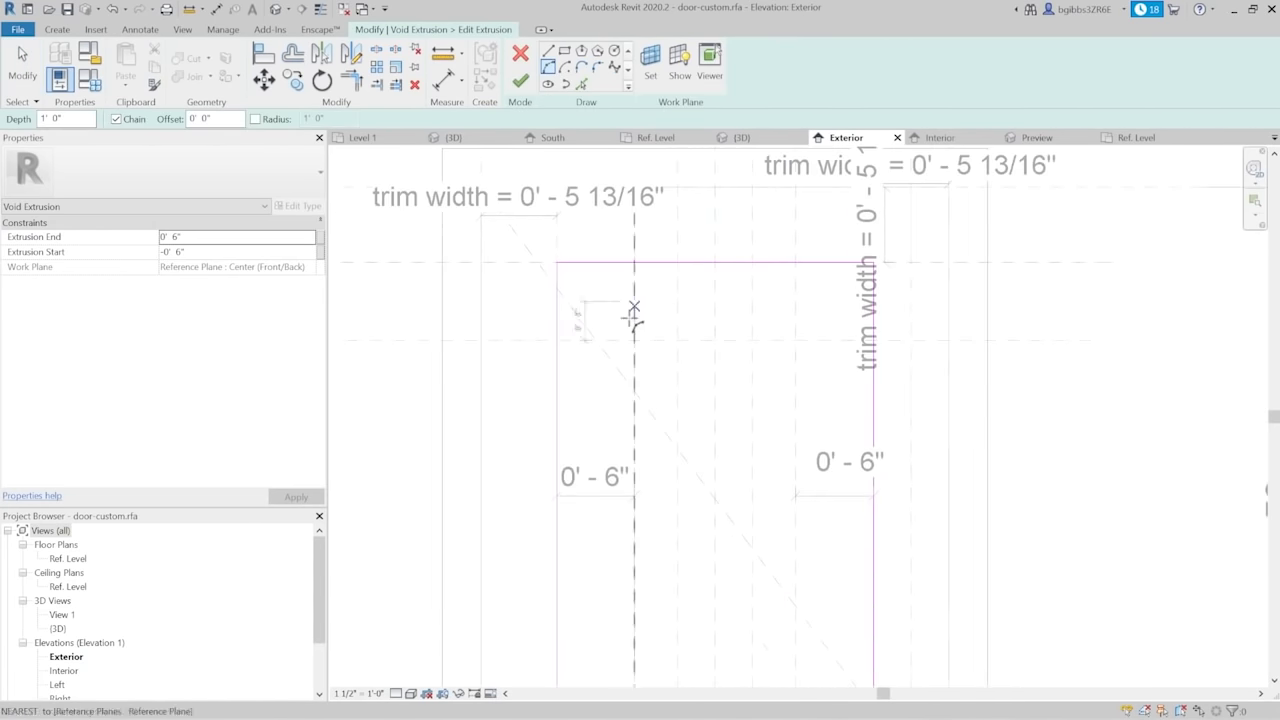
{"action": "left_click", "coordinate": [557, 341]}
{"action": "left_click", "coordinate": [633, 263]}
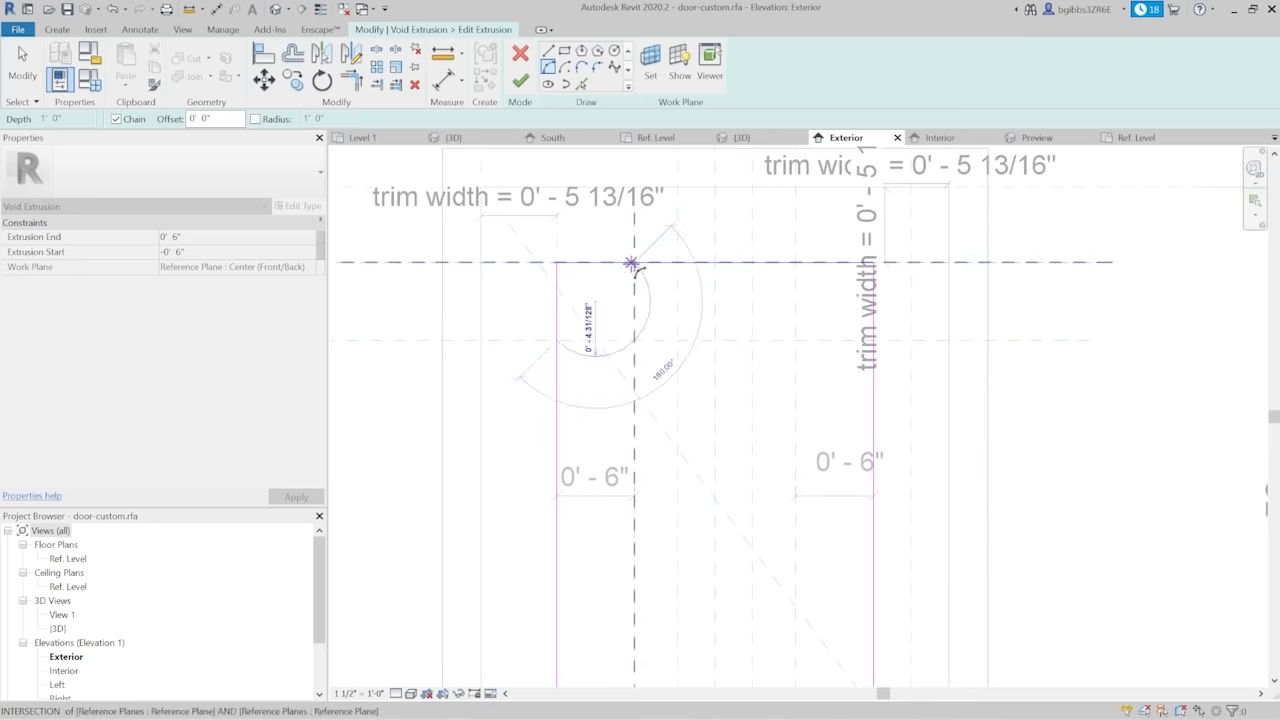
{"action": "left_click", "coordinate": [600, 280]}
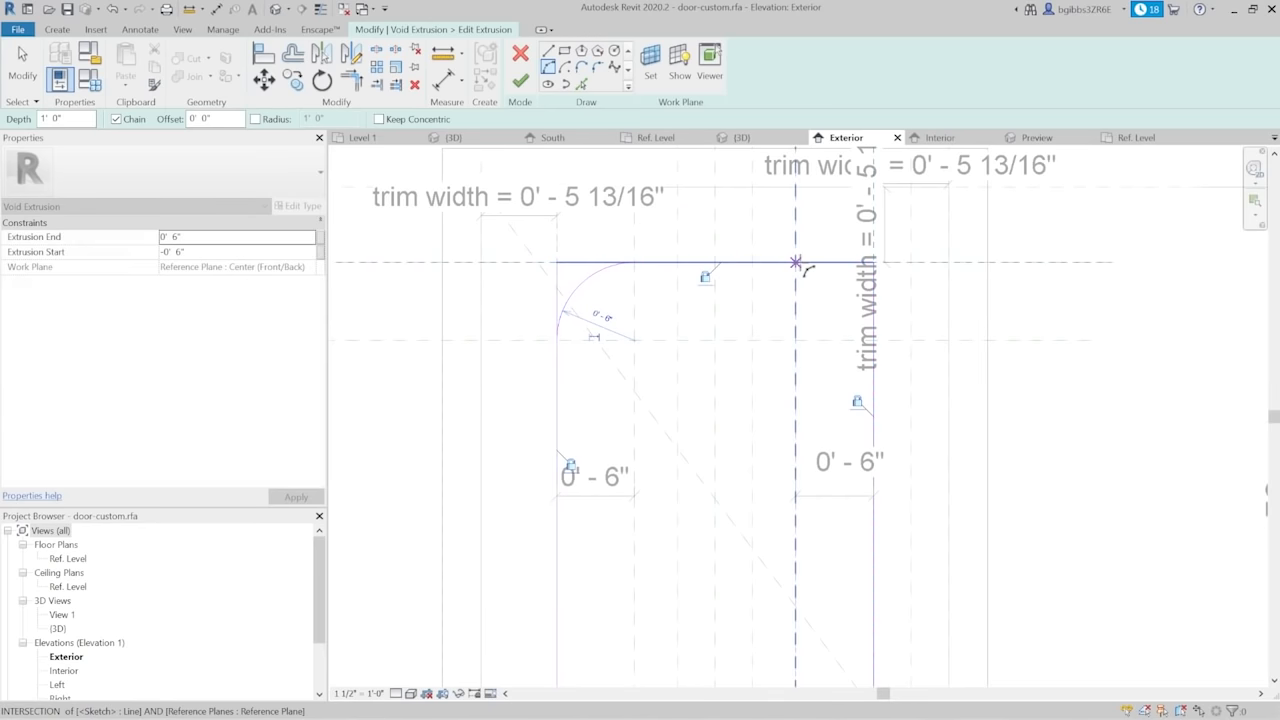
{"action": "left_click", "coordinate": [874, 341]}
{"action": "left_click", "coordinate": [862, 294]}
{"action": "key", "text": "Escape"}
{"action": "key", "text": "Escape"}
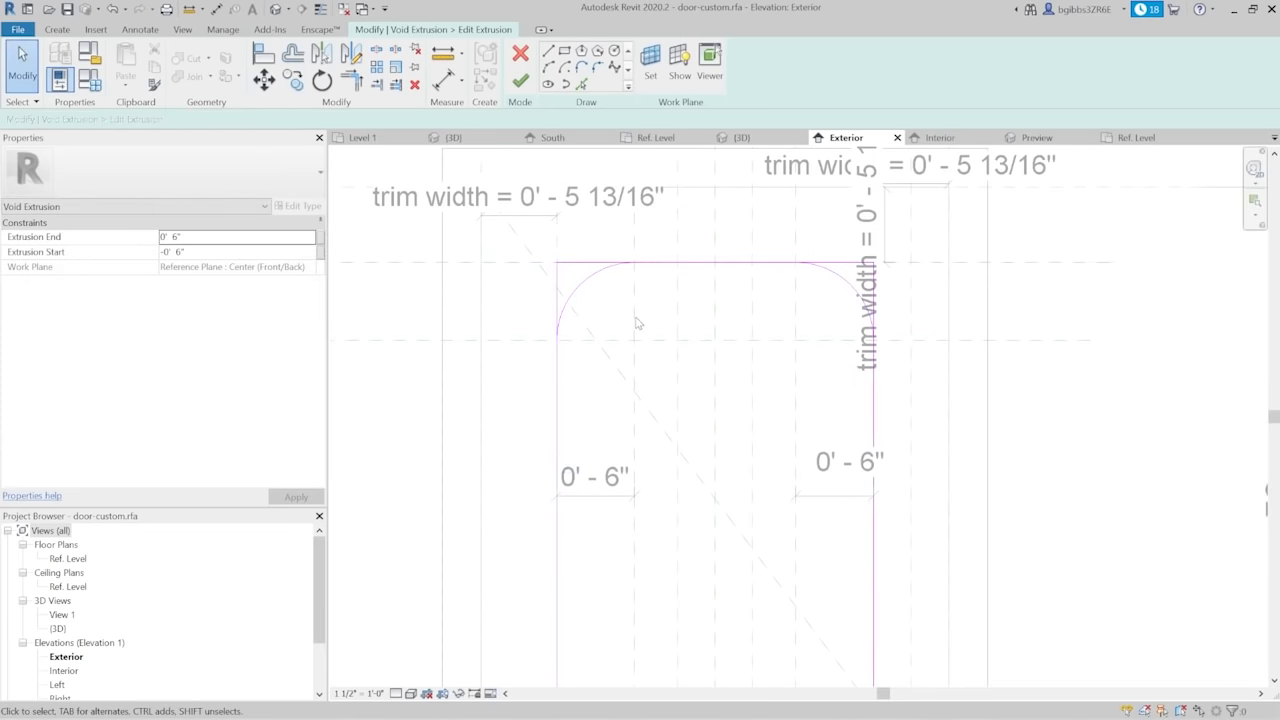
Trim the void profile's top and side lines to the two corner arcs
{"action": "key", "text": "r"}
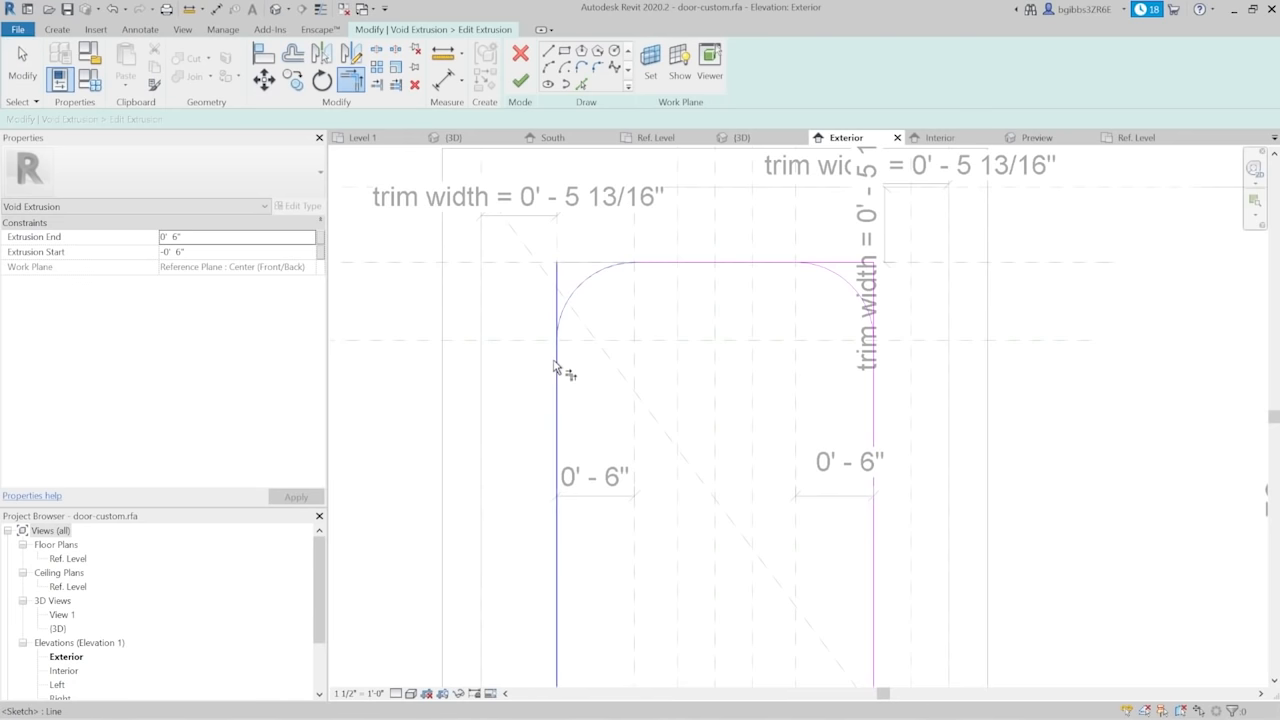
{"action": "left_click", "coordinate": [777, 262]}
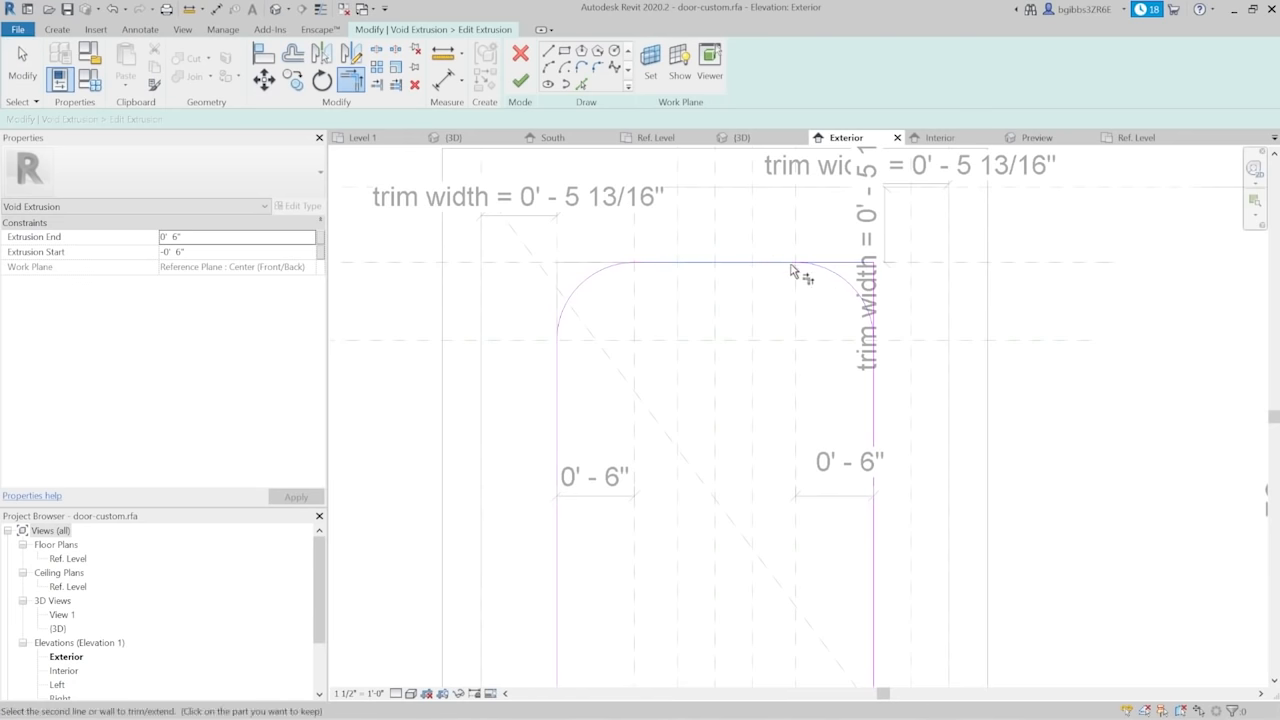
{"action": "scroll", "coordinate": [600, 224], "scroll_direction": "down", "scroll_amount": 2}
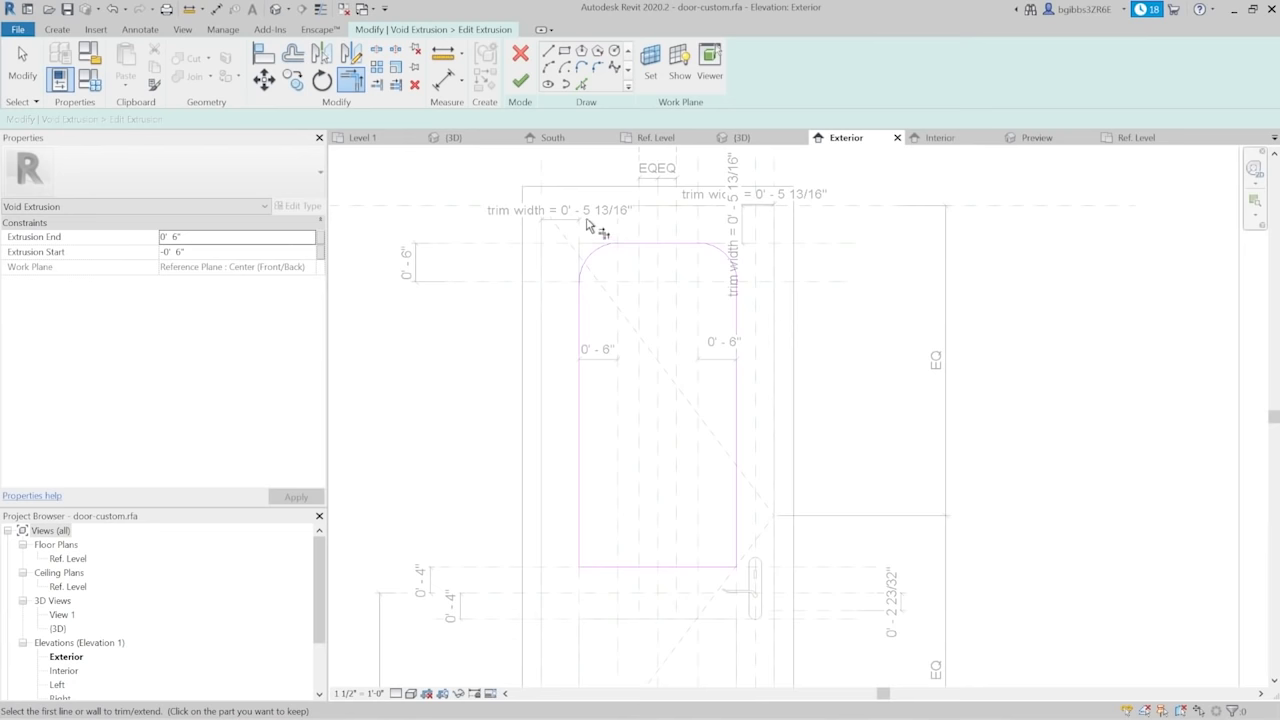
{"action": "key", "text": "Escape"}
Draw two vertical lines in the void sketch along the centre-flanking reference planes, from the top edge to the bottom edge
{"action": "left_click", "coordinate": [549, 54]}
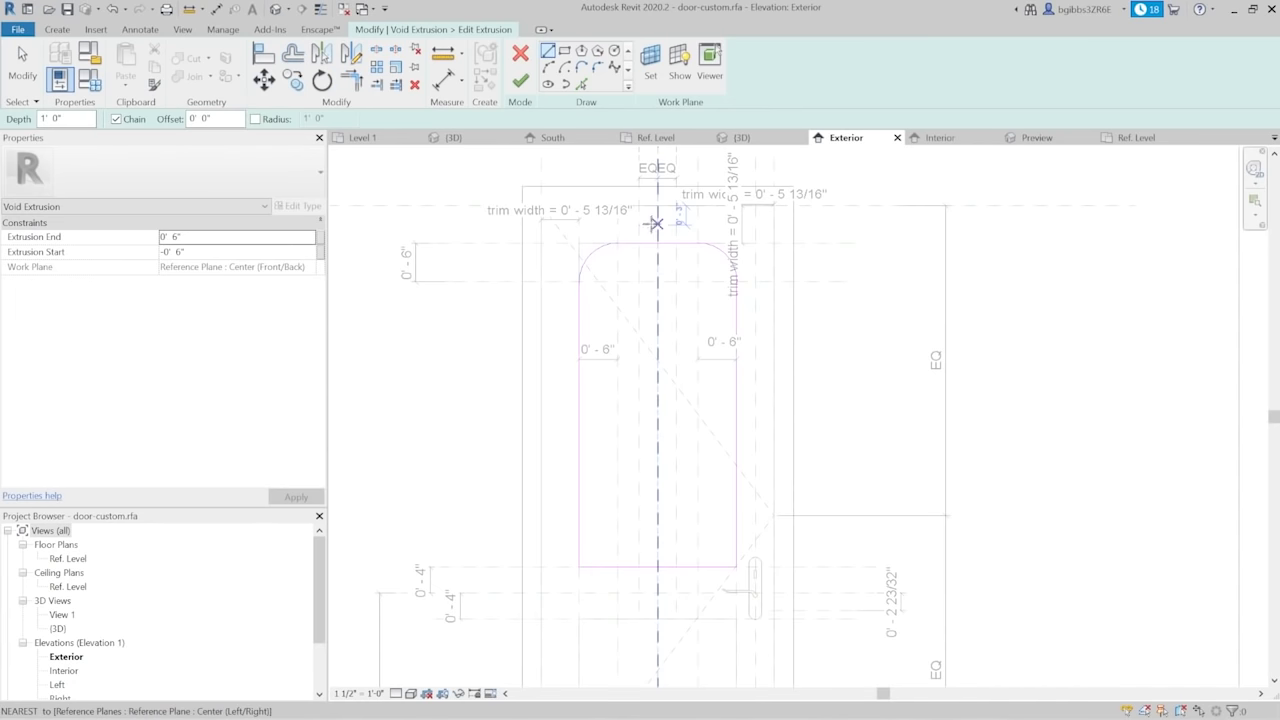
{"action": "left_click", "coordinate": [639, 243]}
{"action": "left_click", "coordinate": [639, 567]}
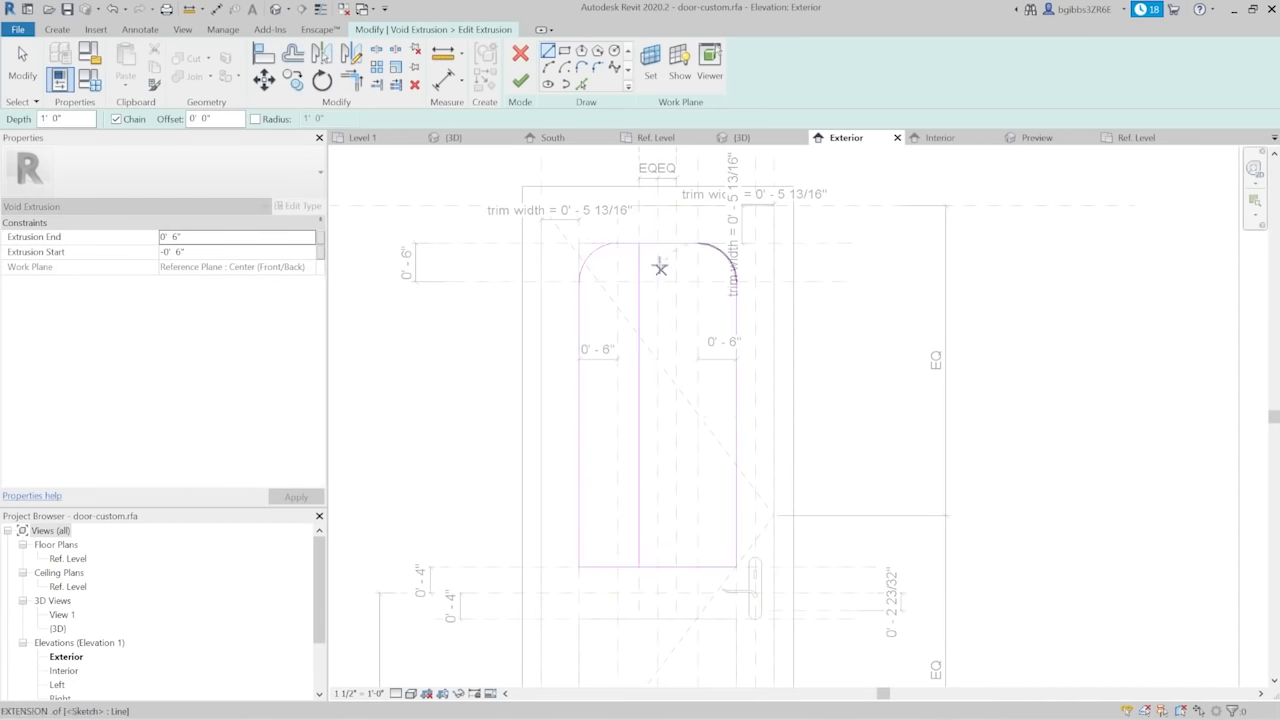
{"action": "left_click", "coordinate": [676, 243]}
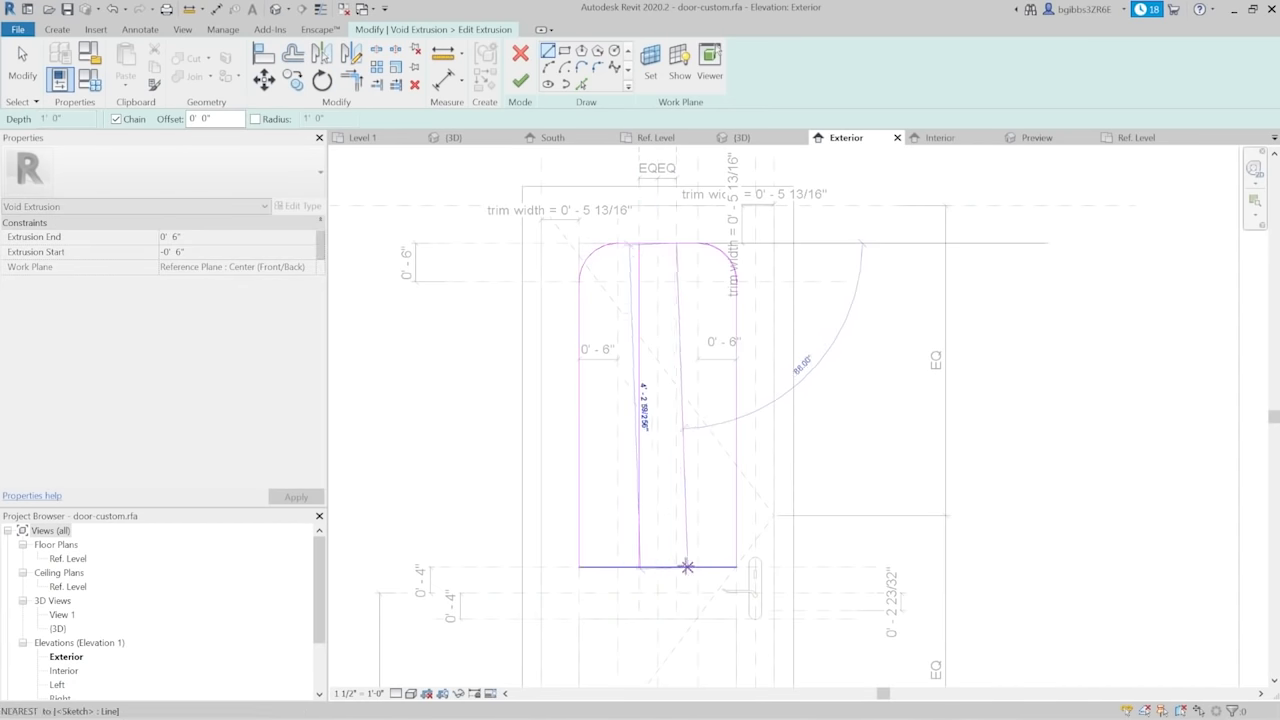
{"action": "left_click", "coordinate": [676, 567]}
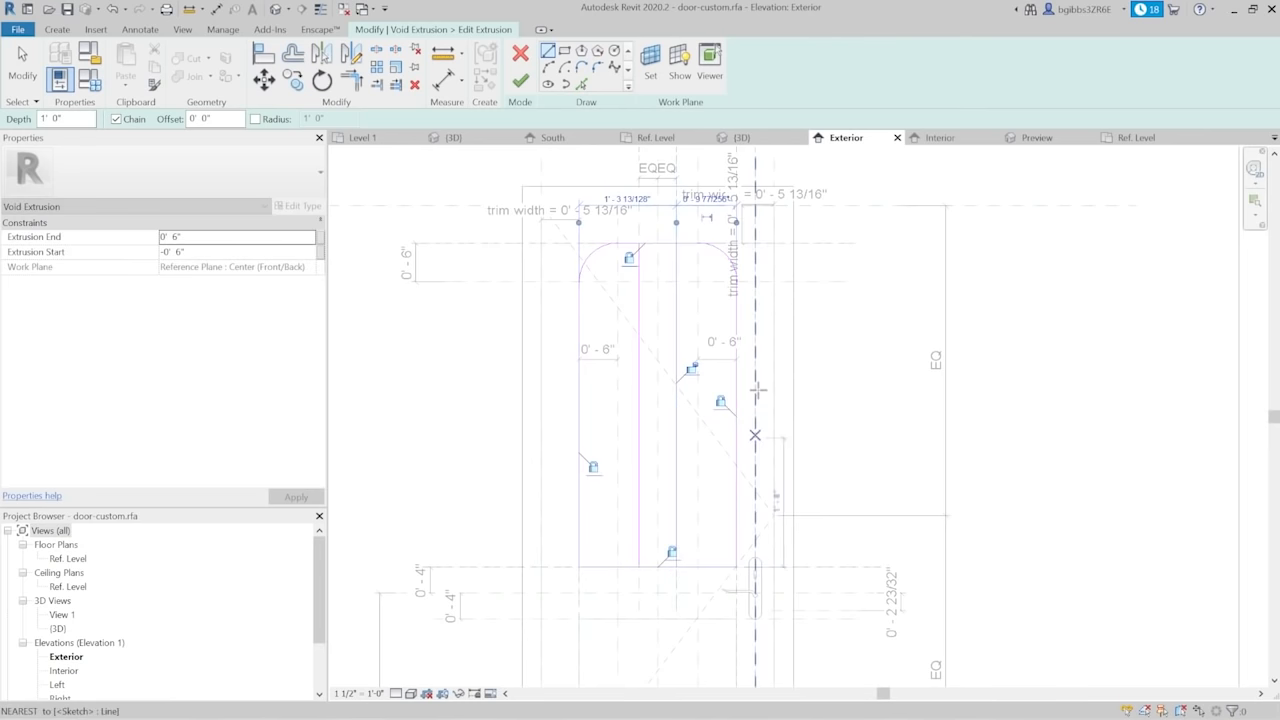
{"action": "key", "text": "Escape"}
{"action": "key", "text": "Escape"}
Split the void sketch's top and bottom lines at the middle and trim them to the vertical division lines, forming two closed loops
{"action": "middle_click_drag", "start_coordinate": [672, 269], "coordinate": [672, 400]}
{"action": "scroll", "coordinate": [666, 400], "scroll_direction": "down", "scroll_amount": 3}
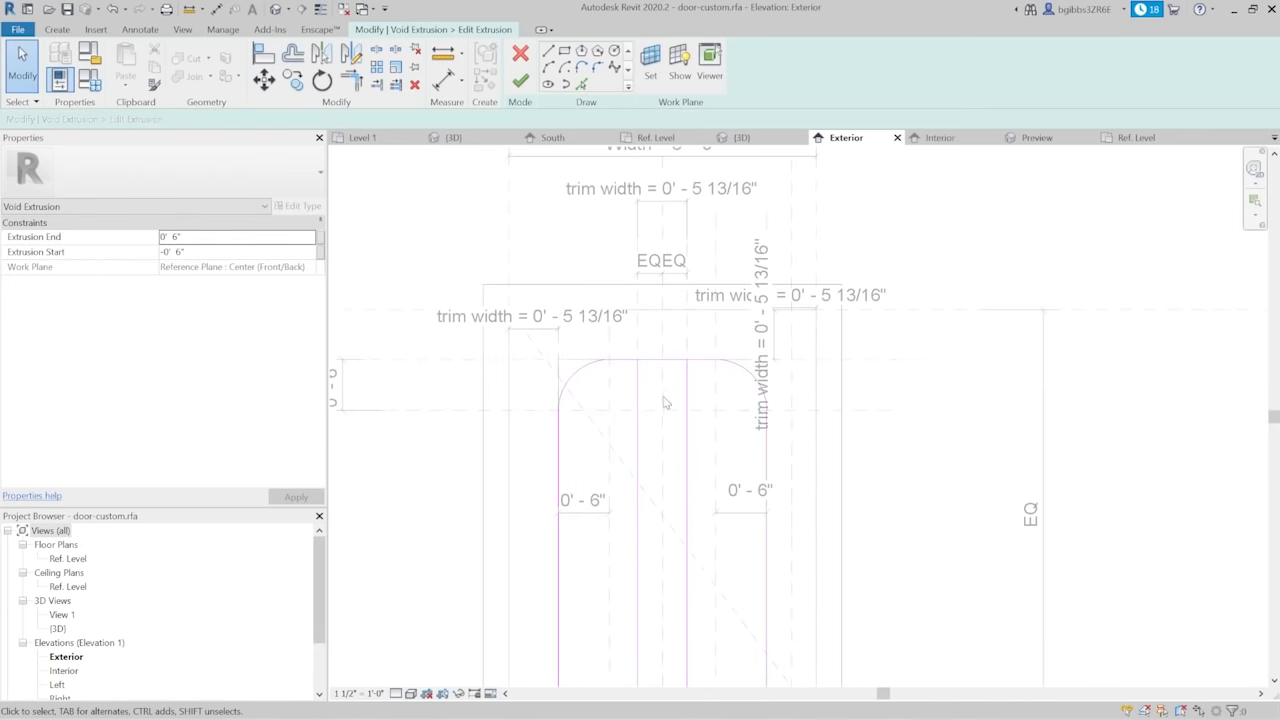
{"action": "key", "text": "s"}
{"action": "key", "text": "l"}
{"action": "left_click", "coordinate": [681, 311]}
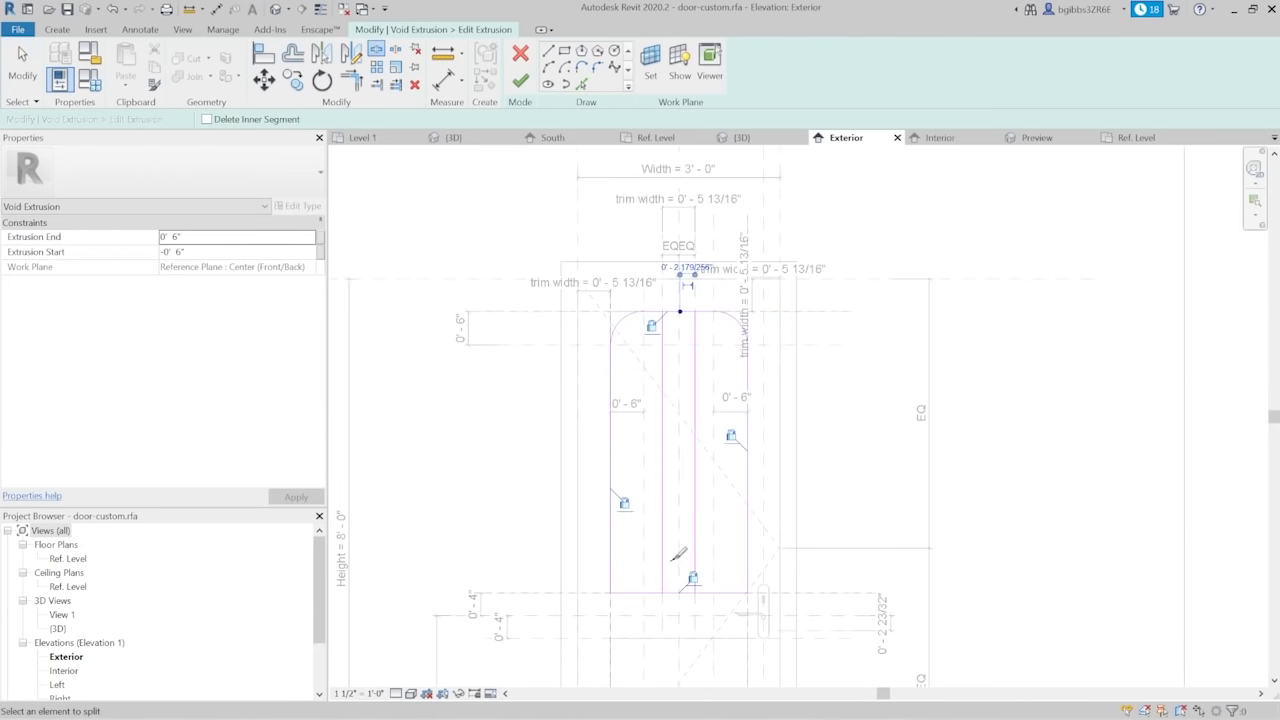
{"action": "scroll", "coordinate": [675, 591], "scroll_direction": "up", "scroll_amount": 2}
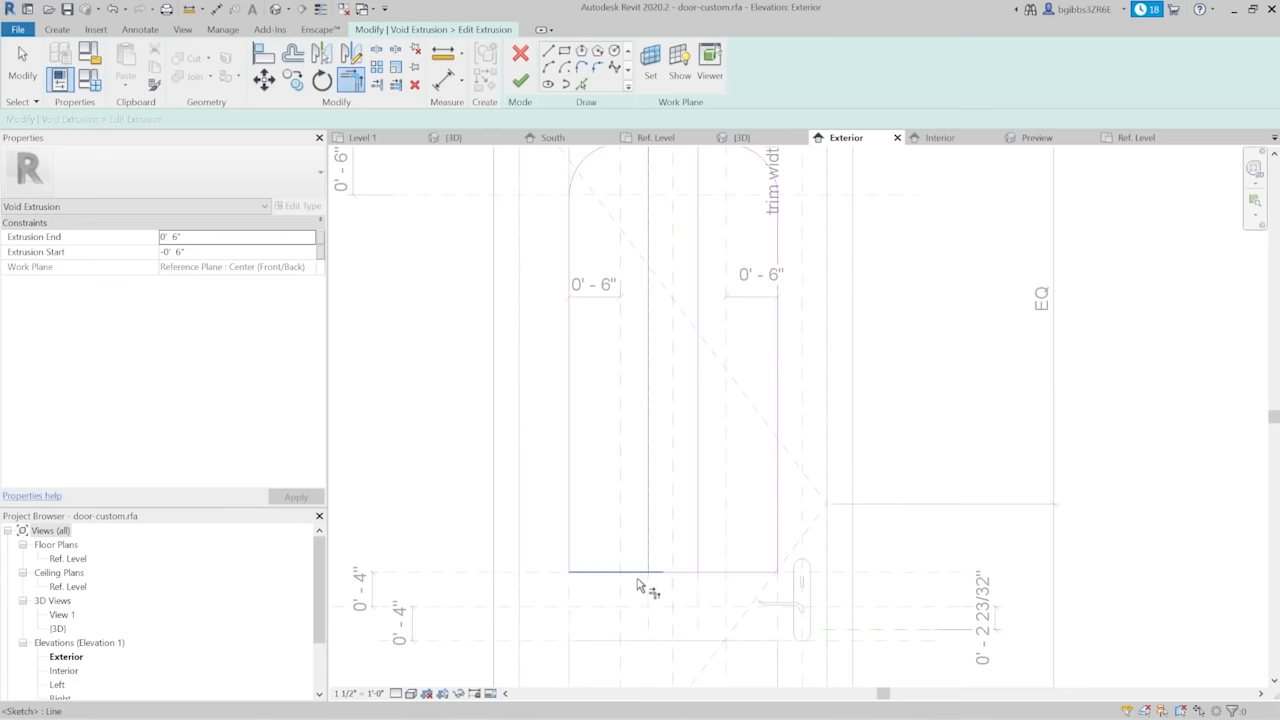
{"action": "left_click", "coordinate": [698, 551]}
{"action": "left_click", "coordinate": [708, 572]}
{"action": "scroll", "coordinate": [711, 613], "scroll_direction": "down", "scroll_amount": 2}
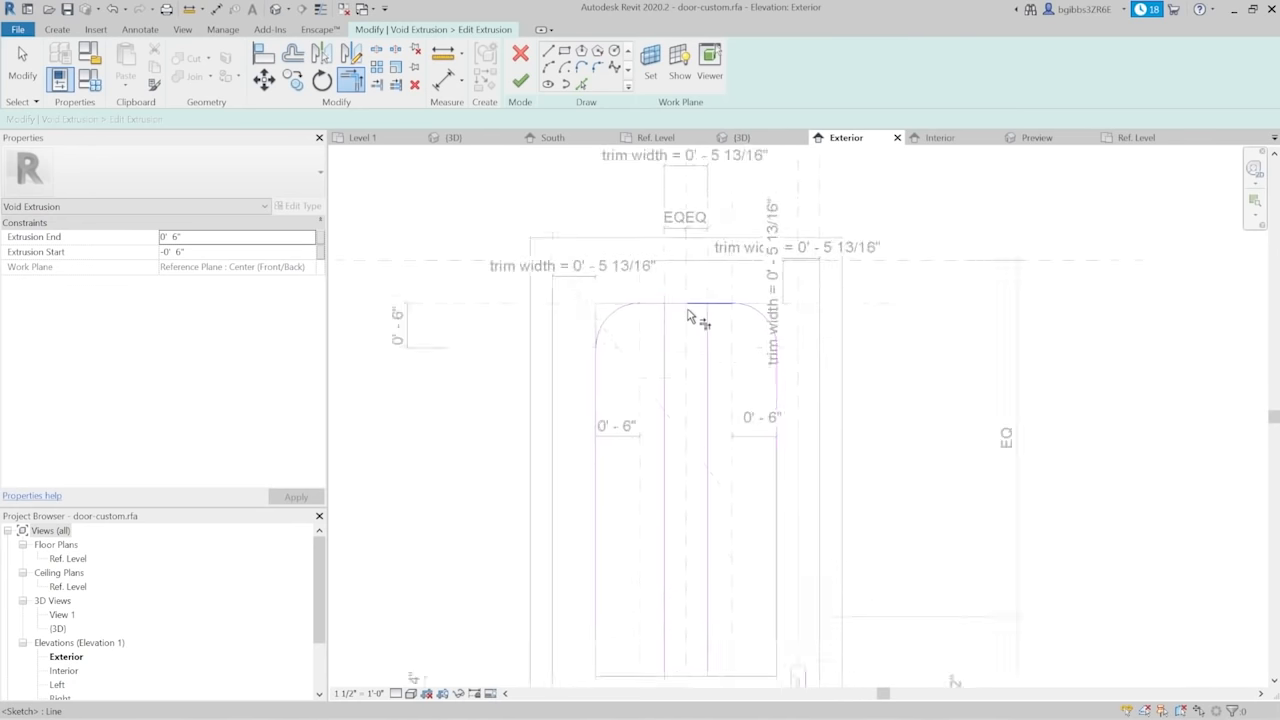
{"action": "scroll", "coordinate": [686, 310], "scroll_direction": "up", "scroll_amount": 2}
{"action": "left_click", "coordinate": [667, 316]}
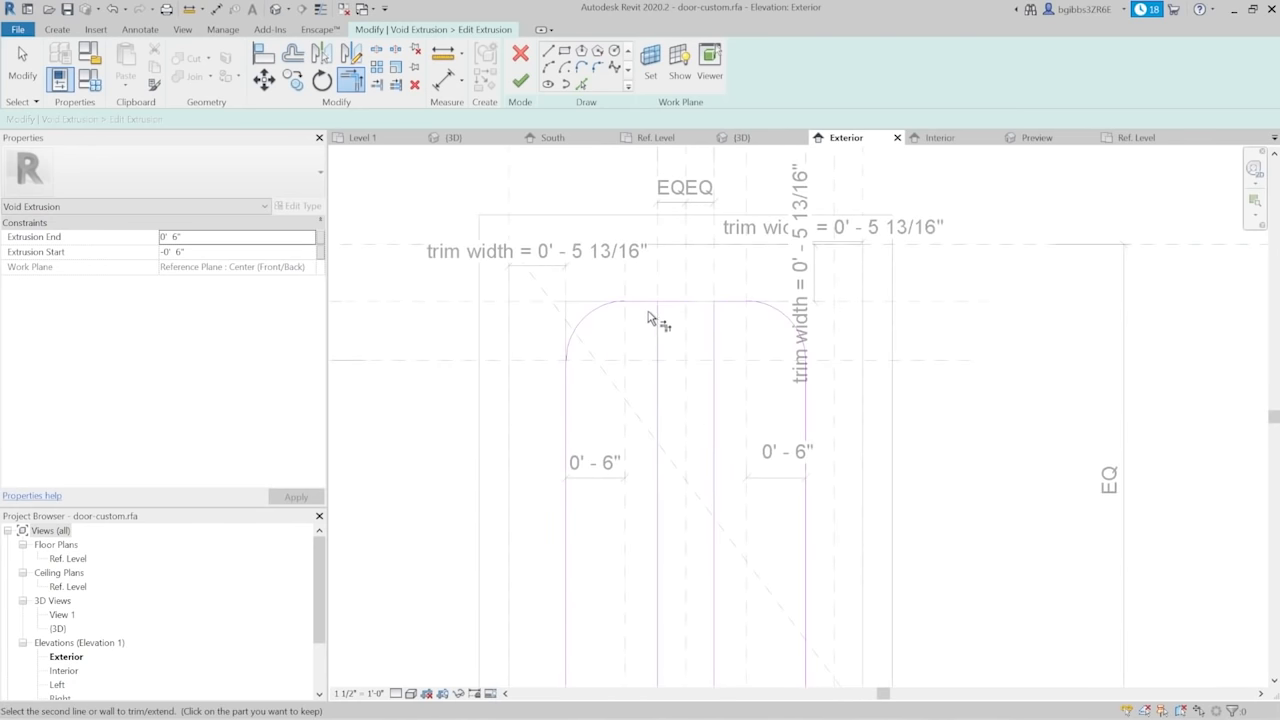
{"action": "scroll", "coordinate": [663, 315], "scroll_direction": "down", "scroll_amount": 4}
{"action": "middle_click_drag", "start_coordinate": [735, 328], "coordinate": [705, 269]}
{"action": "scroll", "coordinate": [705, 267], "scroll_direction": "up", "scroll_amount": 1}
{"action": "scroll", "coordinate": [708, 264], "scroll_direction": "down", "scroll_amount": 1}
{"action": "middle_click_drag", "start_coordinate": [726, 408], "coordinate": [709, 394]}
{"action": "key", "text": "Escape"}
{"action": "key", "text": "Escape"}
Align the left vertical division line with its flanking reference plane and finish the void extrusion sketch
{"action": "scroll", "coordinate": [636, 356], "scroll_direction": "up", "scroll_amount": 1}
{"action": "middle_click_drag", "start_coordinate": [636, 356], "coordinate": [653, 423]}
{"action": "scroll", "coordinate": [653, 423], "scroll_direction": "down", "scroll_amount": 1}
{"action": "key", "text": "a"}
{"action": "key", "text": "l"}
{"action": "left_click", "coordinate": [634, 243]}
{"action": "left_click", "coordinate": [635, 405]}
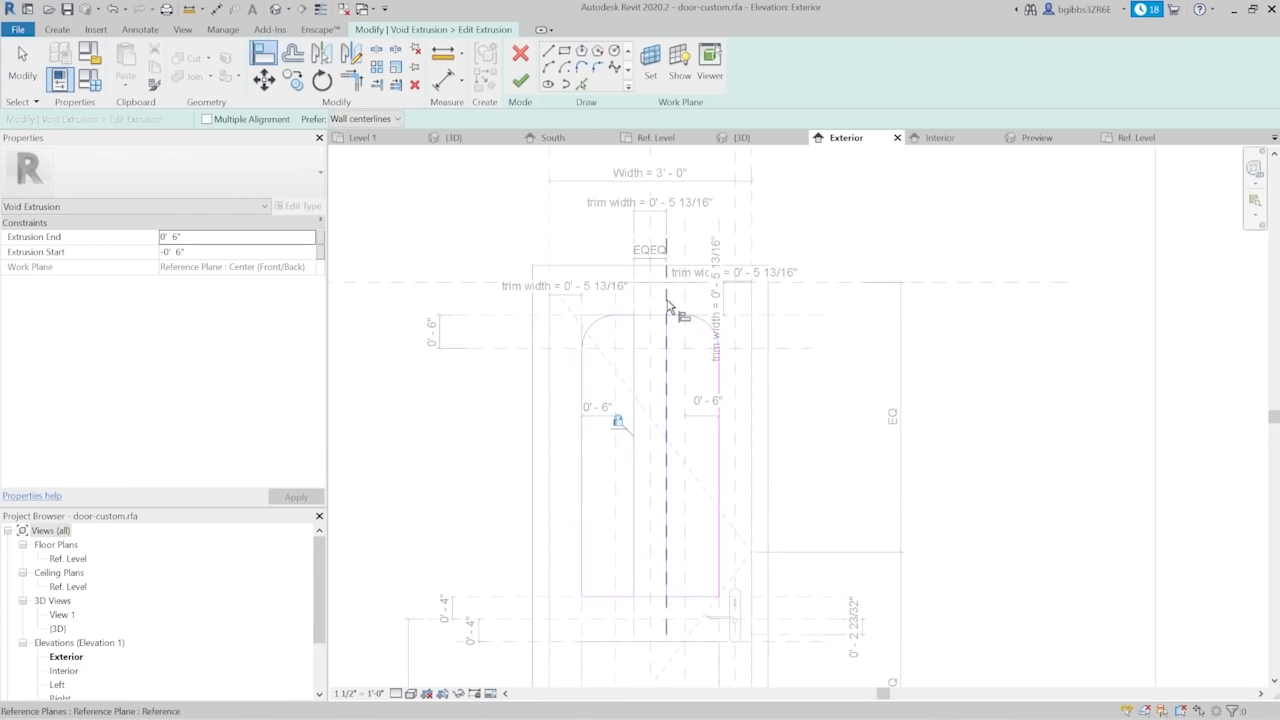
{"action": "left_click", "coordinate": [522, 82]}
{"action": "key", "text": "Escape"}
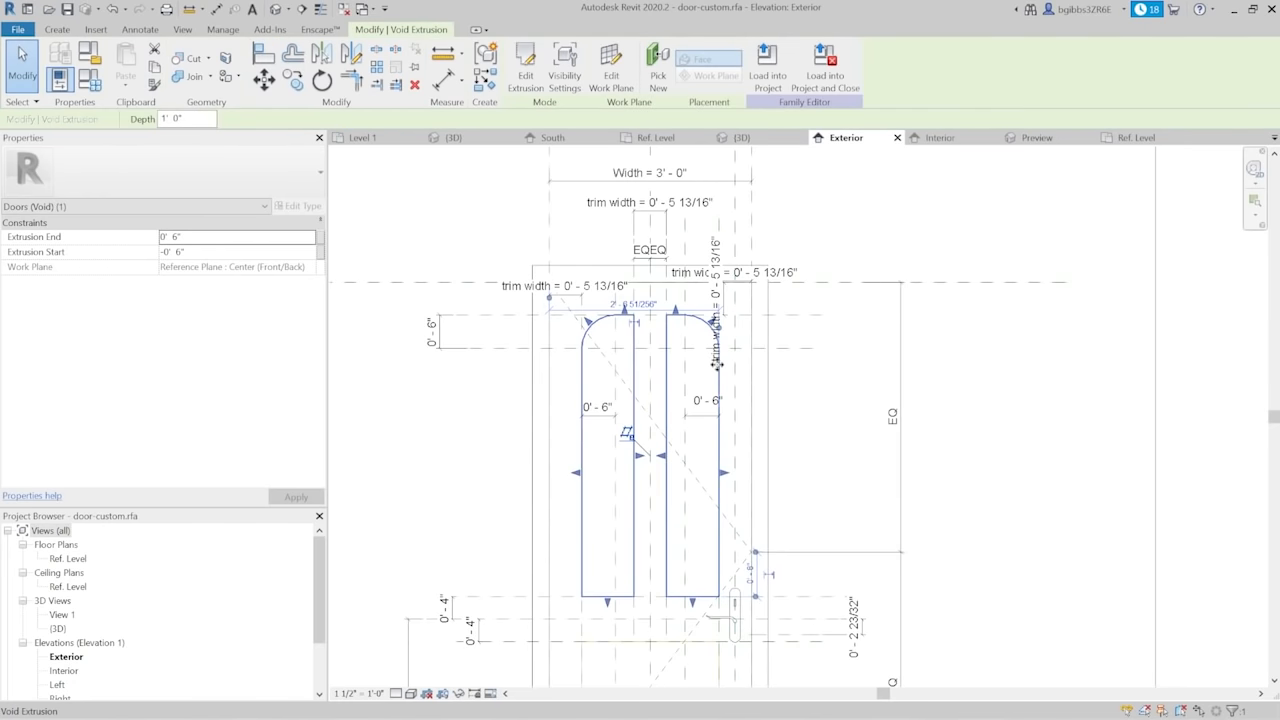
Inspect the corner arcs and middle division of the door's upper opening in the 3D view
{"action": "scroll", "coordinate": [630, 300], "scroll_direction": "up", "scroll_amount": 4}
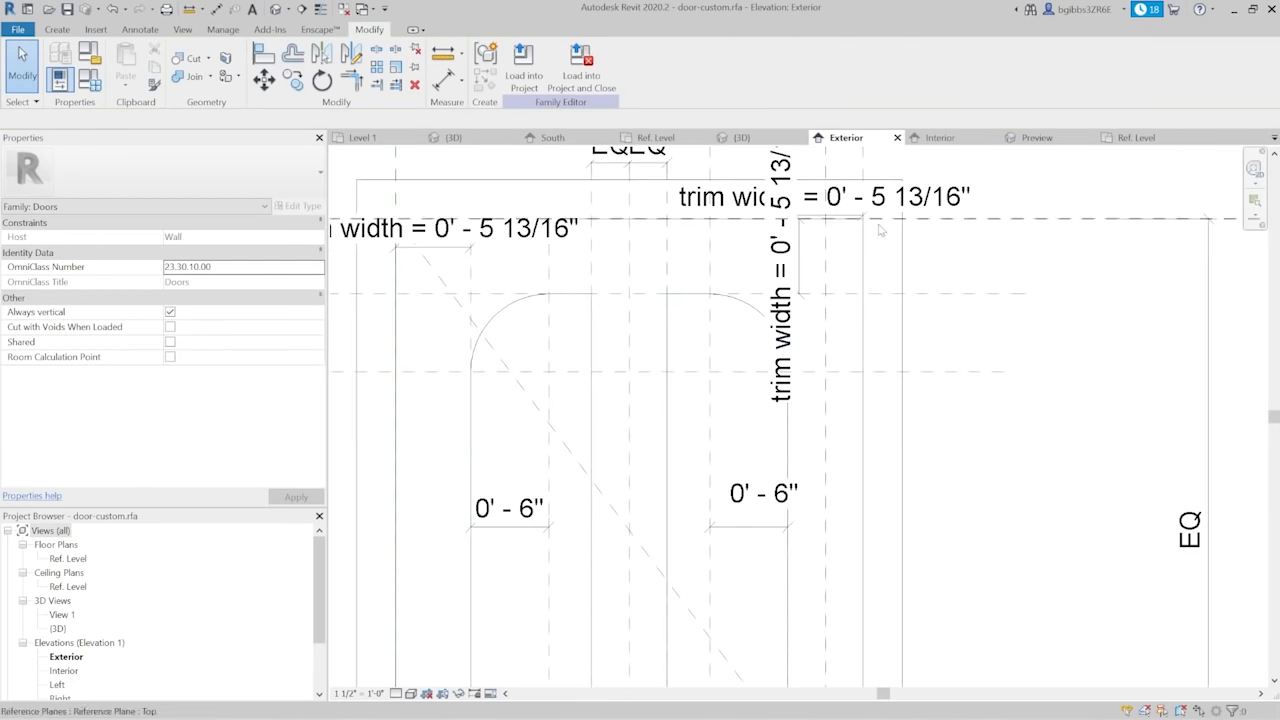
{"action": "left_click", "coordinate": [742, 137]}
{"action": "scroll", "coordinate": [657, 400], "scroll_direction": "down", "scroll_amount": 3}
{"action": "scroll", "coordinate": [660, 286], "scroll_direction": "up", "scroll_amount": 3}
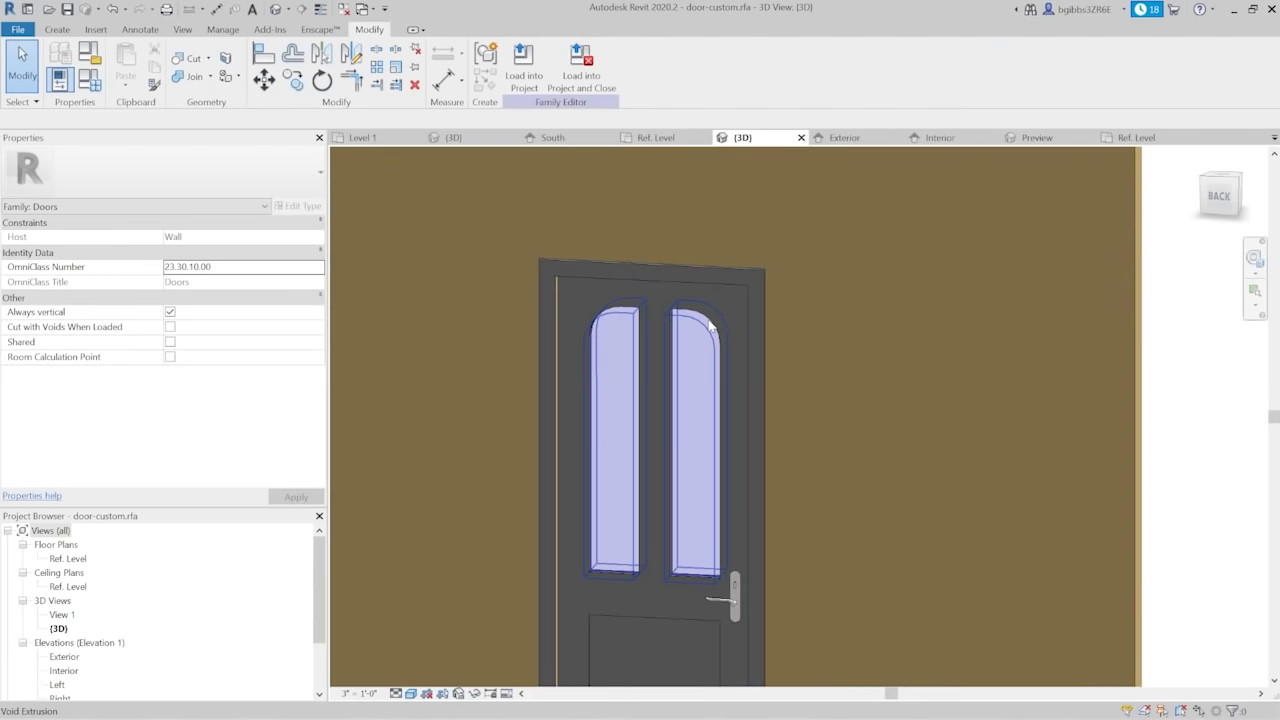
{"action": "scroll", "coordinate": [705, 322], "scroll_direction": "up", "scroll_amount": 2}
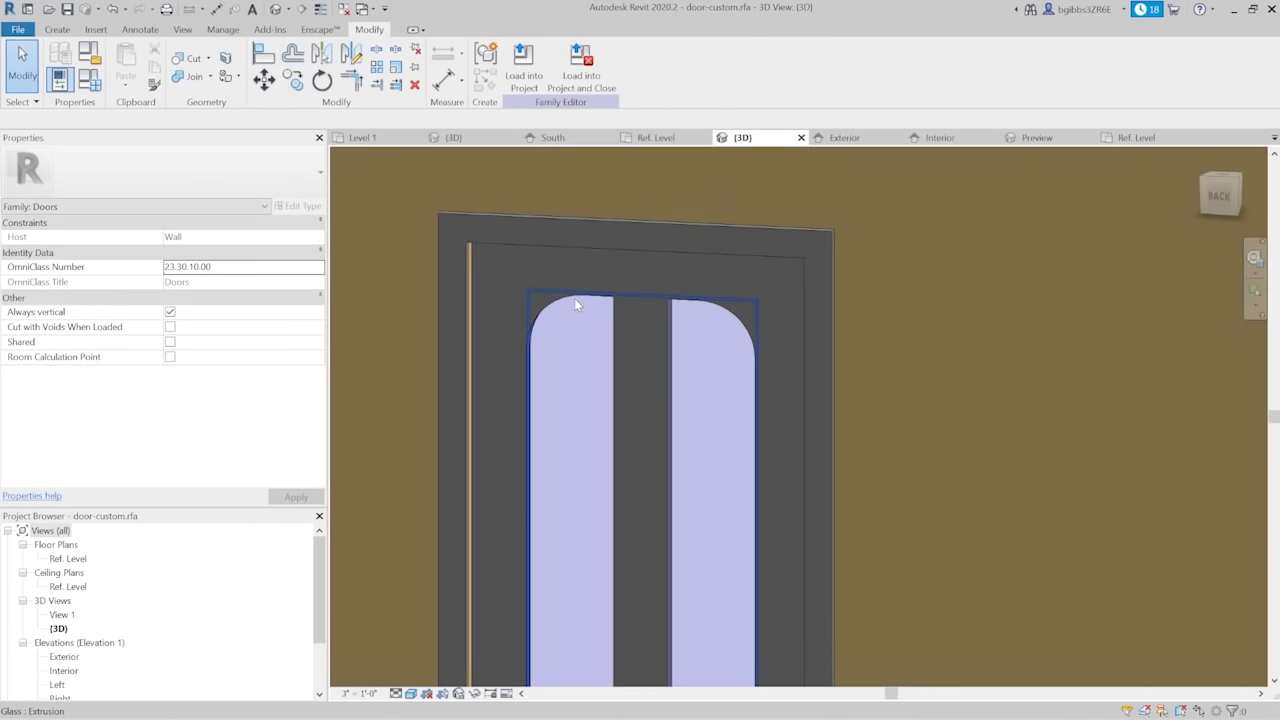
Select the upper glass extrusion and open its sketch for editing in the Exterior elevation
{"action": "left_click", "coordinate": [575, 304]}
{"action": "scroll", "coordinate": [681, 484], "scroll_direction": "down", "scroll_amount": 2}
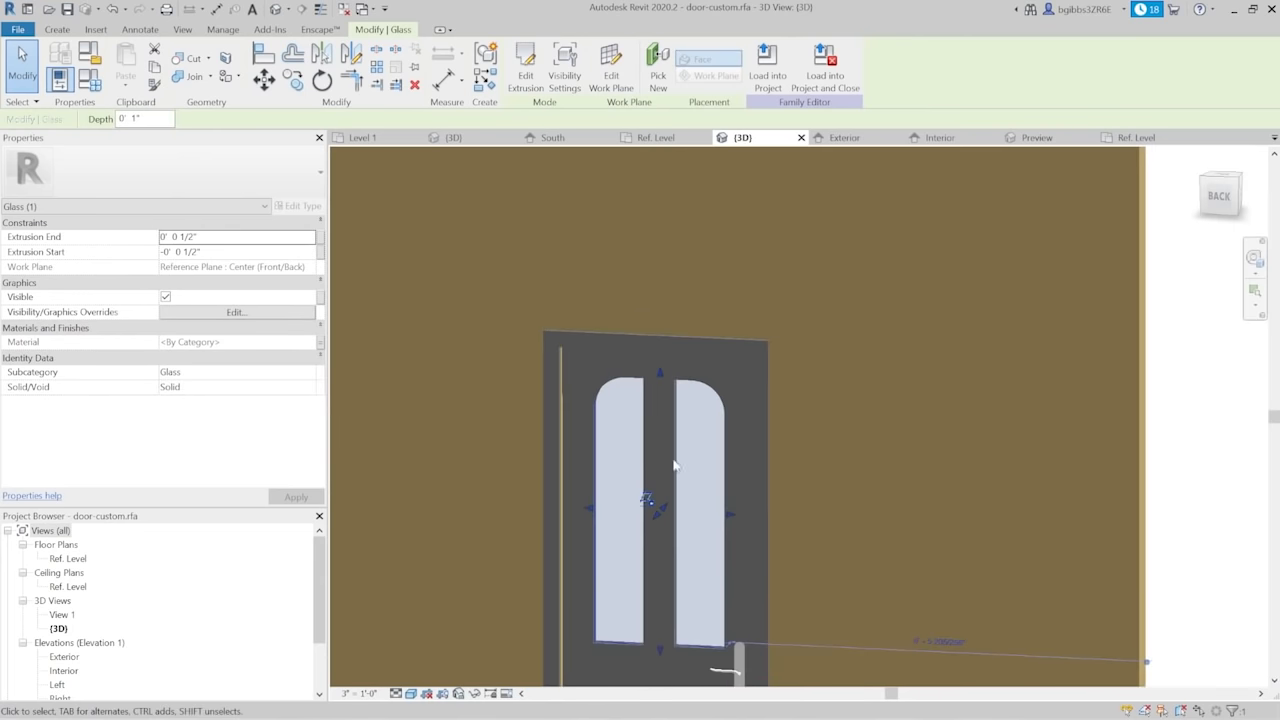
{"action": "middle_click_drag", "start_coordinate": [655, 593], "coordinate": [677, 295], "text": "shift"}
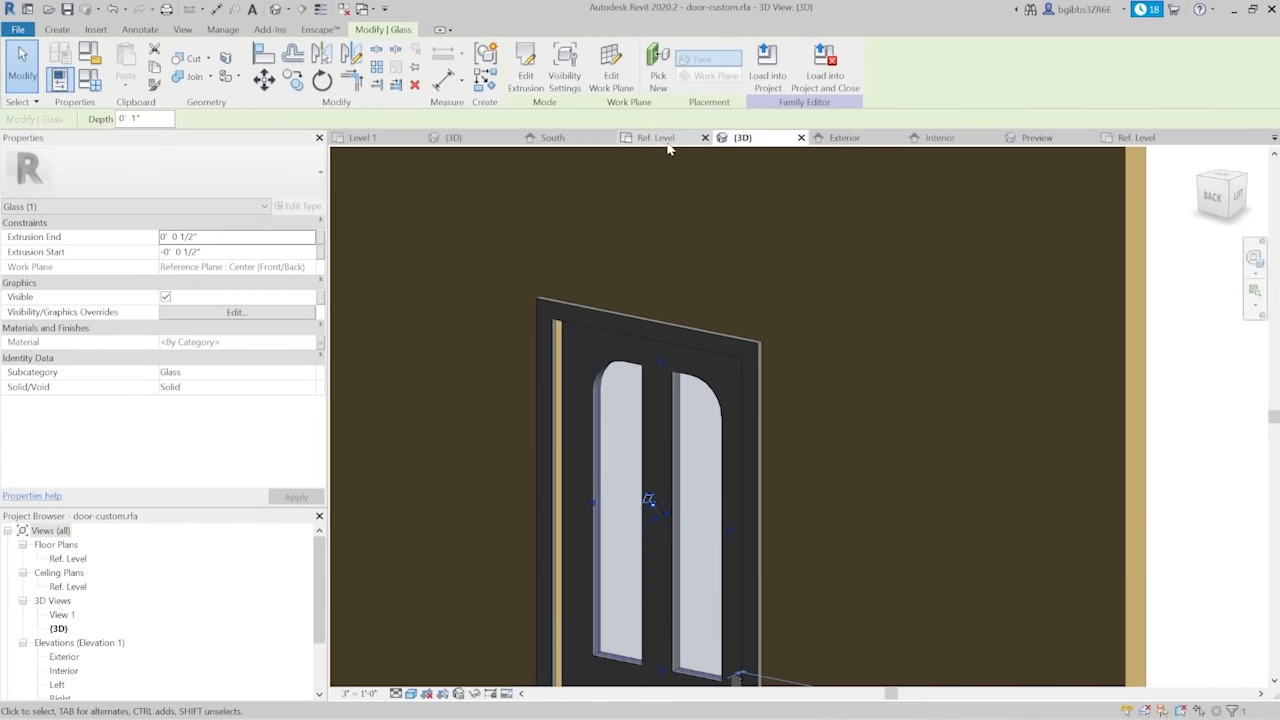
{"action": "left_click", "coordinate": [846, 138]}
{"action": "double_click", "coordinate": [698, 333]}
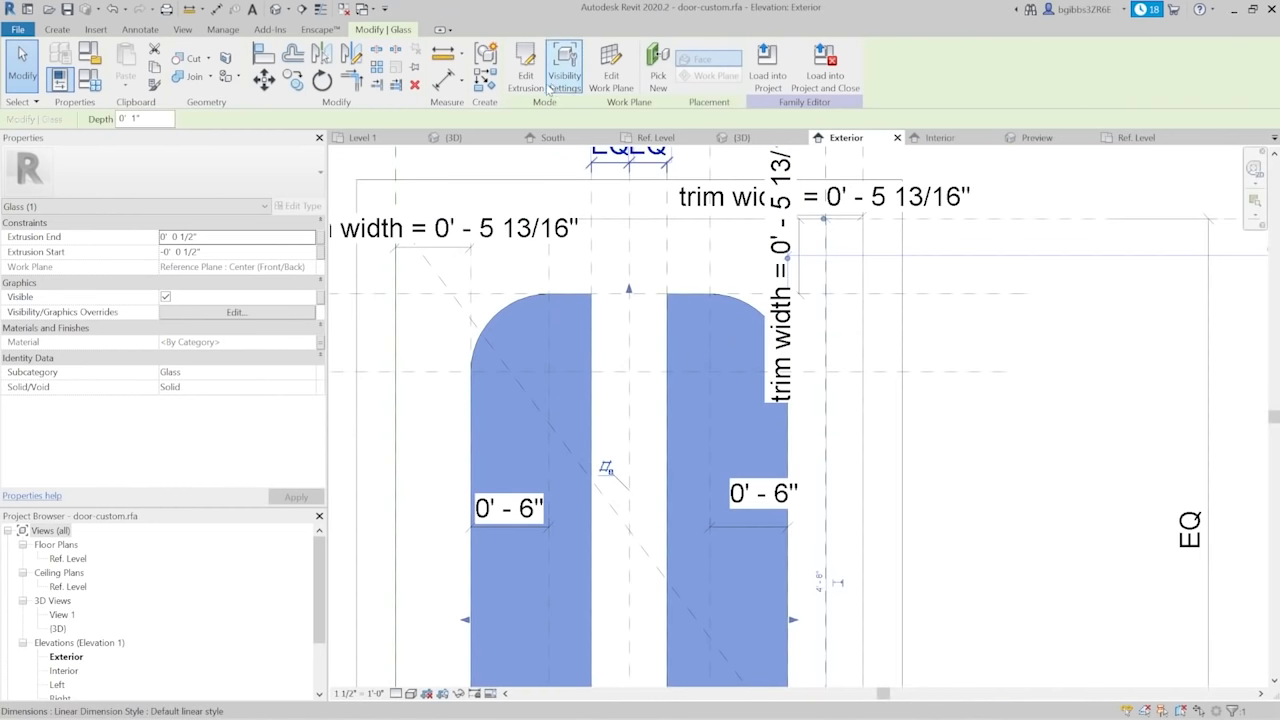
{"action": "scroll", "coordinate": [707, 314], "scroll_direction": "down", "scroll_amount": 3}
{"action": "scroll", "coordinate": [598, 361], "scroll_direction": "up", "scroll_amount": 3}
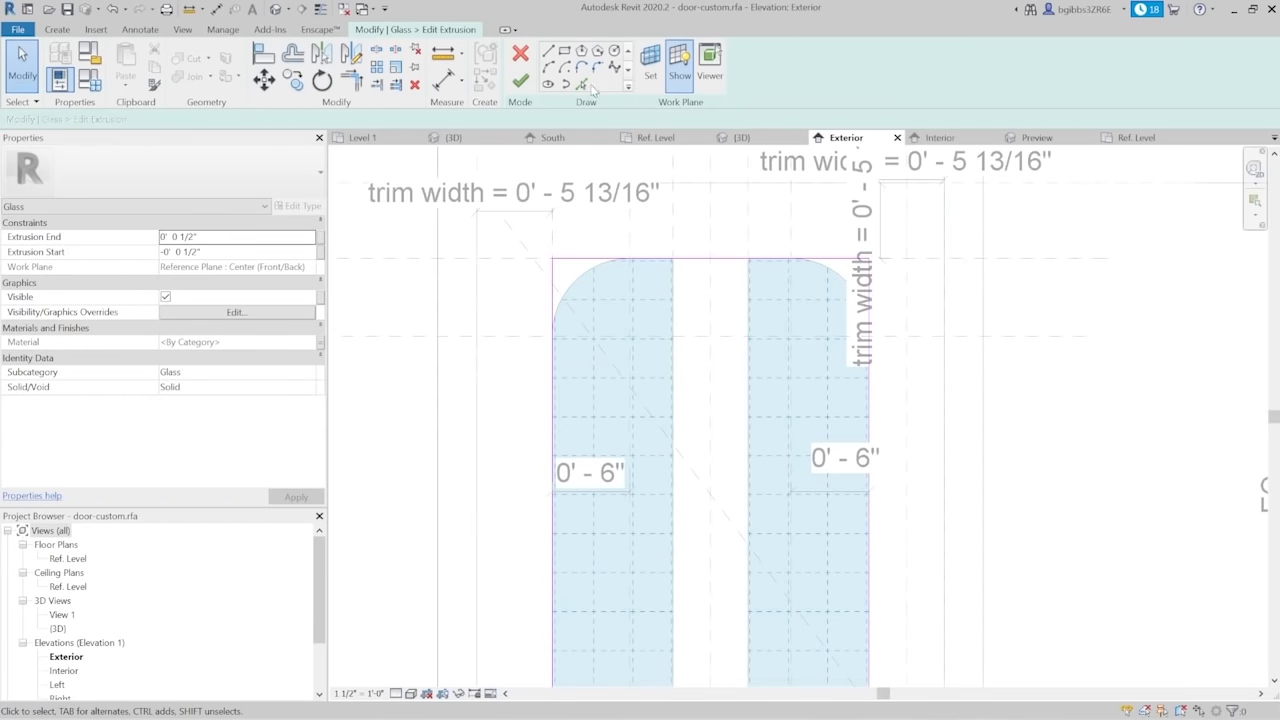
Add the two corner arcs and both vertical division edges of the opening to the glass sketch with Pick Lines
{"action": "left_click", "coordinate": [581, 84]}
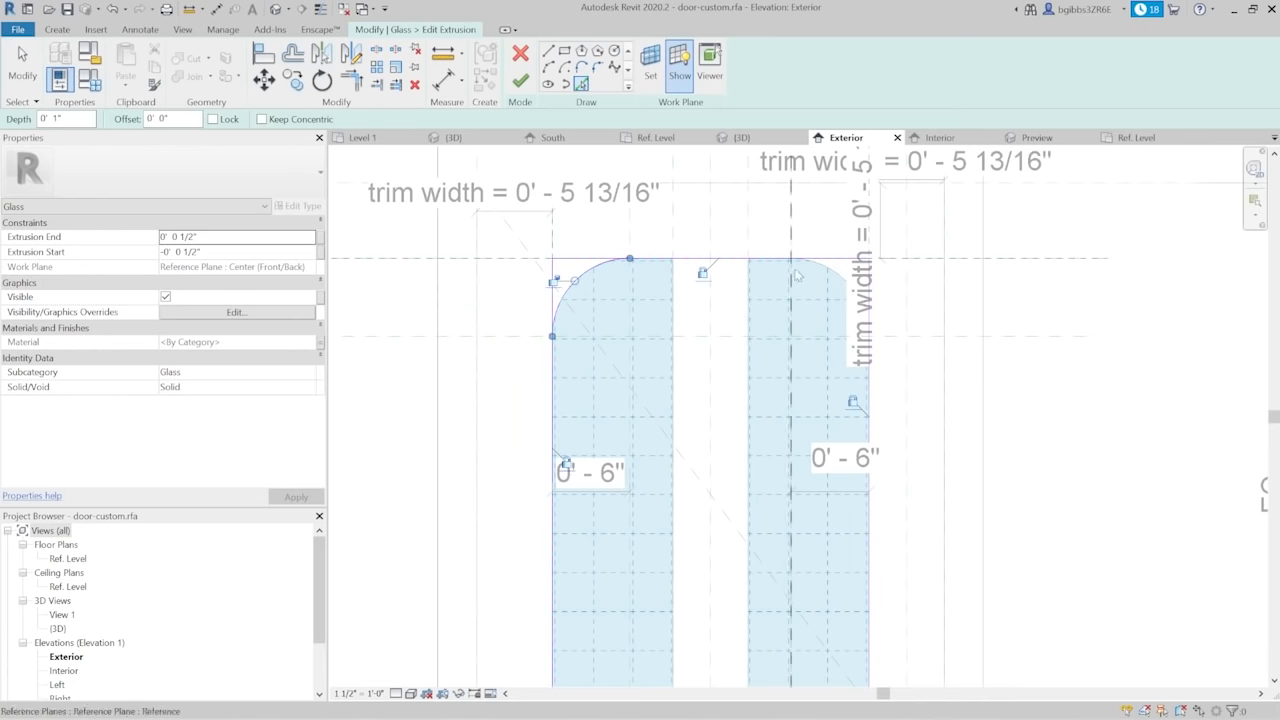
{"action": "scroll", "coordinate": [797, 276], "scroll_direction": "up", "scroll_amount": 1}
{"action": "scroll", "coordinate": [714, 262], "scroll_direction": "down", "scroll_amount": 3}
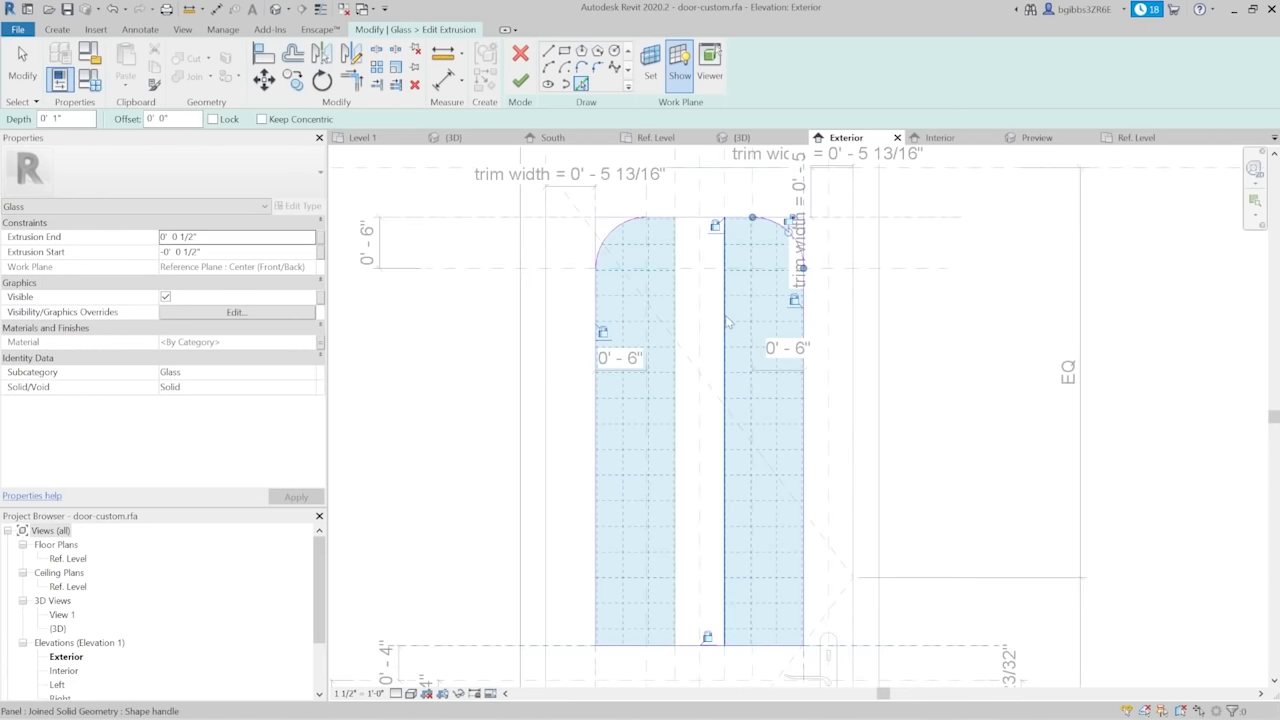
{"action": "key", "text": "Escape"}
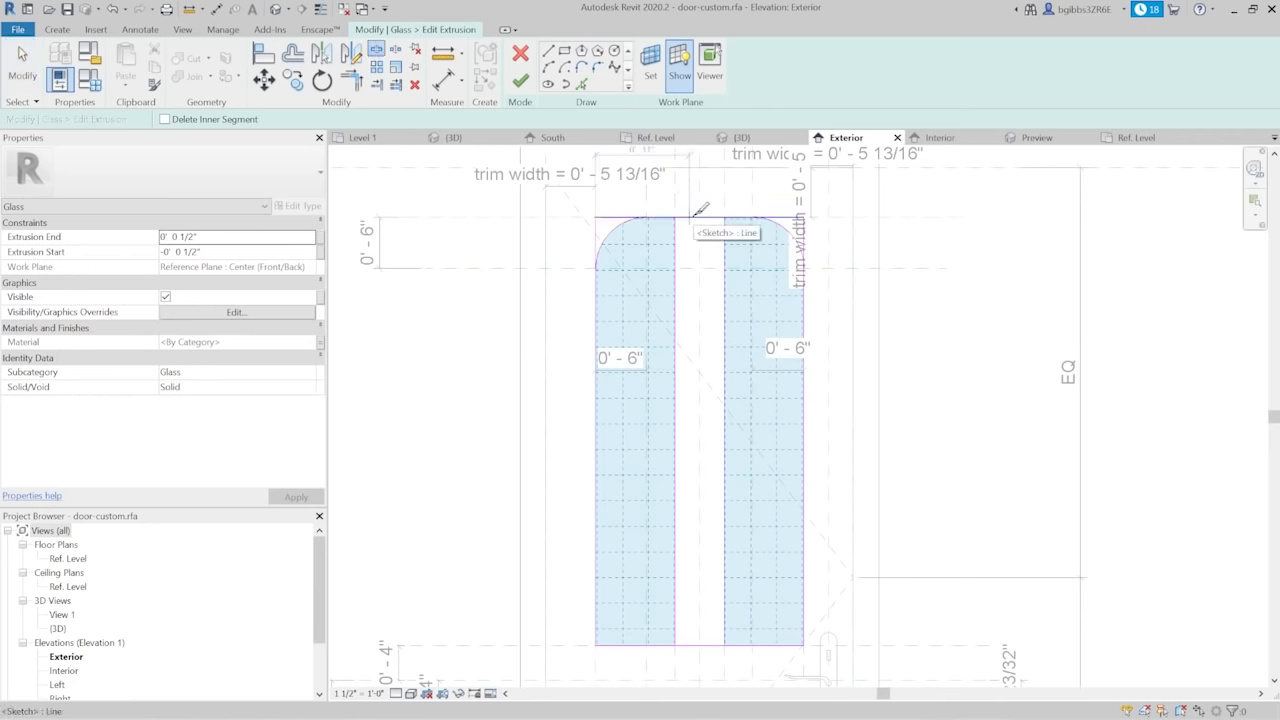
Split the glass sketch's top and bottom lines at the middle, trim them into two arched loops and finish the sketch
{"action": "left_click", "coordinate": [691, 645]}
{"action": "key", "text": "Escape"}
{"action": "key", "text": "t"}
{"action": "key", "text": "r"}
{"action": "left_click", "coordinate": [675, 614]}
{"action": "left_click", "coordinate": [658, 643]}
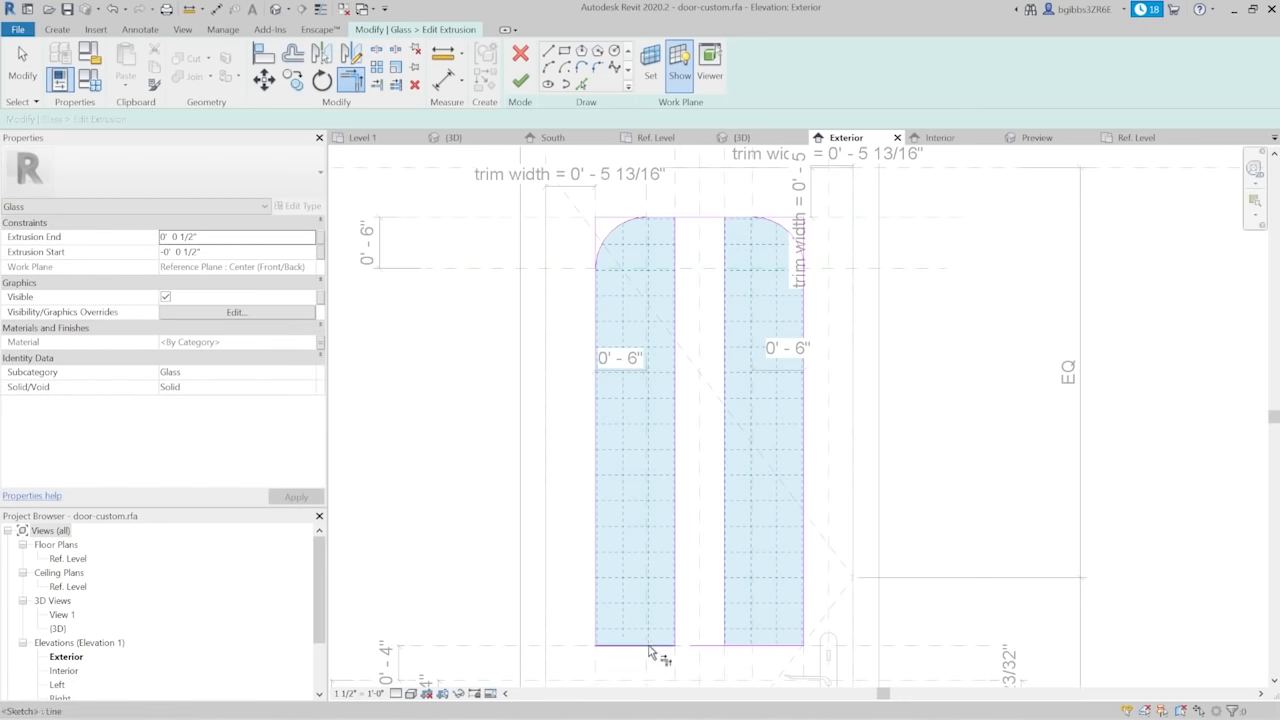
{"action": "left_click", "coordinate": [737, 646]}
{"action": "left_click", "coordinate": [749, 646]}
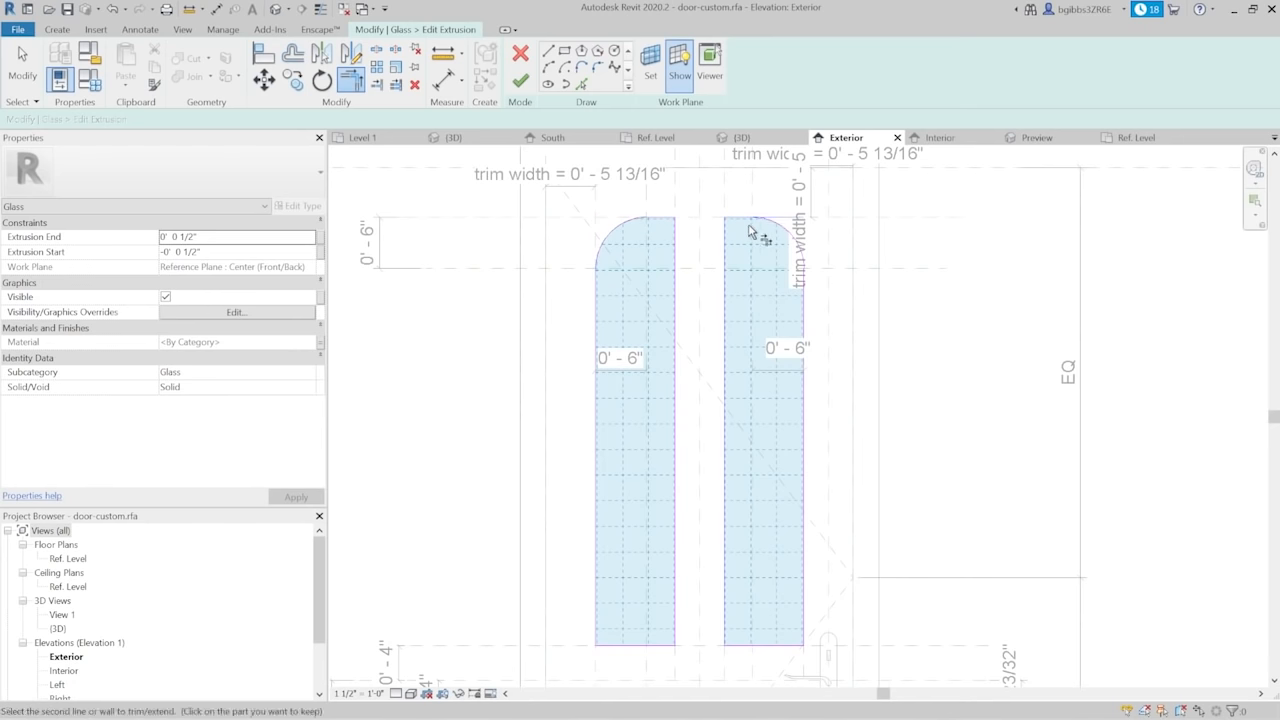
{"action": "left_click", "coordinate": [520, 81]}
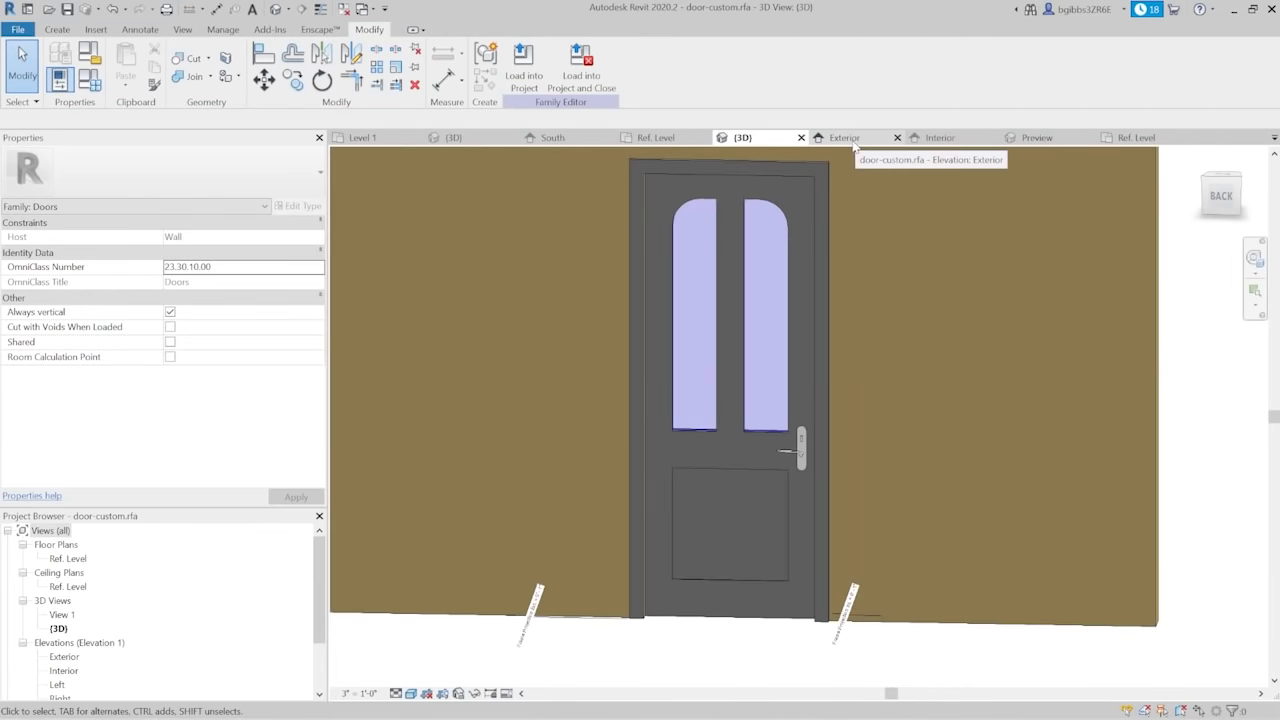
Set the door's Width dimension to 4' in the Exterior elevation
{"action": "left_click", "coordinate": [846, 137]}
{"action": "scroll", "coordinate": [681, 302], "scroll_direction": "down", "scroll_amount": 5}
{"action": "scroll", "coordinate": [721, 436], "scroll_direction": "down", "scroll_amount": 2}
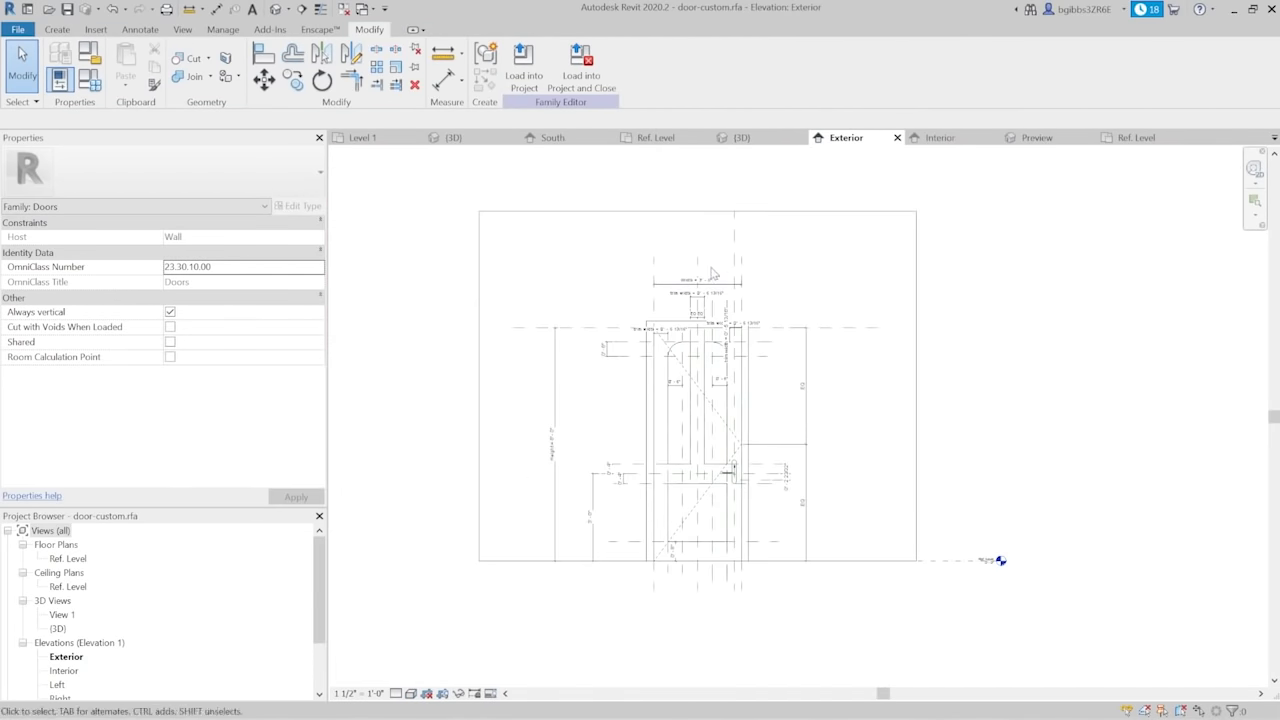
{"action": "scroll", "coordinate": [709, 283], "scroll_direction": "up", "scroll_amount": 2}
{"action": "left_click", "coordinate": [712, 284]}
{"action": "left_click", "coordinate": [713, 286]}
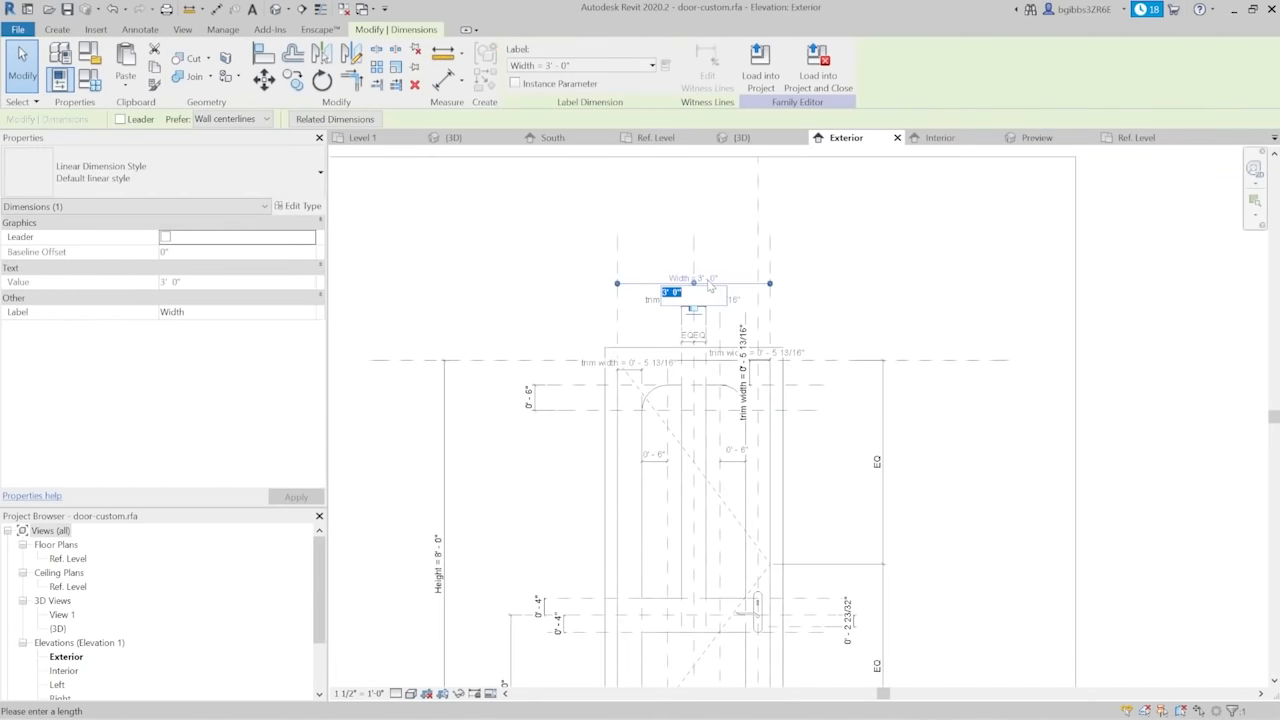
{"action": "type", "text": "4"}
{"action": "key", "text": "Return"}
{"action": "scroll", "coordinate": [702, 392], "scroll_direction": "up", "scroll_amount": 3}
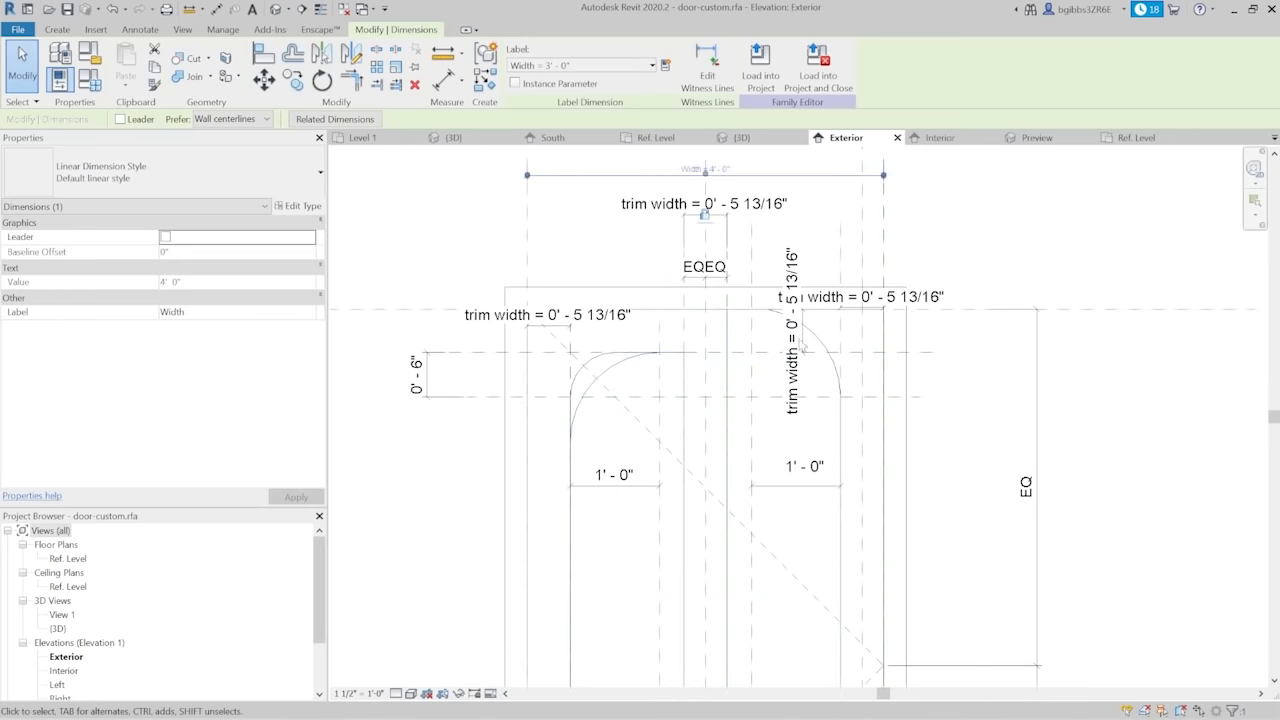
Compare the glass panes' corner arcs with the opening on the widened door and undo the width change
{"action": "left_click", "coordinate": [620, 374]}
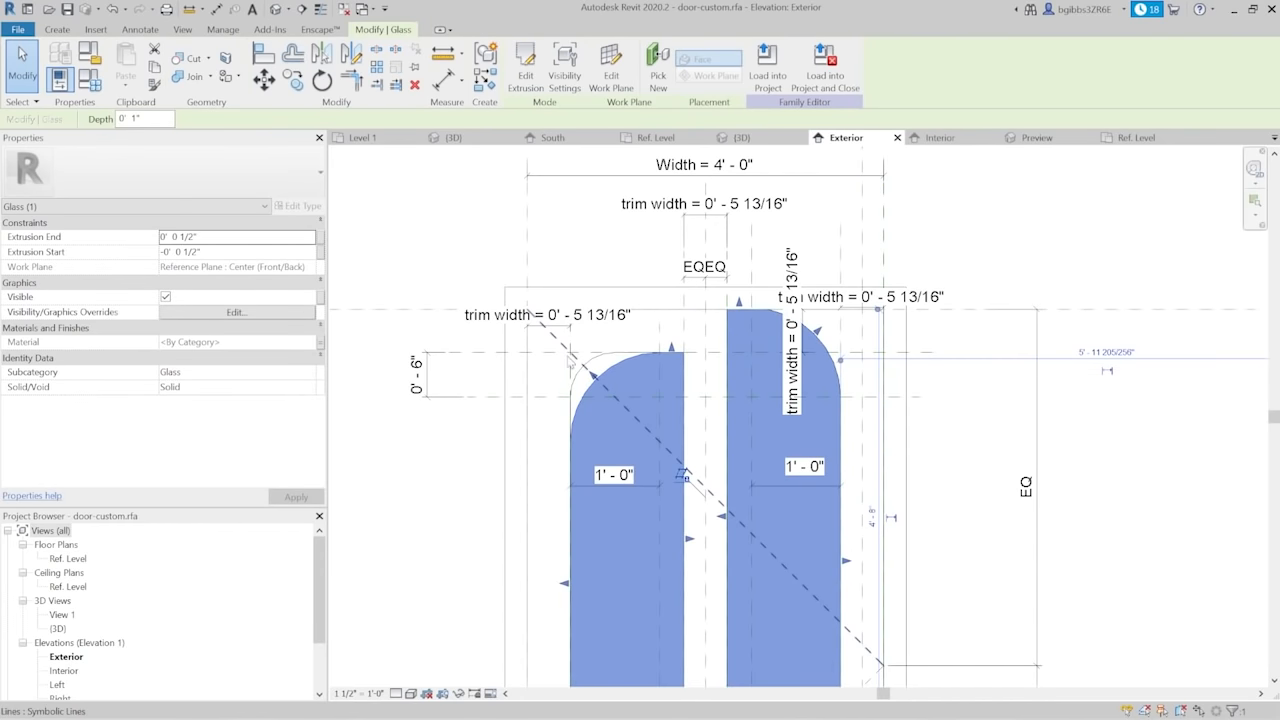
{"action": "scroll", "coordinate": [620, 318], "scroll_direction": "up", "scroll_amount": 2}
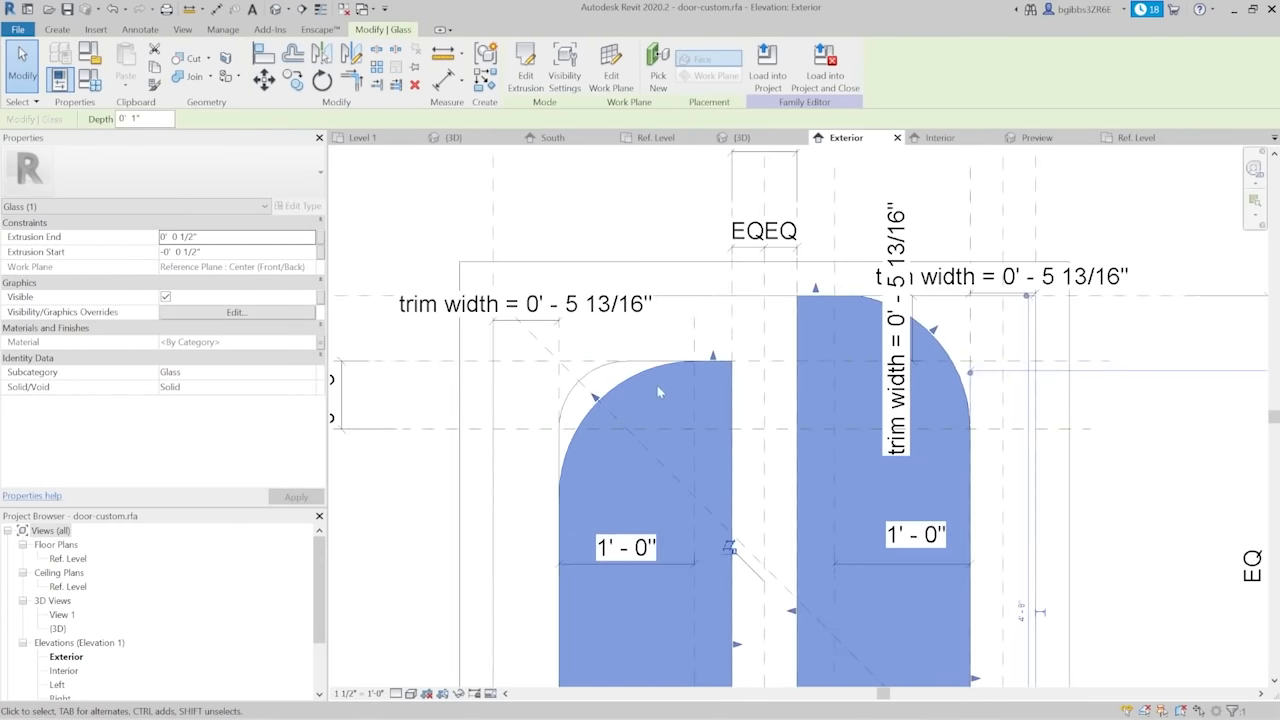
{"action": "scroll", "coordinate": [620, 318], "scroll_direction": "down", "scroll_amount": 3}
{"action": "scroll", "coordinate": [620, 318], "scroll_direction": "down", "scroll_amount": 1}
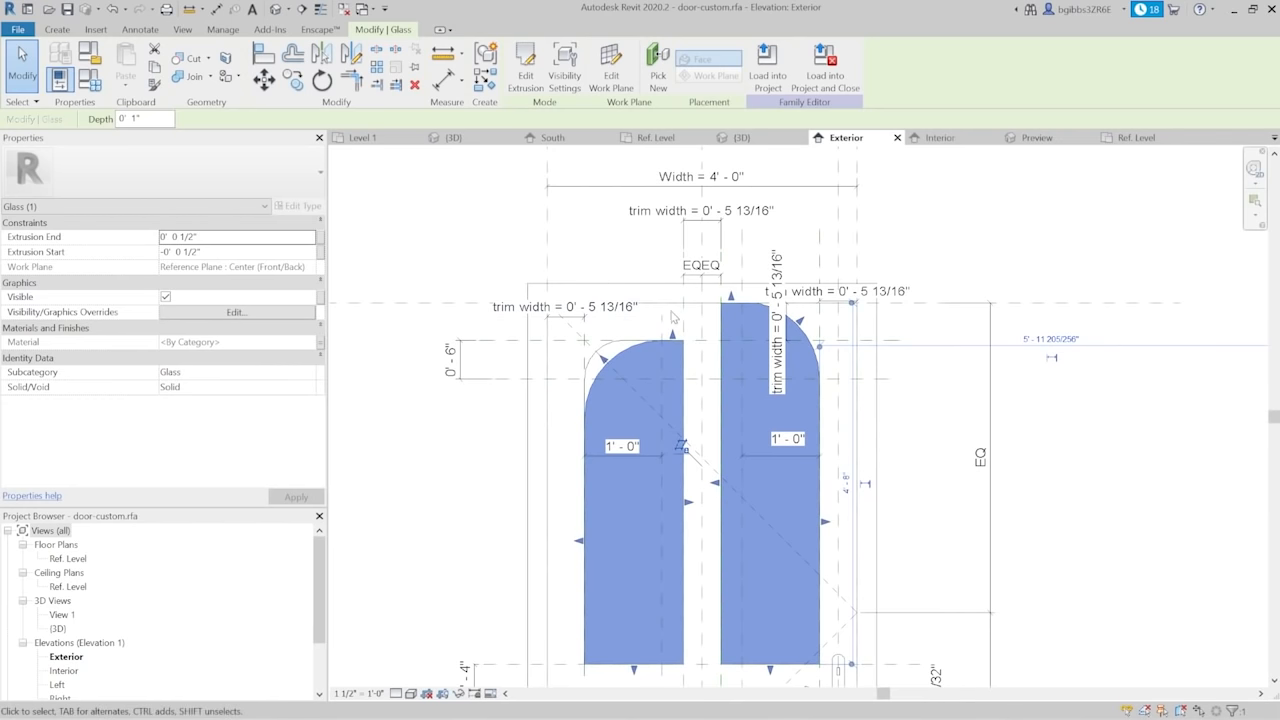
{"action": "key", "text": "Escape"}
{"action": "scroll", "coordinate": [670, 300], "scroll_direction": "up", "scroll_amount": 2}
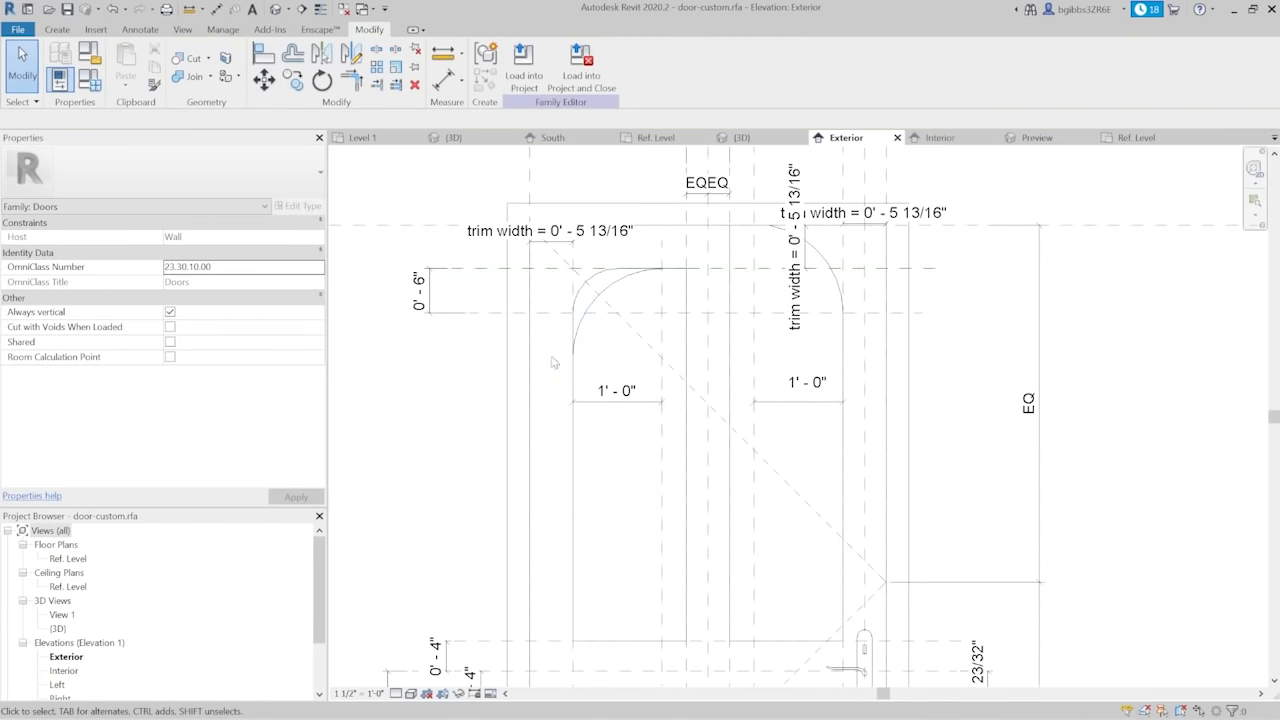
{"action": "scroll", "coordinate": [580, 368], "scroll_direction": "down", "scroll_amount": 2}
{"action": "scroll", "coordinate": [620, 360], "scroll_direction": "up", "scroll_amount": 1}
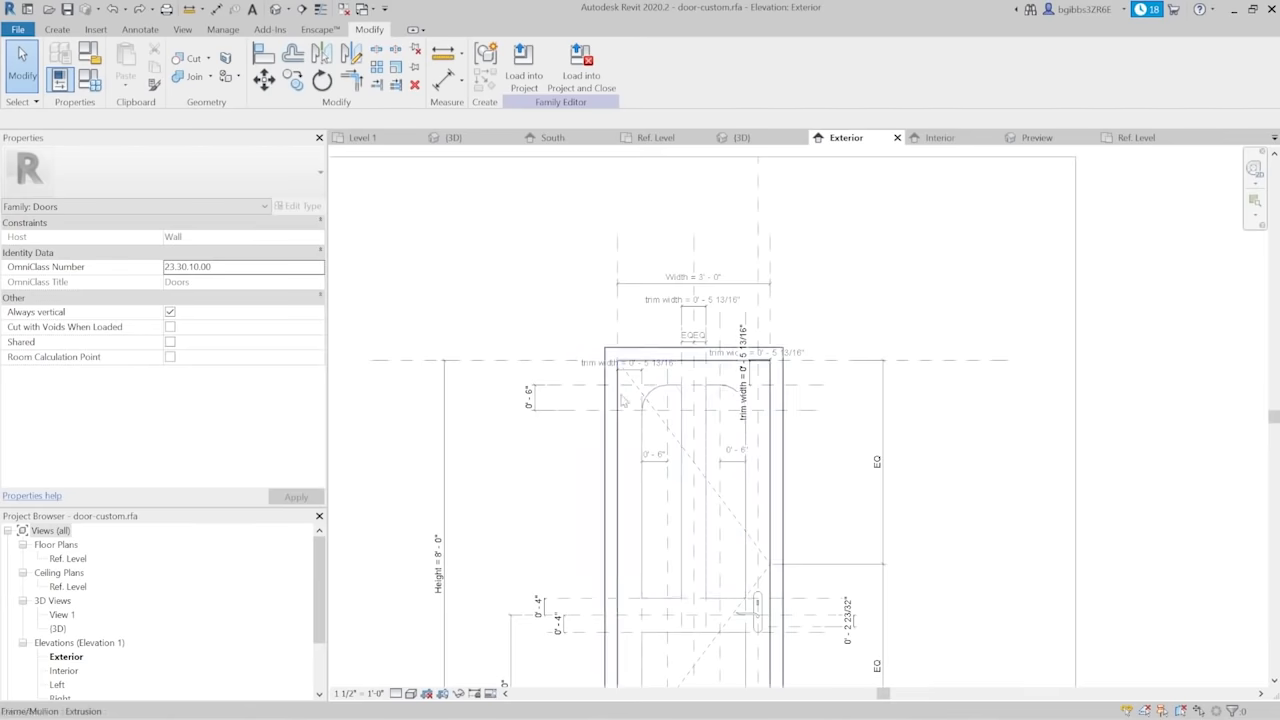
Open the upper opening's void extrusion sketch for editing and make the left corner arc's radius dimension permanent
{"action": "scroll", "coordinate": [668, 446], "scroll_direction": "up", "scroll_amount": 2}
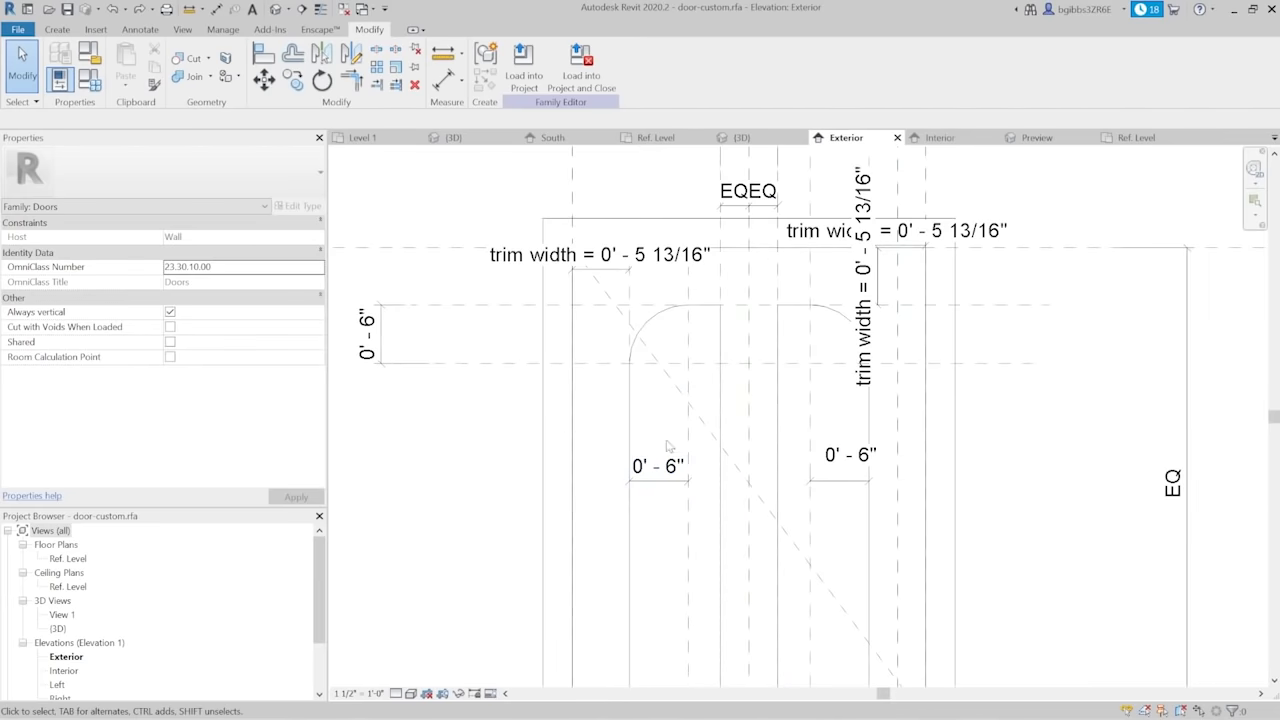
{"action": "left_click", "coordinate": [719, 390]}
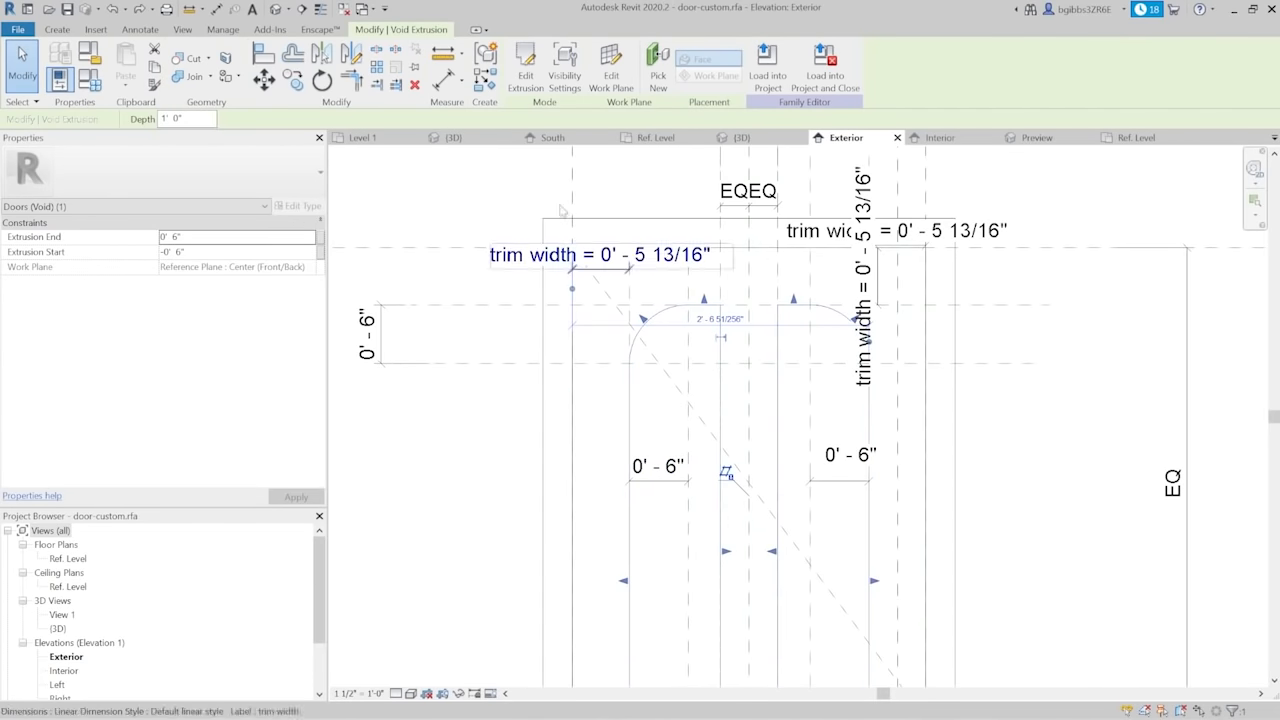
{"action": "left_click", "coordinate": [525, 68]}
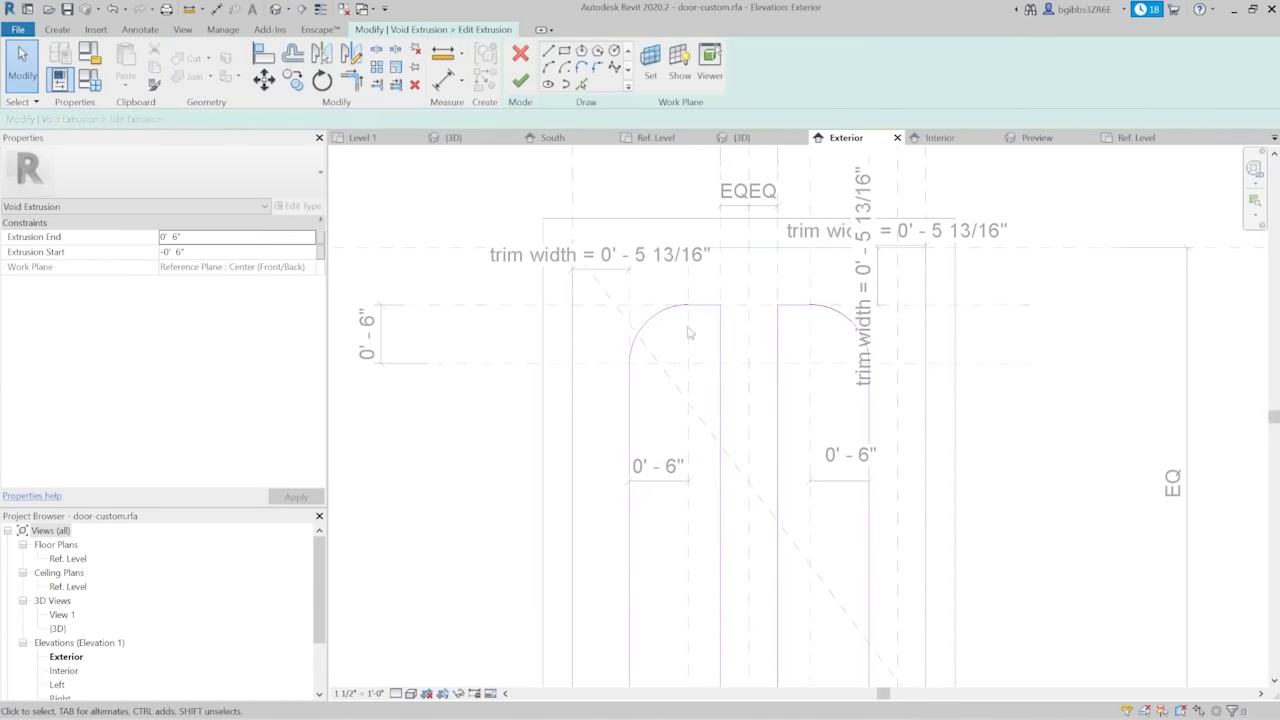
{"action": "left_click", "coordinate": [657, 320]}
{"action": "scroll", "coordinate": [683, 427], "scroll_direction": "up", "scroll_amount": 2}
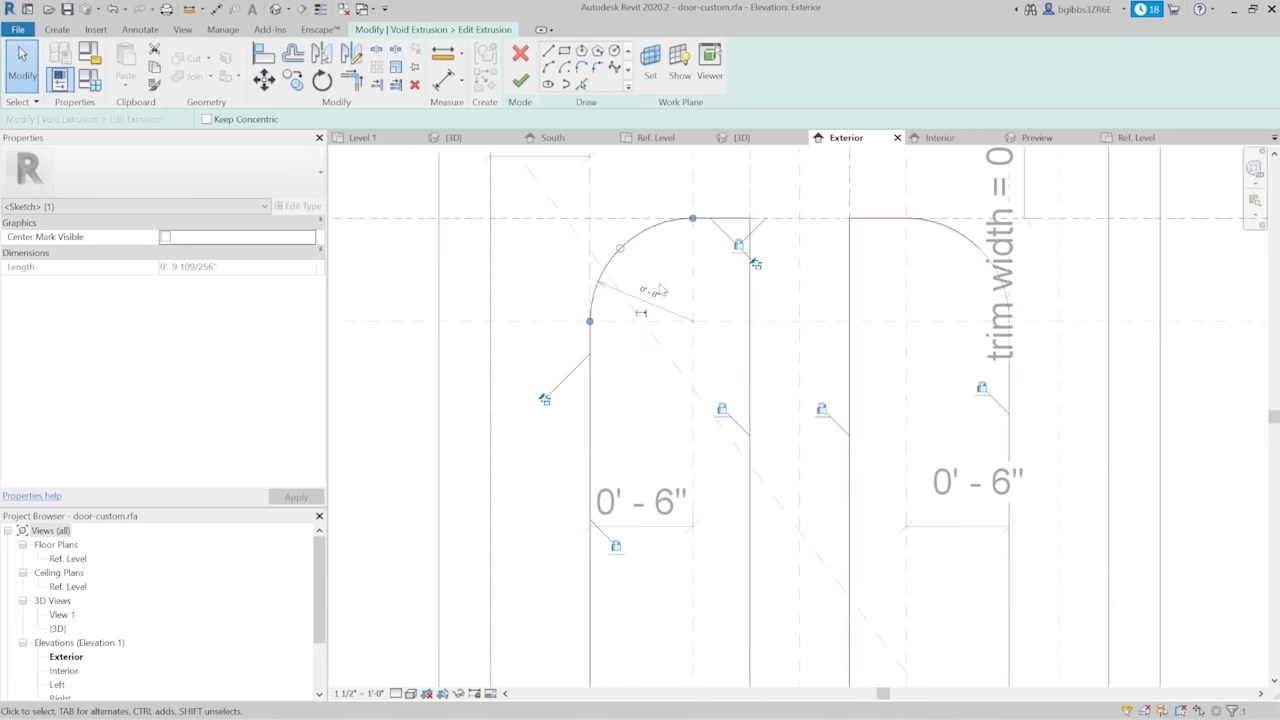
{"action": "left_click", "coordinate": [697, 328]}
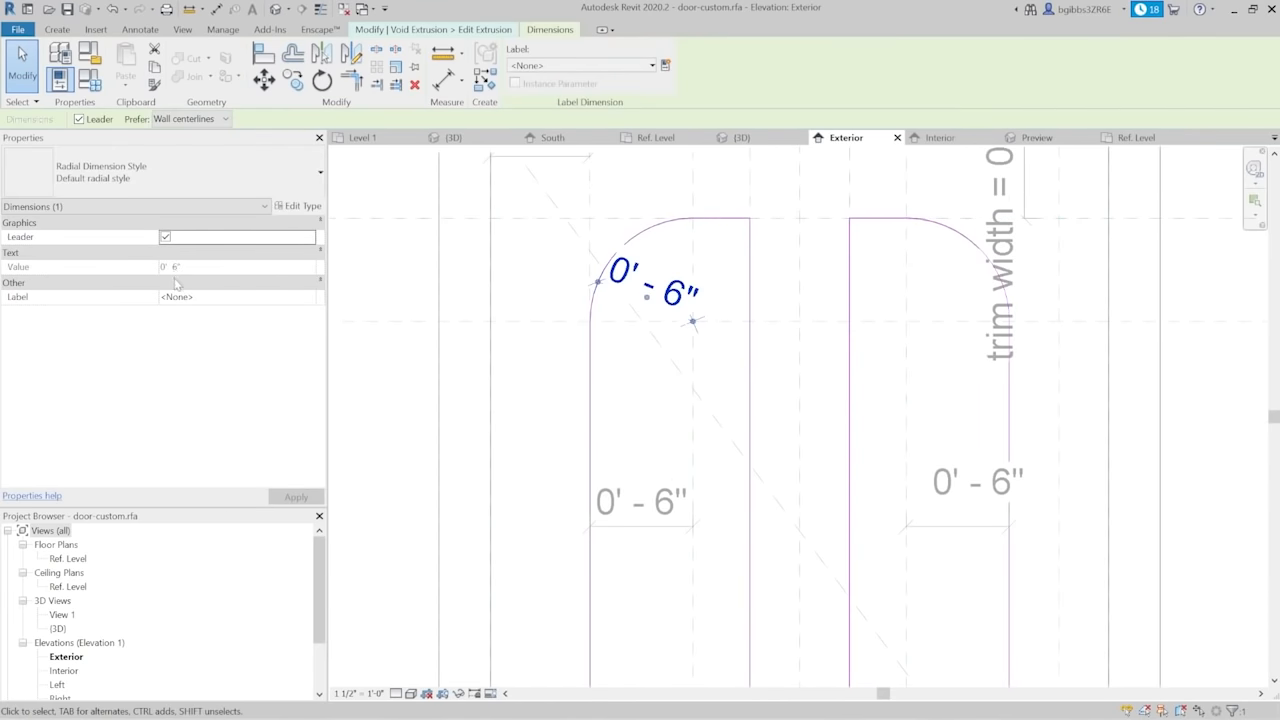
{"action": "left_click", "coordinate": [762, 338]}
Make the left corner arc's center mark visible in the void sketch
{"action": "left_click", "coordinate": [694, 325]}
{"action": "left_click", "coordinate": [702, 357]}
{"action": "left_click", "coordinate": [669, 227]}
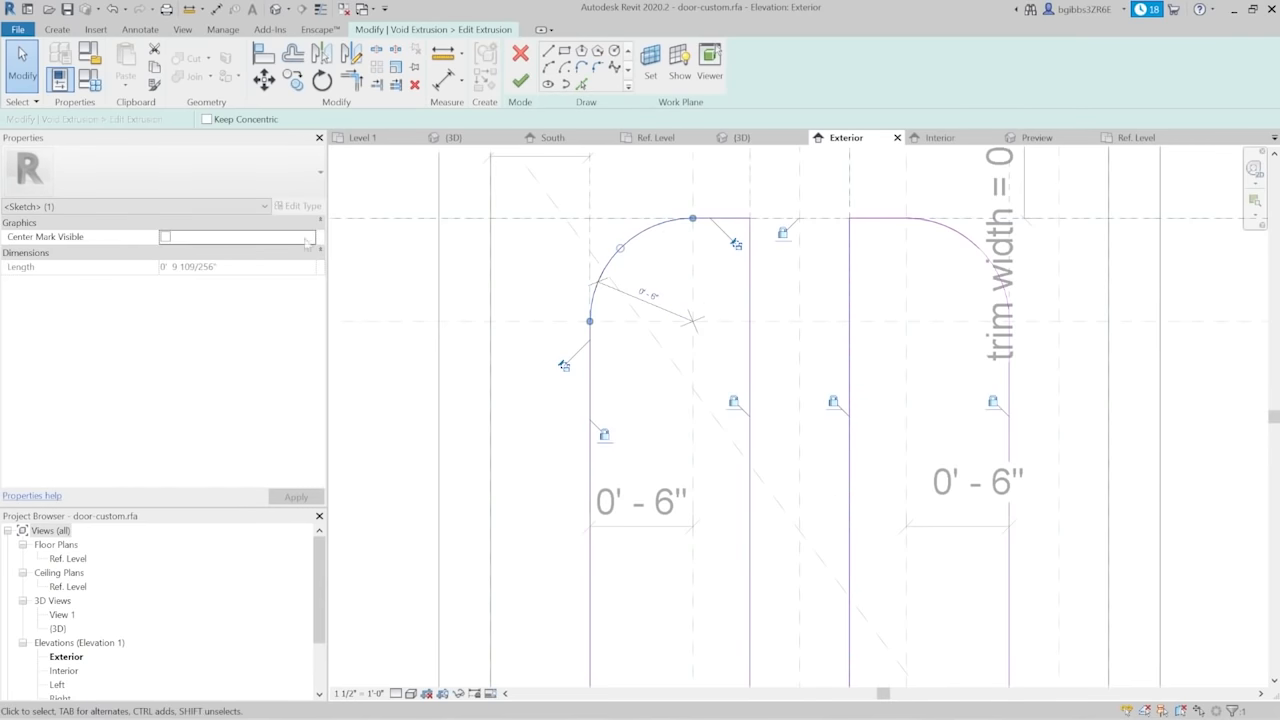
{"action": "left_click", "coordinate": [165, 238]}
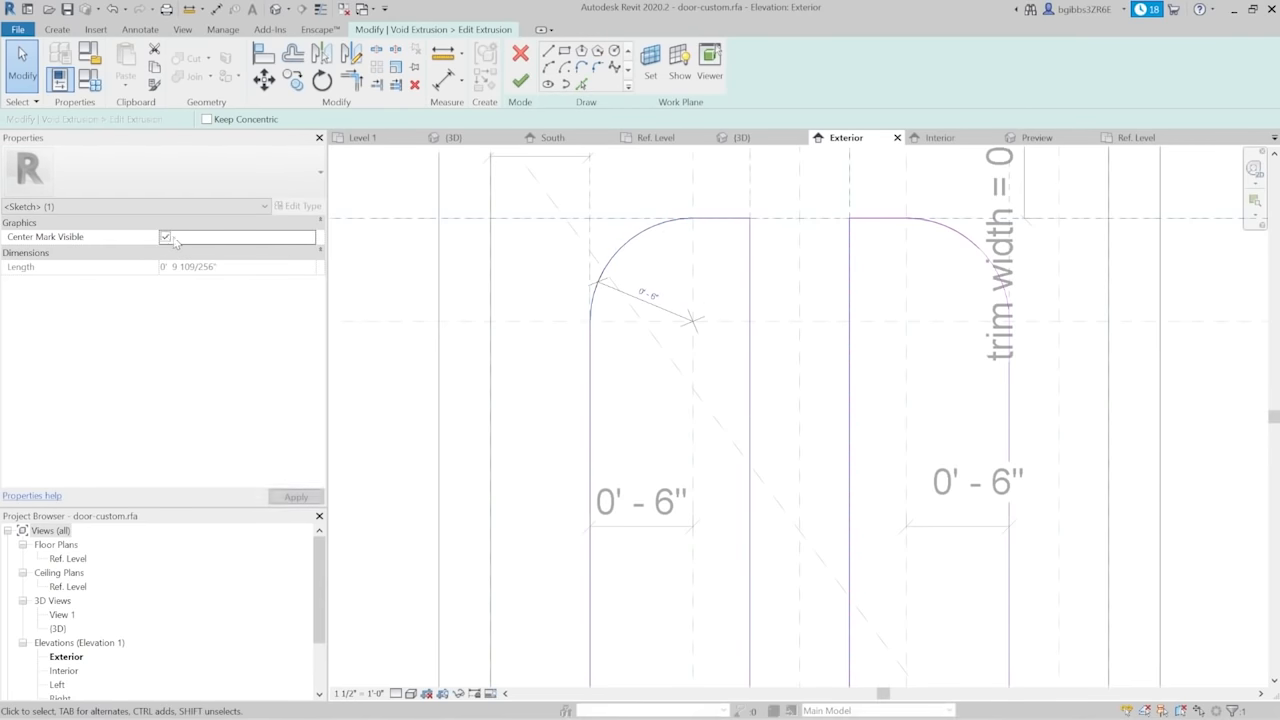
{"action": "left_click", "coordinate": [749, 299]}
{"action": "left_click", "coordinate": [734, 335]}
Add an aligned dimension from the opening's left reference plane to the left arc's center mark
{"action": "scroll", "coordinate": [728, 424], "scroll_direction": "down", "scroll_amount": 4}
{"action": "scroll", "coordinate": [733, 355], "scroll_direction": "up", "scroll_amount": 5}
{"action": "key", "text": "d"}
{"action": "key", "text": "i"}
{"action": "middle_click_drag", "start_coordinate": [538, 367], "coordinate": [632, 330]}
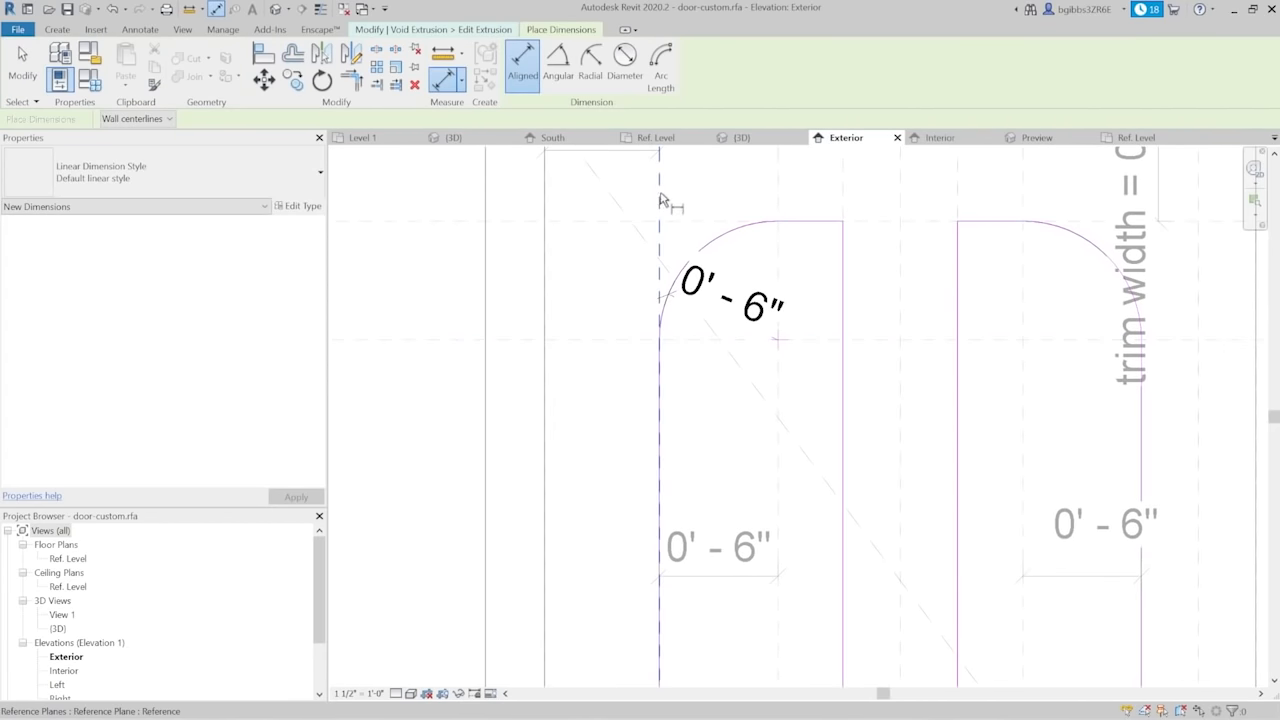
{"action": "left_click", "coordinate": [659, 200]}
{"action": "scroll", "coordinate": [771, 329], "scroll_direction": "up", "scroll_amount": 2}
{"action": "left_click", "coordinate": [783, 340]}
{"action": "scroll", "coordinate": [775, 334], "scroll_direction": "down", "scroll_amount": 2}
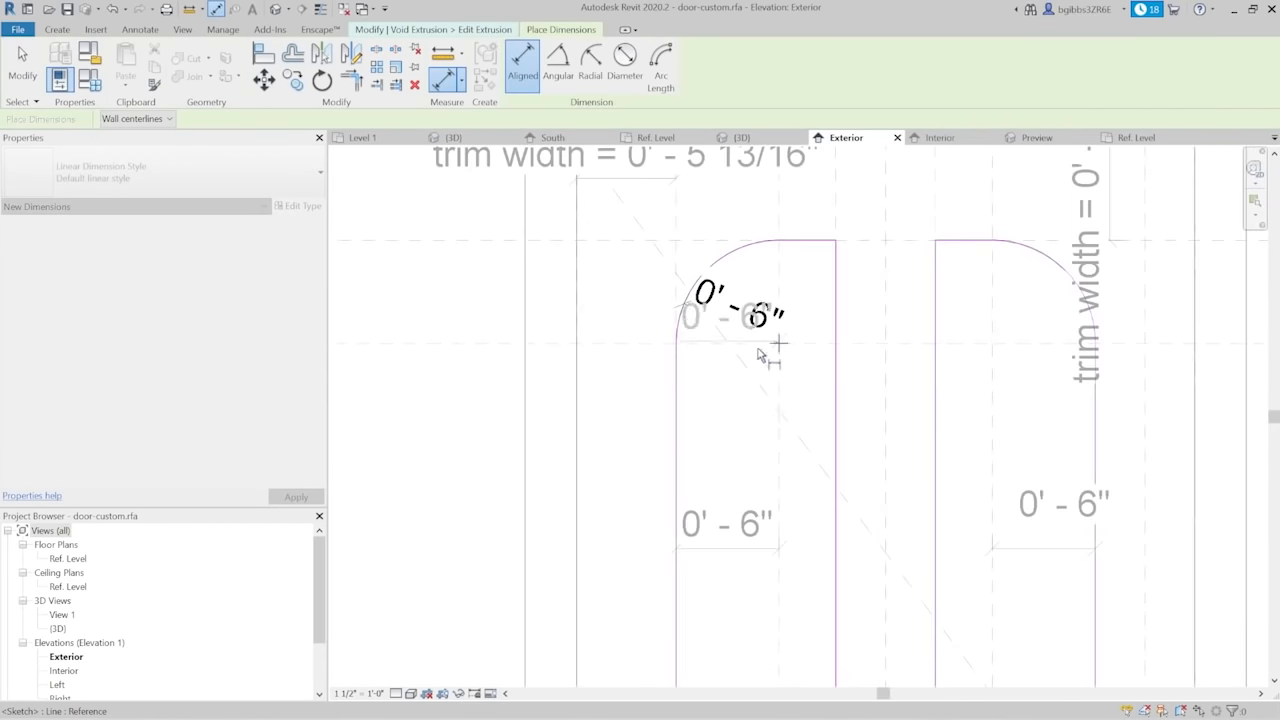
{"action": "left_click", "coordinate": [734, 430]}
Add an aligned dimension from the opening's top reference plane to the left arc's center mark
{"action": "left_click", "coordinate": [725, 243]}
{"action": "scroll", "coordinate": [800, 340], "scroll_direction": "up", "scroll_amount": 2}
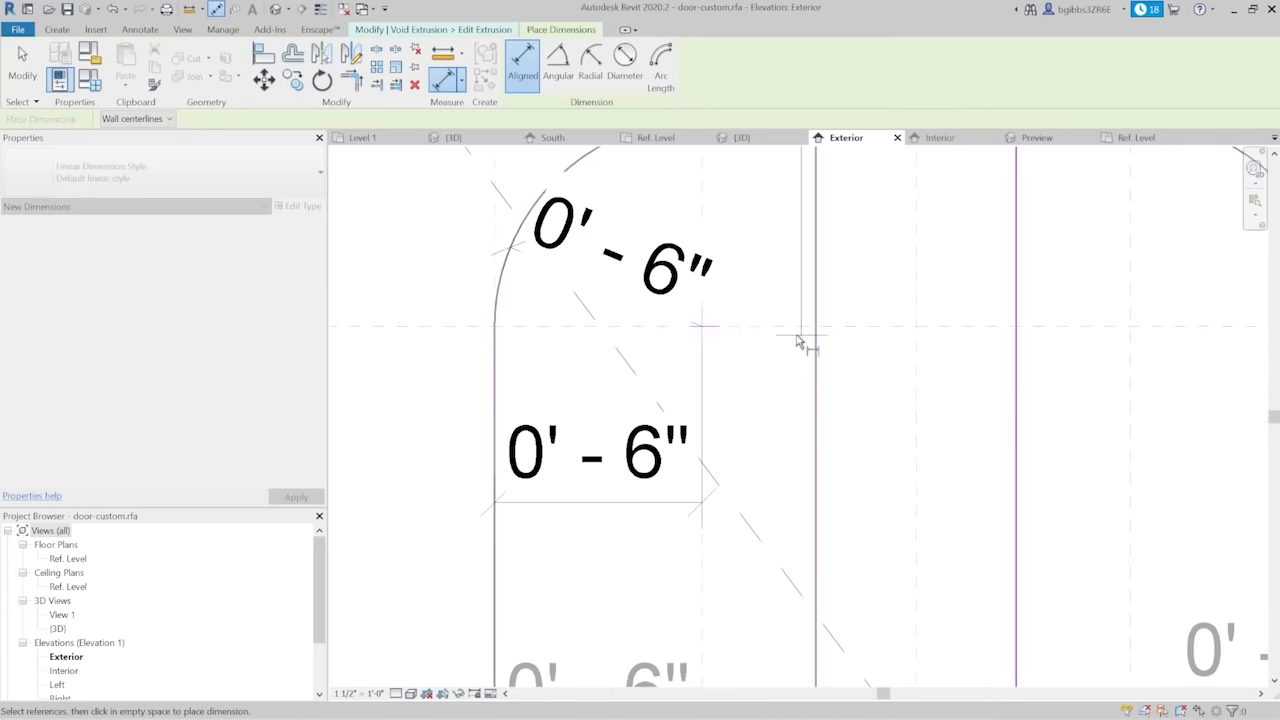
{"action": "scroll", "coordinate": [700, 330], "scroll_direction": "down", "scroll_amount": 2}
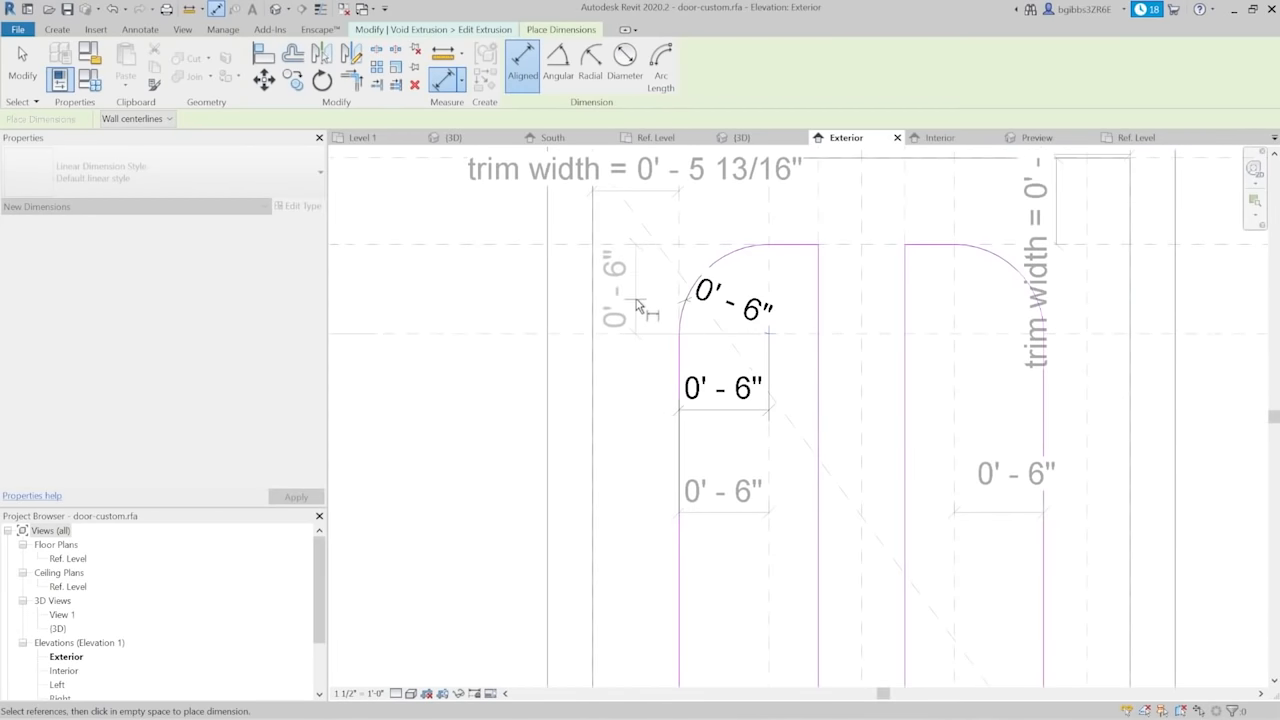
{"action": "left_click", "coordinate": [632, 300]}
{"action": "scroll", "coordinate": [1012, 378], "scroll_direction": "up", "scroll_amount": 1}
{"action": "scroll", "coordinate": [993, 368], "scroll_direction": "down", "scroll_amount": 1}
{"action": "scroll", "coordinate": [993, 368], "scroll_direction": "up", "scroll_amount": 1}
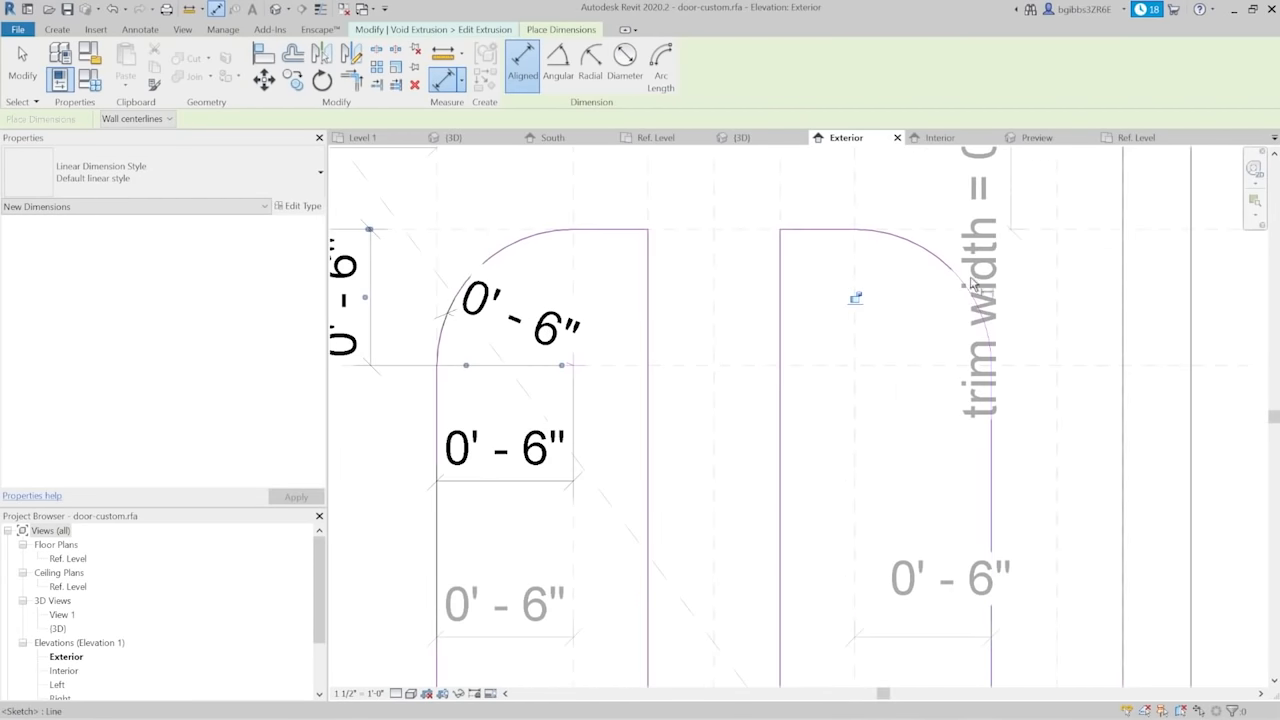
{"action": "key", "text": "Escape"}
{"action": "key", "text": "Escape"}
Make the right corner arc's radius dimension permanent and its center mark visible
{"action": "left_click", "coordinate": [929, 253]}
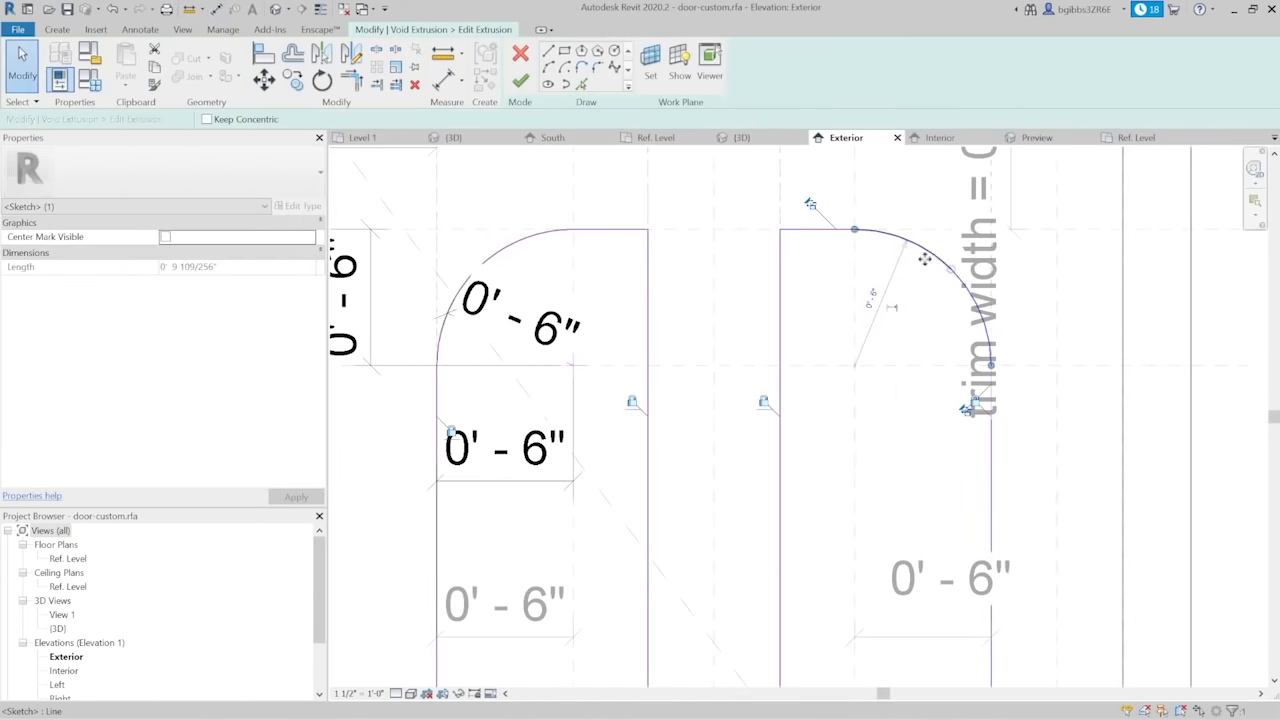
{"action": "left_click", "coordinate": [928, 385]}
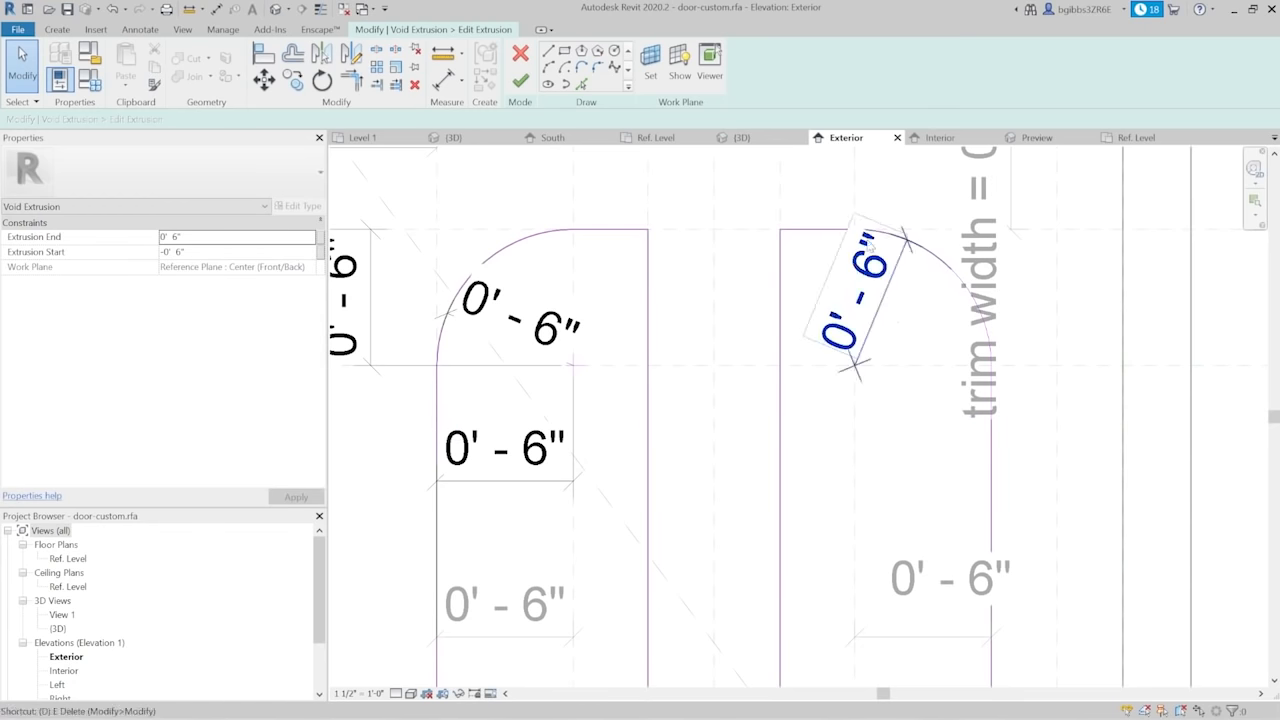
{"action": "left_click", "coordinate": [925, 251]}
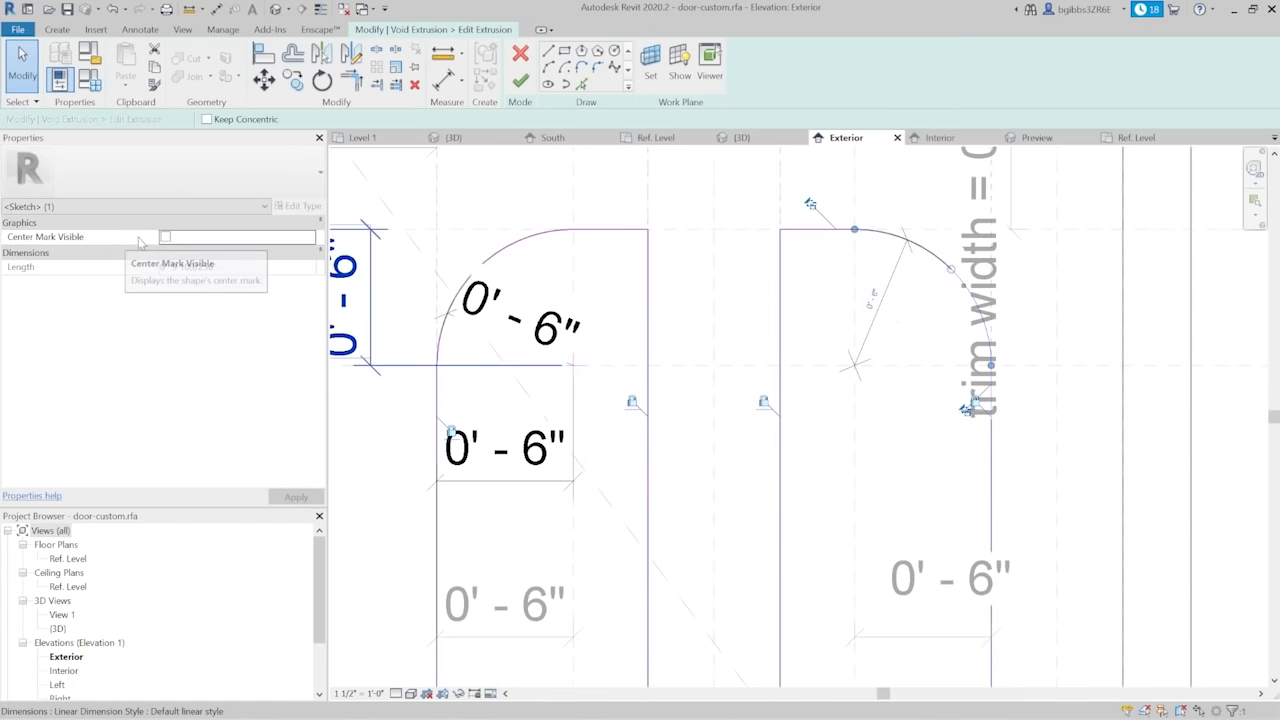
{"action": "left_click", "coordinate": [633, 431]}
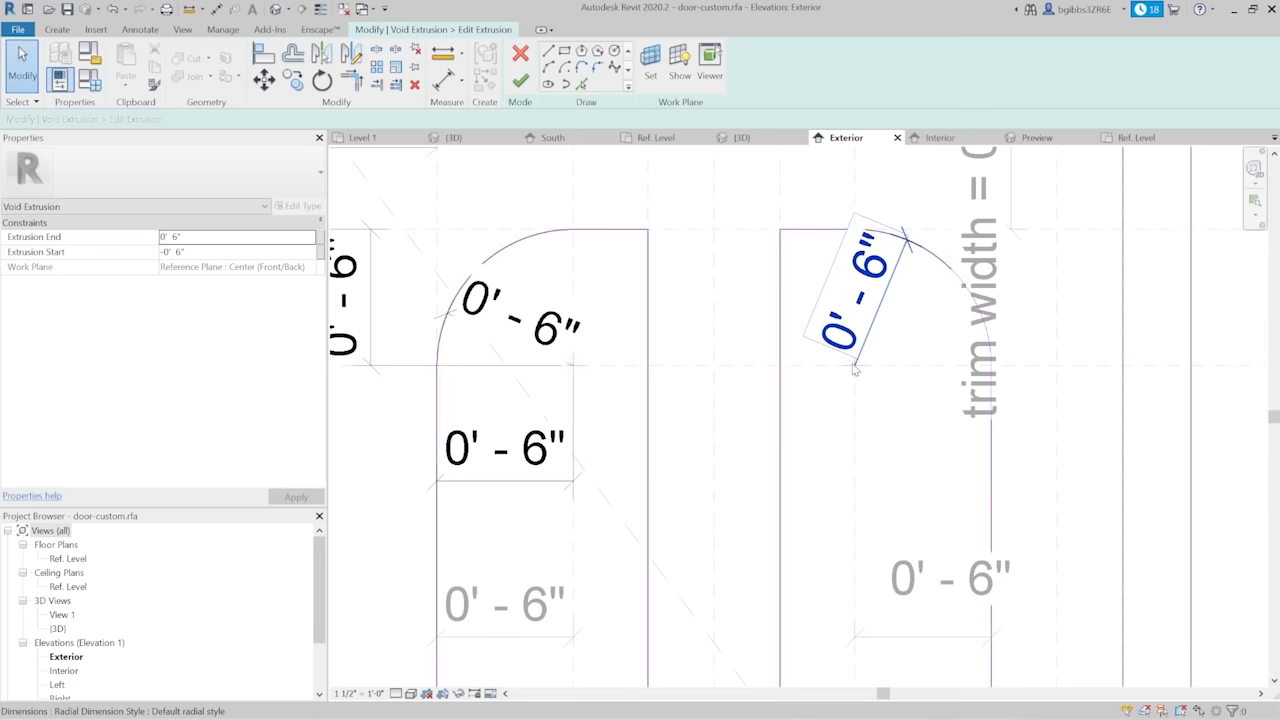
Add an aligned vertical dimension from the opening's top reference plane to the right arc's center mark
{"action": "key", "text": "d"}
{"action": "key", "text": "i"}
{"action": "left_click", "coordinate": [1043, 235]}
{"action": "left_click", "coordinate": [855, 364]}
{"action": "left_click", "coordinate": [820, 318]}
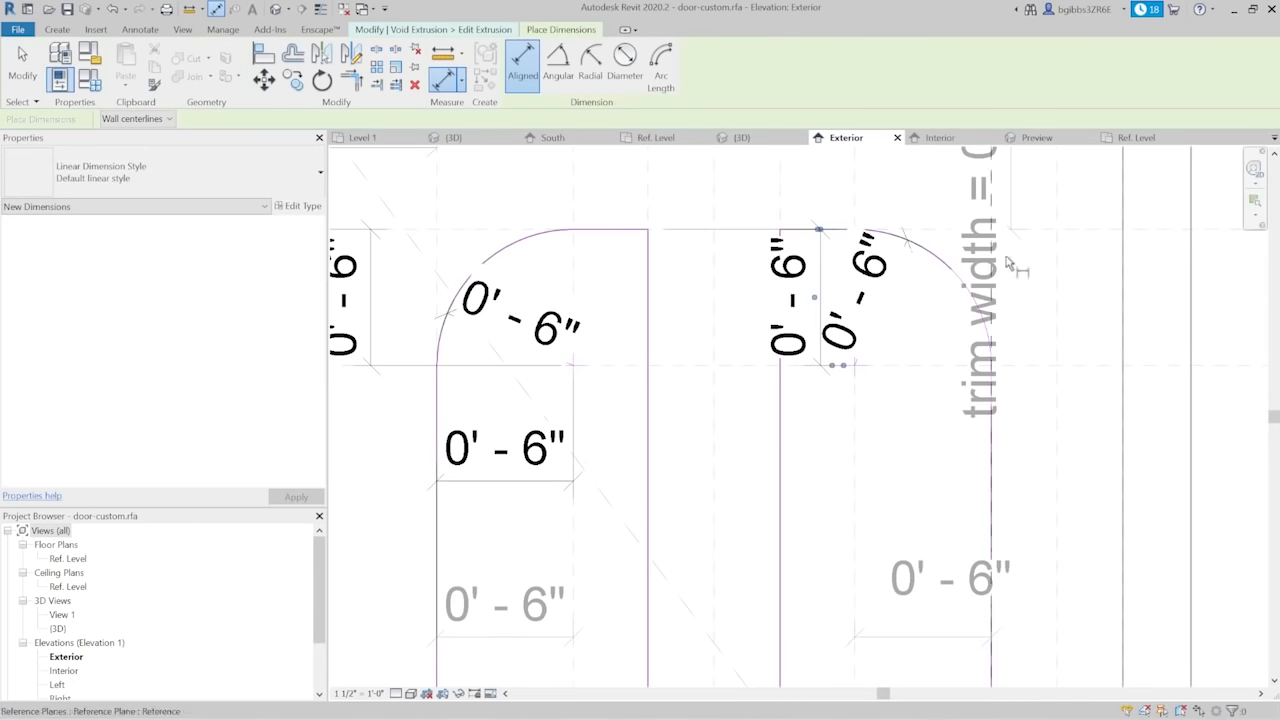
Dimension the right arc's center mark from the opening's right reference plane and finish the void sketch
{"action": "left_click", "coordinate": [994, 304]}
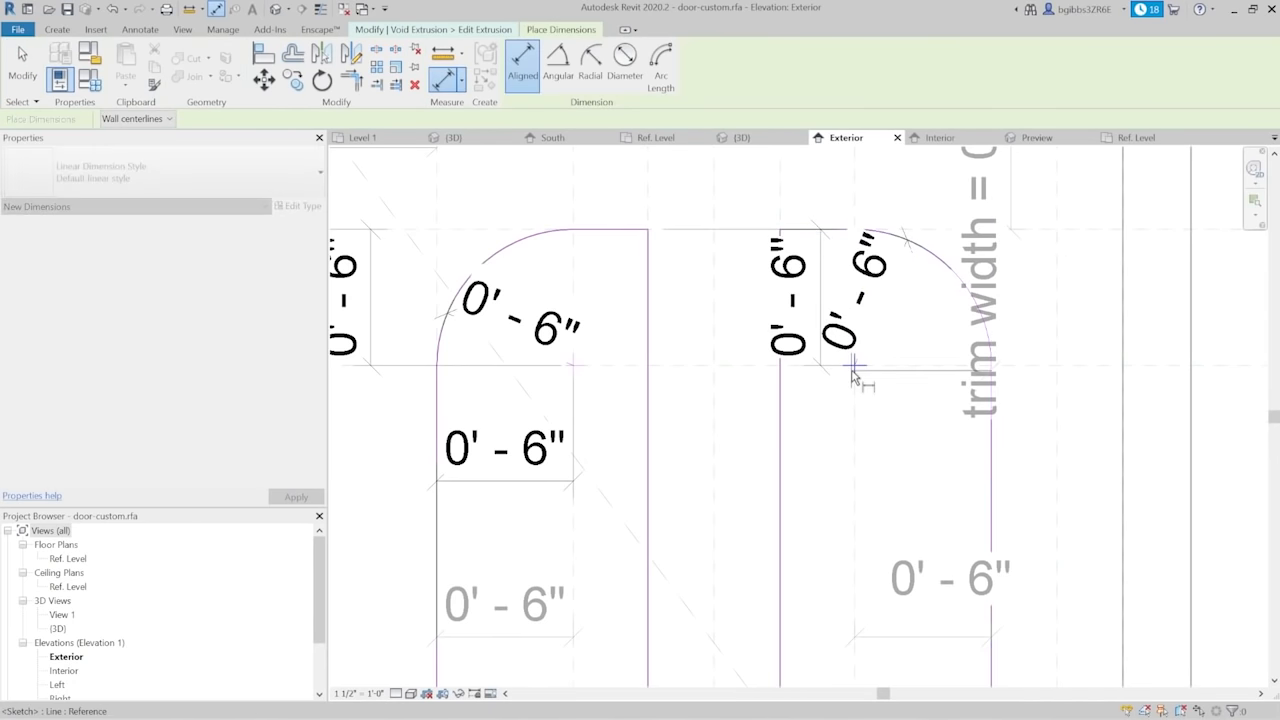
{"action": "scroll", "coordinate": [877, 433], "scroll_direction": "down", "scroll_amount": 3}
{"action": "scroll", "coordinate": [877, 433], "scroll_direction": "up", "scroll_amount": 3}
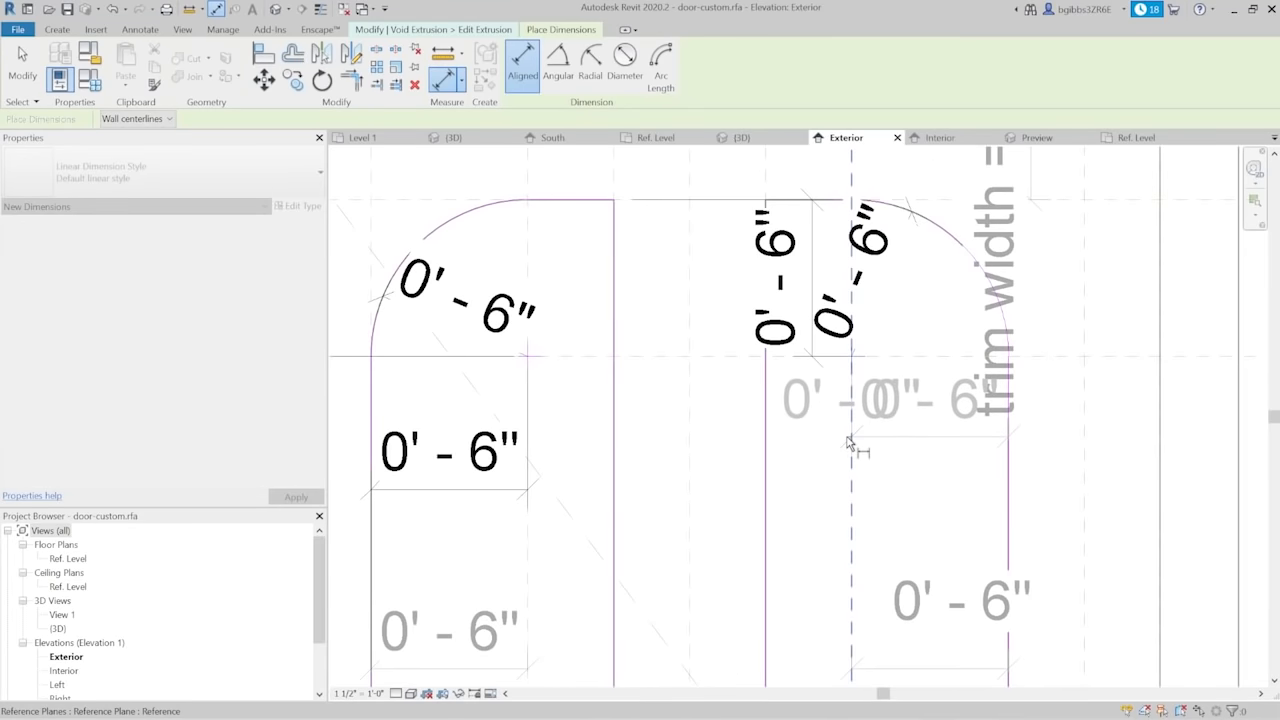
{"action": "left_click", "coordinate": [910, 395]}
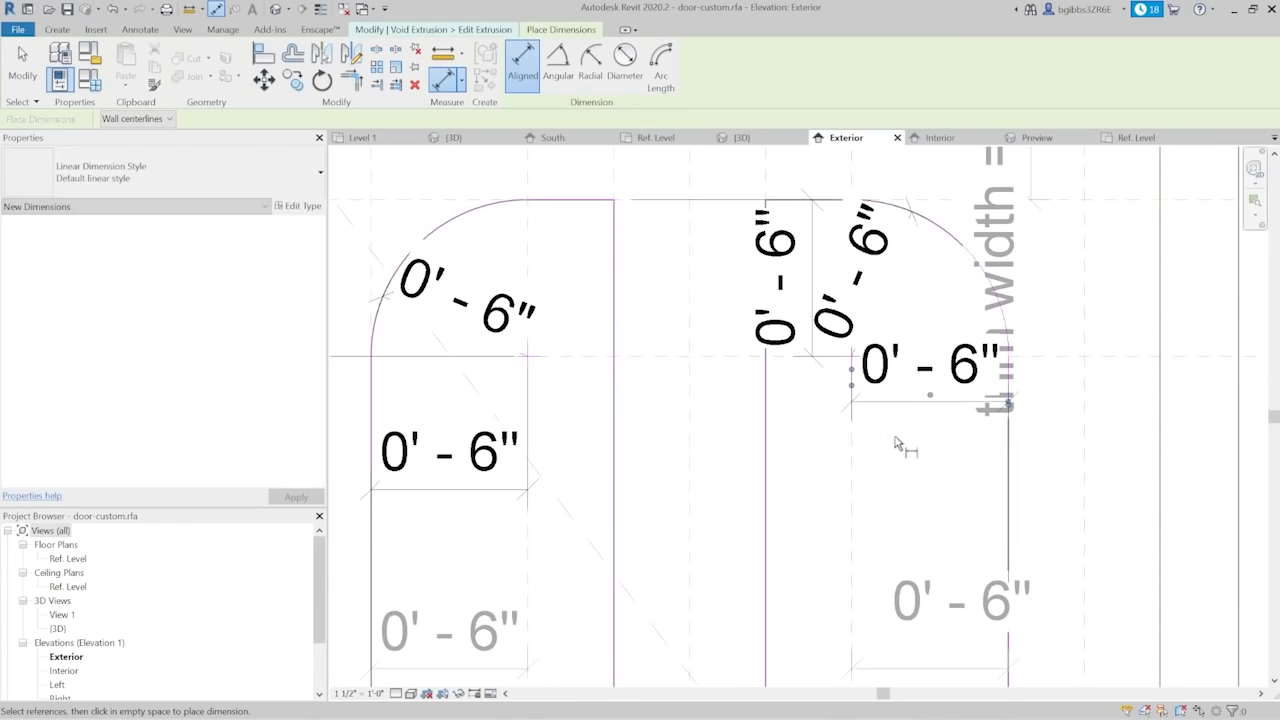
{"action": "key", "text": "Escape"}
{"action": "key", "text": "Escape"}
{"action": "scroll", "coordinate": [900, 430], "scroll_direction": "down", "scroll_amount": 3}
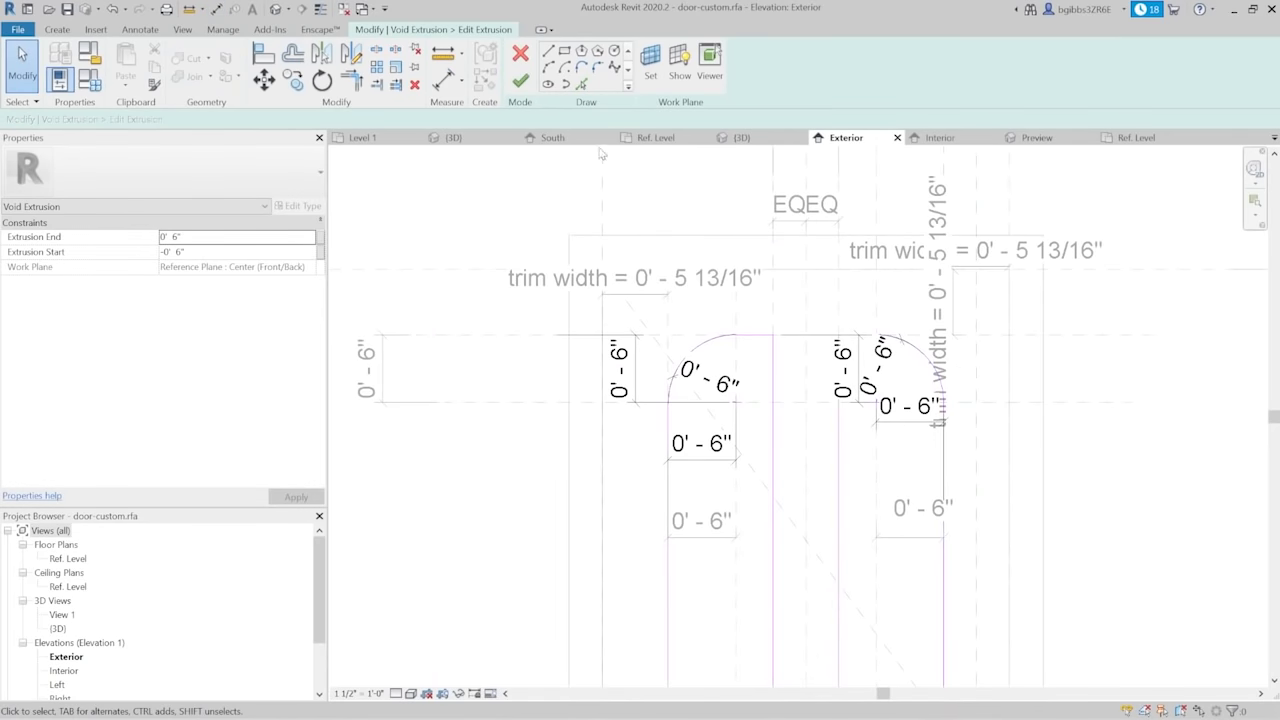
{"action": "left_click", "coordinate": [520, 80]}
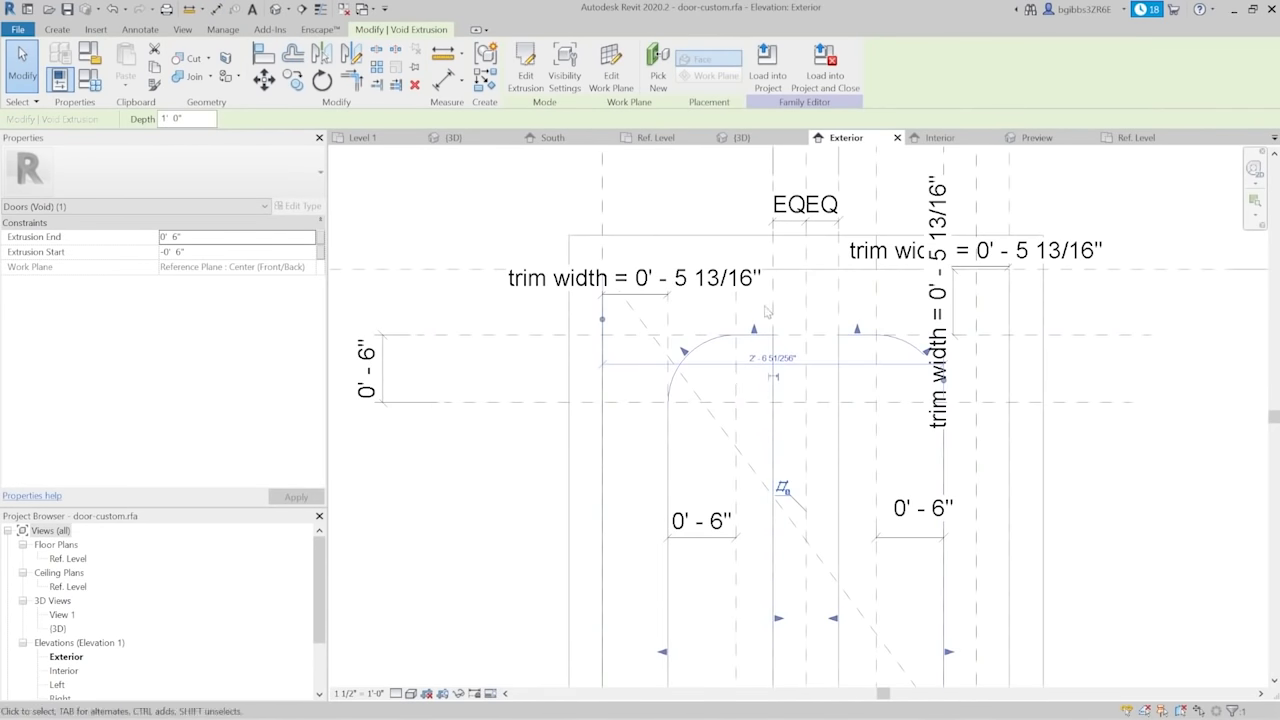
{"action": "scroll", "coordinate": [766, 312], "scroll_direction": "down", "scroll_amount": 3}
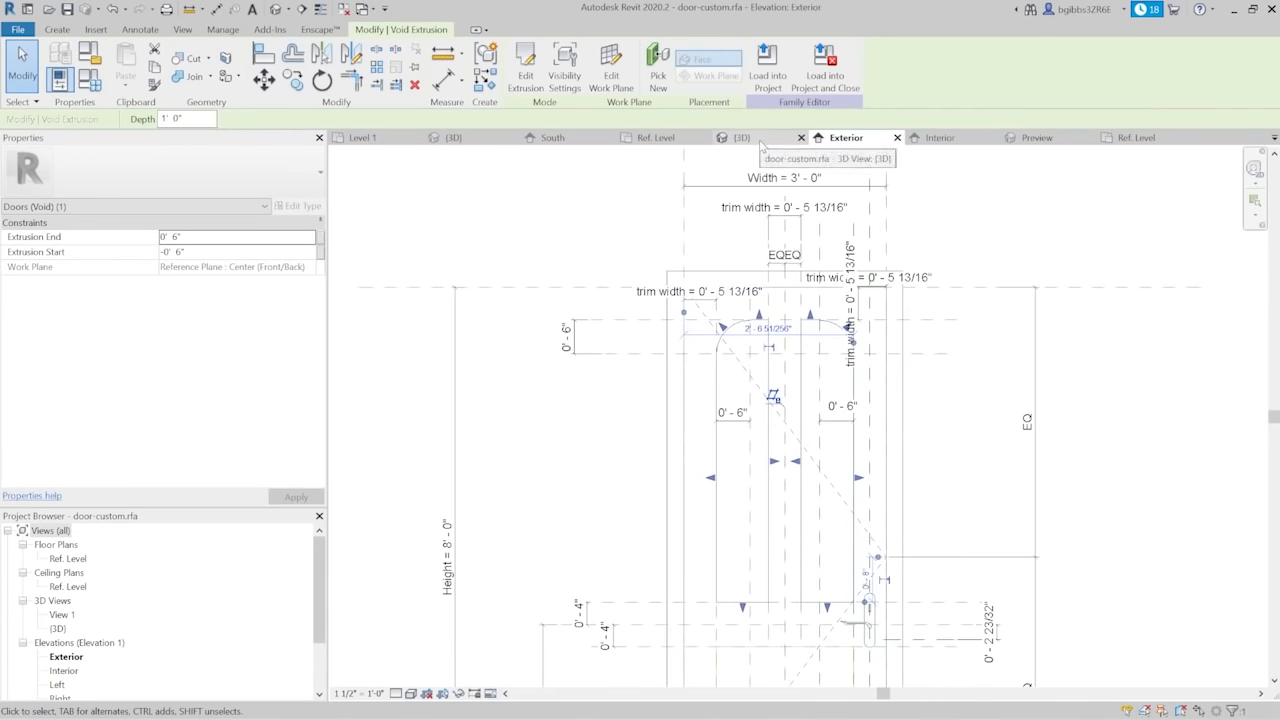
{"action": "key", "text": "Escape"}
Test the opening's corner arcs with the door's Width at 4' and undo the width change
{"action": "scroll", "coordinate": [740, 271], "scroll_direction": "up", "scroll_amount": 3}
{"action": "scroll", "coordinate": [745, 290], "scroll_direction": "down", "scroll_amount": 4}
{"action": "scroll", "coordinate": [772, 325], "scroll_direction": "up", "scroll_amount": 3}
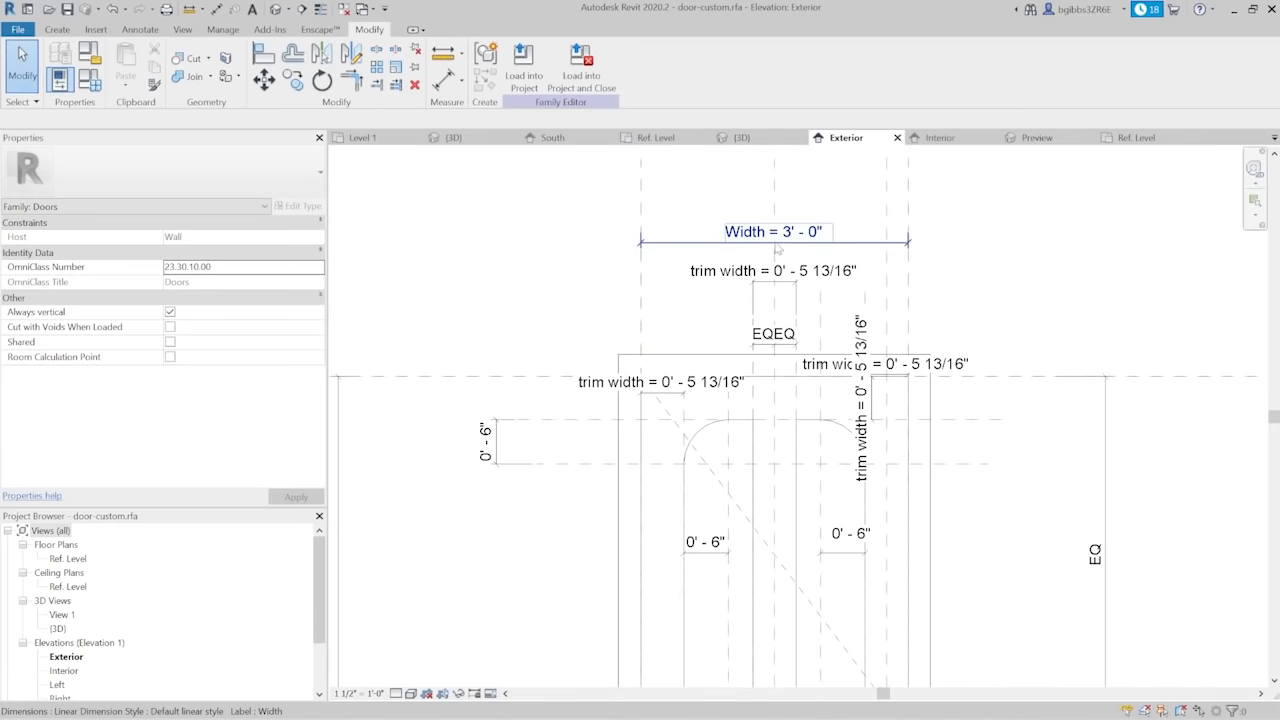
{"action": "left_click", "coordinate": [788, 240]}
{"action": "left_click", "coordinate": [790, 238]}
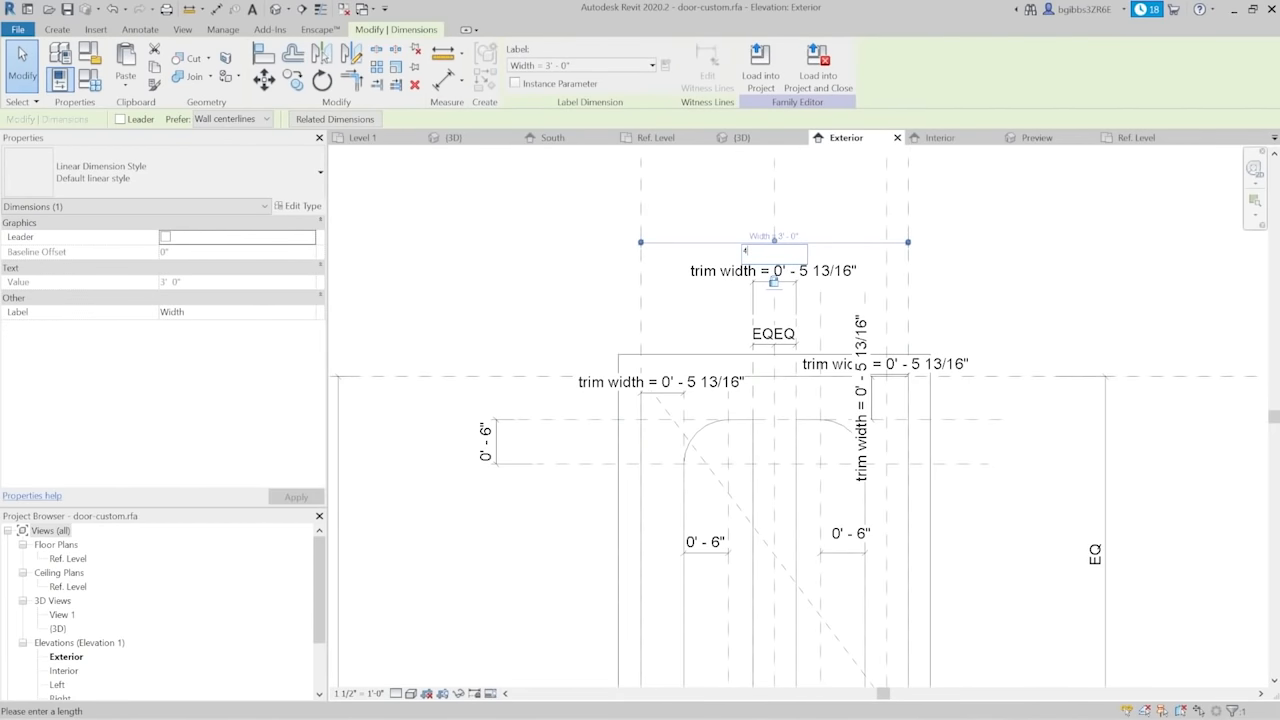
{"action": "key", "text": "Return"}
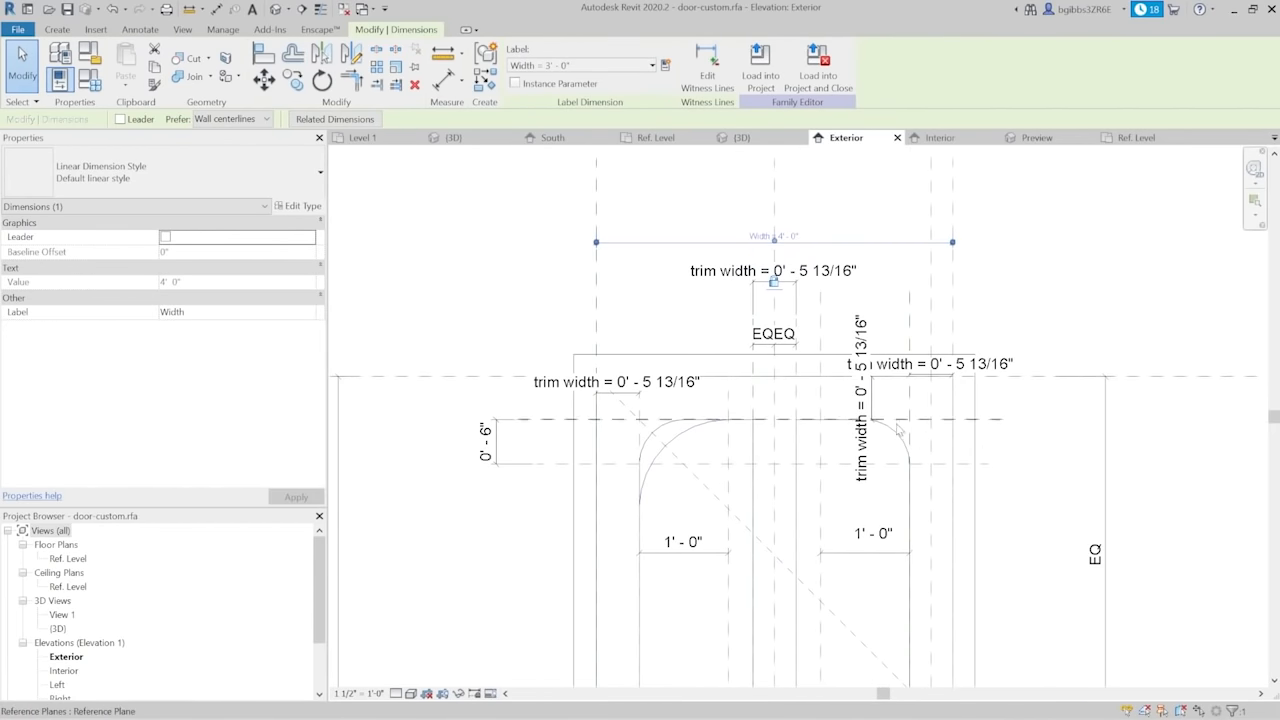
{"action": "key", "text": "Escape"}
{"action": "scroll", "coordinate": [810, 446], "scroll_direction": "up", "scroll_amount": 3}
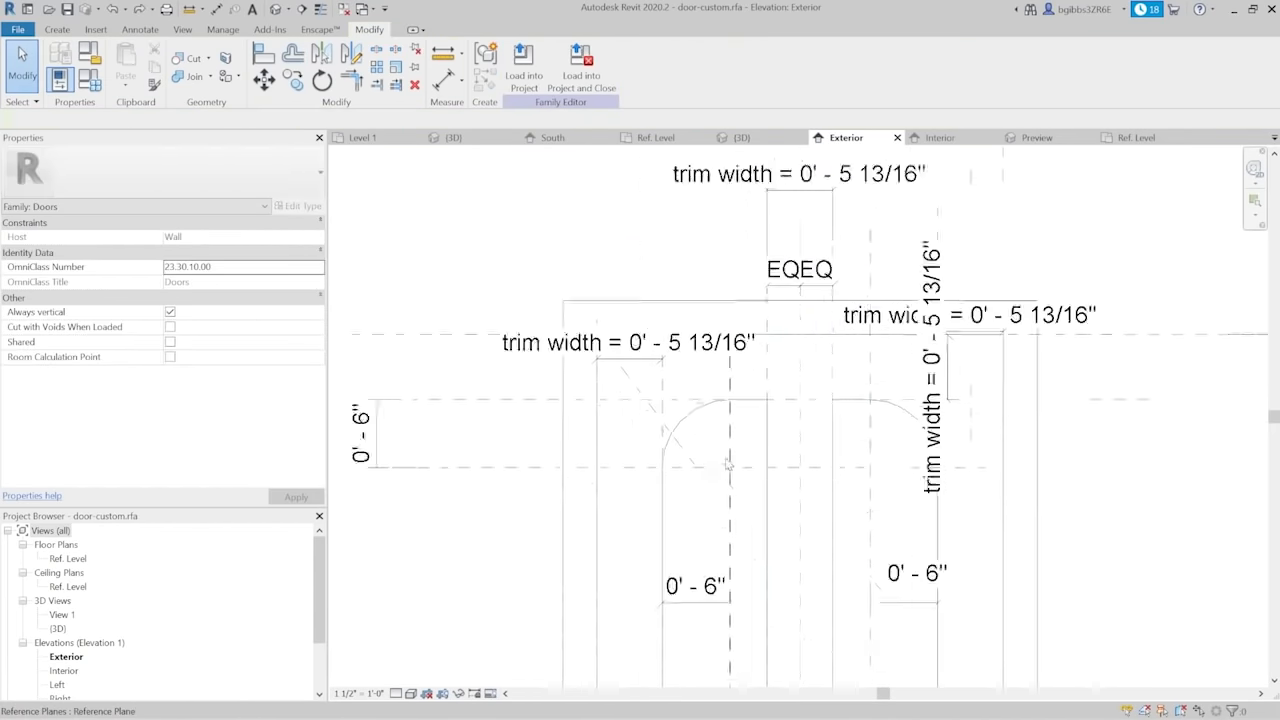
Edit the glass extrusion's sketch and make its left arc's radius dimension permanent and its center mark visible
{"action": "left_click", "coordinate": [684, 421]}
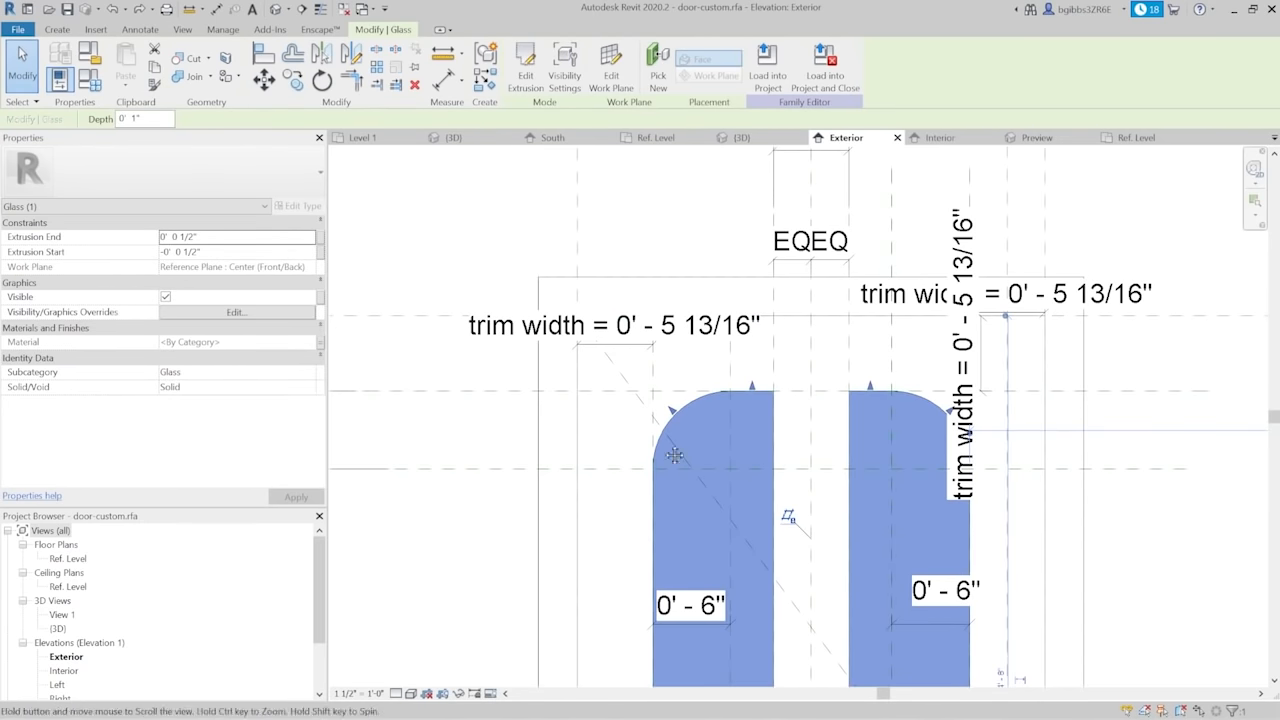
{"action": "scroll", "coordinate": [558, 216], "scroll_direction": "down", "scroll_amount": 1}
{"action": "left_click", "coordinate": [530, 80]}
{"action": "scroll", "coordinate": [646, 420], "scroll_direction": "up", "scroll_amount": 2}
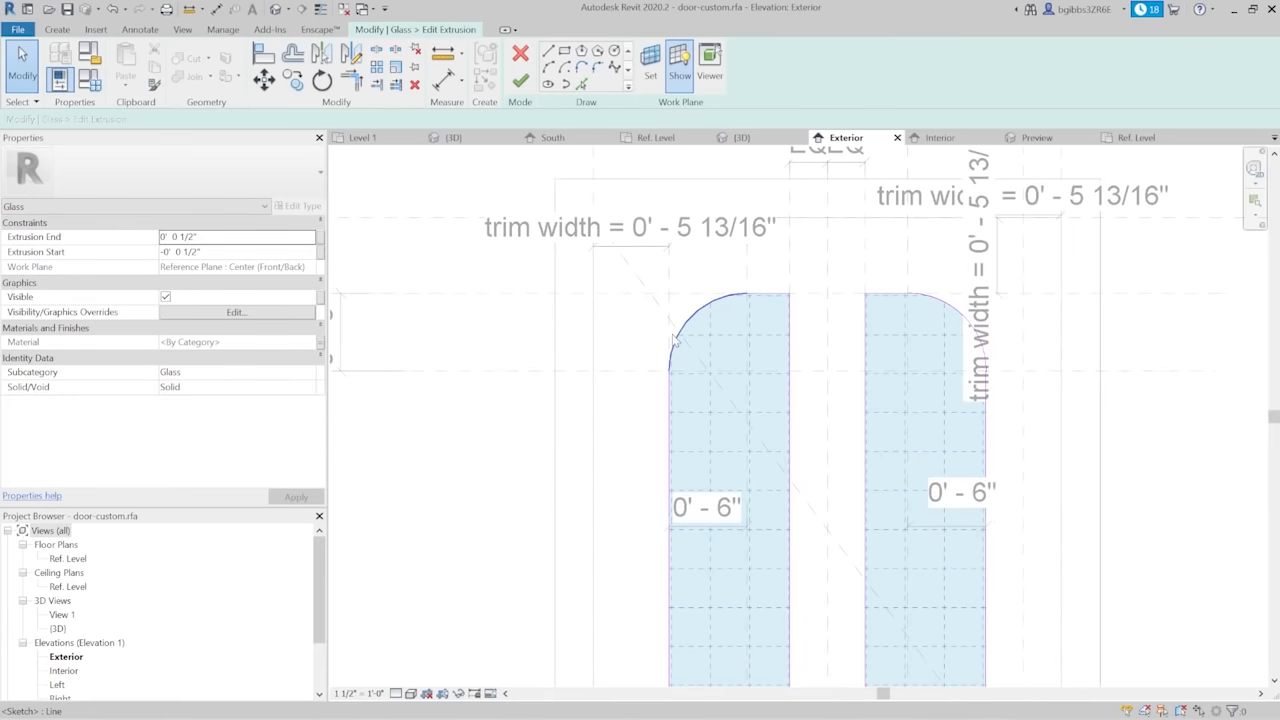
{"action": "left_click", "coordinate": [676, 347]}
{"action": "scroll", "coordinate": [676, 347], "scroll_direction": "up", "scroll_amount": 2}
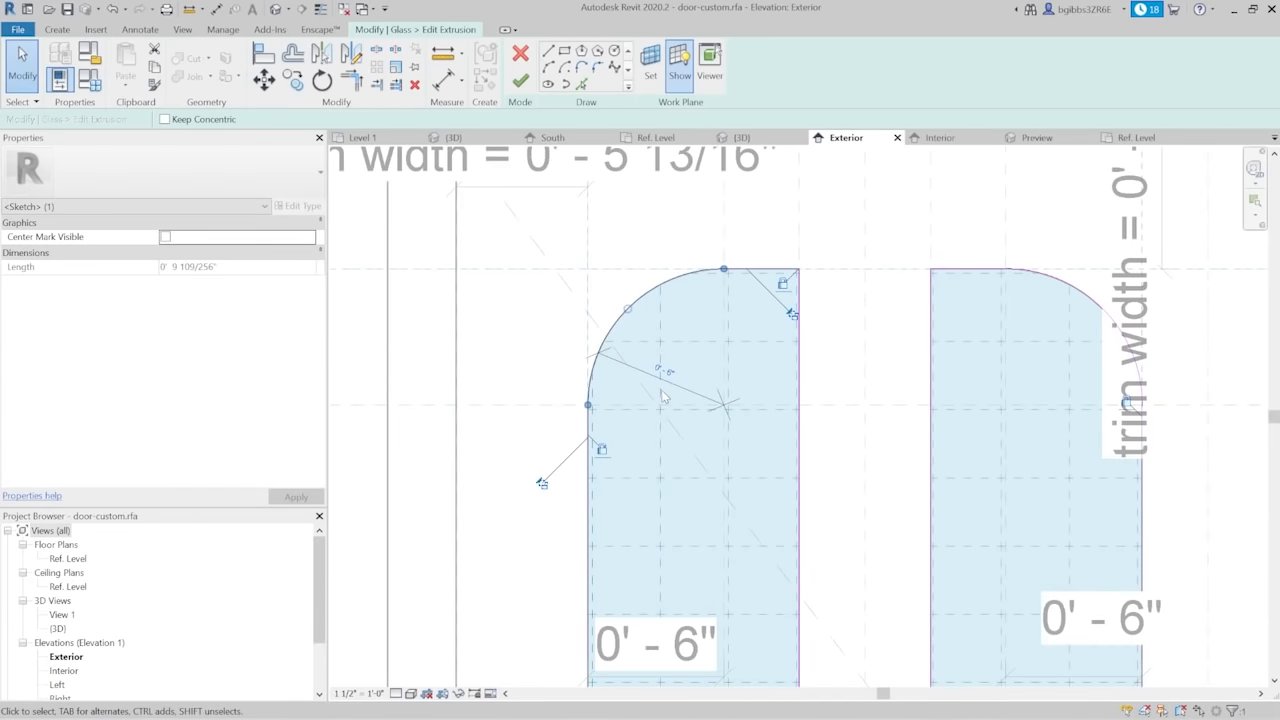
{"action": "scroll", "coordinate": [575, 355], "scroll_direction": "down", "scroll_amount": 2}
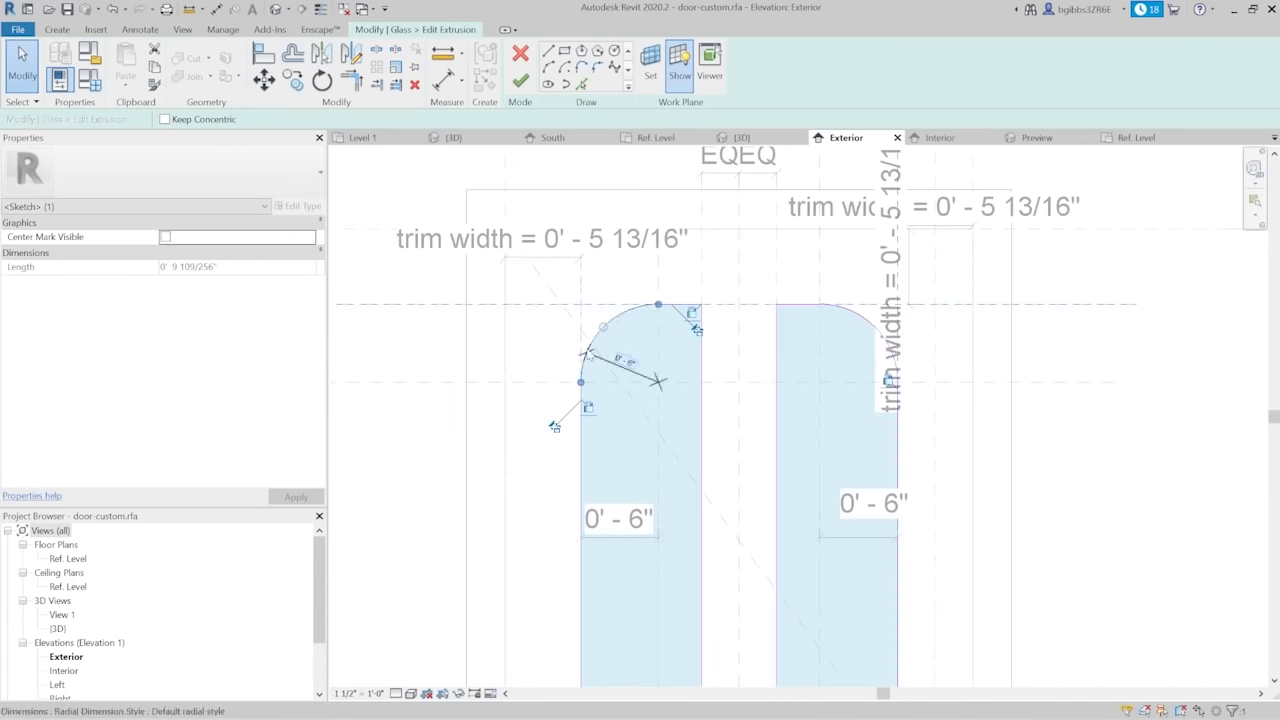
{"action": "left_click", "coordinate": [164, 237]}
Make the right glass arc's radius dimension permanent and its center mark visible
{"action": "left_click", "coordinate": [893, 284]}
{"action": "left_click", "coordinate": [864, 318]}
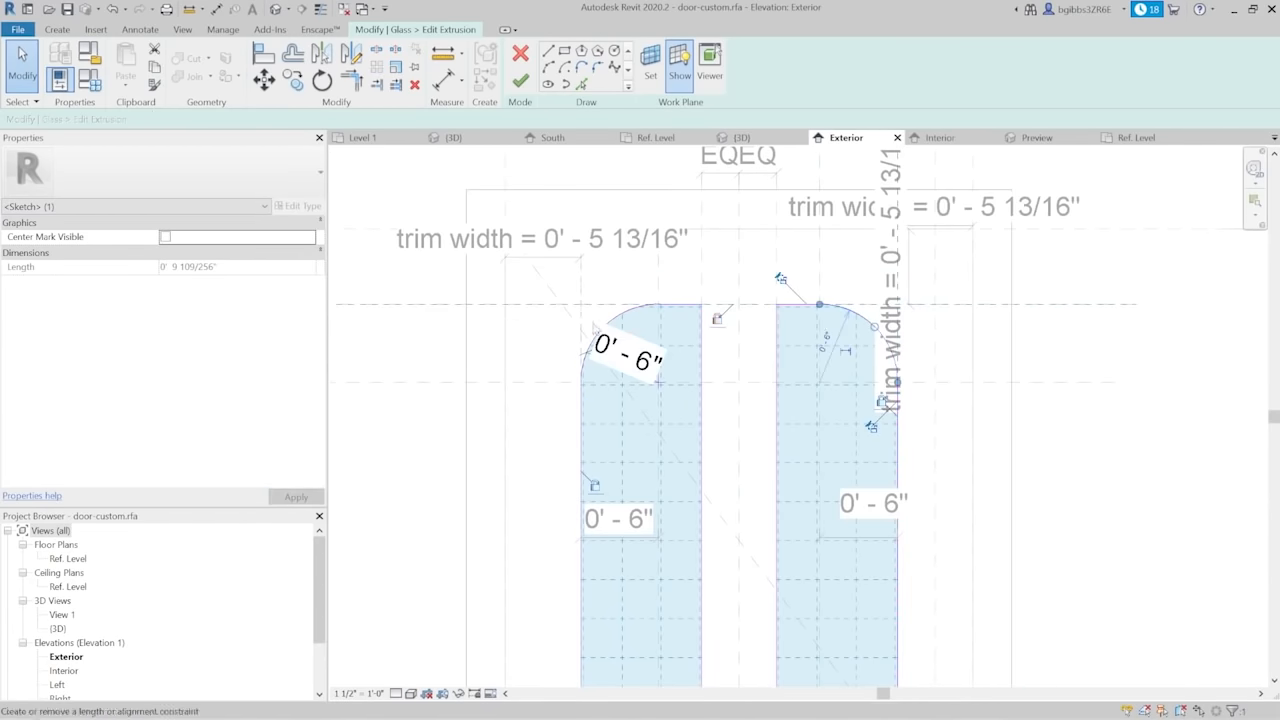
{"action": "left_click", "coordinate": [165, 237]}
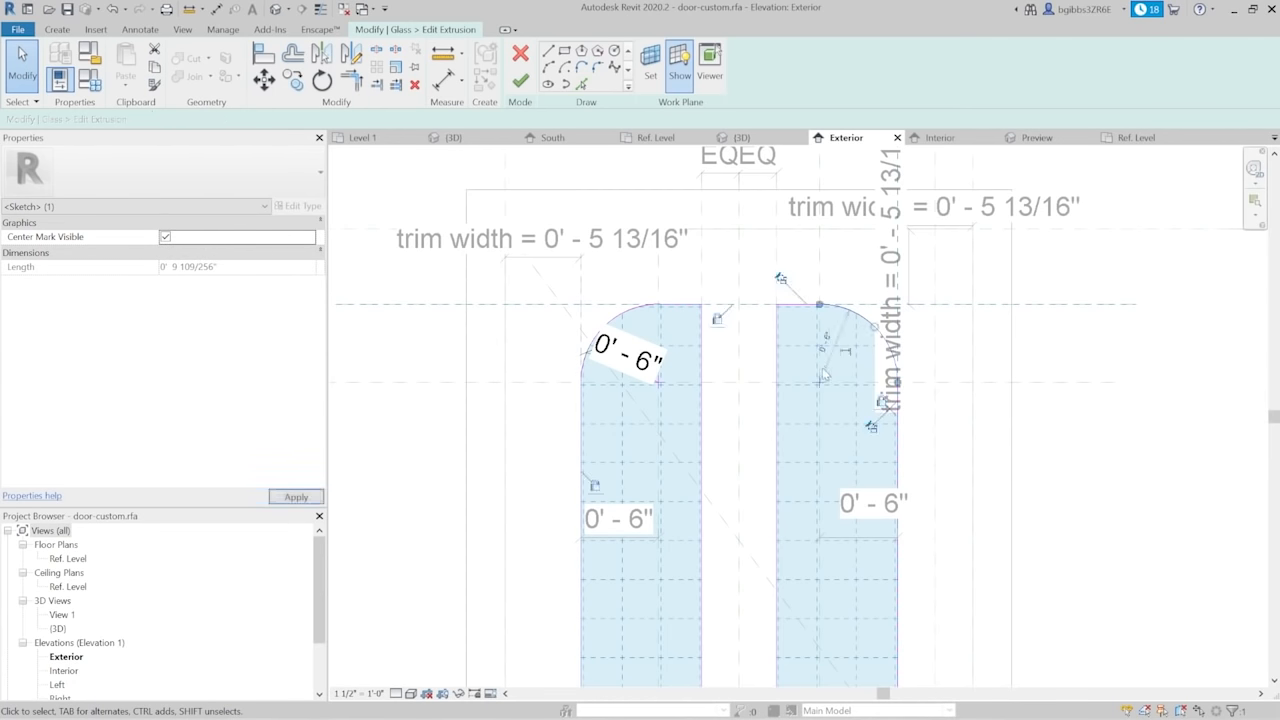
{"action": "scroll", "coordinate": [823, 374], "scroll_direction": "up", "scroll_amount": 3}
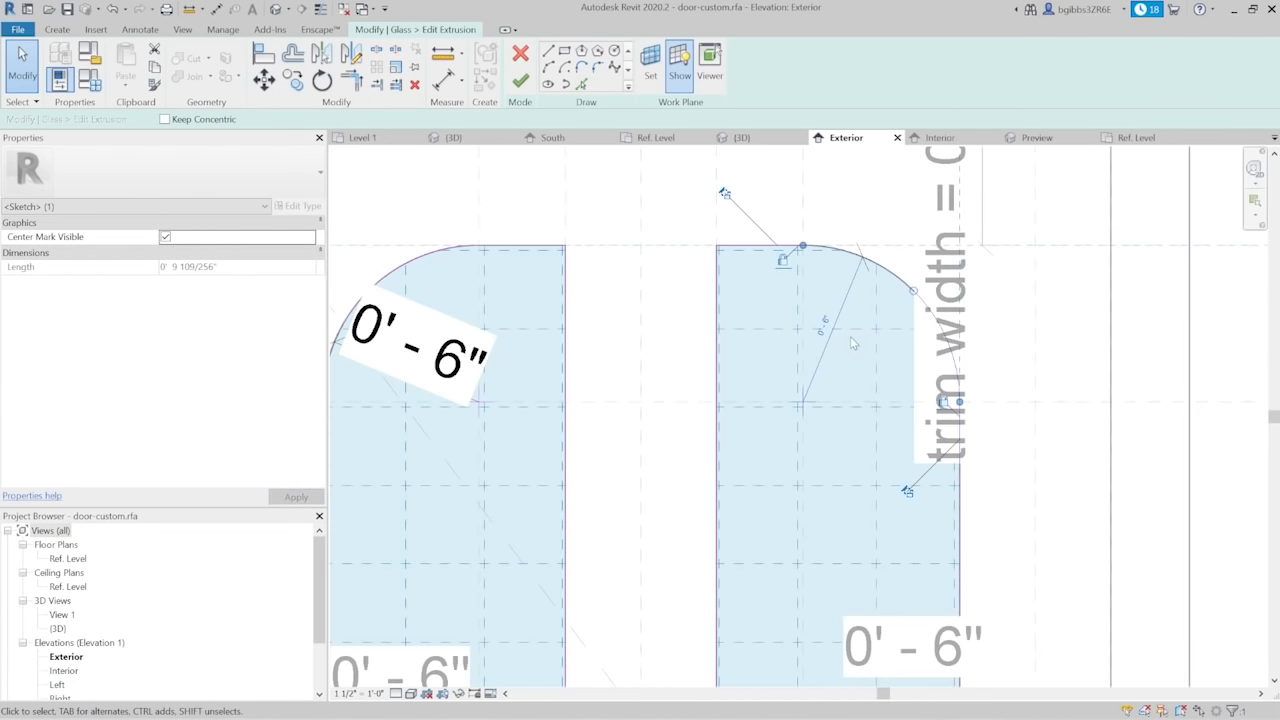
{"action": "scroll", "coordinate": [854, 381], "scroll_direction": "down", "scroll_amount": 3}
{"action": "left_click", "coordinate": [1158, 381]}
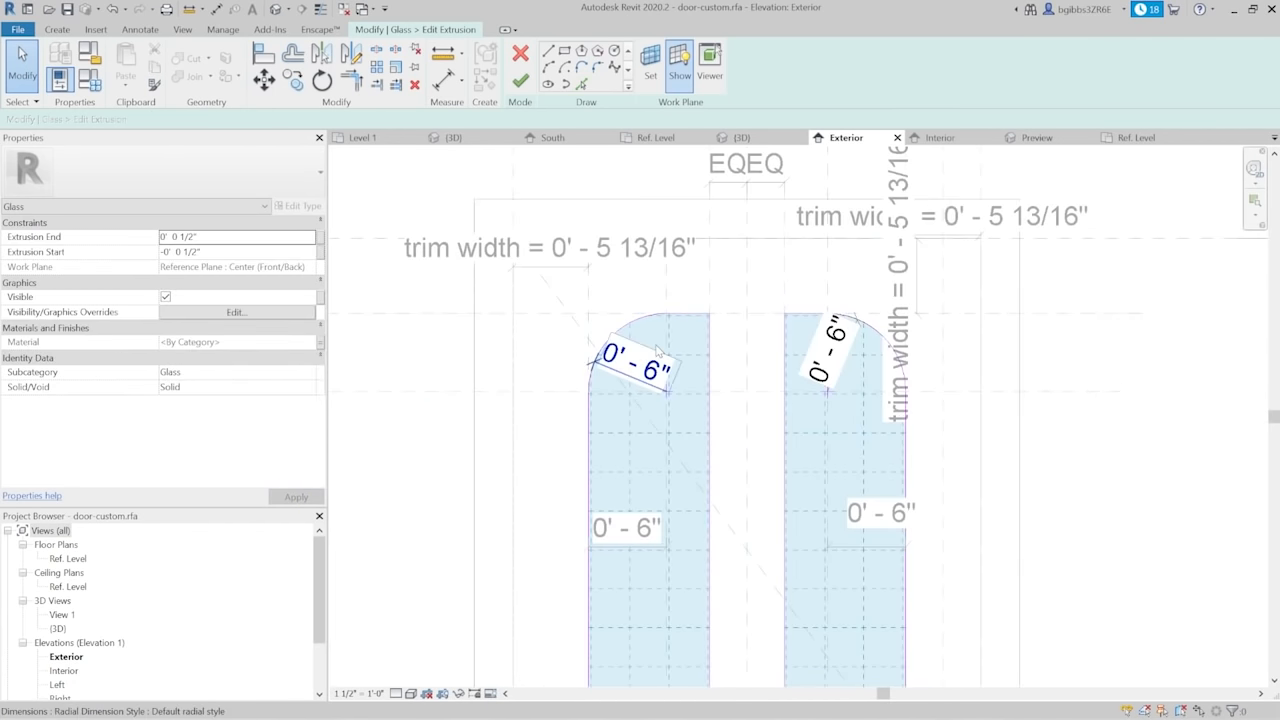
Add an aligned vertical dimension from the glass's top reference plane to the left arc's center mark
{"action": "key", "text": "d"}
{"action": "key", "text": "i"}
{"action": "scroll", "coordinate": [500, 290], "scroll_direction": "up", "scroll_amount": 2}
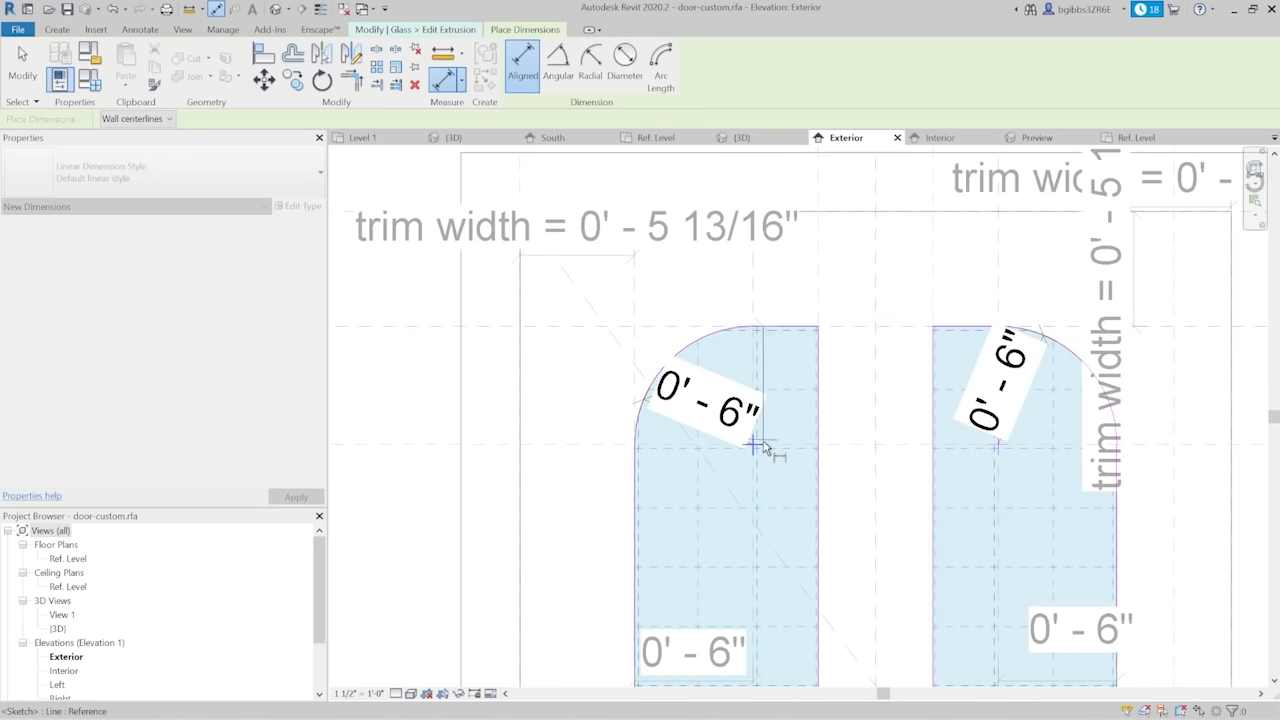
{"action": "left_click", "coordinate": [592, 330]}
{"action": "left_click", "coordinate": [770, 448]}
{"action": "scroll", "coordinate": [607, 413], "scroll_direction": "up", "scroll_amount": 3}
{"action": "left_click", "coordinate": [557, 402]}
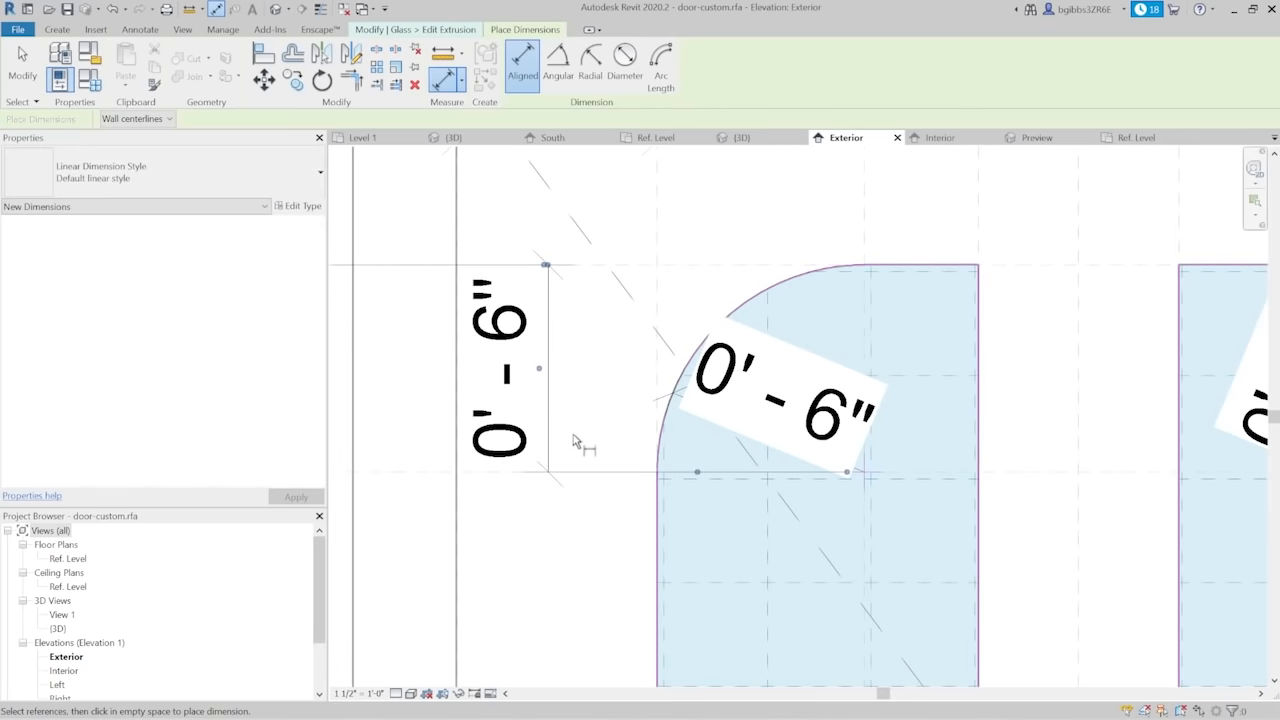
Add an aligned horizontal dimension from the glass's left reference plane to the left arc's center mark
{"action": "scroll", "coordinate": [928, 395], "scroll_direction": "down", "scroll_amount": 3}
{"action": "left_click", "coordinate": [781, 300]}
{"action": "scroll", "coordinate": [885, 437], "scroll_direction": "up", "scroll_amount": 3}
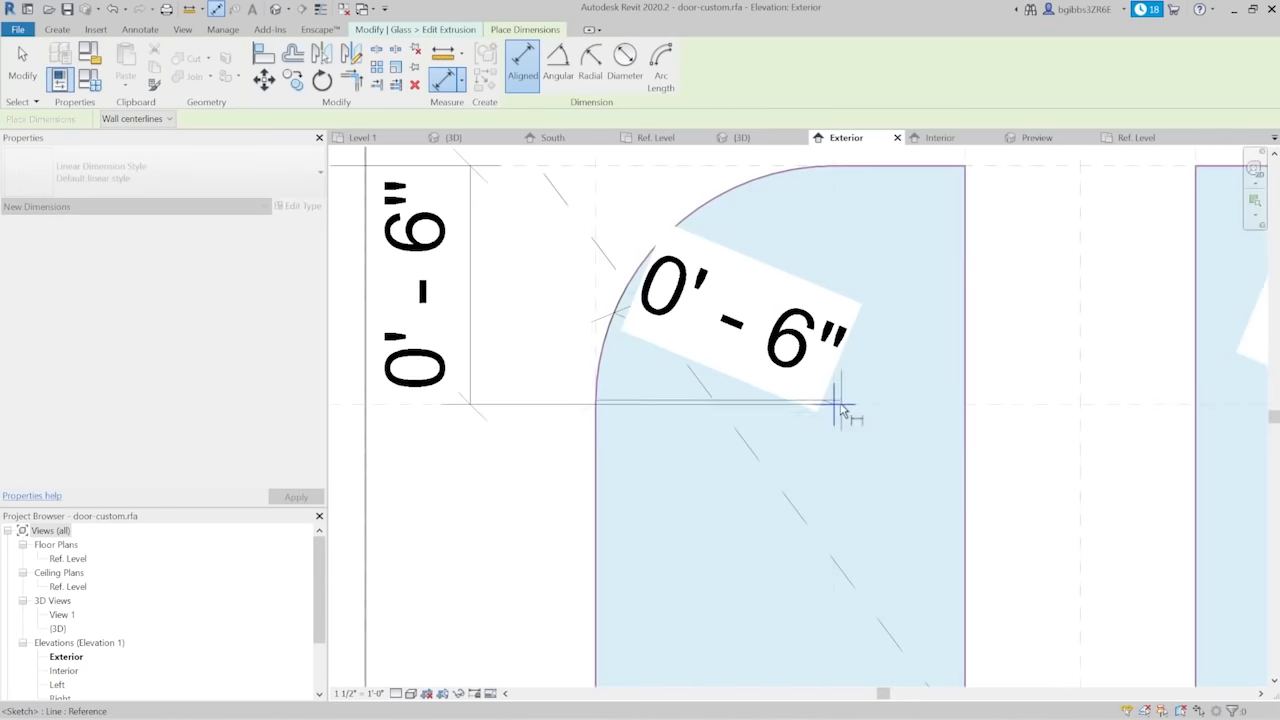
{"action": "left_click", "coordinate": [885, 437]}
{"action": "scroll", "coordinate": [885, 437], "scroll_direction": "down", "scroll_amount": 2}
{"action": "left_click", "coordinate": [805, 240]}
Add an aligned horizontal dimension from the glass's right reference plane to the right arc's center mark
{"action": "middle_click_drag", "start_coordinate": [1238, 280], "coordinate": [1015, 278]}
{"action": "left_click", "coordinate": [1033, 255]}
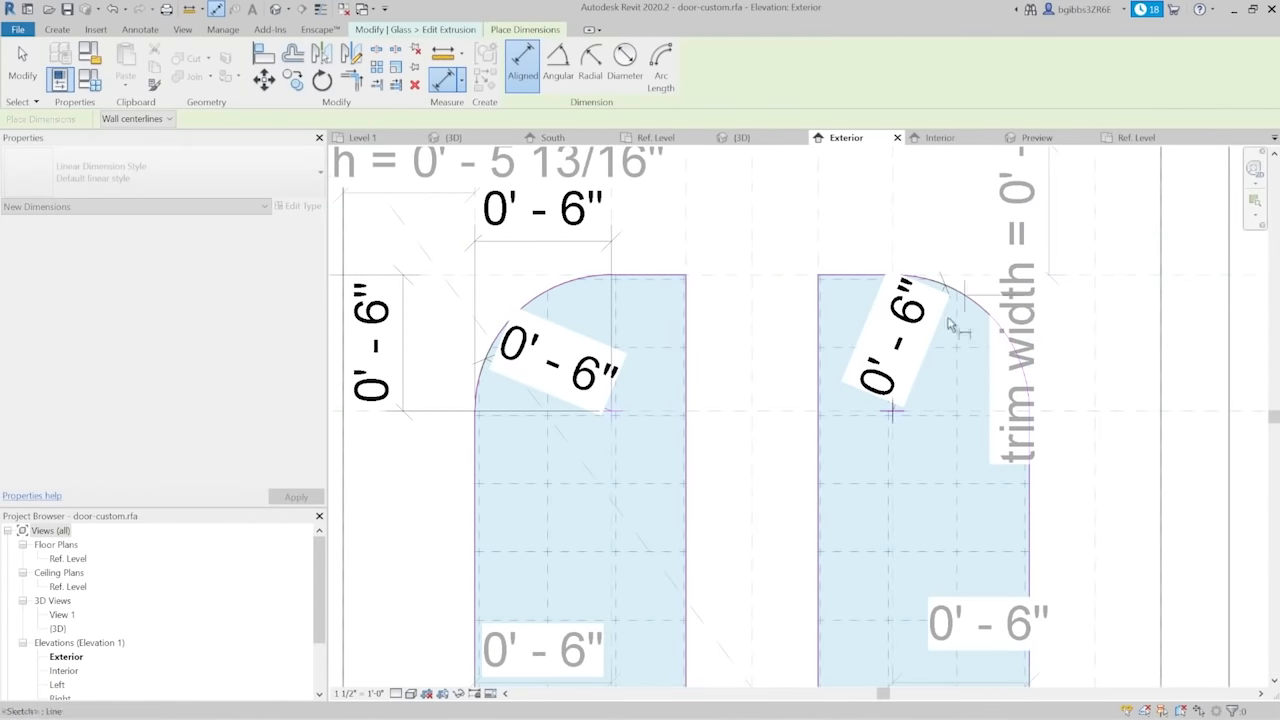
{"action": "scroll", "coordinate": [900, 235], "scroll_direction": "up", "scroll_amount": 1}
{"action": "left_click", "coordinate": [905, 235]}
Dimension the right glass arc's center mark vertically from the top reference plane and finish the glass sketch
{"action": "scroll", "coordinate": [948, 476], "scroll_direction": "up", "scroll_amount": 3}
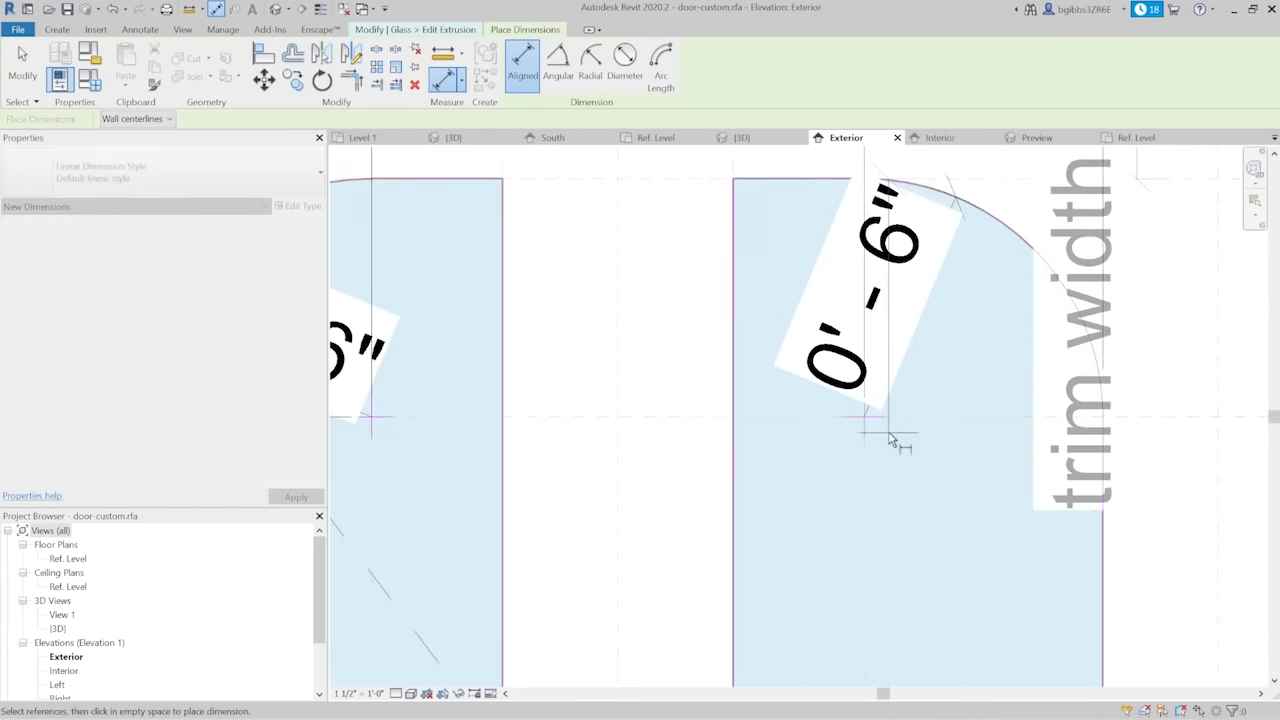
{"action": "left_click", "coordinate": [885, 423]}
{"action": "scroll", "coordinate": [893, 423], "scroll_direction": "down", "scroll_amount": 5}
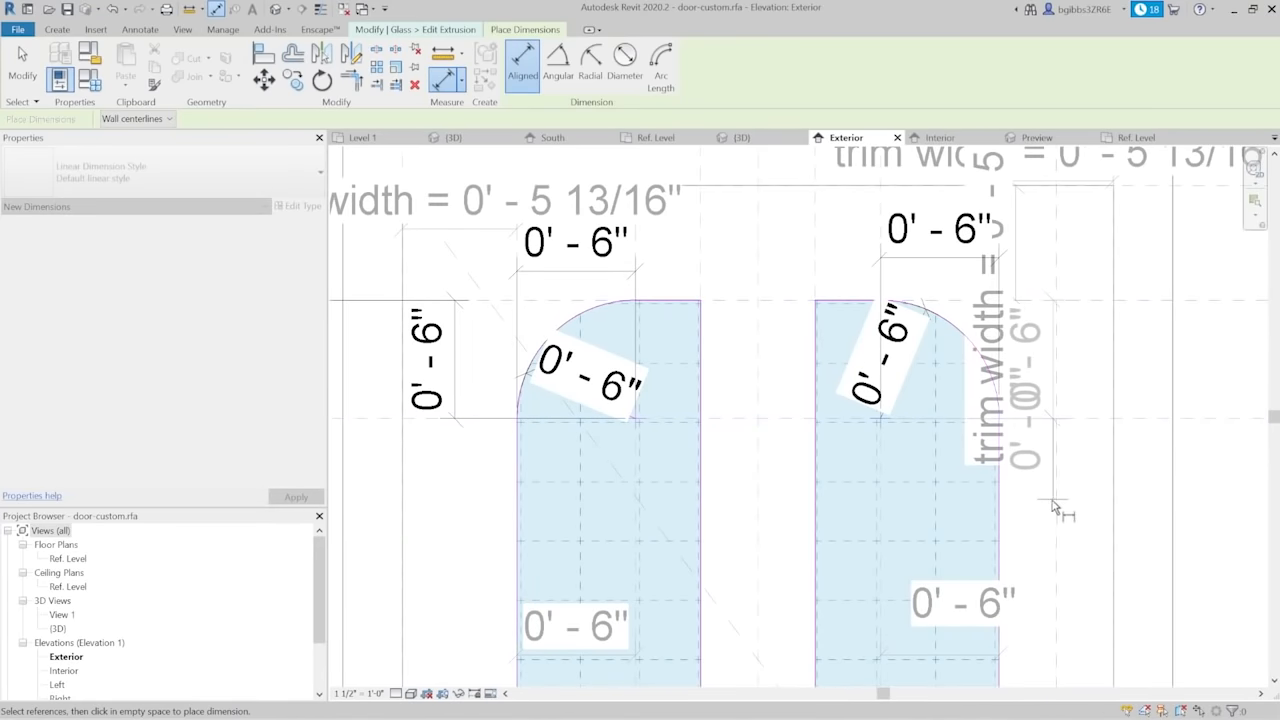
{"action": "left_click", "coordinate": [1075, 457]}
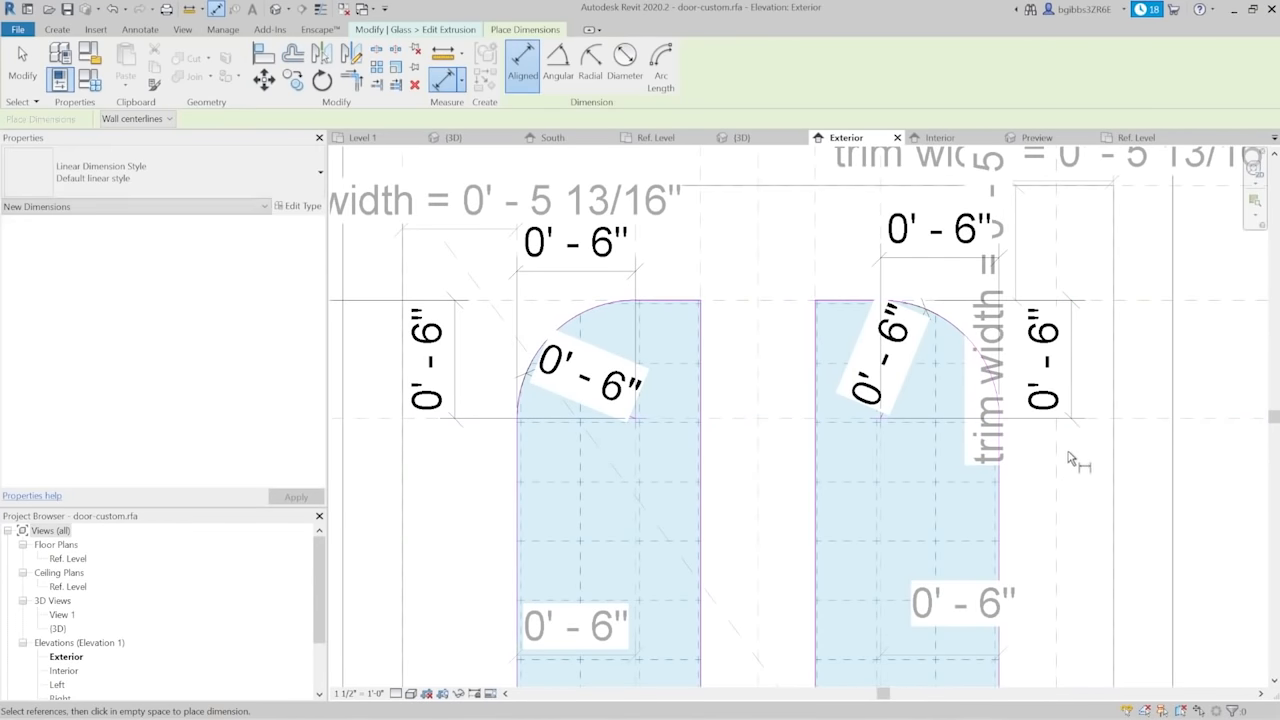
{"action": "scroll", "coordinate": [886, 434], "scroll_direction": "down", "scroll_amount": 4}
{"action": "key", "text": "Escape"}
{"action": "key", "text": "Escape"}
{"action": "left_click", "coordinate": [520, 80]}
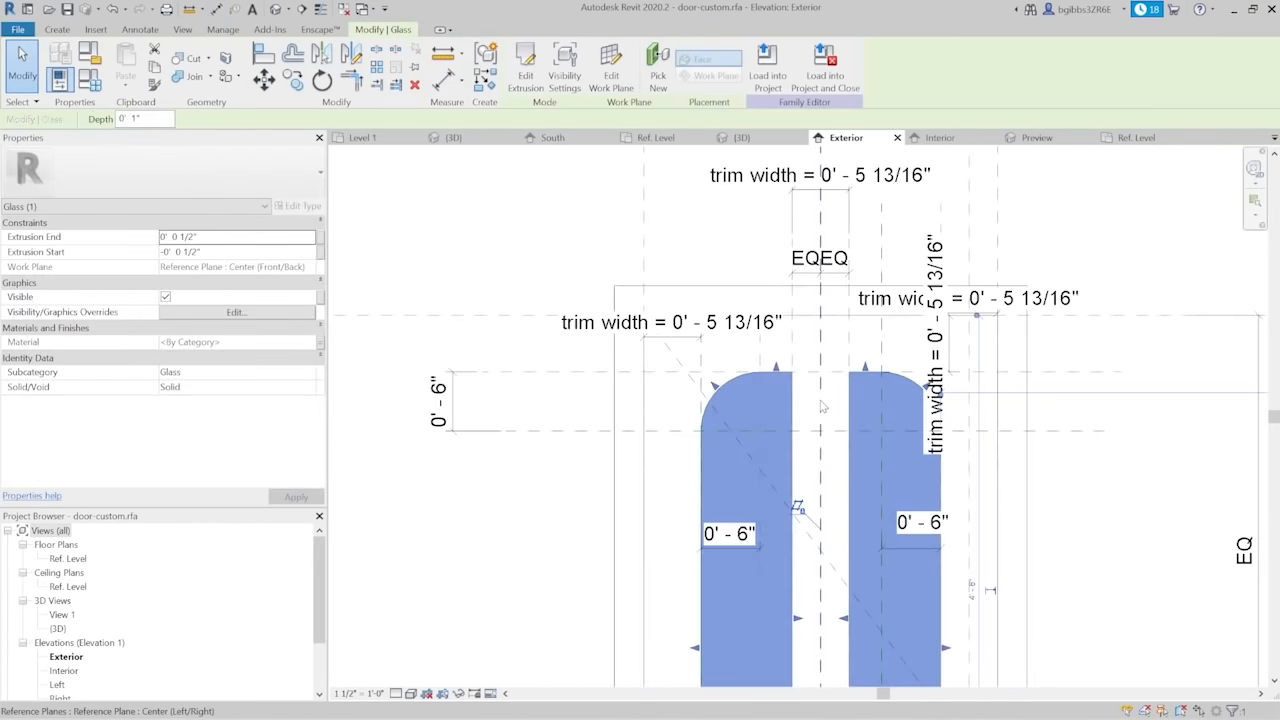
Set the door's Width to 4' and check the arched panes in the family's 3D view
{"action": "scroll", "coordinate": [700, 500], "scroll_direction": "down", "scroll_amount": 3}
{"action": "left_click", "coordinate": [798, 289]}
{"action": "left_click", "coordinate": [786, 288]}
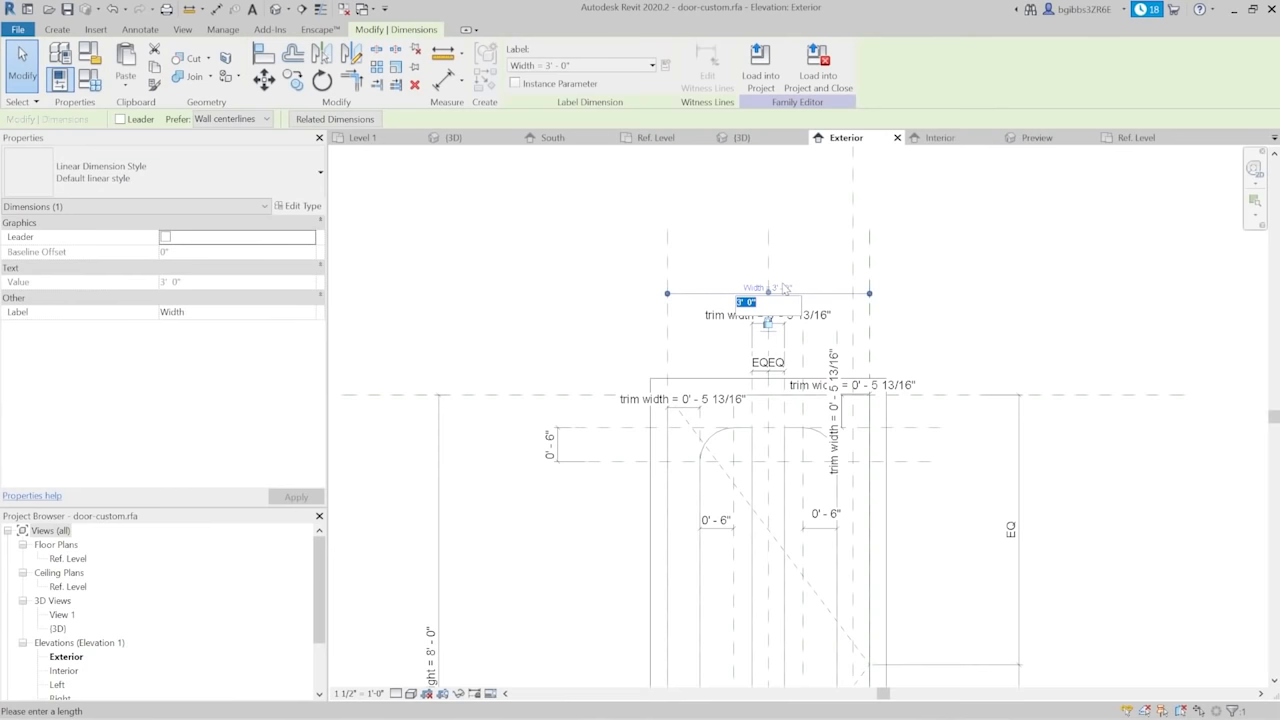
{"action": "type", "text": "4"}
{"action": "key", "text": "Return"}
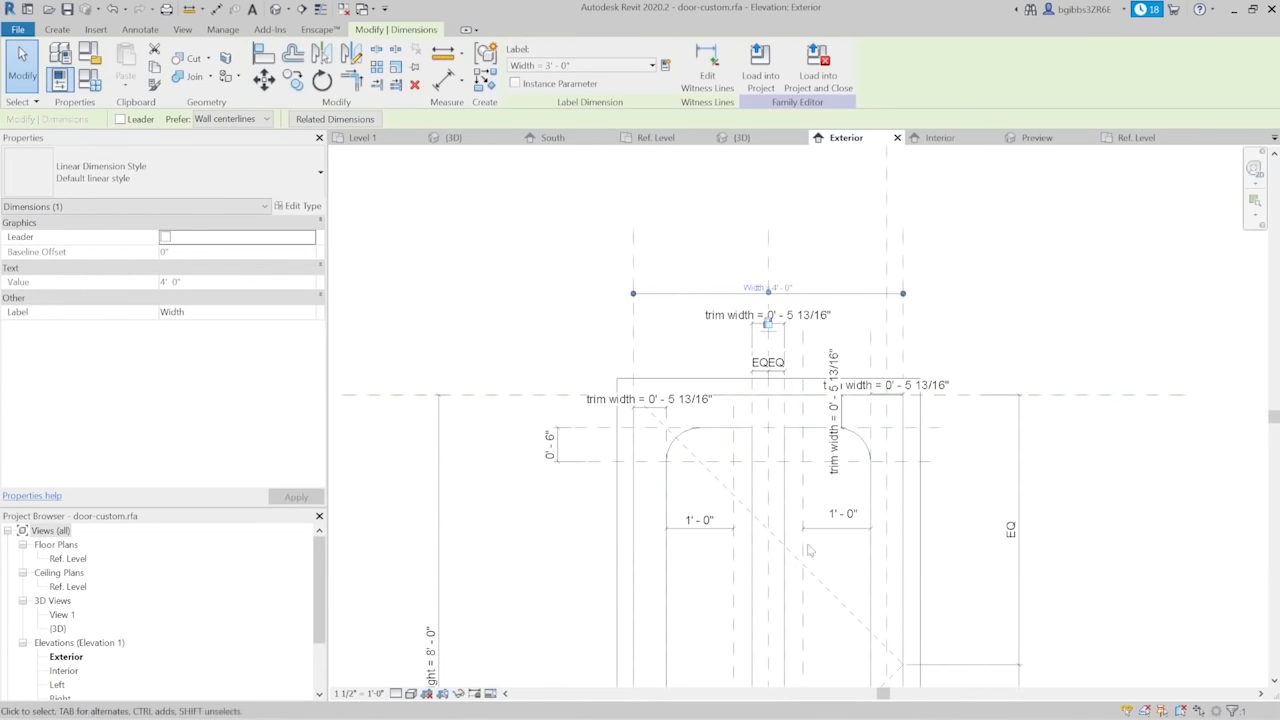
{"action": "key", "text": "Escape"}
{"action": "left_click", "coordinate": [742, 137]}
{"action": "middle_click_drag", "start_coordinate": [760, 410], "coordinate": [727, 435], "text": "shift"}
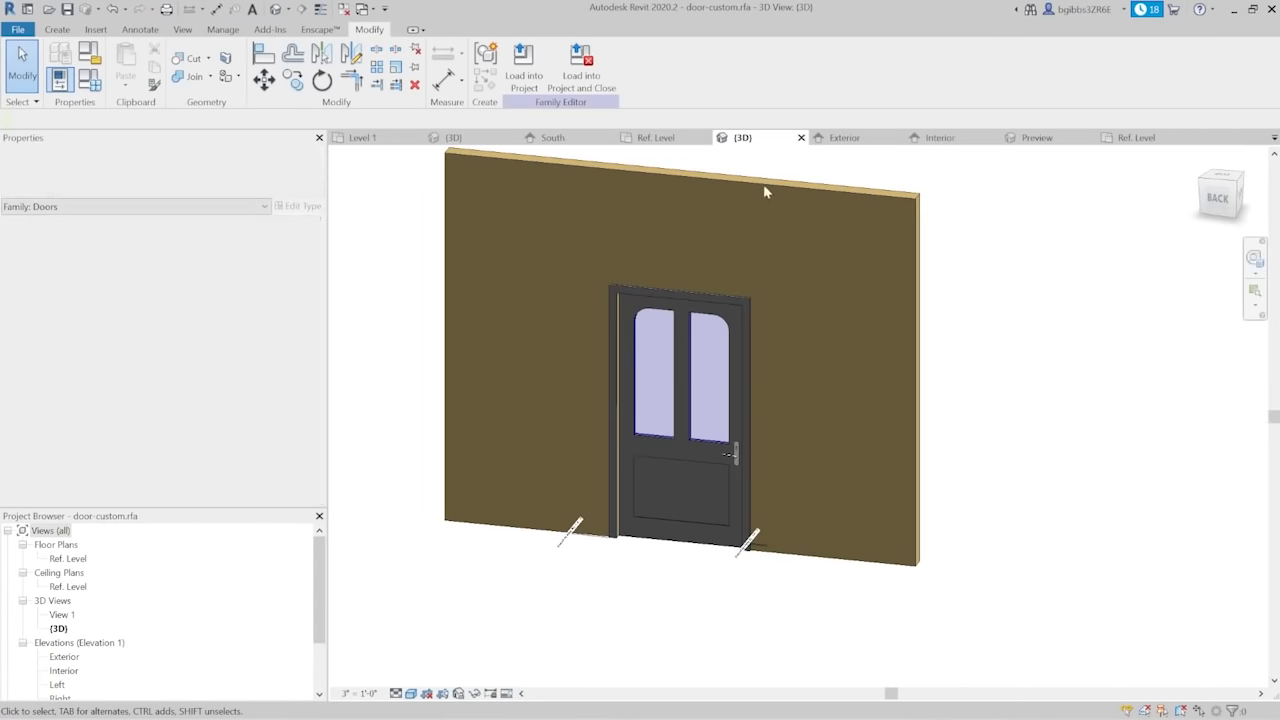
{"action": "middle_click_drag", "start_coordinate": [690, 332], "coordinate": [708, 368]}
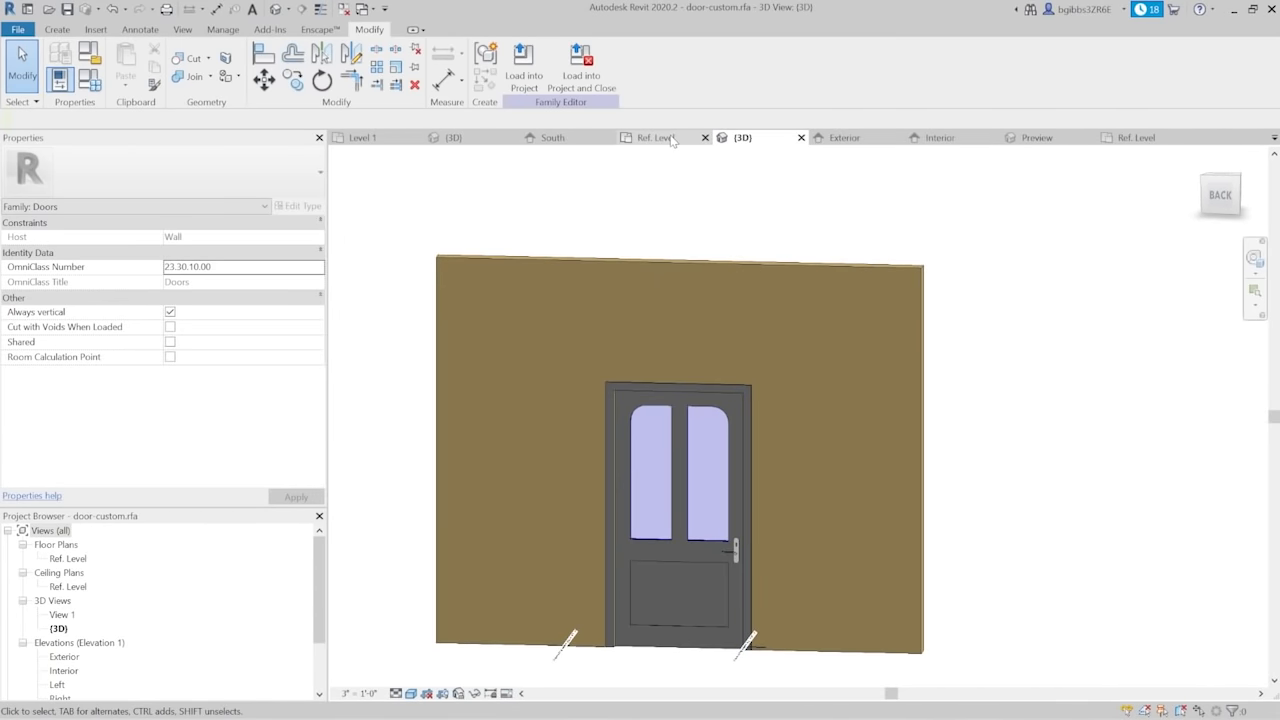
Set the door's Height to 7' in the Exterior elevation and check the door in the 3D view
{"action": "left_click", "coordinate": [862, 142]}
{"action": "scroll", "coordinate": [600, 450], "scroll_direction": "down", "scroll_amount": 3}
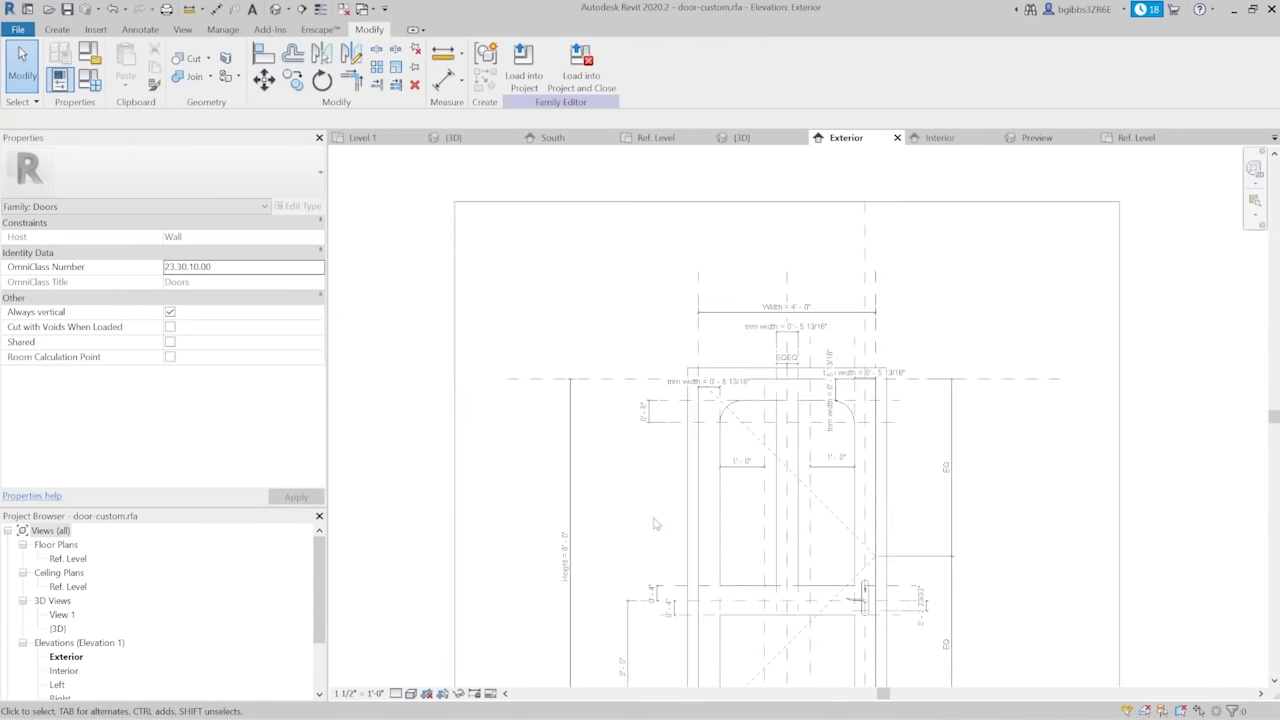
{"action": "left_click", "coordinate": [545, 481]}
{"action": "left_click", "coordinate": [543, 445]}
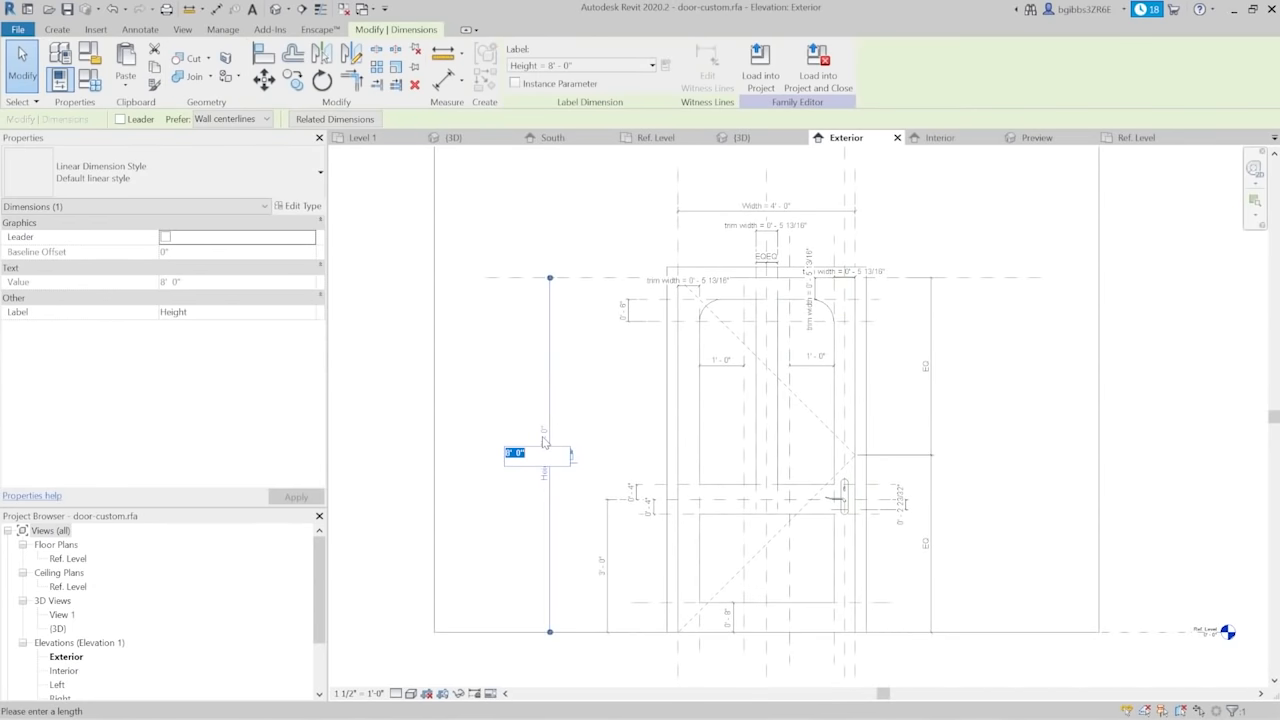
{"action": "type", "text": "7"}
{"action": "key", "text": "Return"}
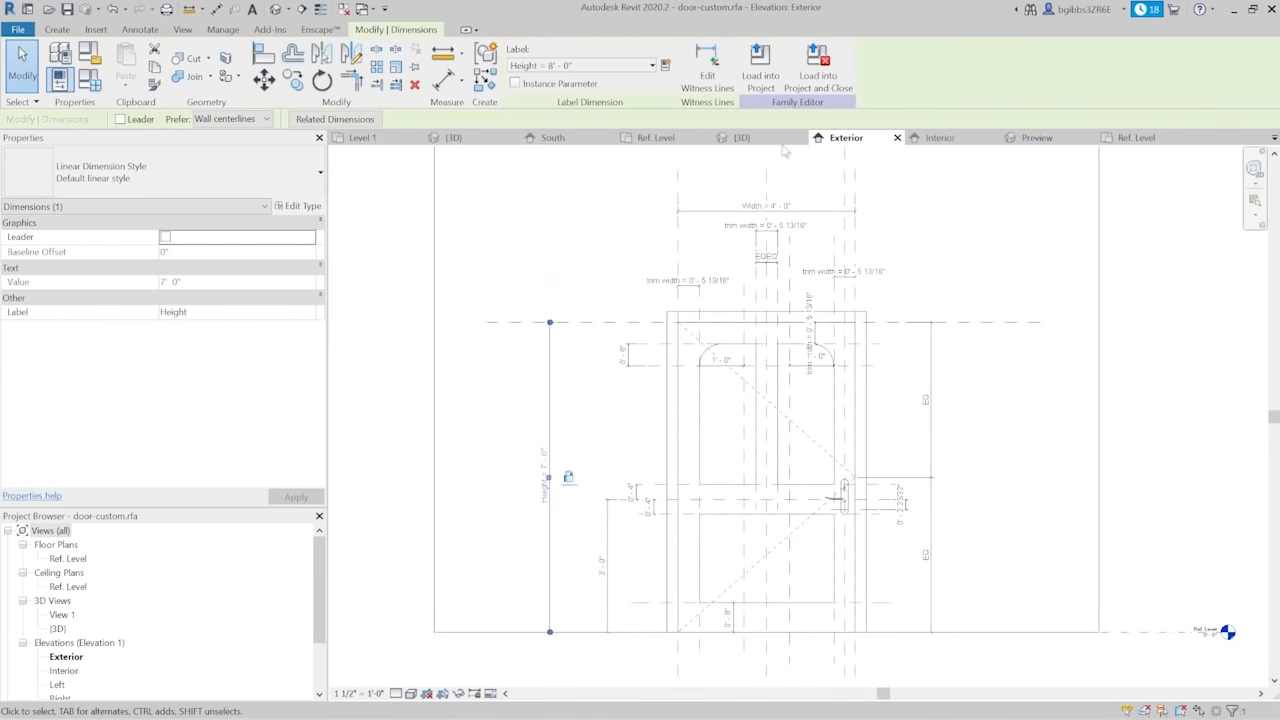
{"action": "left_click", "coordinate": [741, 137]}
{"action": "scroll", "coordinate": [797, 480], "scroll_direction": "up", "scroll_amount": 3}
{"action": "middle_click_drag", "start_coordinate": [797, 480], "coordinate": [630, 362], "text": "shift"}
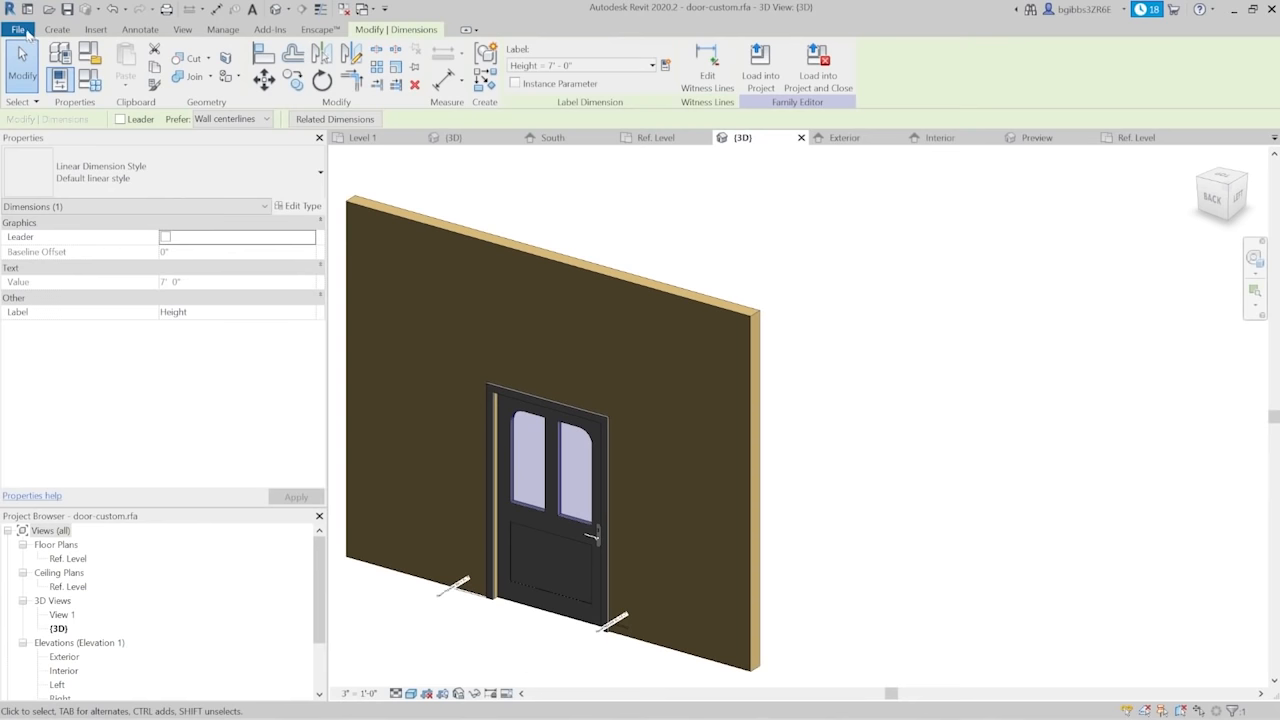
Save the family as a new family file named door-custom-2lite
{"action": "left_click", "coordinate": [20, 30]}
{"action": "mouse_move", "coordinate": [50, 225]}
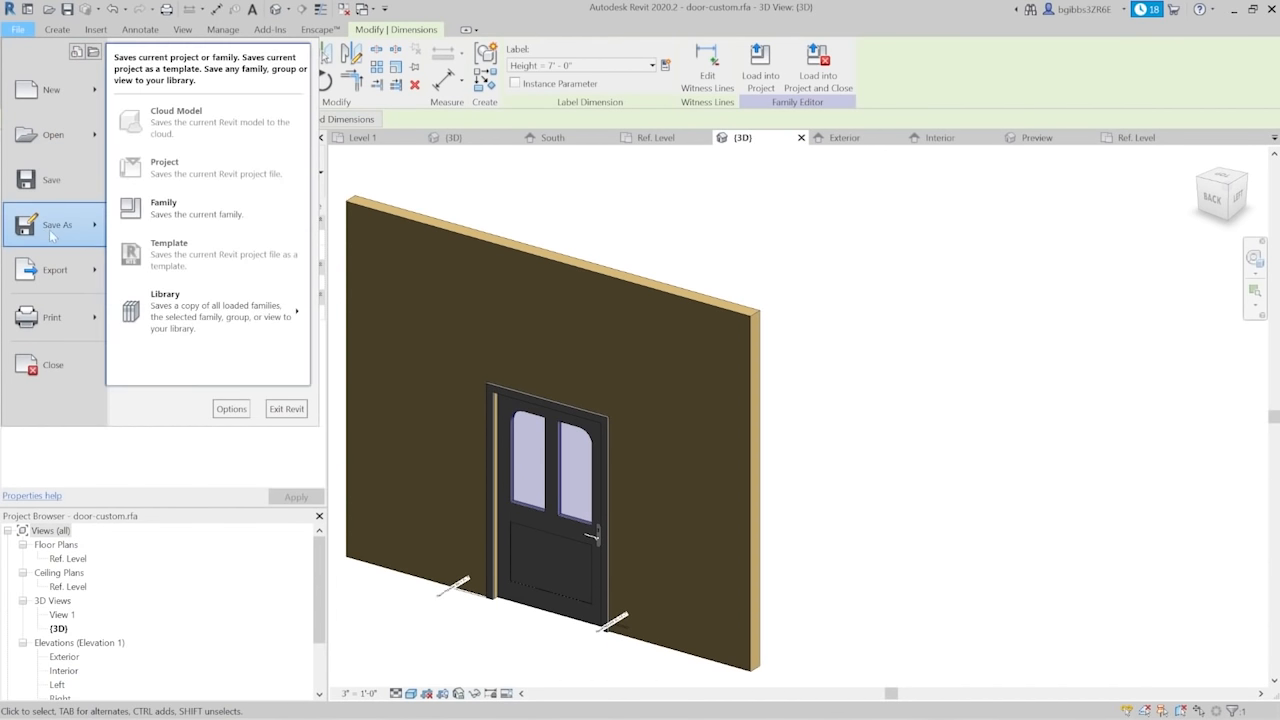
{"action": "left_click", "coordinate": [160, 208]}
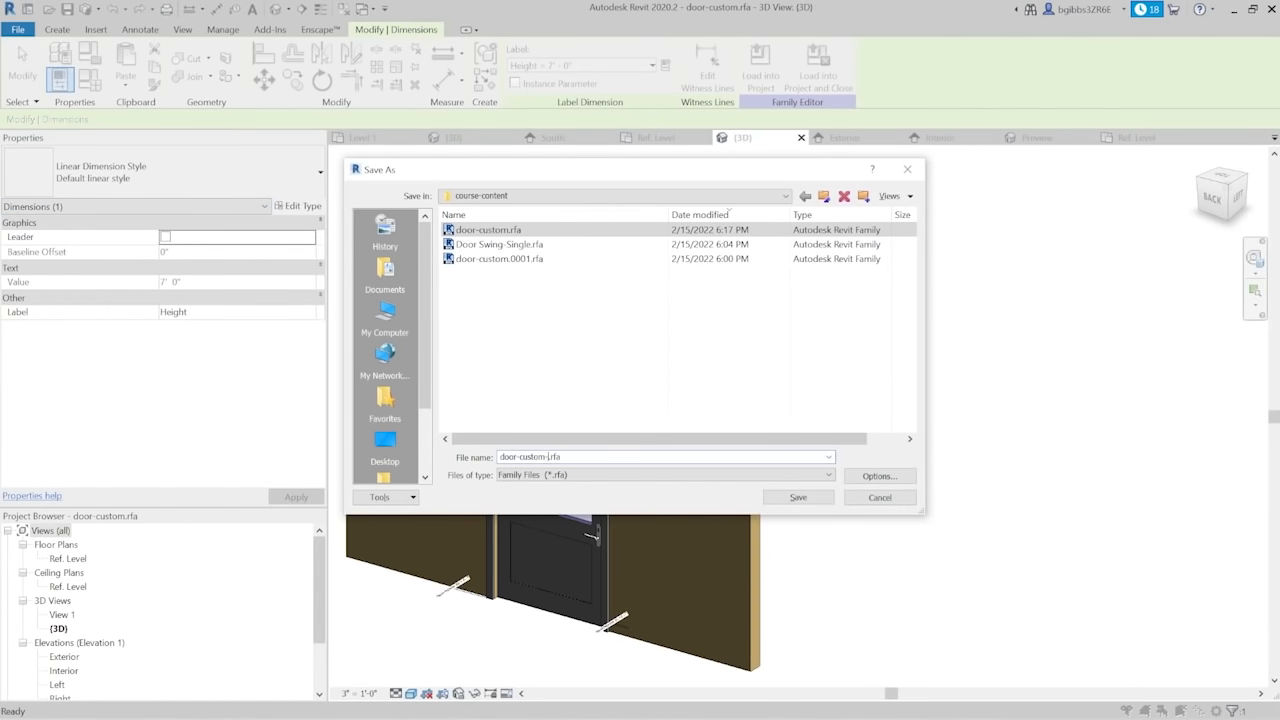
{"action": "key", "text": "Return"}
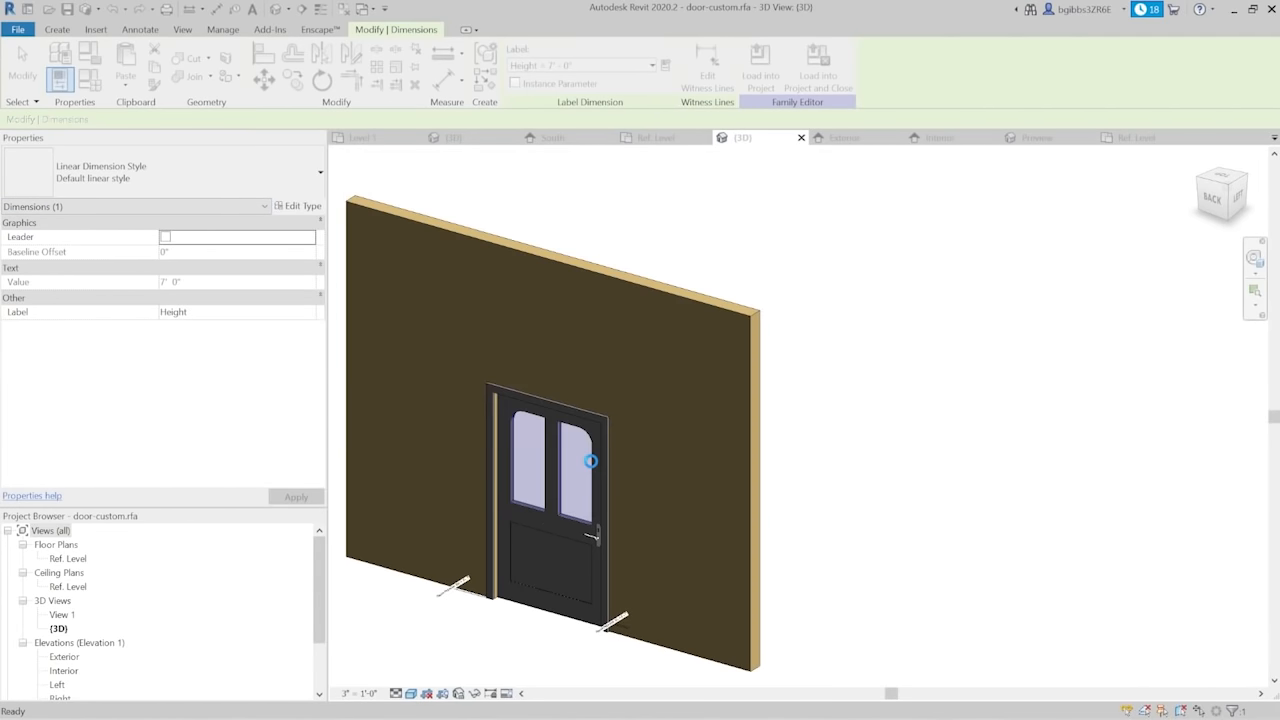
Load the family into the door collection project and place it in the Level 1 wall, 5' 6" center to center left of the existing door
{"action": "key", "text": "Escape"}
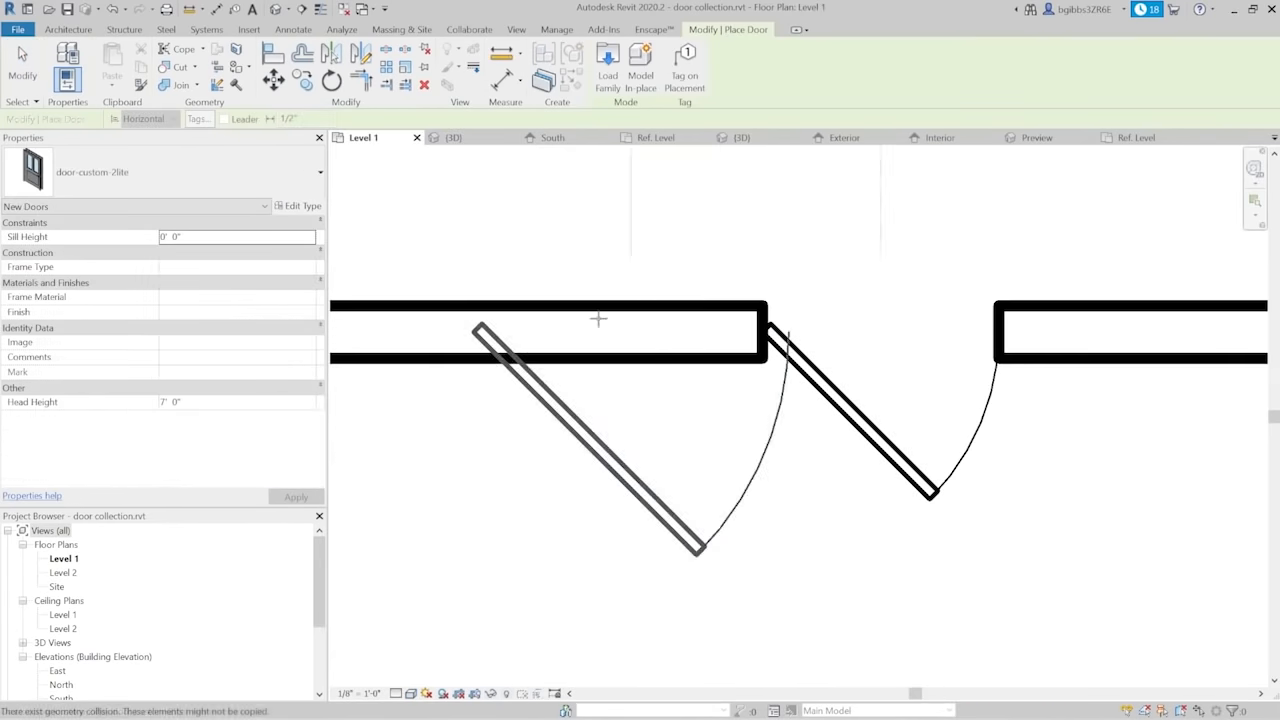
{"action": "scroll", "coordinate": [509, 394], "scroll_direction": "down", "scroll_amount": 4}
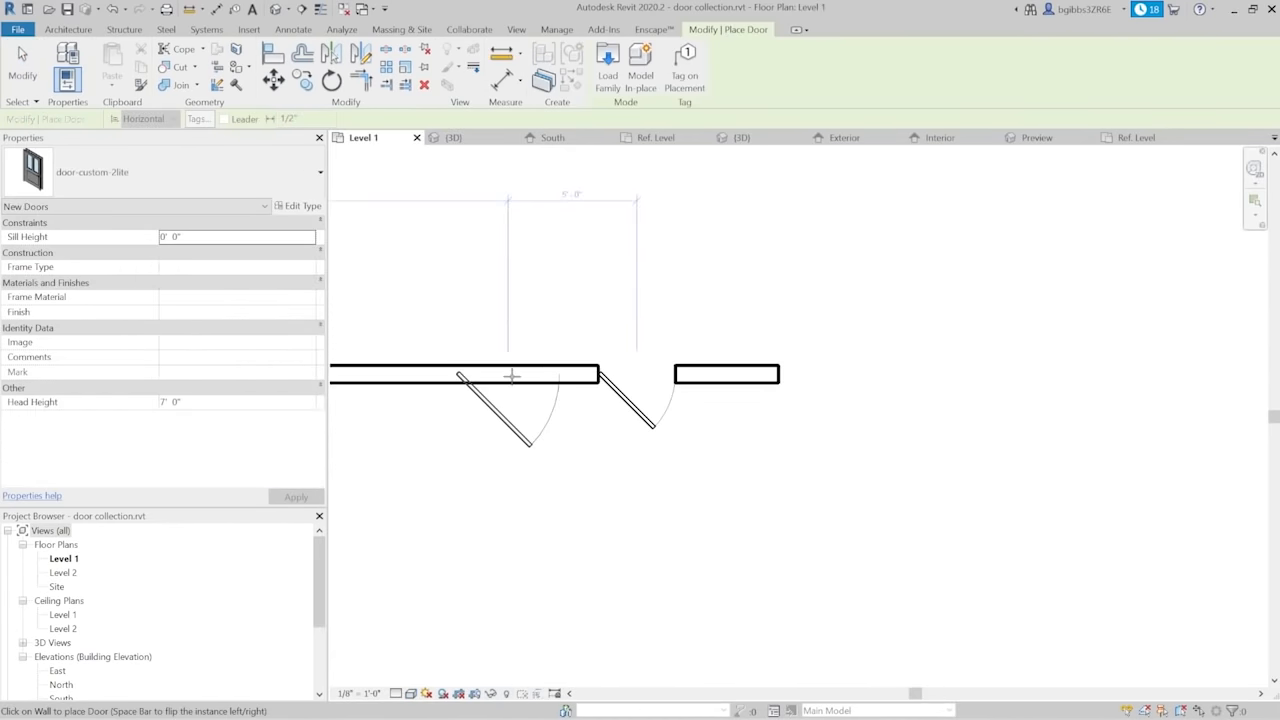
{"action": "left_click", "coordinate": [498, 375]}
{"action": "key", "text": "Escape"}
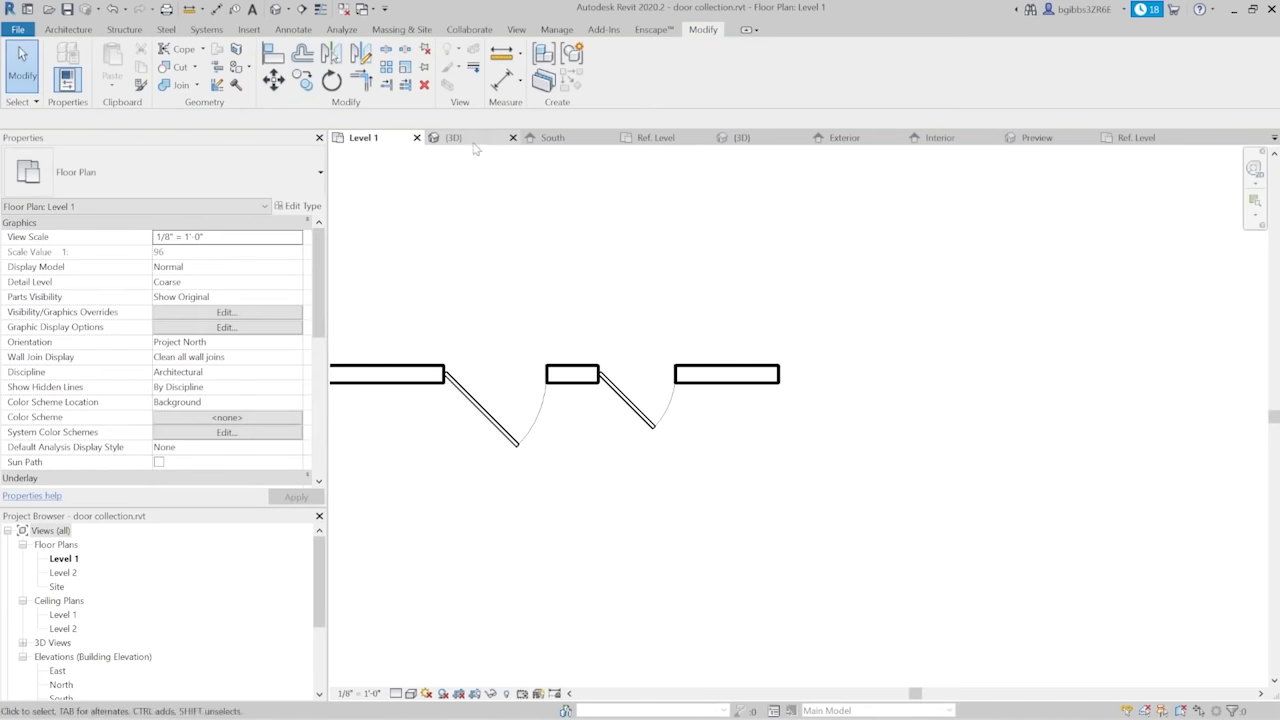
Examine the newly placed two-pane door beside the single-pane door in the project's 3D view
{"action": "left_click", "coordinate": [470, 138]}
{"action": "scroll", "coordinate": [660, 438], "scroll_direction": "down", "scroll_amount": 3}
{"action": "scroll", "coordinate": [610, 460], "scroll_direction": "up", "scroll_amount": 5}
{"action": "scroll", "coordinate": [605, 463], "scroll_direction": "down", "scroll_amount": 3}
{"action": "scroll", "coordinate": [517, 394], "scroll_direction": "down", "scroll_amount": 4}
{"action": "middle_click_drag", "start_coordinate": [791, 449], "coordinate": [691, 549], "text": "shift"}
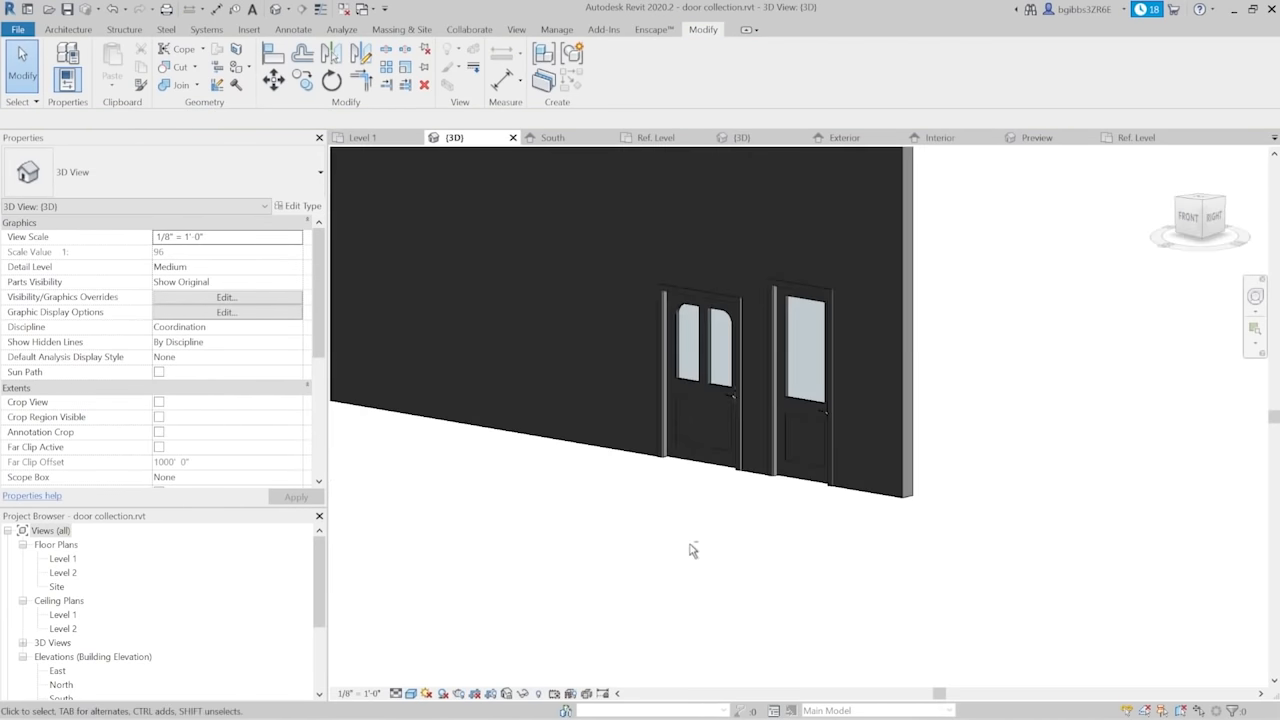
{"action": "scroll", "coordinate": [789, 258], "scroll_direction": "up", "scroll_amount": 3}
{"action": "left_click", "coordinate": [578, 335]}
{"action": "scroll", "coordinate": [560, 280], "scroll_direction": "down", "scroll_amount": 2}
{"action": "middle_click_drag", "start_coordinate": [560, 280], "coordinate": [744, 195], "text": "shift"}
{"action": "middle_click_drag", "start_coordinate": [606, 404], "coordinate": [708, 404]}
{"action": "middle_click_drag", "start_coordinate": [708, 404], "coordinate": [748, 409], "text": "shift"}
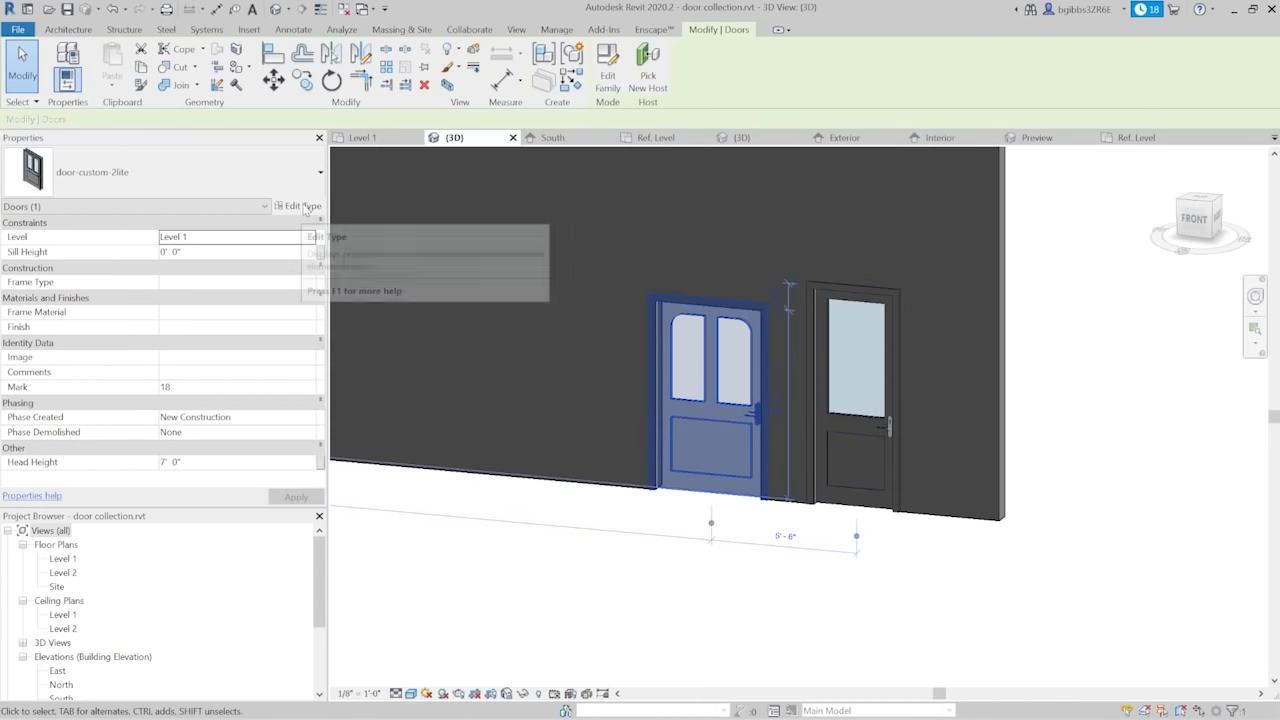
Check the single-pane door's type dimensions, and set the two-pane door type's Height to 8' and Width to 3'
{"action": "left_click", "coordinate": [856, 357]}
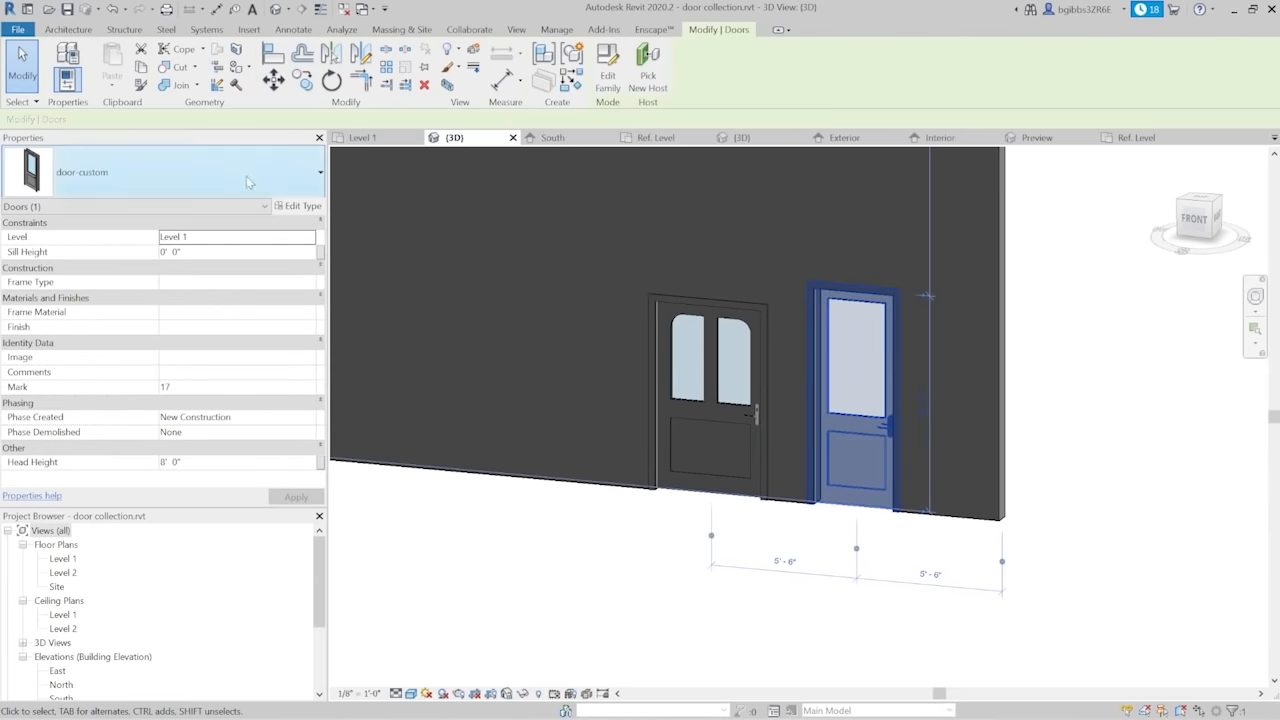
{"action": "left_click", "coordinate": [298, 205]}
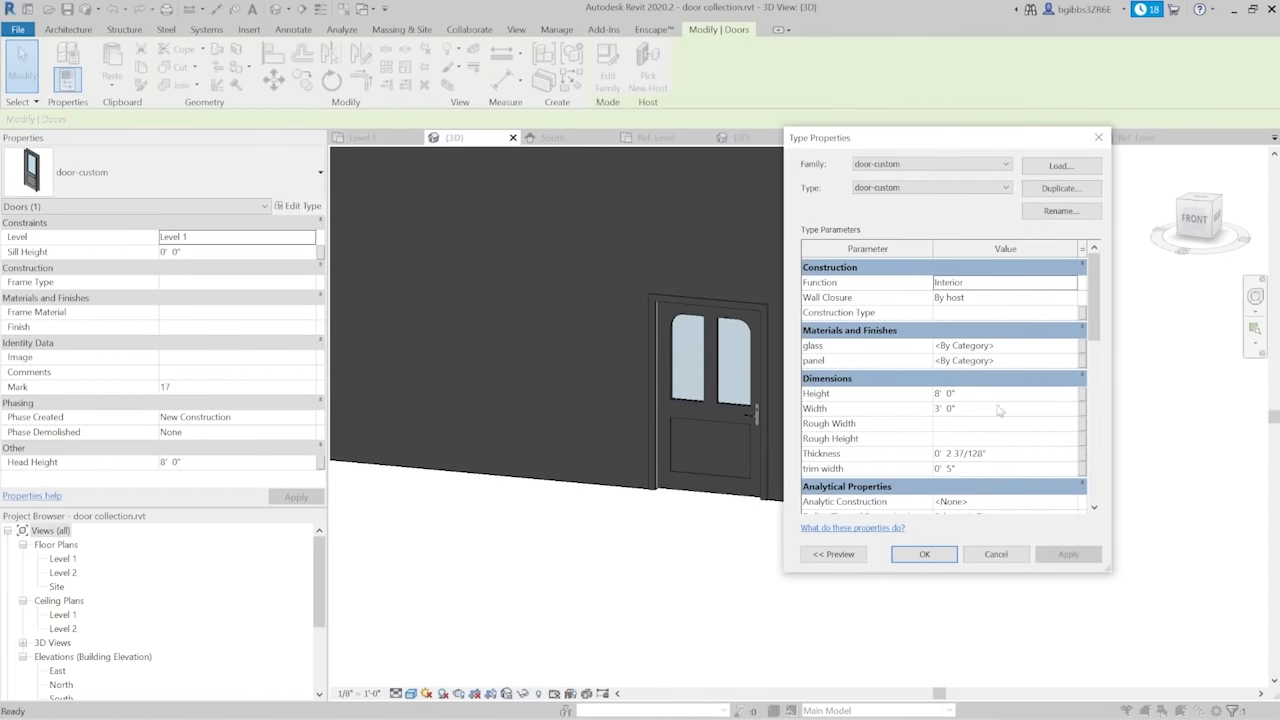
{"action": "key", "text": "Escape"}
{"action": "left_click", "coordinate": [764, 347]}
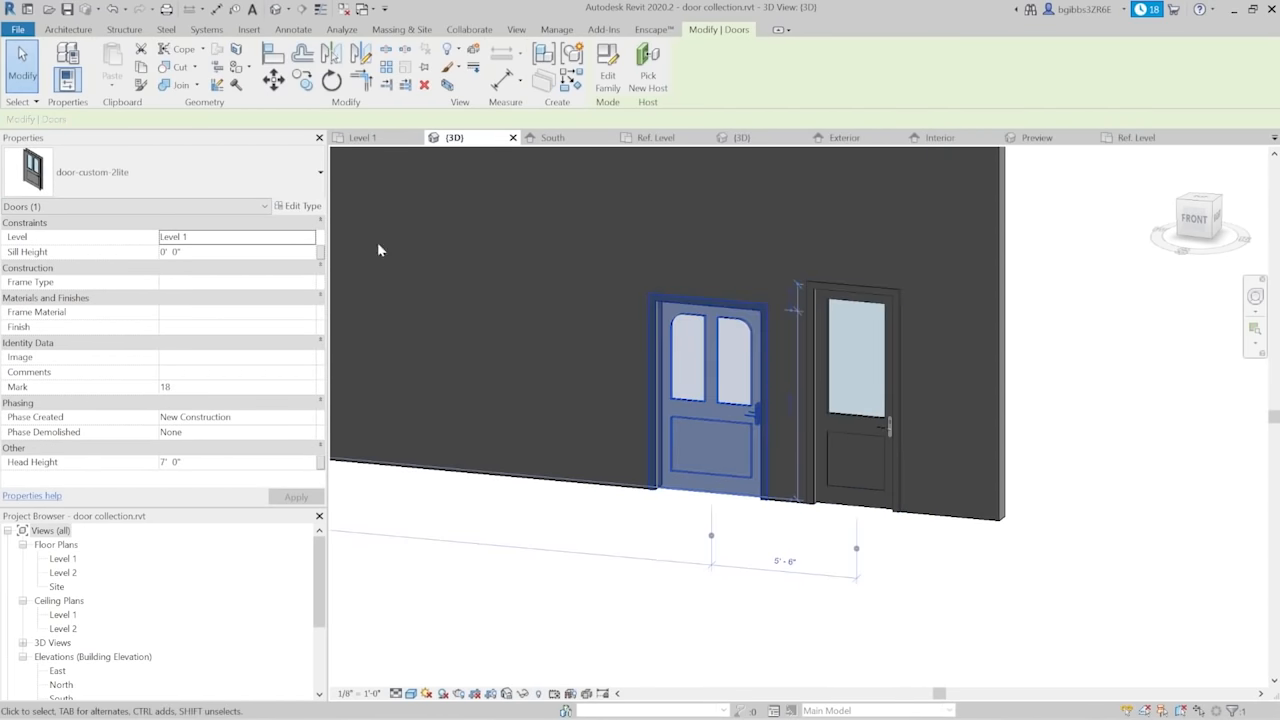
{"action": "left_click", "coordinate": [293, 207]}
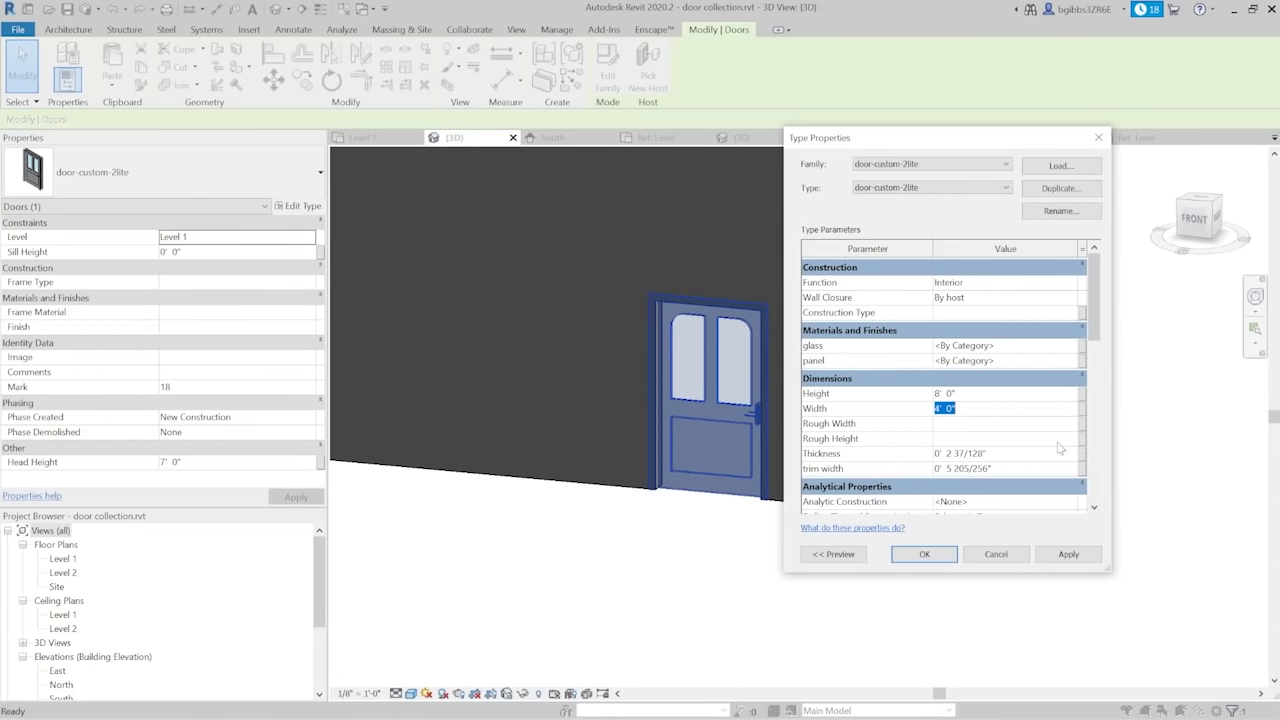
{"action": "left_click", "coordinate": [924, 554]}
{"action": "left_click", "coordinate": [832, 569]}
Assign the Door - Panel material to the panel parameter of the two-pane door's type
{"action": "scroll", "coordinate": [768, 296], "scroll_direction": "up", "scroll_amount": 3}
{"action": "middle_click_drag", "start_coordinate": [714, 325], "coordinate": [880, 365], "text": "shift"}
{"action": "middle_click_drag", "start_coordinate": [940, 410], "coordinate": [629, 428], "text": "shift"}
{"action": "scroll", "coordinate": [891, 443], "scroll_direction": "down", "scroll_amount": 4}
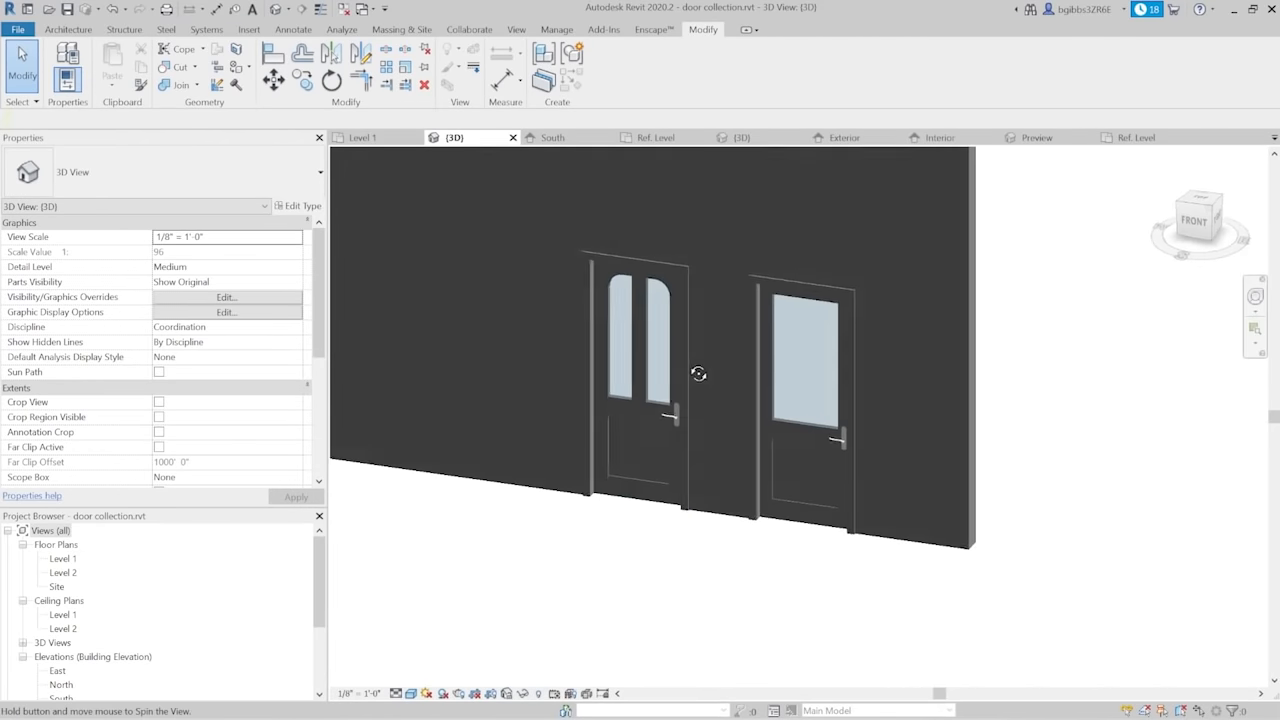
{"action": "middle_click_drag", "start_coordinate": [697, 360], "coordinate": [816, 362], "text": "shift"}
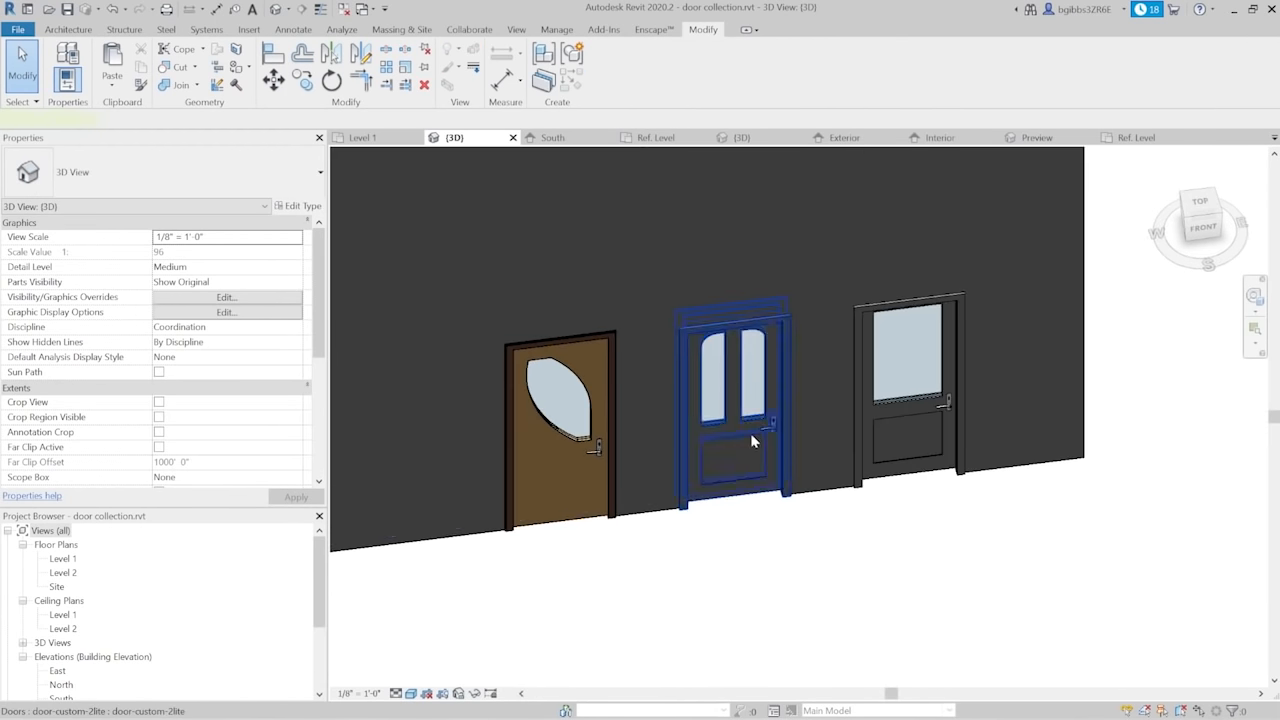
{"action": "left_click", "coordinate": [752, 441]}
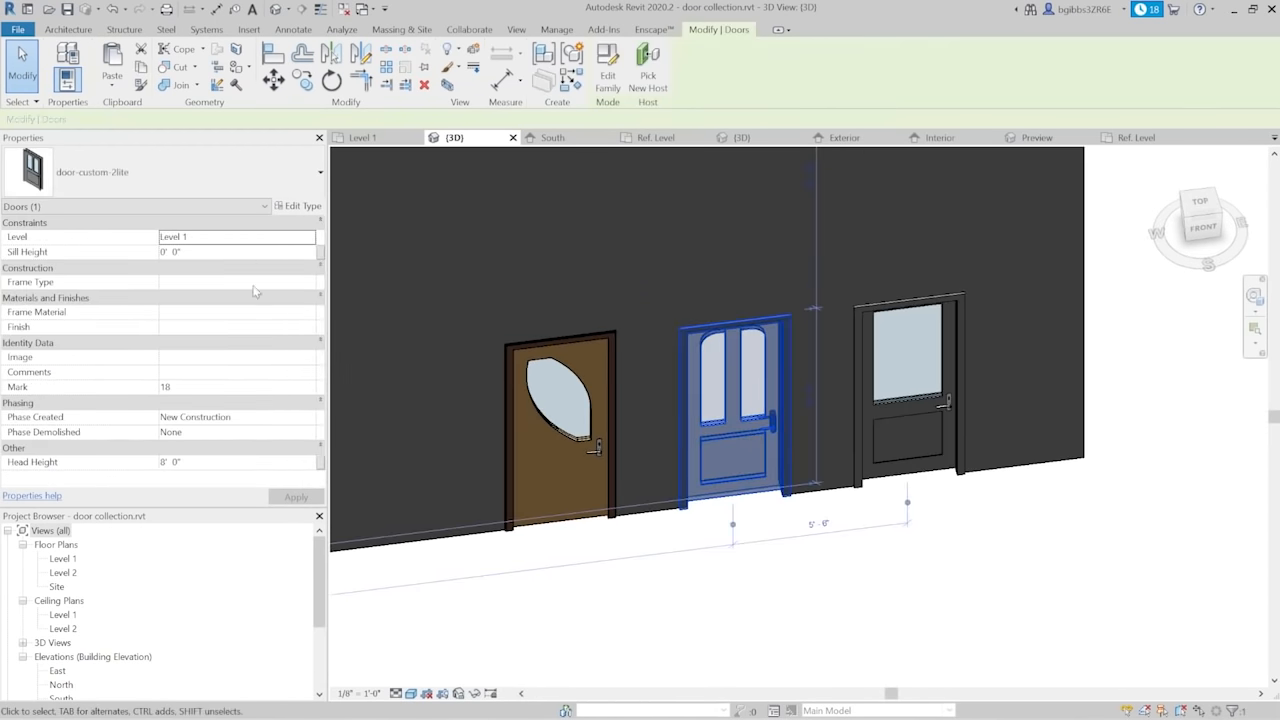
{"action": "left_click", "coordinate": [296, 205]}
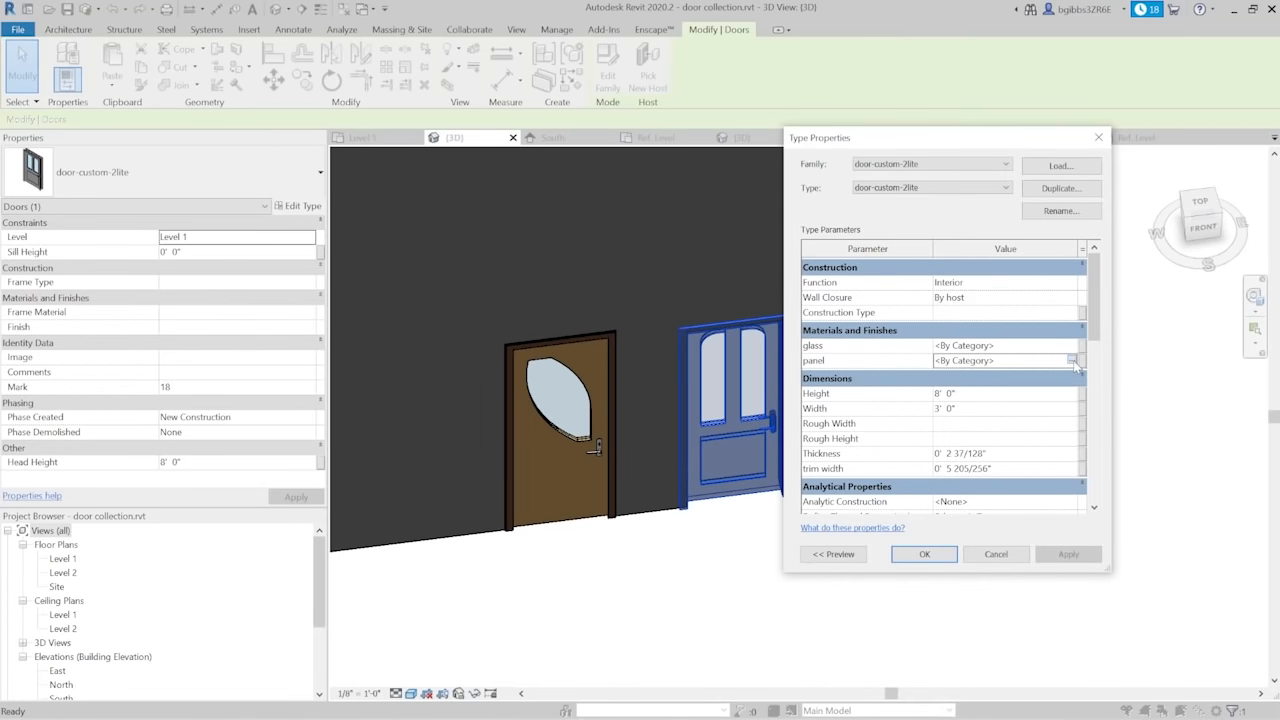
{"action": "left_click", "coordinate": [1073, 361]}
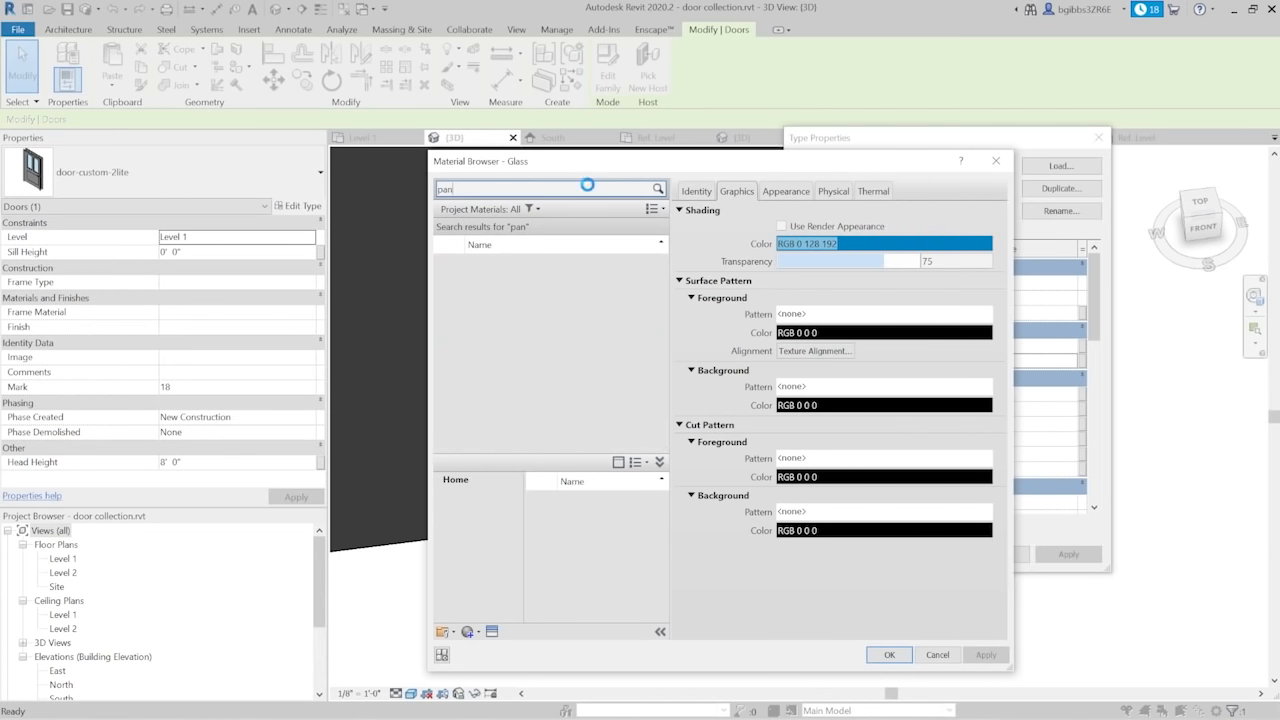
{"action": "left_click", "coordinate": [520, 270]}
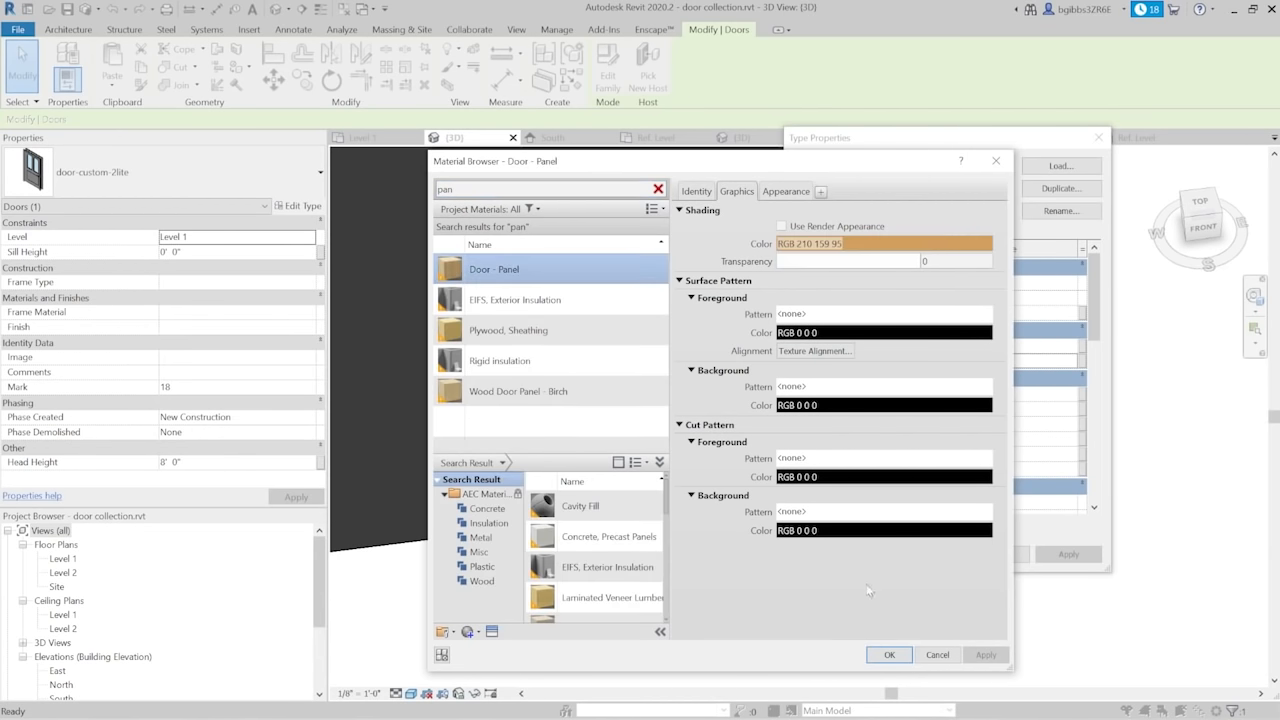
{"action": "left_click", "coordinate": [889, 655]}
{"action": "left_click", "coordinate": [921, 554]}
{"action": "left_click", "coordinate": [918, 580]}
{"action": "left_click", "coordinate": [776, 374]}
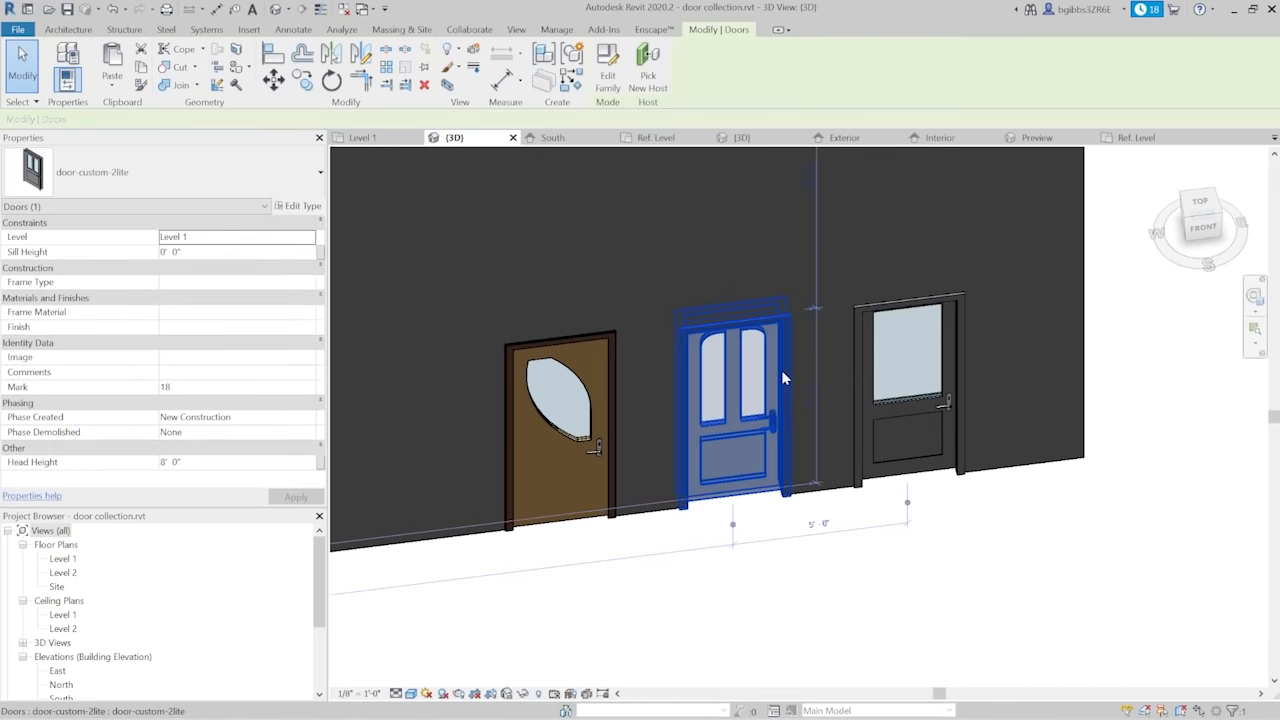
Open the type properties of the single-pane door in the project's 3D view
{"action": "scroll", "coordinate": [781, 370], "scroll_direction": "up", "scroll_amount": 1}
{"action": "left_click", "coordinate": [909, 394]}
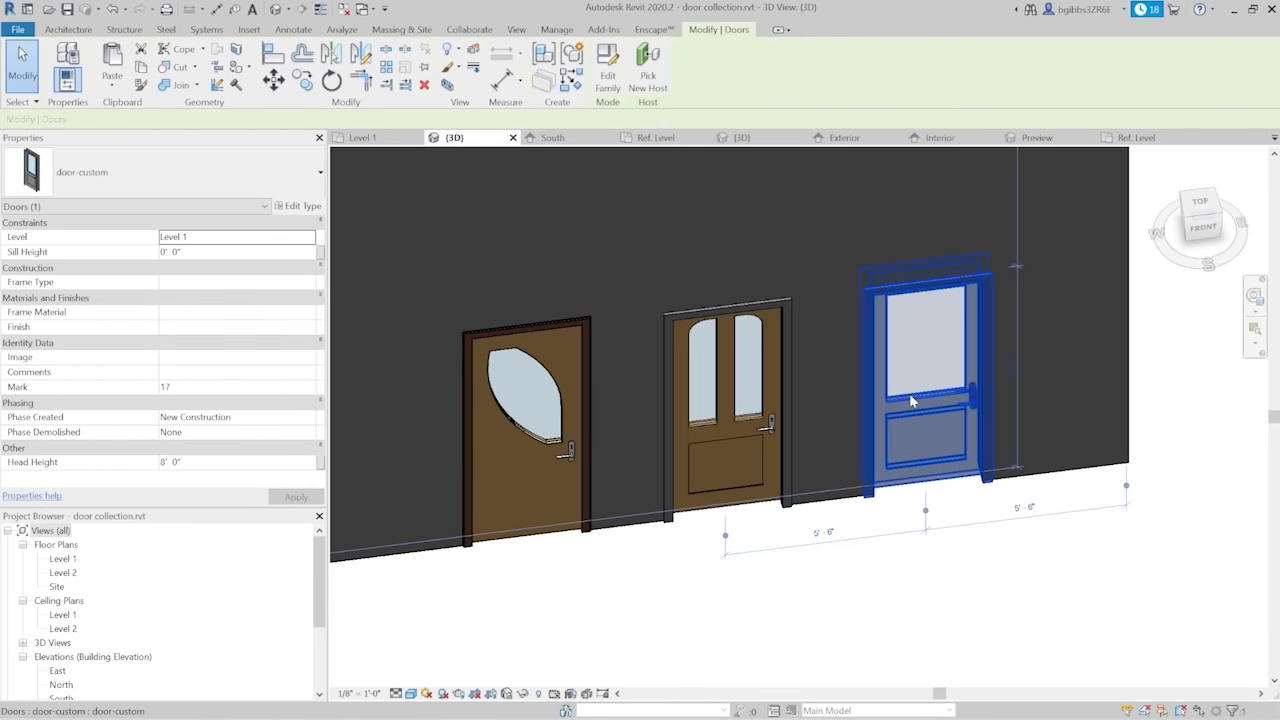
{"action": "scroll", "coordinate": [909, 394], "scroll_direction": "down", "scroll_amount": 1}
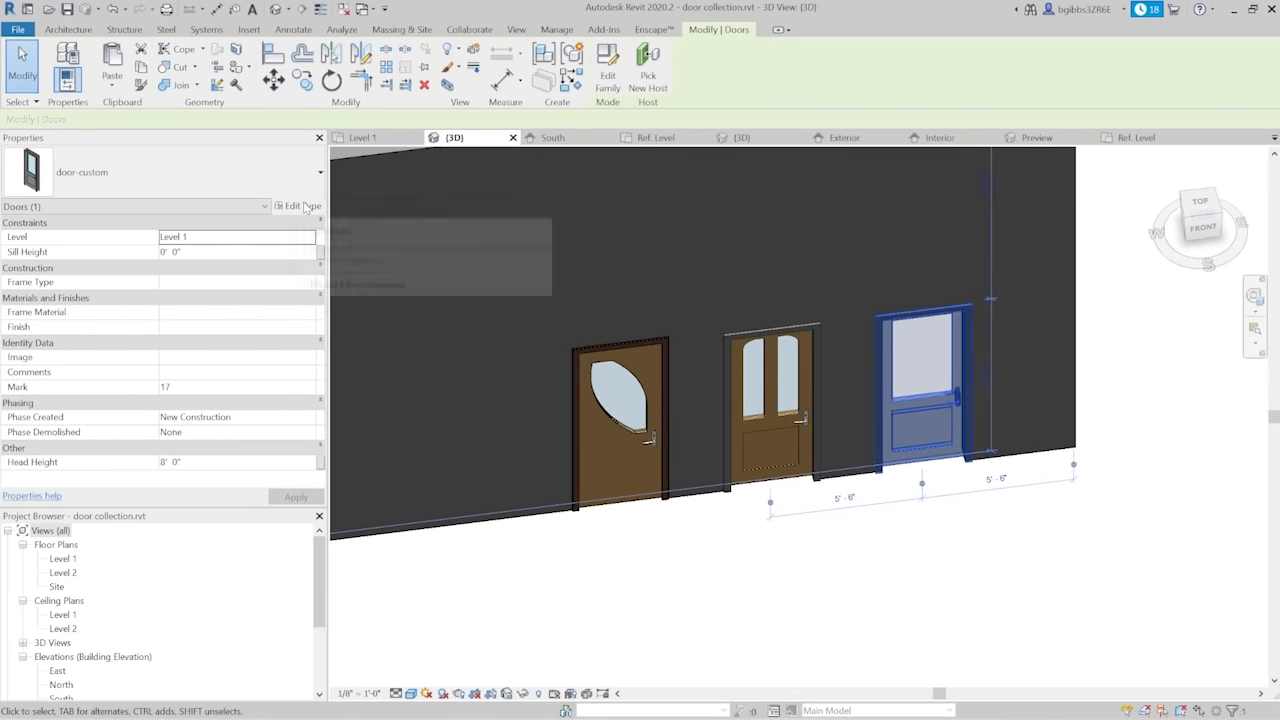
{"action": "left_click", "coordinate": [305, 207]}
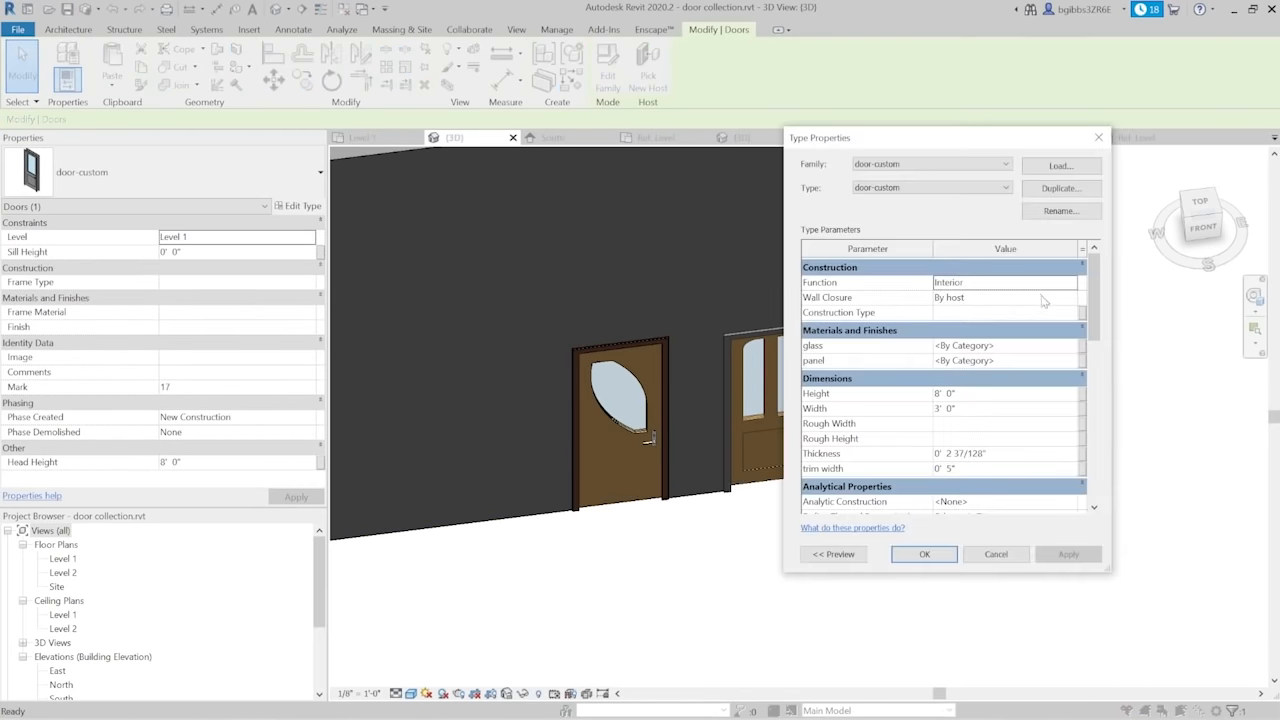
{"action": "left_click", "coordinate": [1080, 361]}
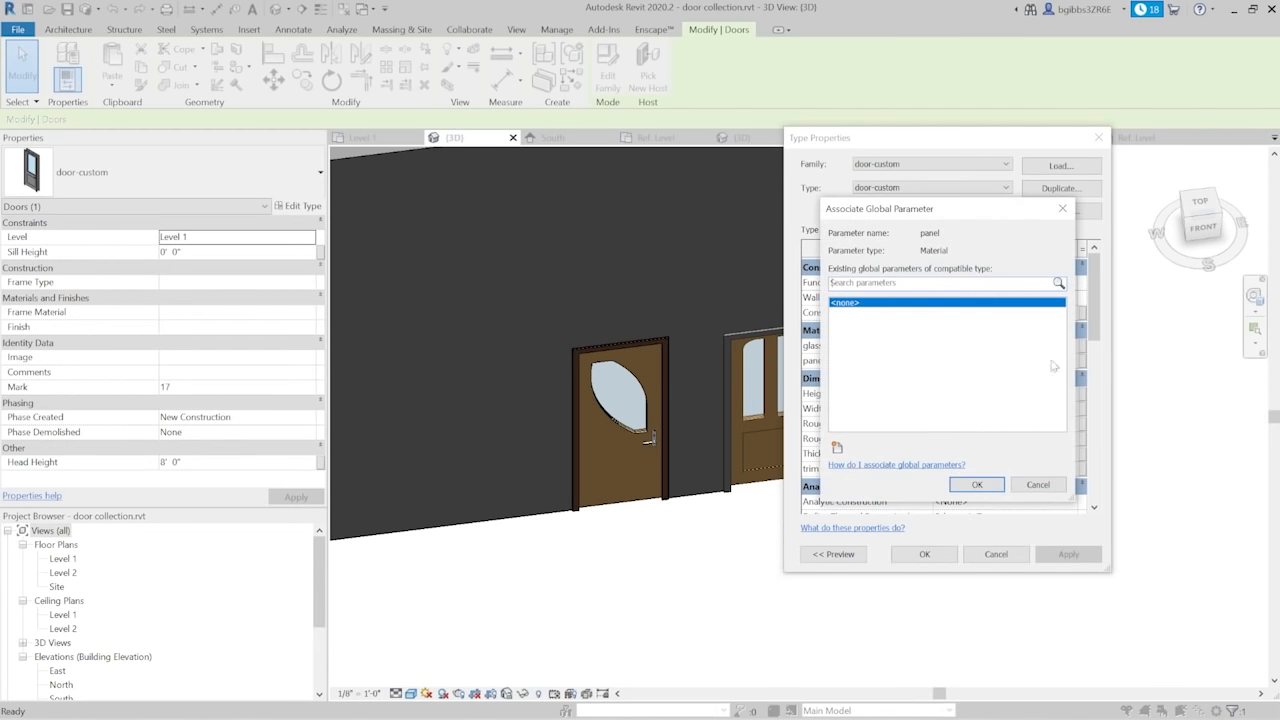
{"action": "left_click", "coordinate": [933, 284]}
{"action": "type", "text": "panel"}
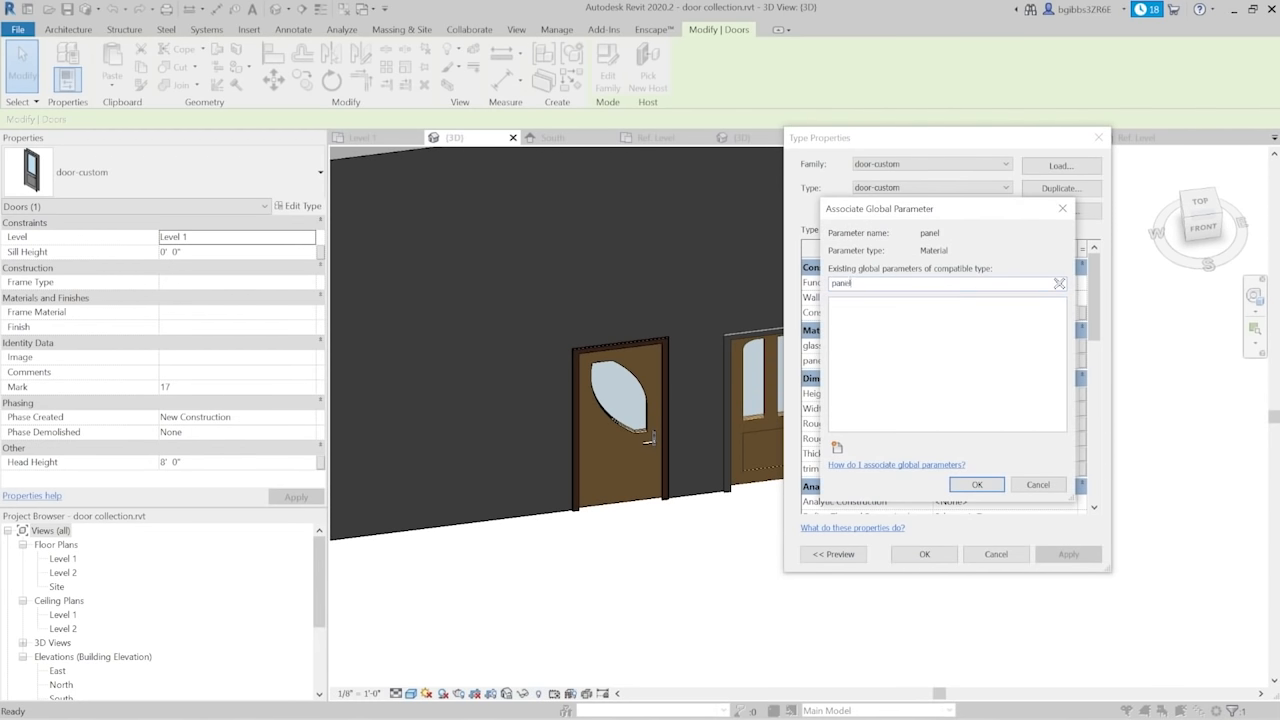
{"action": "key", "text": "Escape"}
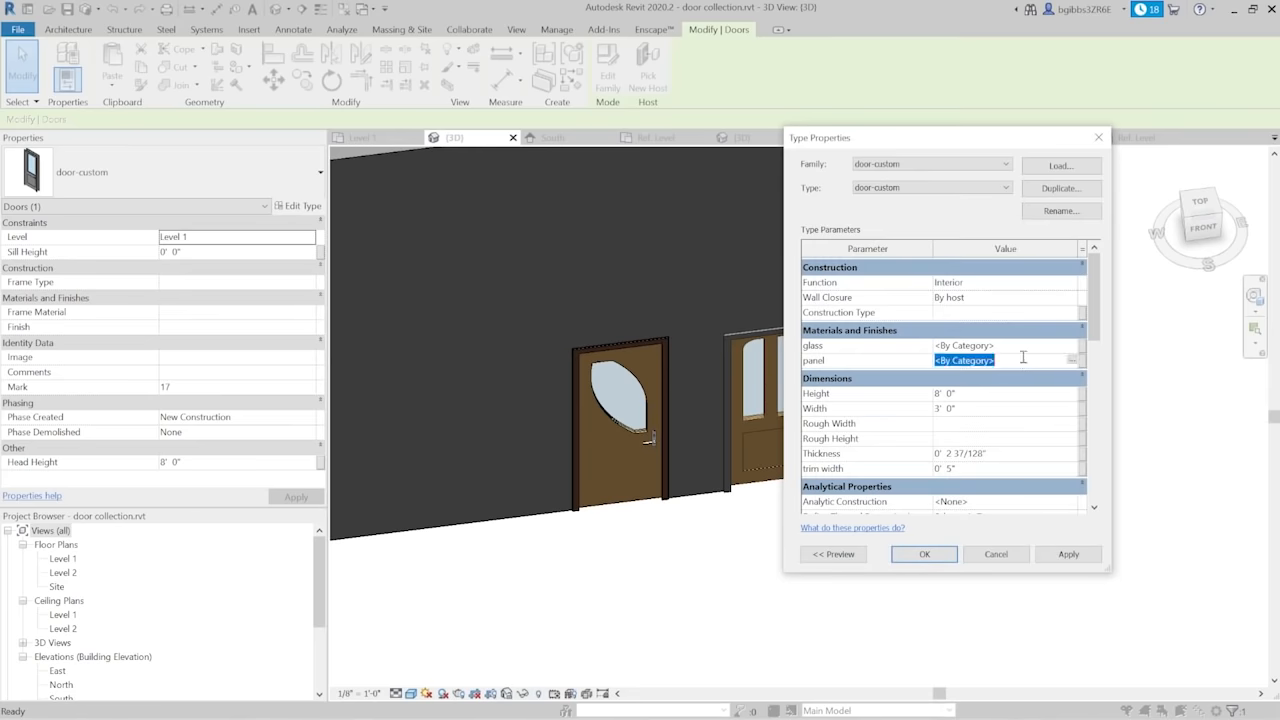
Assign the Door - Panel material to the panel parameter of the single-pane door's type
{"action": "left_click", "coordinate": [1071, 360]}
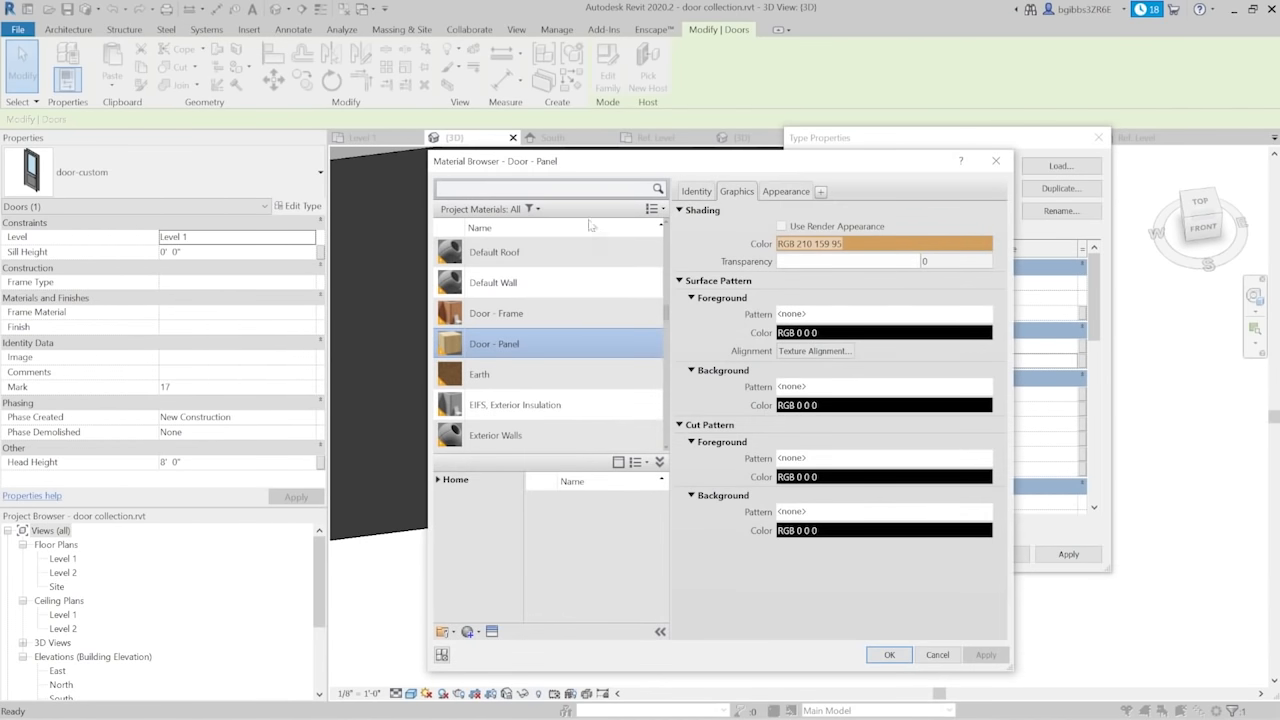
{"action": "left_click", "coordinate": [889, 655]}
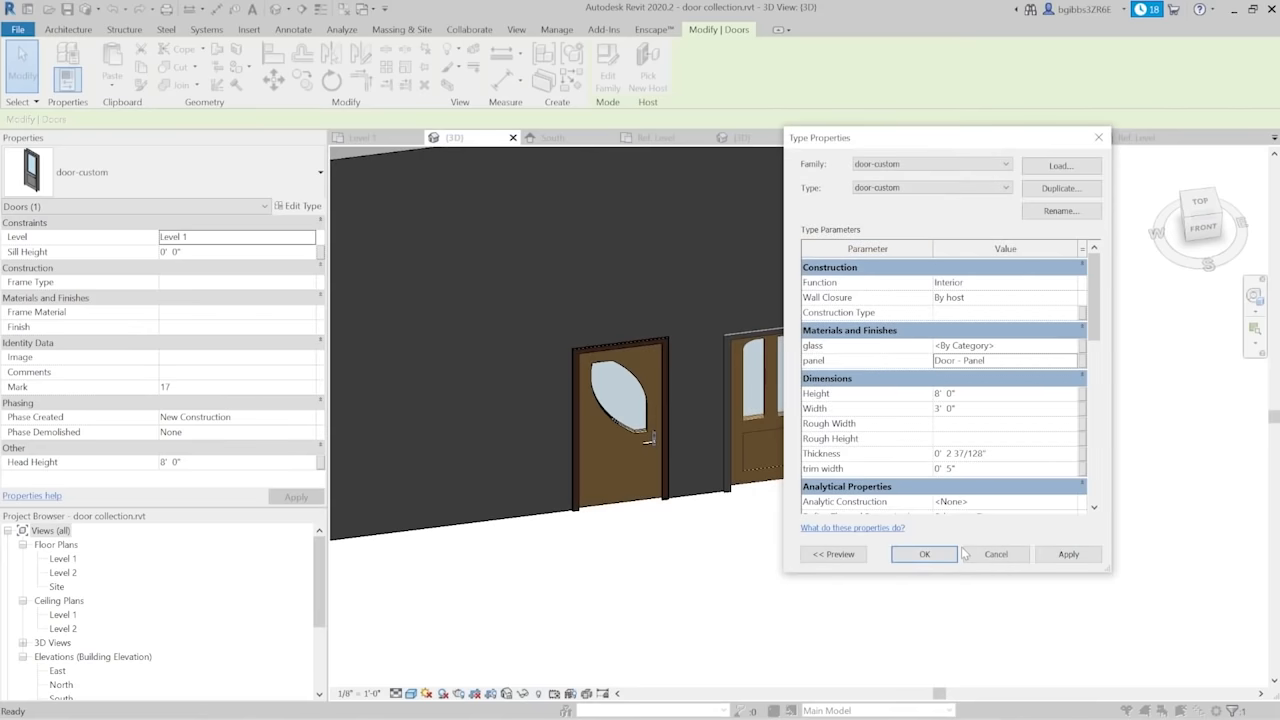
{"action": "left_click", "coordinate": [925, 554]}
{"action": "key", "text": "Escape"}
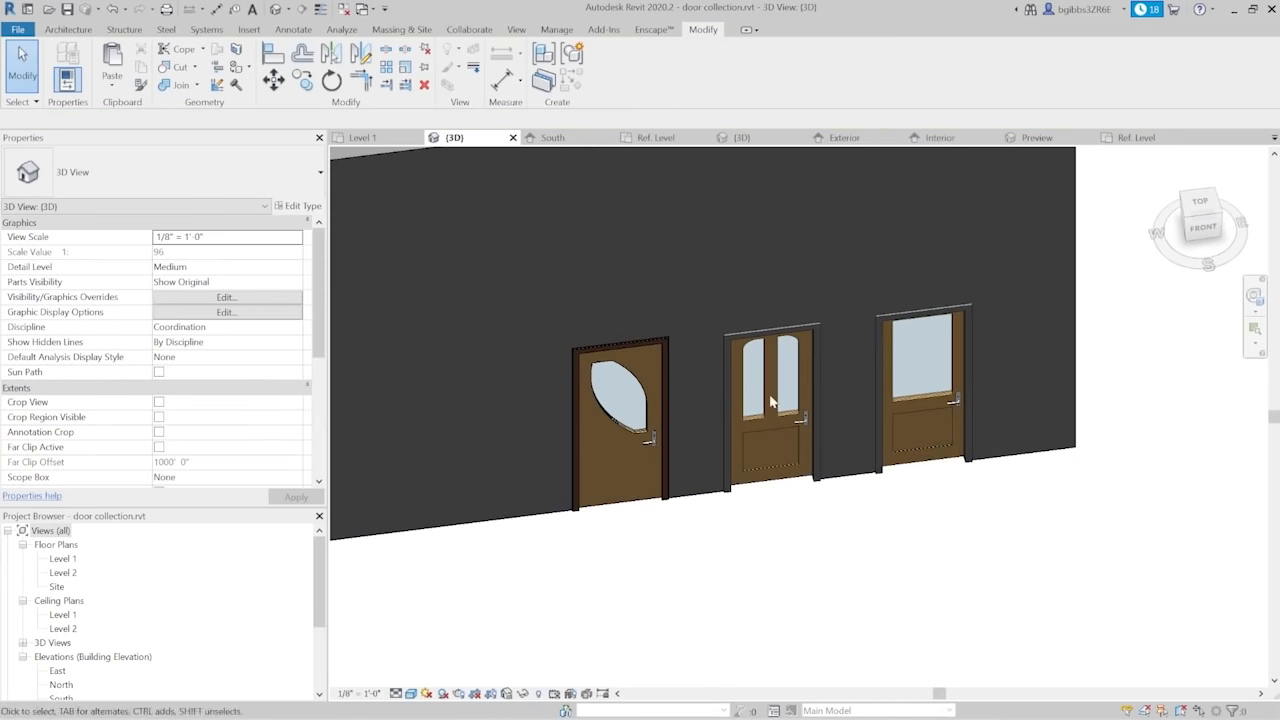
Open the two-pane door's family for editing and show its 3D view
{"action": "scroll", "coordinate": [790, 360], "scroll_direction": "up", "scroll_amount": 2}
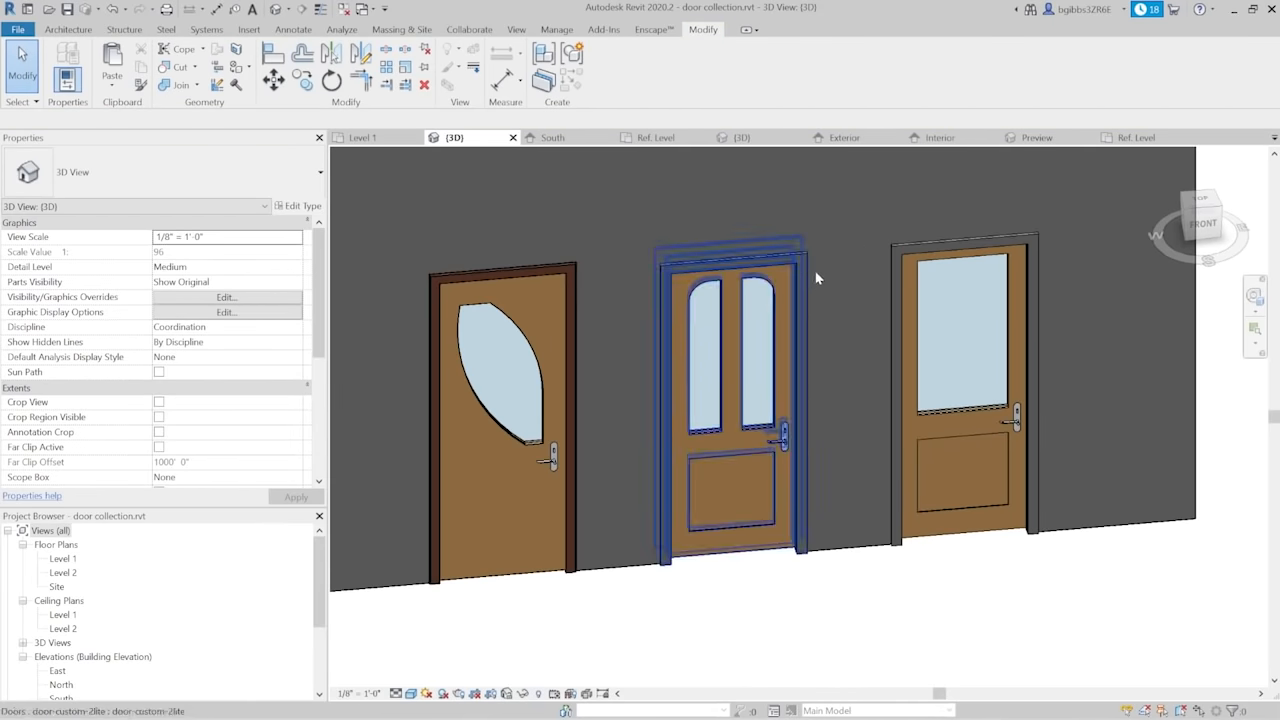
{"action": "scroll", "coordinate": [830, 262], "scroll_direction": "up", "scroll_amount": 2}
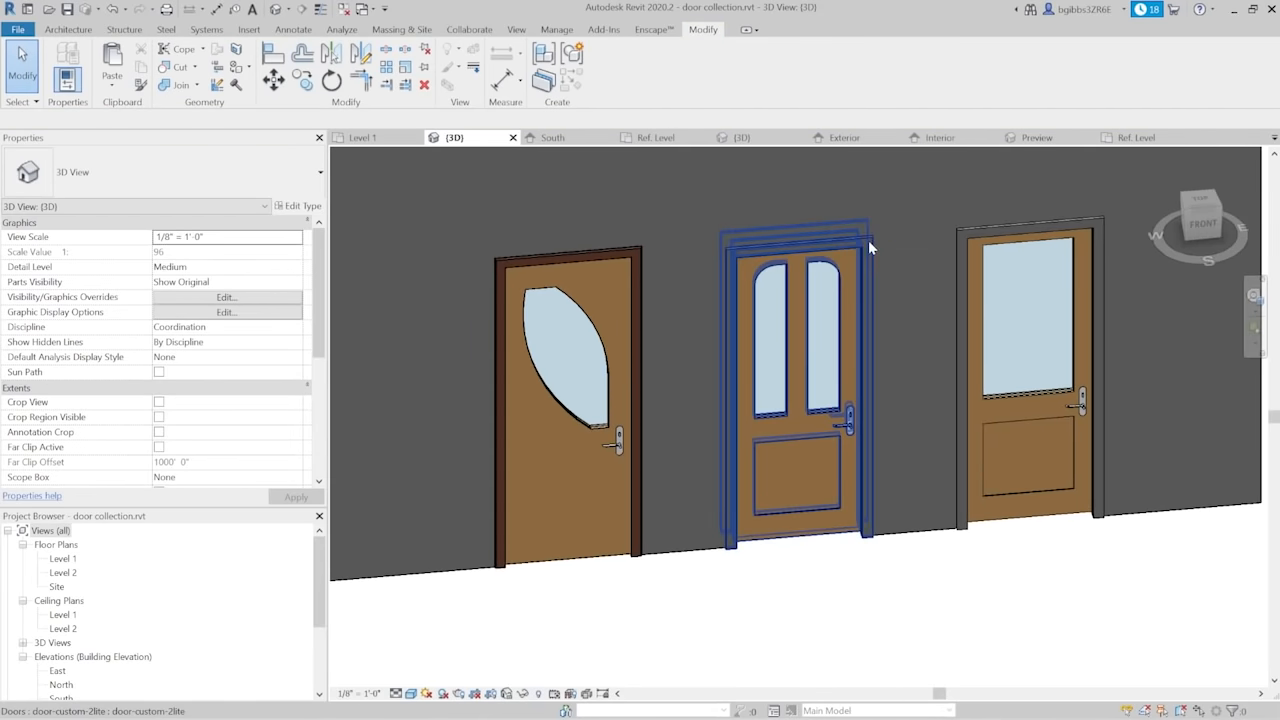
{"action": "double_click", "coordinate": [868, 241]}
{"action": "scroll", "coordinate": [688, 427], "scroll_direction": "down", "scroll_amount": 2}
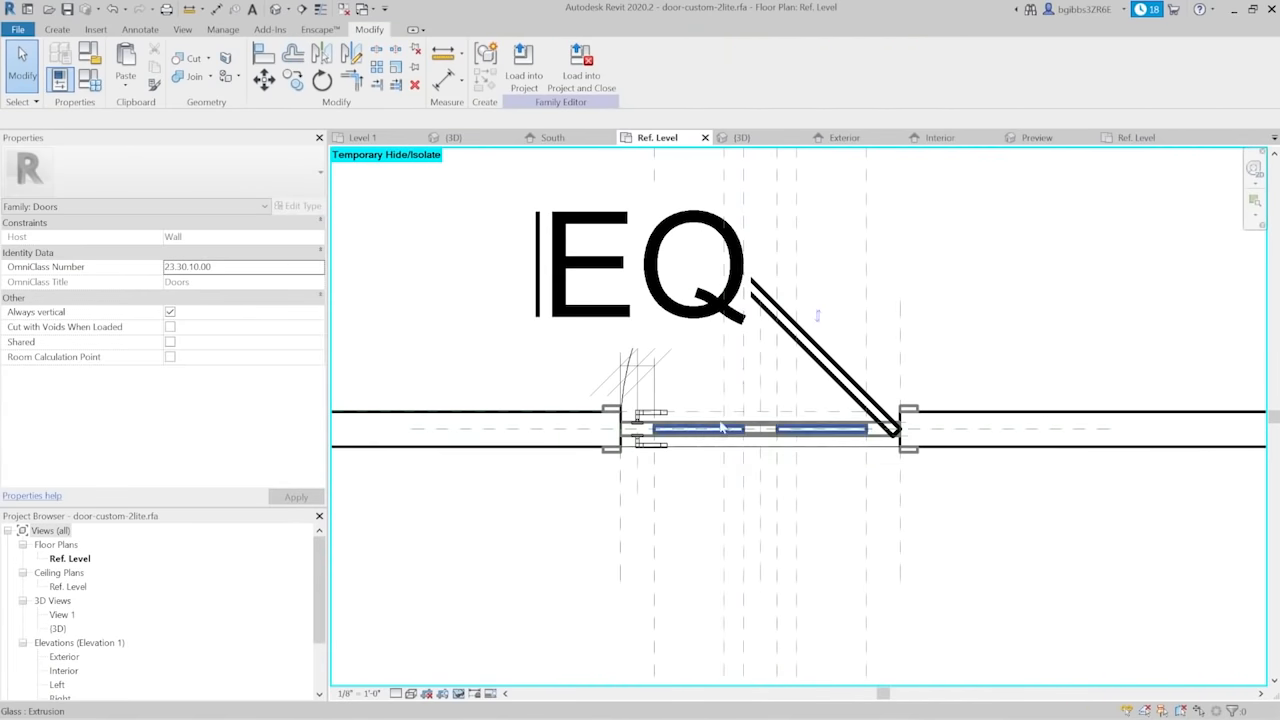
{"action": "left_click", "coordinate": [480, 141]}
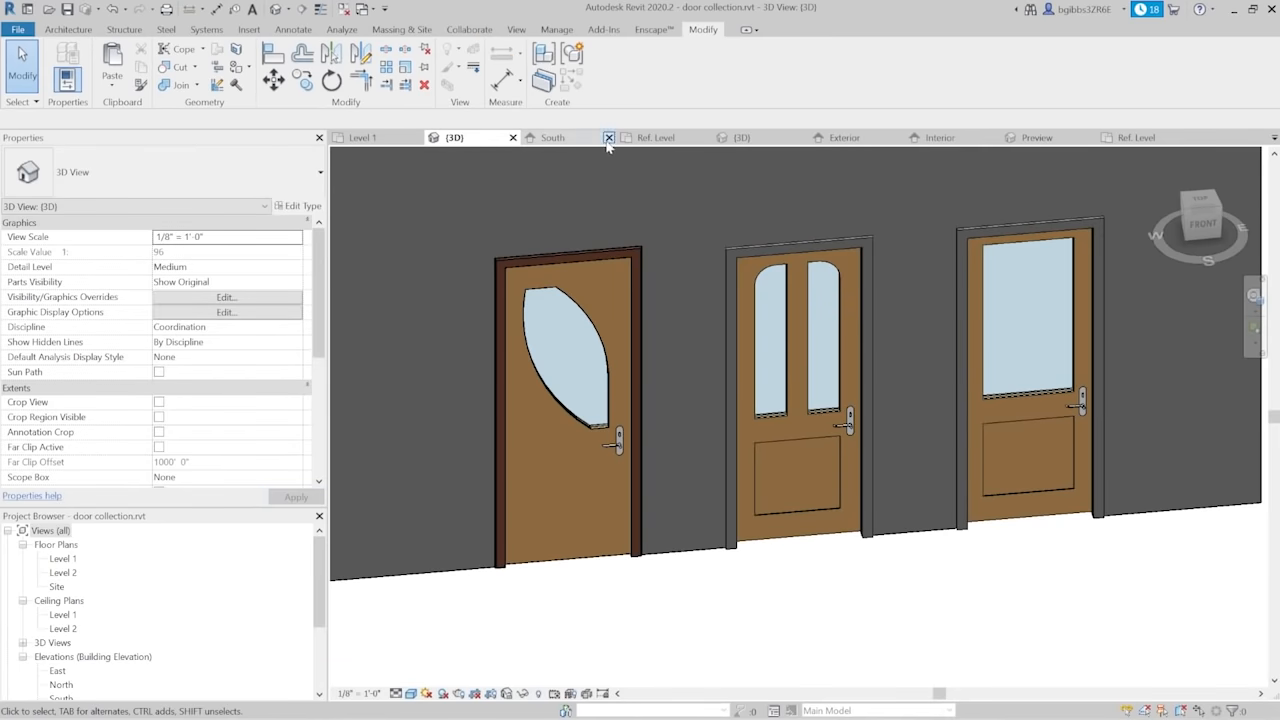
{"action": "left_click", "coordinate": [752, 140]}
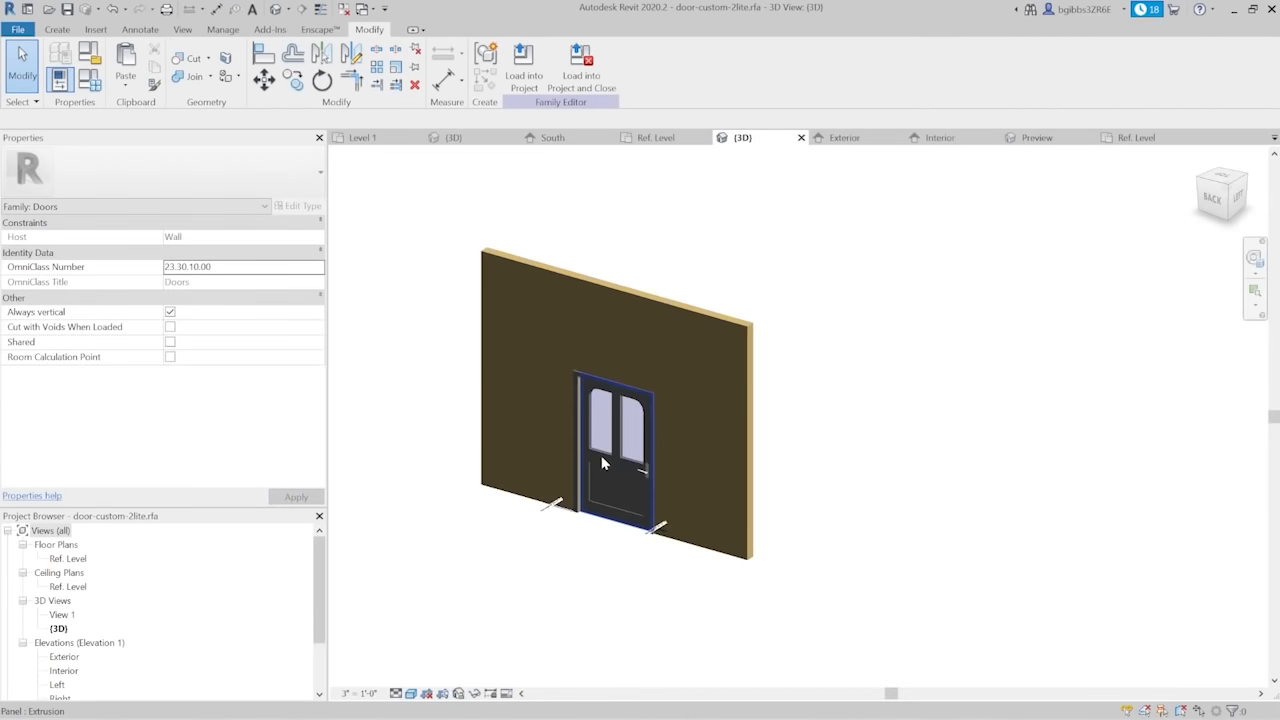
Examine the frame trim on both faces of the two-pane door in the family's 3D view
{"action": "scroll", "coordinate": [601, 455], "scroll_direction": "up", "scroll_amount": 3}
{"action": "left_click", "coordinate": [551, 332]}
{"action": "scroll", "coordinate": [560, 340], "scroll_direction": "up", "scroll_amount": 2}
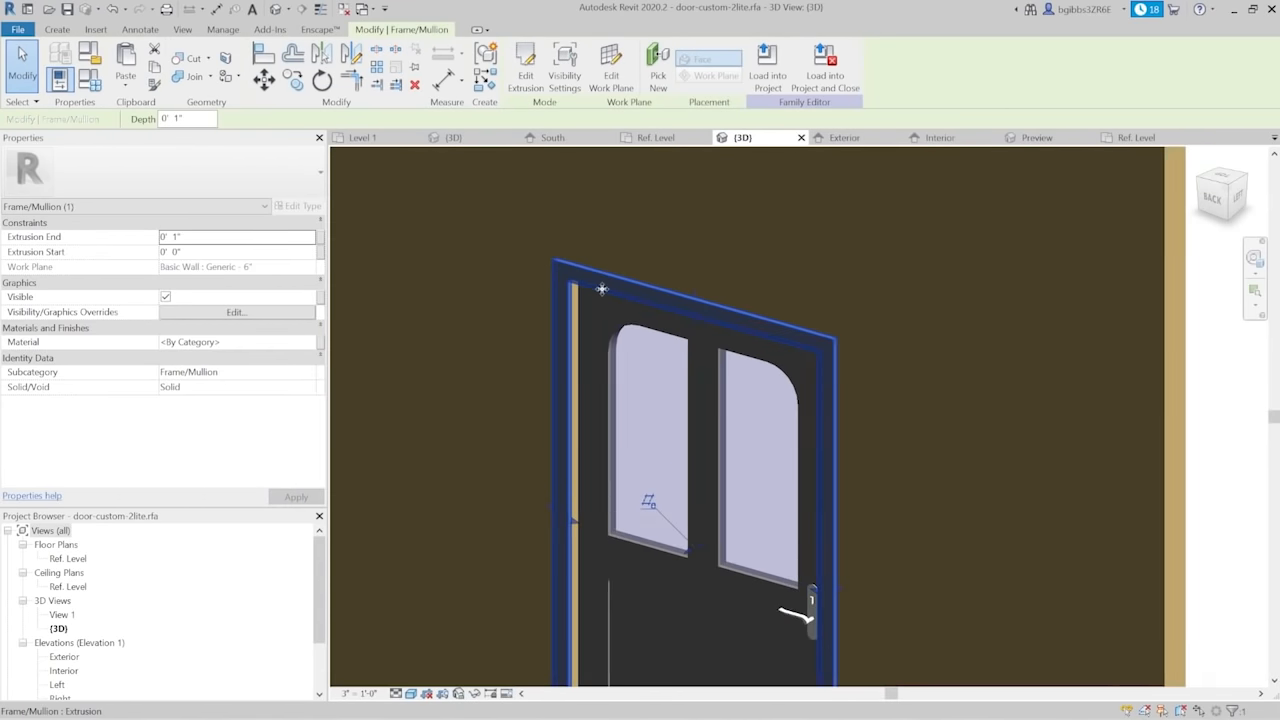
{"action": "scroll", "coordinate": [811, 423], "scroll_direction": "down", "scroll_amount": 4}
{"action": "middle_click_drag", "start_coordinate": [811, 423], "coordinate": [557, 391], "text": "shift"}
{"action": "scroll", "coordinate": [638, 310], "scroll_direction": "up", "scroll_amount": 4}
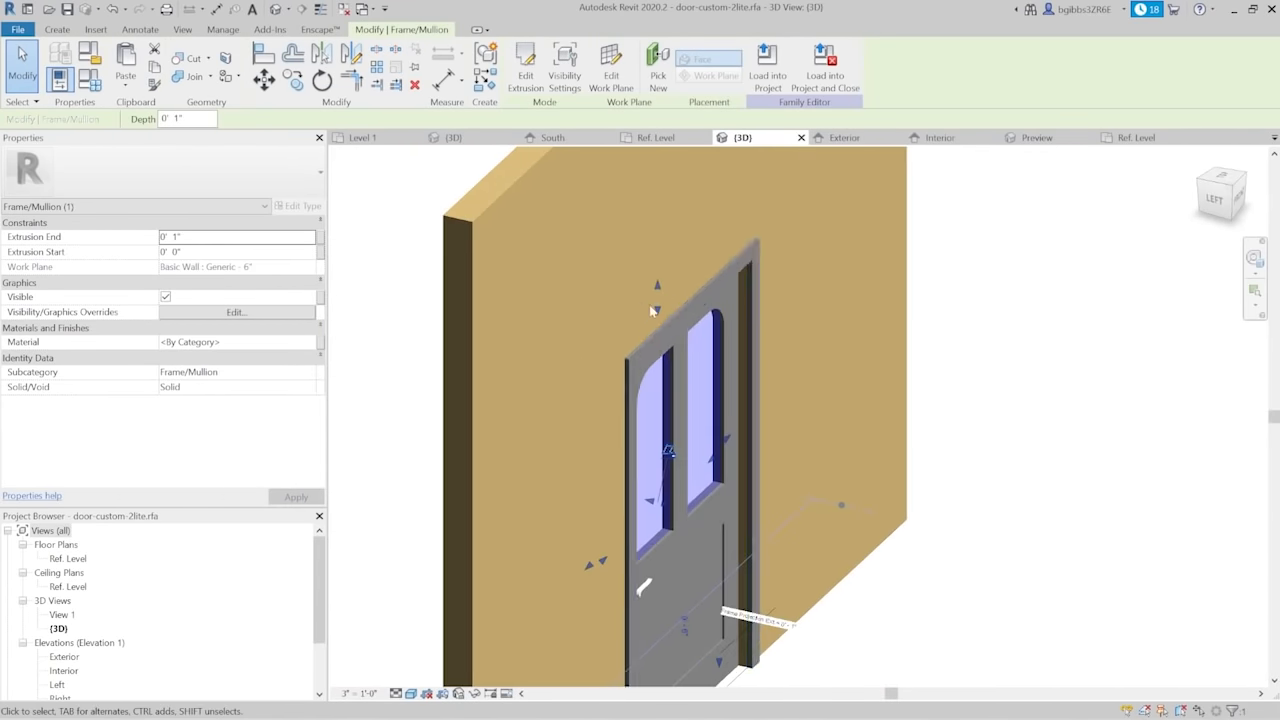
{"action": "scroll", "coordinate": [645, 312], "scroll_direction": "down", "scroll_amount": 2}
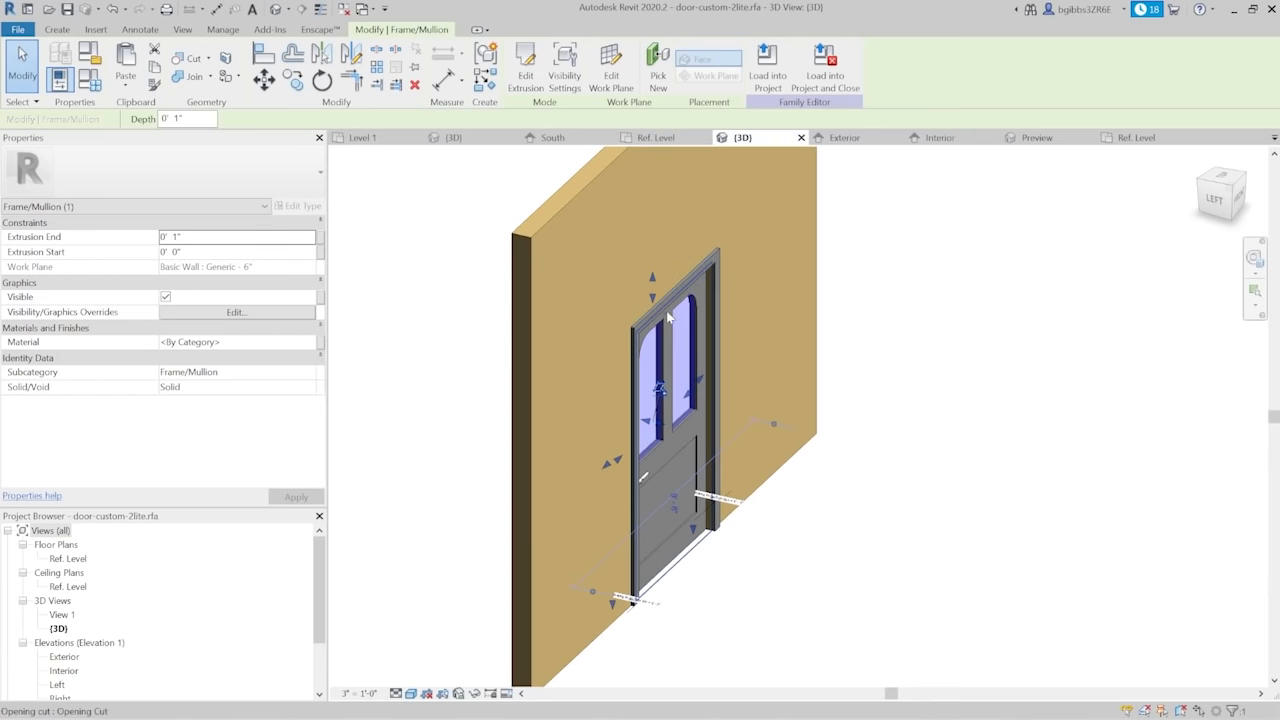
{"action": "scroll", "coordinate": [645, 345], "scroll_direction": "up", "scroll_amount": 2}
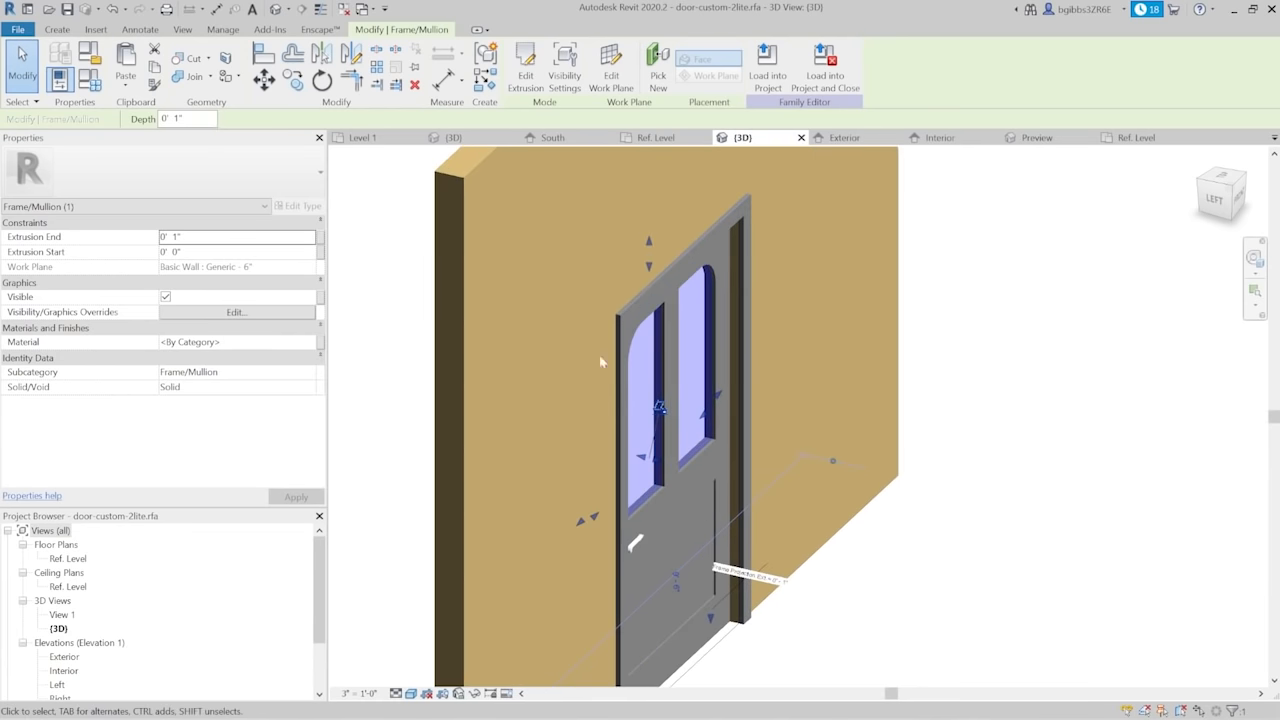
{"action": "left_click", "coordinate": [852, 138]}
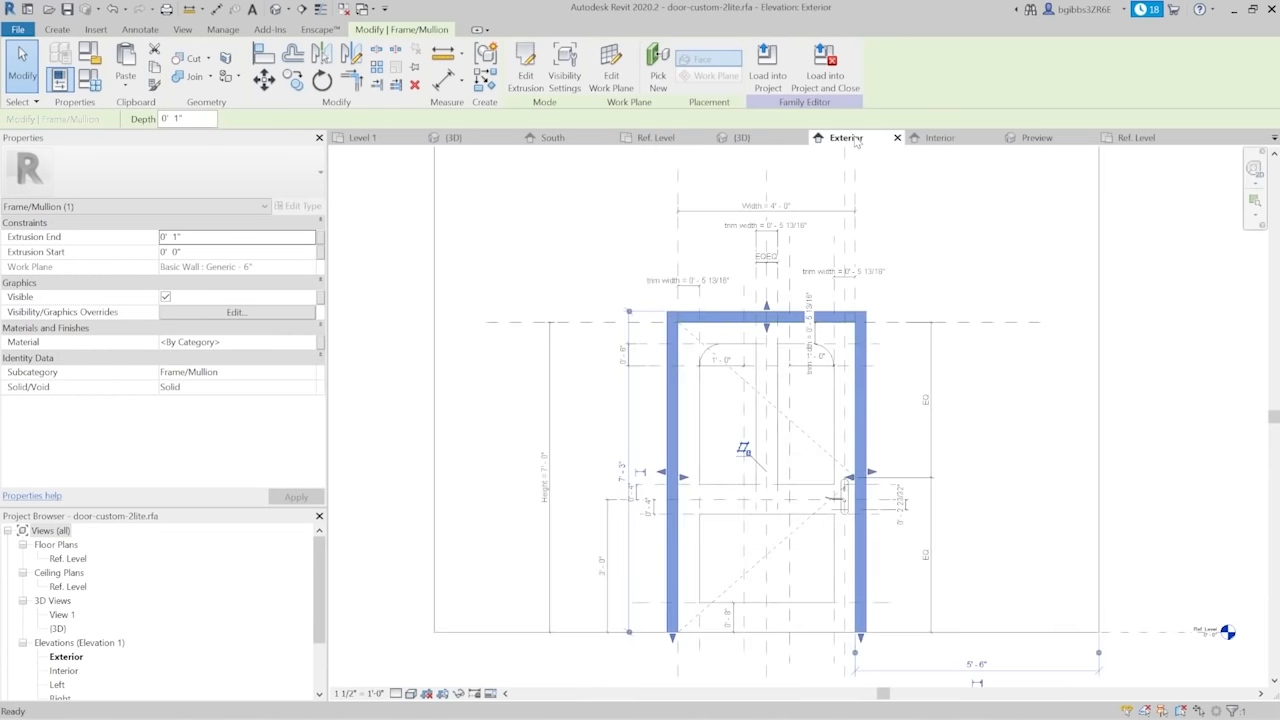
{"action": "key", "text": "Escape"}
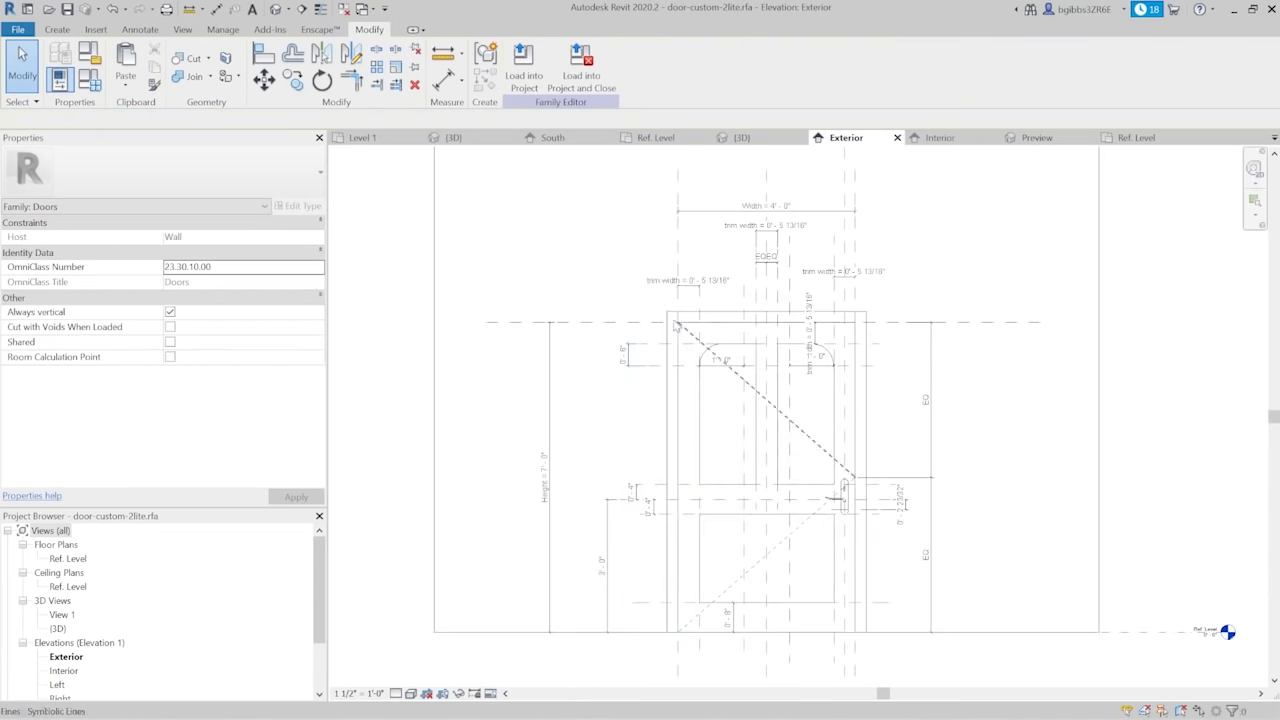
{"action": "left_click", "coordinate": [671, 330]}
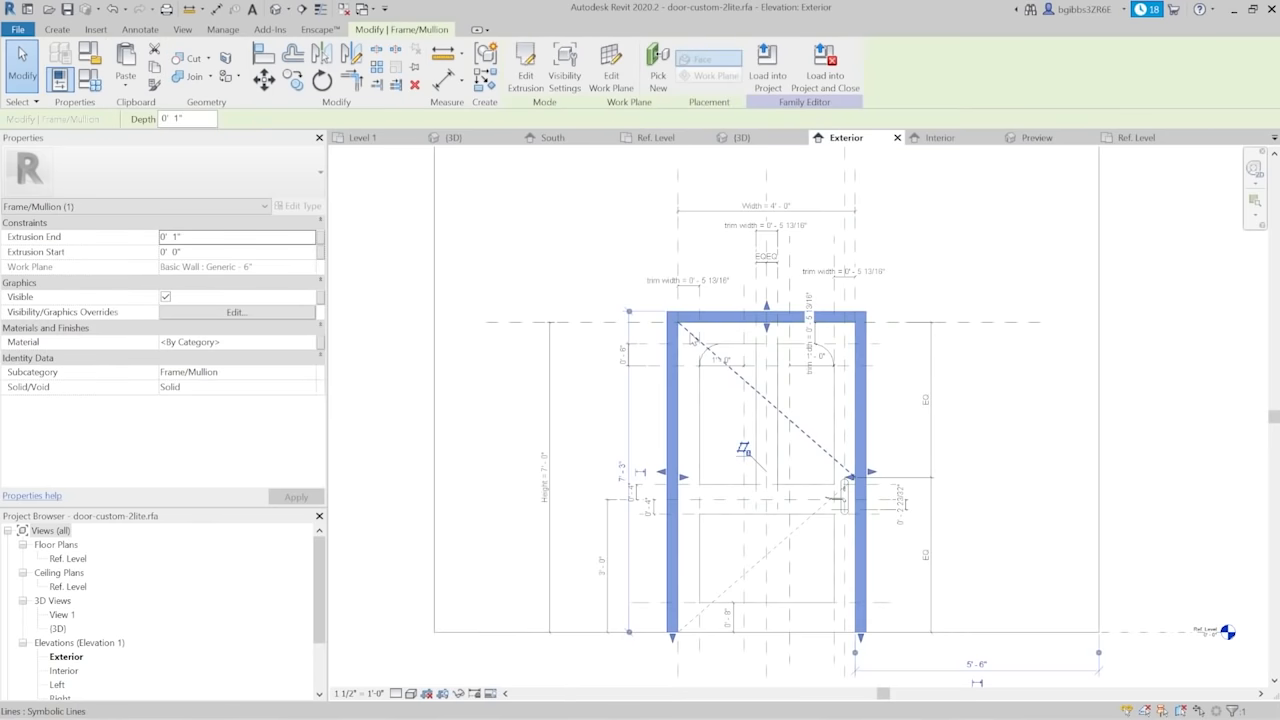
{"action": "left_click", "coordinate": [320, 345]}
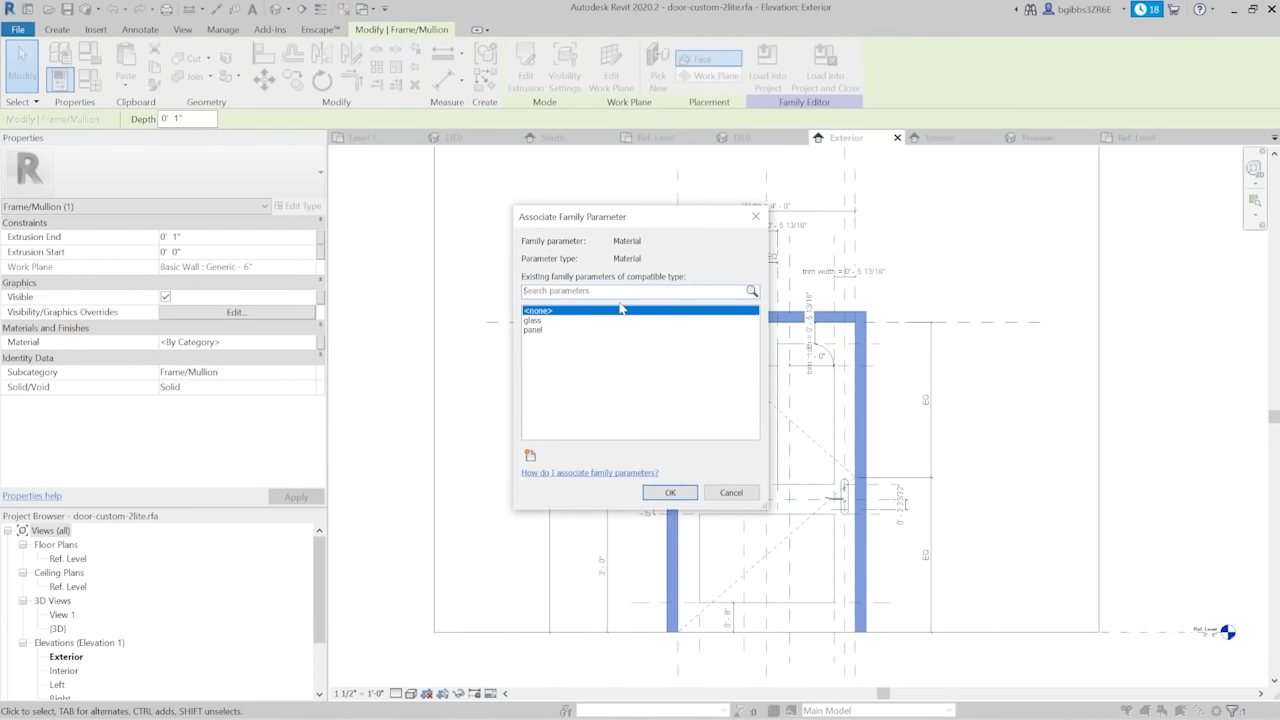
{"action": "type", "text": "ext-trim"}
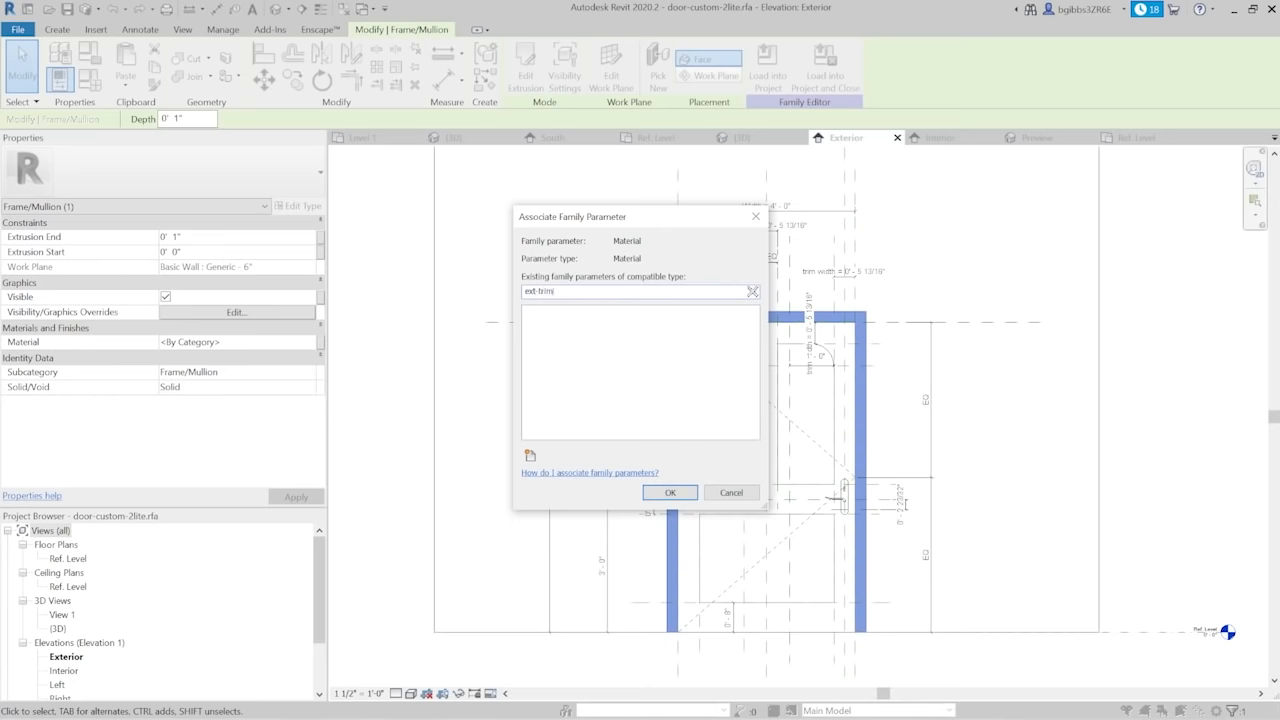
{"action": "key", "text": "Escape"}
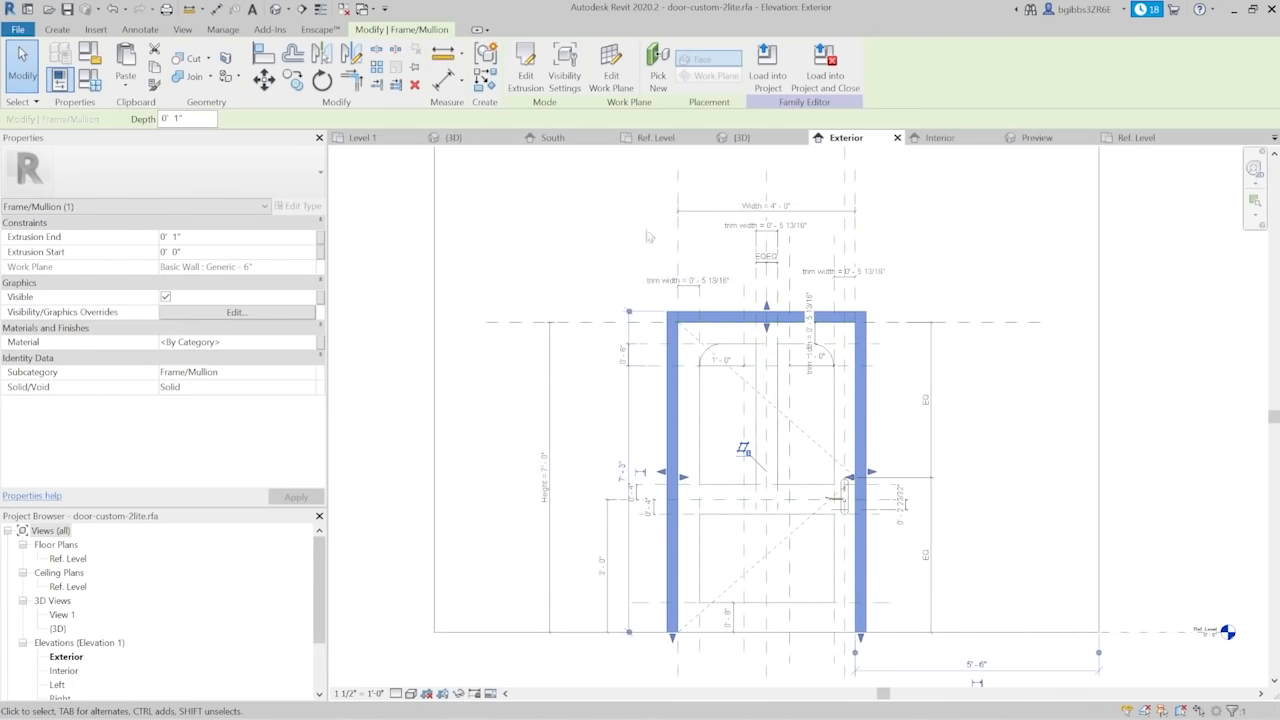
Select the door's trim in the Interior elevation and open the family parameter association for its Material
{"action": "left_click", "coordinate": [942, 138]}
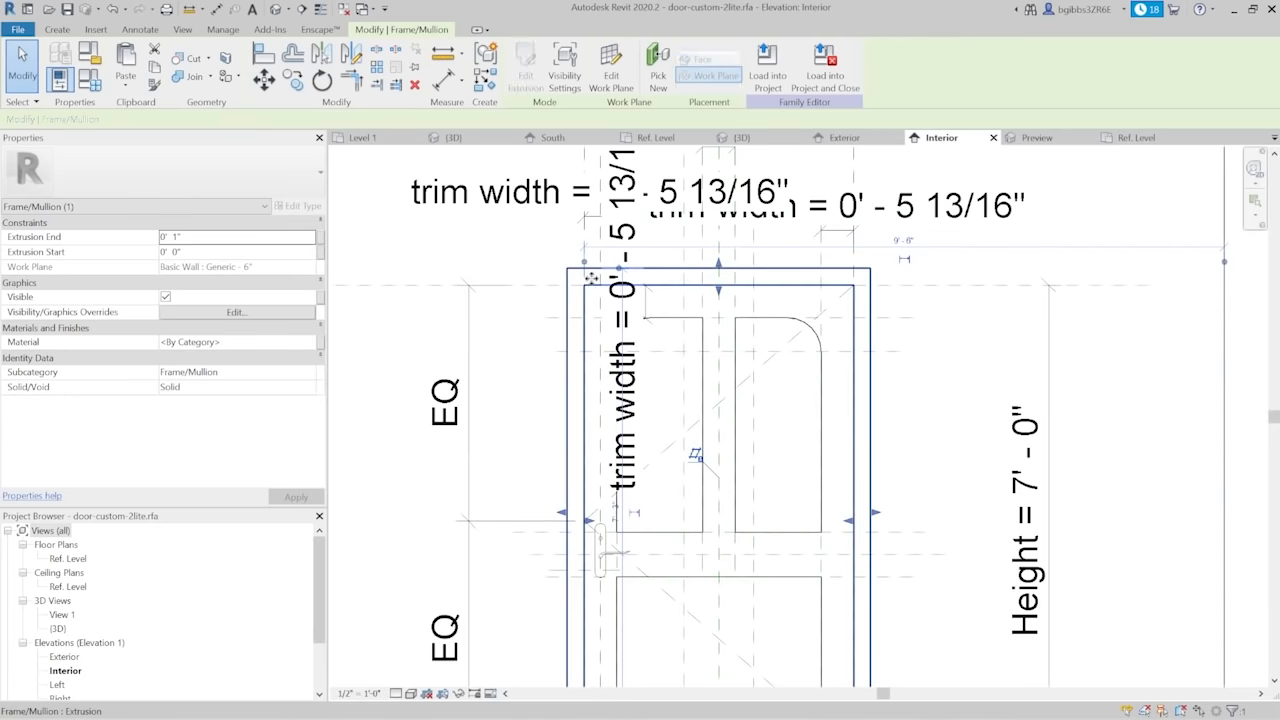
{"action": "left_click", "coordinate": [577, 273]}
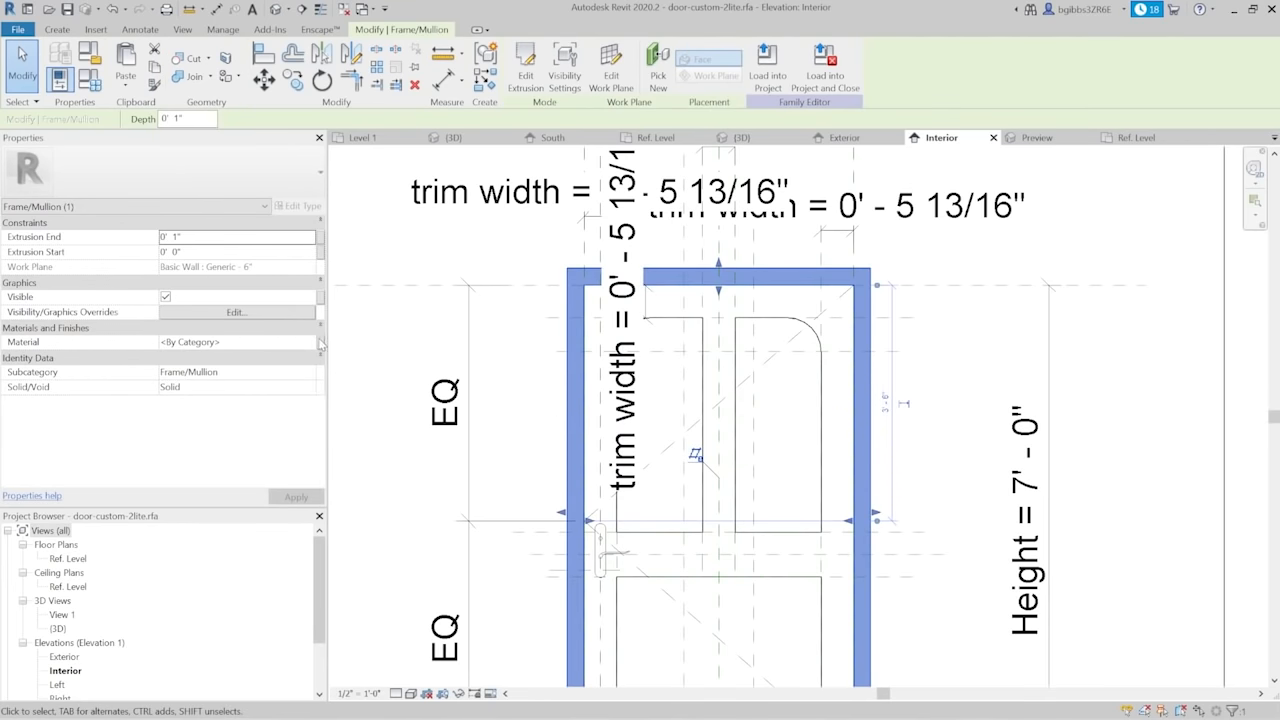
{"action": "left_click", "coordinate": [321, 344]}
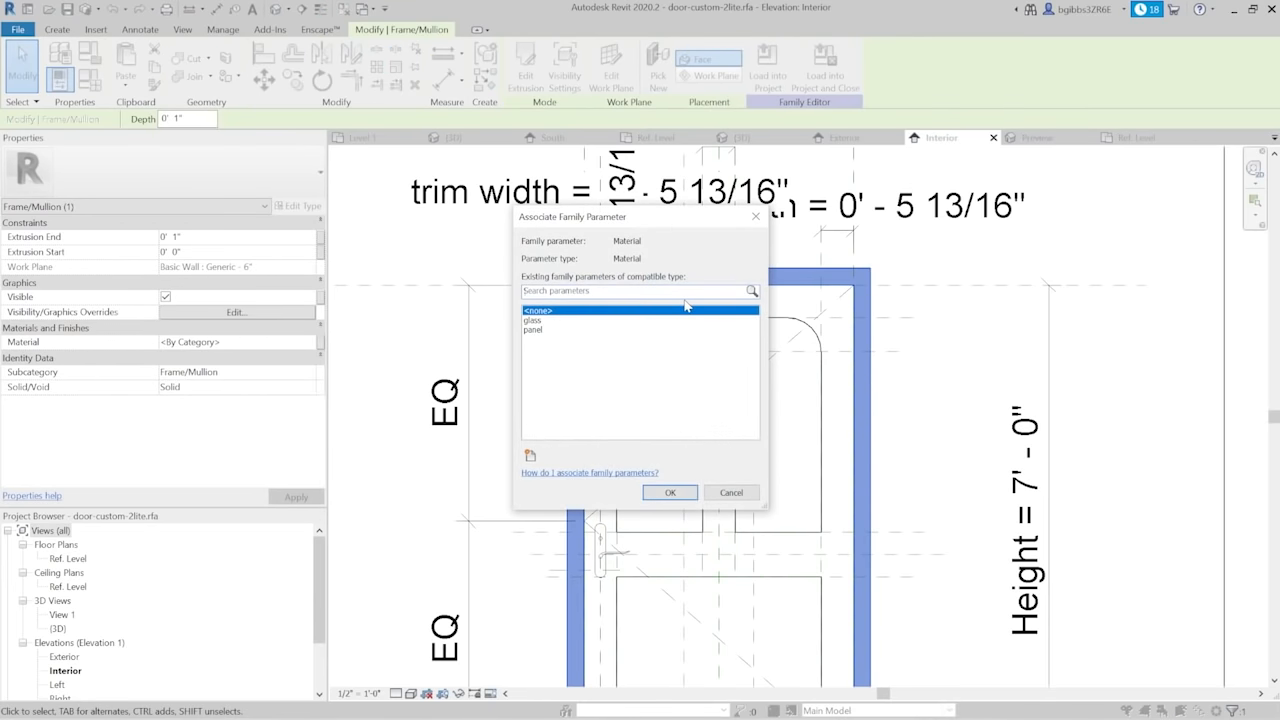
Create a material family parameter named int_frame and associate it with the selected interior door frame's material
{"action": "left_click", "coordinate": [530, 456]}
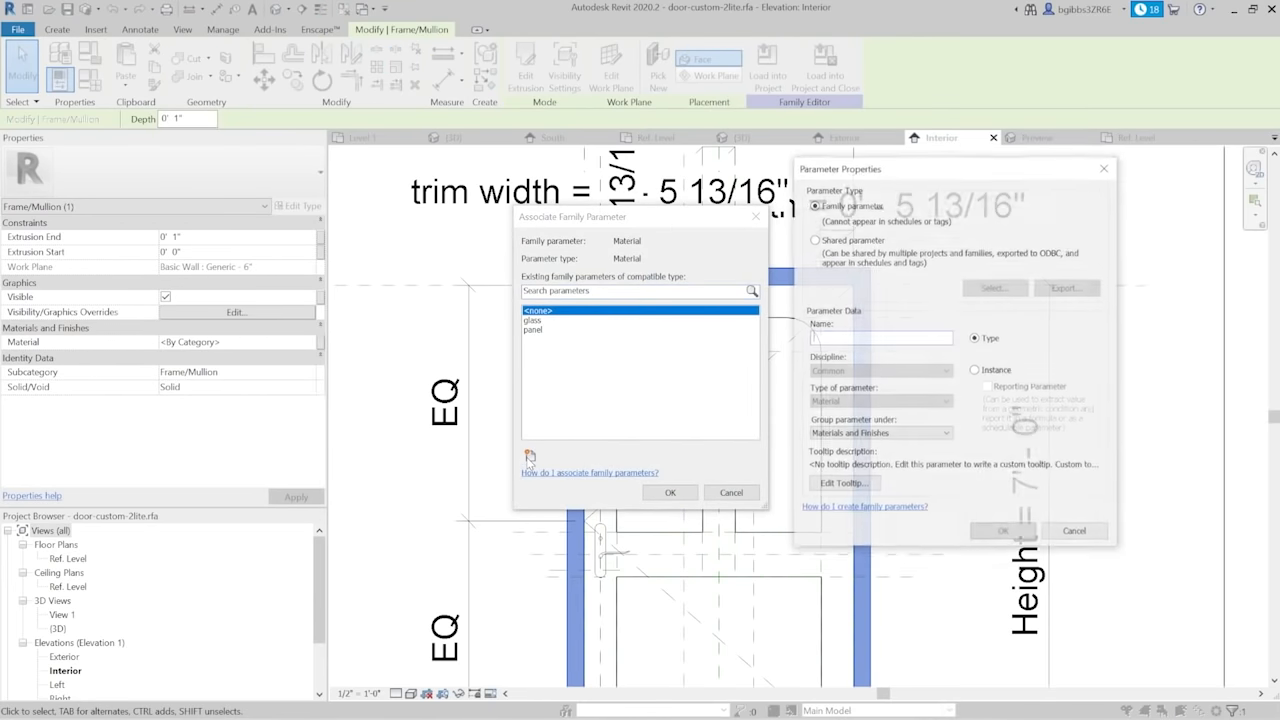
{"action": "type", "text": "int_trim"}
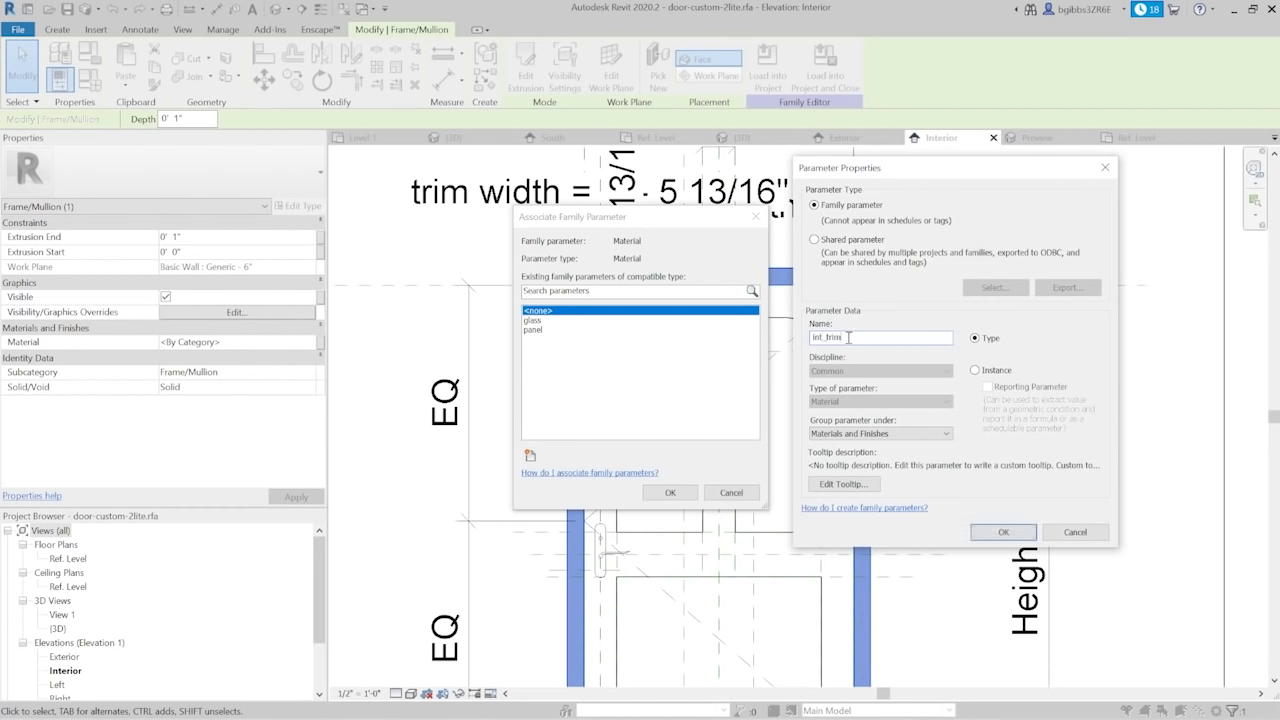
{"action": "type", "text": "f"}
{"action": "key", "text": "ctrl+a"}
{"action": "key", "text": "ctrl+c"}
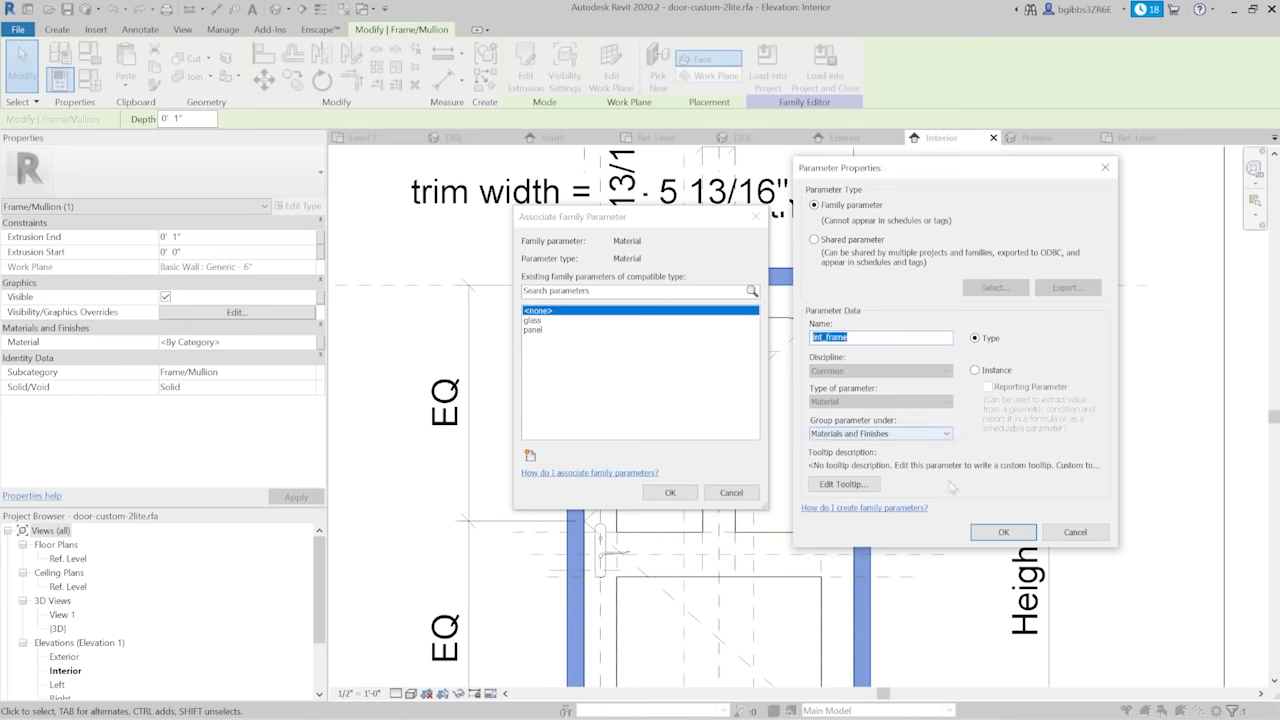
{"action": "left_click", "coordinate": [1003, 533]}
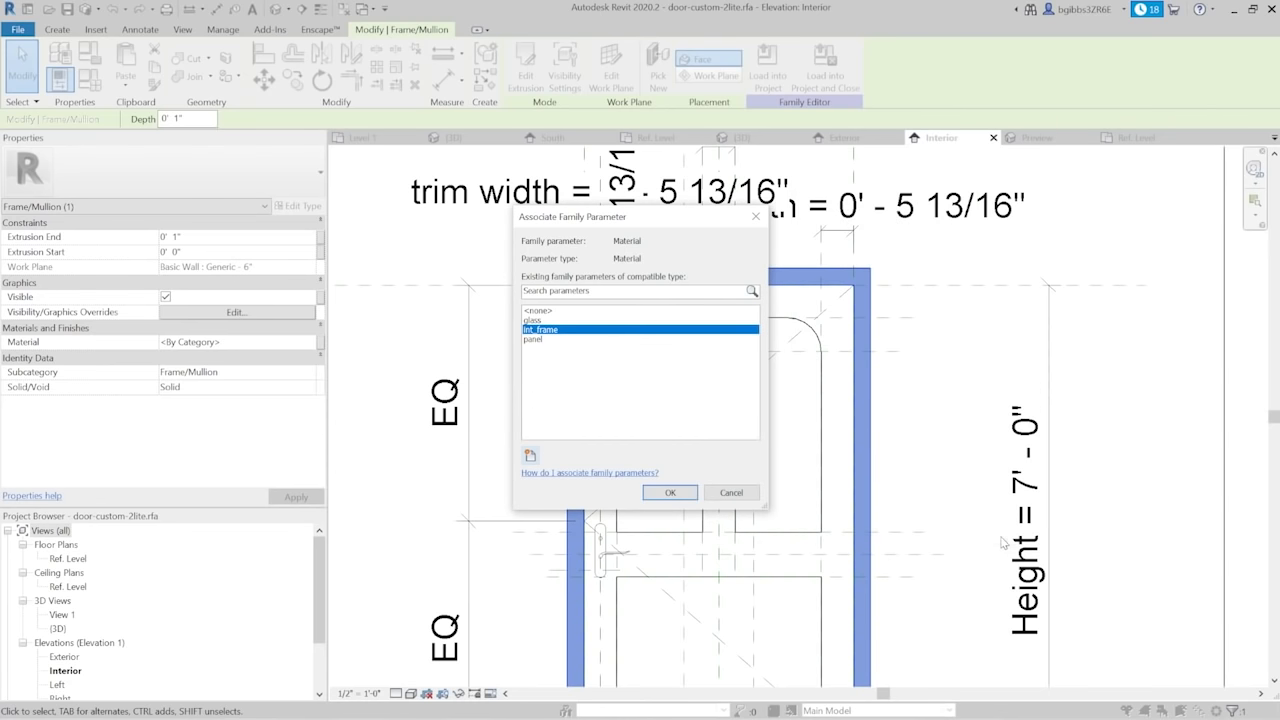
{"action": "left_click", "coordinate": [671, 493]}
In the Exterior elevation, associate the door frame's material with a new family parameter named ext_frame
{"action": "left_click", "coordinate": [845, 137]}
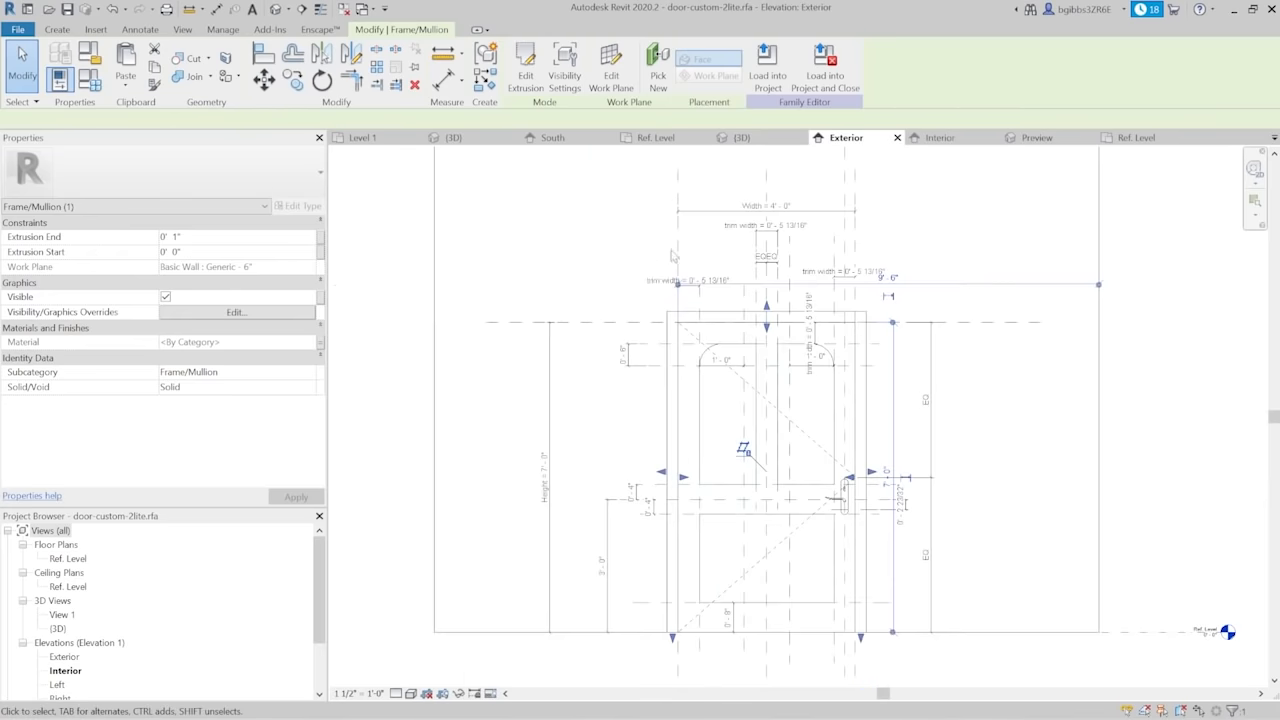
{"action": "left_click", "coordinate": [728, 317]}
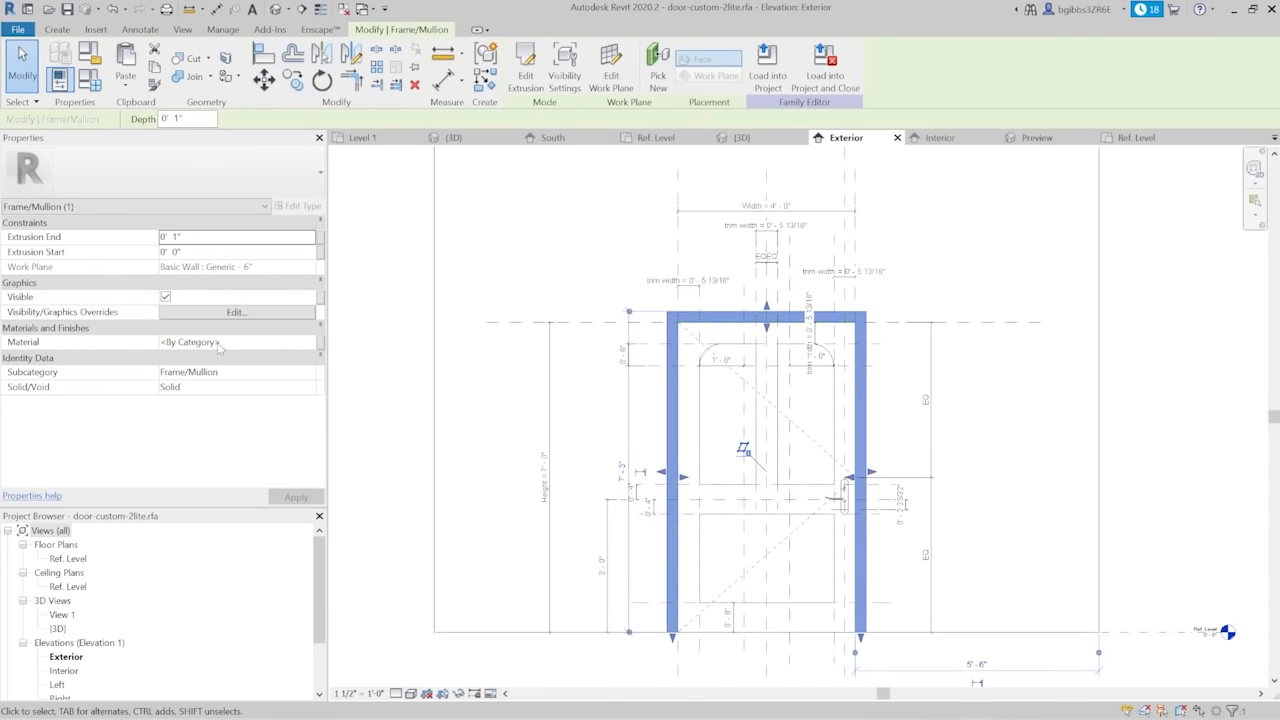
{"action": "left_click", "coordinate": [320, 345]}
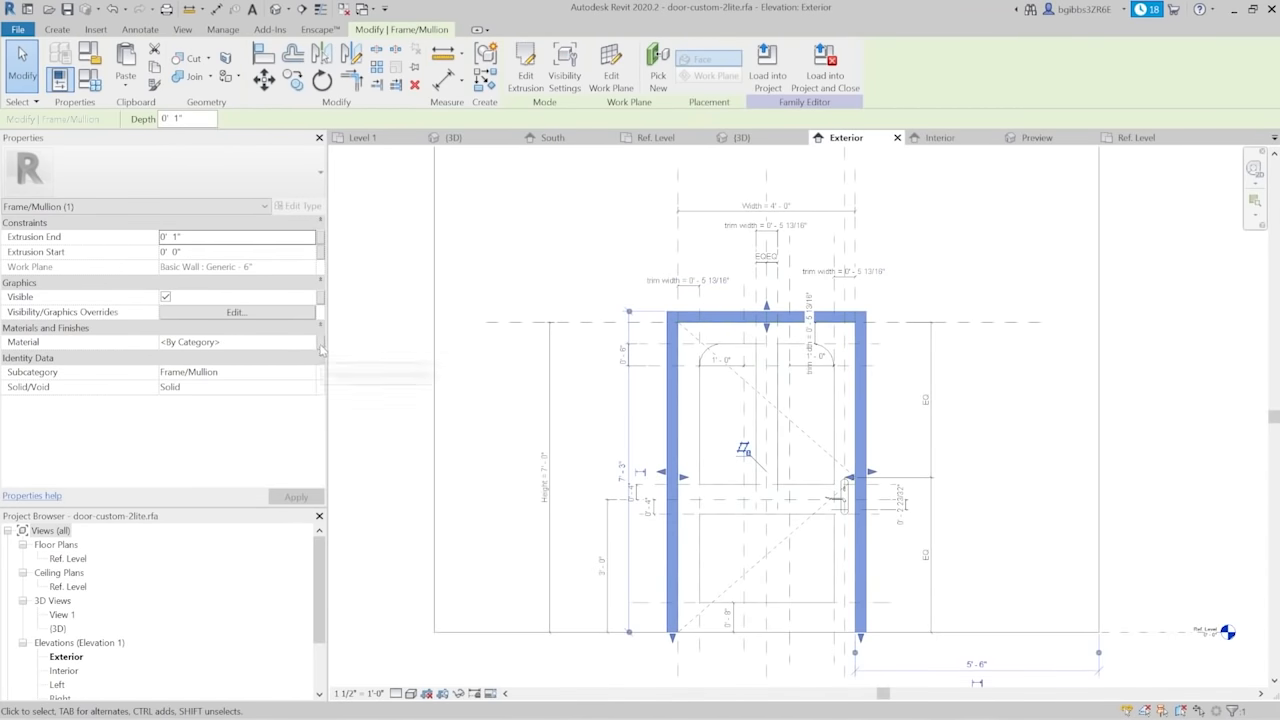
{"action": "left_click", "coordinate": [530, 454]}
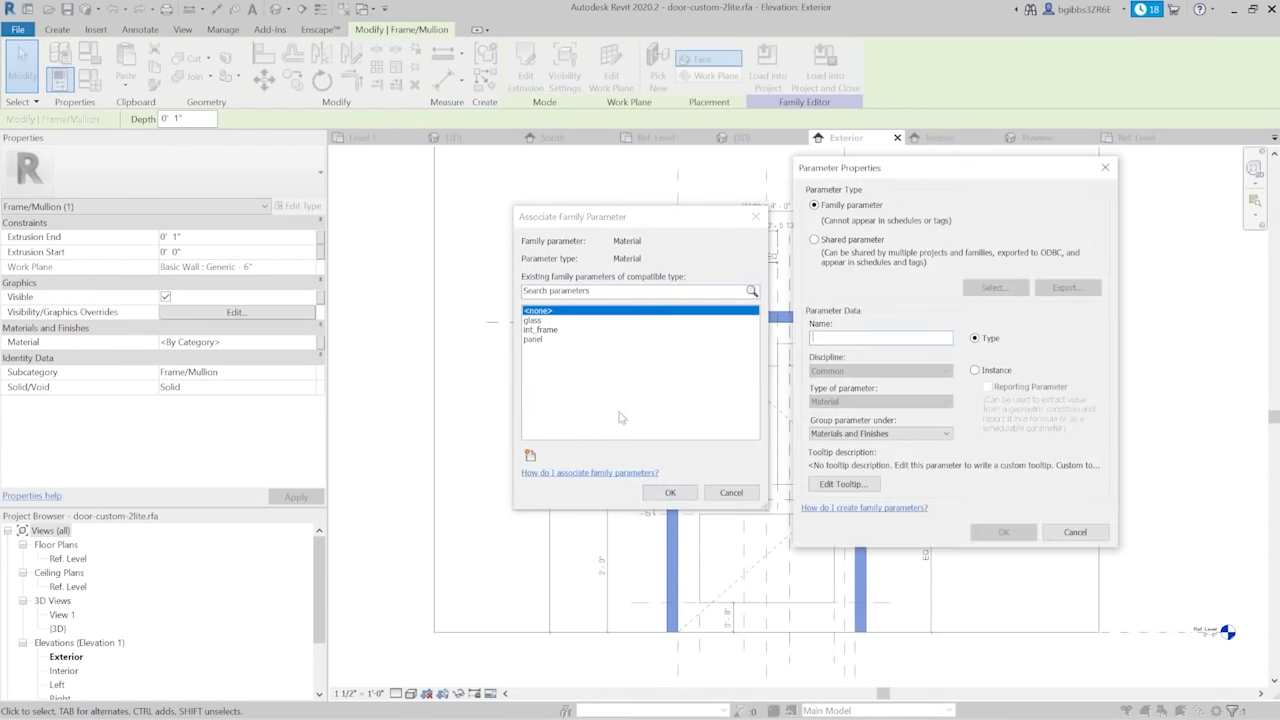
{"action": "key", "text": "ctrl+v"}
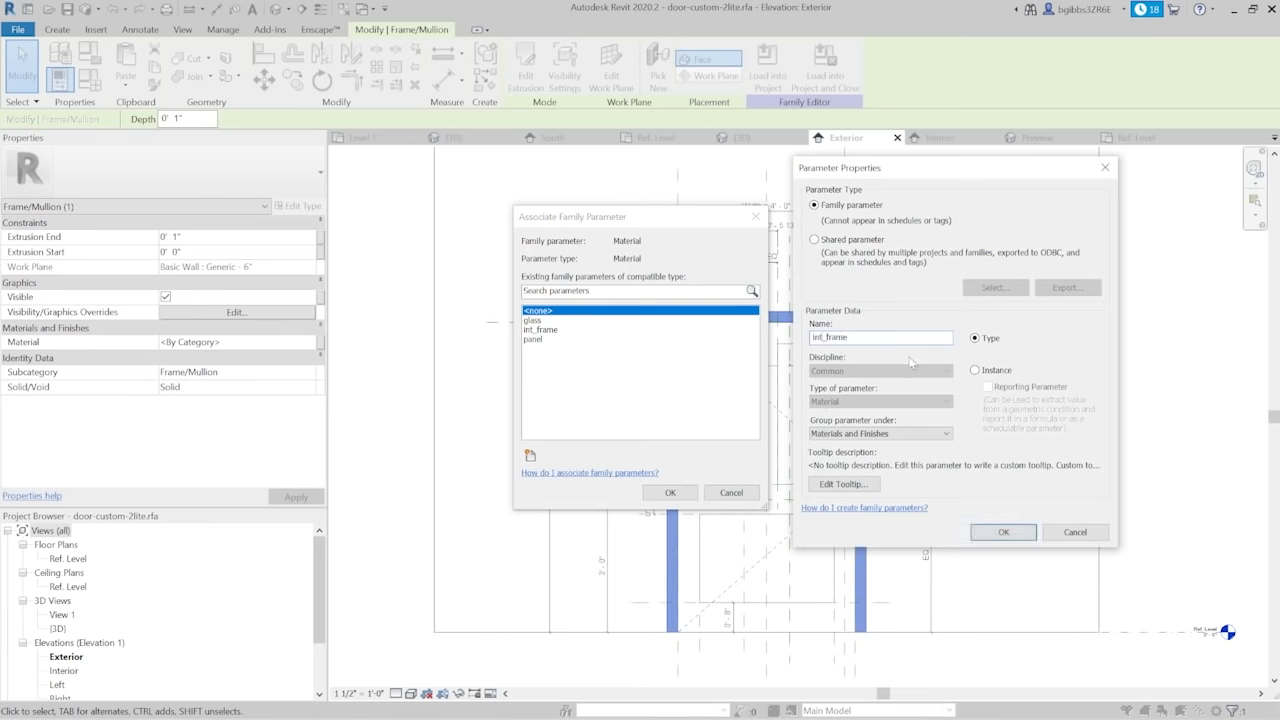
{"action": "type", "text": "ext"}
{"action": "left_click", "coordinate": [1001, 532]}
{"action": "left_click", "coordinate": [670, 492]}
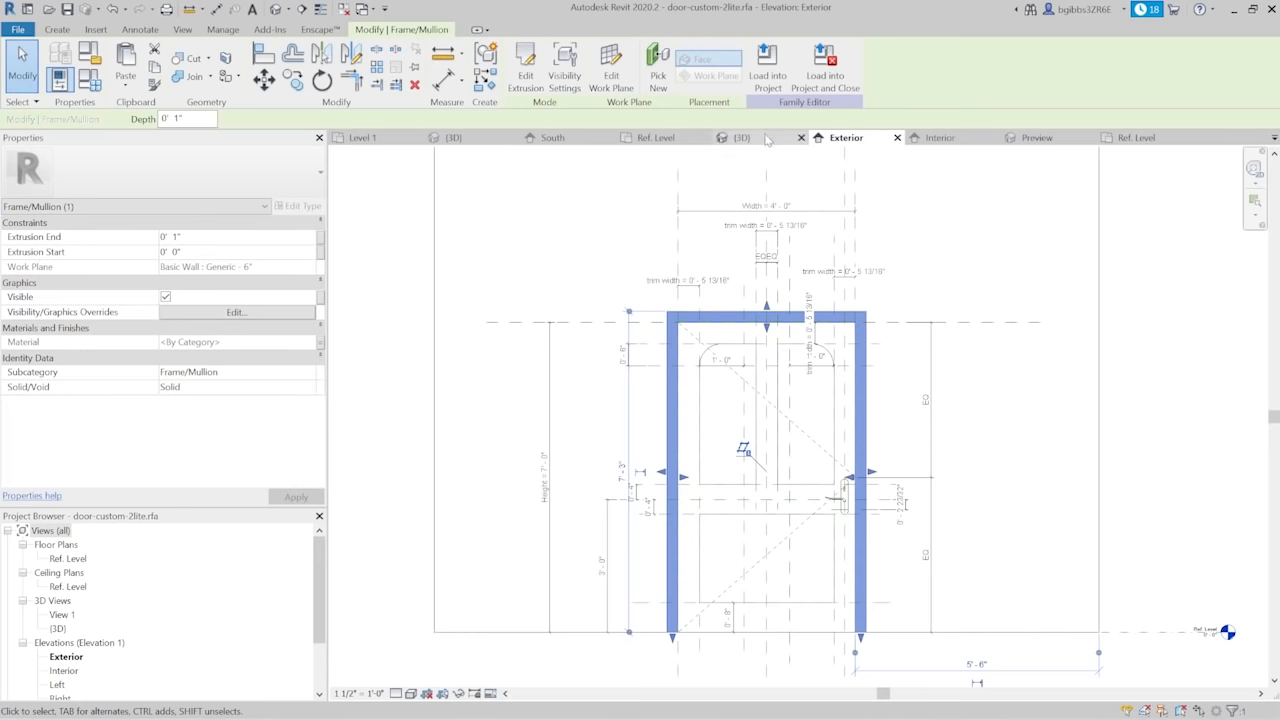
Load the door-custom-2lite family into door collection.rvt, overwriting the existing version
{"action": "left_click", "coordinate": [767, 62]}
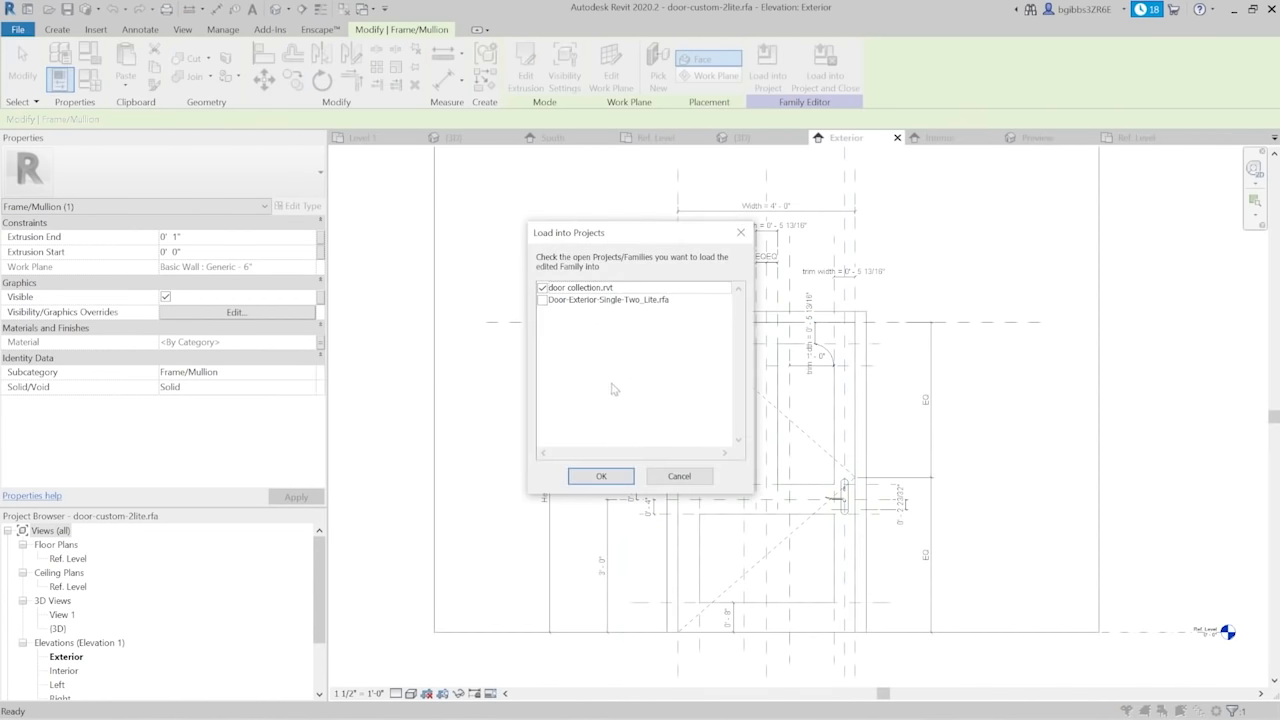
{"action": "left_click", "coordinate": [601, 476]}
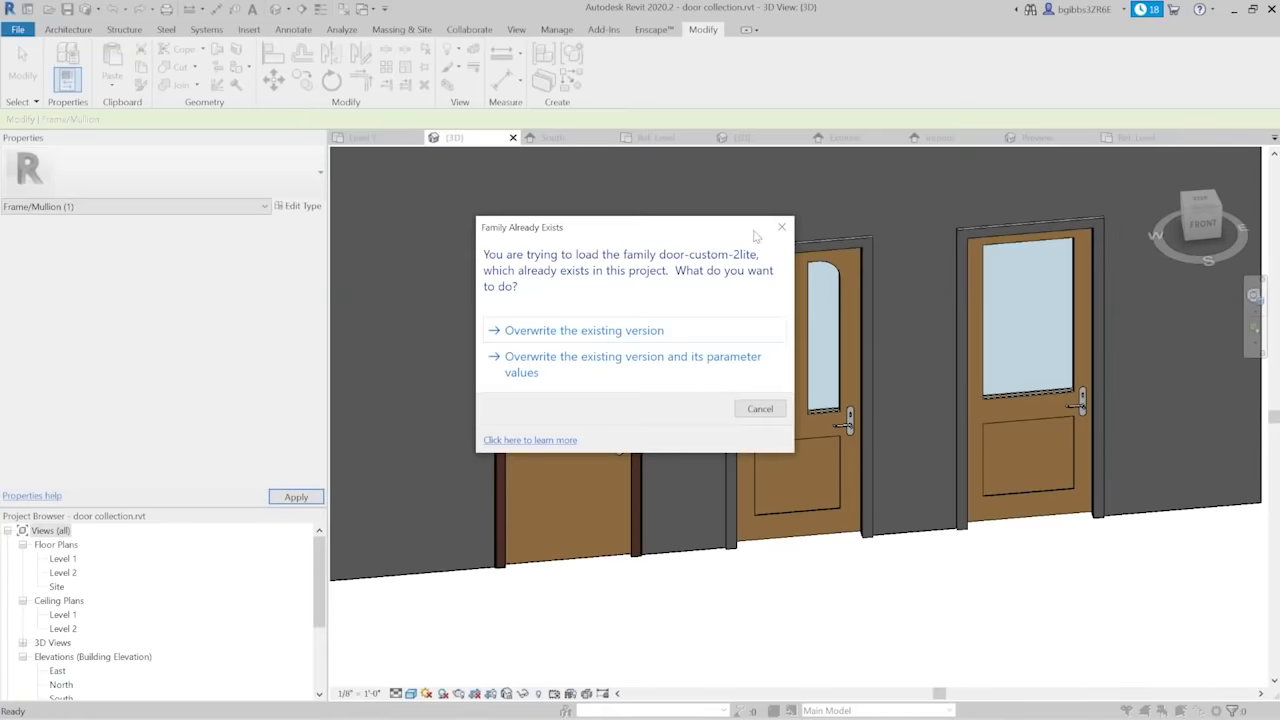
{"action": "left_click", "coordinate": [593, 333]}
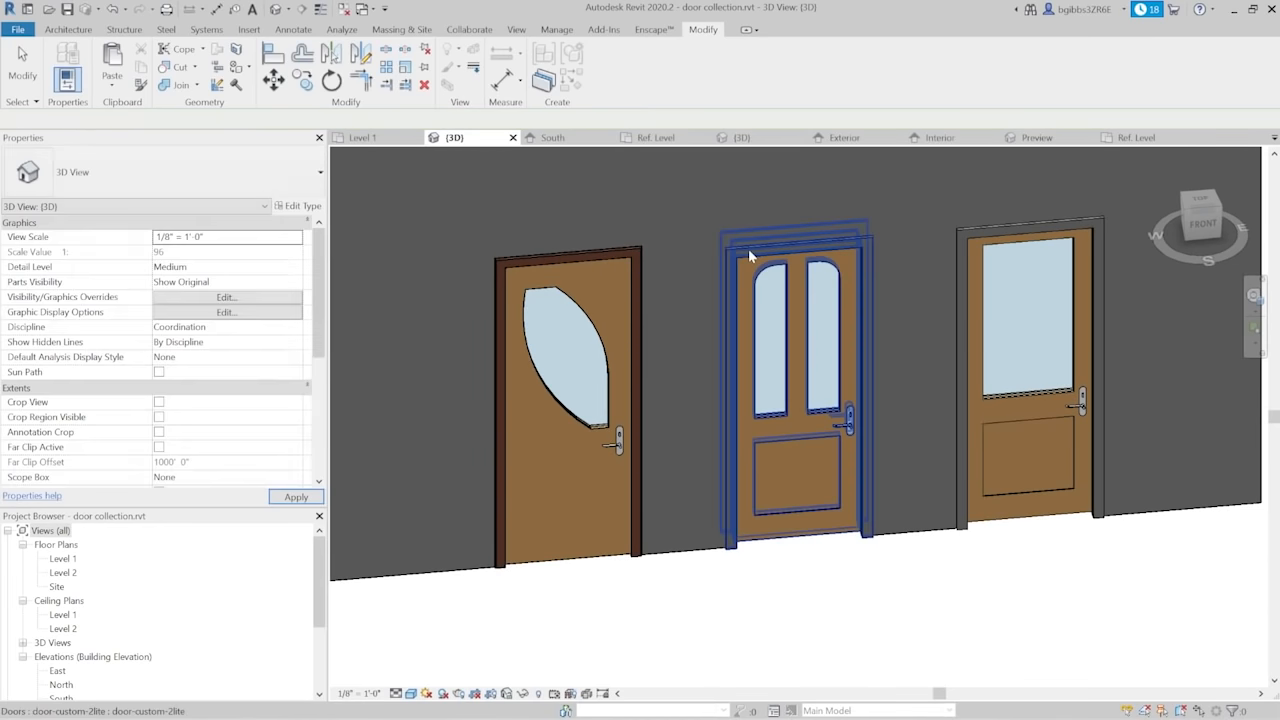
In the two-lite door's type properties, assign the Door - Frame material to ext_frame
{"action": "left_click", "coordinate": [752, 256]}
{"action": "left_click", "coordinate": [312, 208]}
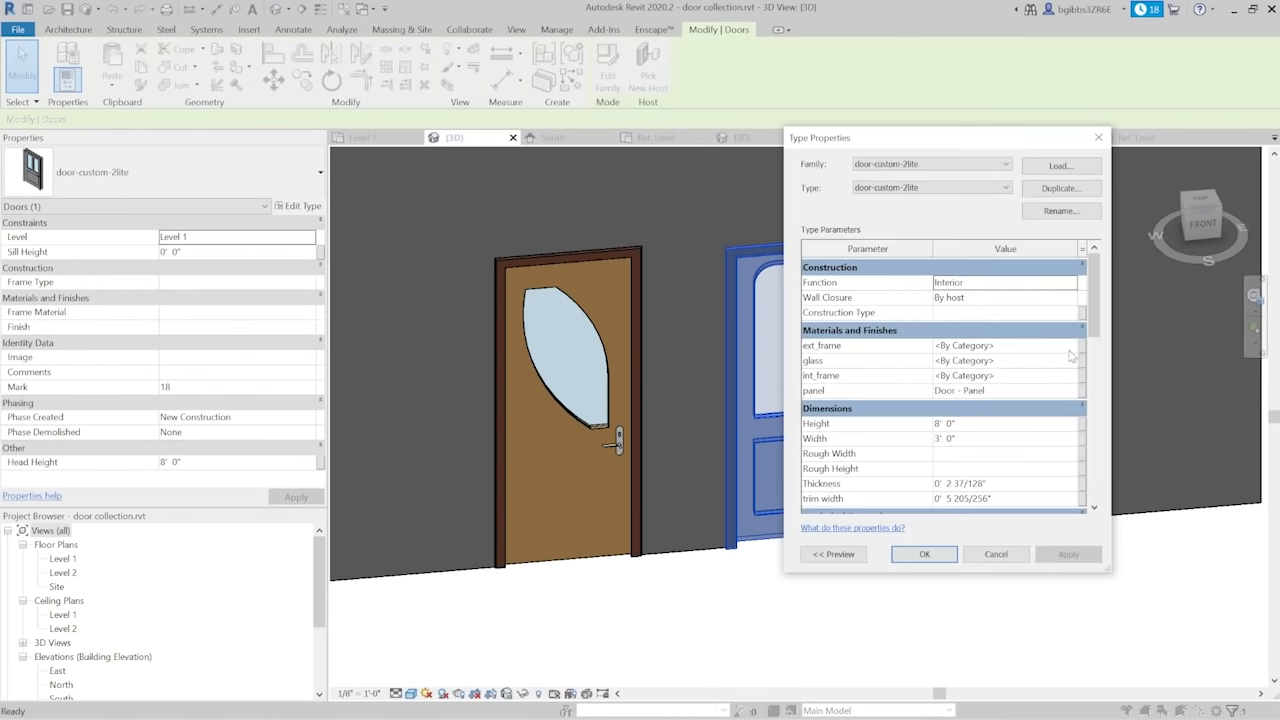
{"action": "left_click", "coordinate": [1082, 345]}
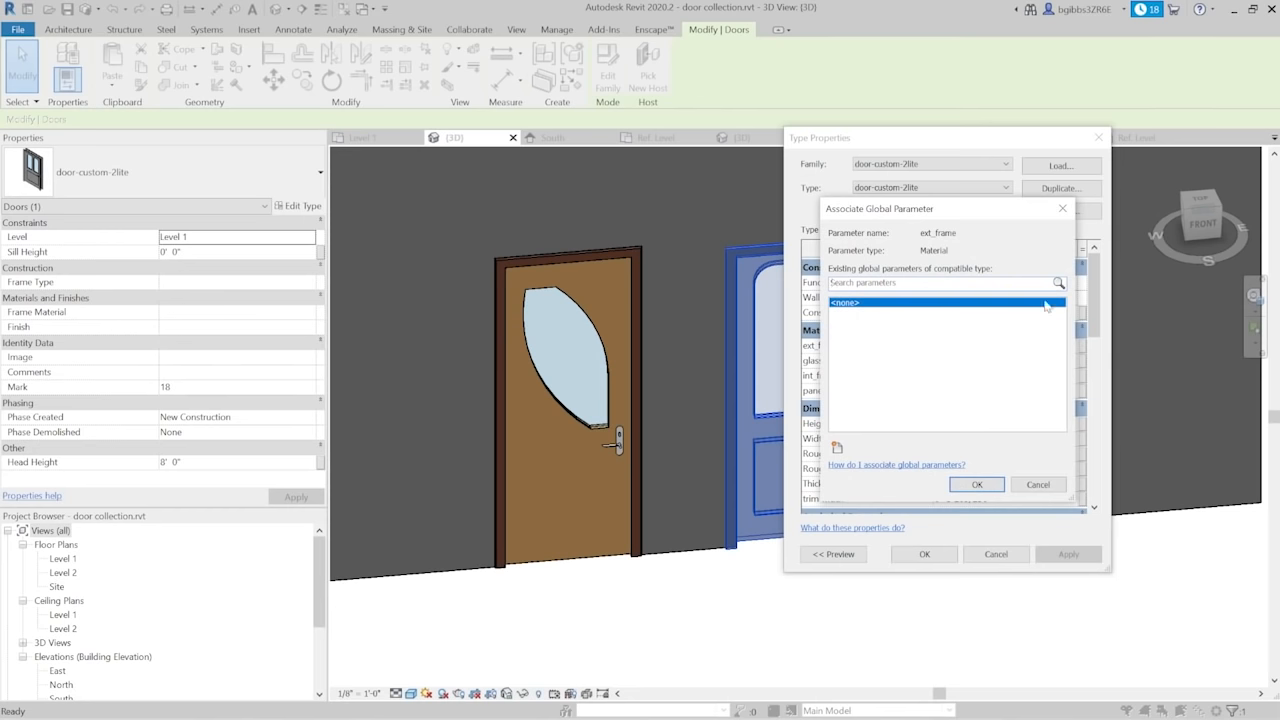
{"action": "key", "text": "Escape"}
{"action": "left_click", "coordinate": [1073, 349]}
{"action": "left_click", "coordinate": [1075, 347]}
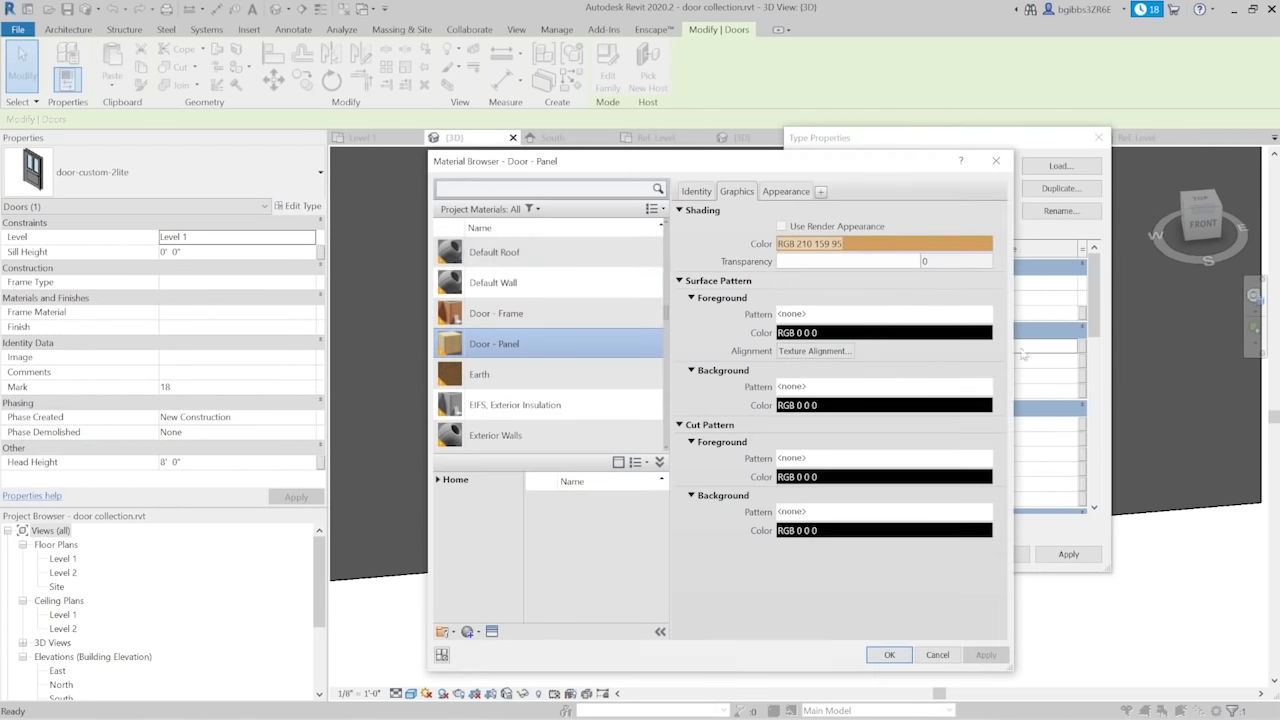
{"action": "left_click", "coordinate": [523, 190]}
{"action": "type", "text": "fra"}
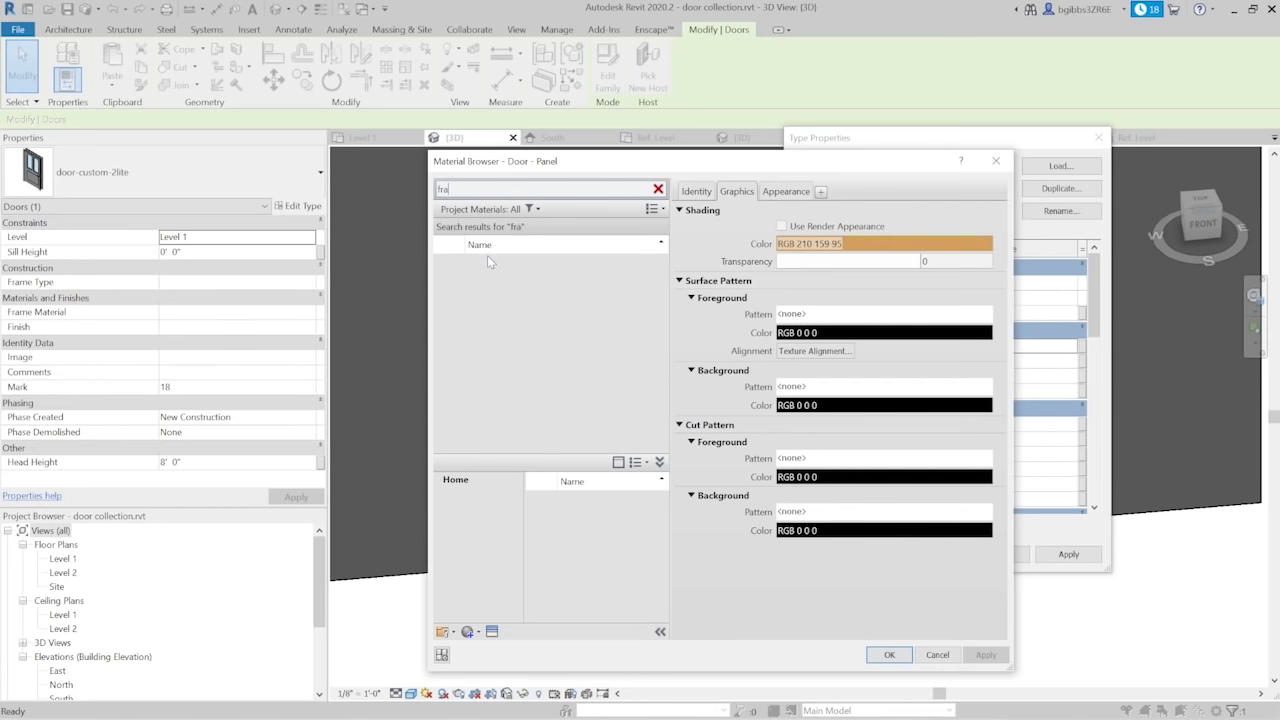
{"action": "left_click", "coordinate": [489, 264]}
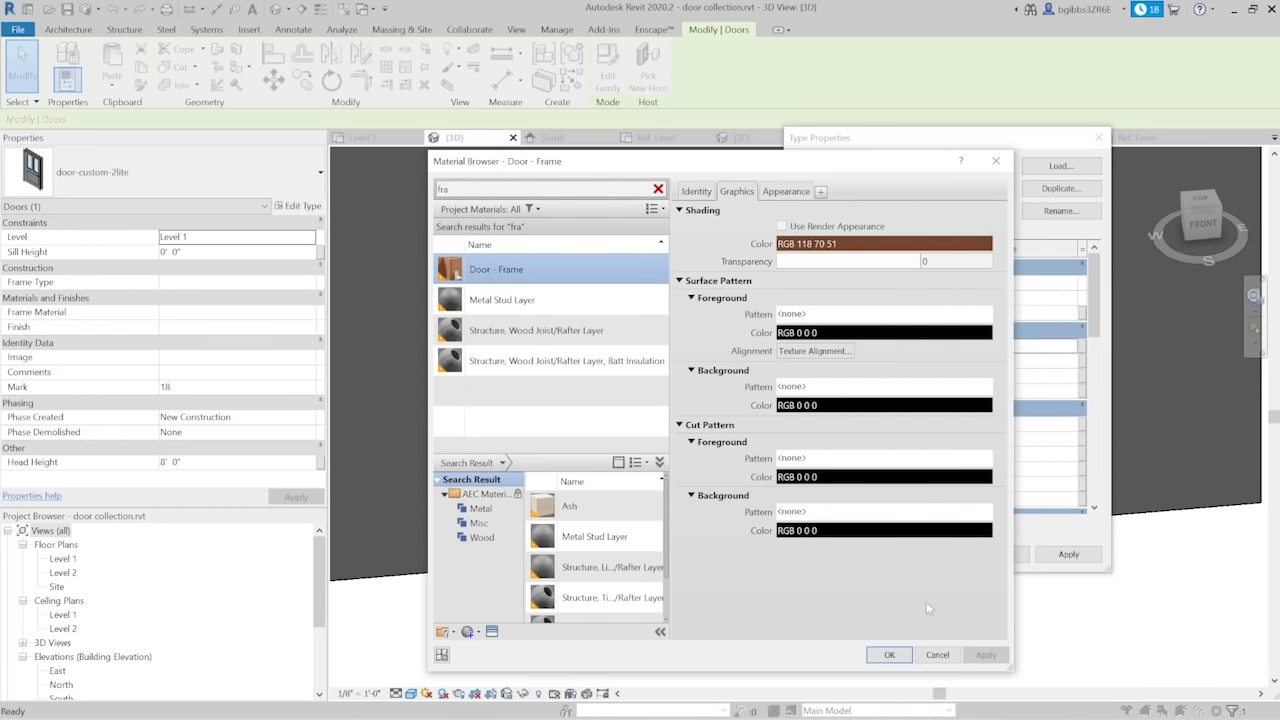
{"action": "left_click", "coordinate": [885, 655]}
Copy the ext_frame material Door - Frame to int_frame and apply the type changes
{"action": "left_click", "coordinate": [1013, 347]}
{"action": "key", "text": "ctrl+c"}
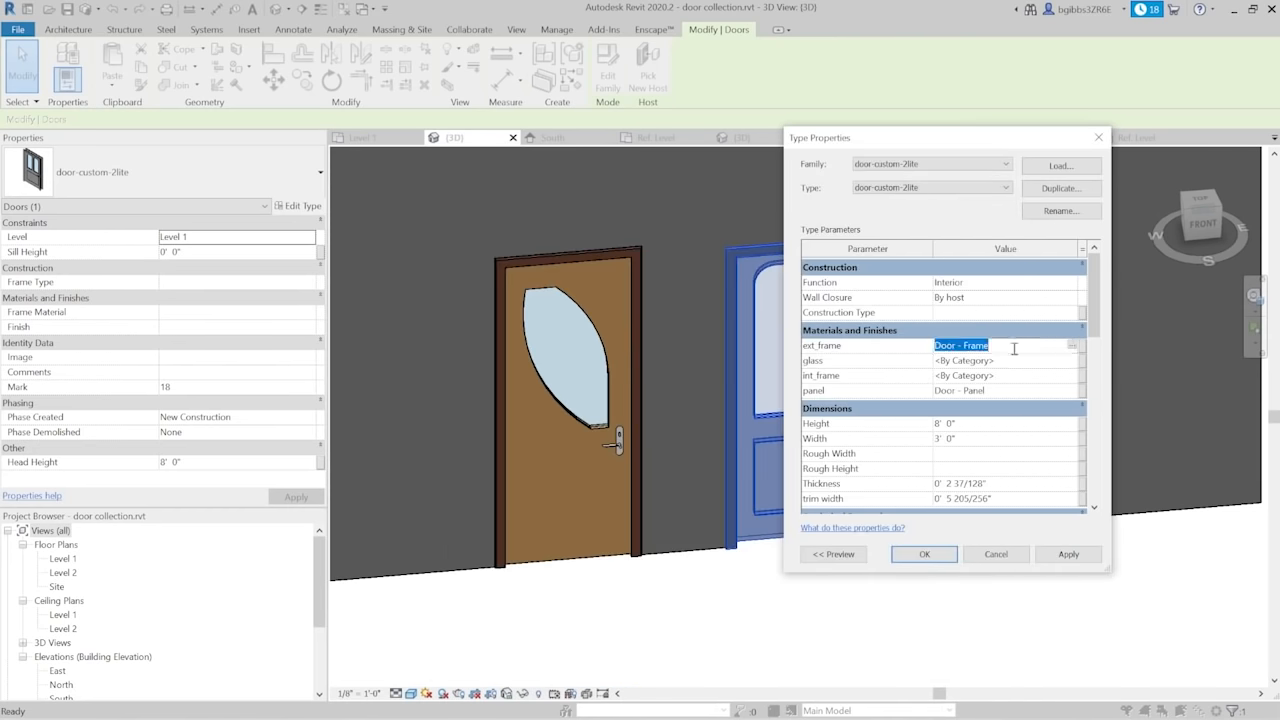
{"action": "left_click", "coordinate": [1022, 376]}
{"action": "key", "text": "ctrl+v"}
{"action": "left_click", "coordinate": [1024, 362]}
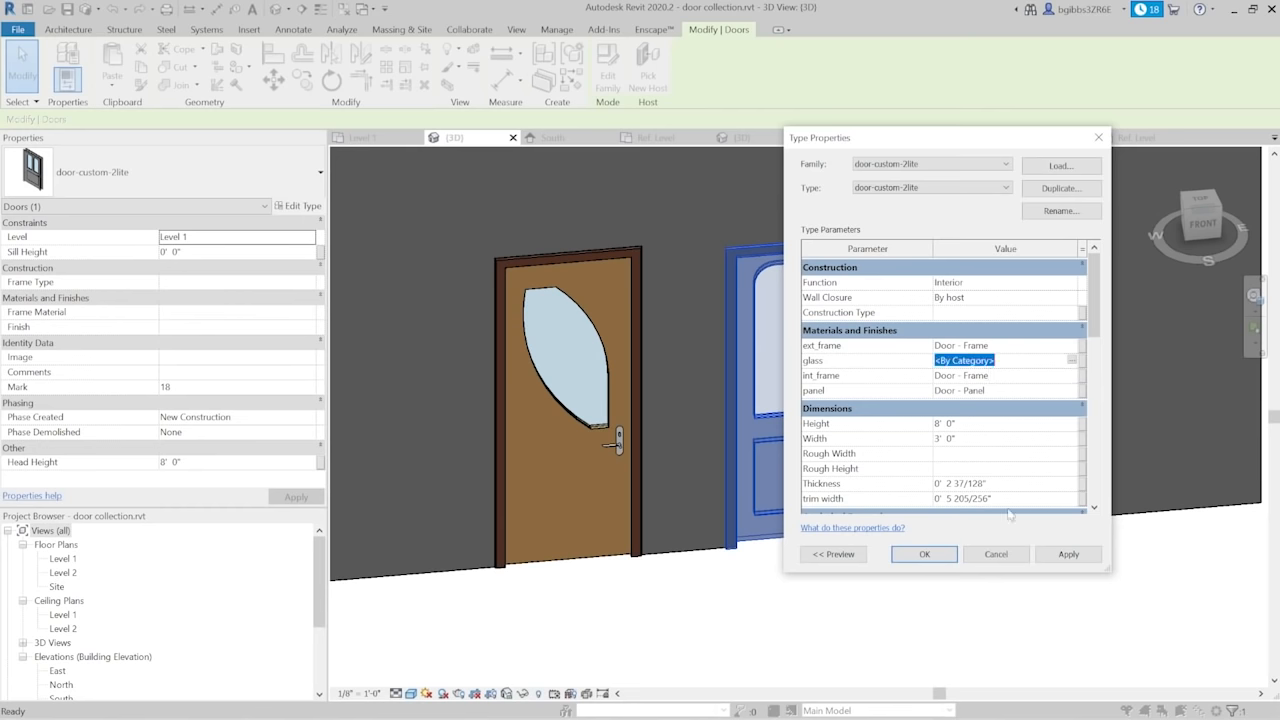
{"action": "left_click", "coordinate": [938, 556]}
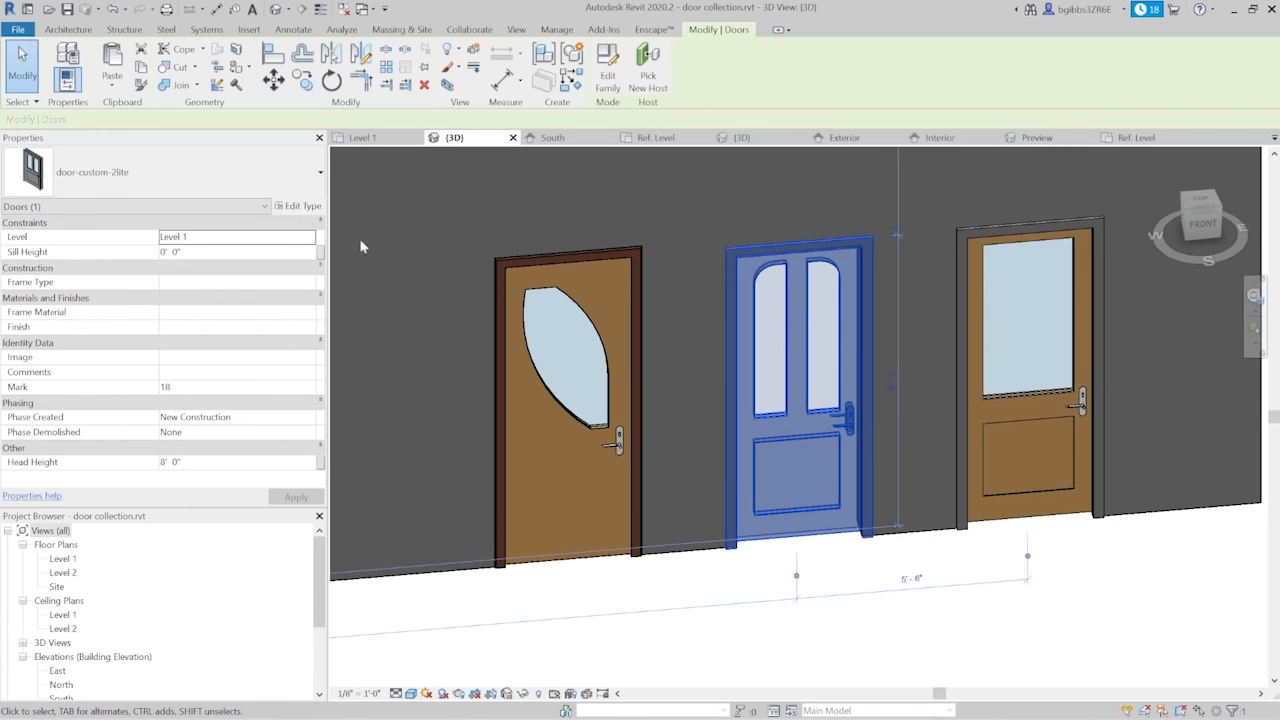
Open the door-custom family of the single-lite door for editing
{"action": "left_click", "coordinate": [1023, 643]}
{"action": "middle_click_drag", "start_coordinate": [1023, 643], "coordinate": [950, 645], "text": "shift"}
{"action": "middle_click_drag", "start_coordinate": [909, 322], "coordinate": [837, 517]}
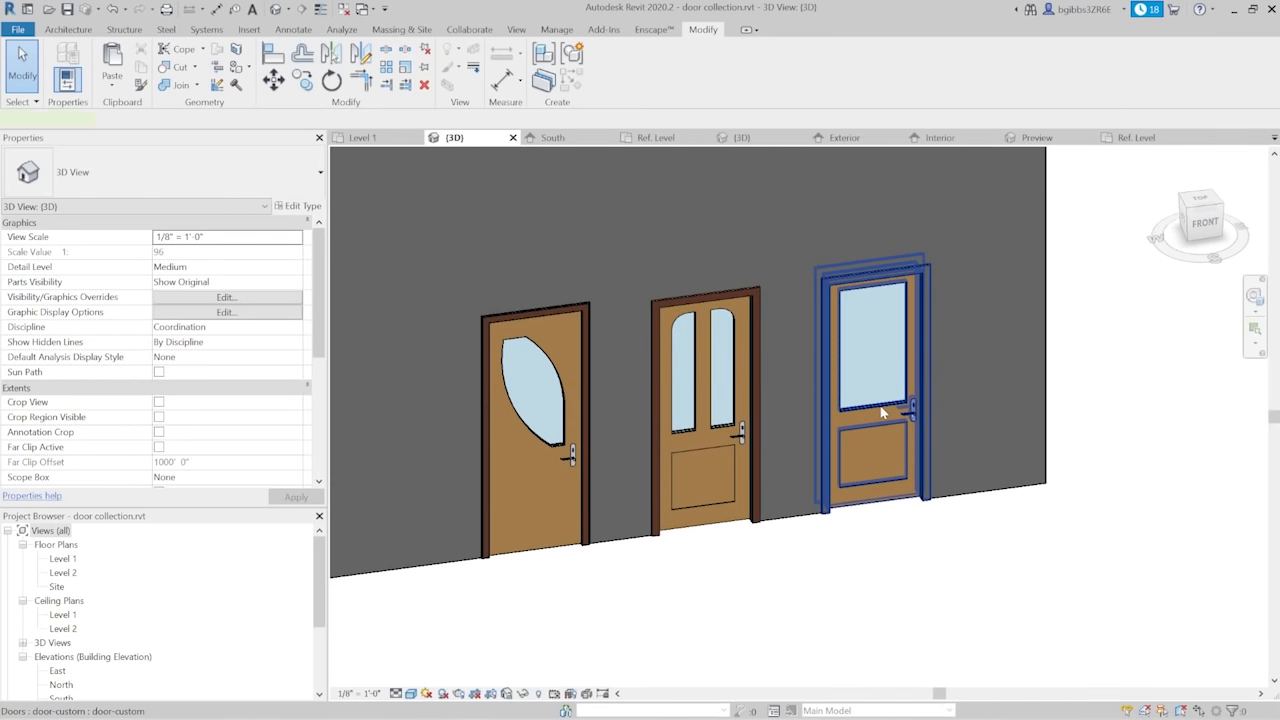
{"action": "left_click", "coordinate": [882, 412]}
{"action": "double_click", "coordinate": [882, 412]}
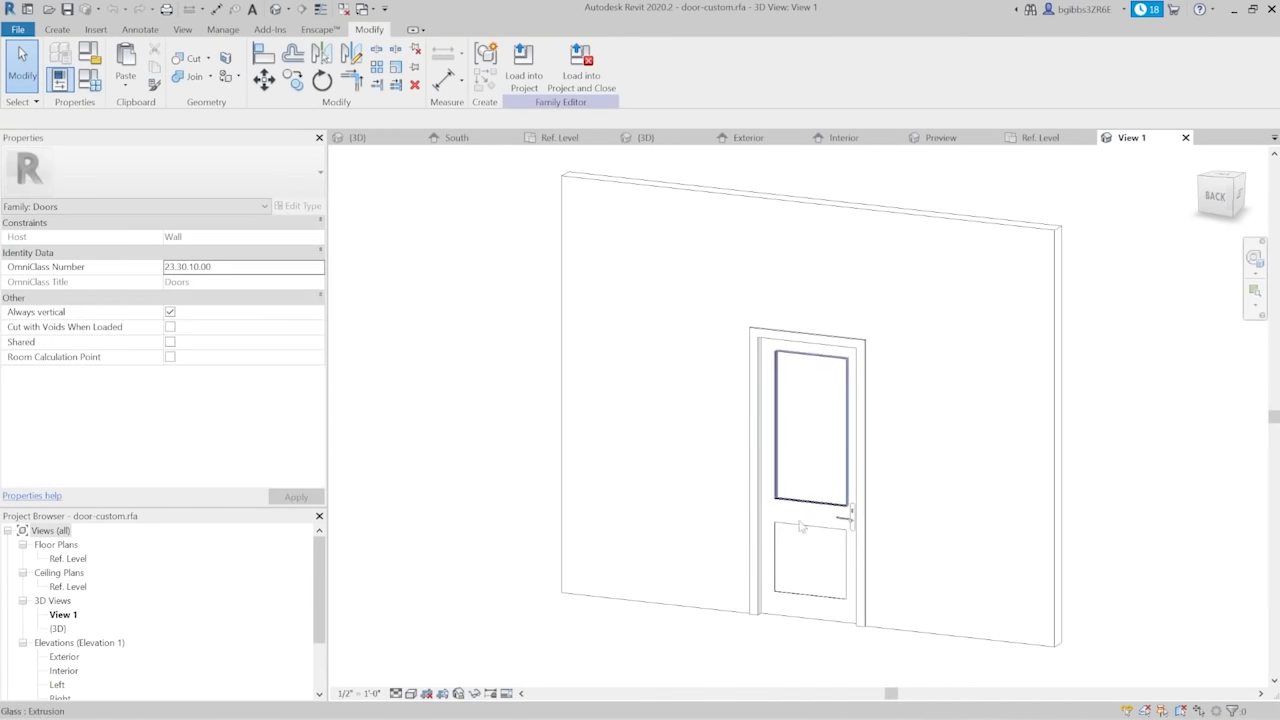
Inspect the door frame in 3D and open the family's Exterior elevation with the door in view
{"action": "middle_click_drag", "start_coordinate": [767, 420], "coordinate": [662, 370]}
{"action": "left_click", "coordinate": [764, 438]}
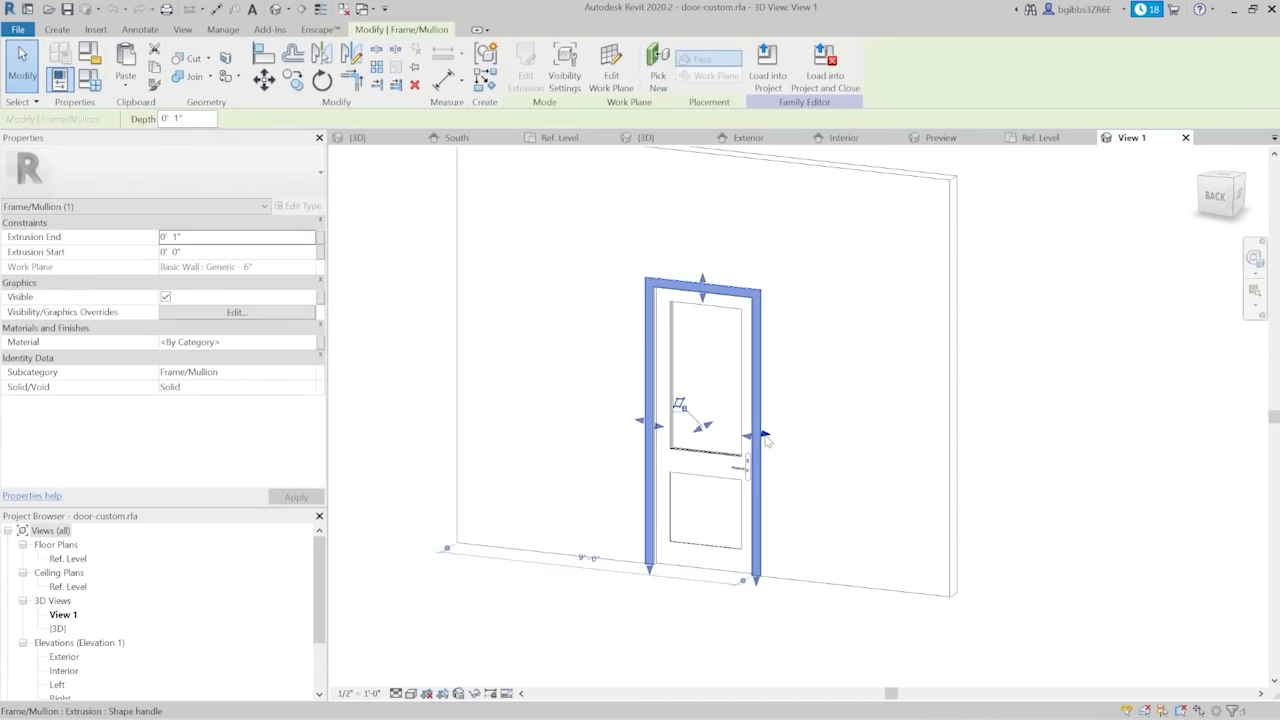
{"action": "middle_click_drag", "start_coordinate": [779, 318], "coordinate": [937, 240], "text": "shift"}
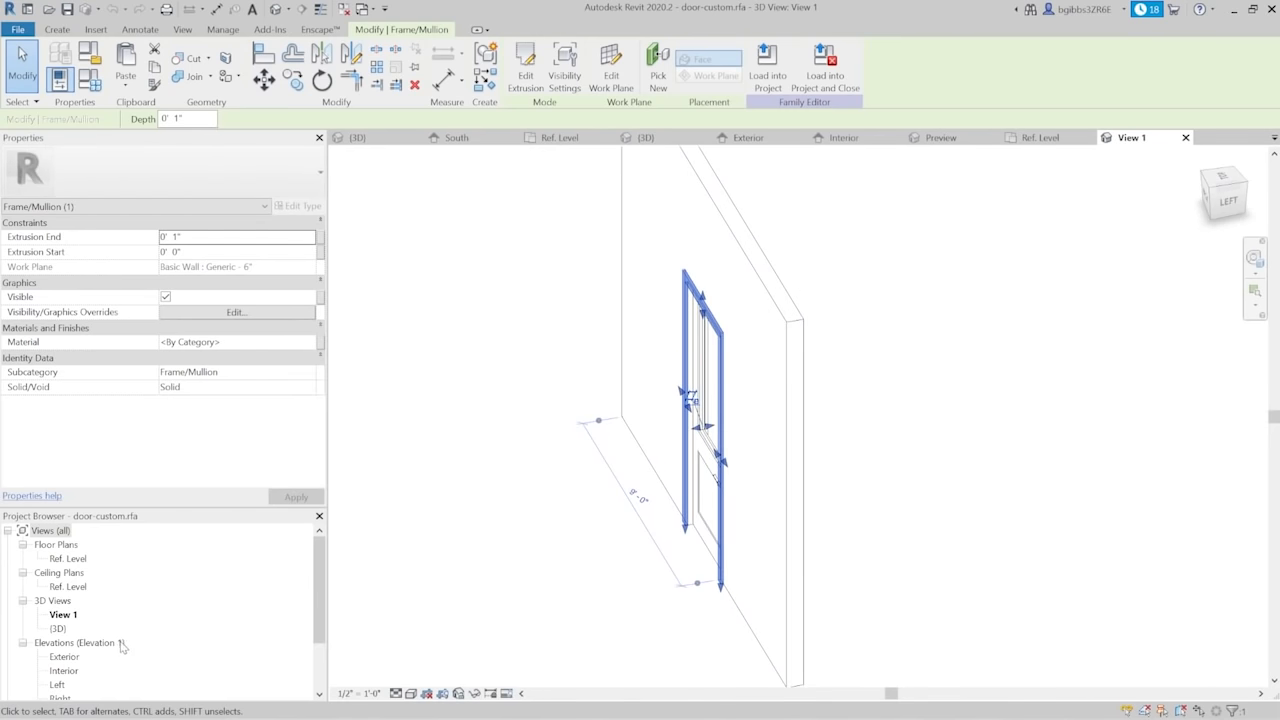
{"action": "scroll", "coordinate": [120, 647], "scroll_direction": "down", "scroll_amount": 1}
{"action": "double_click", "coordinate": [65, 614]}
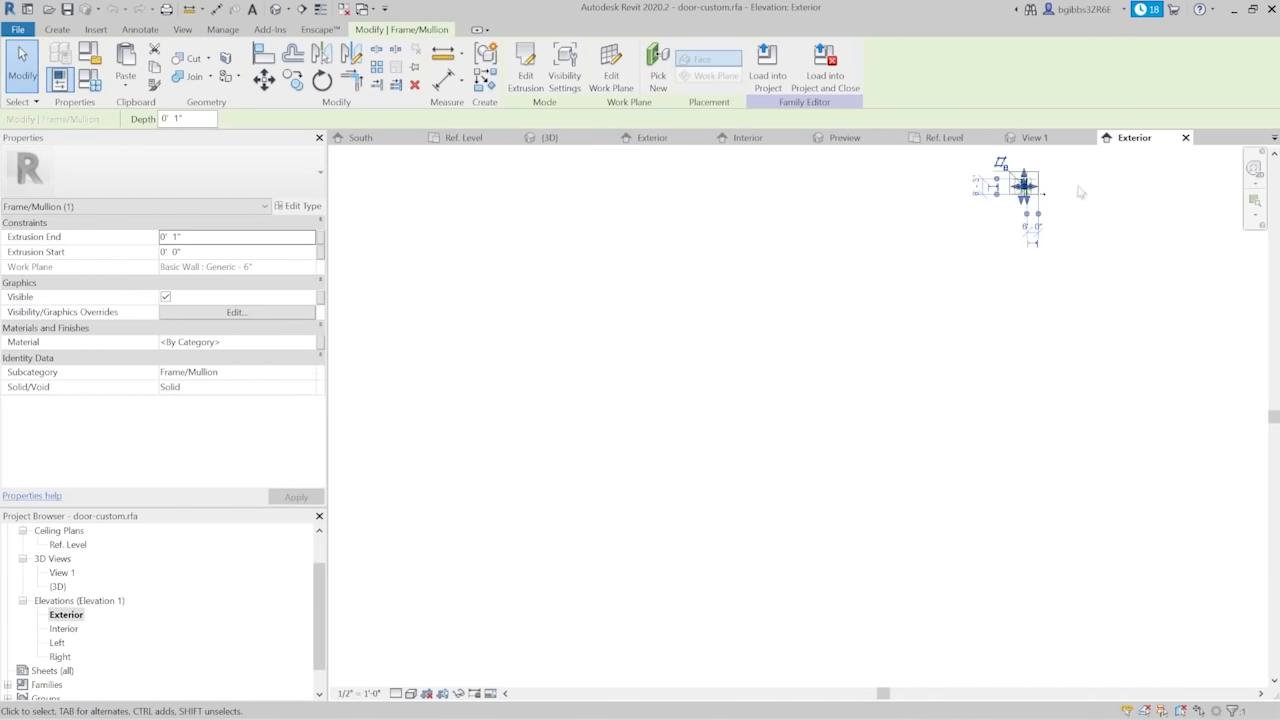
{"action": "left_click", "coordinate": [1120, 277]}
{"action": "scroll", "coordinate": [1042, 188], "scroll_direction": "up", "scroll_amount": 12}
{"action": "middle_click_drag", "start_coordinate": [865, 251], "coordinate": [927, 460]}
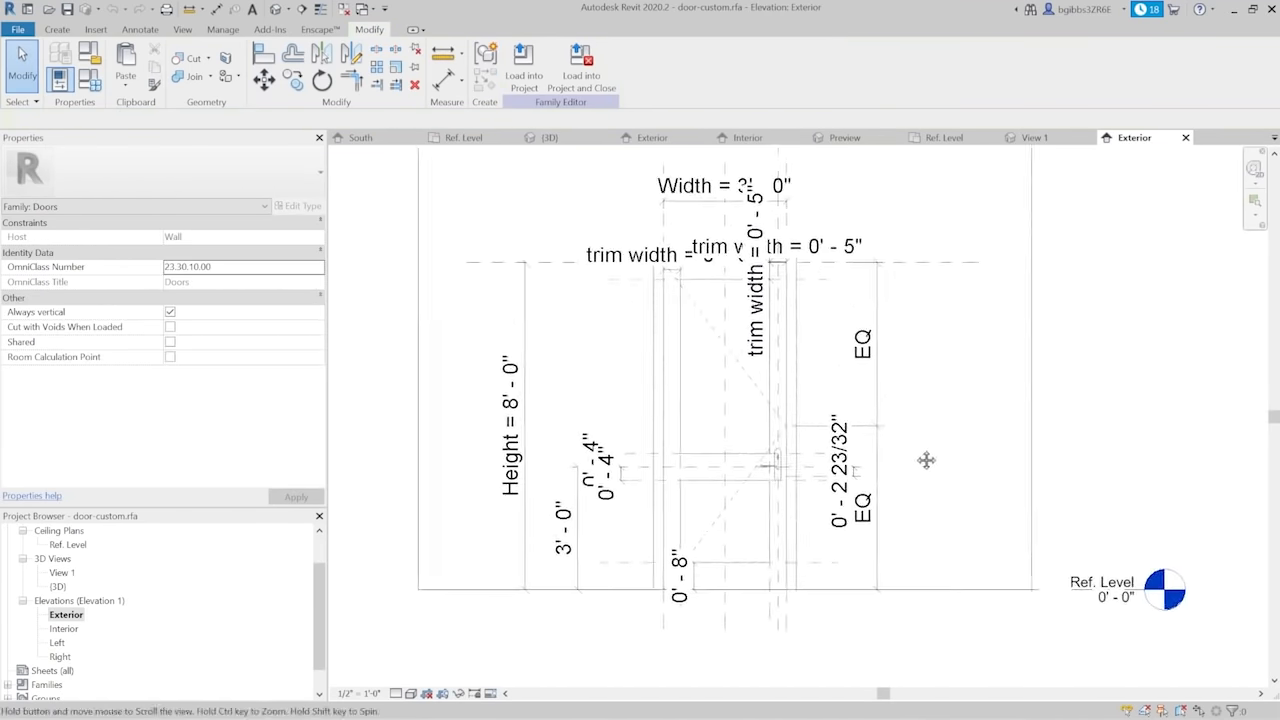
{"action": "scroll", "coordinate": [927, 460], "scroll_direction": "down", "scroll_amount": 1}
Associate the exterior frame's material with a new family parameter named ext-frame
{"action": "left_click", "coordinate": [694, 360]}
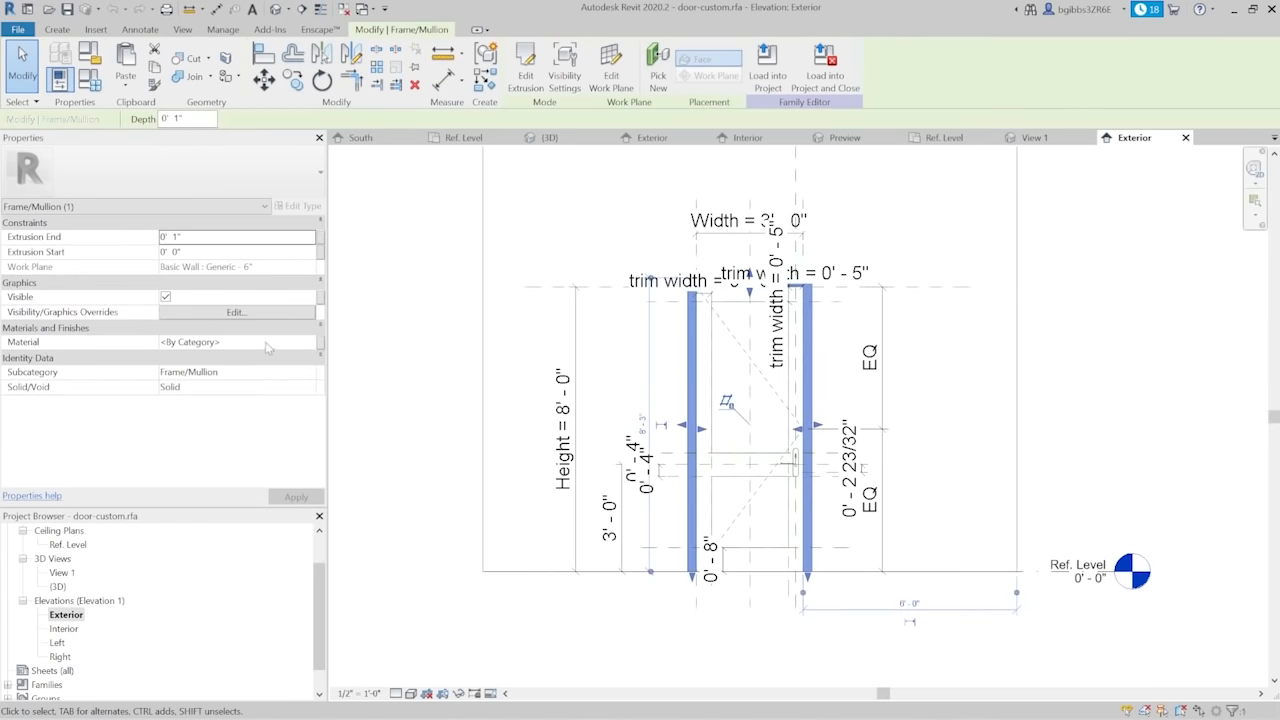
{"action": "left_click", "coordinate": [319, 342]}
{"action": "left_click", "coordinate": [530, 456]}
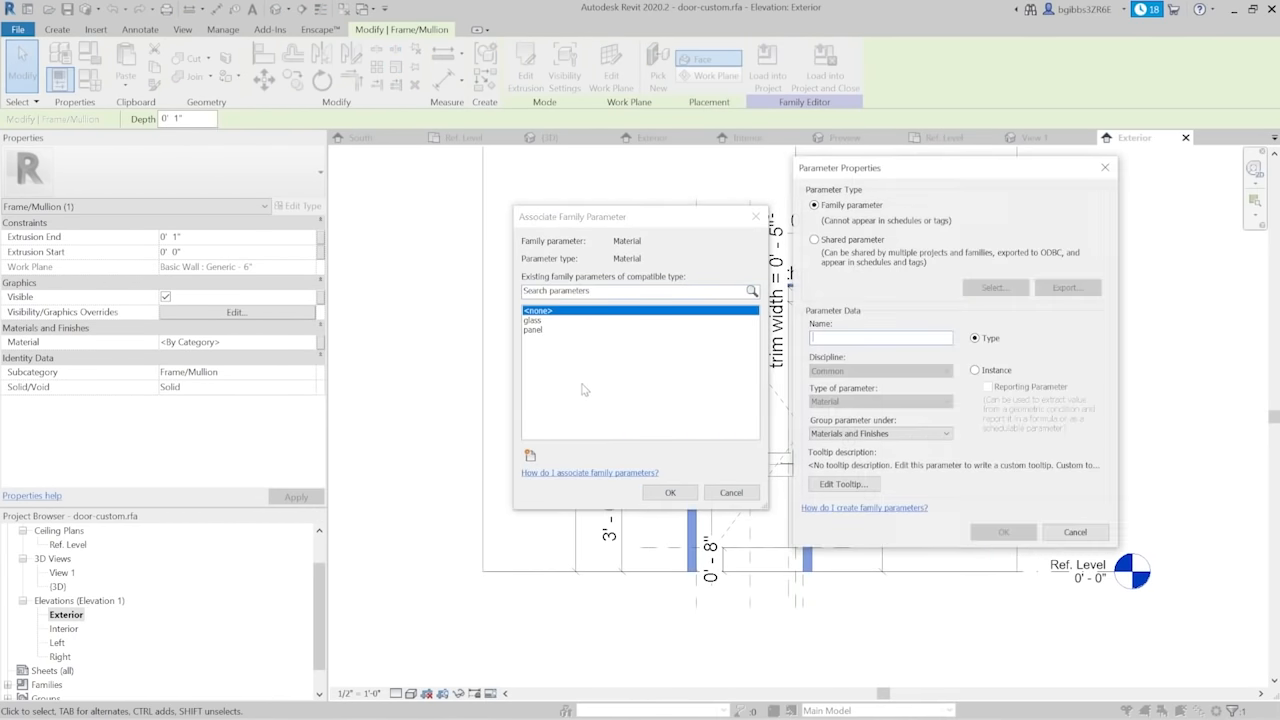
{"action": "type", "text": "ext-f"}
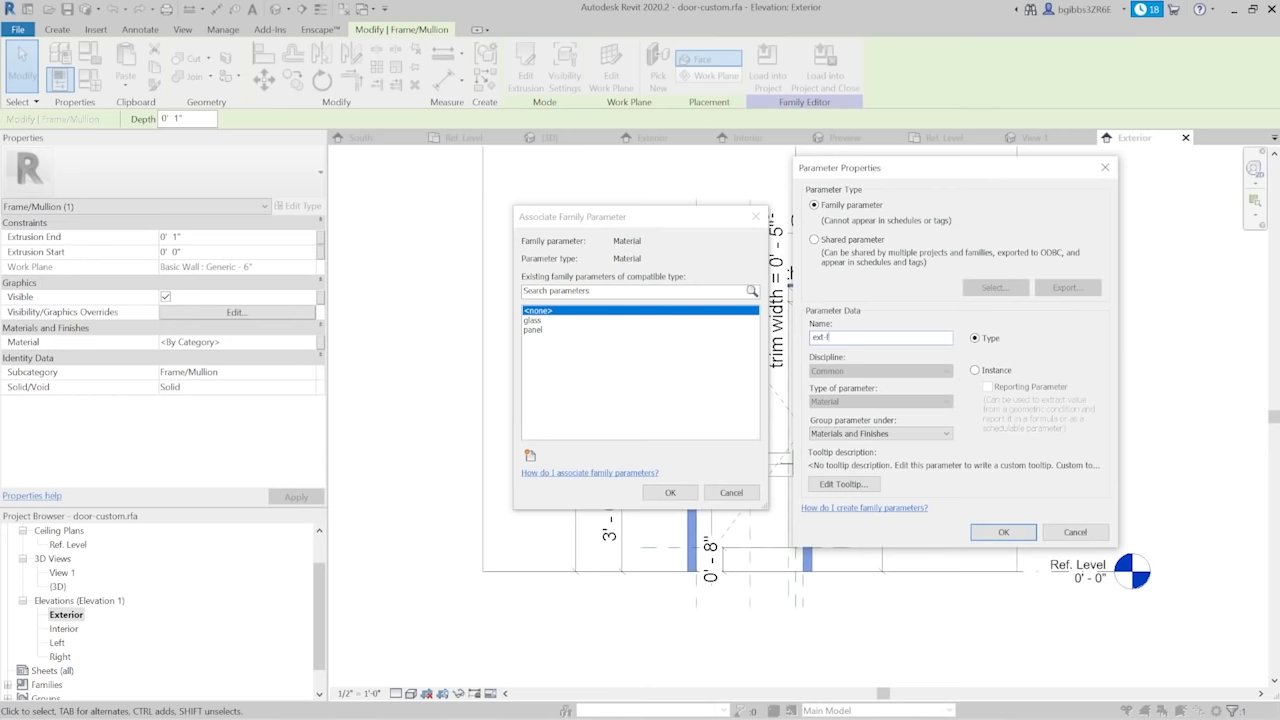
{"action": "key", "text": "ctrl+a"}
{"action": "left_click", "coordinate": [985, 536]}
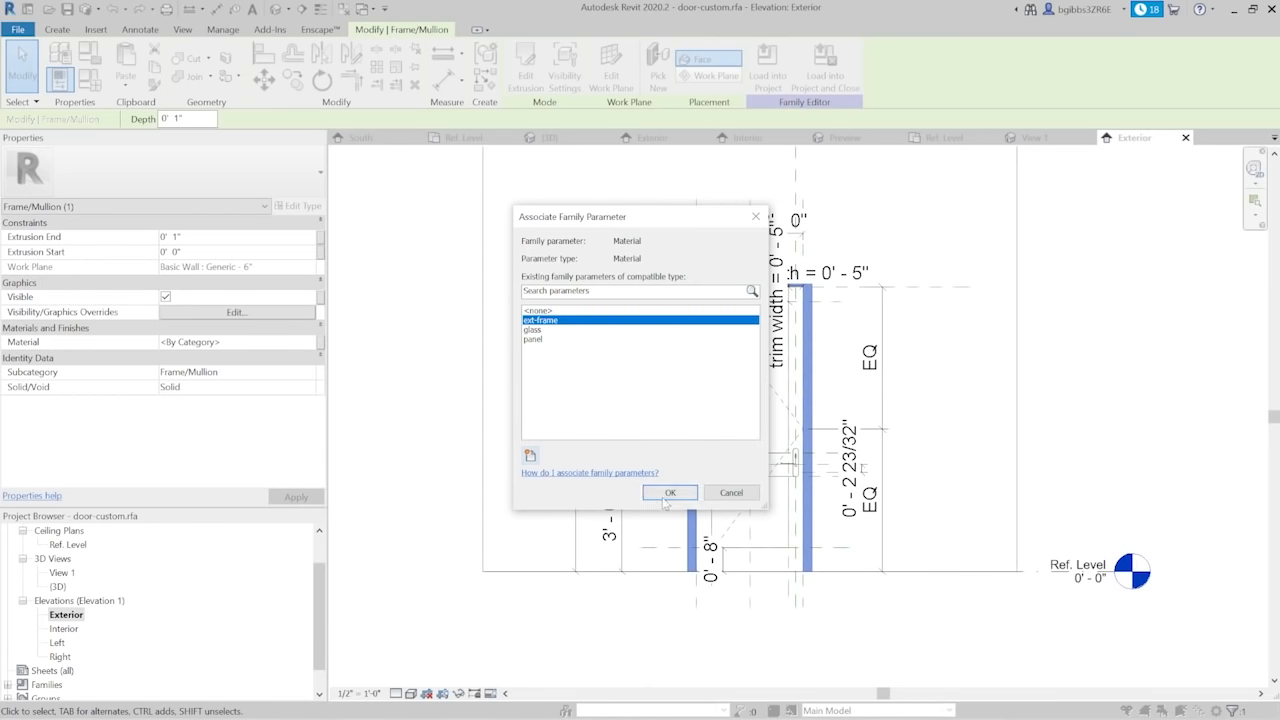
{"action": "left_click", "coordinate": [668, 494]}
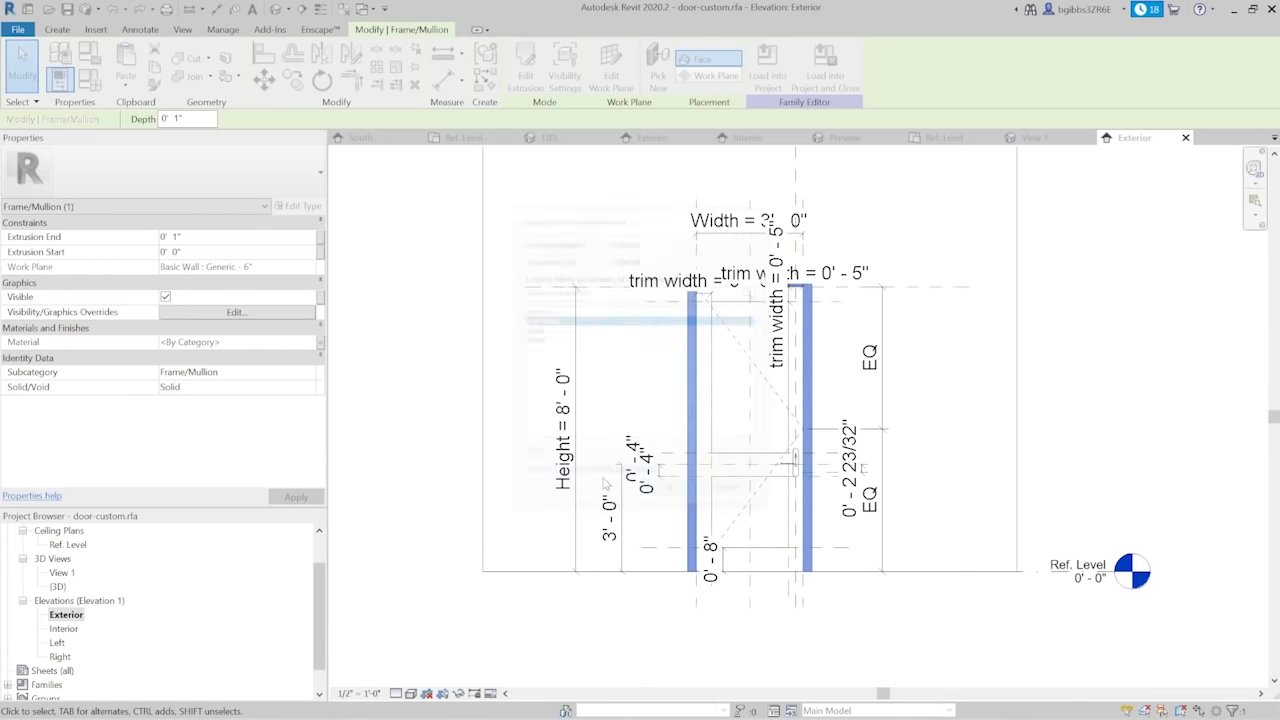
In the family's Interior elevation, associate the interior frame's material with a new family parameter named int-frame
{"action": "double_click", "coordinate": [63, 628]}
{"action": "middle_click_drag", "start_coordinate": [1000, 672], "coordinate": [868, 208]}
{"action": "scroll", "coordinate": [867, 214], "scroll_direction": "up", "scroll_amount": 7}
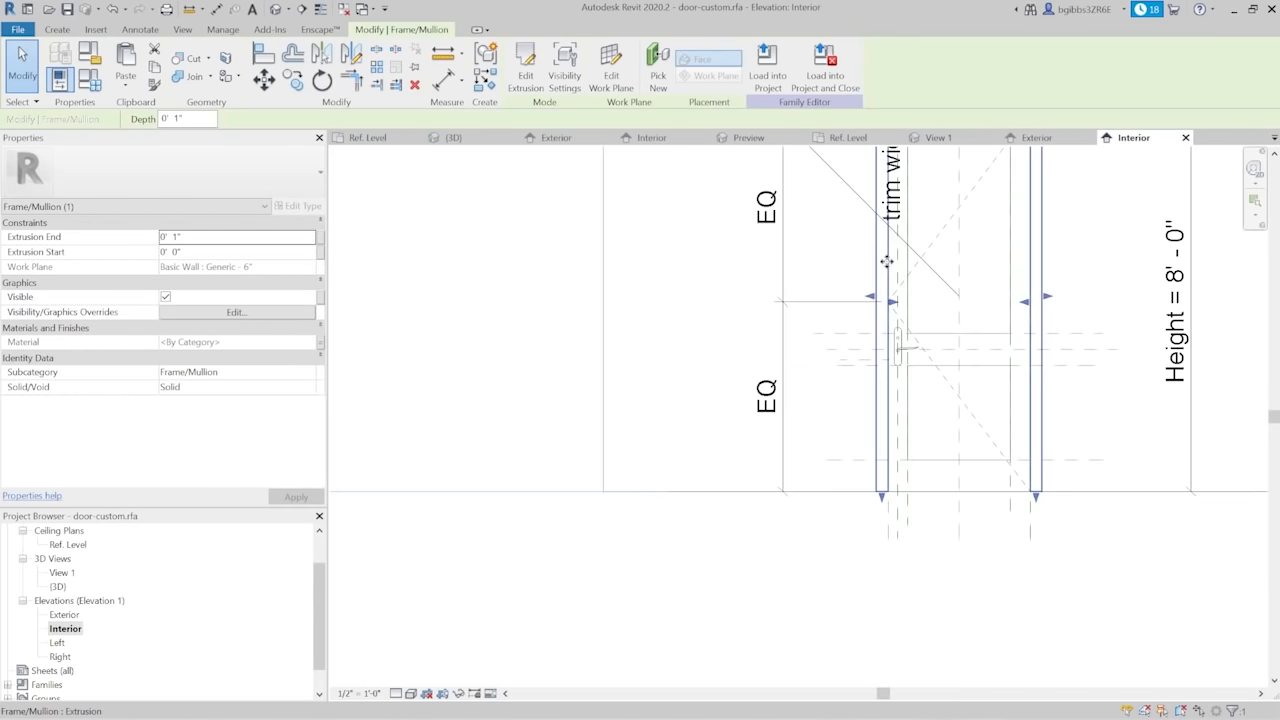
{"action": "left_click", "coordinate": [884, 259]}
{"action": "left_click", "coordinate": [878, 258]}
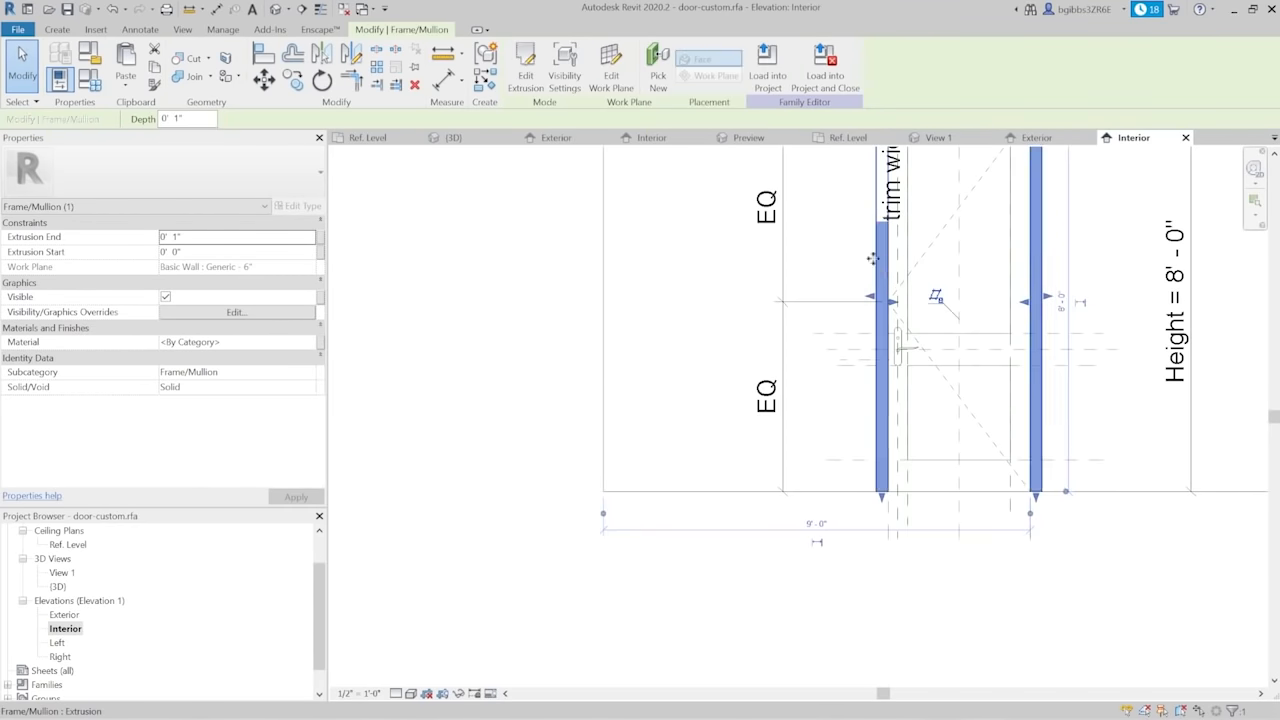
{"action": "left_click", "coordinate": [320, 345]}
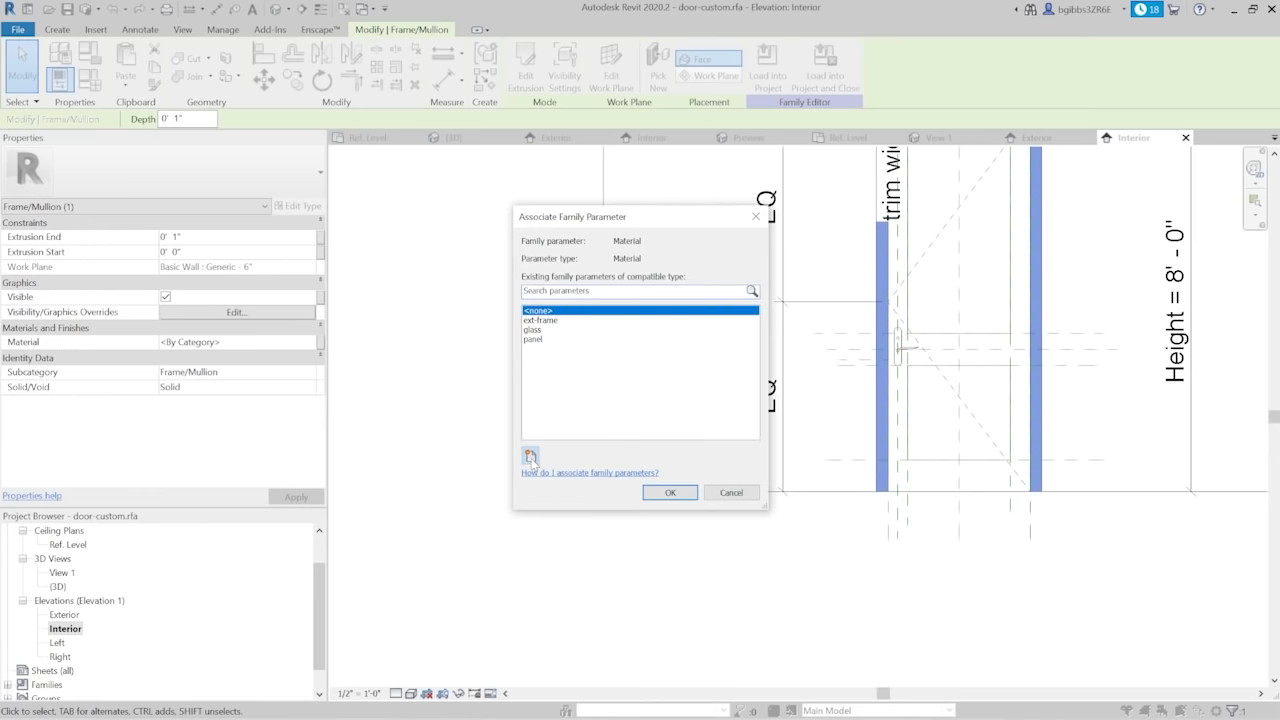
{"action": "left_click", "coordinate": [530, 455]}
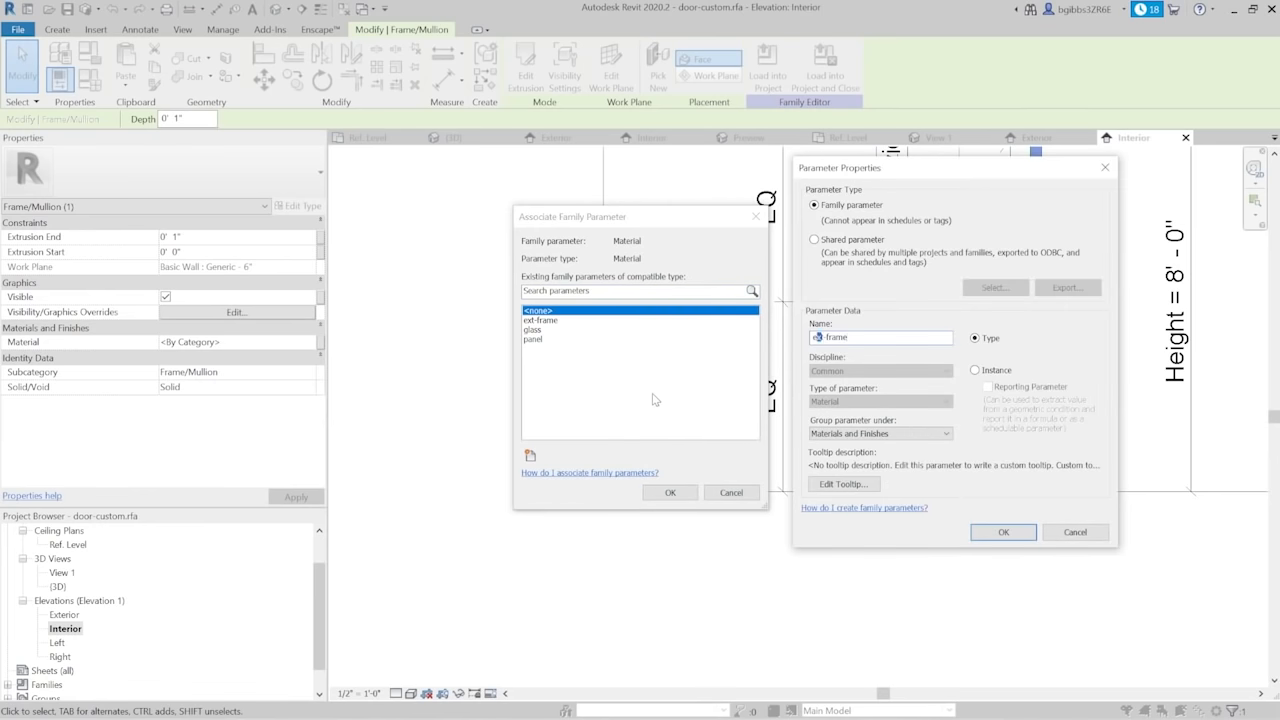
{"action": "type", "text": "int"}
{"action": "key", "text": "Return"}
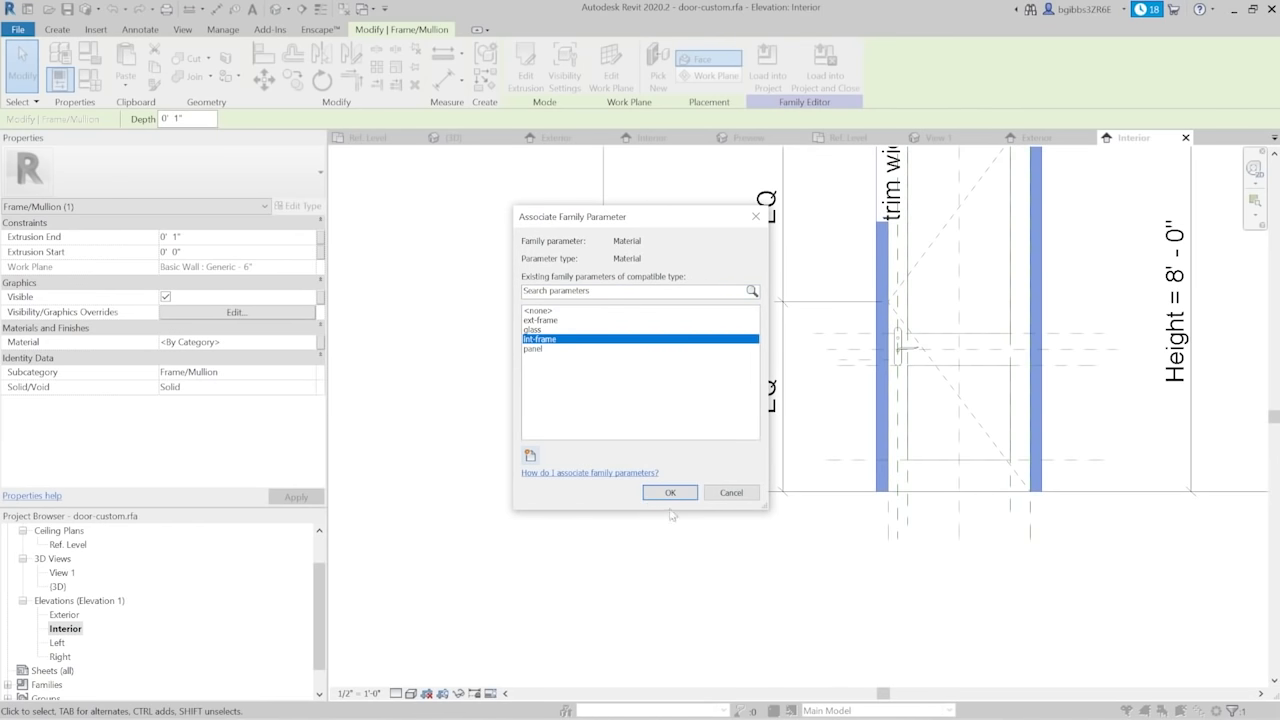
{"action": "left_click", "coordinate": [670, 492]}
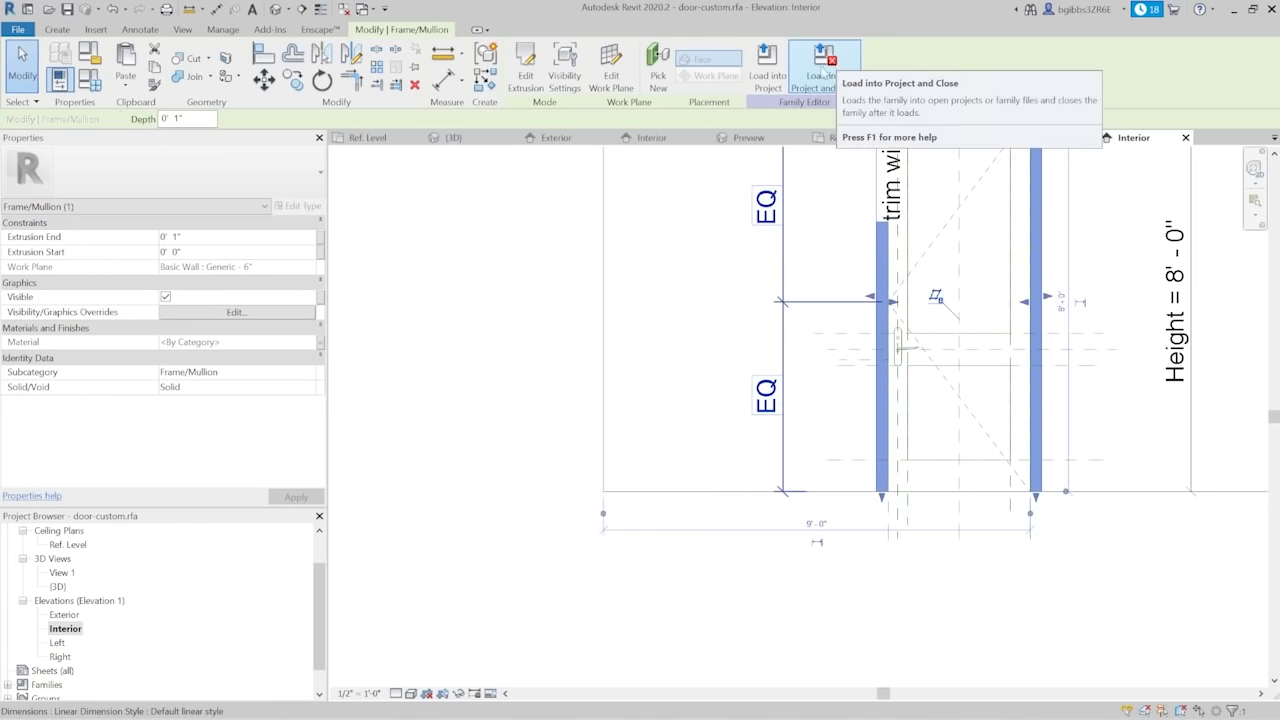
Save and close the door-custom family, replacing its file, and load it into door collection.rvt, overwriting the existing version
{"action": "left_click", "coordinate": [824, 62]}
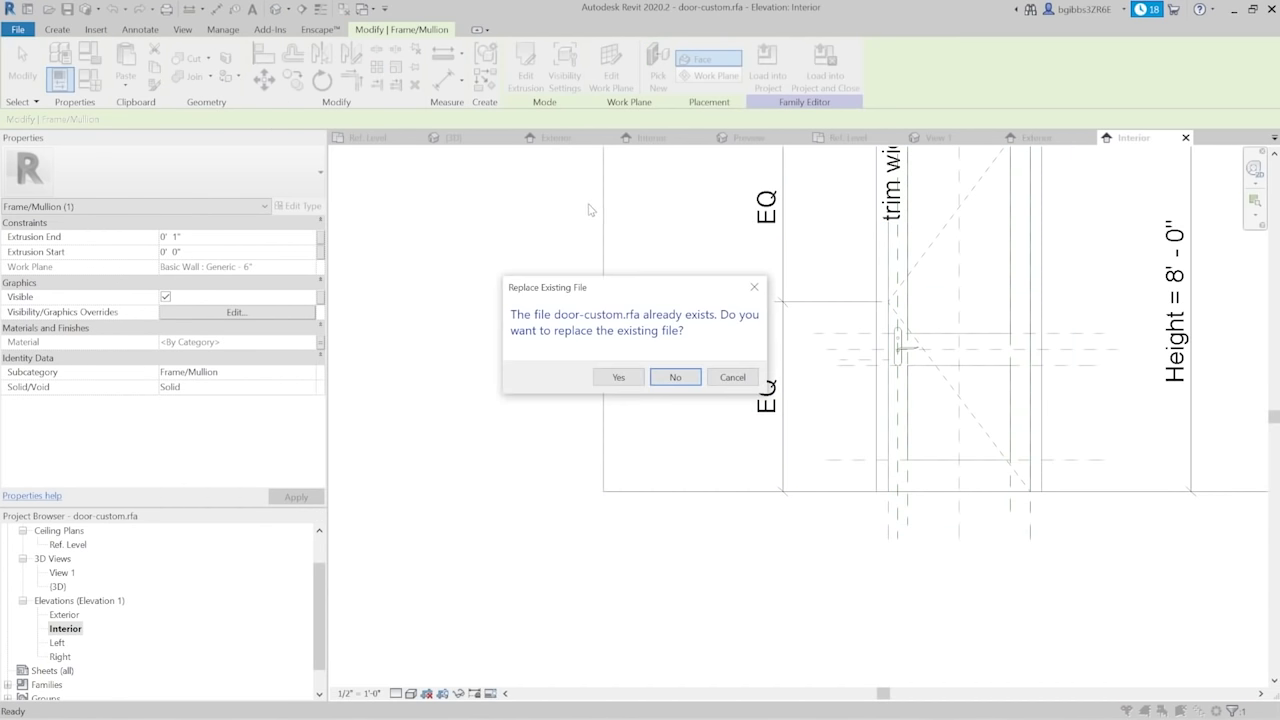
{"action": "left_click", "coordinate": [628, 378]}
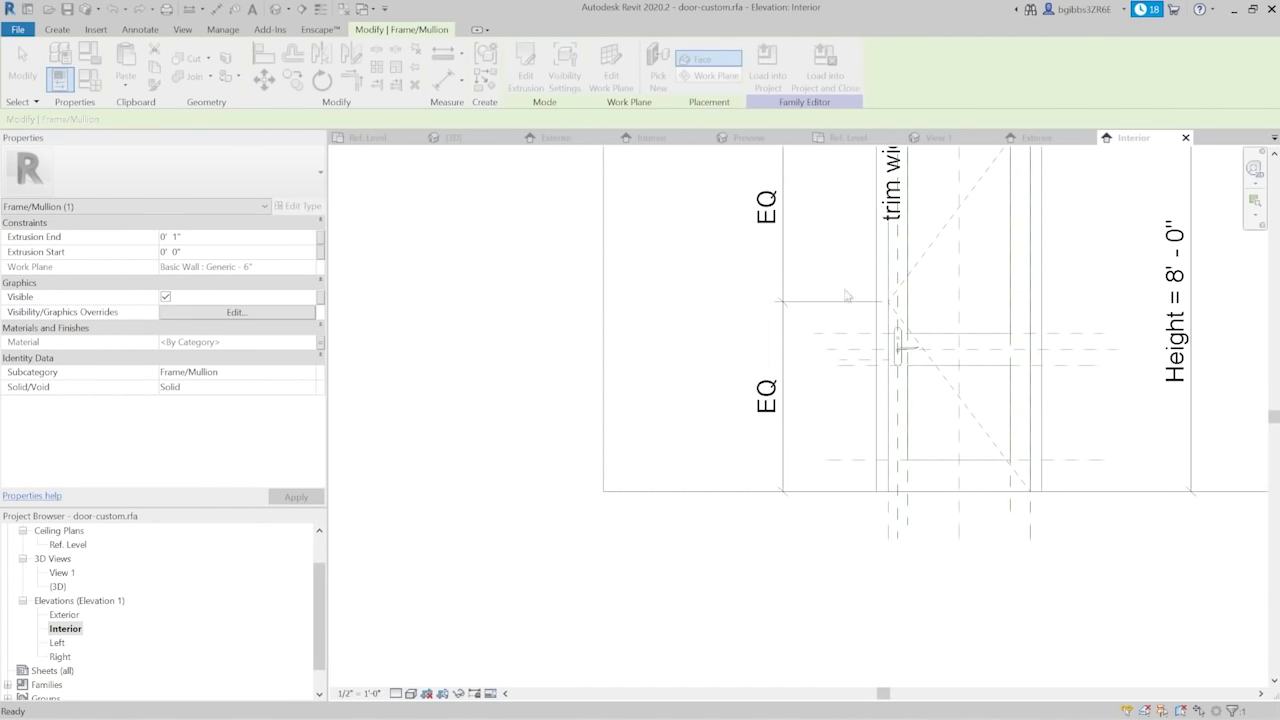
{"action": "left_click", "coordinate": [596, 82]}
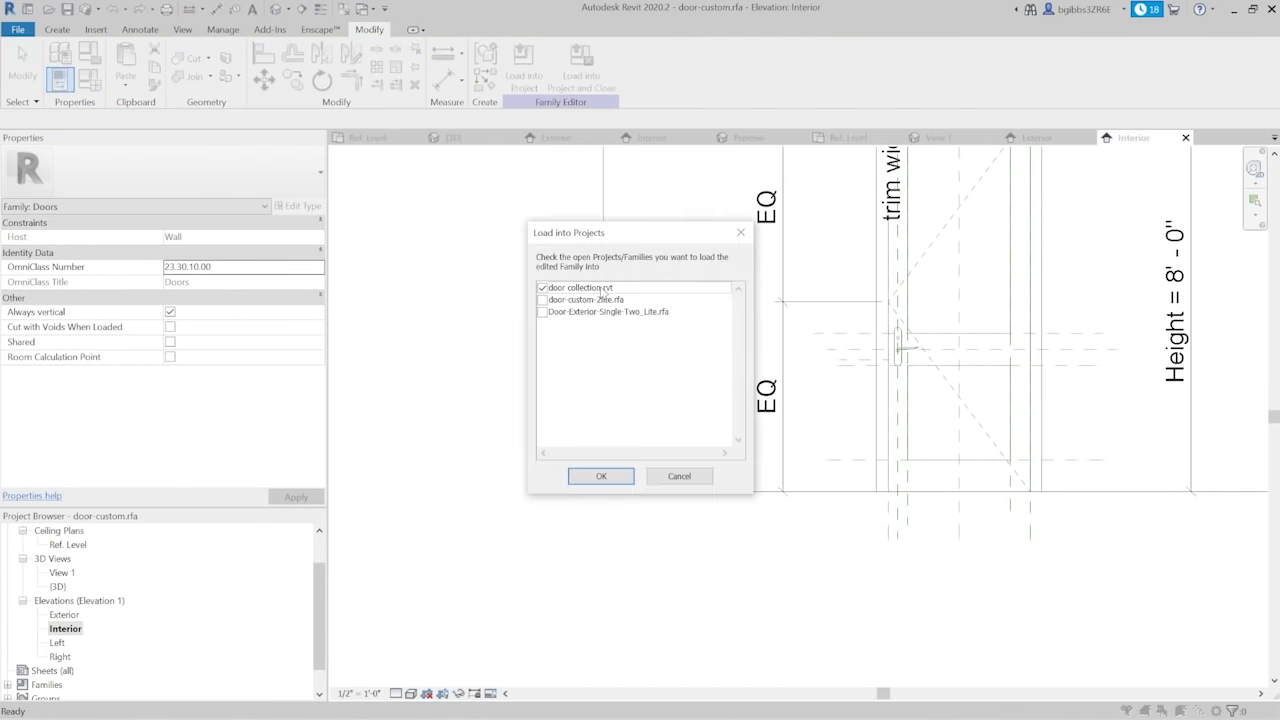
{"action": "left_click", "coordinate": [602, 476]}
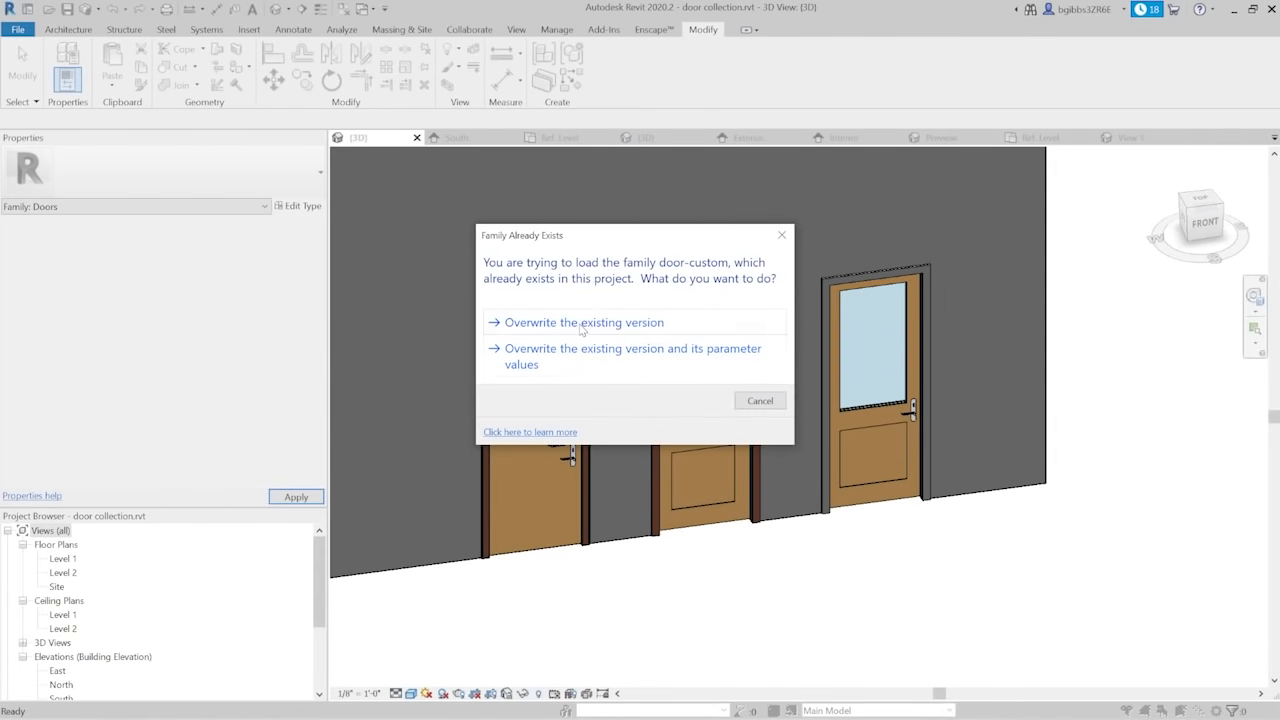
{"action": "left_click", "coordinate": [581, 326]}
{"action": "left_click", "coordinate": [614, 326]}
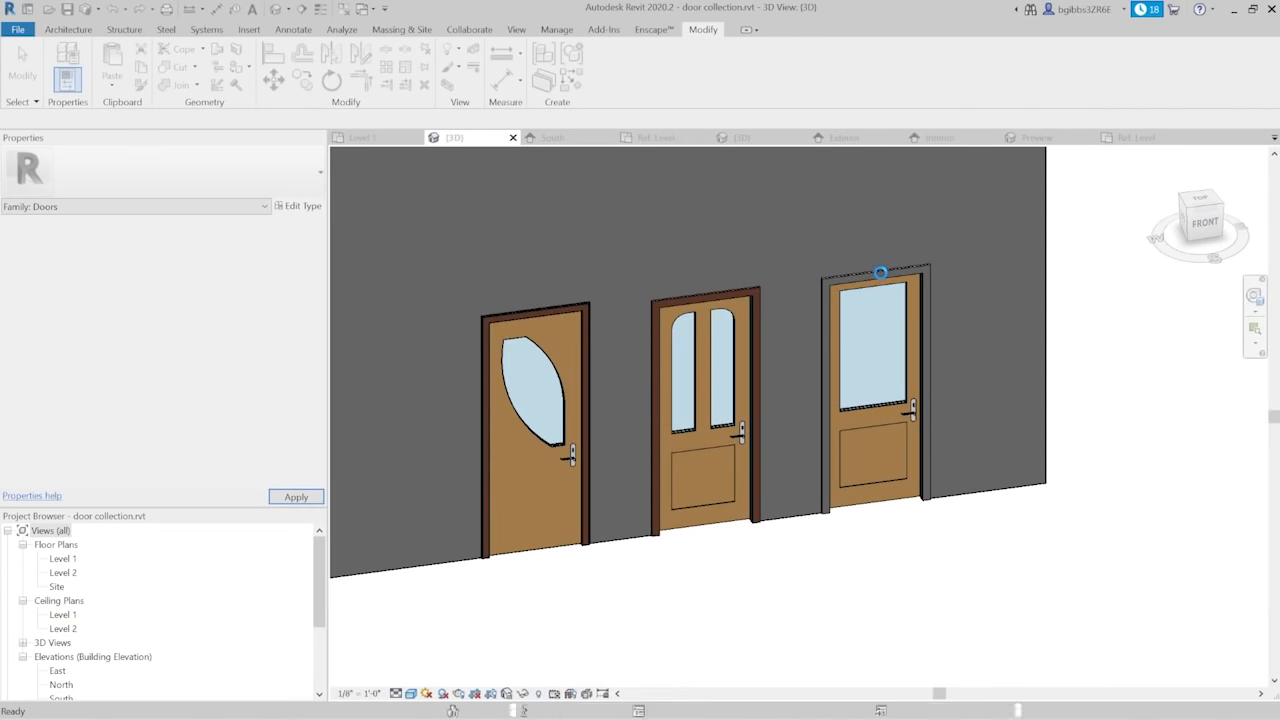
Set both ext-frame and int-frame to the material Door - Frame in the single-lite door's type properties
{"action": "left_click", "coordinate": [880, 272]}
{"action": "left_click", "coordinate": [297, 206]}
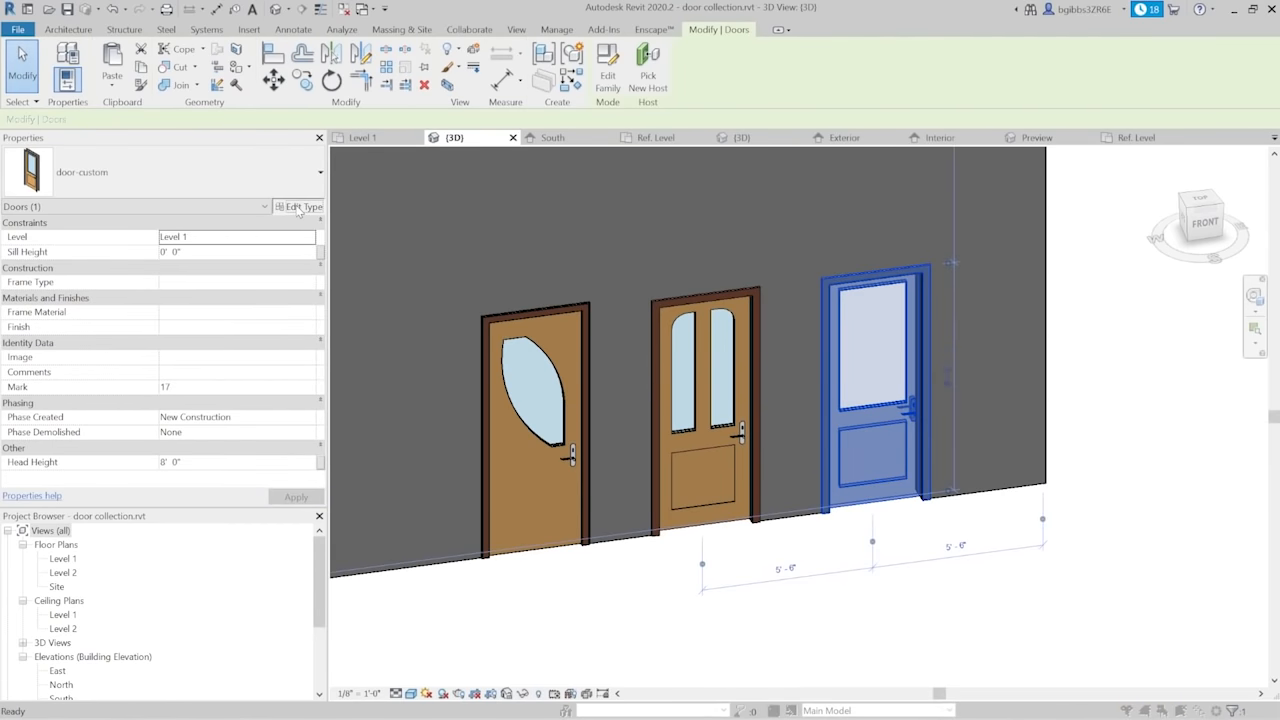
{"action": "left_click", "coordinate": [1027, 347]}
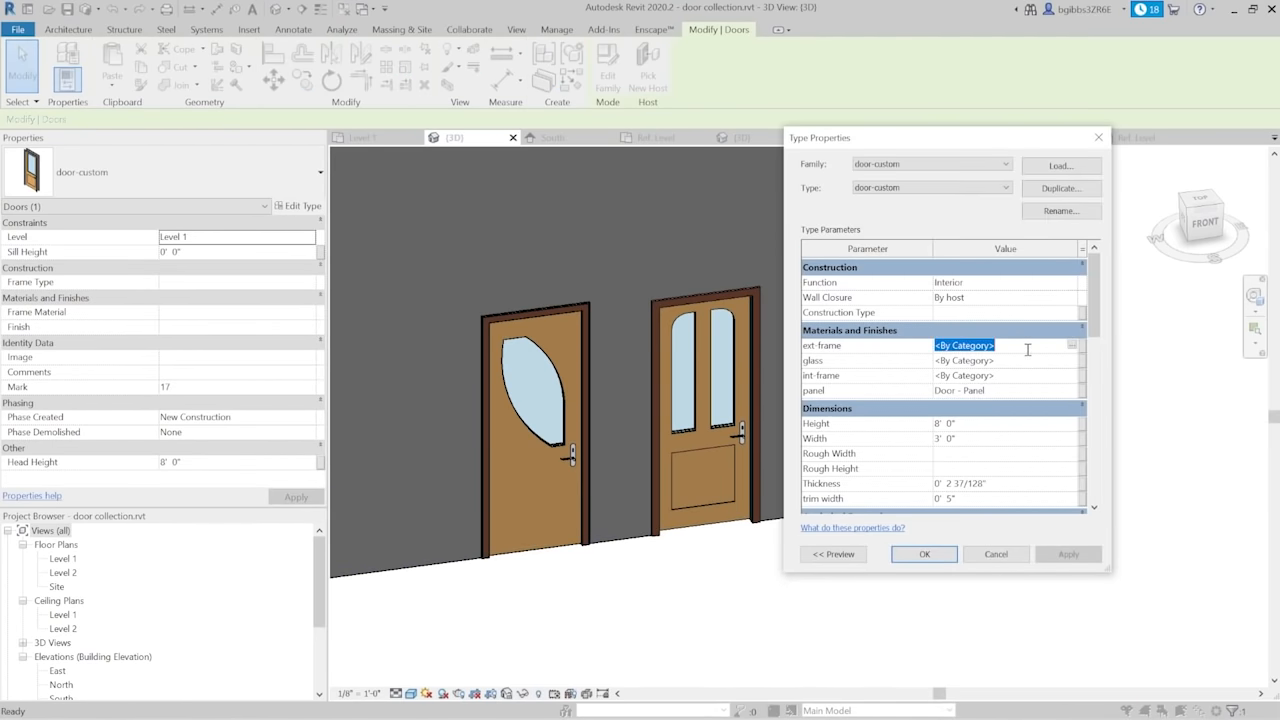
{"action": "type", "text": "ext-frame"}
{"action": "key", "text": "ctrl+a"}
{"action": "type", "text": "D"}
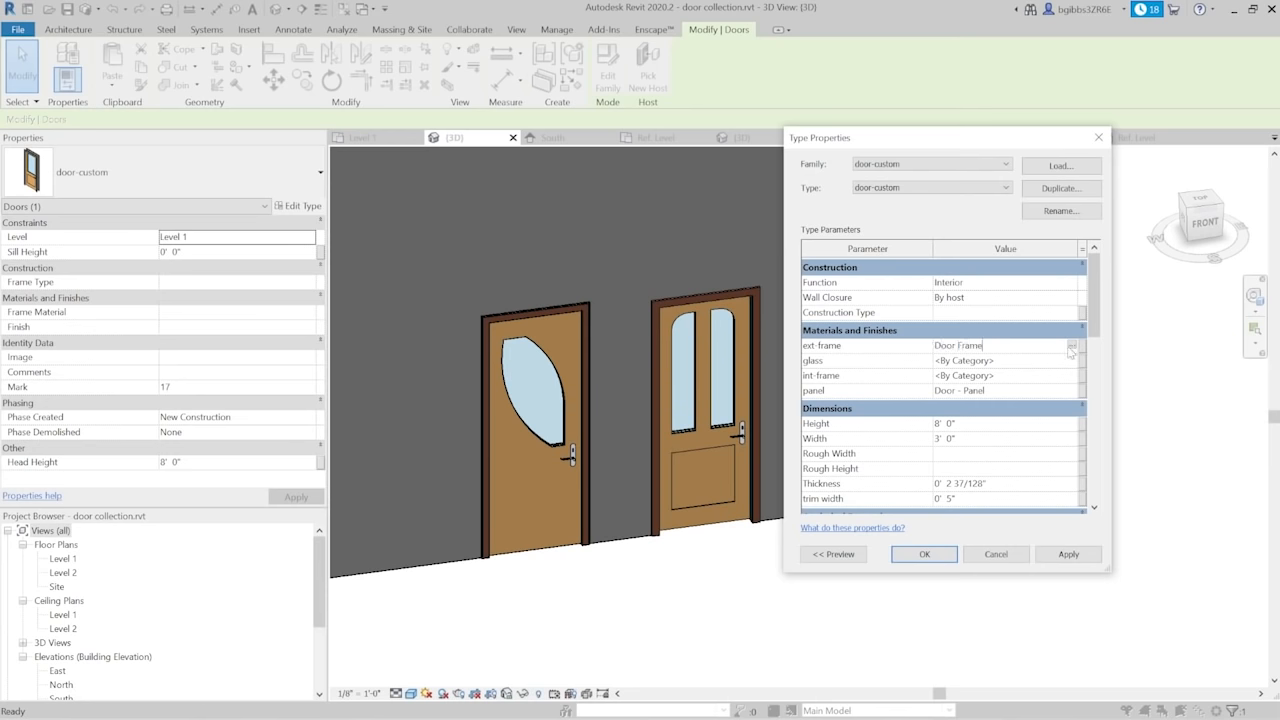
{"action": "left_click", "coordinate": [1071, 349]}
{"action": "left_click", "coordinate": [734, 368]}
{"action": "left_click", "coordinate": [972, 353]}
{"action": "left_click", "coordinate": [1014, 347]}
{"action": "left_click", "coordinate": [1020, 380]}
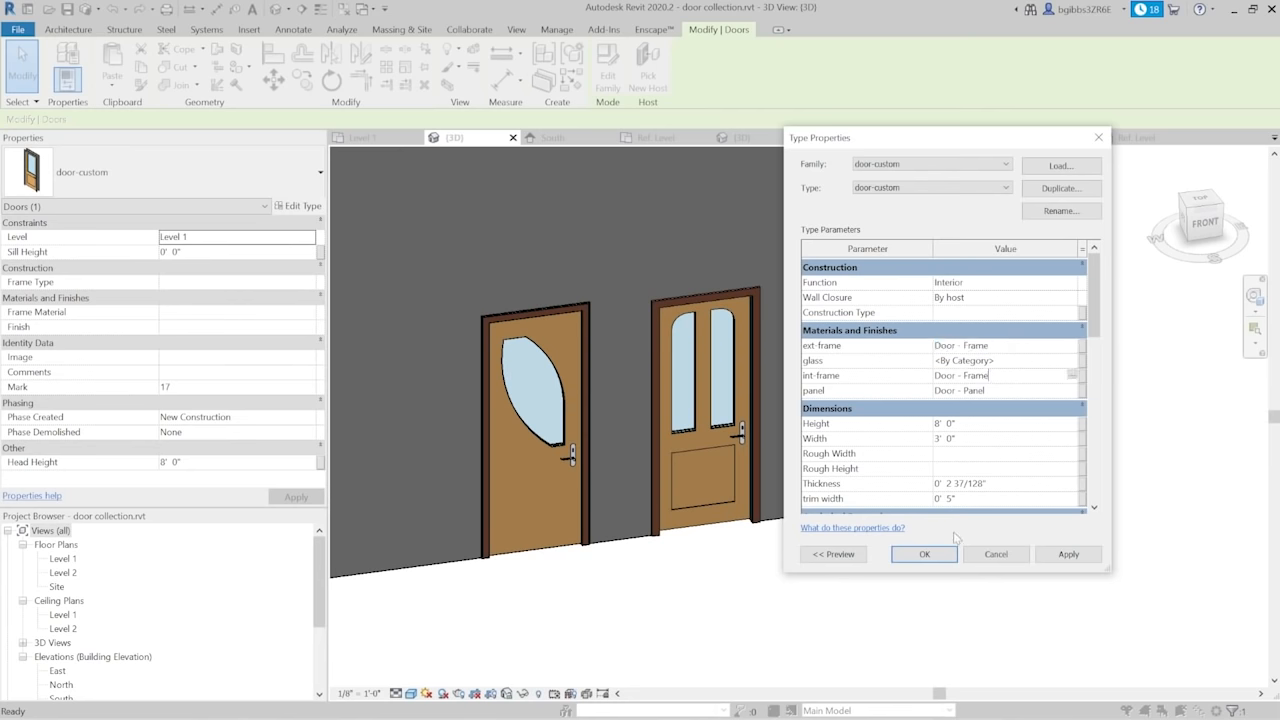
{"action": "left_click", "coordinate": [924, 554]}
{"action": "left_click", "coordinate": [988, 606]}
Examine the doors and their frames from the other side of the wall in 3D
{"action": "middle_click_drag", "start_coordinate": [864, 460], "coordinate": [428, 428], "text": "shift"}
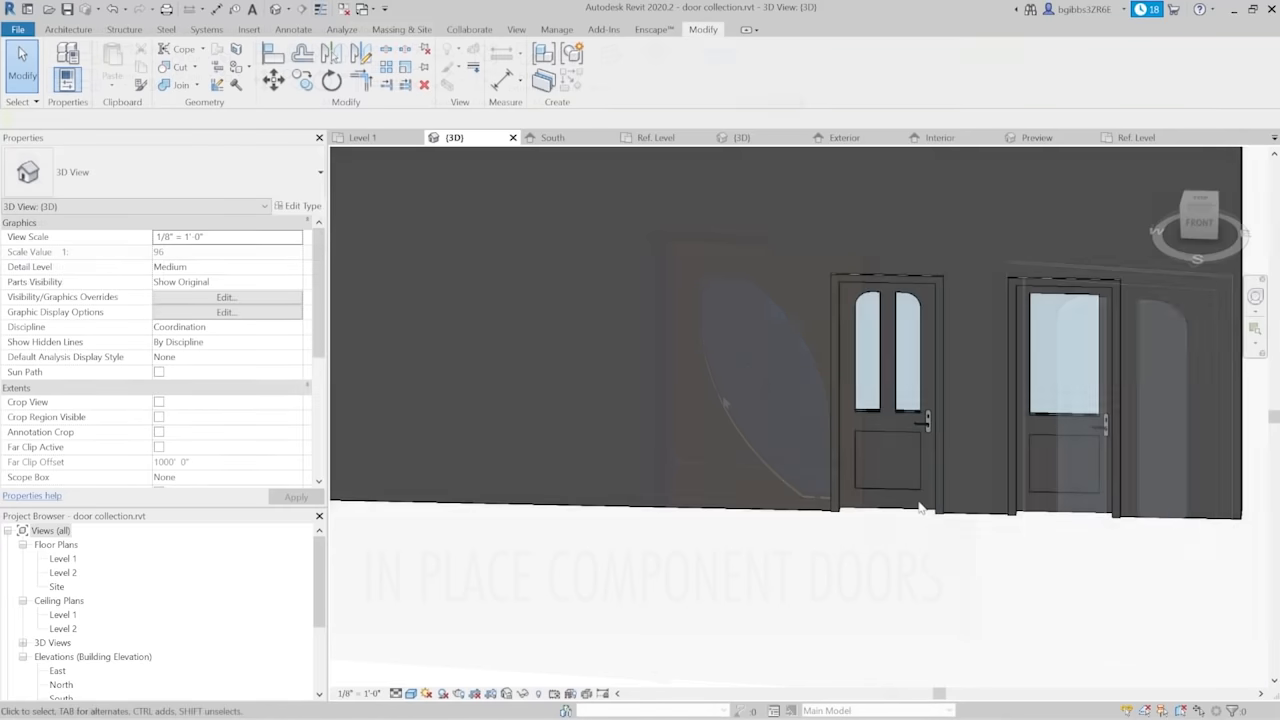
{"action": "scroll", "coordinate": [923, 520], "scroll_direction": "down", "scroll_amount": 3}
{"action": "middle_click_drag", "start_coordinate": [923, 520], "coordinate": [822, 555], "text": "shift"}
{"action": "scroll", "coordinate": [917, 541], "scroll_direction": "up", "scroll_amount": 2}
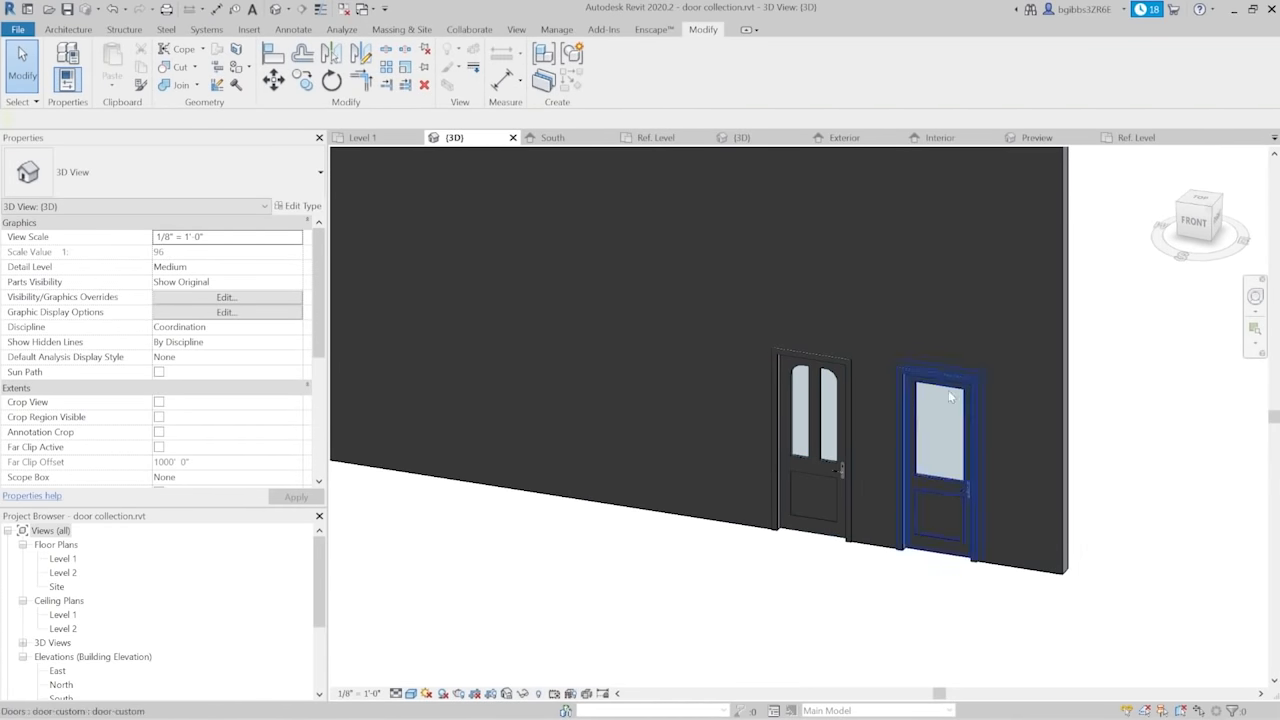
{"action": "middle_click_drag", "start_coordinate": [877, 496], "coordinate": [887, 513], "text": "shift"}
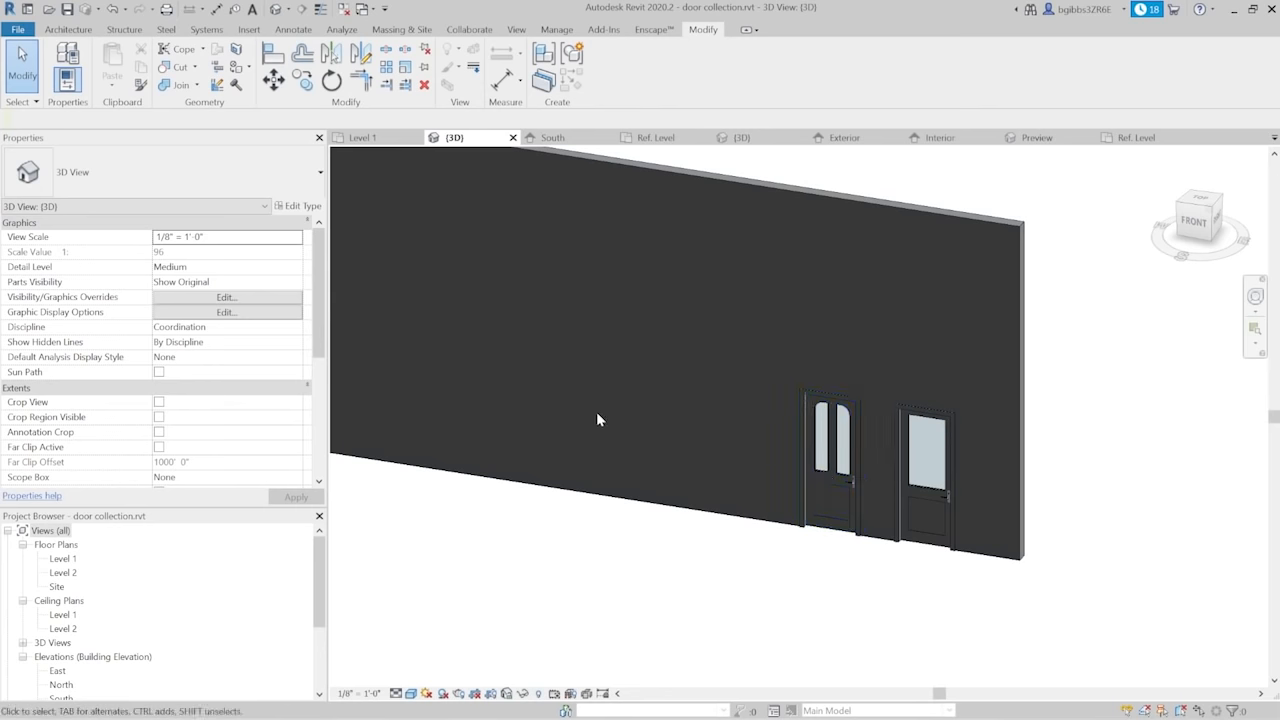
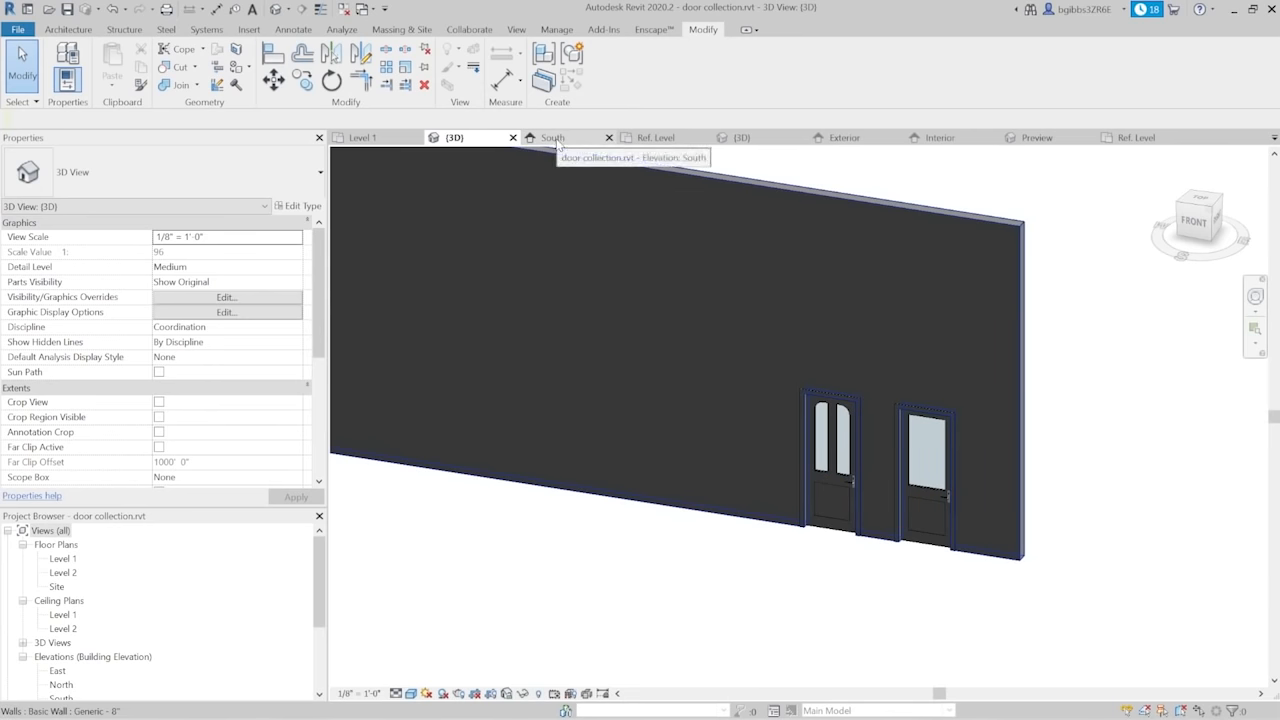
Open the project's South elevation with the two custom doors and the blank wall beside them in view
{"action": "left_click", "coordinate": [557, 143]}
{"action": "scroll", "coordinate": [1065, 425], "scroll_direction": "down", "scroll_amount": 3}
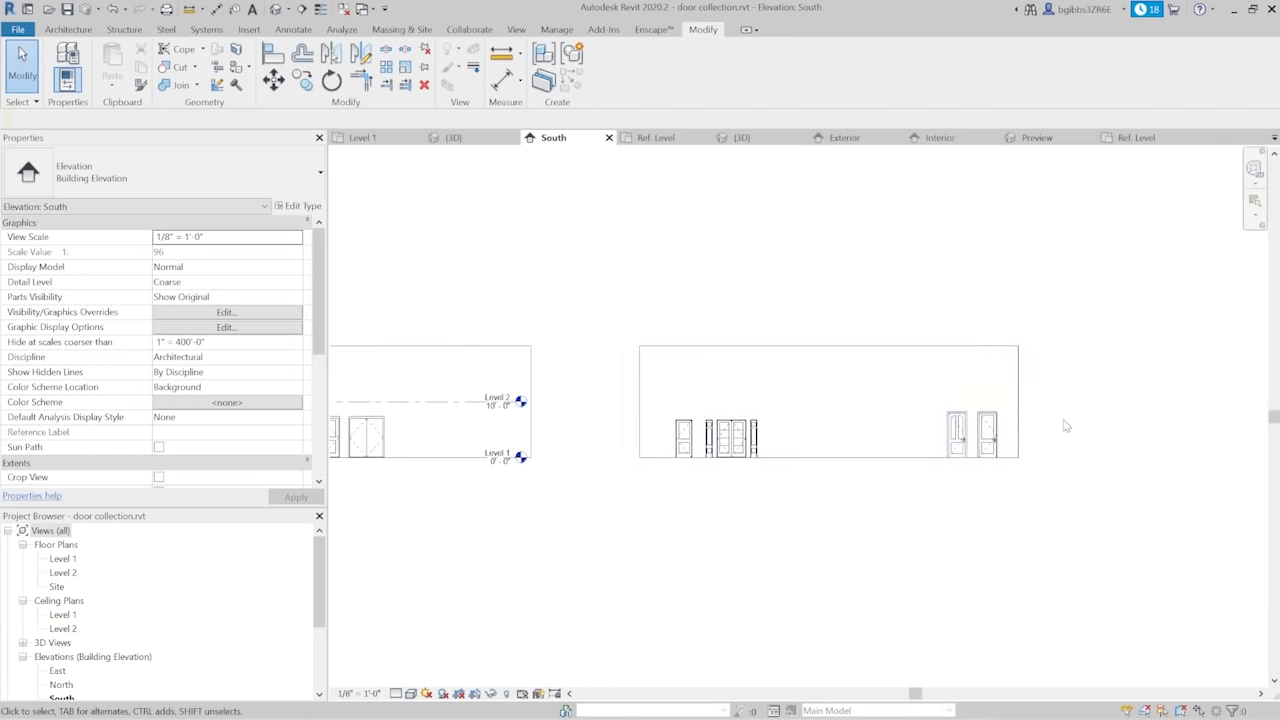
{"action": "scroll", "coordinate": [1065, 425], "scroll_direction": "up", "scroll_amount": 5}
{"action": "middle_click_drag", "start_coordinate": [776, 429], "coordinate": [830, 428]}
{"action": "scroll", "coordinate": [692, 408], "scroll_direction": "up", "scroll_amount": 1}
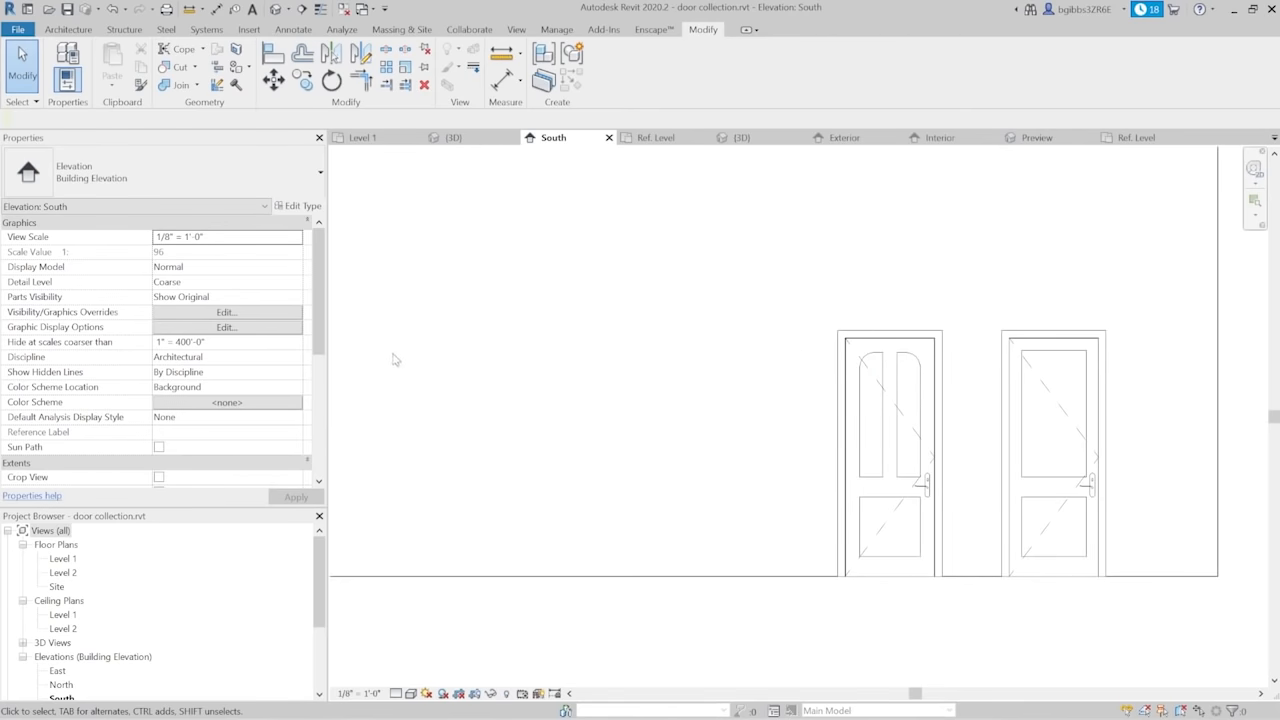
{"action": "scroll", "coordinate": [808, 444], "scroll_direction": "down", "scroll_amount": 1}
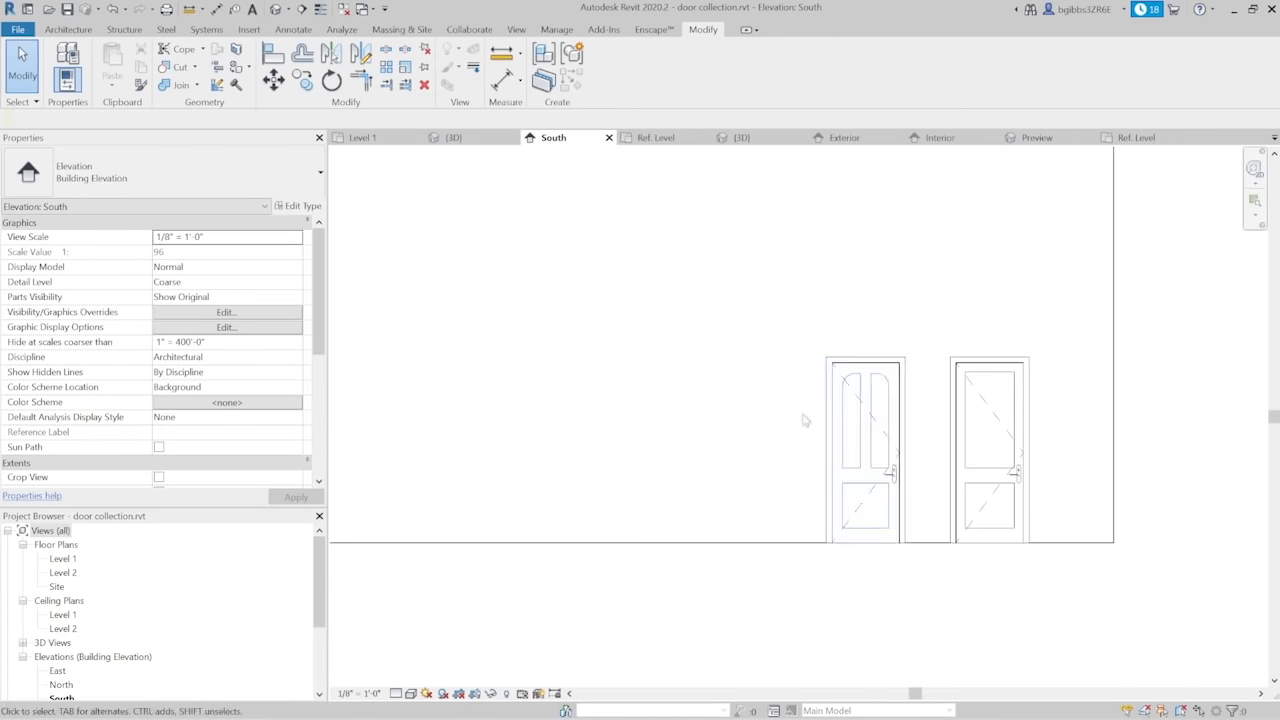
{"action": "middle_click_drag", "start_coordinate": [789, 460], "coordinate": [841, 440]}
{"action": "scroll", "coordinate": [939, 368], "scroll_direction": "up", "scroll_amount": 2}
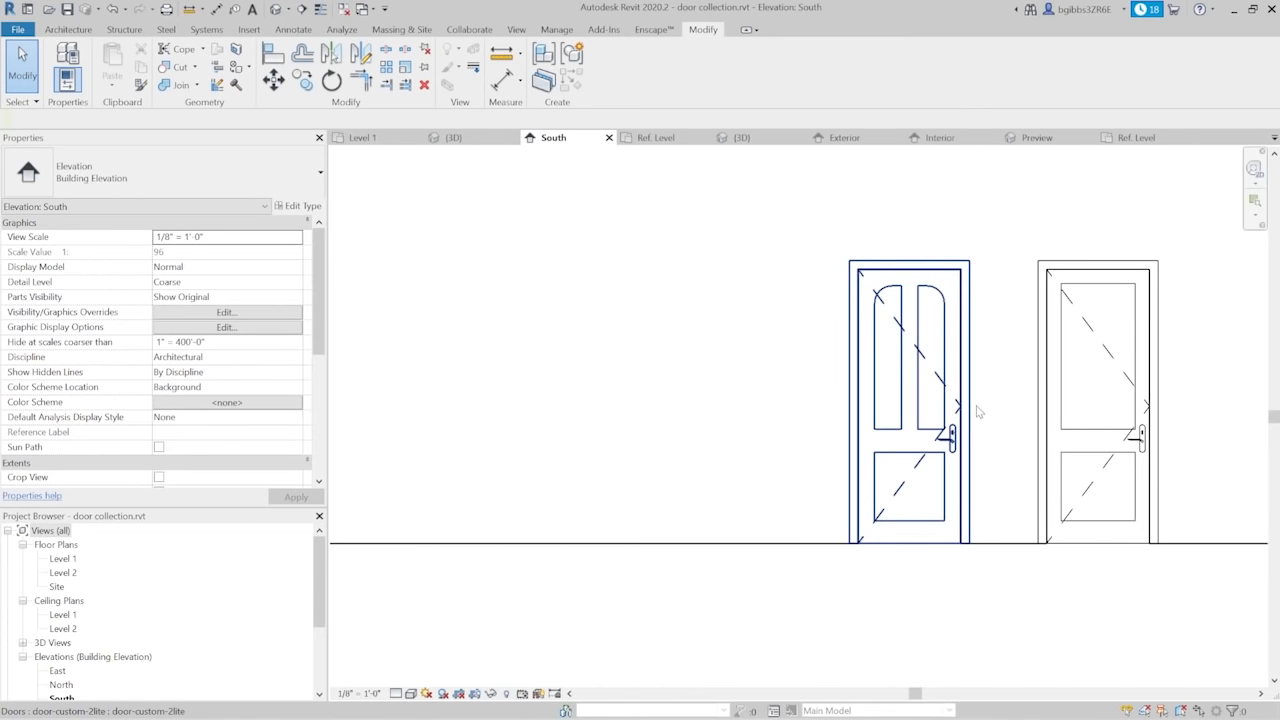
{"action": "scroll", "coordinate": [955, 418], "scroll_direction": "down", "scroll_amount": 1}
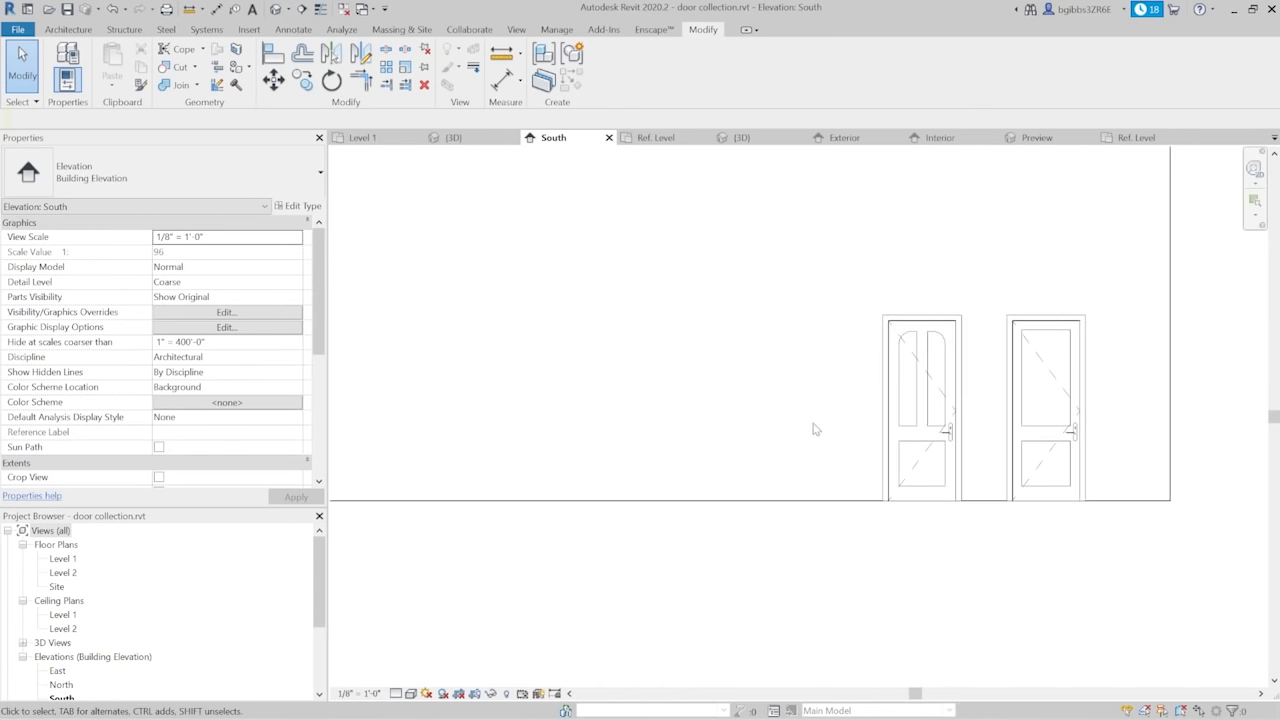
Draw a 5' vertical detail line up from the single-lite door's head centre and relocate it above the blank wall beside the two-lite door
{"action": "key", "text": "d"}
{"action": "key", "text": "l"}
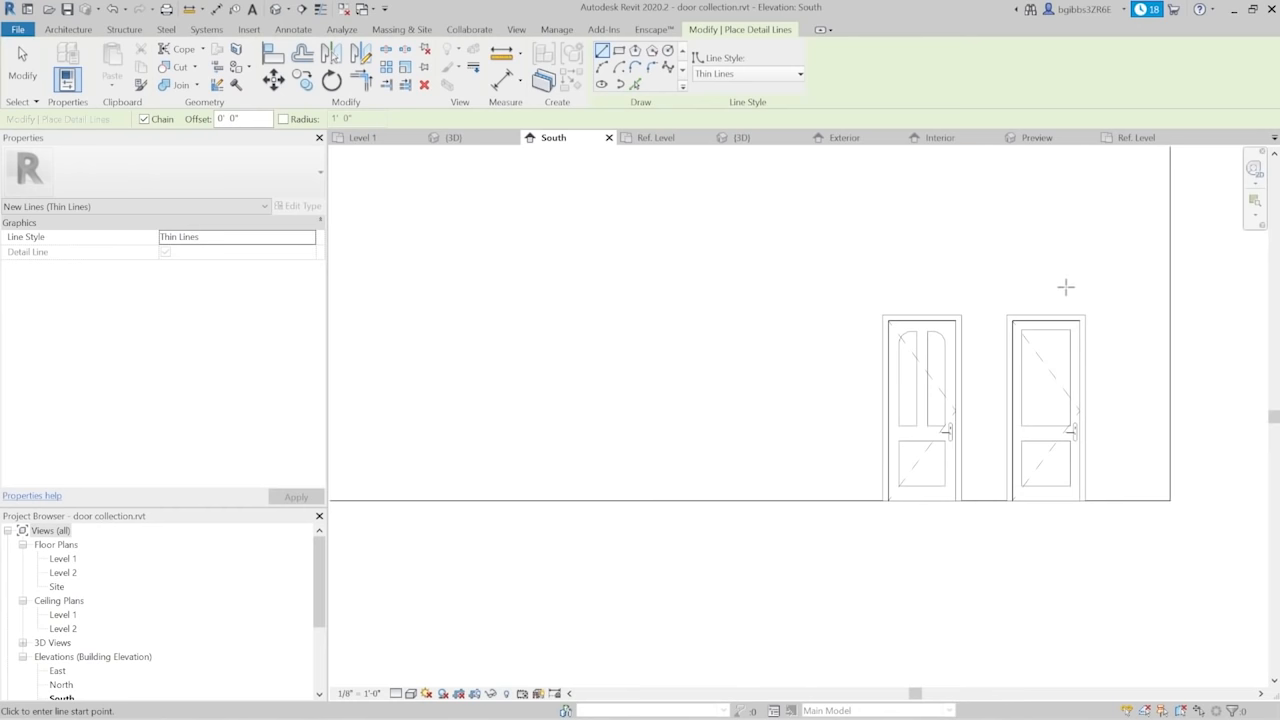
{"action": "left_click", "coordinate": [1046, 316]}
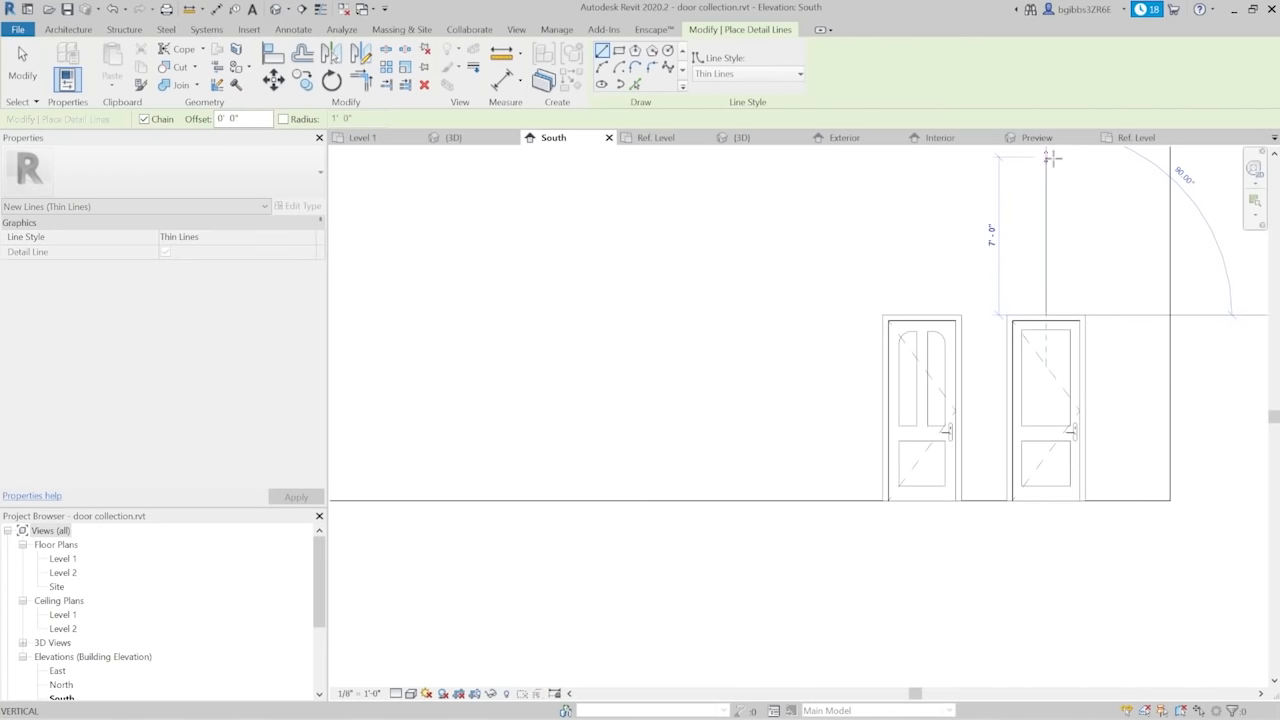
{"action": "left_click", "coordinate": [1047, 200]}
{"action": "key", "text": "Escape"}
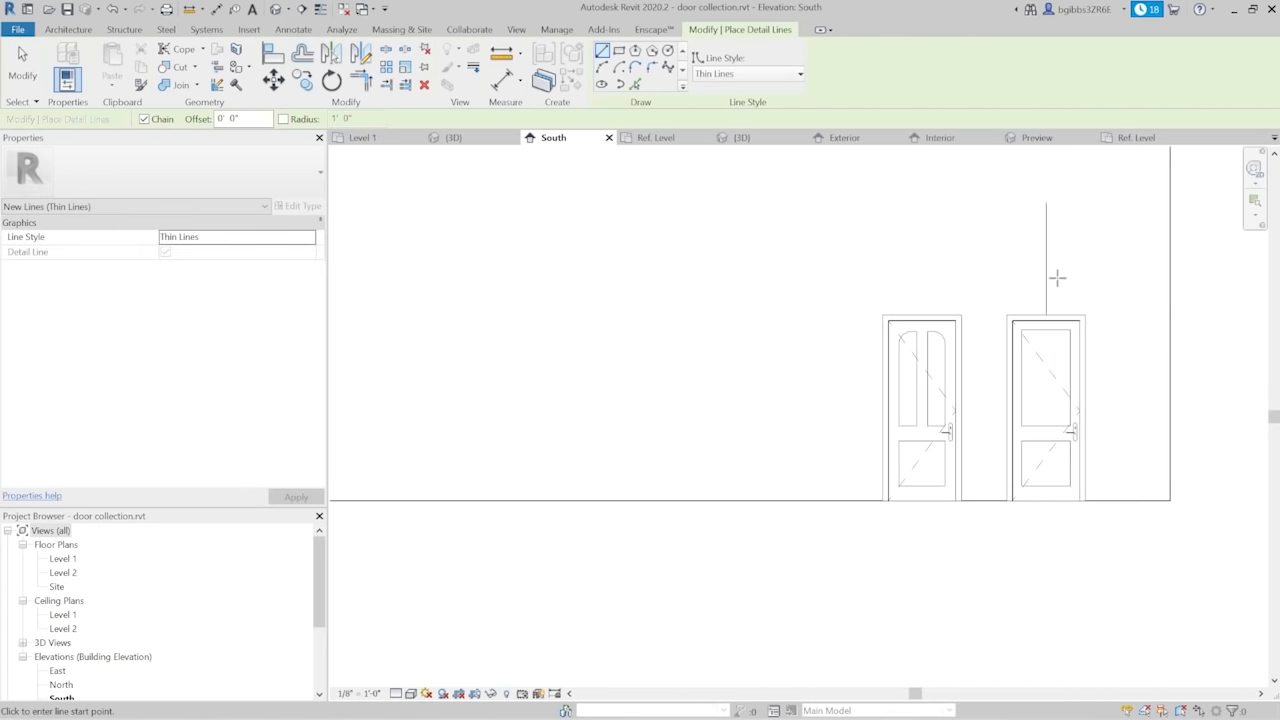
{"action": "key", "text": "Escape"}
{"action": "left_click", "coordinate": [1046, 270]}
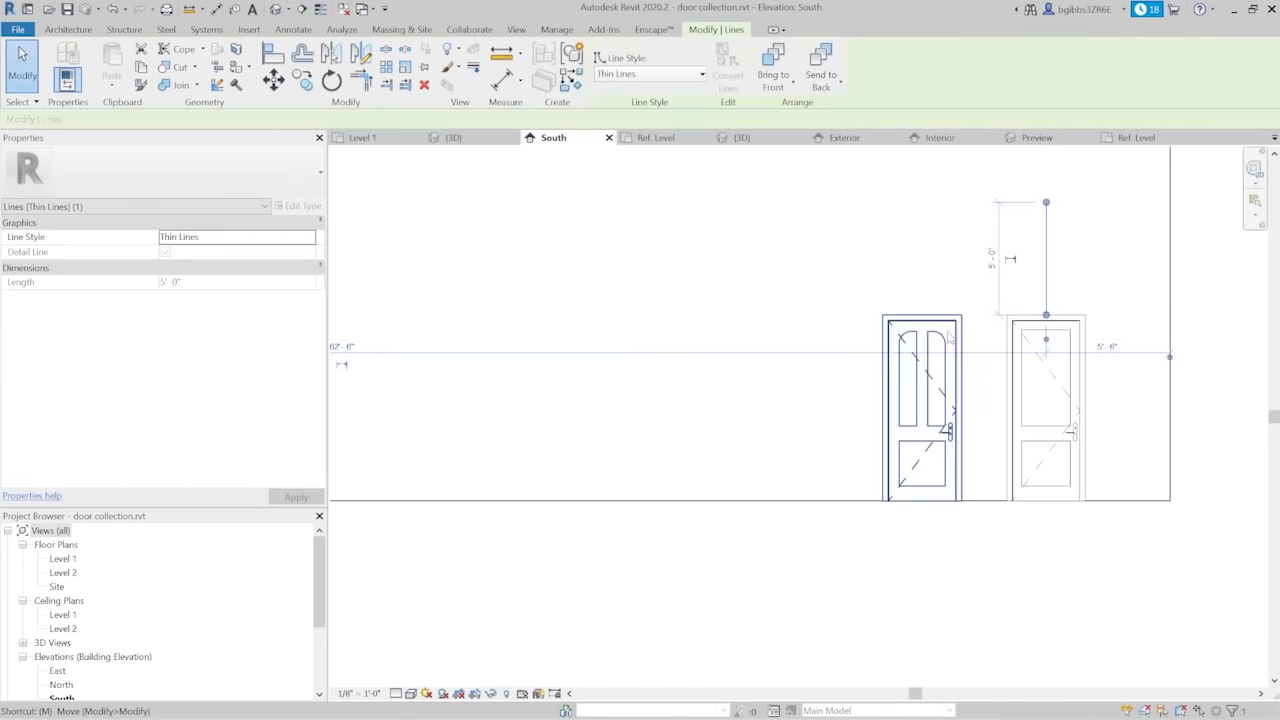
{"action": "key", "text": "m"}
{"action": "key", "text": "m"}
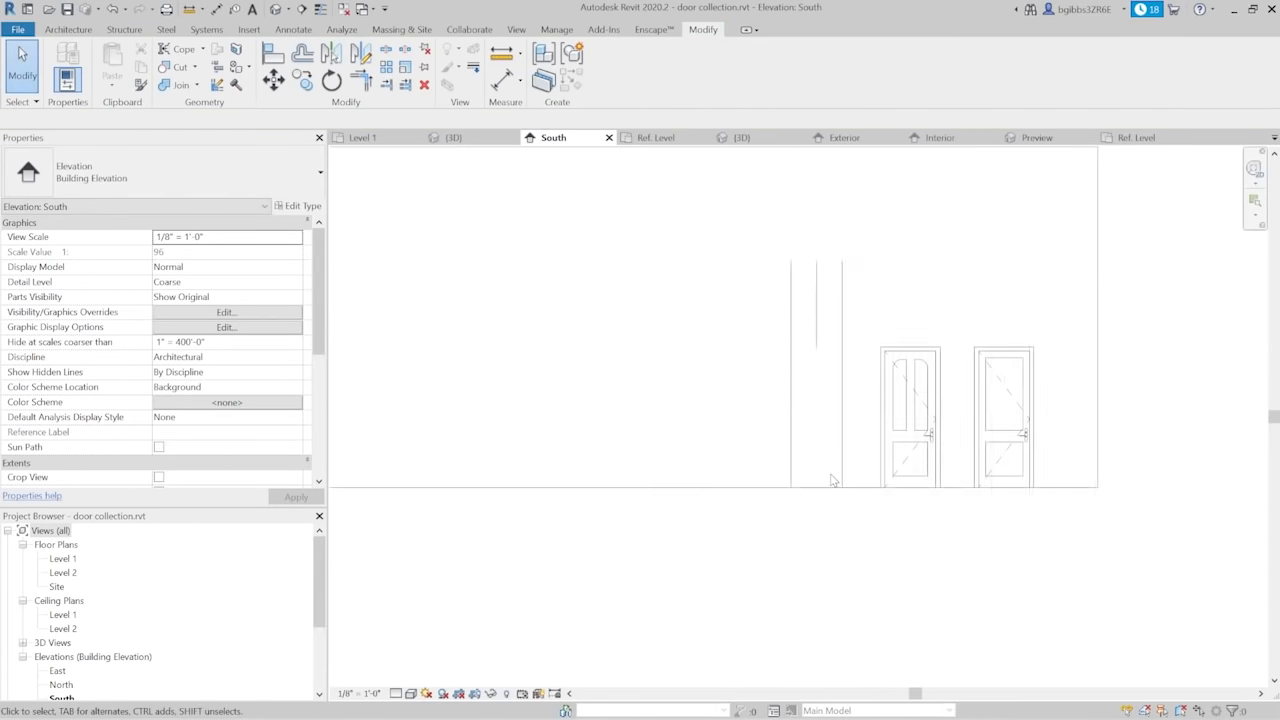
Draw a horizontal detail line from the two-lite door's frame top across to the farthest vertical guide line
{"action": "key", "text": "d"}
{"action": "key", "text": "l"}
{"action": "left_click", "coordinate": [896, 306]}
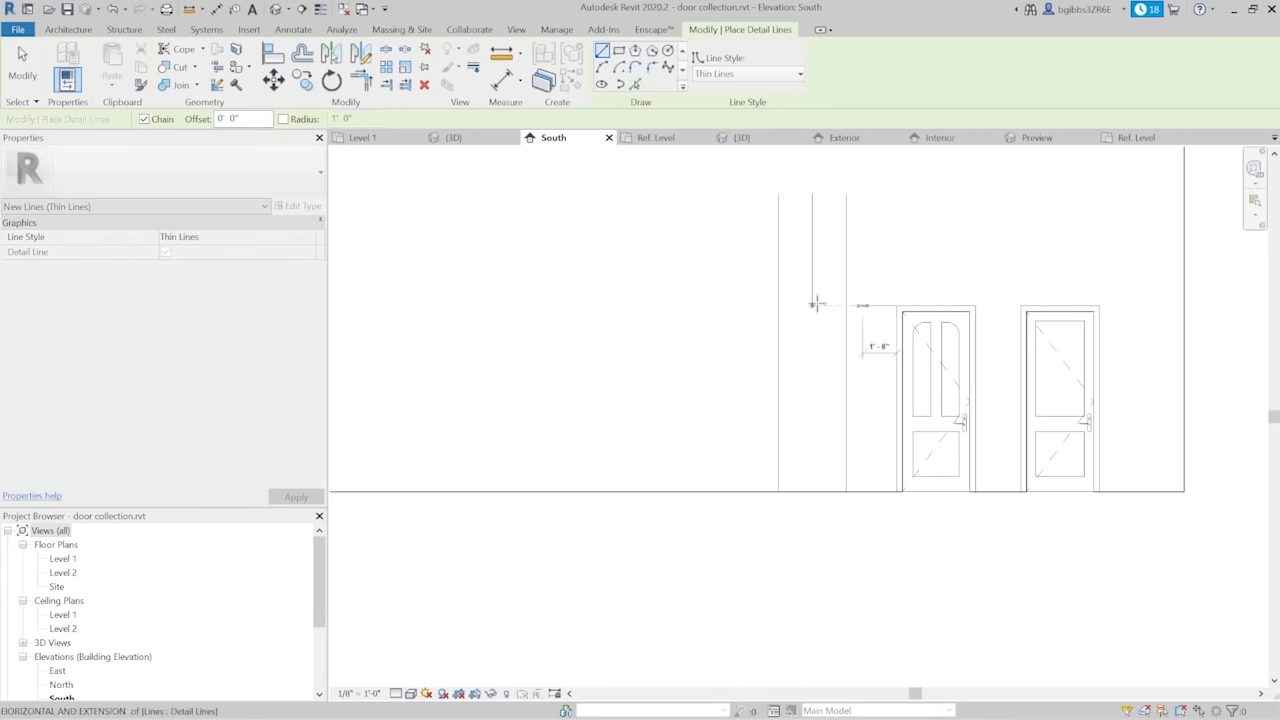
{"action": "left_click", "coordinate": [778, 306]}
{"action": "key", "text": "Escape"}
{"action": "key", "text": "Escape"}
{"action": "scroll", "coordinate": [790, 460], "scroll_direction": "up", "scroll_amount": 2}
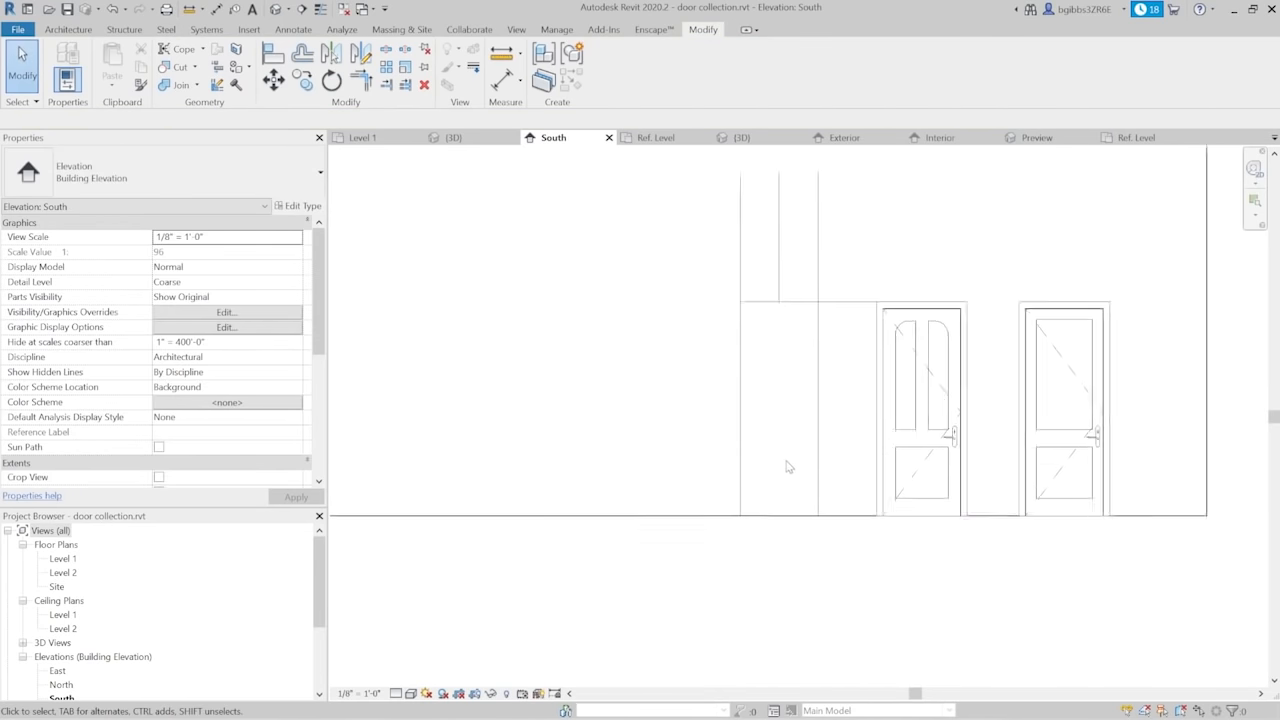
Draw two opposing curved detail-line arcs within the new door's outline as the sides of its glass shape
{"action": "key", "text": "d"}
{"action": "key", "text": "l"}
{"action": "scroll", "coordinate": [750, 308], "scroll_direction": "up", "scroll_amount": 1}
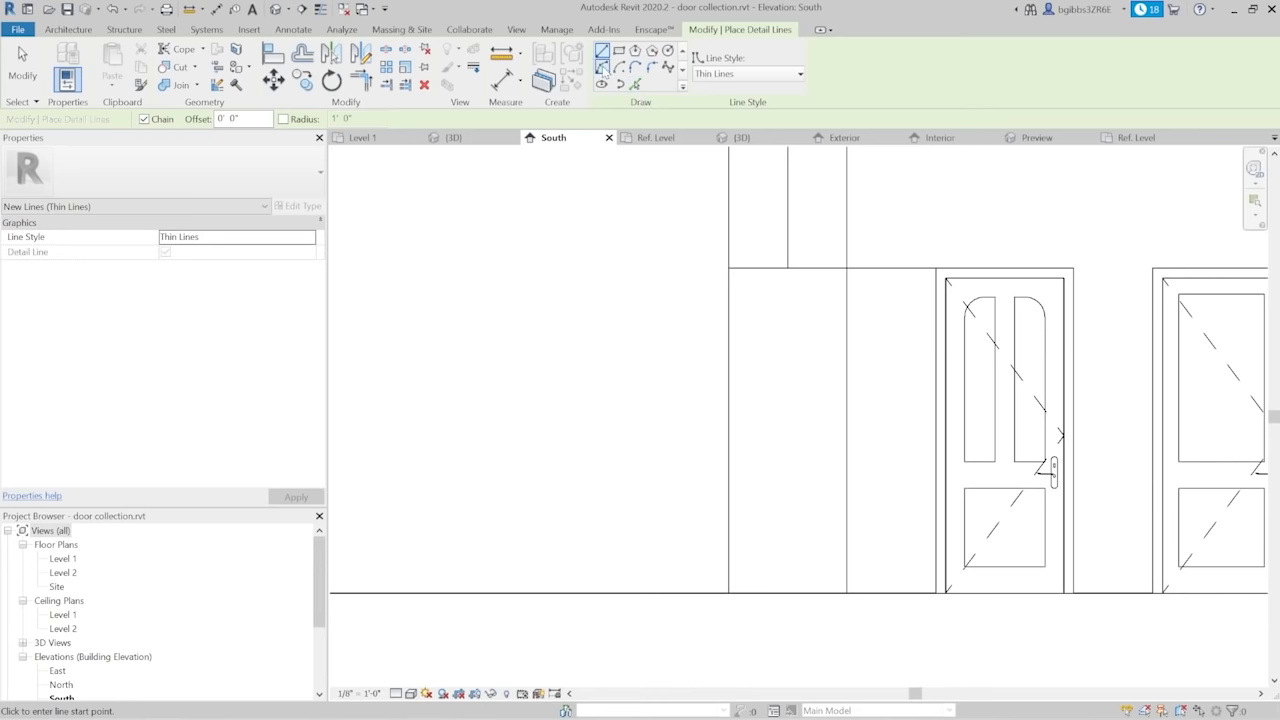
{"action": "scroll", "coordinate": [765, 322], "scroll_direction": "up", "scroll_amount": 2}
{"action": "left_click", "coordinate": [743, 296]}
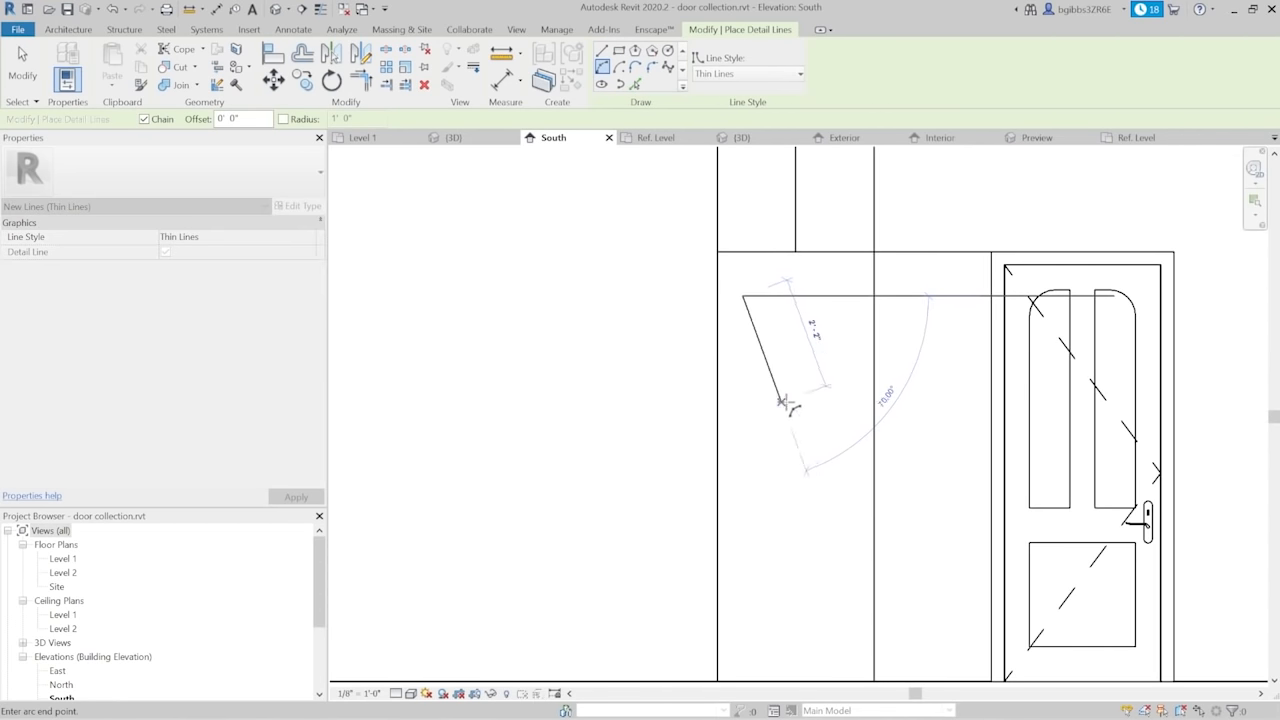
{"action": "left_click", "coordinate": [824, 496]}
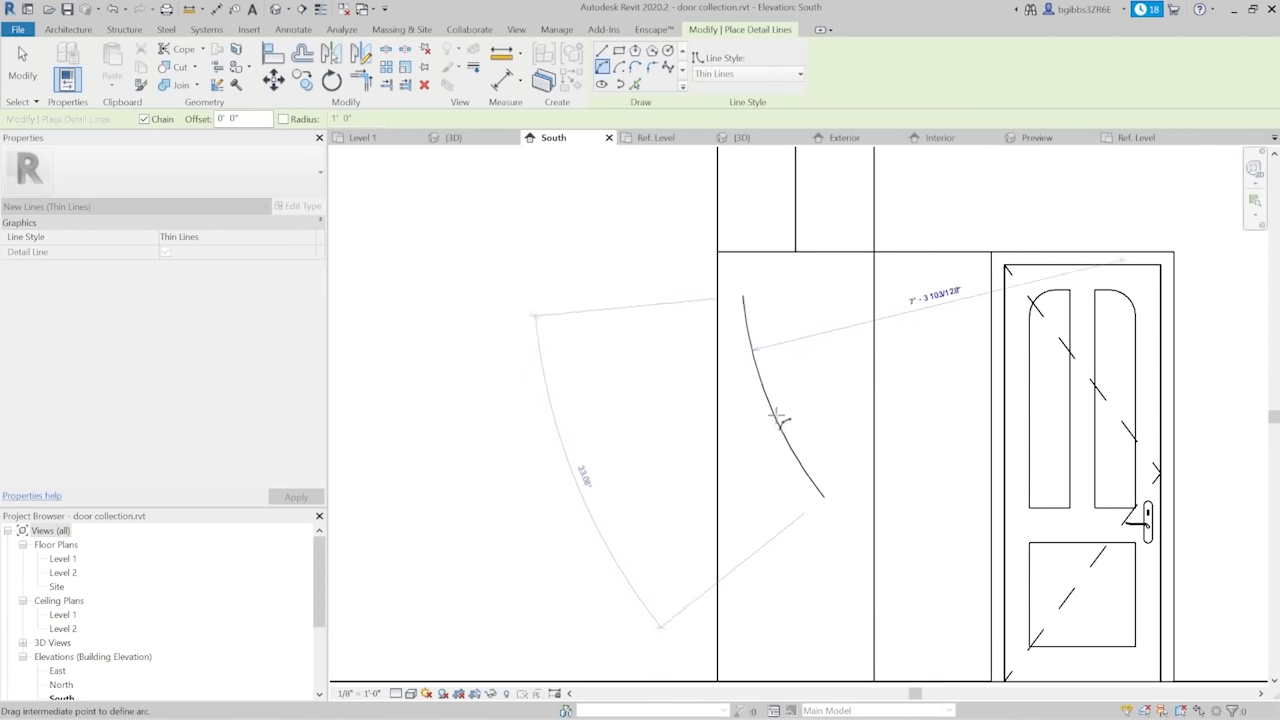
{"action": "left_click", "coordinate": [767, 434]}
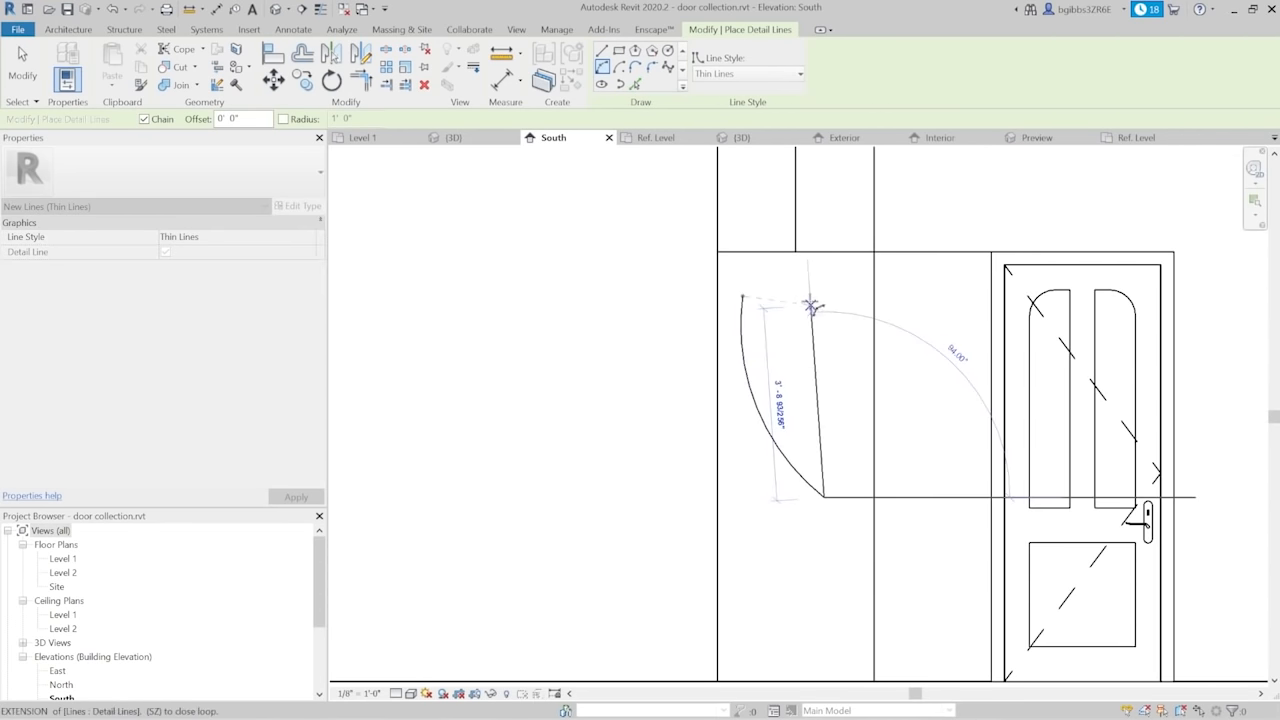
{"action": "left_click", "coordinate": [796, 303]}
{"action": "left_click", "coordinate": [847, 436]}
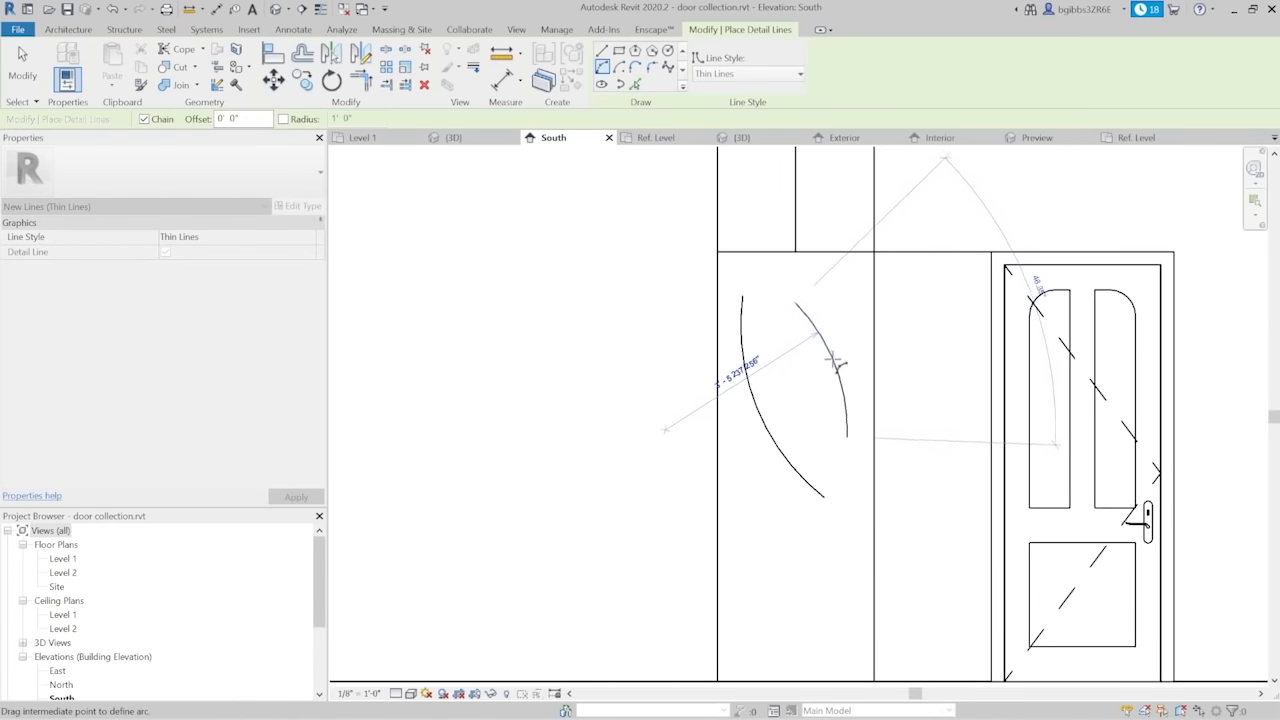
{"action": "left_click", "coordinate": [850, 375]}
{"action": "key", "text": "Escape"}
{"action": "key", "text": "Escape"}
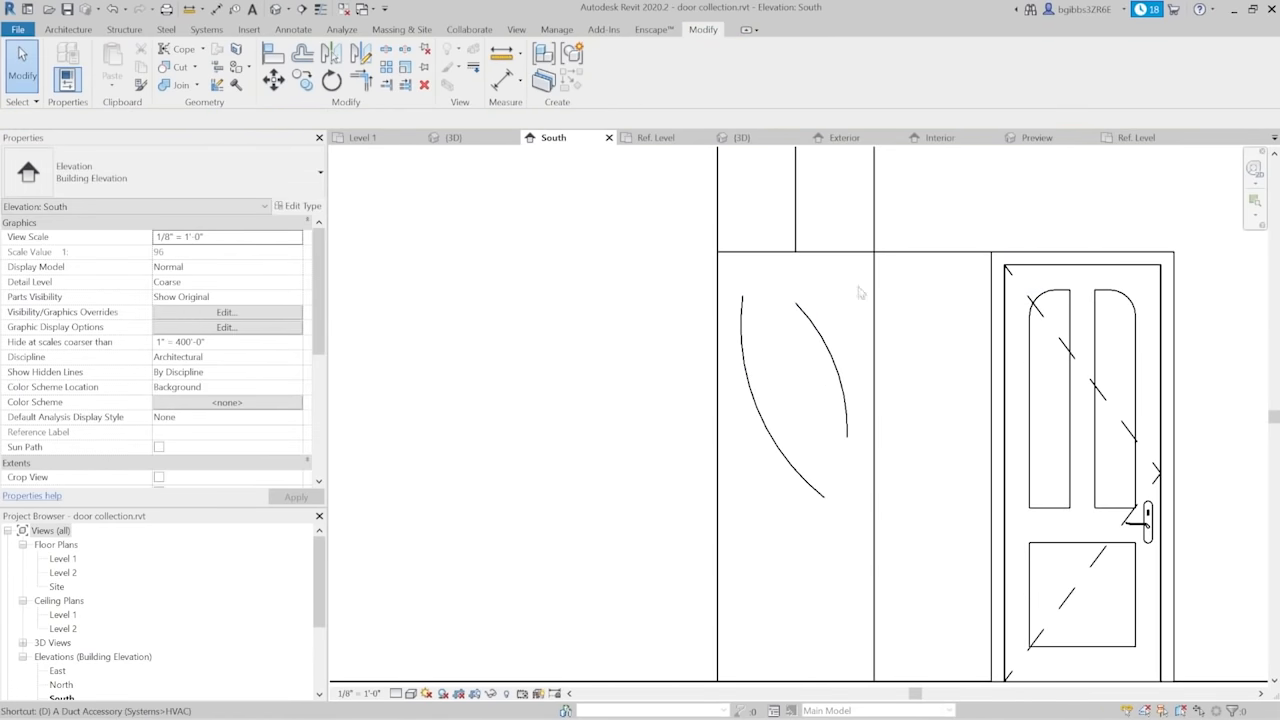
Draw a horizontal detail line about 8' long from the top of the two-lite door's glass across above both arcs
{"action": "key", "text": "l"}
{"action": "left_click", "coordinate": [1066, 290]}
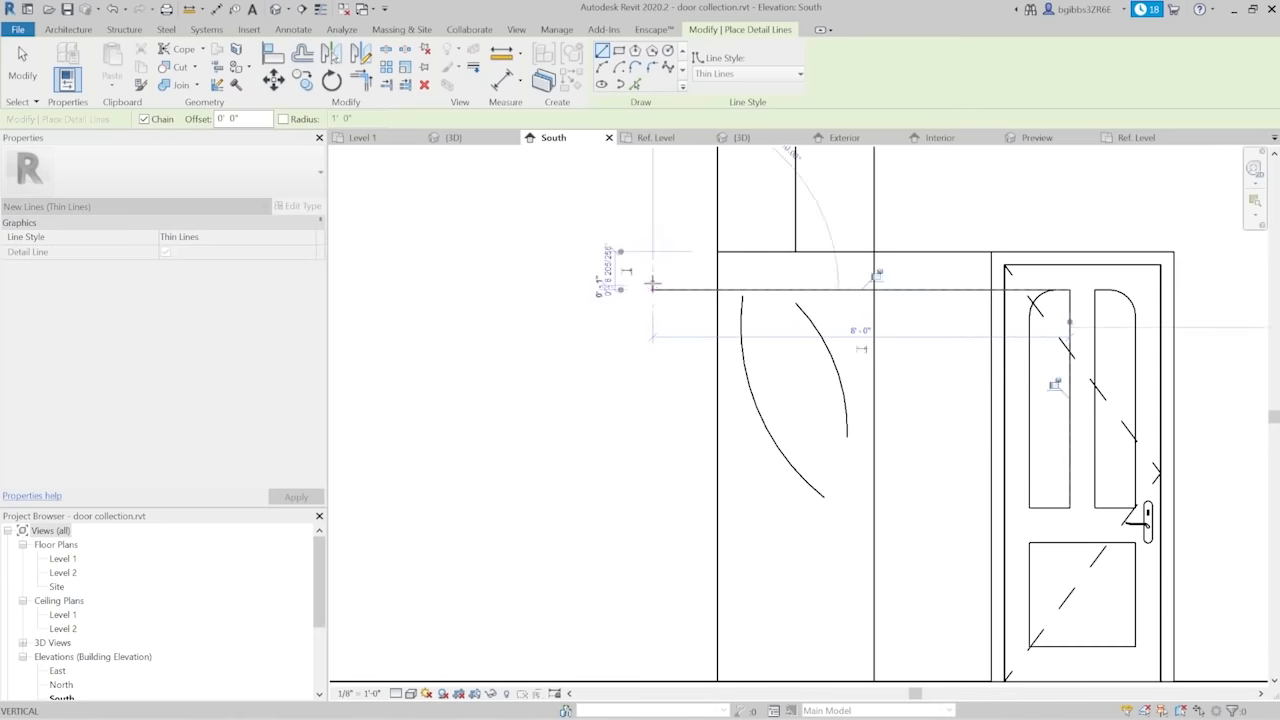
{"action": "left_click", "coordinate": [652, 286]}
{"action": "key", "text": "Escape"}
{"action": "key", "text": "Escape"}
Trim or extend both arcs and the horizontal line to corners, closing the top of the curved glass shape
{"action": "key", "text": "t"}
{"action": "key", "text": "r"}
{"action": "left_click", "coordinate": [745, 316]}
{"action": "left_click", "coordinate": [767, 291]}
{"action": "left_click", "coordinate": [770, 291]}
{"action": "left_click", "coordinate": [815, 322]}
{"action": "scroll", "coordinate": [874, 560], "scroll_direction": "down", "scroll_amount": 1}
{"action": "key", "text": "Escape"}
Draw a horizontal detail line from the top corner of the two-lite door's lower panel to beyond the new door's farthest guide line
{"action": "key", "text": "d"}
{"action": "key", "text": "l"}
{"action": "left_click", "coordinate": [975, 507]}
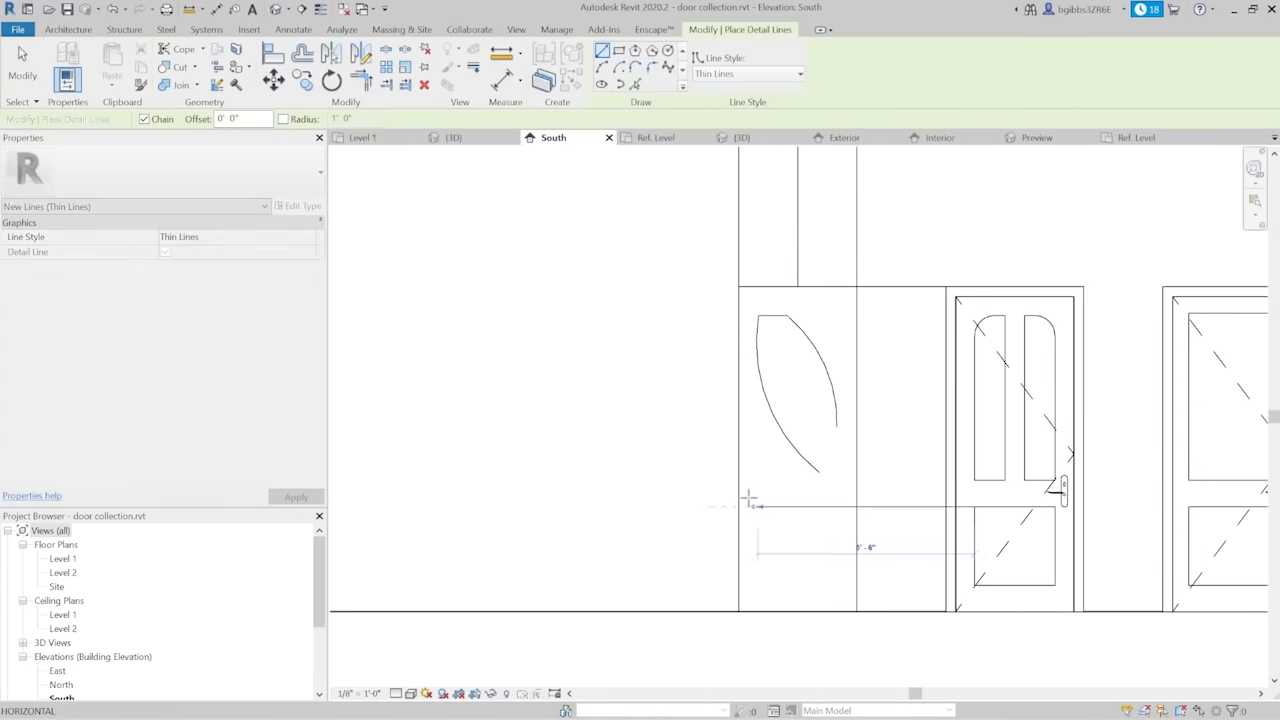
{"action": "left_click", "coordinate": [694, 507]}
{"action": "key", "text": "Escape"}
{"action": "key", "text": "Escape"}
{"action": "scroll", "coordinate": [820, 460], "scroll_direction": "up", "scroll_amount": 1}
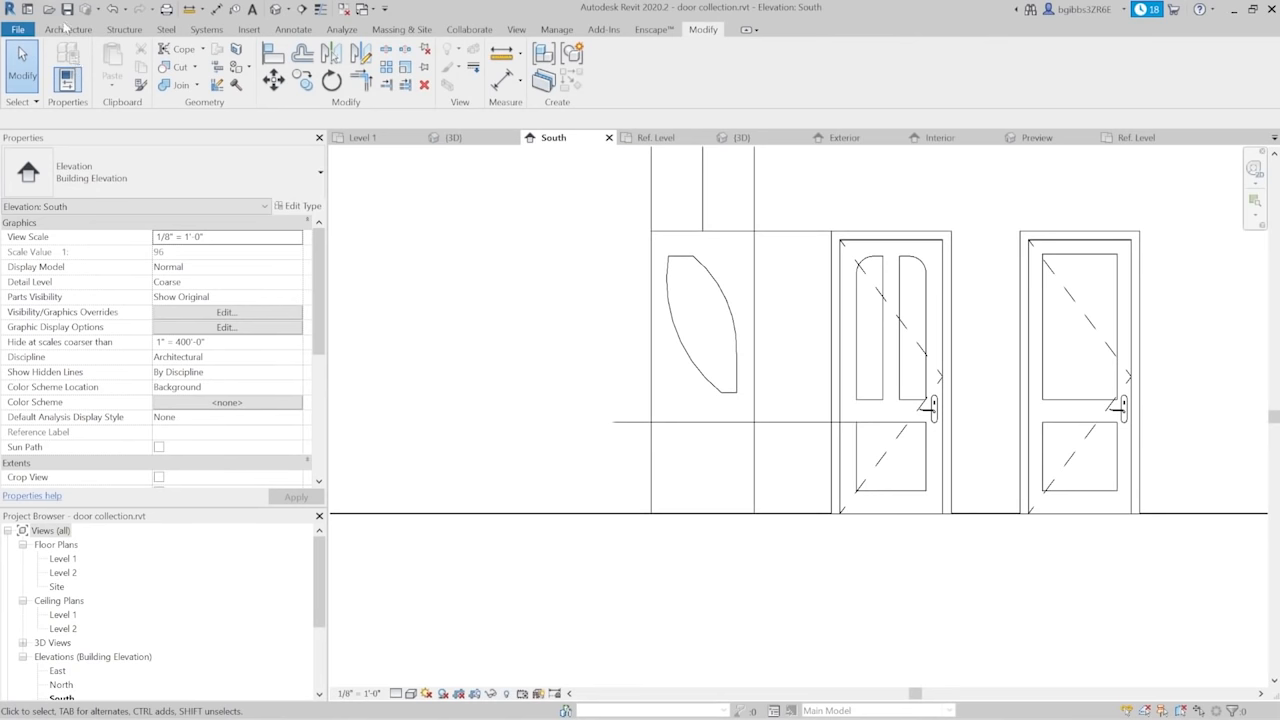
Create an in-place model in the Doors category with the name Doors 1
{"action": "left_click", "coordinate": [68, 30]}
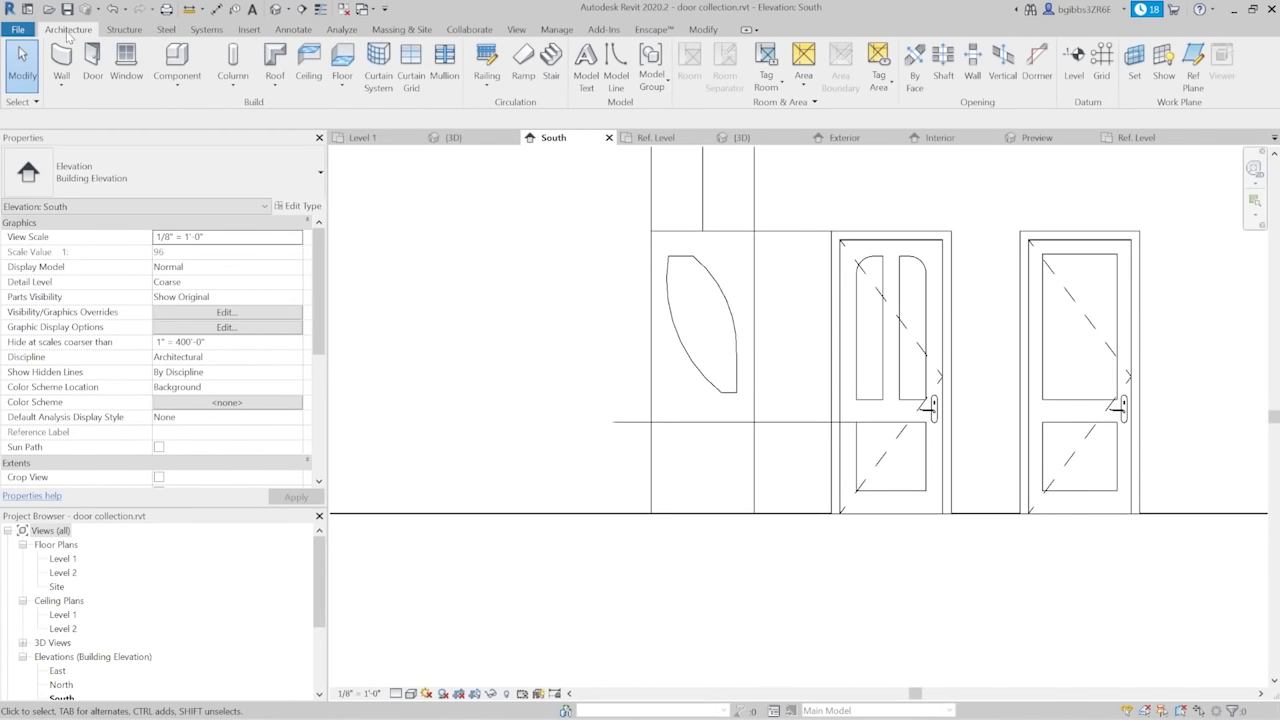
{"action": "left_click", "coordinate": [163, 89]}
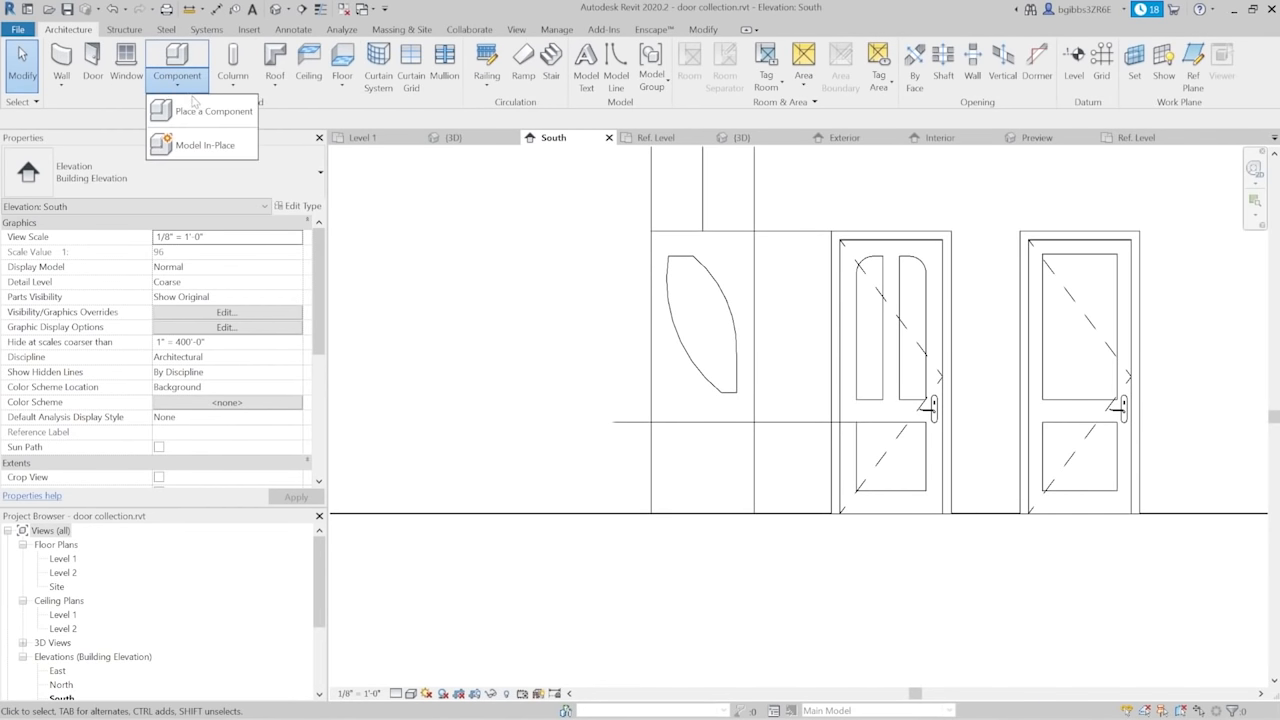
{"action": "left_click", "coordinate": [205, 146]}
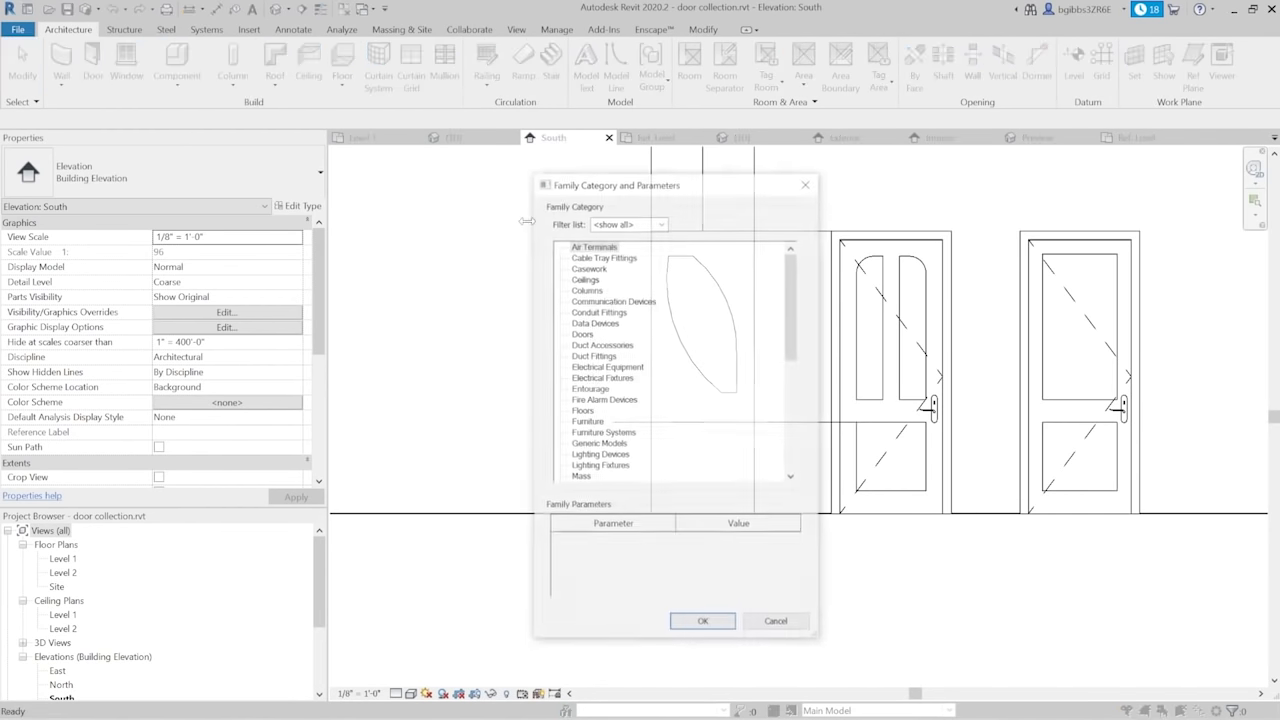
{"action": "left_click", "coordinate": [581, 345]}
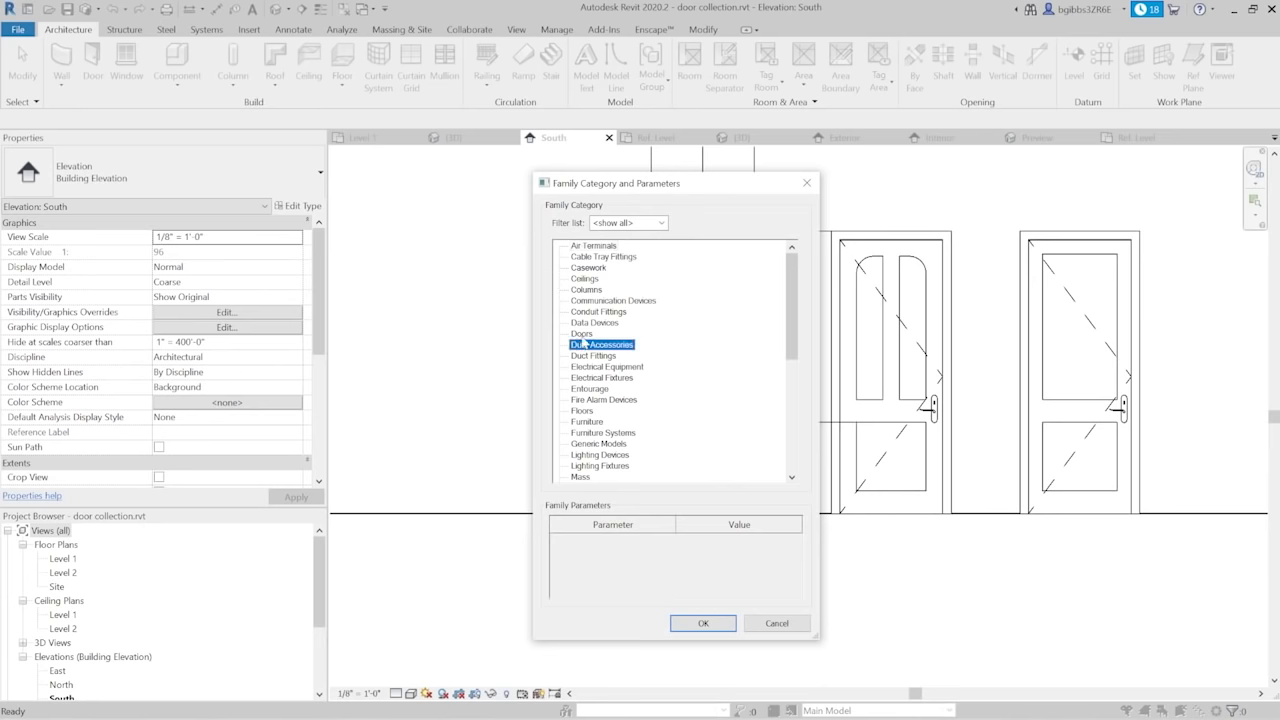
{"action": "left_click", "coordinate": [702, 623]}
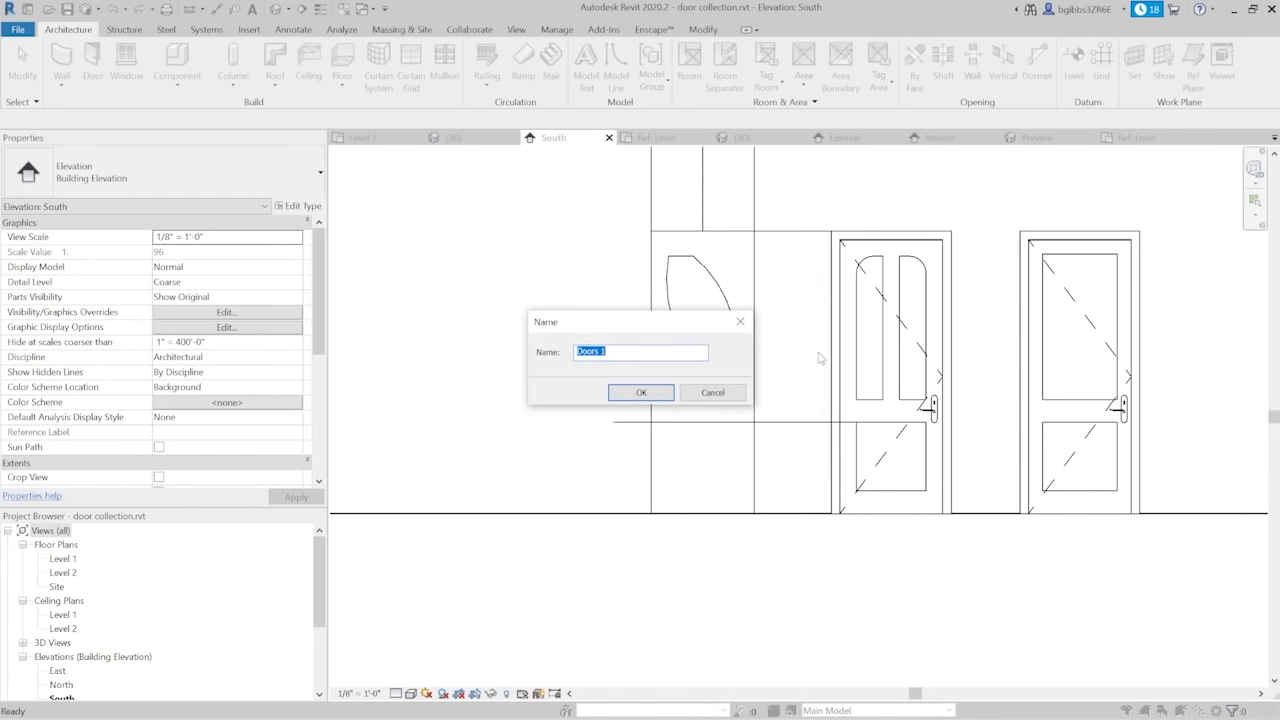
{"action": "left_click", "coordinate": [642, 396]}
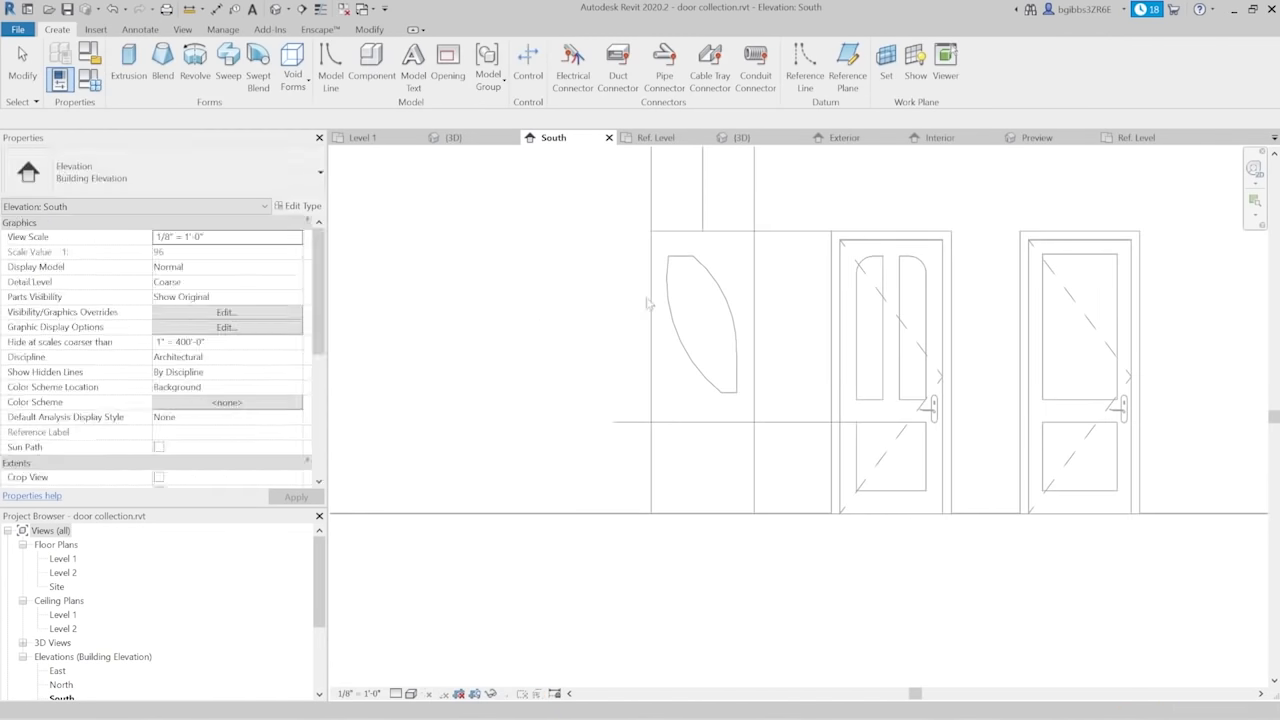
Set the wall's front face as the work plane by picking it in the 3D view
{"action": "left_click", "coordinate": [463, 139]}
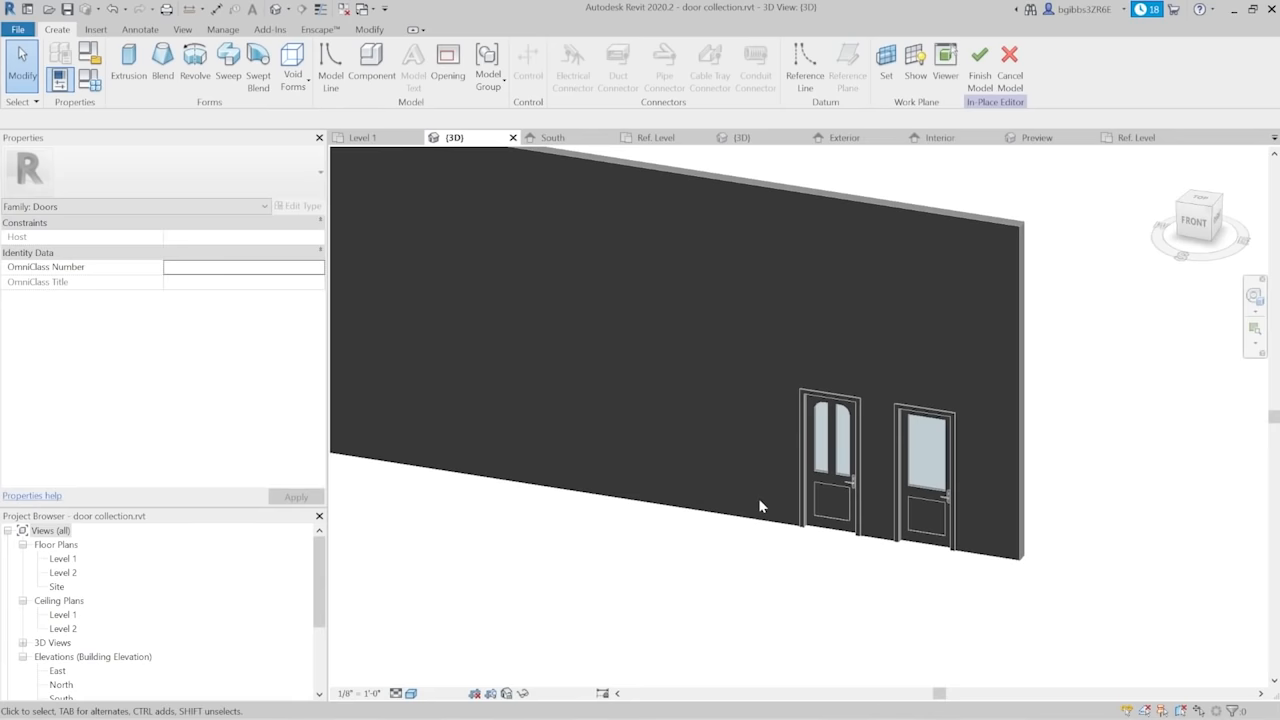
{"action": "scroll", "coordinate": [762, 502], "scroll_direction": "down", "scroll_amount": 1}
{"action": "scroll", "coordinate": [779, 514], "scroll_direction": "up", "scroll_amount": 3}
{"action": "middle_click_drag", "start_coordinate": [780, 343], "coordinate": [632, 376]}
{"action": "scroll", "coordinate": [594, 452], "scroll_direction": "up", "scroll_amount": 1}
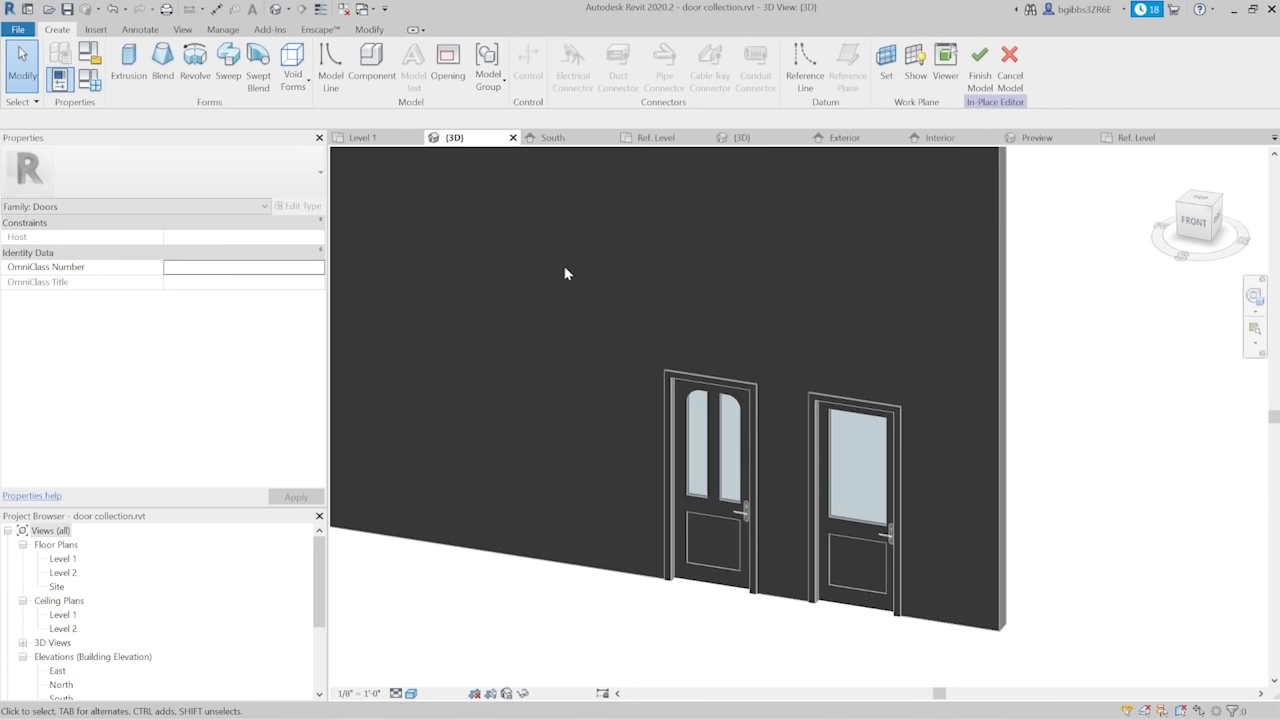
{"action": "left_click", "coordinate": [884, 62]}
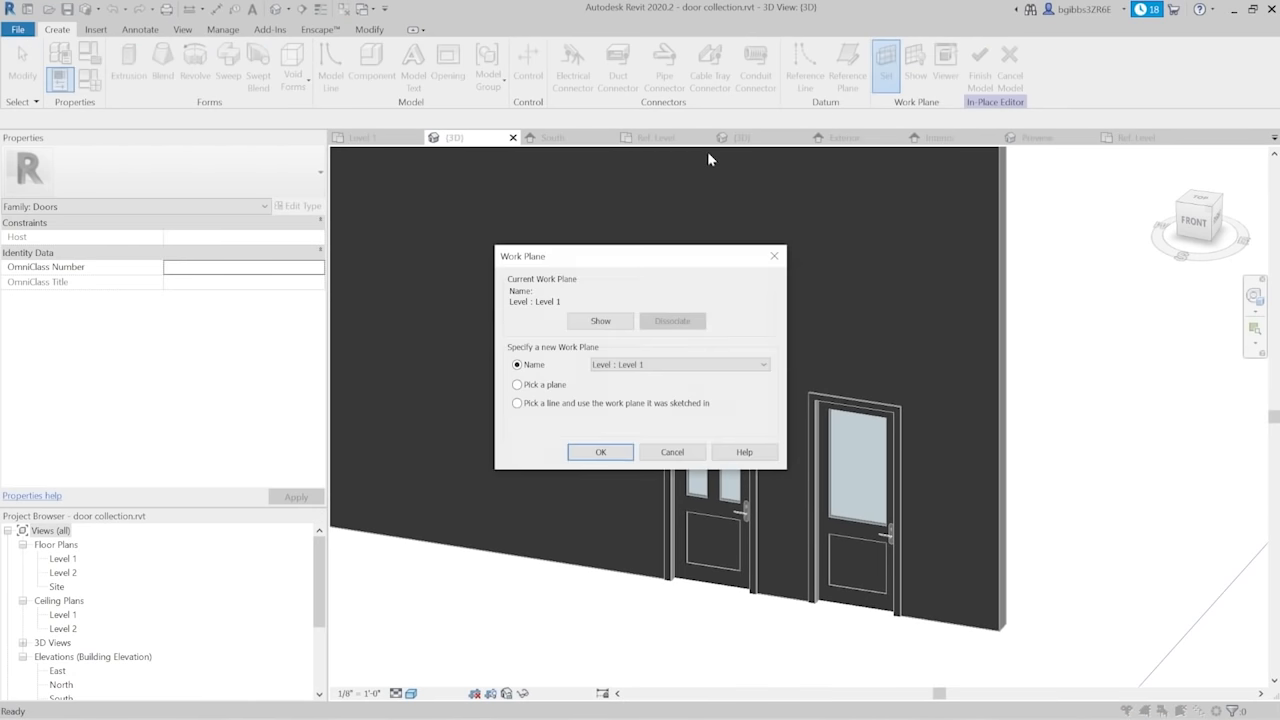
{"action": "left_click", "coordinate": [600, 452]}
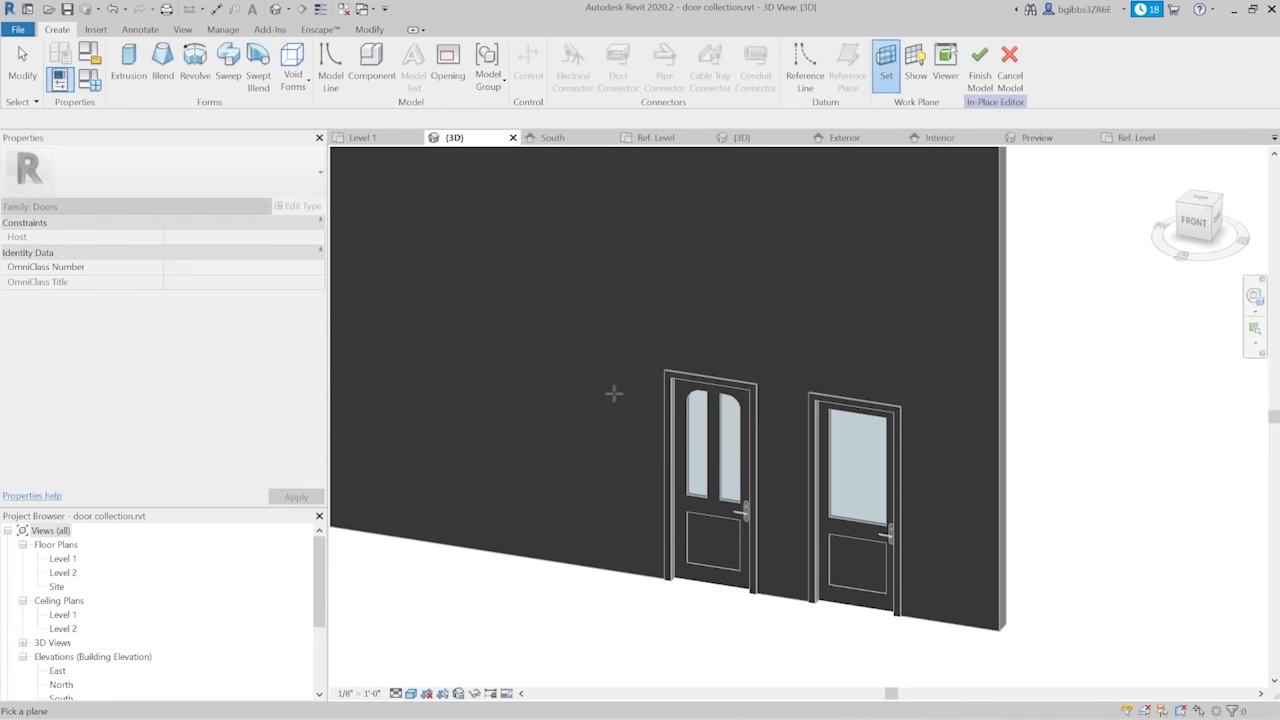
{"action": "scroll", "coordinate": [680, 420], "scroll_direction": "down", "scroll_amount": 3}
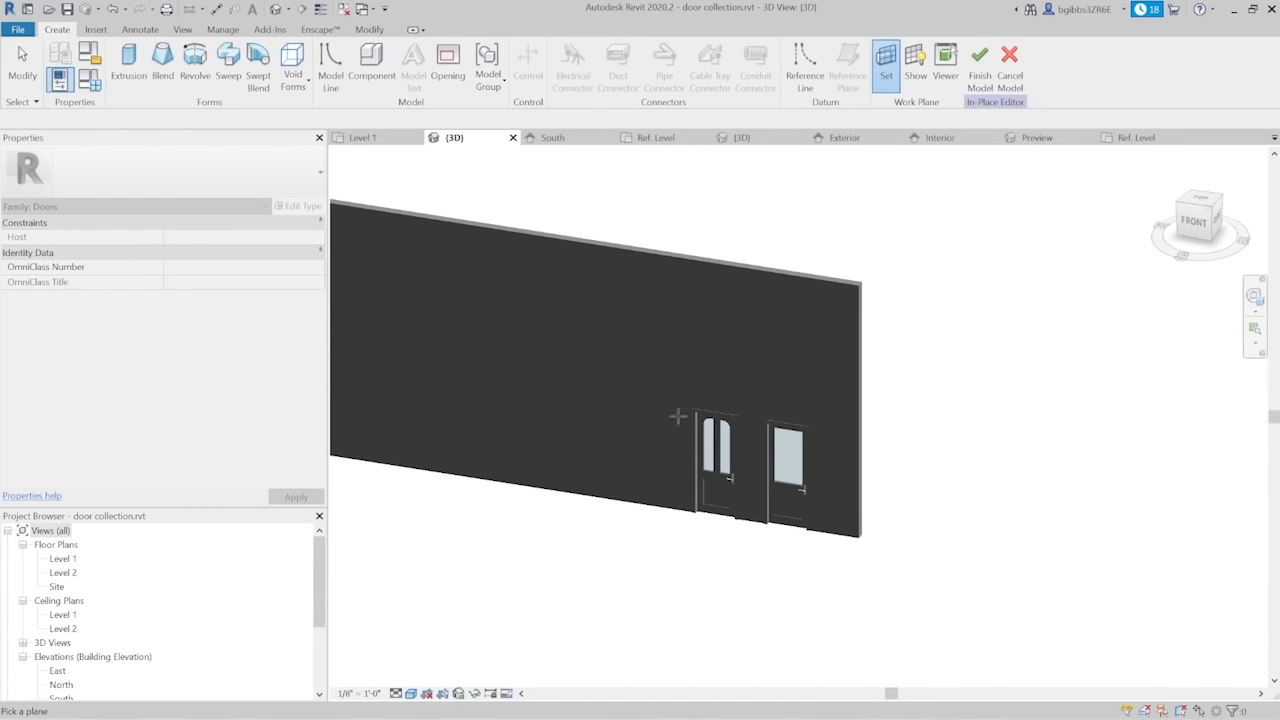
{"action": "left_click", "coordinate": [619, 503]}
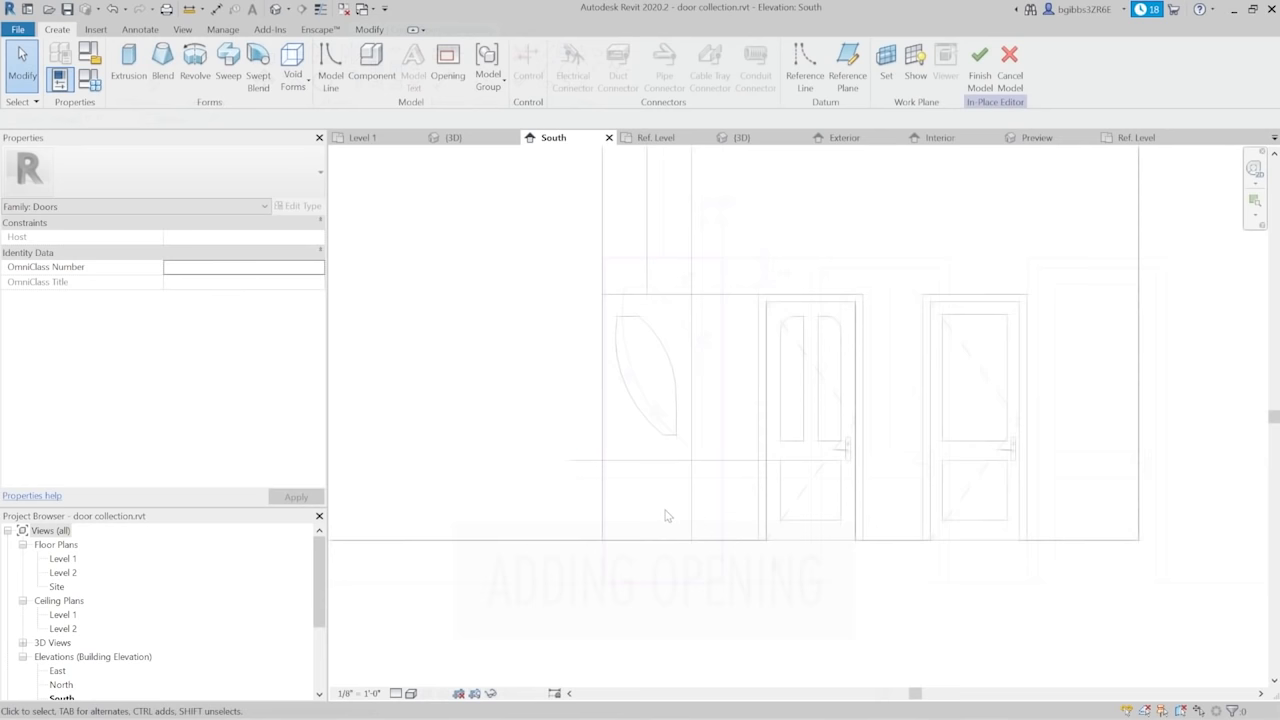
Cut a rectangular opening in the wall in the South elevation, between the outer guide lines from the frame-top line down to the floor
{"action": "scroll", "coordinate": [808, 366], "scroll_direction": "down", "scroll_amount": 3}
{"action": "scroll", "coordinate": [840, 370], "scroll_direction": "up", "scroll_amount": 2}
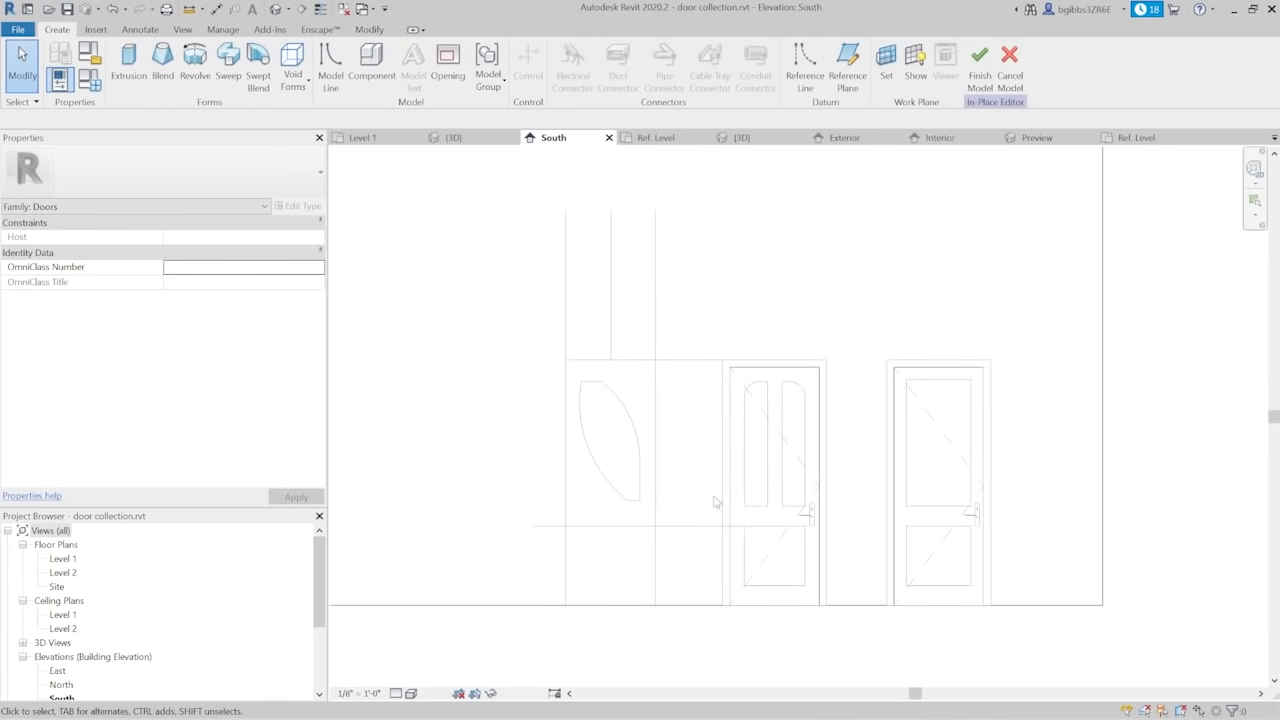
{"action": "middle_click_drag", "start_coordinate": [770, 530], "coordinate": [821, 491]}
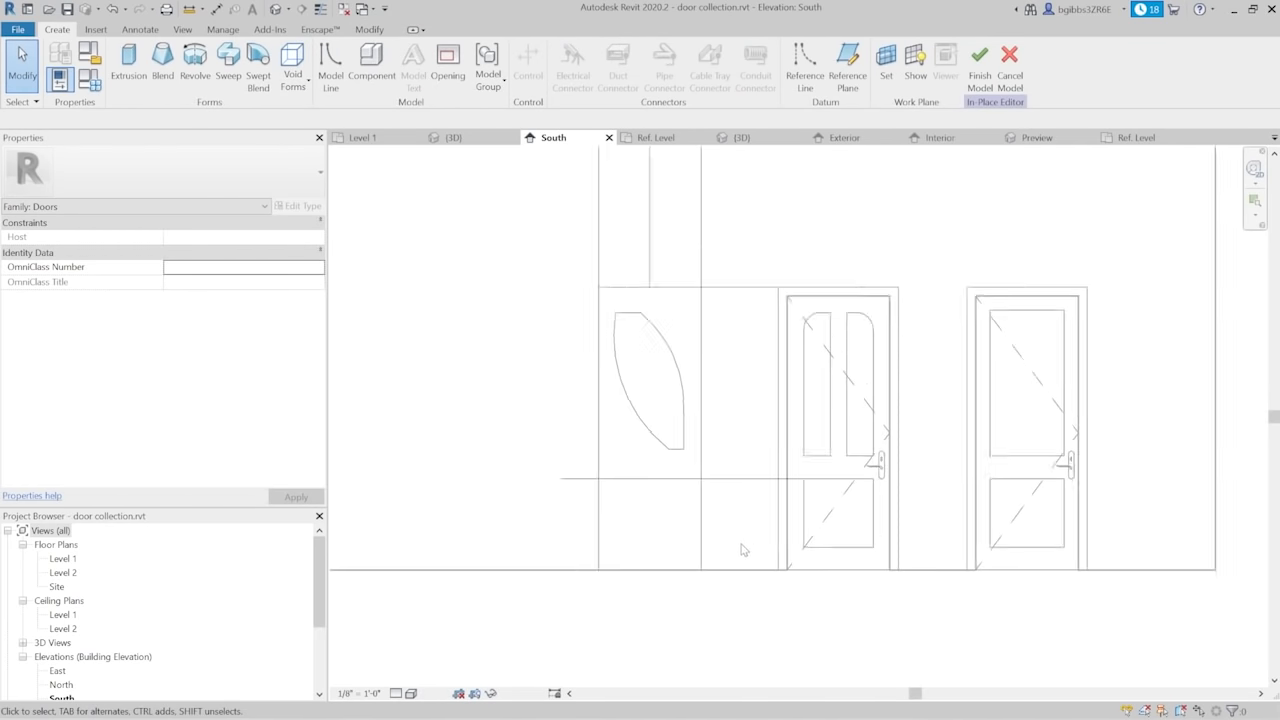
{"action": "scroll", "coordinate": [742, 549], "scroll_direction": "up", "scroll_amount": 2}
{"action": "left_click", "coordinate": [447, 62]}
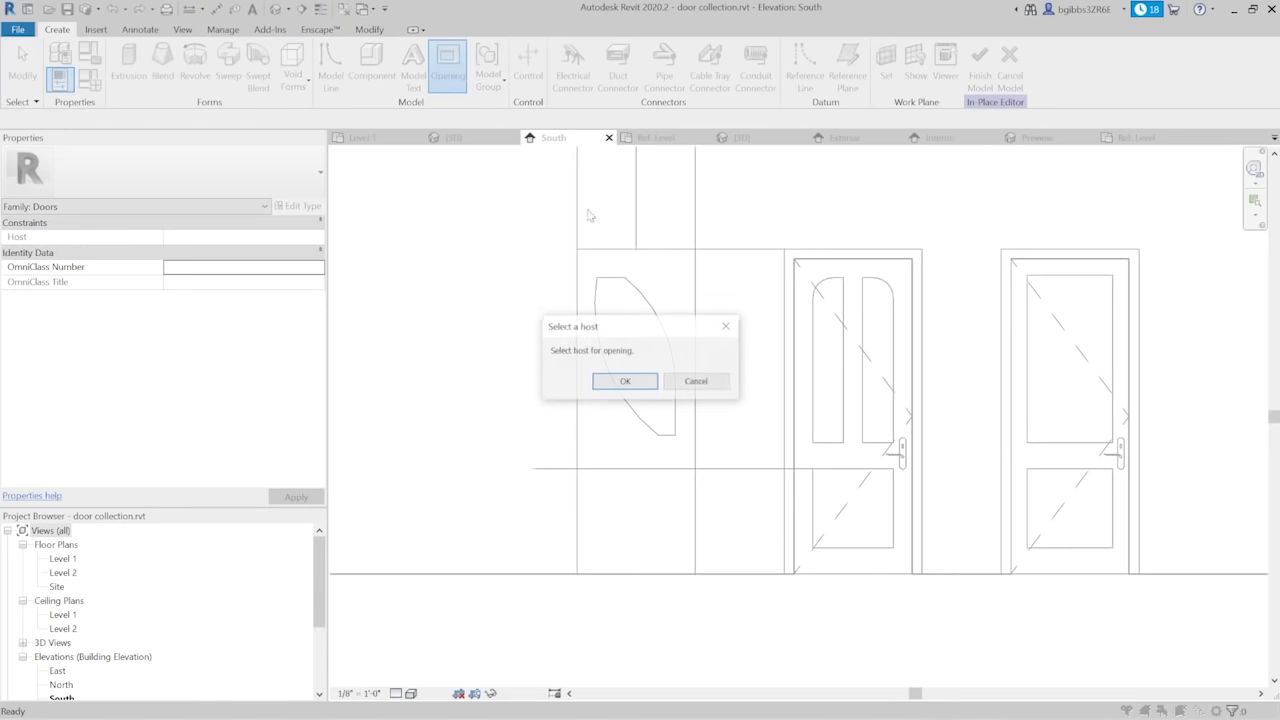
{"action": "left_click", "coordinate": [626, 381]}
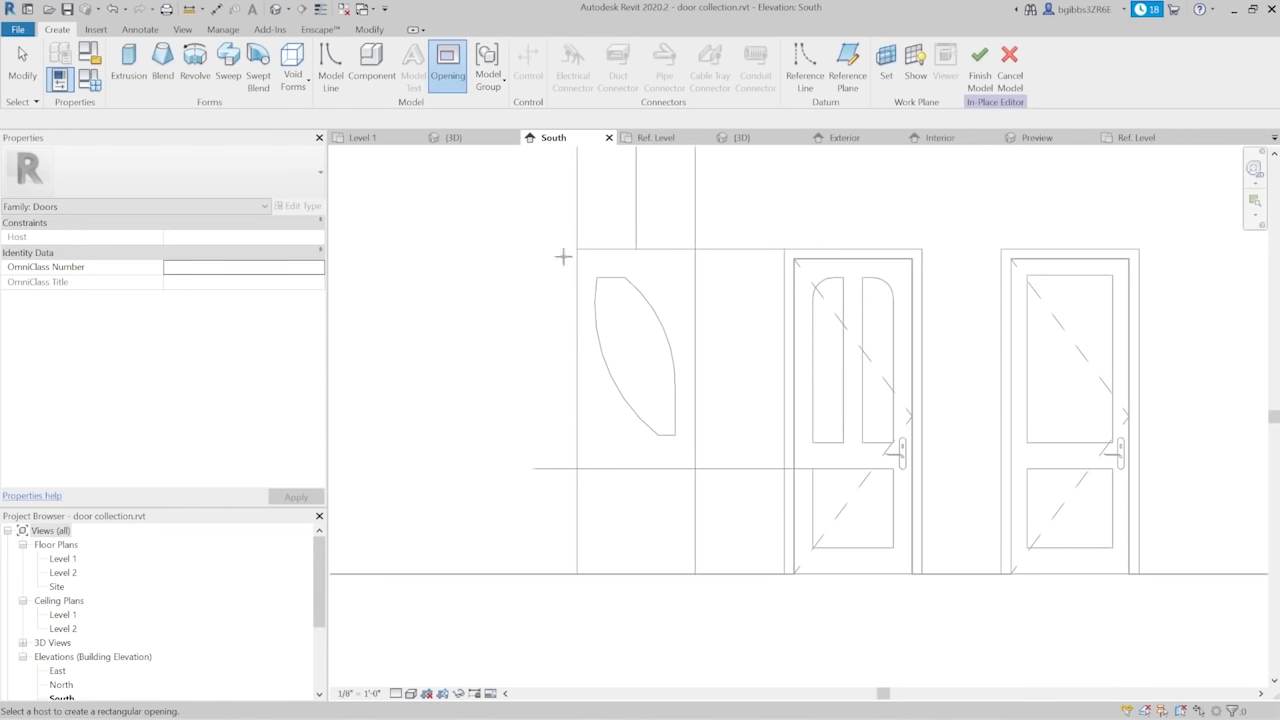
{"action": "left_click", "coordinate": [525, 570]}
{"action": "scroll", "coordinate": [814, 223], "scroll_direction": "down", "scroll_amount": 1}
{"action": "left_click", "coordinate": [564, 50]}
{"action": "left_click", "coordinate": [636, 243]}
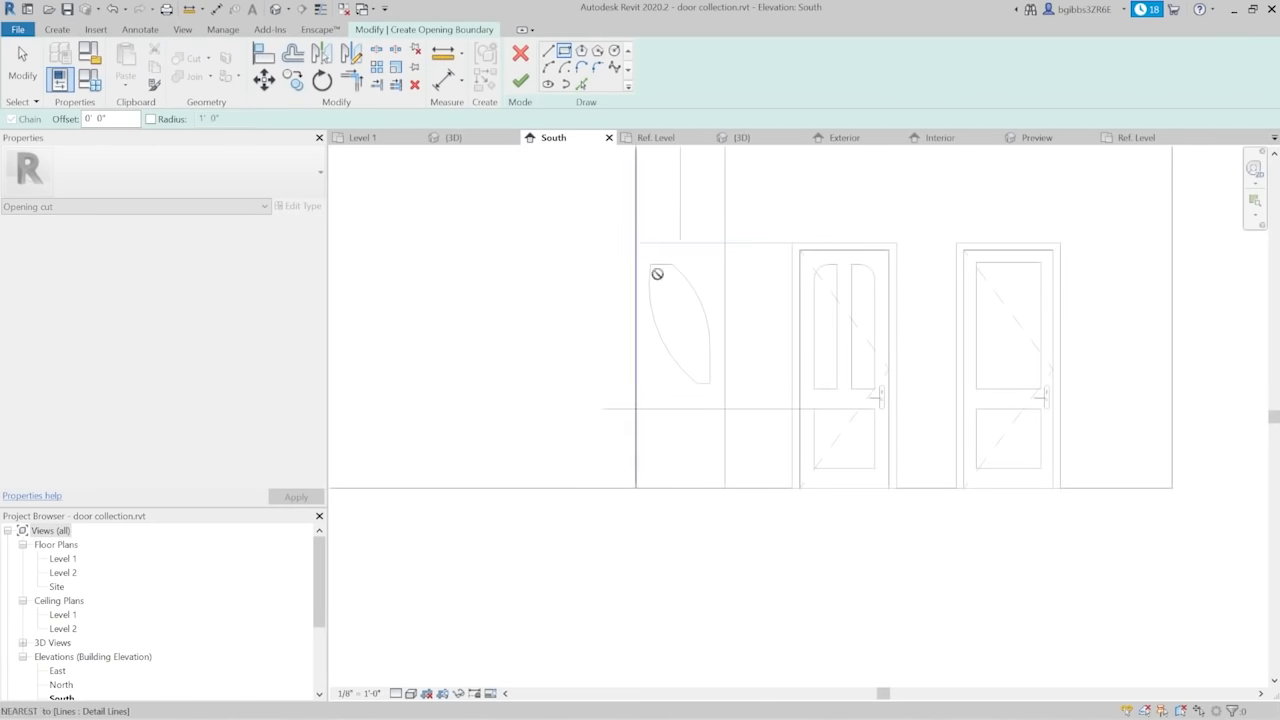
{"action": "left_click", "coordinate": [725, 498]}
{"action": "scroll", "coordinate": [730, 380], "scroll_direction": "up", "scroll_amount": 1}
{"action": "middle_click_drag", "start_coordinate": [656, 355], "coordinate": [660, 436]}
{"action": "scroll", "coordinate": [660, 436], "scroll_direction": "down", "scroll_amount": 1}
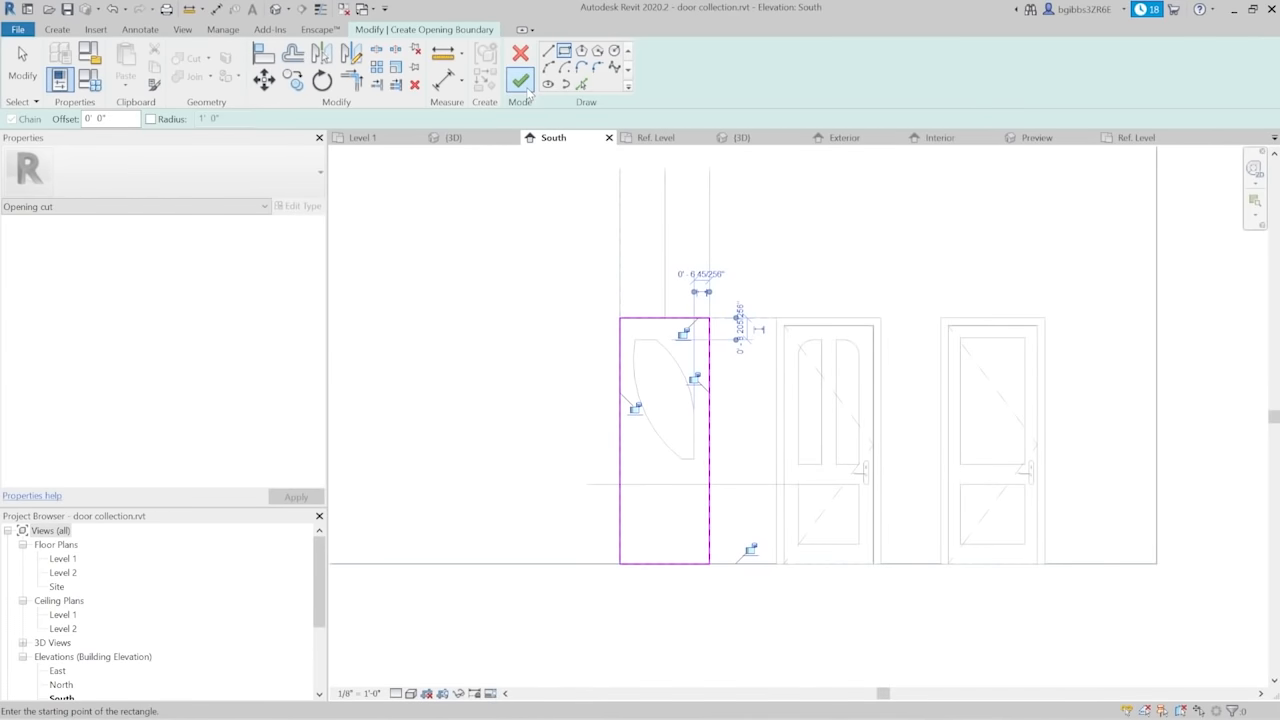
{"action": "scroll", "coordinate": [749, 374], "scroll_direction": "up", "scroll_amount": 1}
{"action": "middle_click_drag", "start_coordinate": [749, 374], "coordinate": [835, 368]}
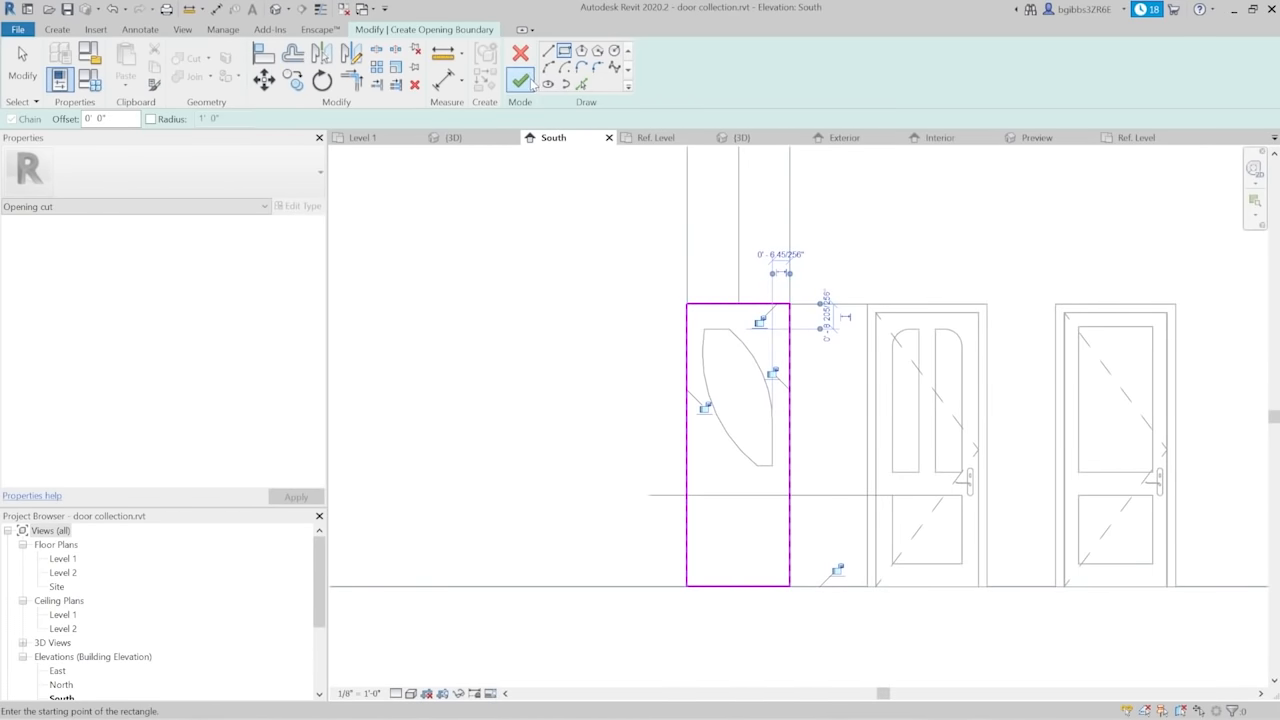
{"action": "left_click", "coordinate": [520, 81]}
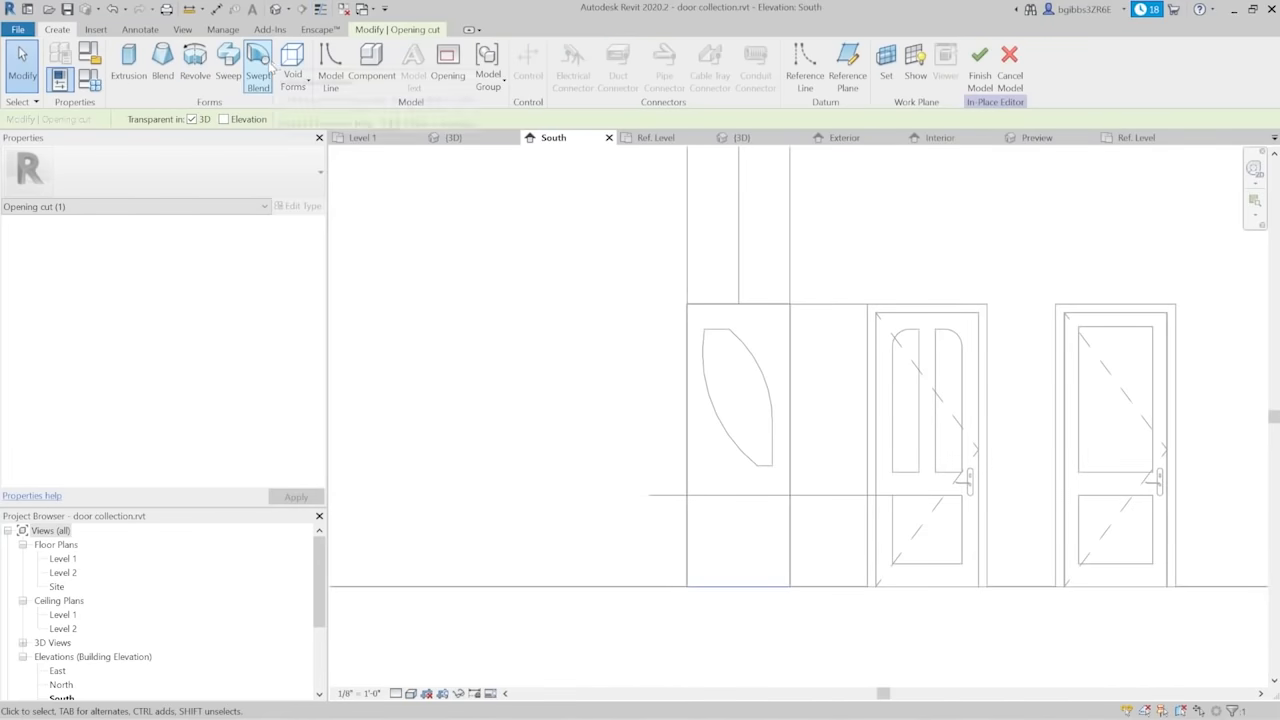
Sketch a sweep path on the wall face, up one side of the opening, across its head and down the other side
{"action": "scroll", "coordinate": [838, 330], "scroll_direction": "up", "scroll_amount": 3}
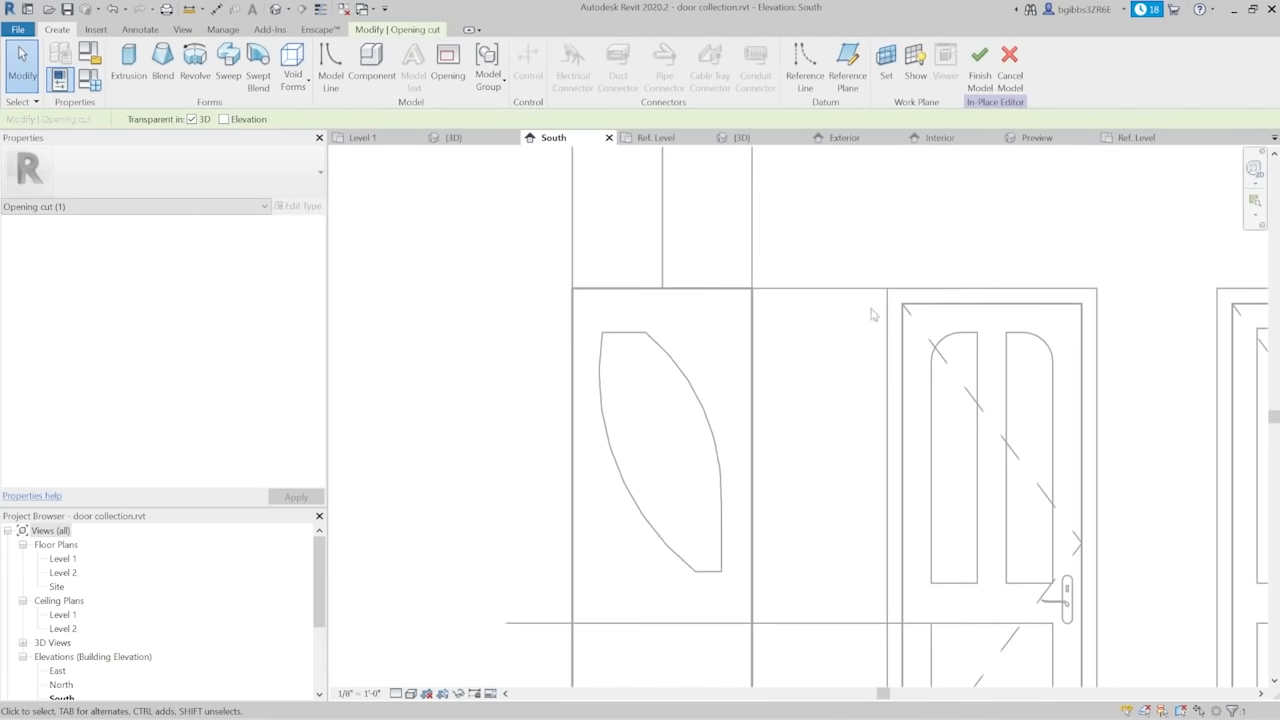
{"action": "scroll", "coordinate": [1094, 297], "scroll_direction": "down", "scroll_amount": 3}
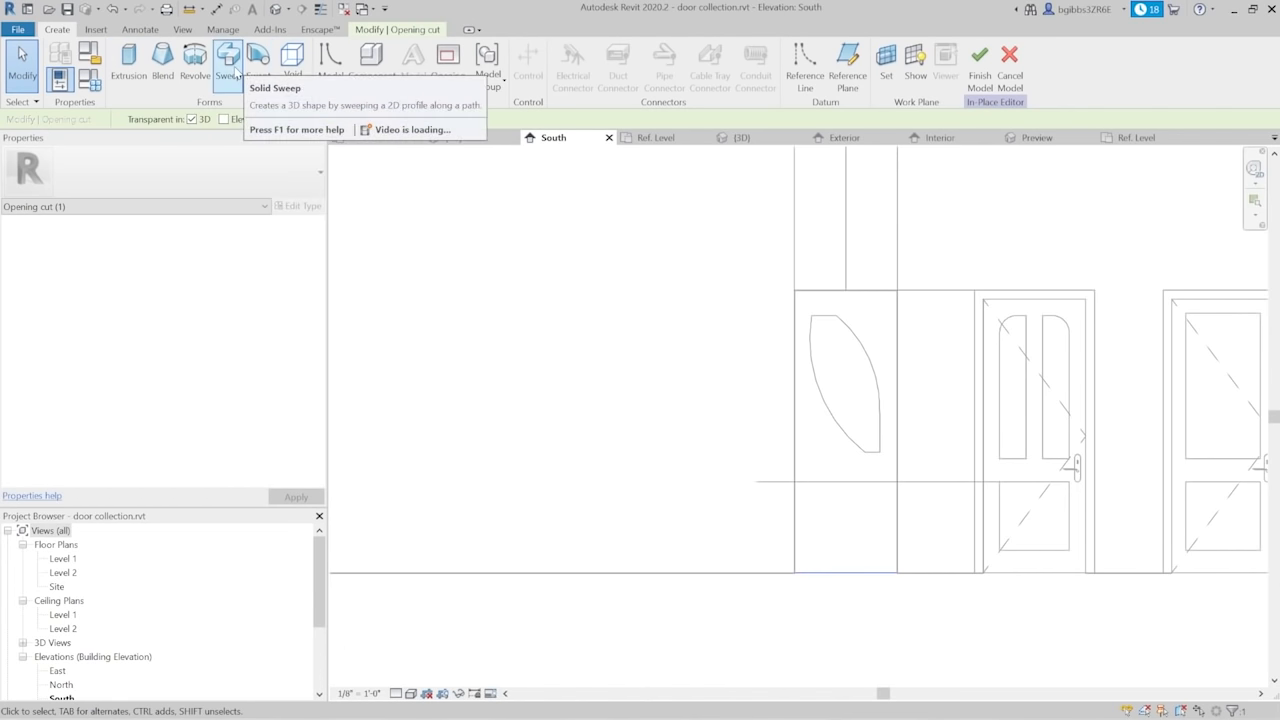
{"action": "left_click", "coordinate": [228, 60]}
{"action": "middle_click_drag", "start_coordinate": [750, 470], "coordinate": [673, 449]}
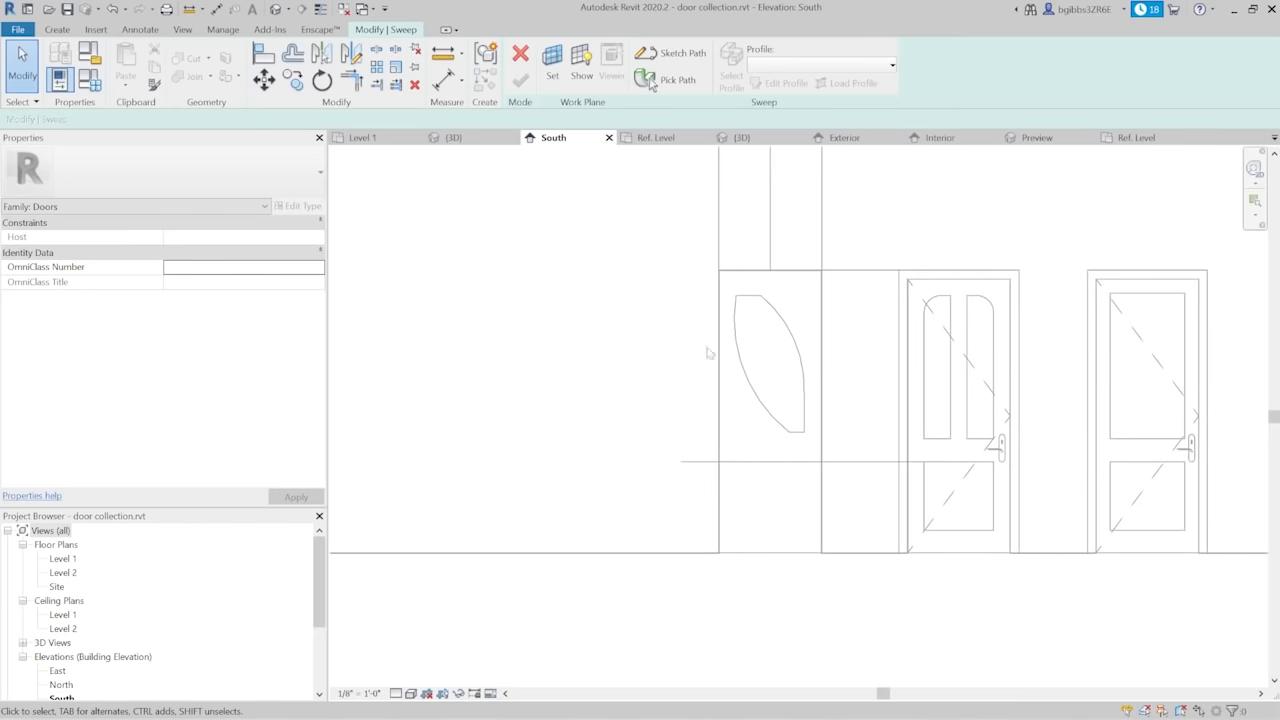
{"action": "left_click", "coordinate": [672, 53]}
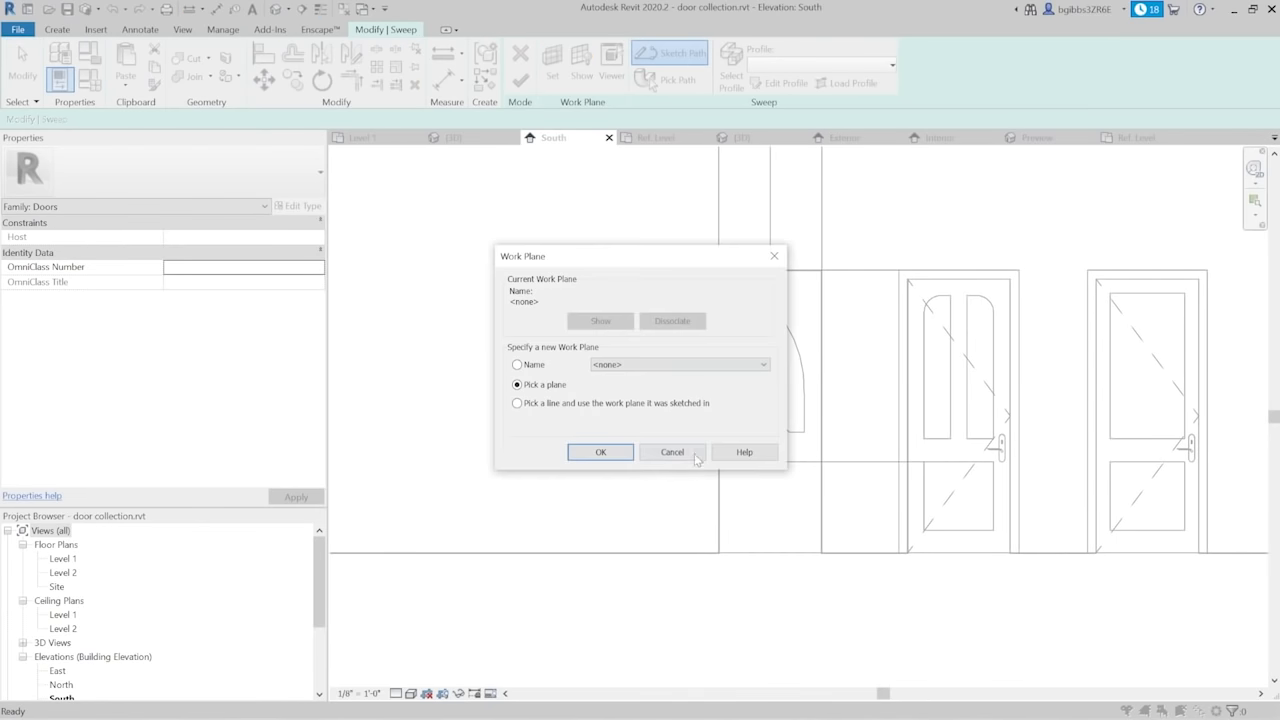
{"action": "left_click", "coordinate": [600, 452]}
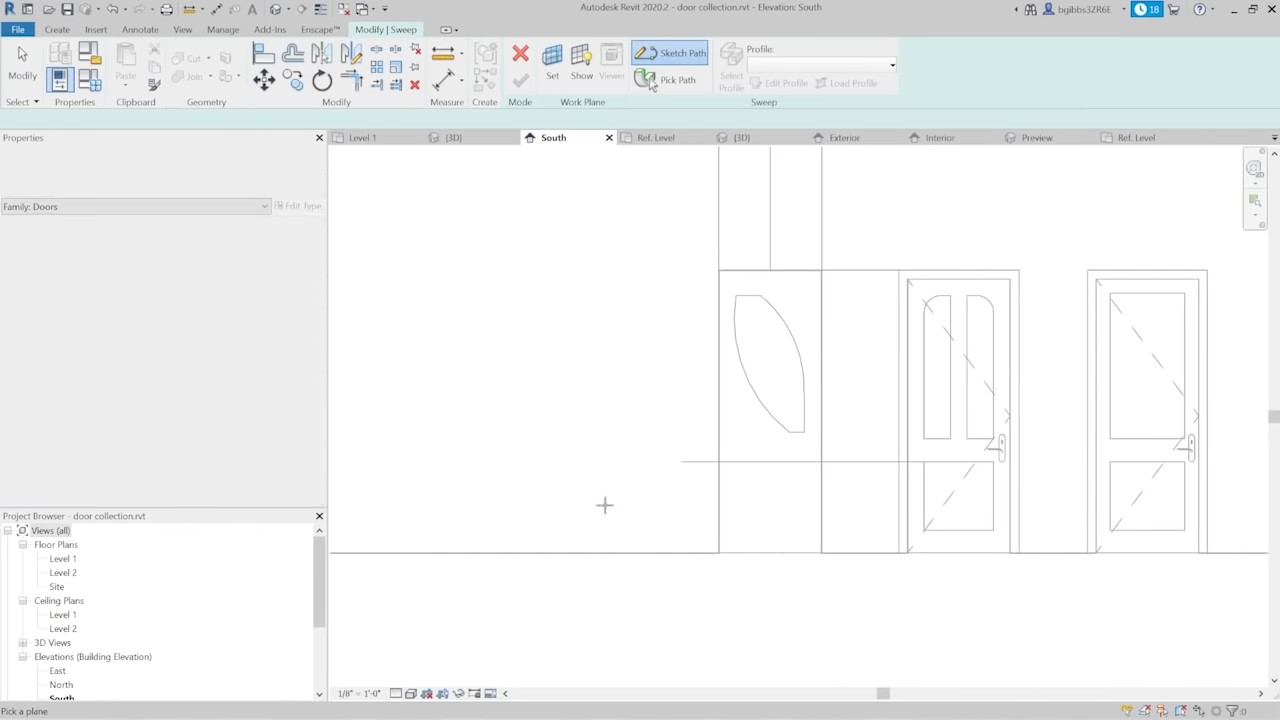
{"action": "left_click", "coordinate": [711, 549]}
{"action": "left_click", "coordinate": [718, 552]}
{"action": "left_click", "coordinate": [718, 270]}
{"action": "left_click", "coordinate": [822, 270]}
{"action": "left_click", "coordinate": [822, 552]}
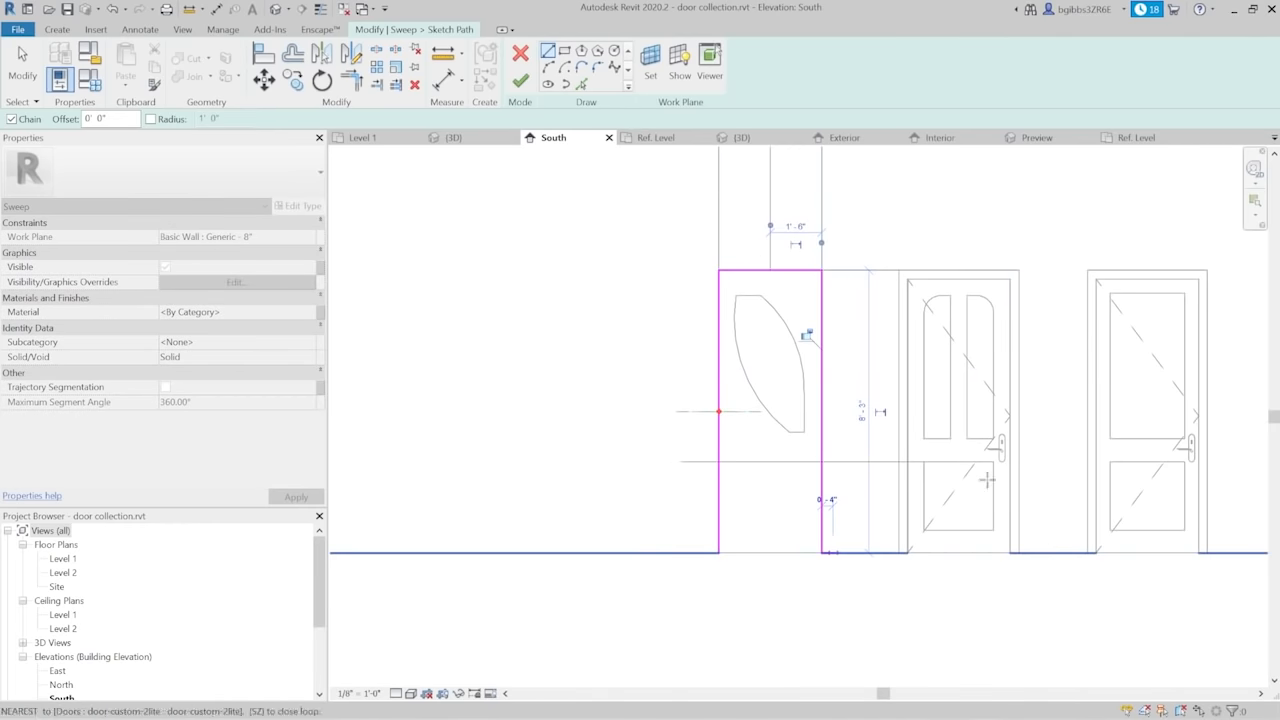
Finish the sweep path and open its profile sketch in the Level 1 floor plan, displayed with thin lines
{"action": "key", "text": "Escape"}
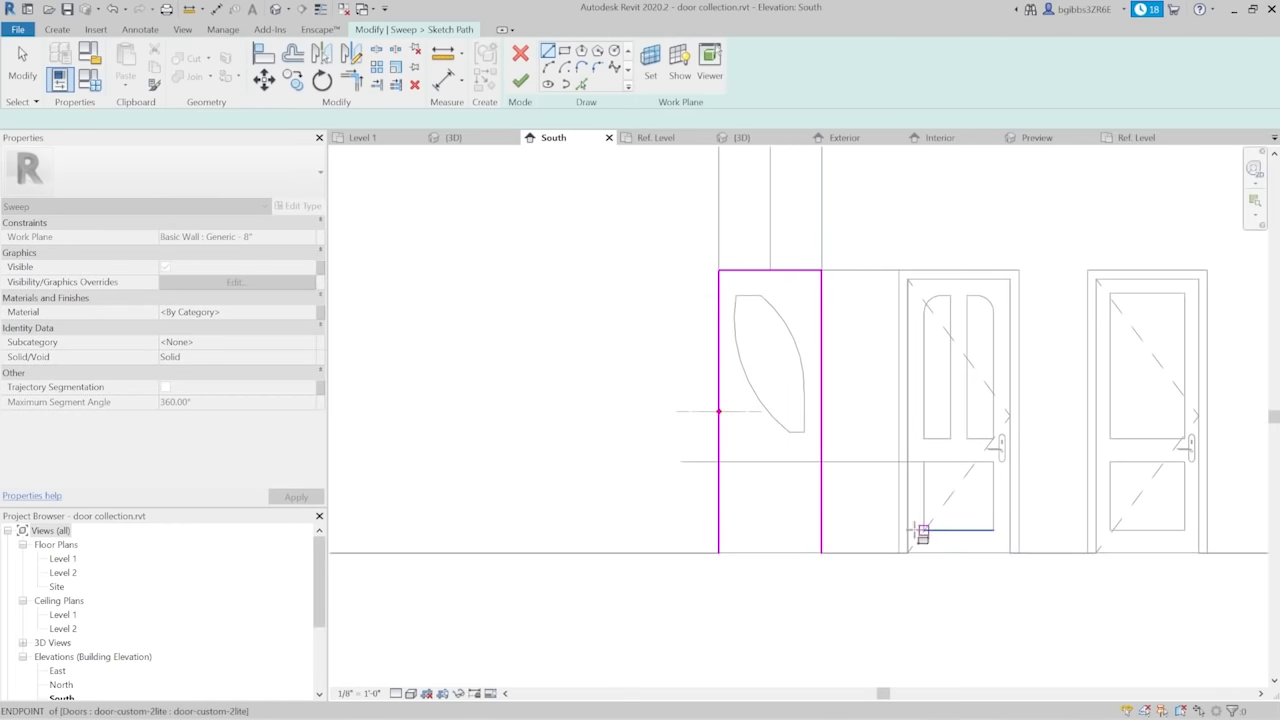
{"action": "left_click", "coordinate": [520, 80]}
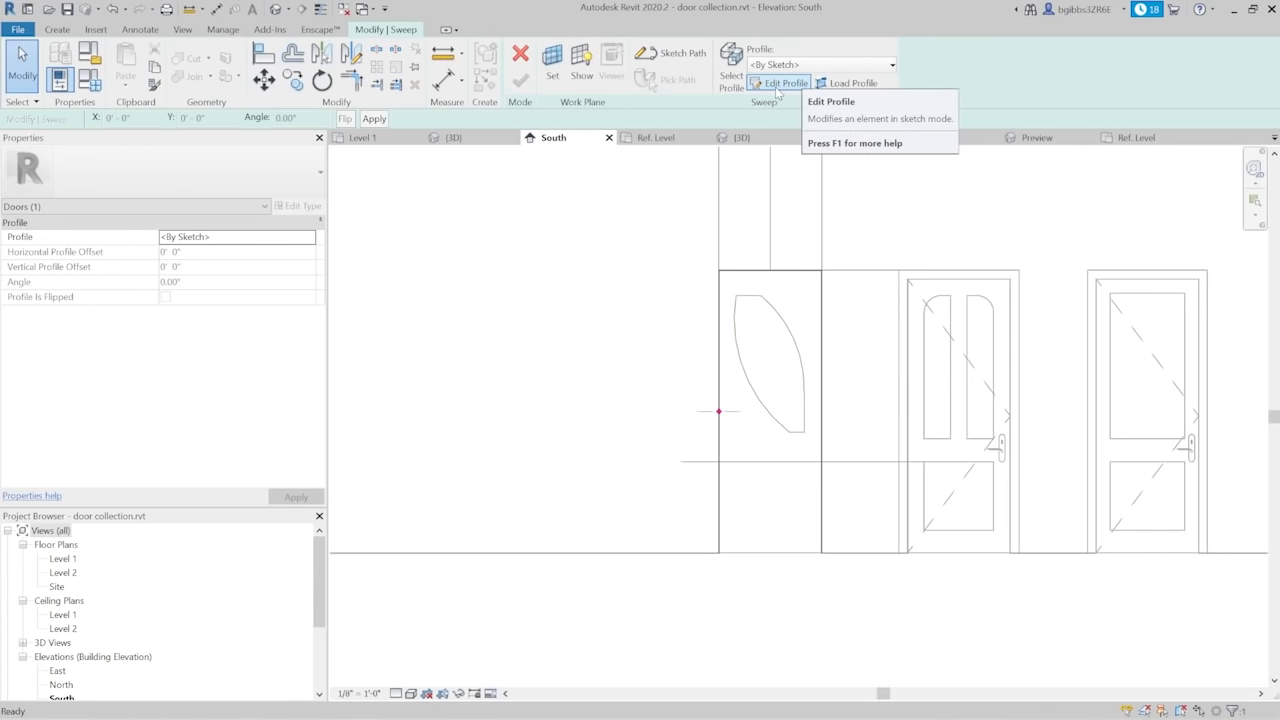
{"action": "left_click", "coordinate": [779, 85]}
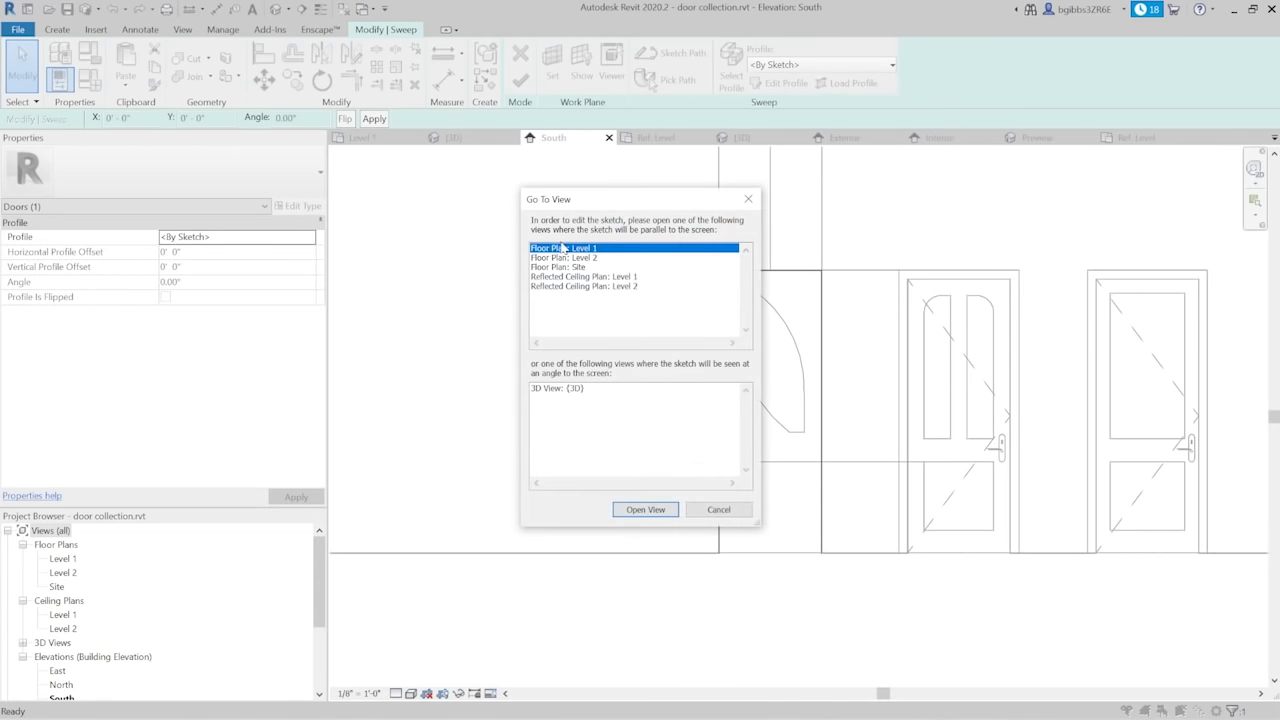
{"action": "left_click", "coordinate": [629, 513]}
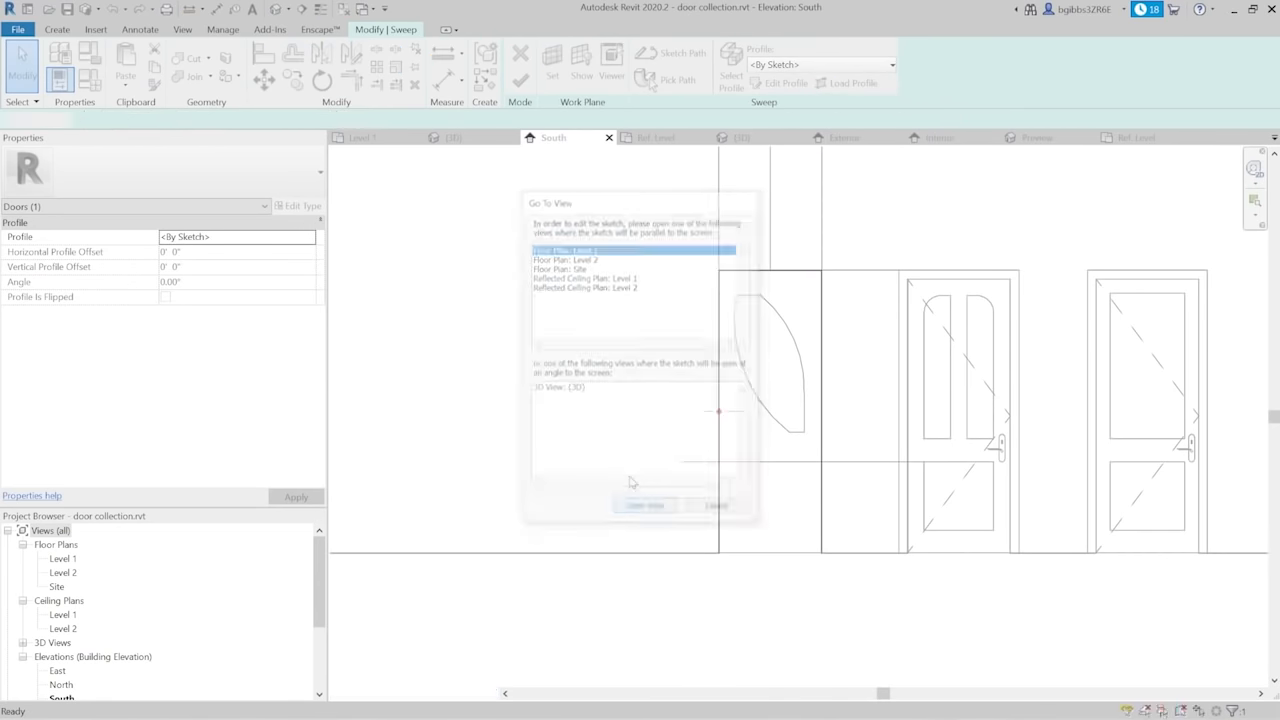
{"action": "scroll", "coordinate": [700, 371], "scroll_direction": "down", "scroll_amount": 1}
{"action": "scroll", "coordinate": [634, 380], "scroll_direction": "up", "scroll_amount": 5}
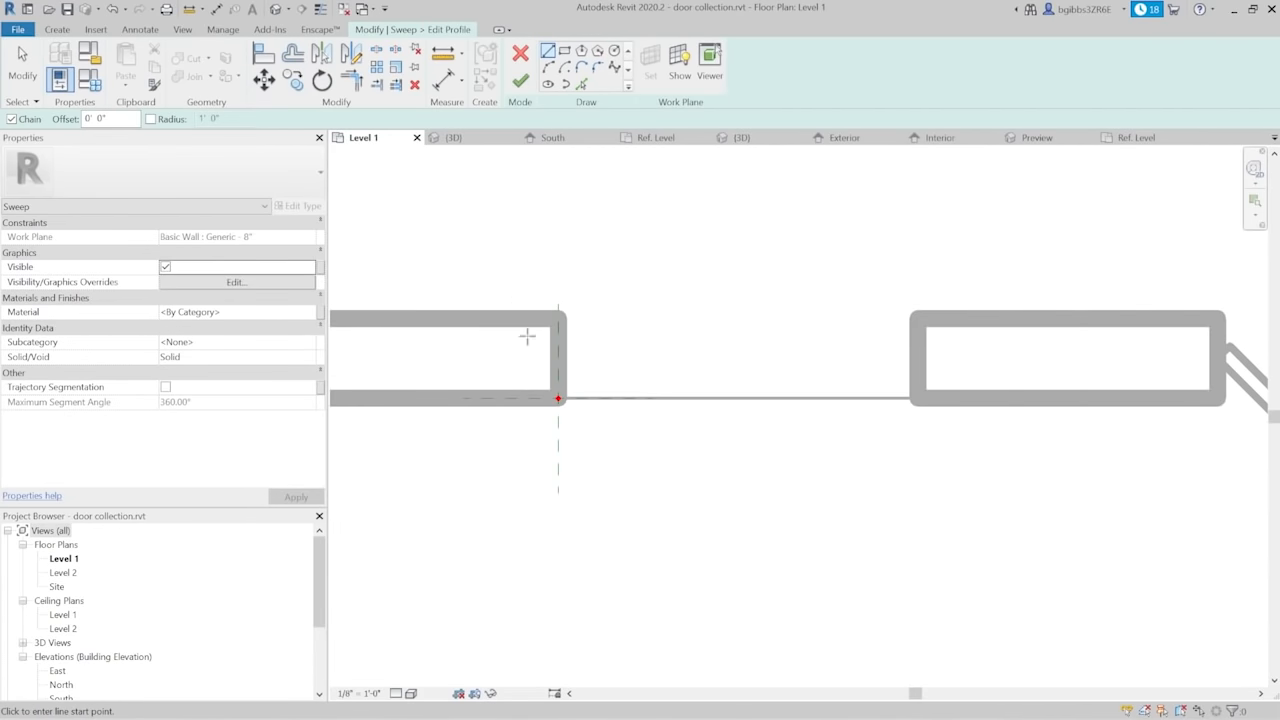
{"action": "left_click", "coordinate": [319, 9]}
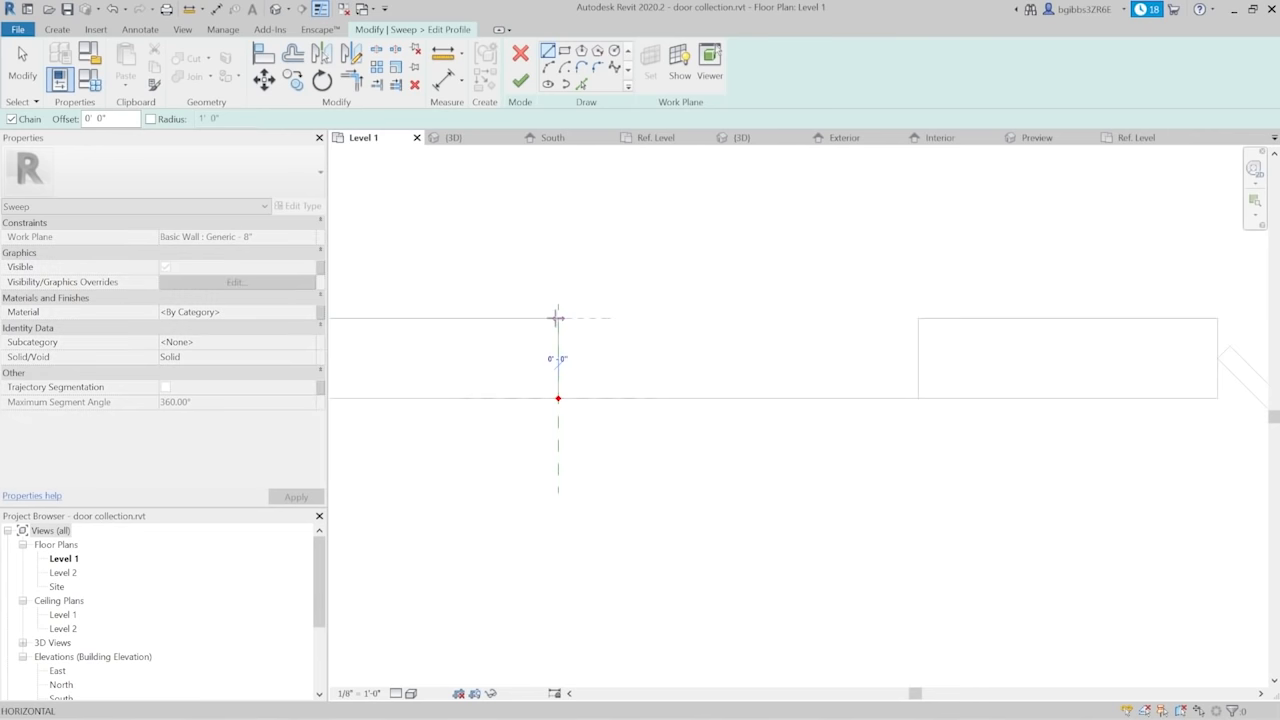
Sketch a thin trim rectangle about 3 inches wide on the wall's back face, ending flush with the opening edge
{"action": "left_click", "coordinate": [527, 318]}
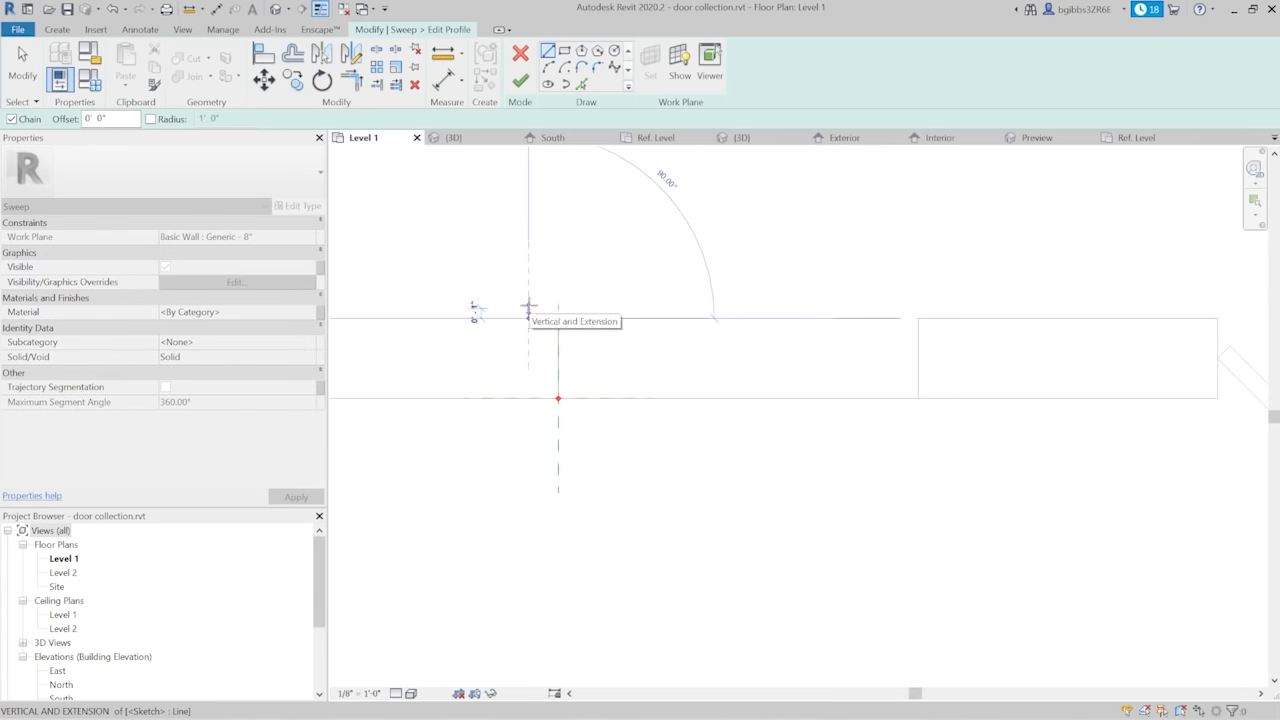
{"action": "type", "text": "1"}
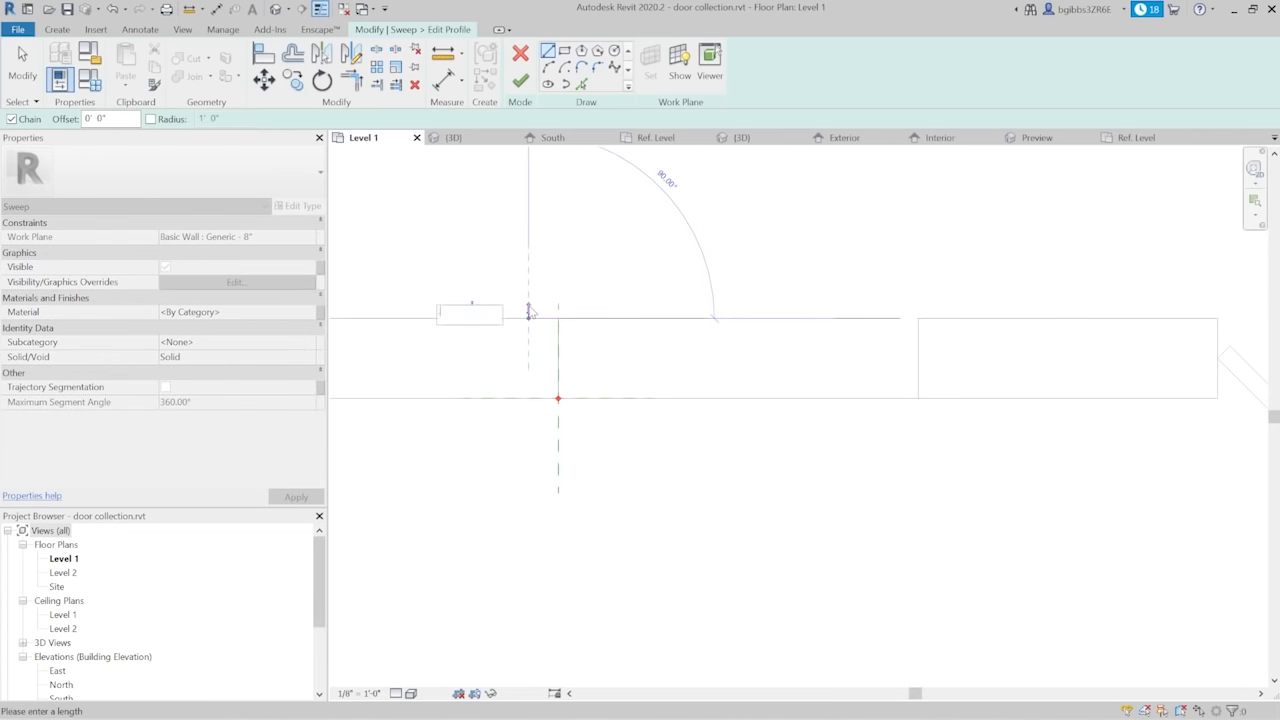
{"action": "key", "text": "Return"}
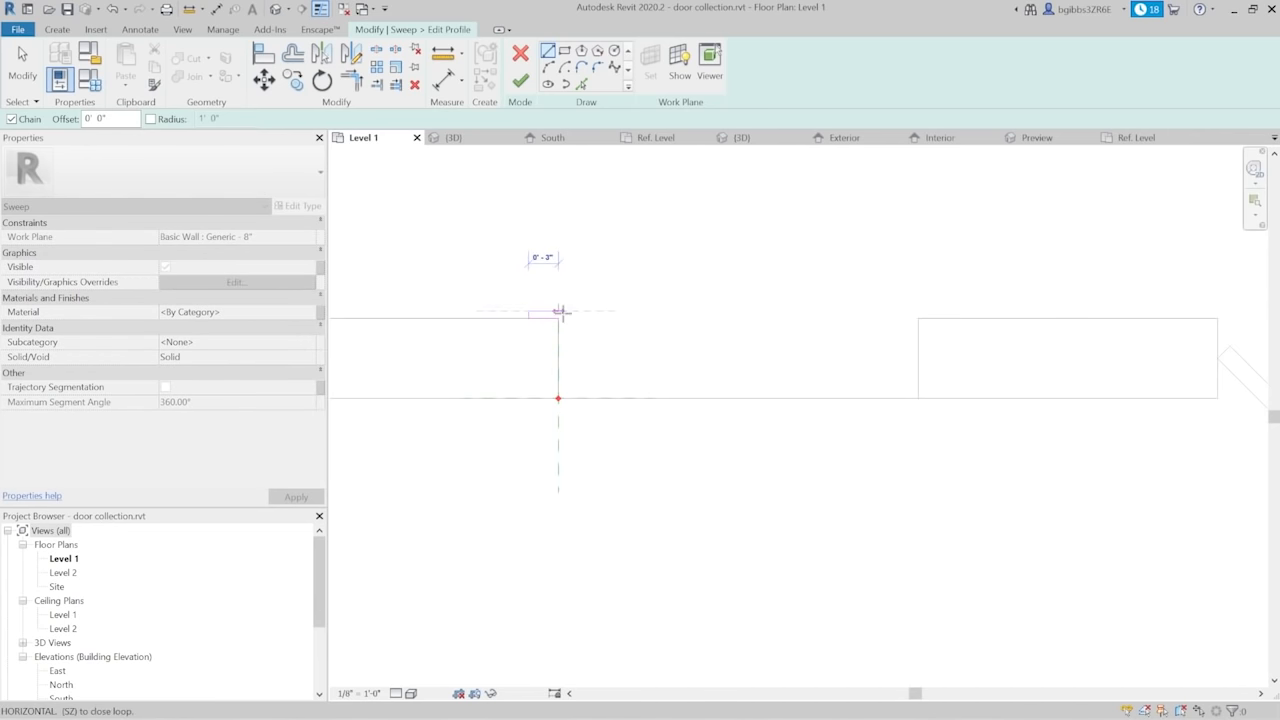
{"action": "scroll", "coordinate": [563, 309], "scroll_direction": "up", "scroll_amount": 2}
{"action": "left_click", "coordinate": [560, 307]}
{"action": "key", "text": "Escape"}
{"action": "key", "text": "Escape"}
{"action": "scroll", "coordinate": [543, 336], "scroll_direction": "up", "scroll_amount": 1}
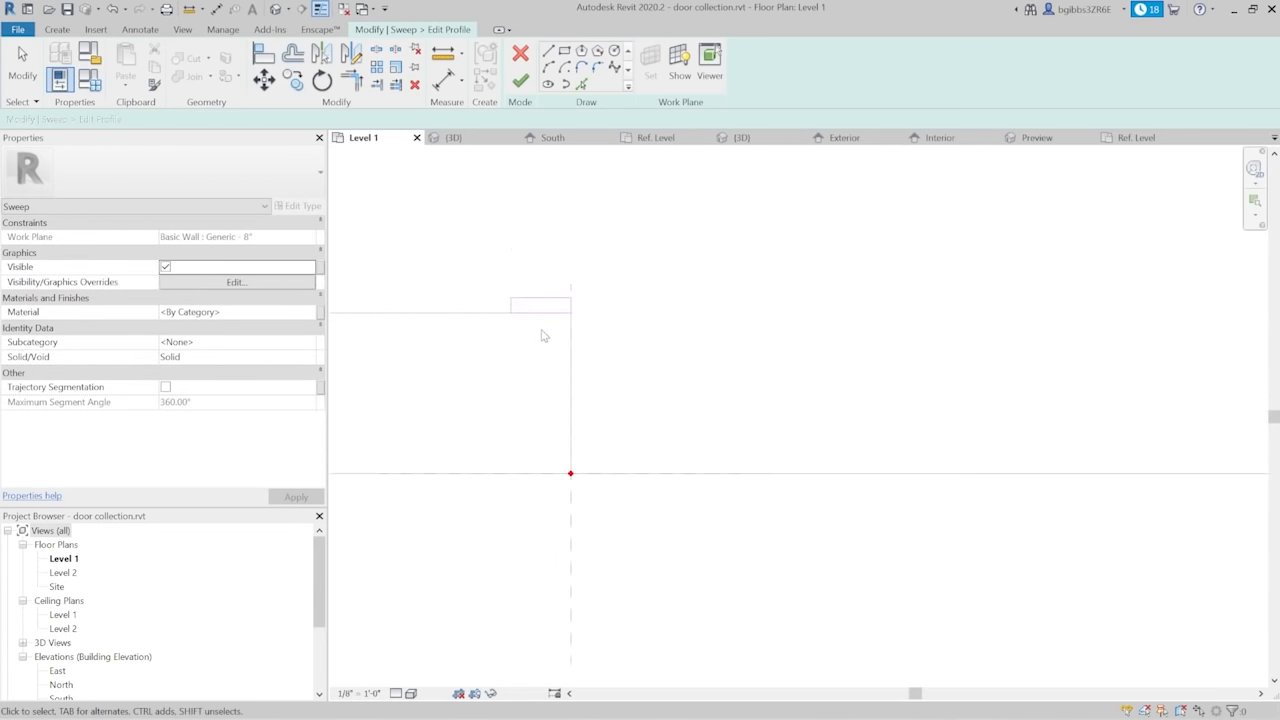
Copy the entire trim rectangle from its outer corner to the sweep origin on the wall's front face
{"action": "key", "text": "Tab"}
{"action": "left_click", "coordinate": [552, 313]}
{"action": "scroll", "coordinate": [653, 342], "scroll_direction": "down", "scroll_amount": 3}
{"action": "scroll", "coordinate": [617, 405], "scroll_direction": "up", "scroll_amount": 1}
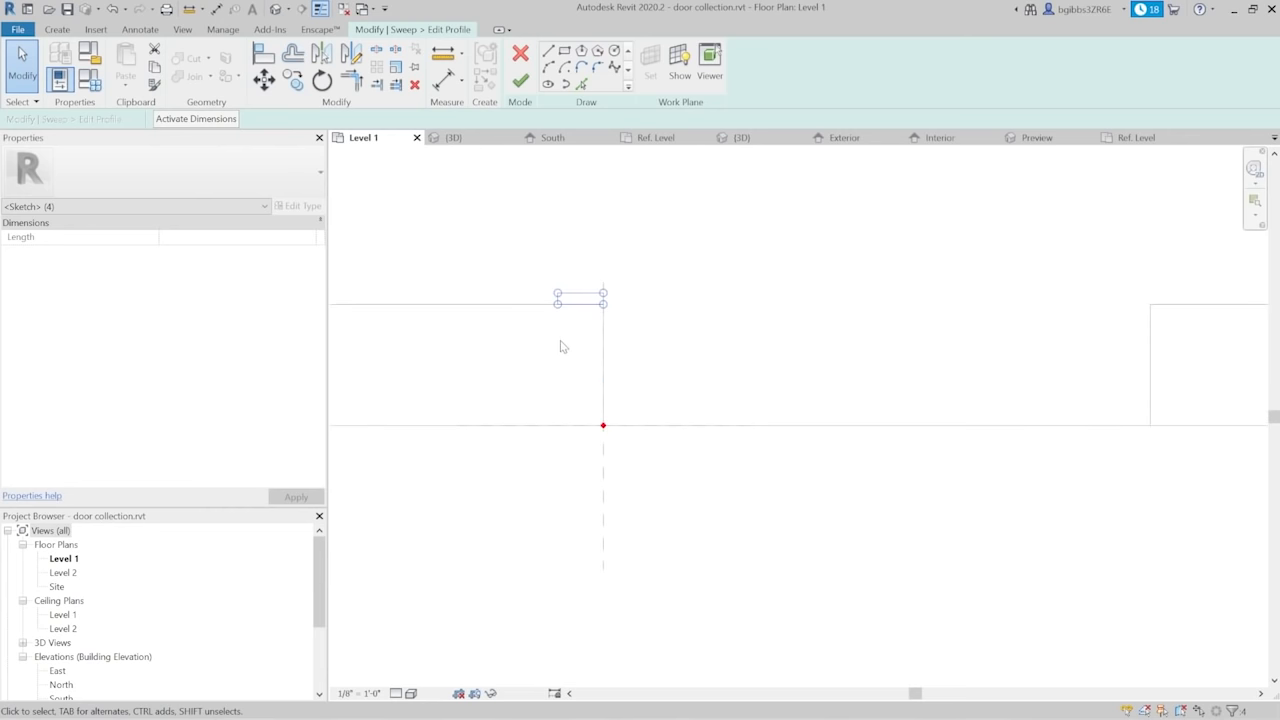
{"action": "scroll", "coordinate": [588, 362], "scroll_direction": "up", "scroll_amount": 1}
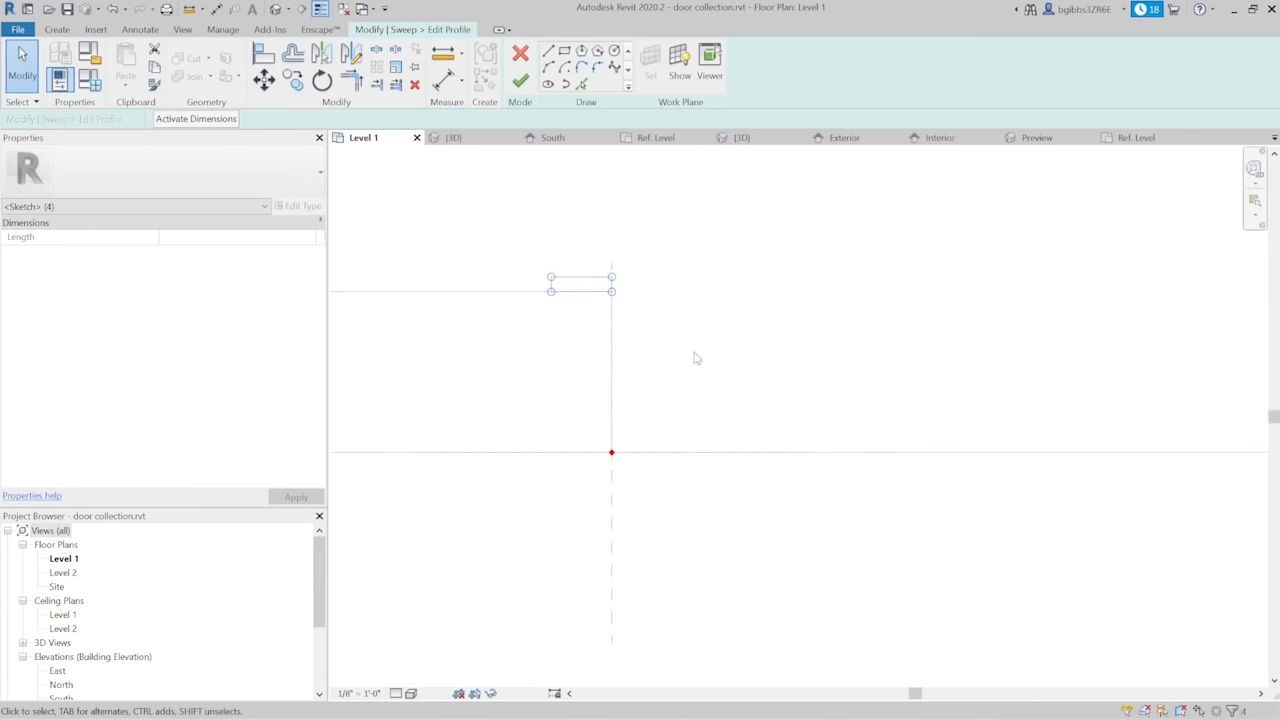
{"action": "key", "text": "c"}
{"action": "key", "text": "o"}
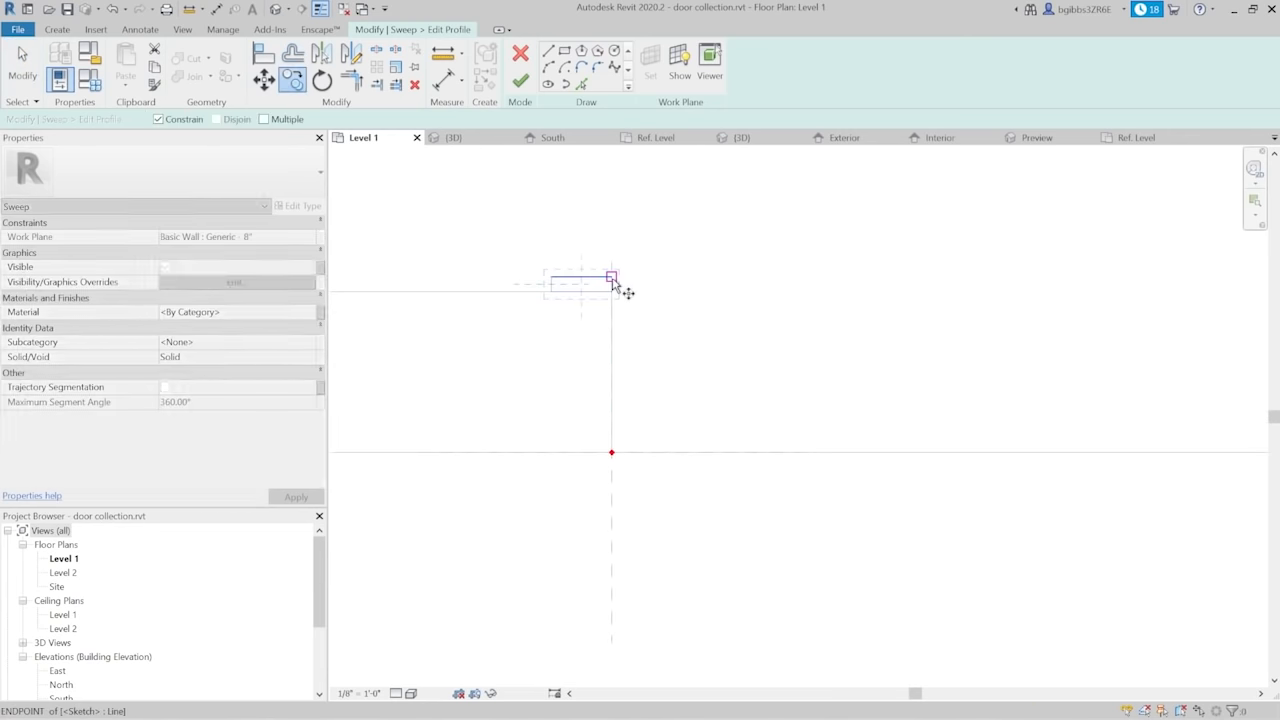
{"action": "left_click", "coordinate": [612, 283]}
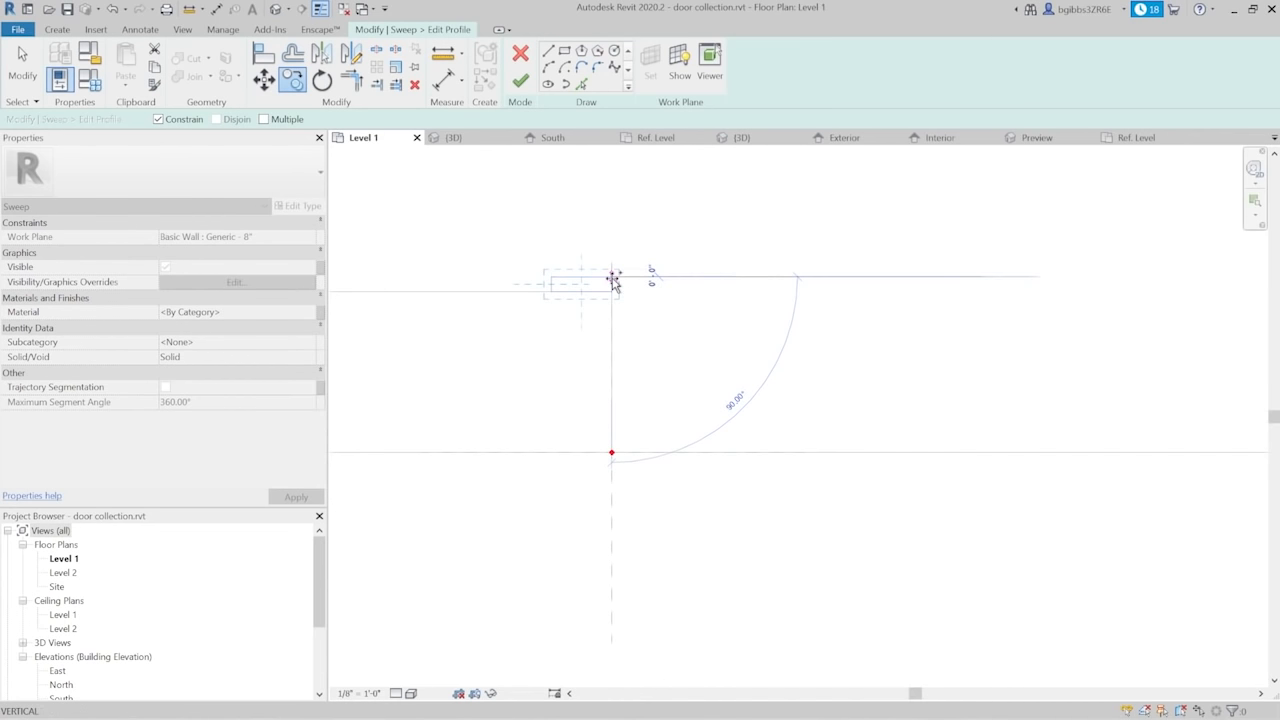
{"action": "left_click", "coordinate": [612, 452]}
{"action": "key", "text": "Escape"}
{"action": "scroll", "coordinate": [592, 448], "scroll_direction": "up", "scroll_amount": 1}
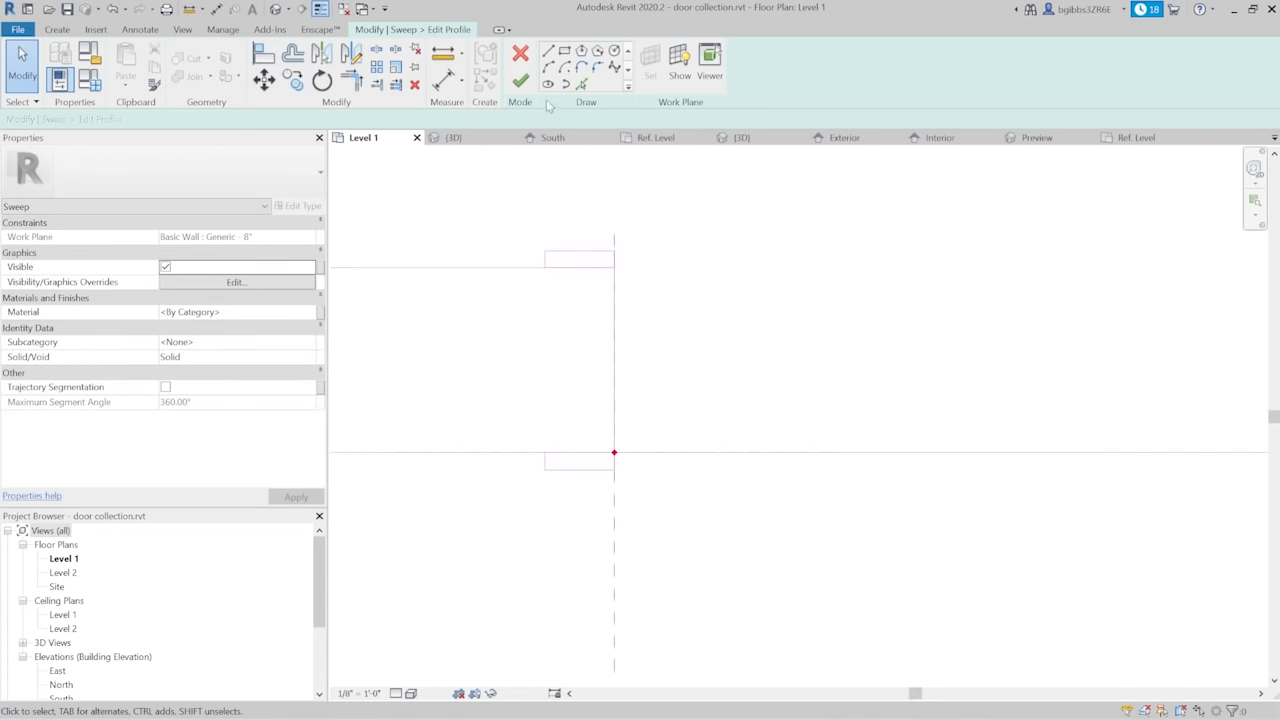
Draw a vertical line connecting the two trim rectangles, slightly inside the wall from the opening edge
{"action": "key", "text": "l"}
{"action": "key", "text": "i"}
{"action": "scroll", "coordinate": [603, 240], "scroll_direction": "up", "scroll_amount": 2}
{"action": "left_click", "coordinate": [605, 241]}
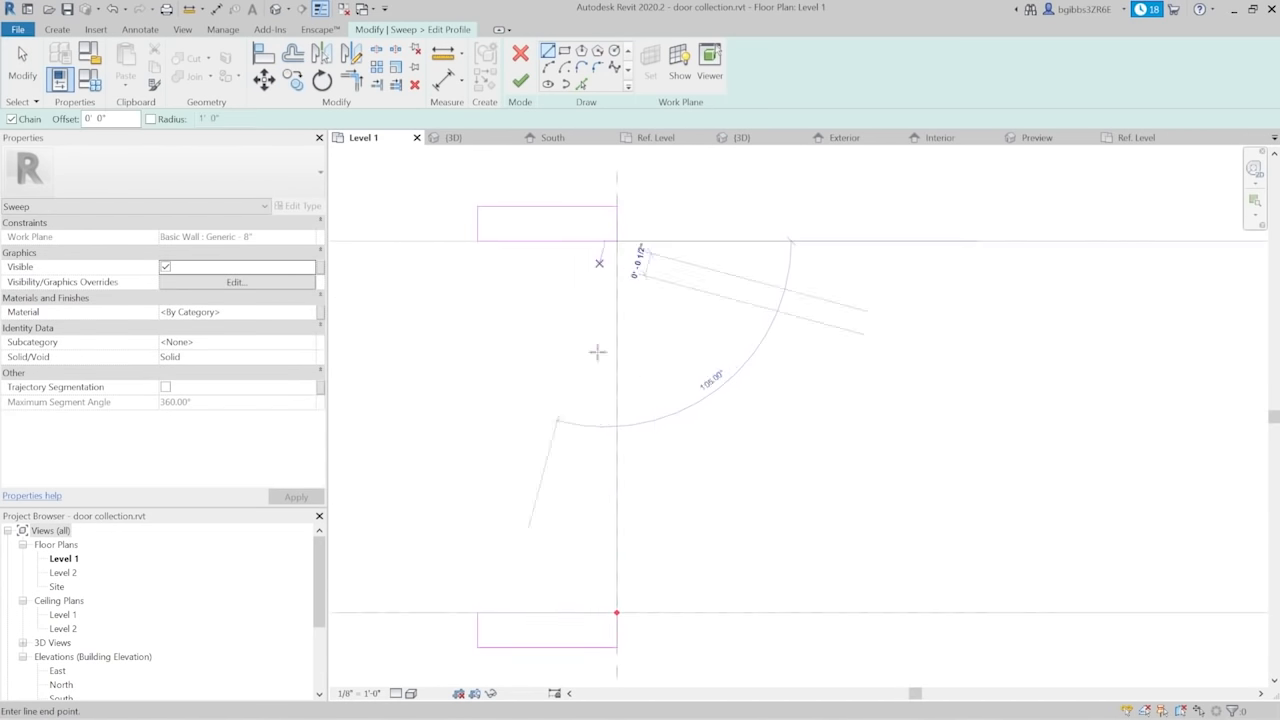
{"action": "left_click", "coordinate": [605, 612]}
{"action": "key", "text": "Escape"}
{"action": "key", "text": "Escape"}
{"action": "scroll", "coordinate": [654, 569], "scroll_direction": "down", "scroll_amount": 1}
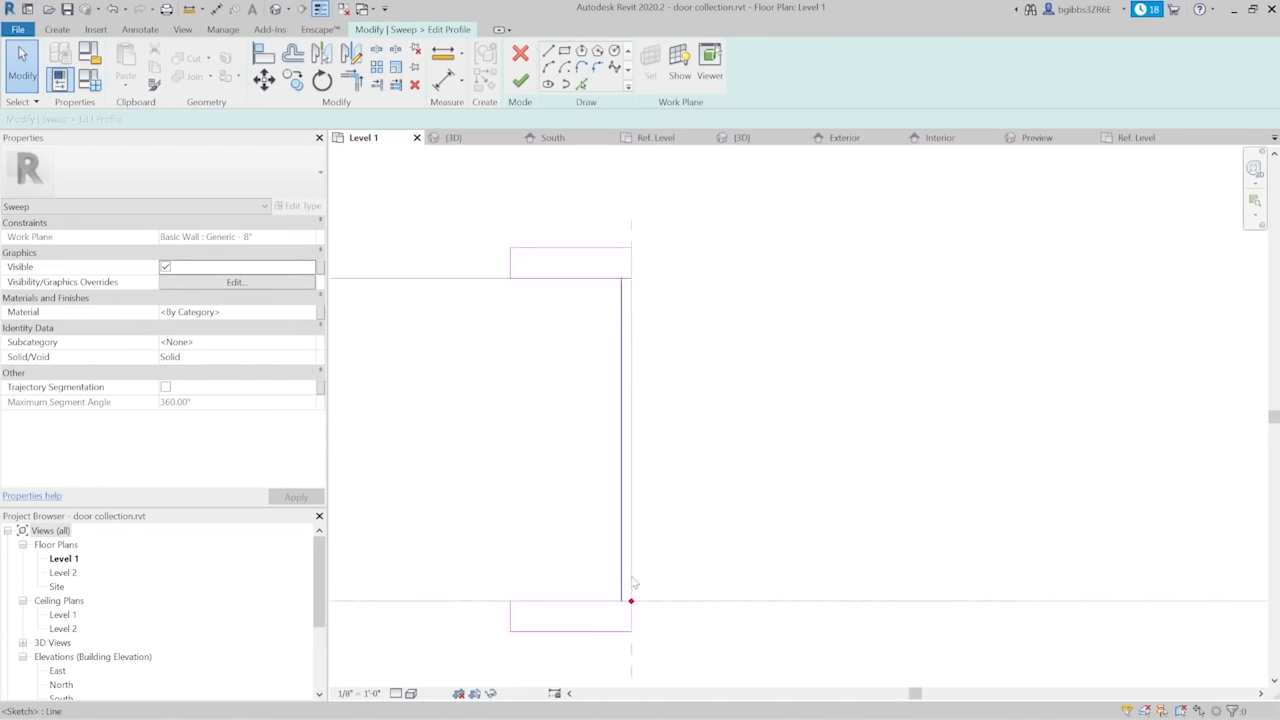
{"action": "key", "text": "d"}
{"action": "key", "text": "i"}
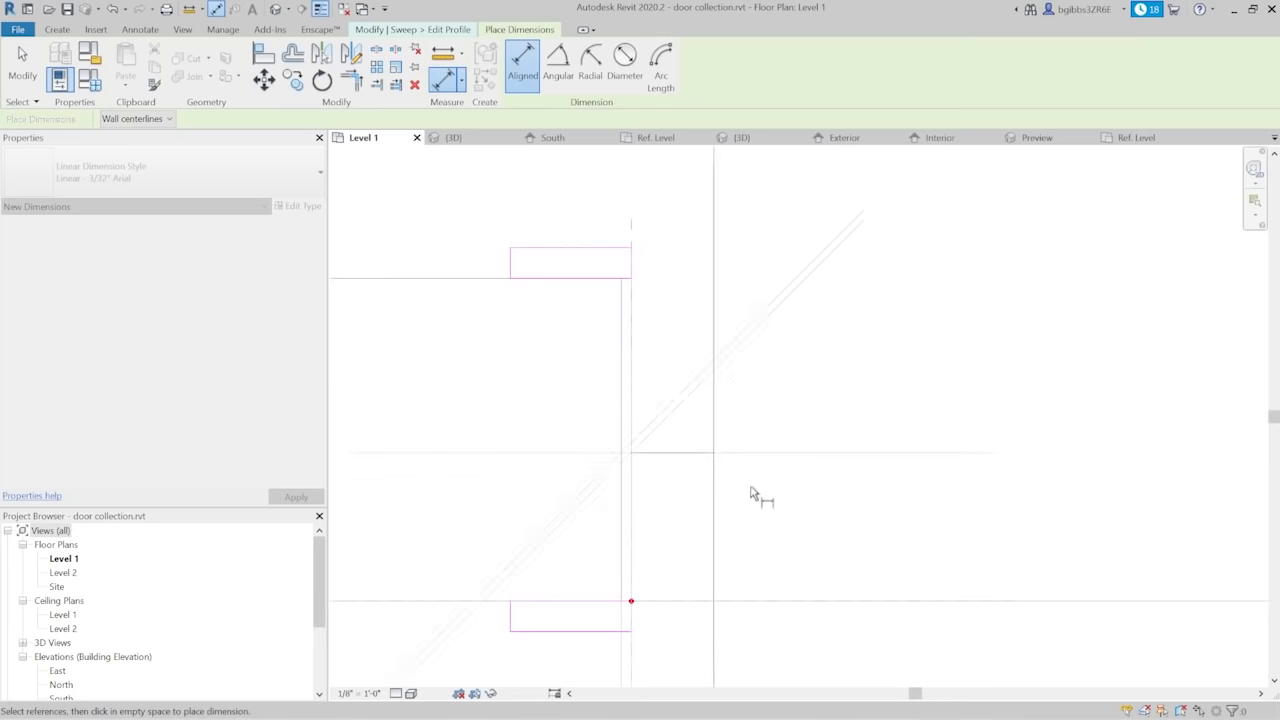
{"action": "key", "text": "Escape"}
{"action": "key", "text": "Escape"}
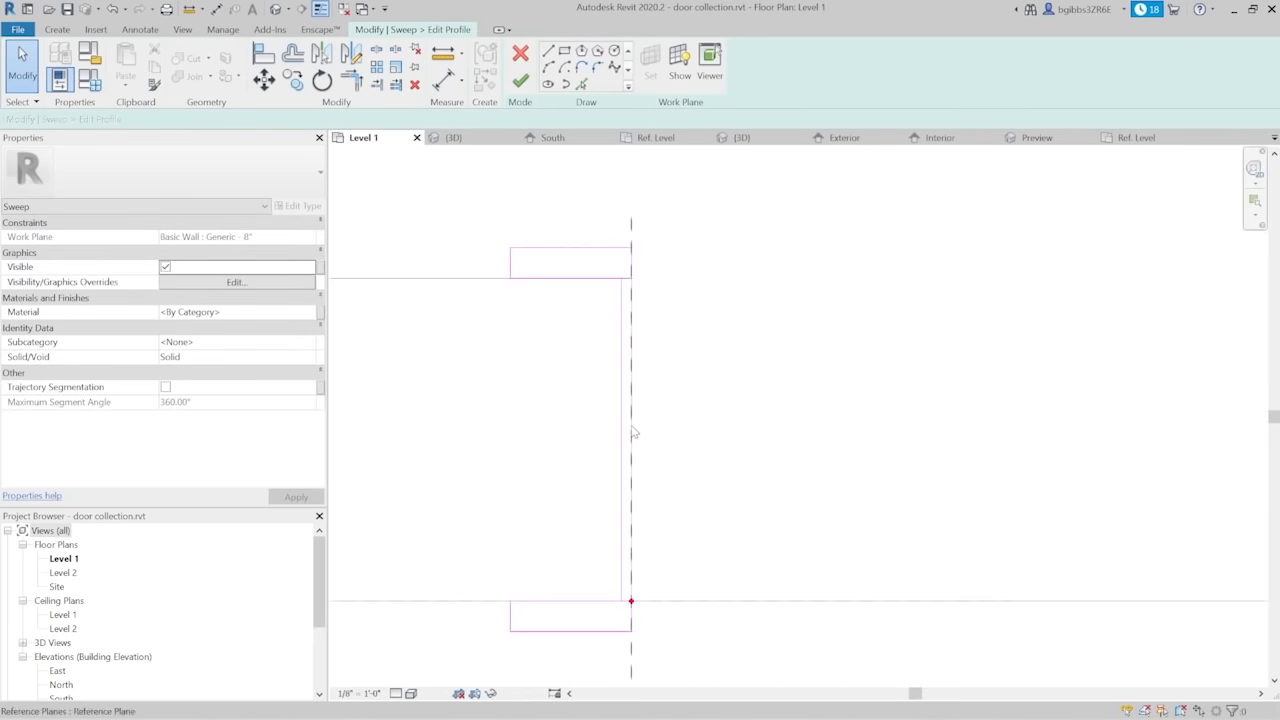
Dimension the connecting line from the reference plane at the opening edge and trim the profile lines into one continuous outline
{"action": "key", "text": "d"}
{"action": "key", "text": "i"}
{"action": "left_click", "coordinate": [632, 413]}
{"action": "scroll", "coordinate": [640, 340], "scroll_direction": "down", "scroll_amount": 5}
{"action": "key", "text": "Escape"}
{"action": "scroll", "coordinate": [623, 360], "scroll_direction": "up", "scroll_amount": 3}
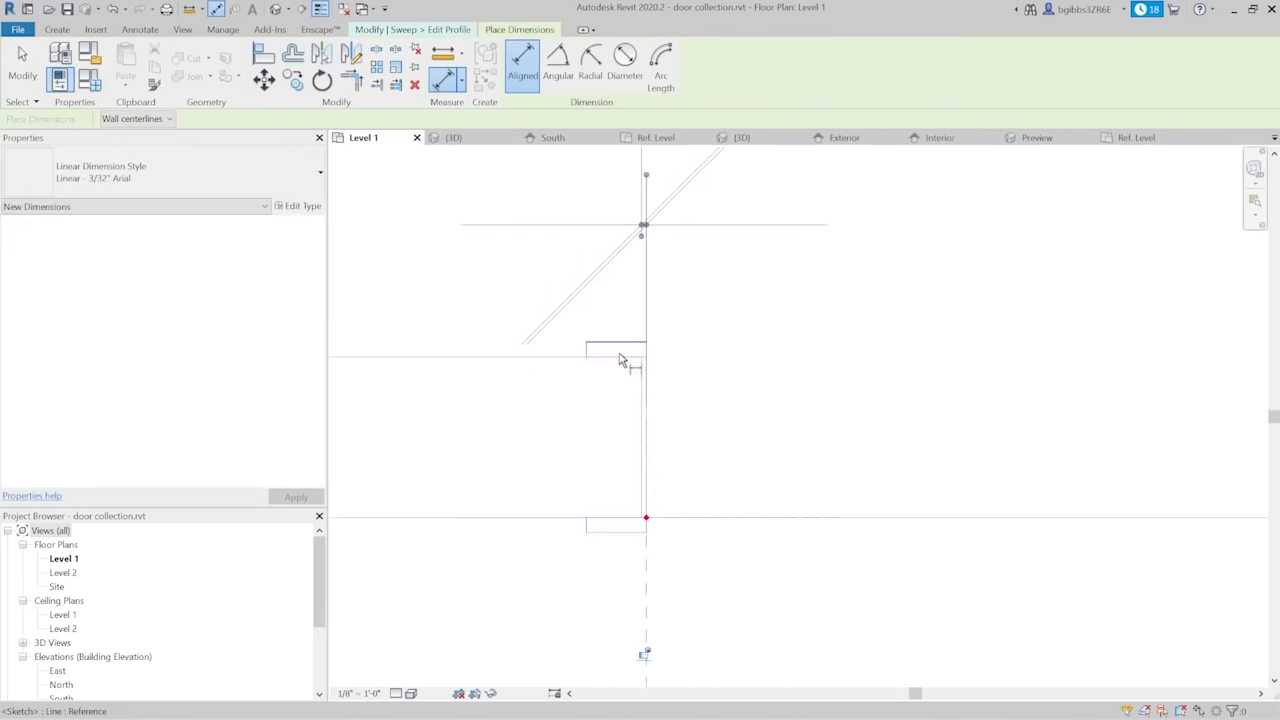
{"action": "key", "text": "Escape"}
{"action": "scroll", "coordinate": [635, 385], "scroll_direction": "up", "scroll_amount": 2}
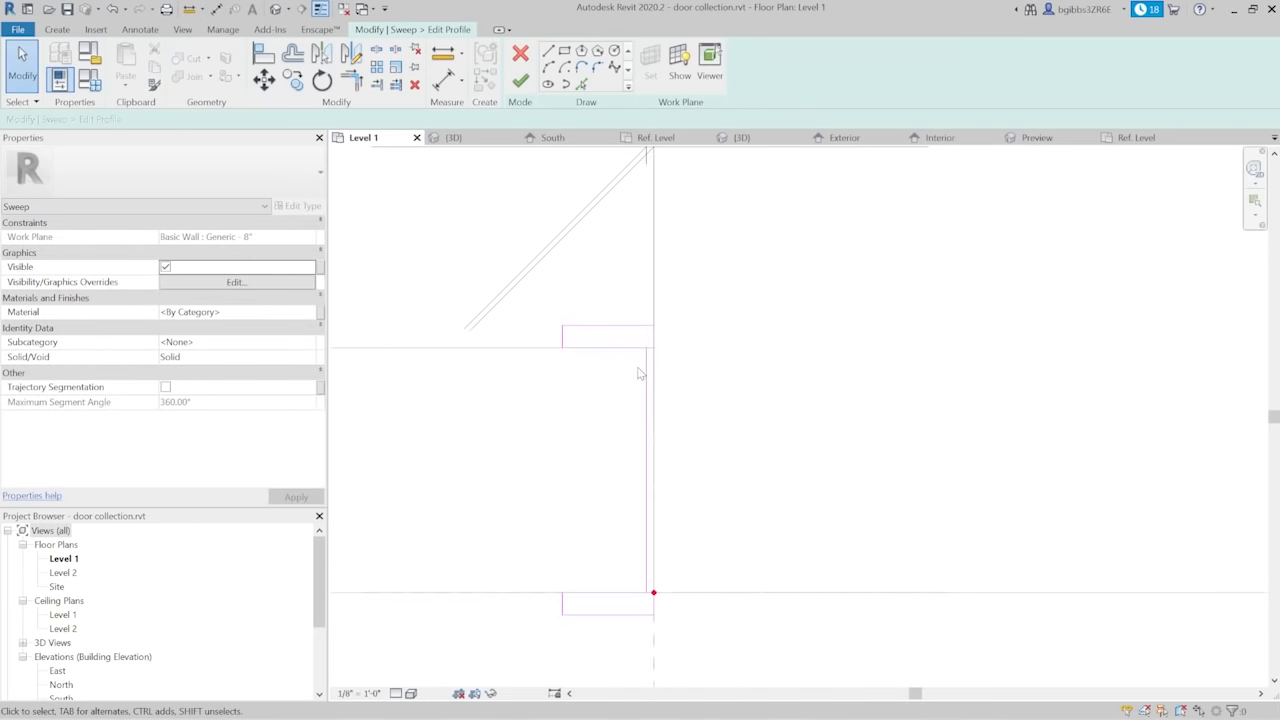
{"action": "key", "text": "t"}
{"action": "key", "text": "r"}
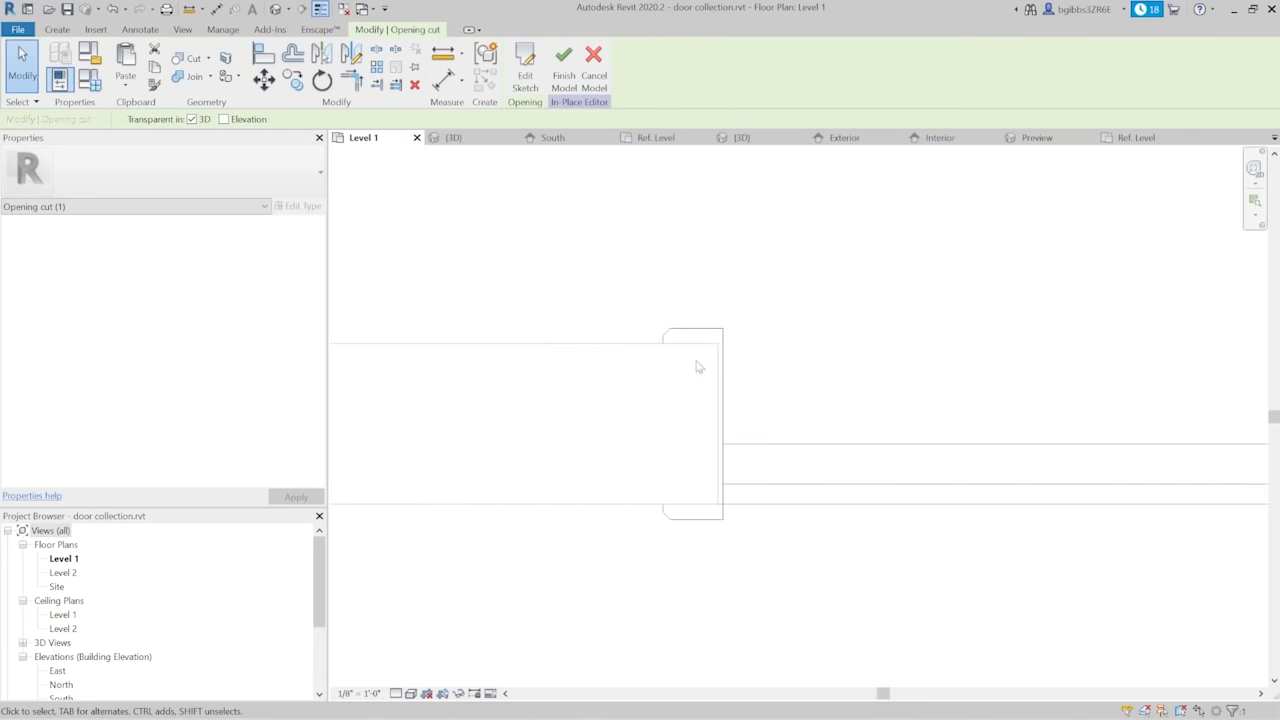
Examine the frame profile in the Level 1 plan, then the swept frame, door panel and wall opening in the 3D view
{"action": "scroll", "coordinate": [745, 393], "scroll_direction": "up", "scroll_amount": 2}
{"action": "scroll", "coordinate": [638, 327], "scroll_direction": "up", "scroll_amount": 1}
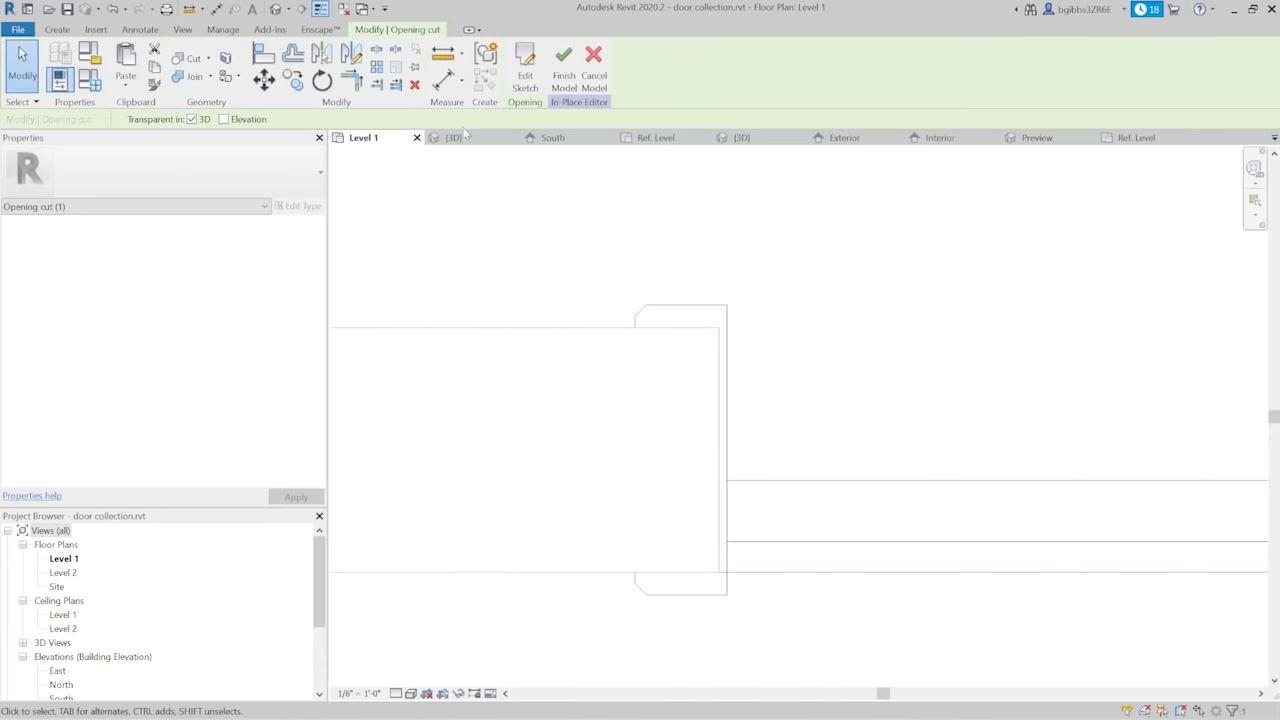
{"action": "left_click", "coordinate": [455, 137]}
{"action": "scroll", "coordinate": [559, 305], "scroll_direction": "up", "scroll_amount": 4}
{"action": "scroll", "coordinate": [570, 356], "scroll_direction": "down", "scroll_amount": 5}
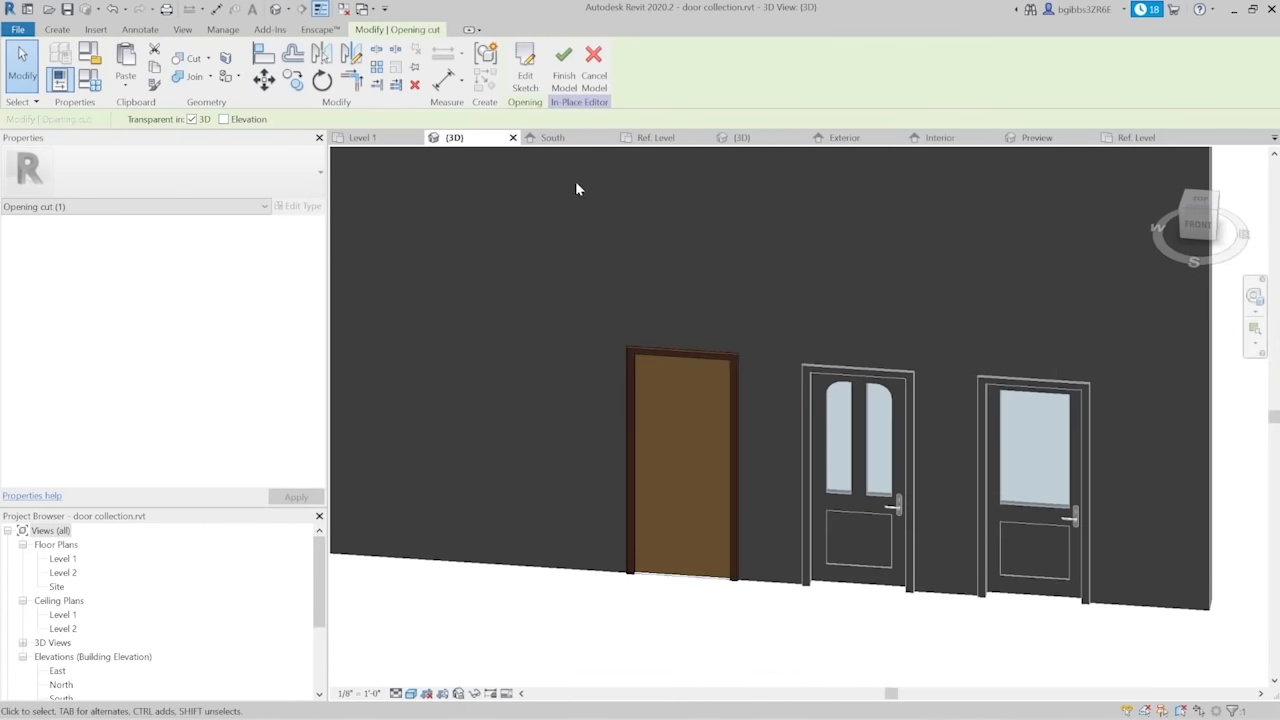
{"action": "scroll", "coordinate": [628, 514], "scroll_direction": "up", "scroll_amount": 3}
{"action": "left_click", "coordinate": [630, 503]}
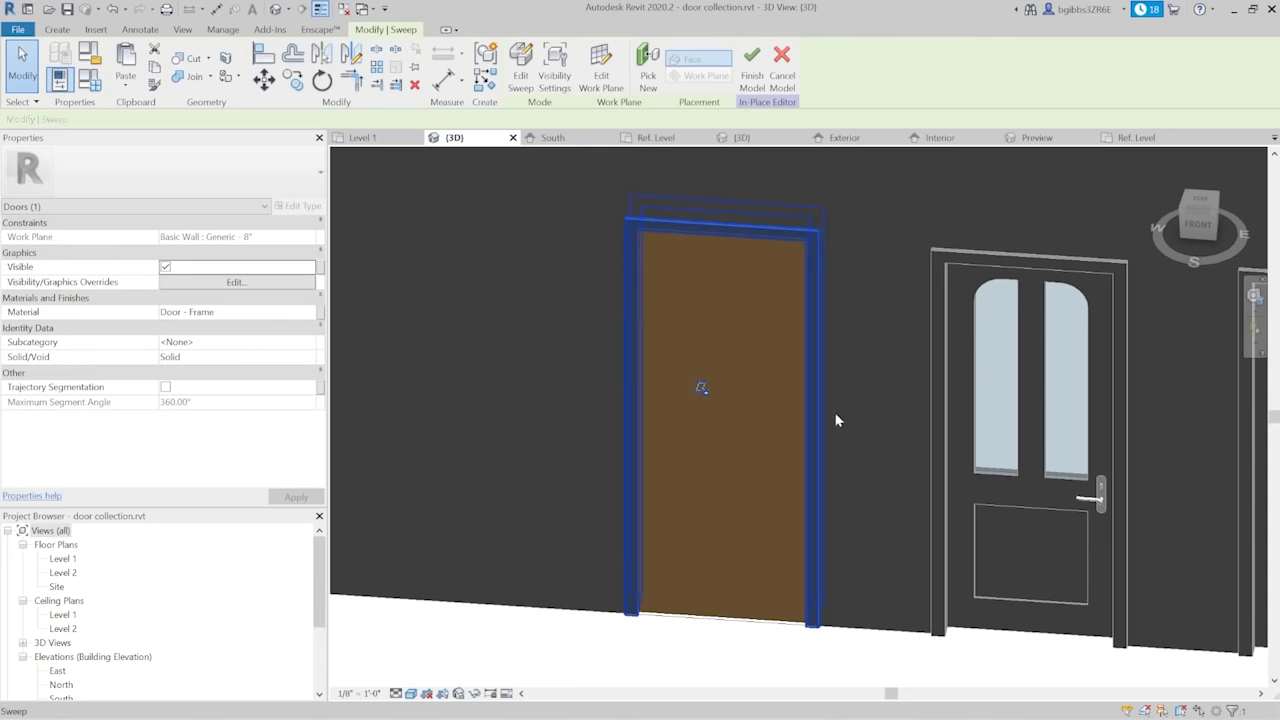
{"action": "left_click", "coordinate": [699, 621]}
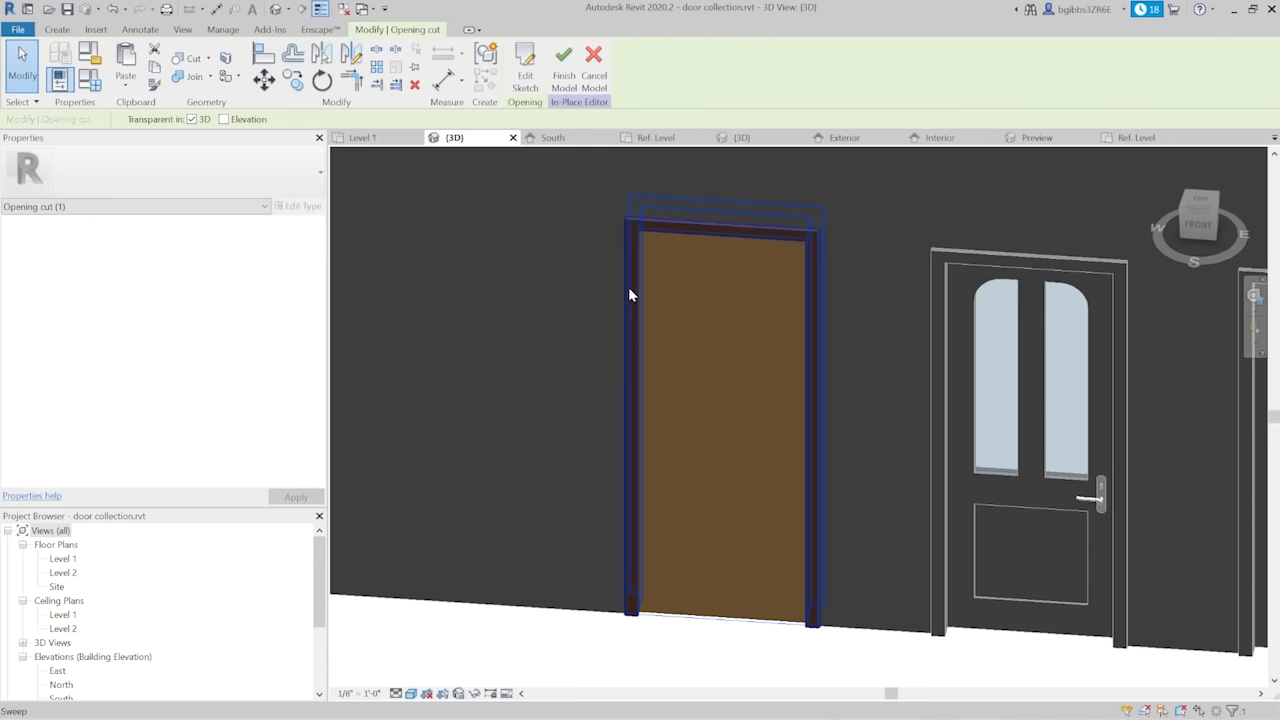
{"action": "scroll", "coordinate": [737, 310], "scroll_direction": "down", "scroll_amount": 3}
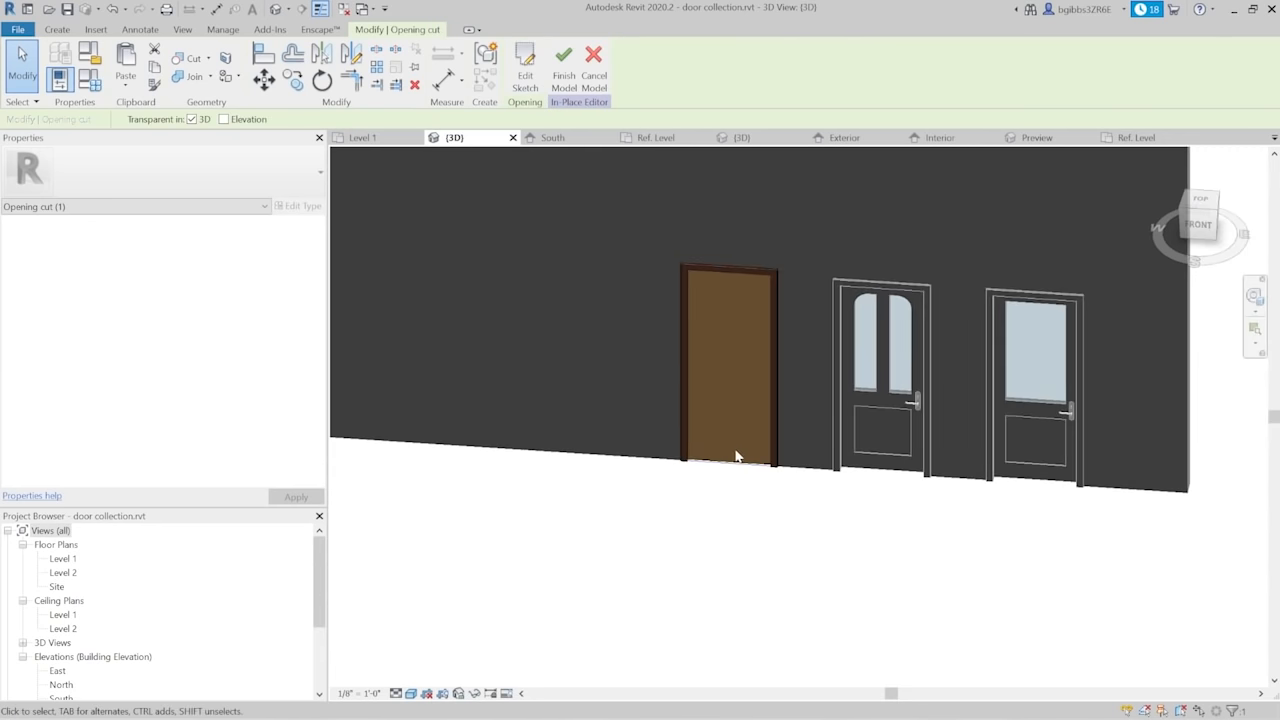
{"action": "key", "text": "Escape"}
Select the door panel extrusion in the South elevation and open its sketch for editing
{"action": "left_click", "coordinate": [528, 140]}
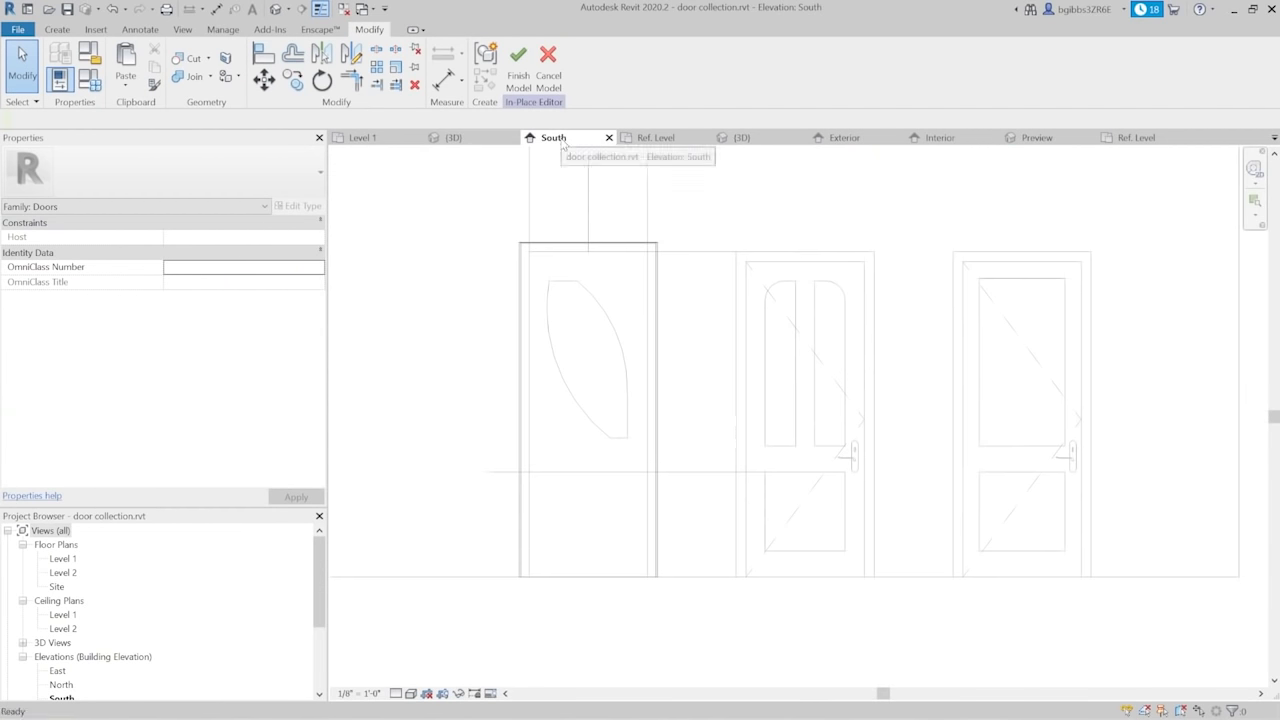
{"action": "left_click", "coordinate": [621, 580]}
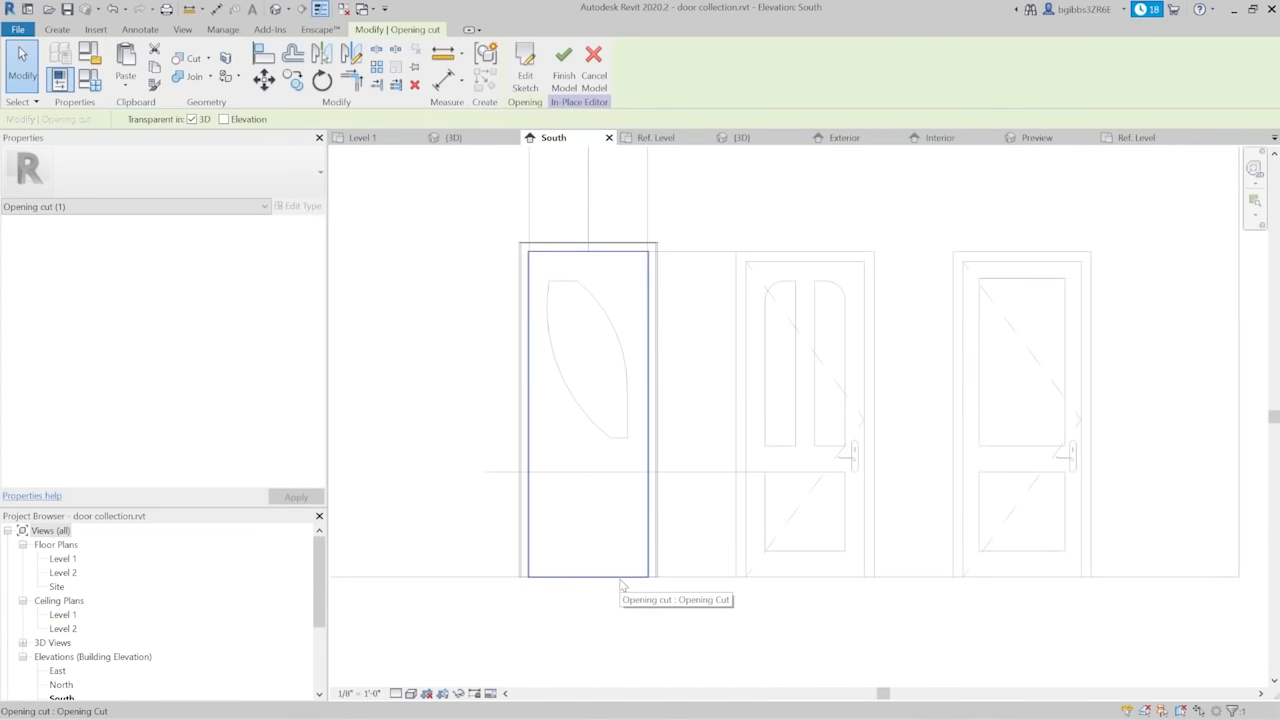
{"action": "scroll", "coordinate": [566, 381], "scroll_direction": "up", "scroll_amount": 2}
{"action": "scroll", "coordinate": [603, 454], "scroll_direction": "up", "scroll_amount": 1}
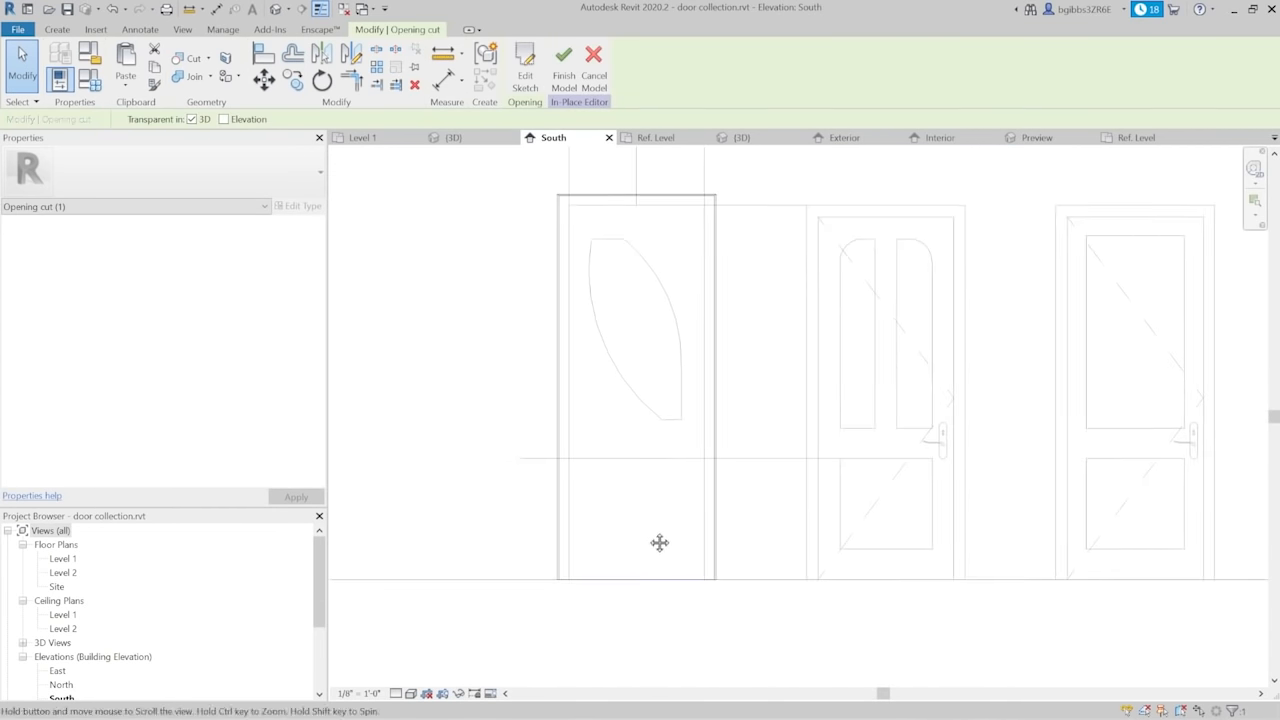
{"action": "left_click", "coordinate": [661, 578]}
{"action": "left_click", "coordinate": [661, 578]}
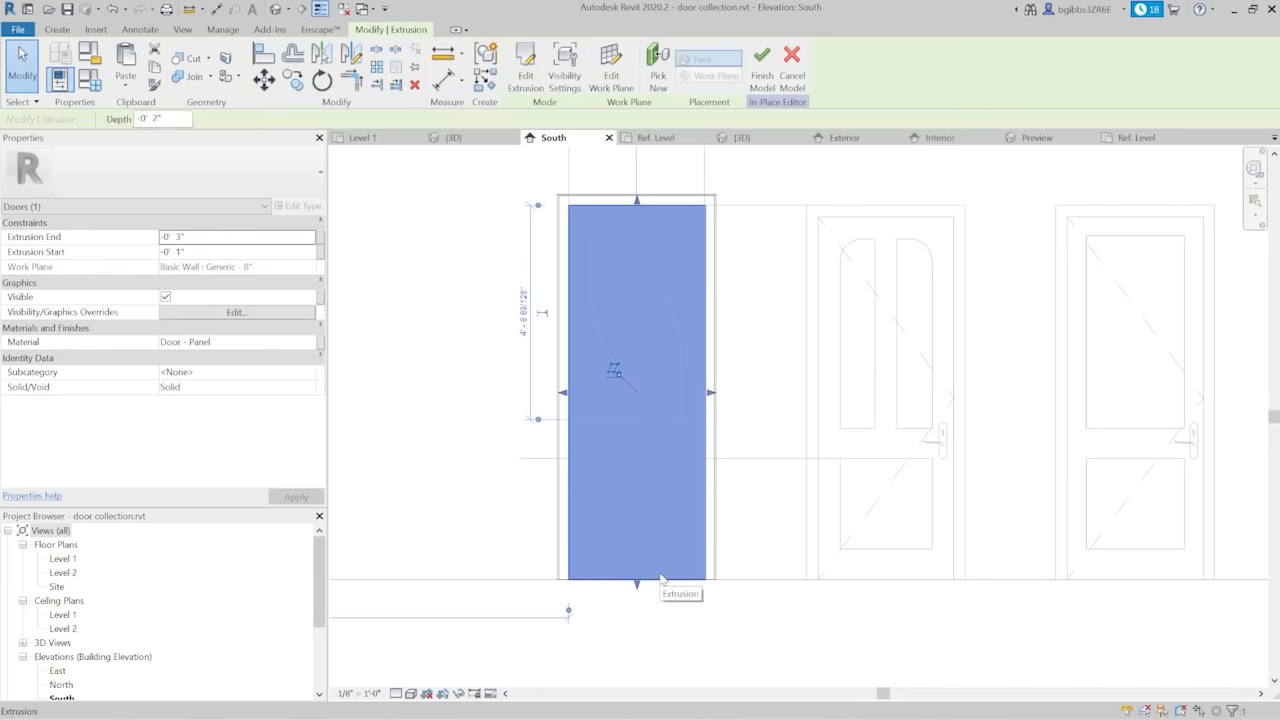
{"action": "left_click", "coordinate": [525, 72]}
{"action": "scroll", "coordinate": [623, 241], "scroll_direction": "up", "scroll_amount": 1}
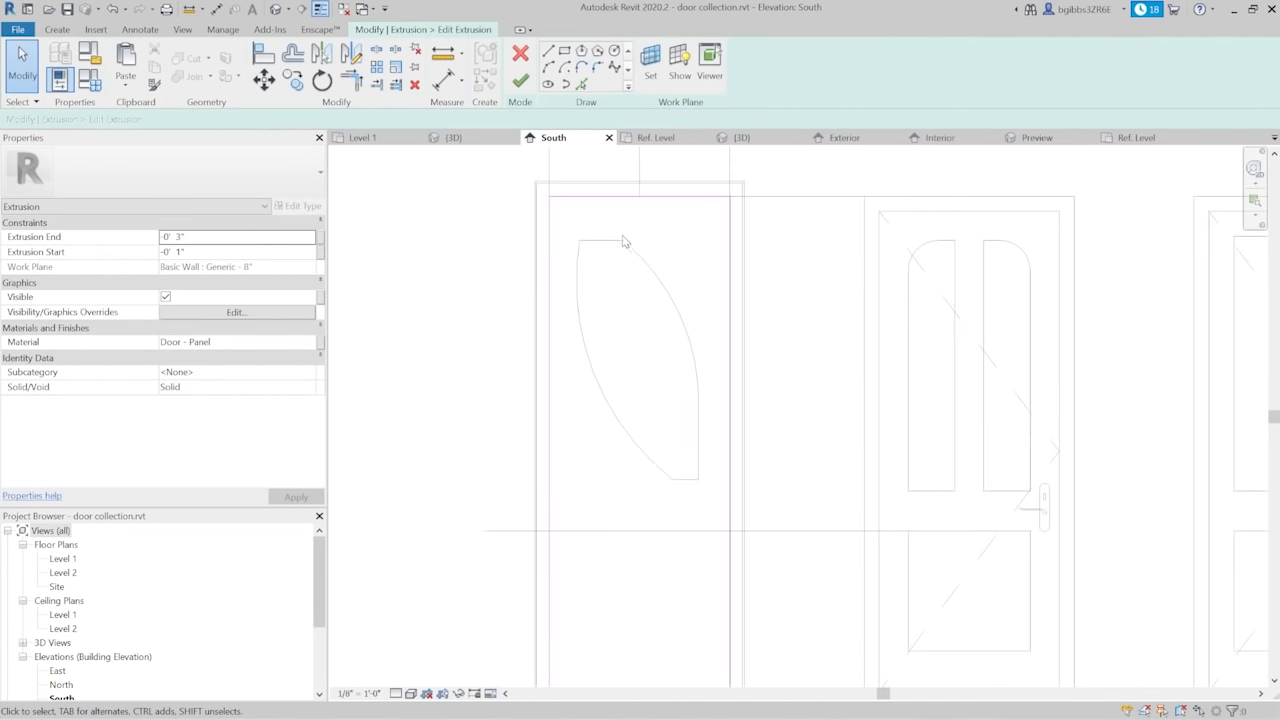
Pick the whole chain of curved glass outline lines into the door panel's extrusion sketch
{"action": "left_click", "coordinate": [581, 84]}
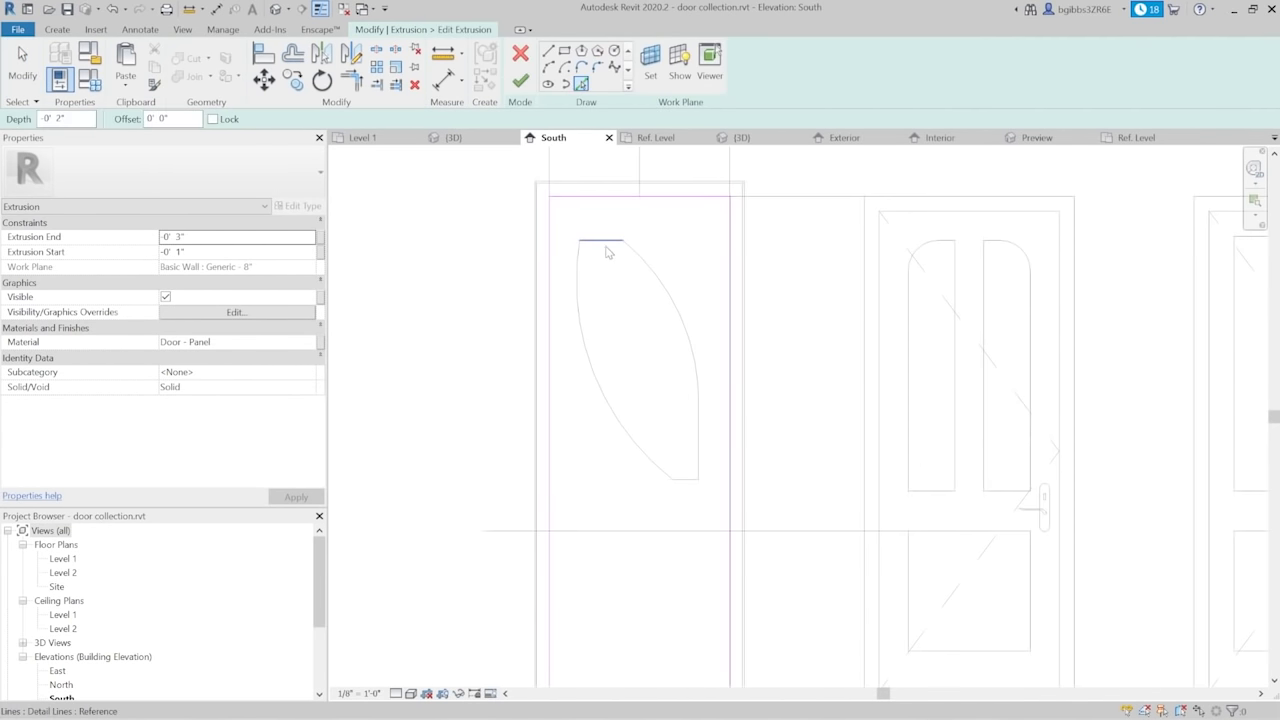
{"action": "key", "text": "Tab"}
{"action": "left_click", "coordinate": [608, 250]}
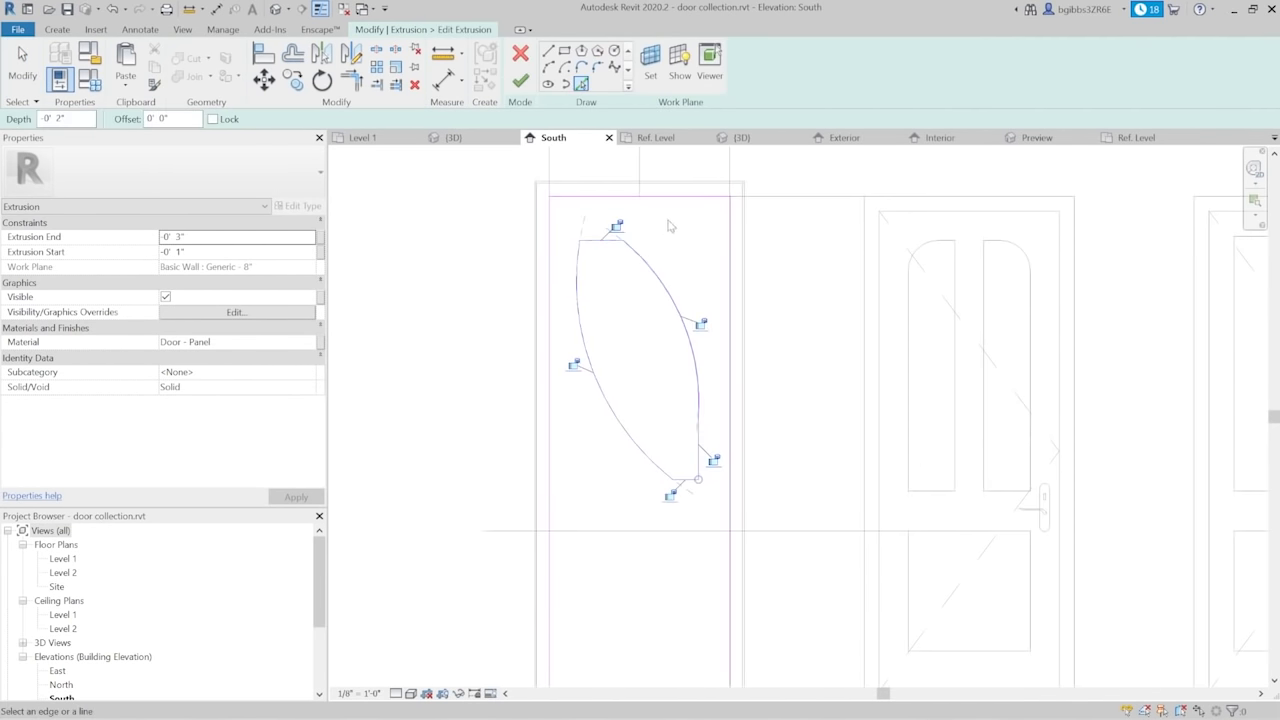
Select and copy the five curved glass outline lines and finish the door panel sketch with the cutout
{"action": "key", "text": "Escape"}
{"action": "key", "text": "Escape"}
{"action": "left_click_drag", "start_coordinate": [566, 220], "coordinate": [724, 515]}
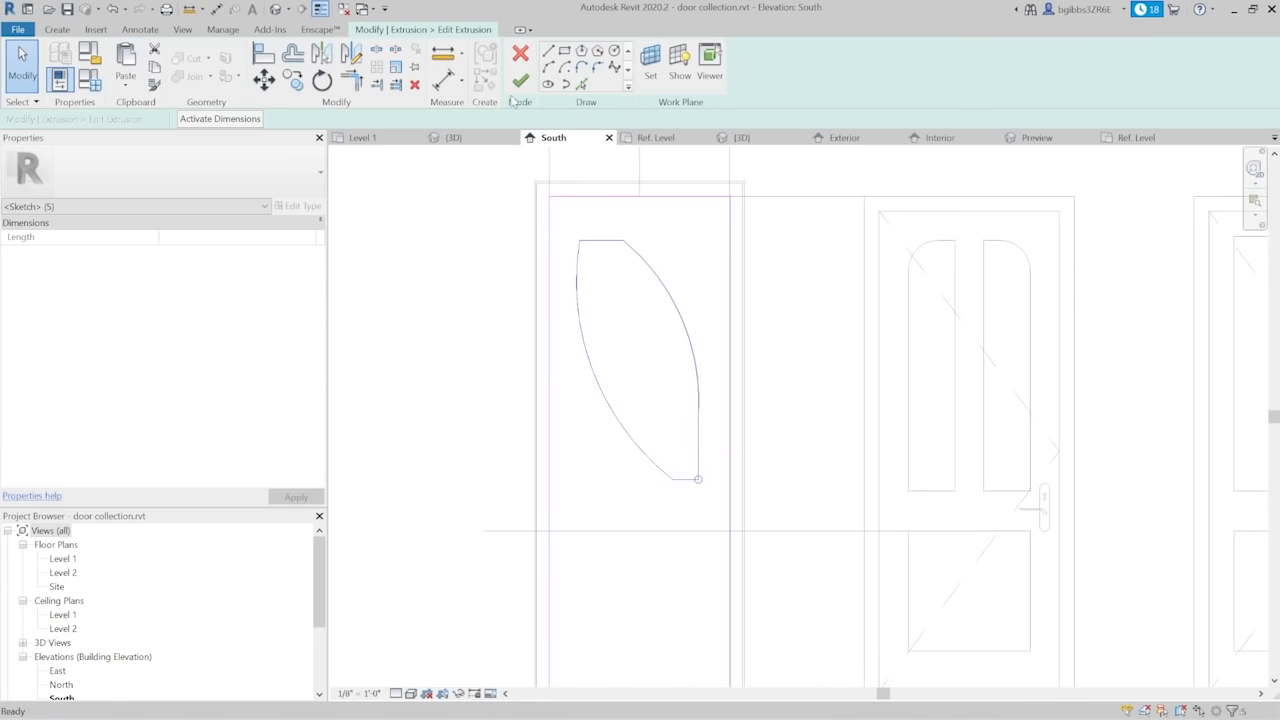
{"action": "left_click", "coordinate": [520, 80]}
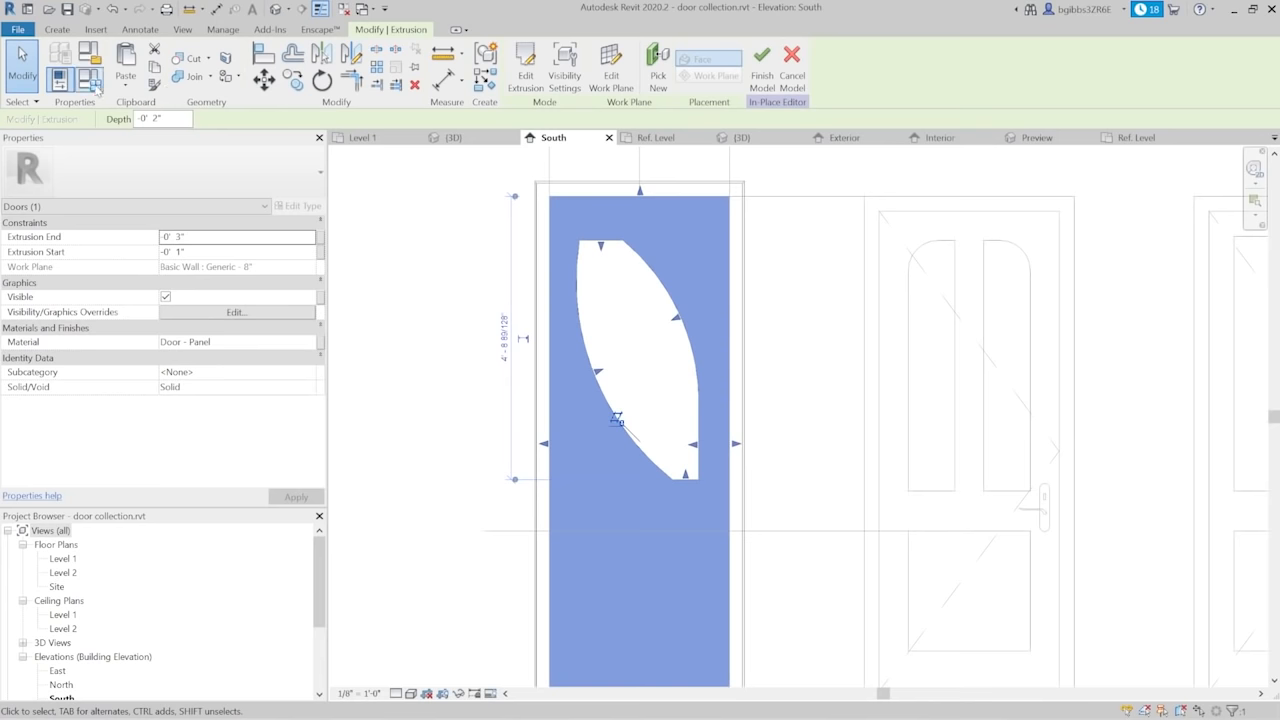
Start a new extrusion for the glass, picking the door panel's face as the work plane
{"action": "left_click", "coordinate": [57, 29]}
{"action": "left_click", "coordinate": [130, 82]}
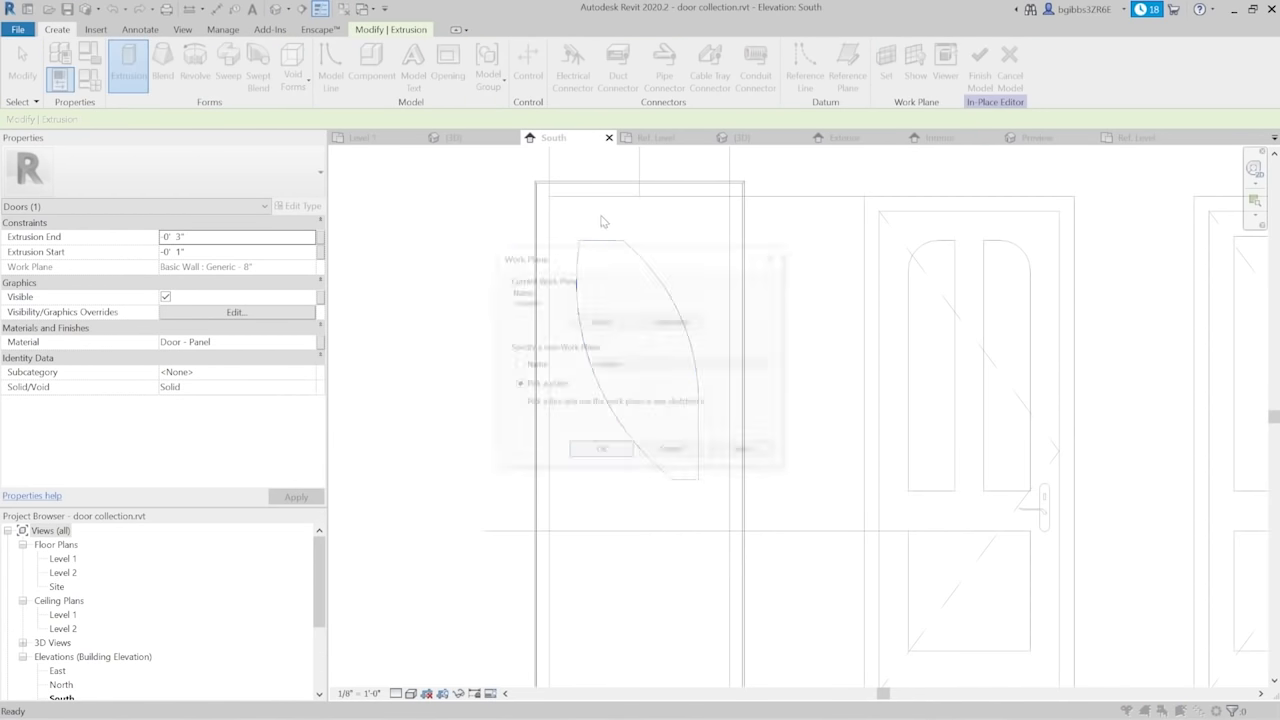
{"action": "left_click", "coordinate": [600, 452]}
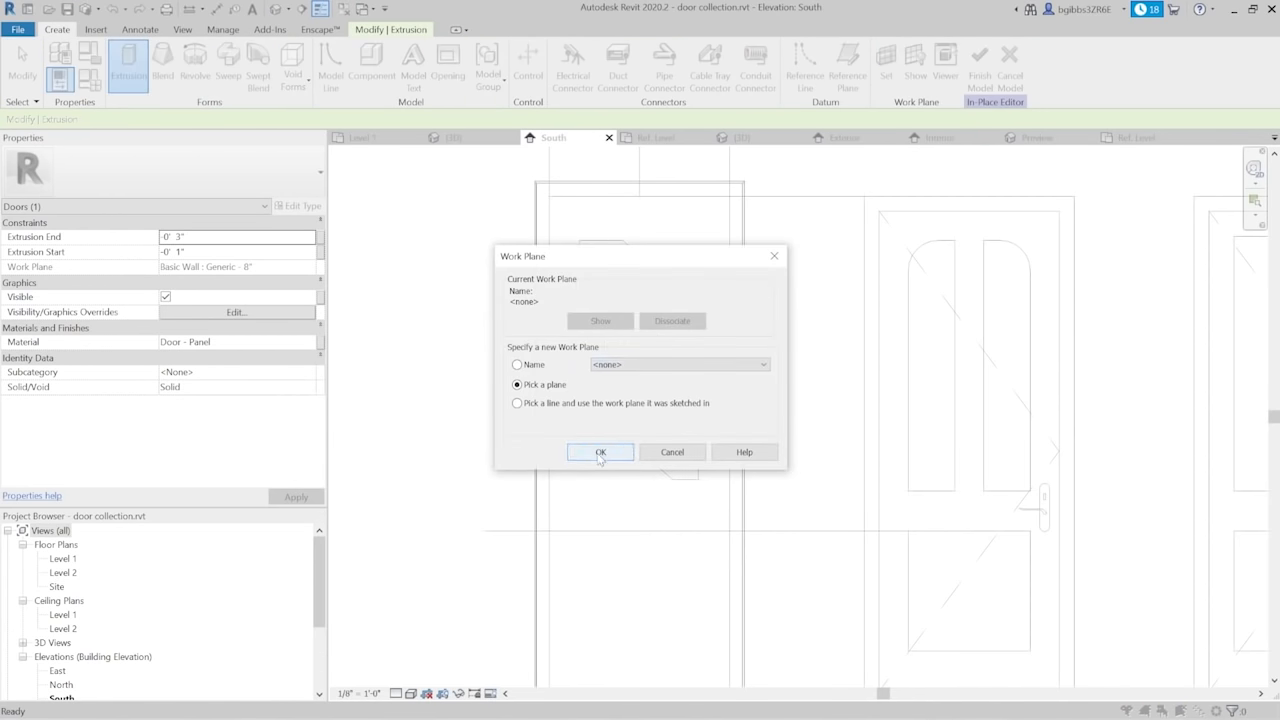
{"action": "left_click", "coordinate": [600, 452]}
{"action": "scroll", "coordinate": [785, 405], "scroll_direction": "down", "scroll_amount": 3}
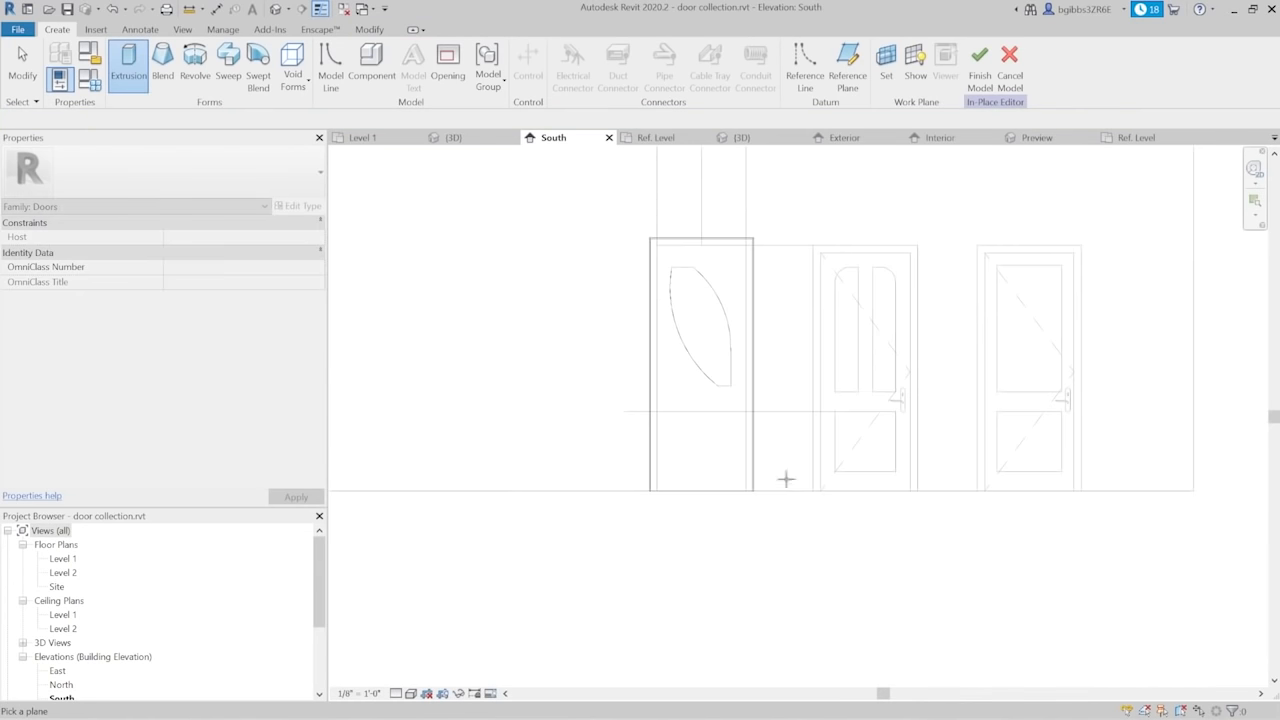
{"action": "left_click", "coordinate": [679, 484]}
{"action": "scroll", "coordinate": [688, 268], "scroll_direction": "up", "scroll_amount": 2}
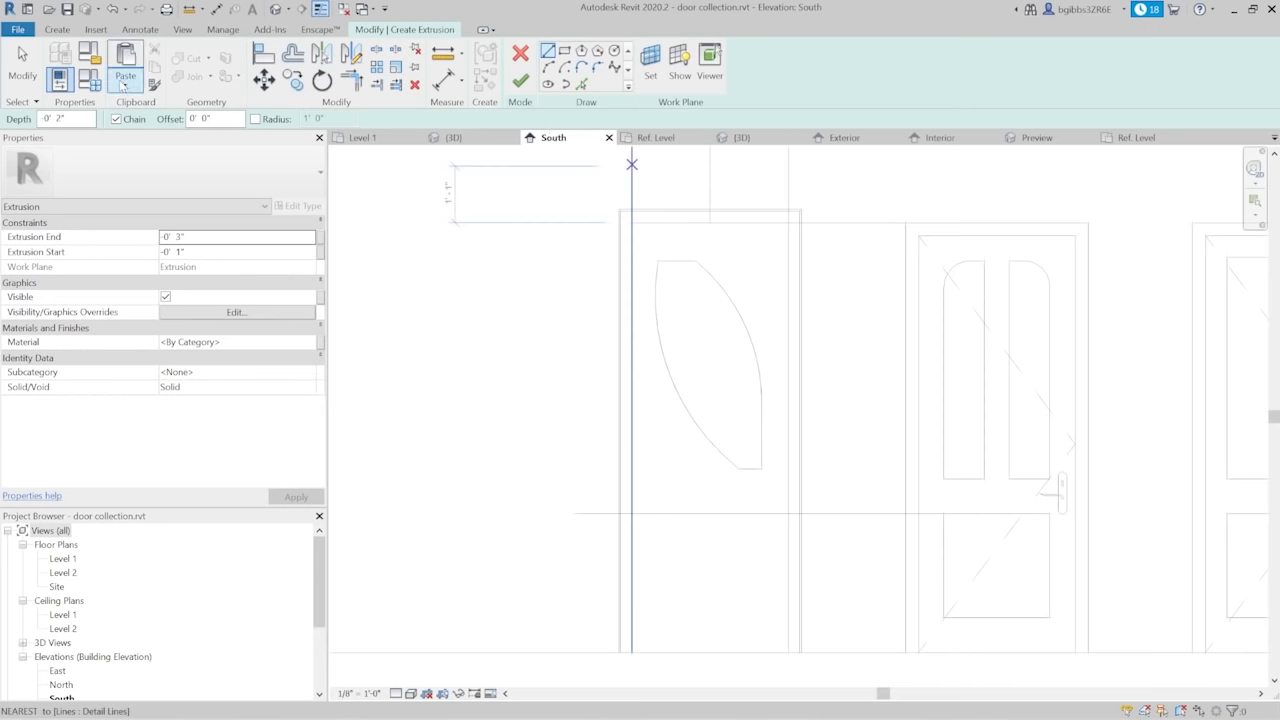
Paste the copied glass outline into the new extrusion sketch, aligned with the panel cutout, and complete the paste
{"action": "left_click", "coordinate": [125, 86]}
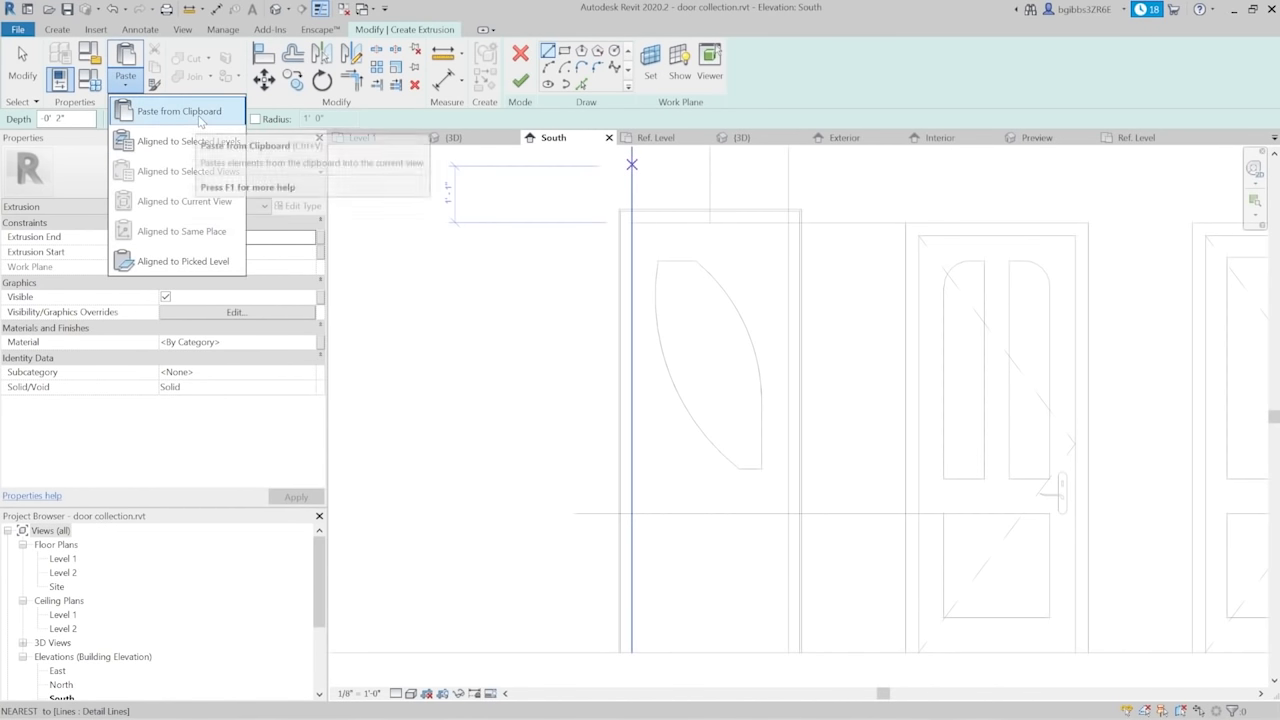
{"action": "left_click", "coordinate": [165, 111]}
{"action": "scroll", "coordinate": [660, 486], "scroll_direction": "up", "scroll_amount": 4}
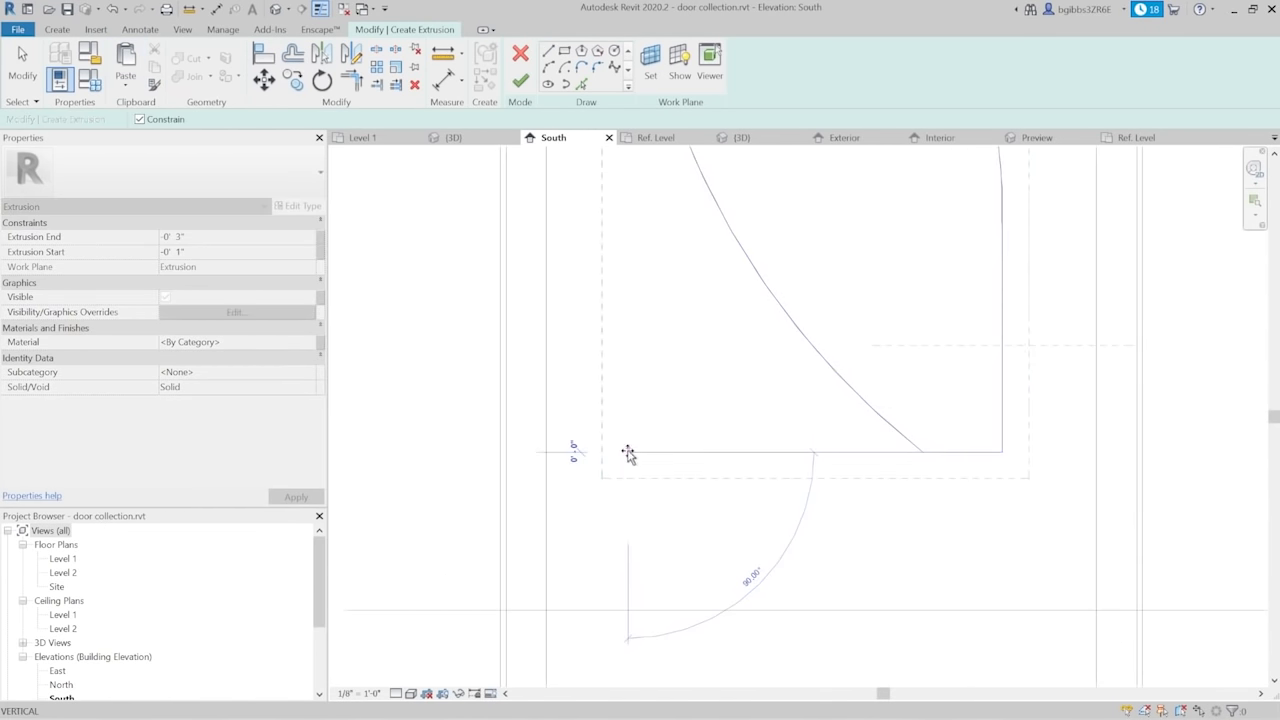
{"action": "left_click", "coordinate": [627, 457]}
{"action": "scroll", "coordinate": [655, 465], "scroll_direction": "down", "scroll_amount": 3}
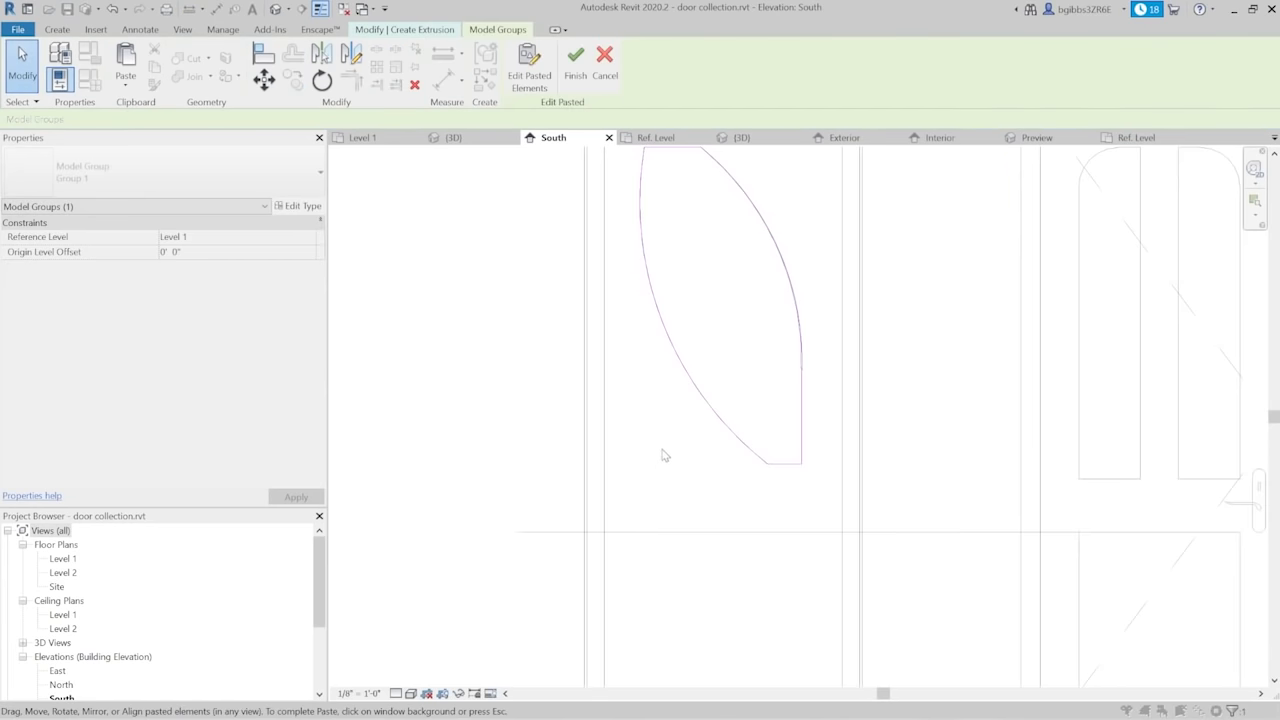
{"action": "left_click", "coordinate": [577, 78]}
{"action": "scroll", "coordinate": [793, 507], "scroll_direction": "down", "scroll_amount": 3}
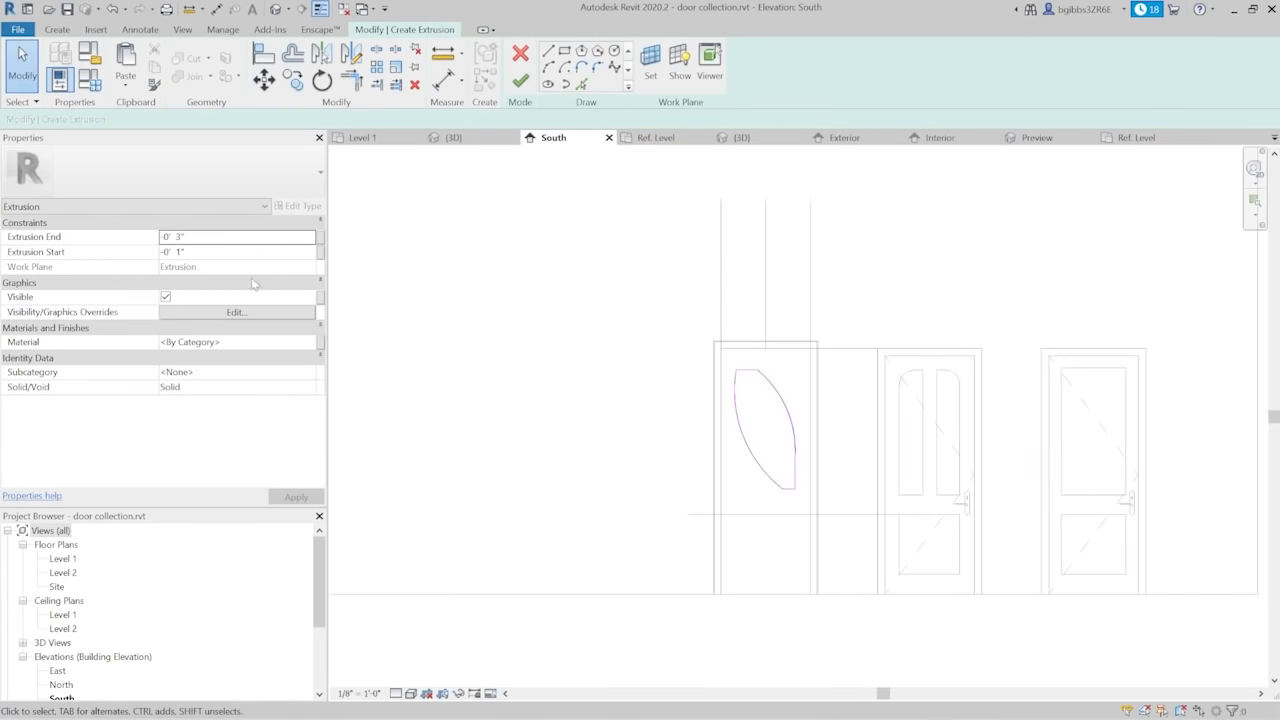
Set the glass extrusion's end to -0' 2", then finish the extrusion and the in-place door model
{"action": "left_click", "coordinate": [206, 238]}
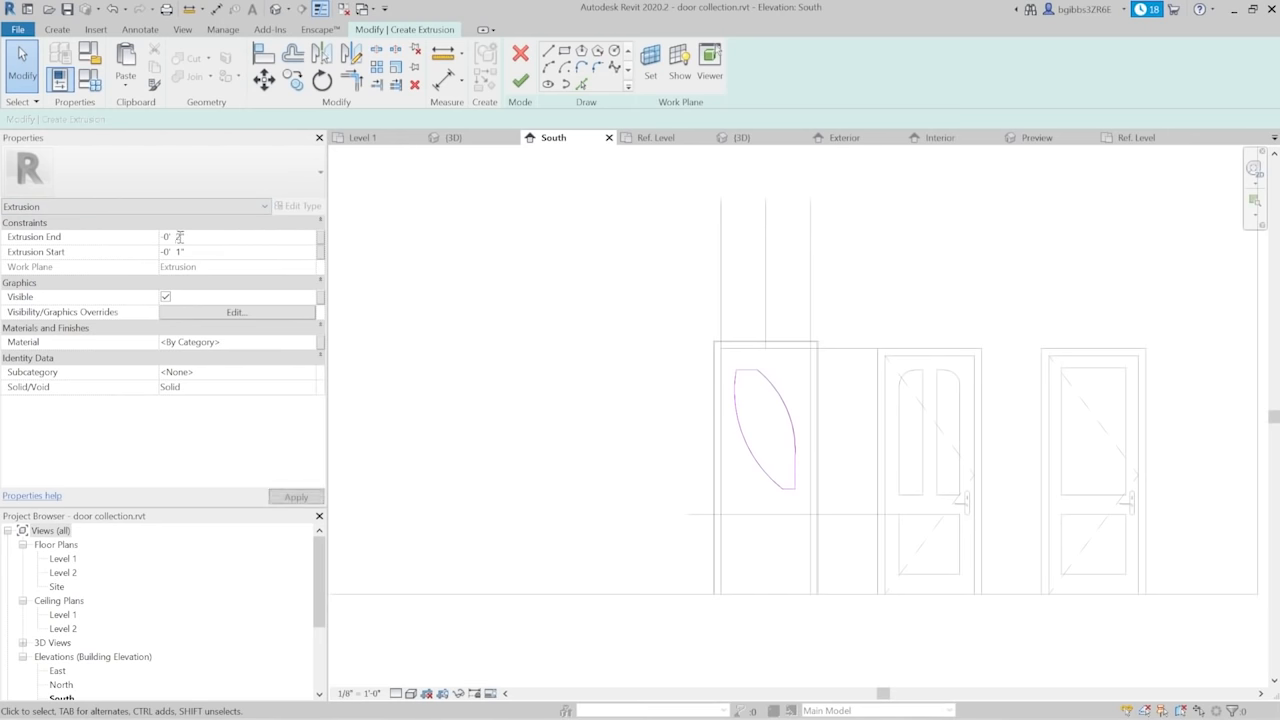
{"action": "left_click", "coordinate": [520, 82]}
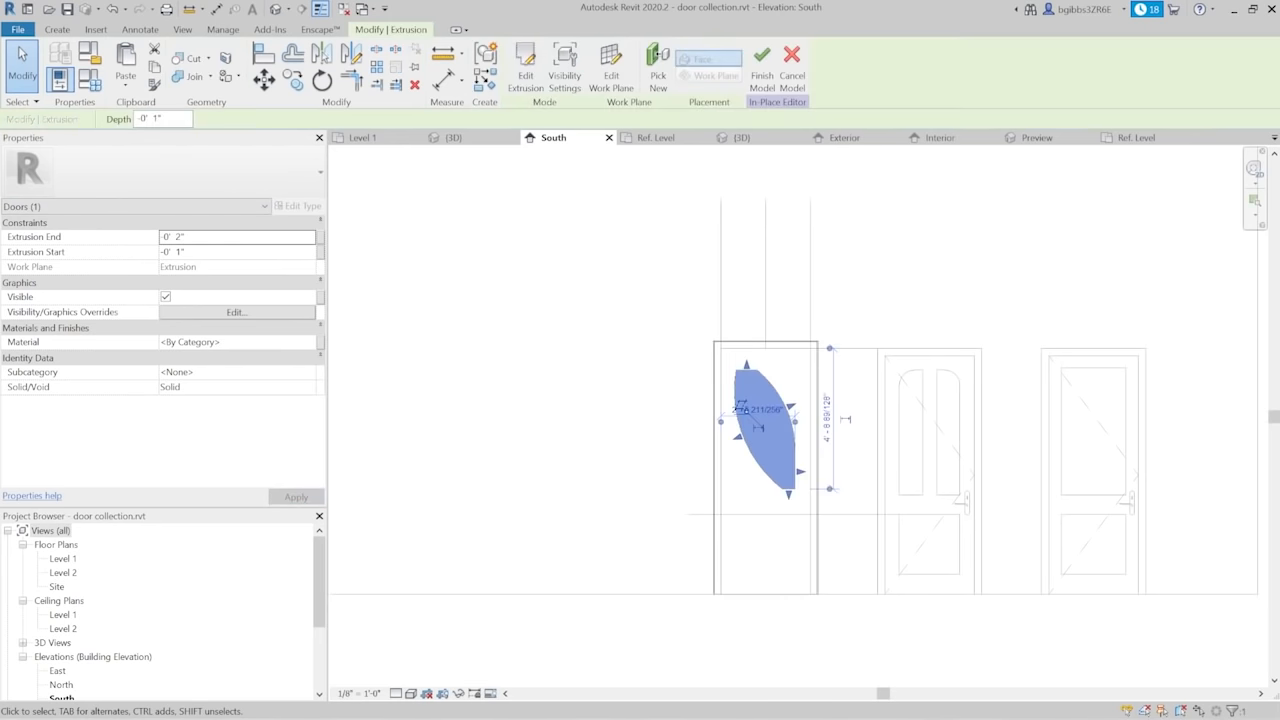
{"action": "left_click", "coordinate": [762, 62]}
{"action": "left_click", "coordinate": [579, 322]}
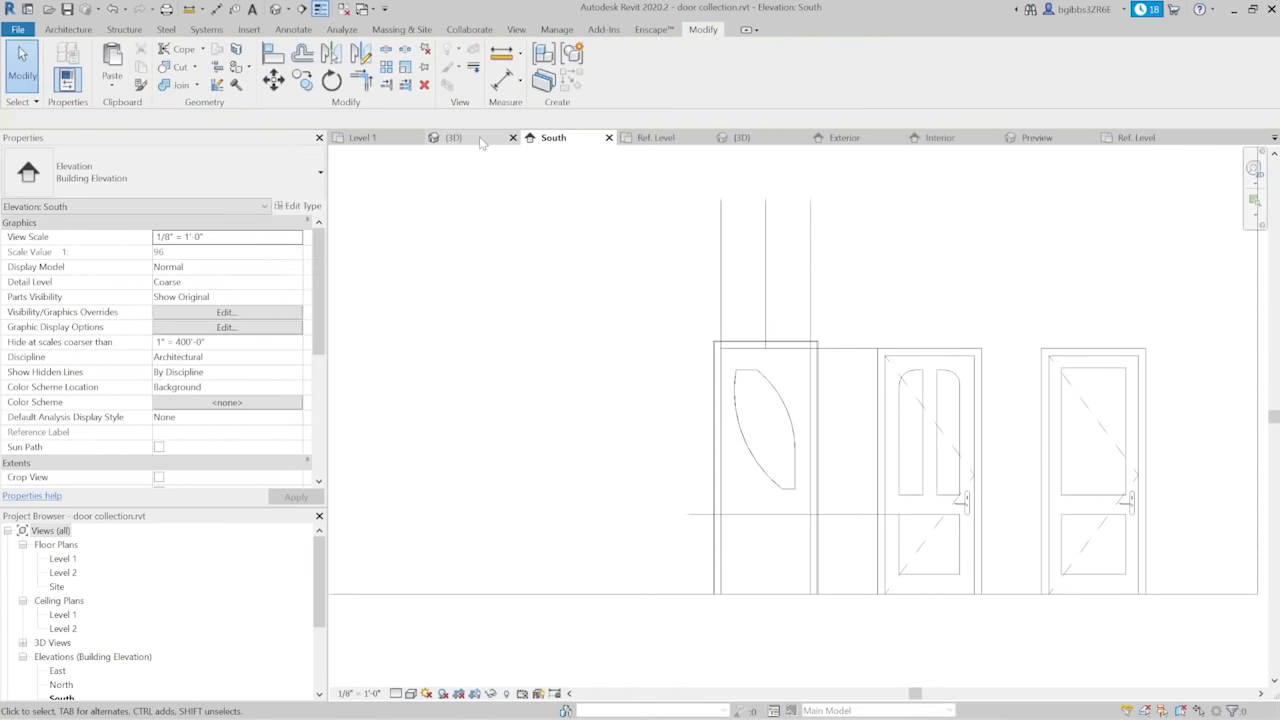
Reopen the in-place door for editing in the 3D view and select the curved glass extrusion
{"action": "left_click", "coordinate": [479, 137]}
{"action": "scroll", "coordinate": [701, 298], "scroll_direction": "up", "scroll_amount": 3}
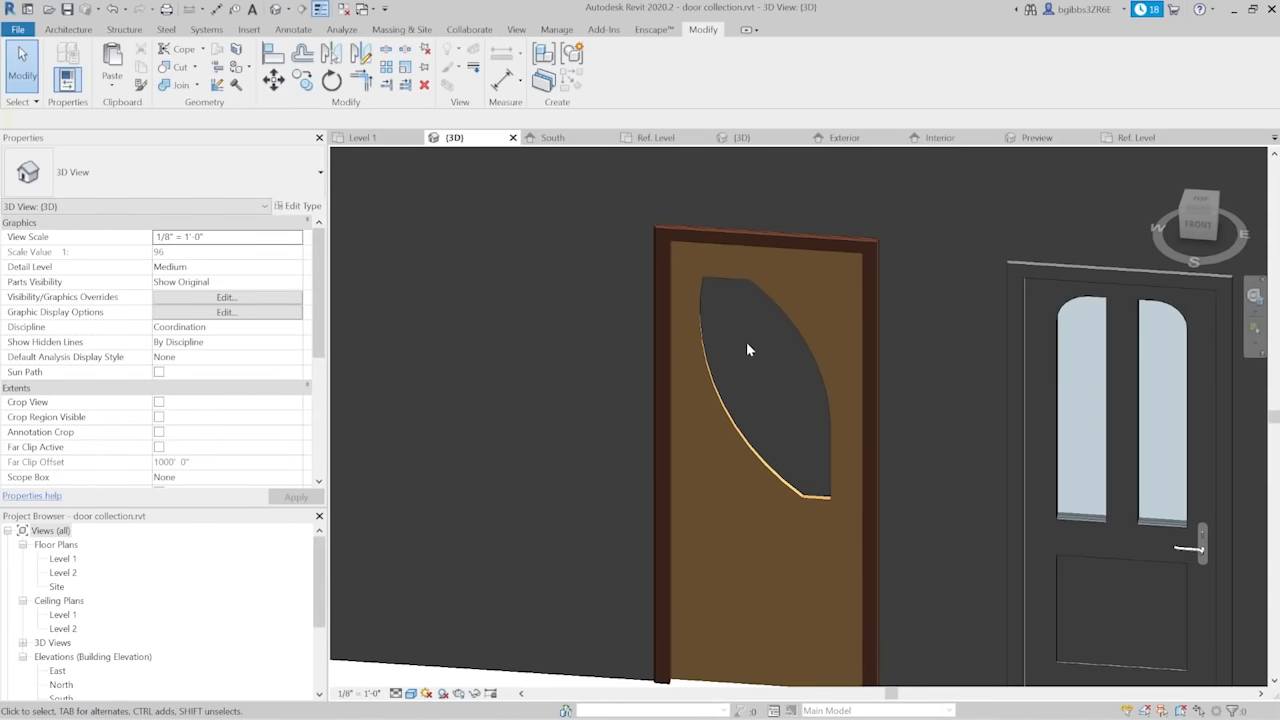
{"action": "double_click", "coordinate": [726, 418]}
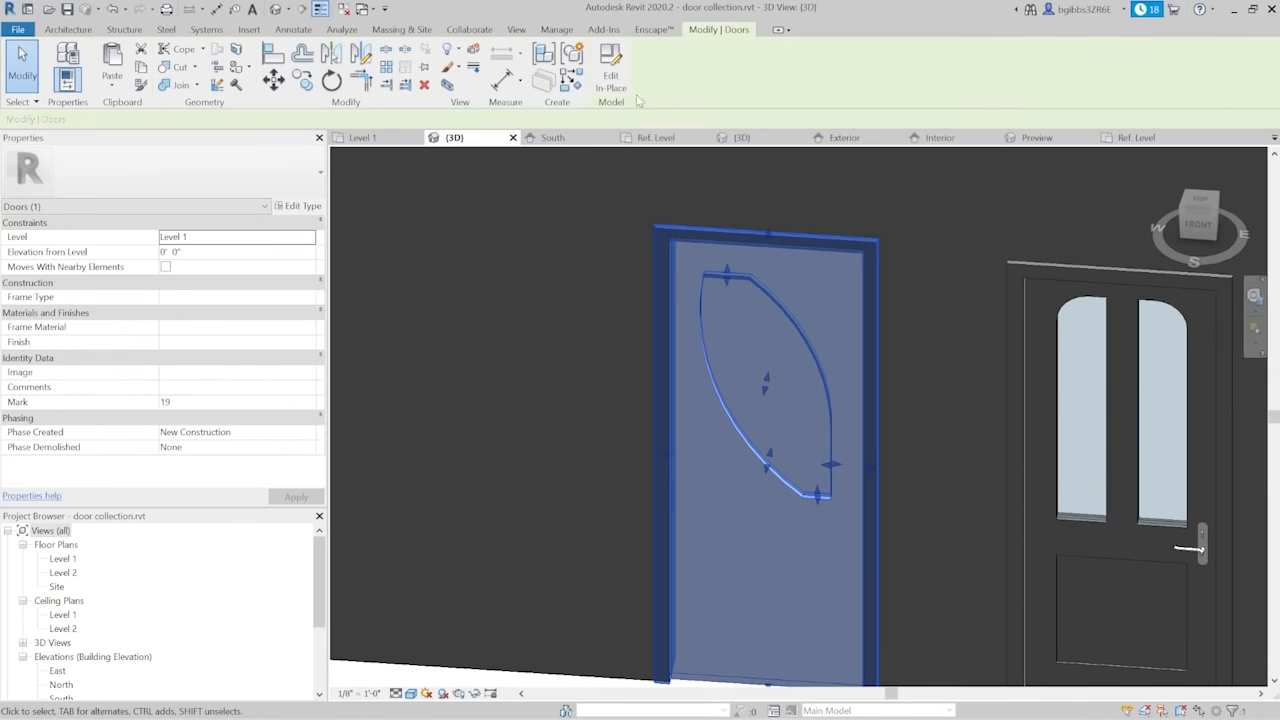
{"action": "left_click", "coordinate": [728, 412]}
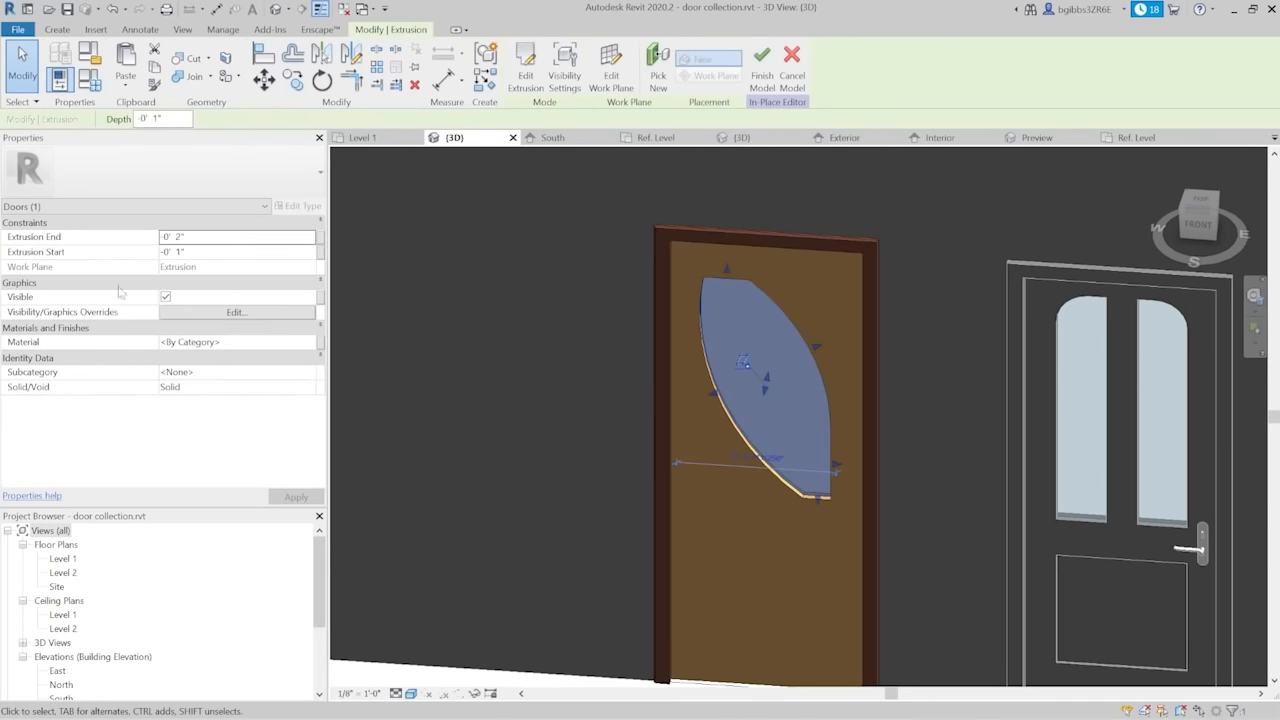
Search the materials for glass, assign Glass to the curved glass extrusion, and finish the in-place model
{"action": "left_click", "coordinate": [321, 344]}
{"action": "key", "text": "Escape"}
{"action": "left_click", "coordinate": [314, 343]}
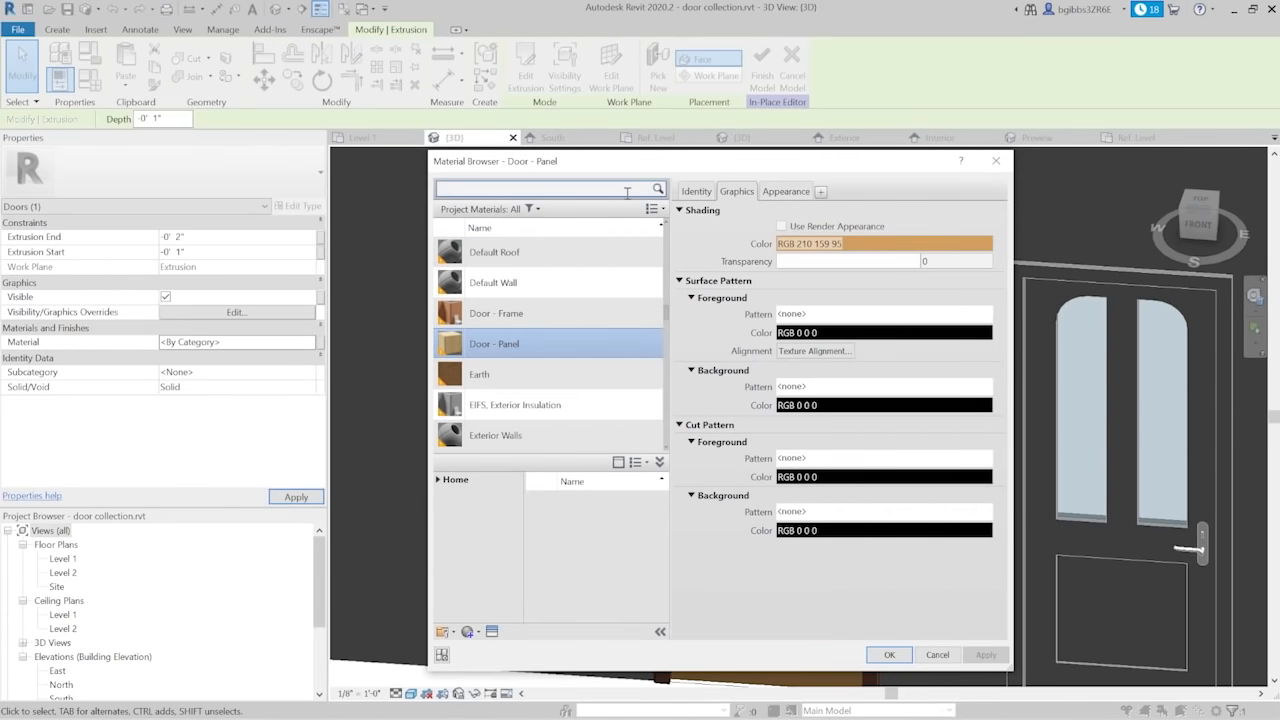
{"action": "type", "text": "glass"}
{"action": "key", "text": "Return"}
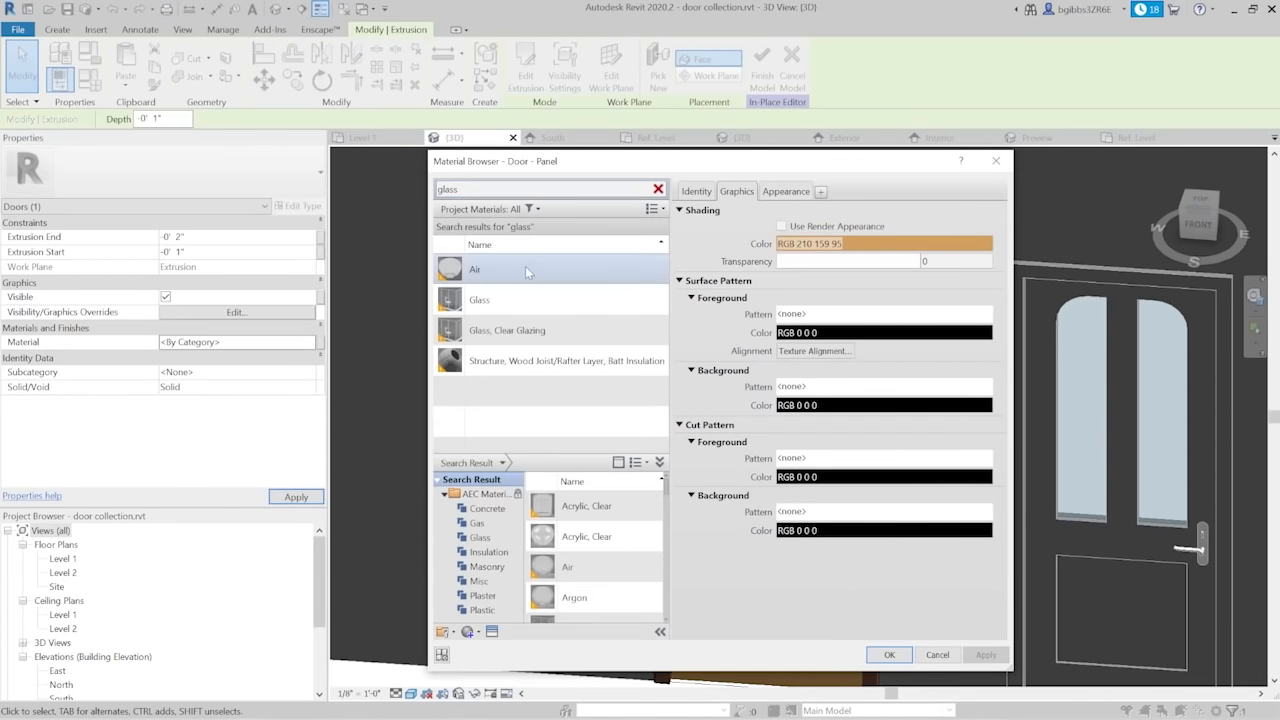
{"action": "left_click", "coordinate": [527, 292]}
{"action": "left_click", "coordinate": [889, 656]}
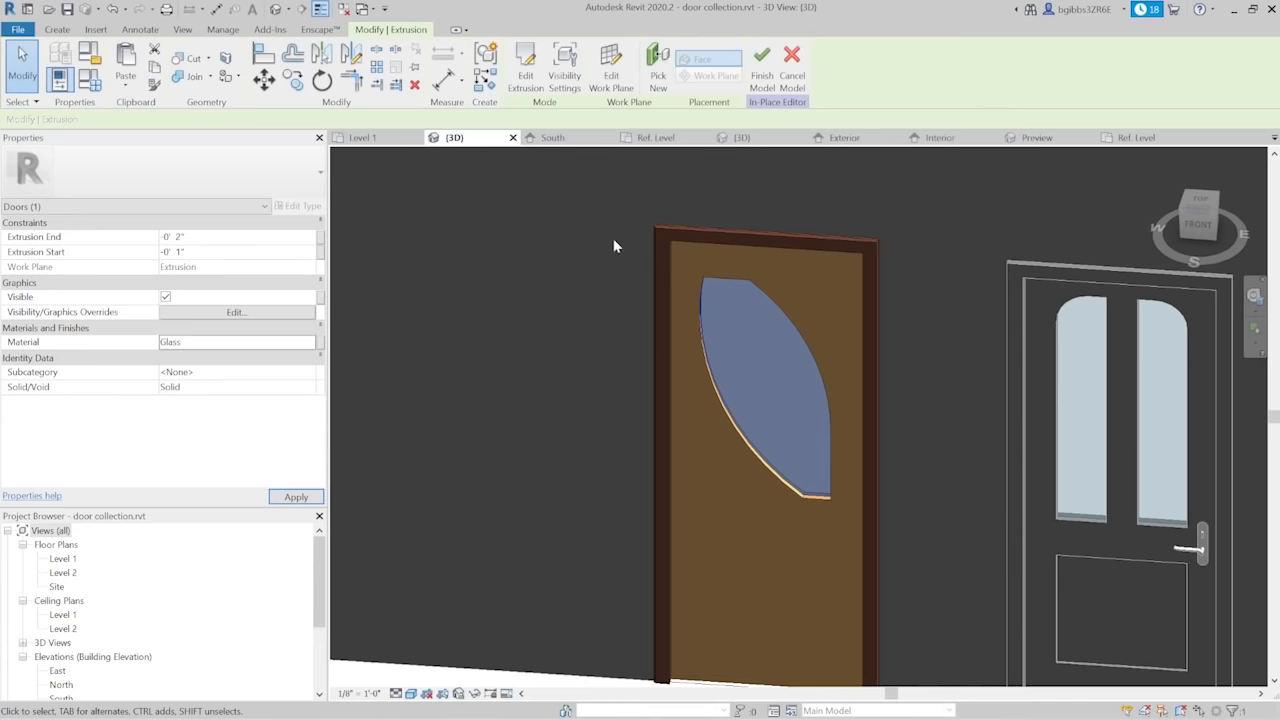
{"action": "left_click", "coordinate": [762, 62]}
Select the door panel and glass extrusions in the Level 1 plan and turn off their Plan/RCP visibility
{"action": "scroll", "coordinate": [764, 376], "scroll_direction": "down", "scroll_amount": 2}
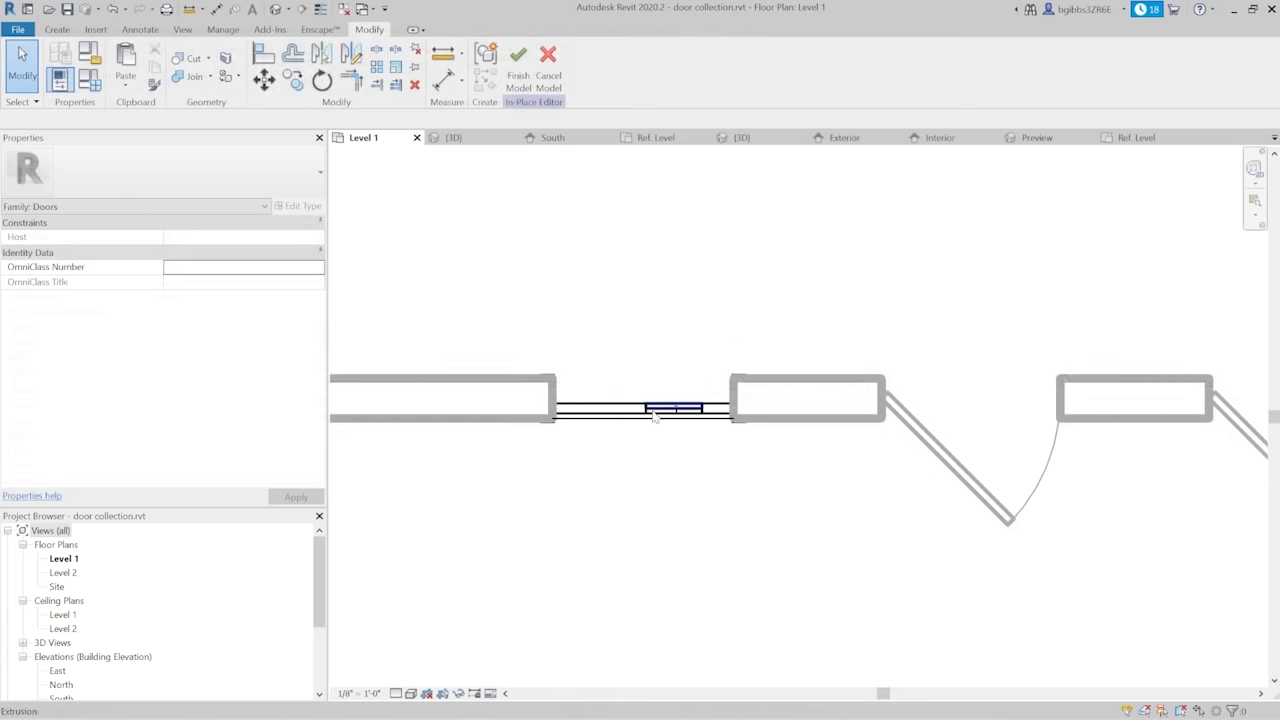
{"action": "scroll", "coordinate": [645, 416], "scroll_direction": "up", "scroll_amount": 5}
{"action": "left_click_drag", "start_coordinate": [890, 302], "coordinate": [634, 398]}
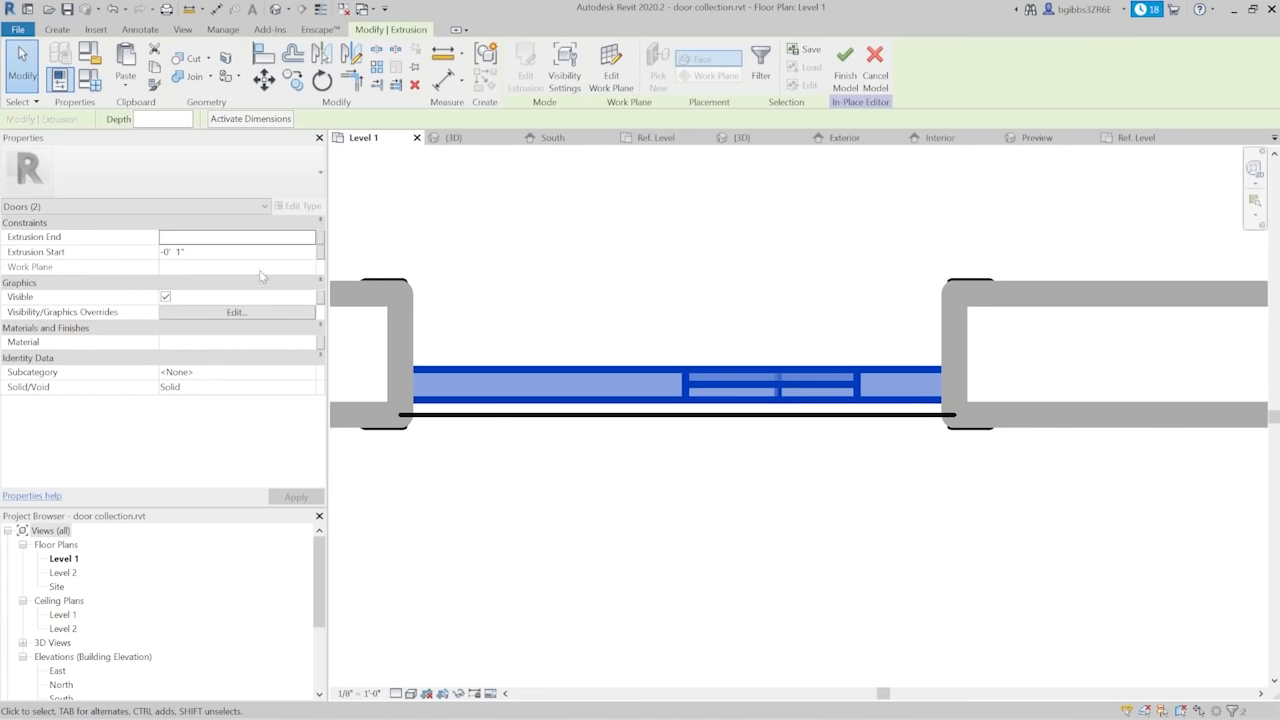
{"action": "left_click", "coordinate": [245, 316]}
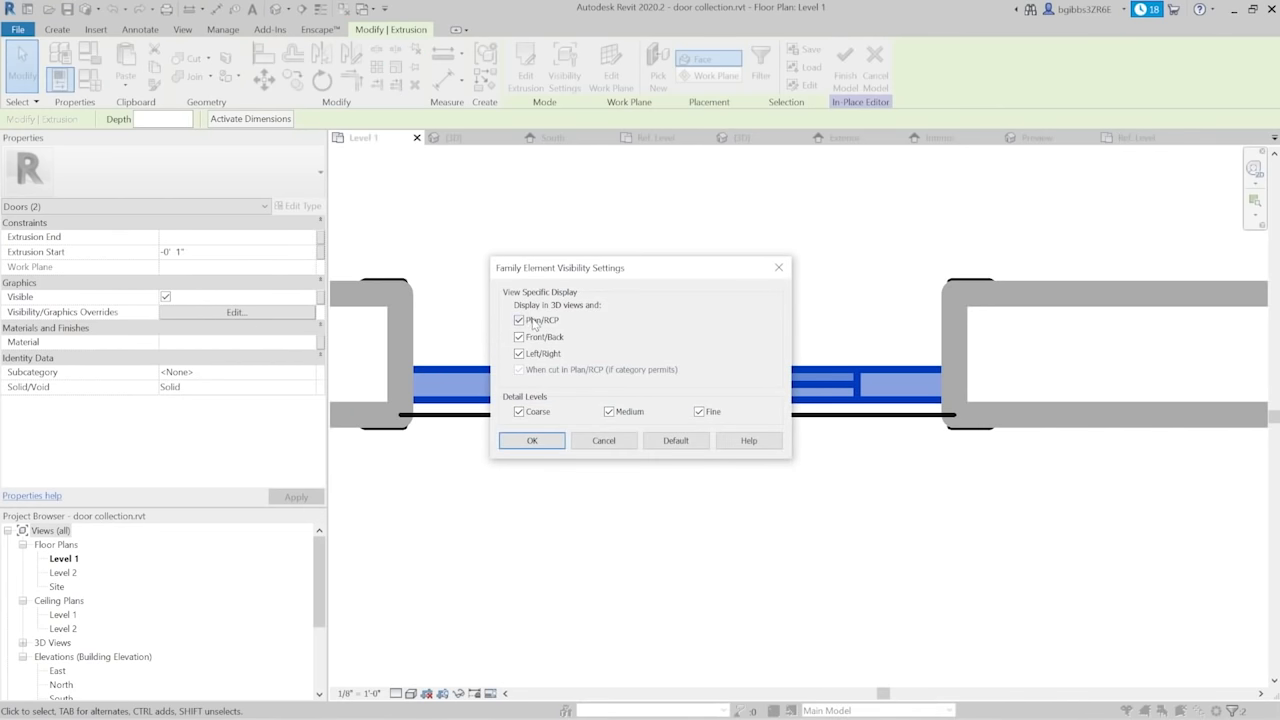
{"action": "left_click", "coordinate": [549, 442]}
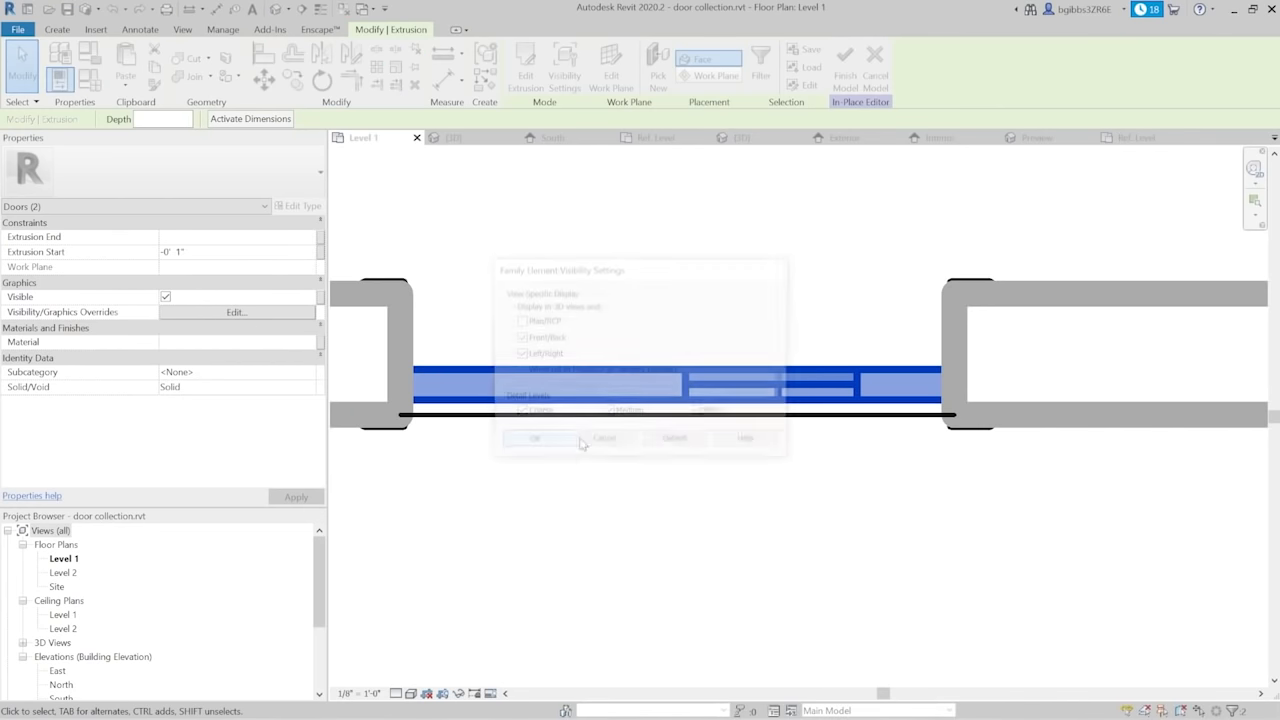
{"action": "left_click", "coordinate": [660, 320]}
{"action": "scroll", "coordinate": [697, 487], "scroll_direction": "down", "scroll_amount": 2}
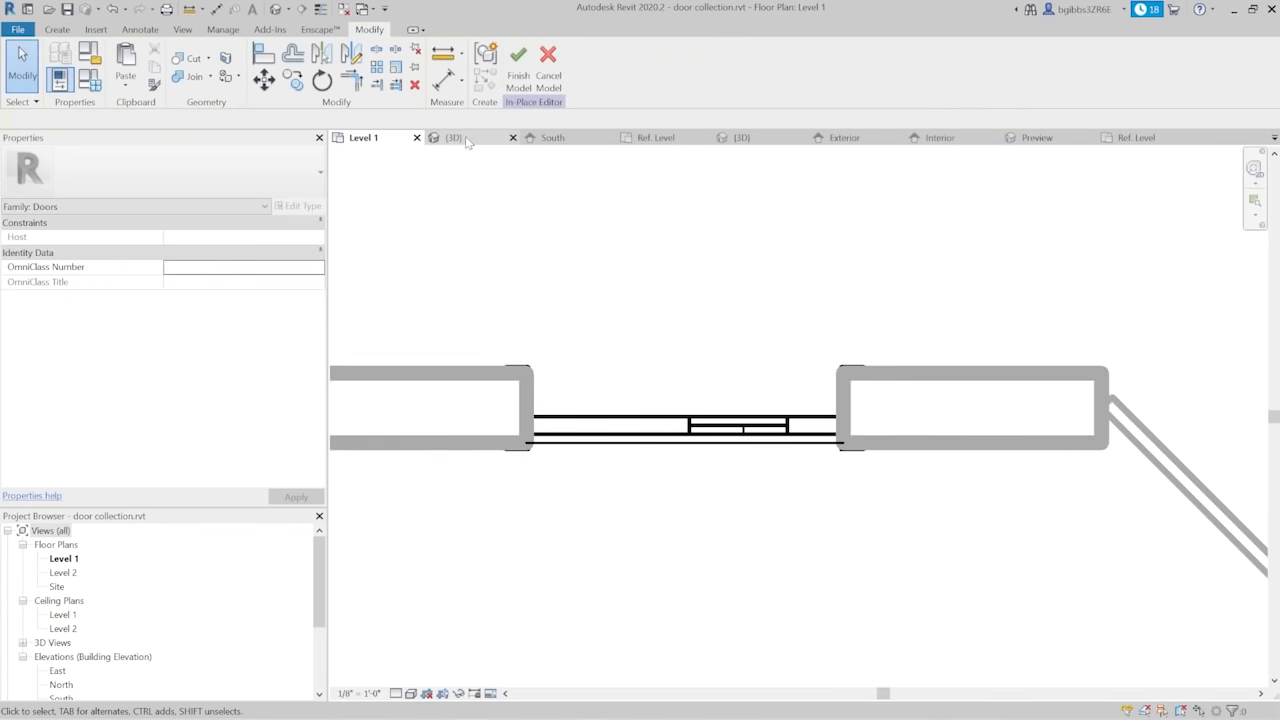
Inspect the panel extrusion in the Level 1 plan and finish the in-place door model
{"action": "left_click", "coordinate": [667, 428]}
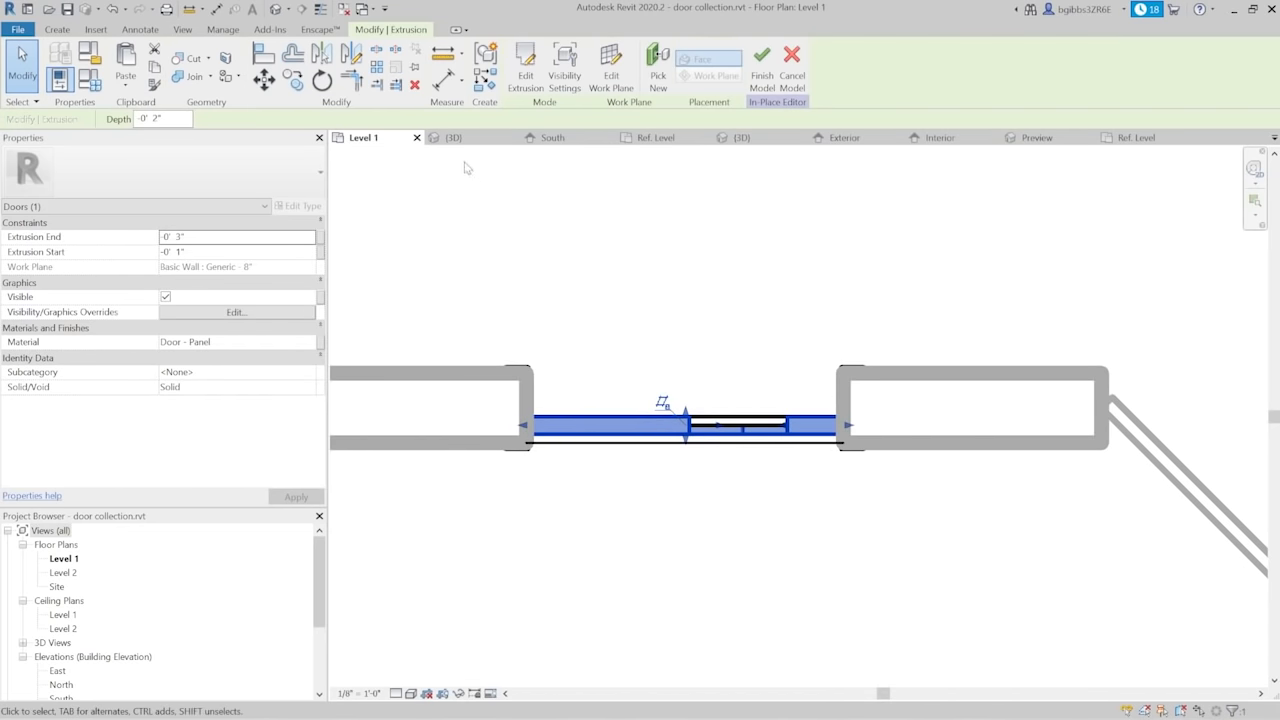
{"action": "left_click", "coordinate": [657, 357]}
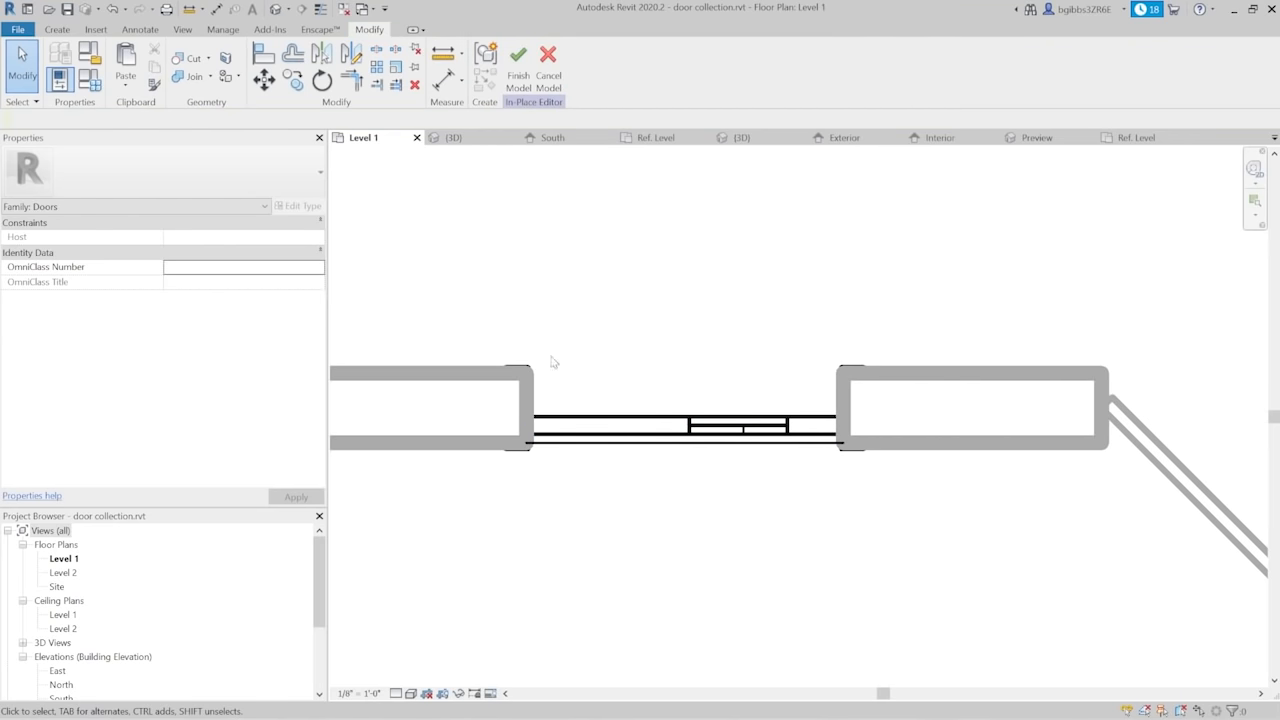
{"action": "middle_click_drag", "start_coordinate": [737, 467], "coordinate": [684, 470]}
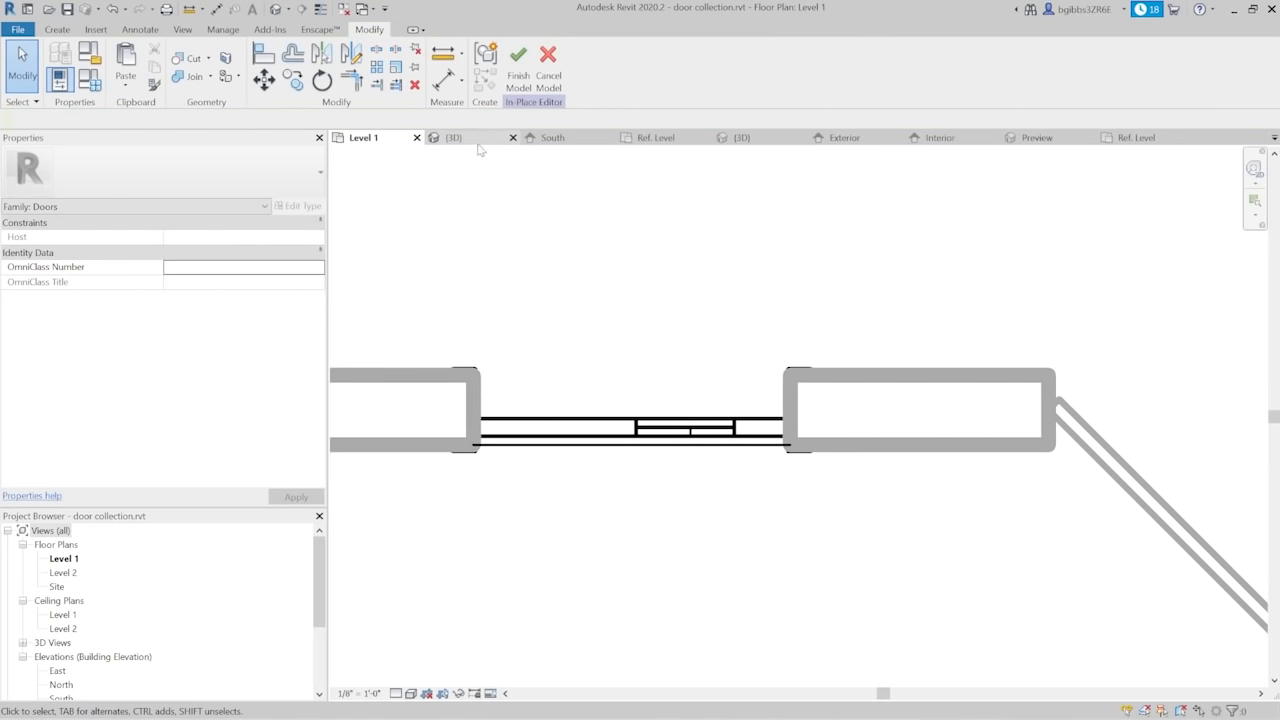
{"action": "left_click", "coordinate": [518, 58]}
{"action": "scroll", "coordinate": [690, 449], "scroll_direction": "down", "scroll_amount": 2}
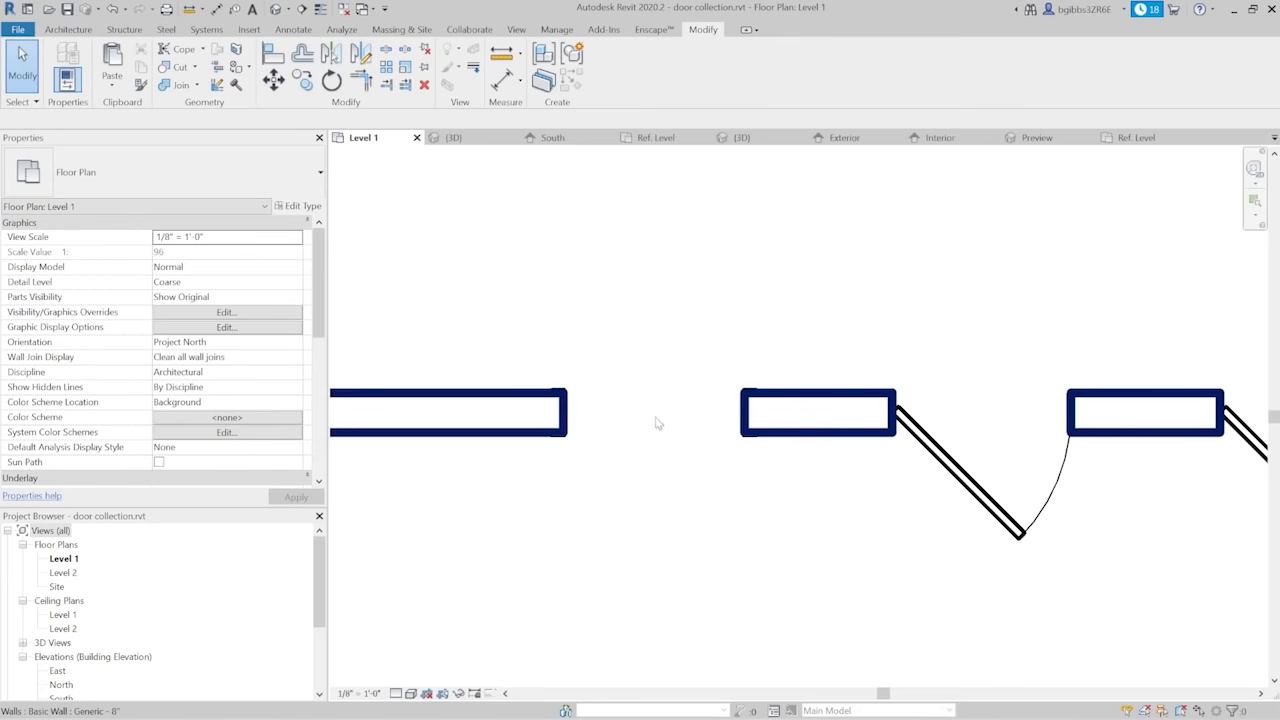
Reopen the in-place door in the Level 1 plan and place a Door Swing-Single component at the opening's left jamb
{"action": "double_click", "coordinate": [570, 405]}
{"action": "scroll", "coordinate": [609, 416], "scroll_direction": "up", "scroll_amount": 2}
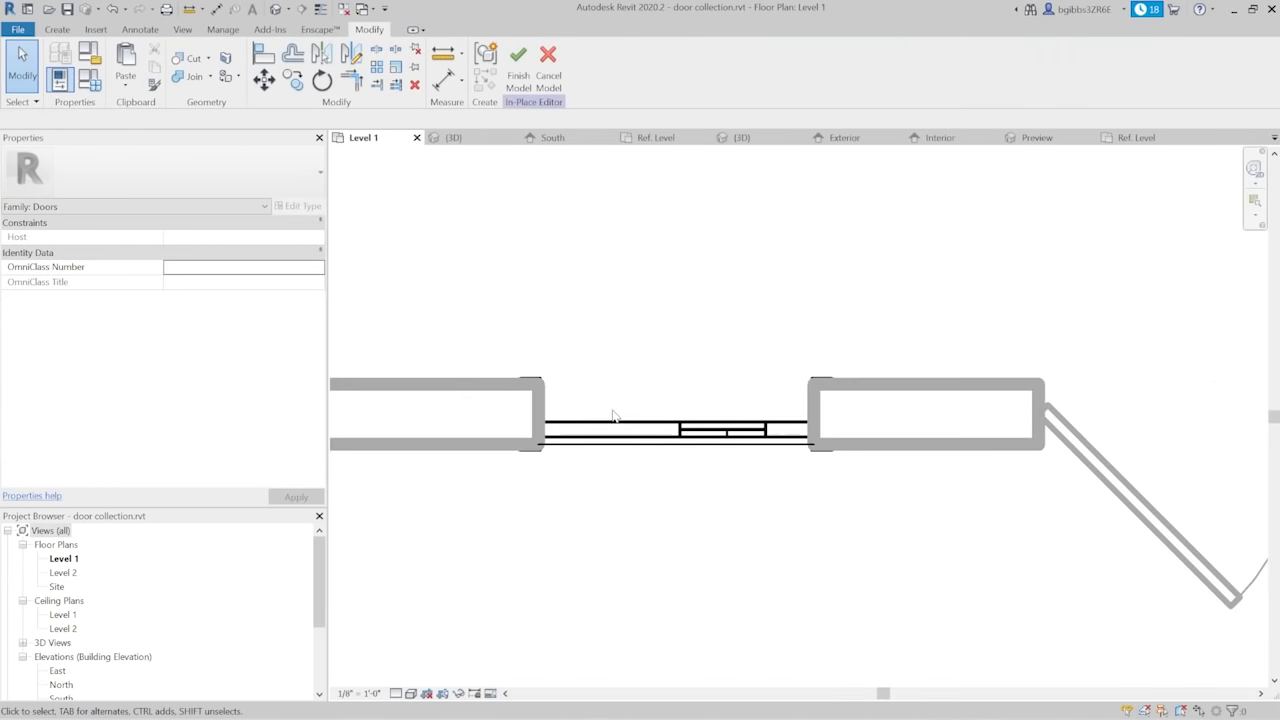
{"action": "middle_click_drag", "start_coordinate": [771, 451], "coordinate": [722, 432]}
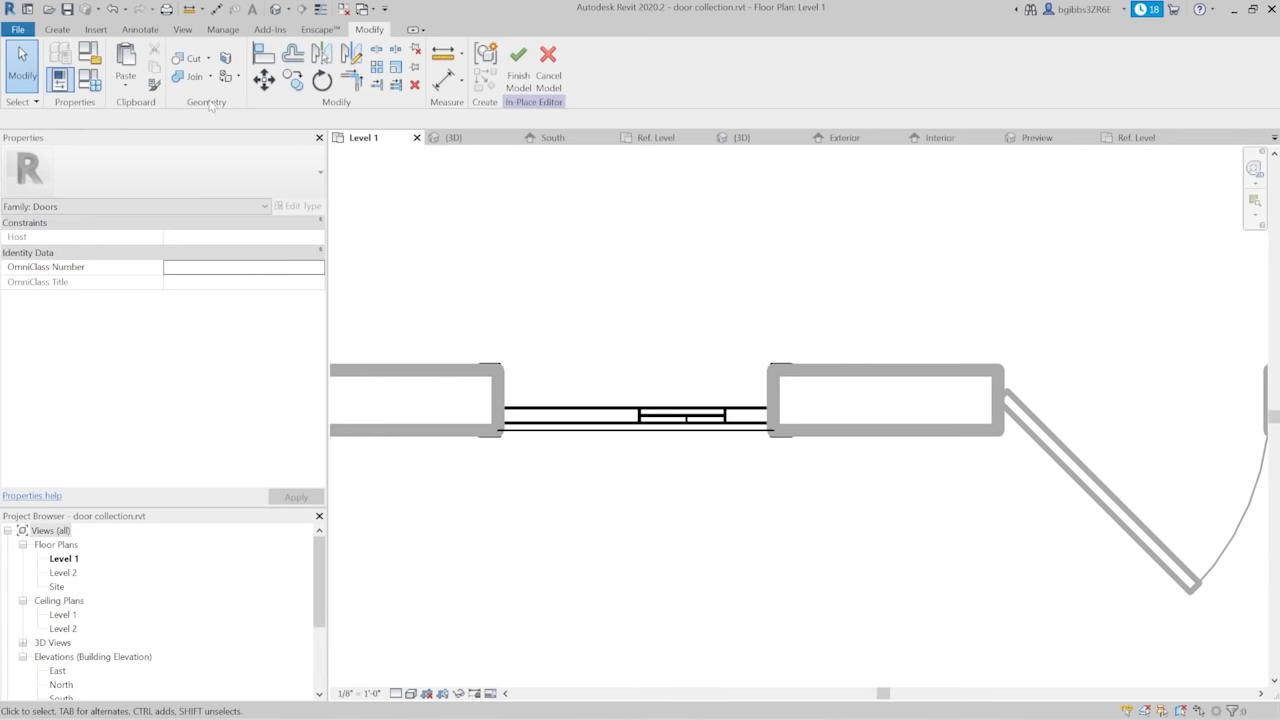
{"action": "left_click", "coordinate": [96, 30]}
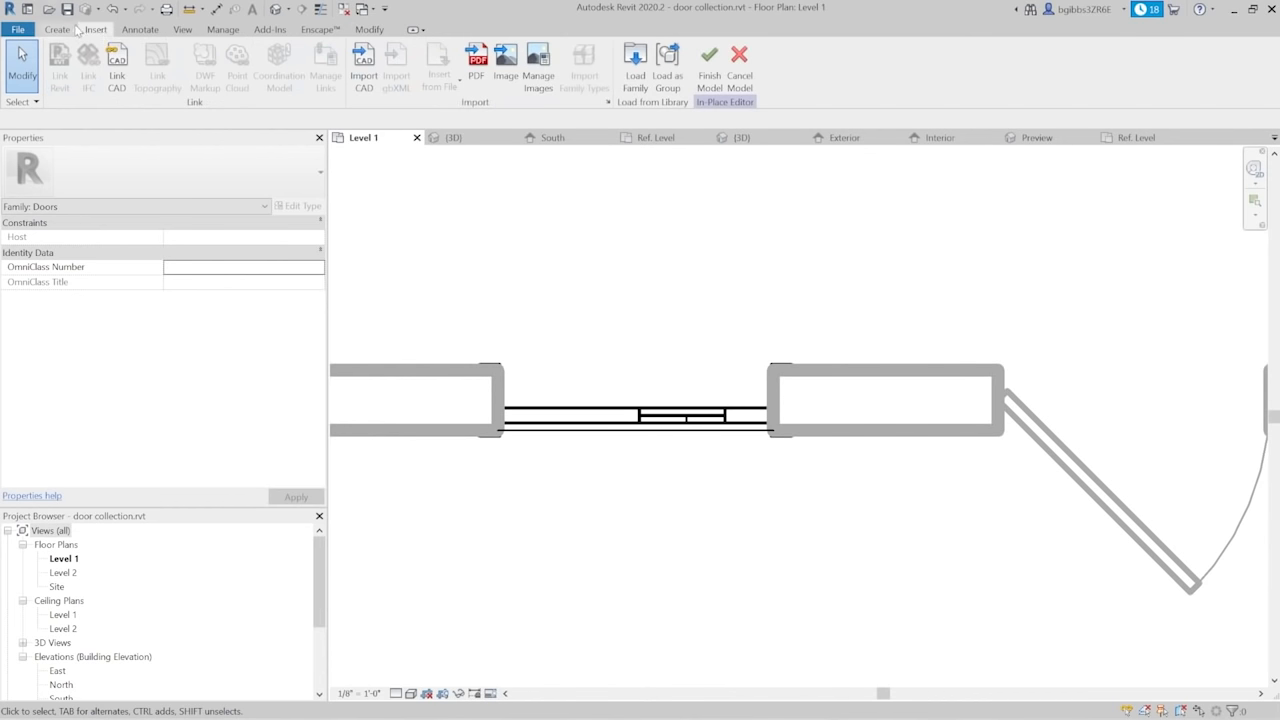
{"action": "left_click", "coordinate": [64, 30]}
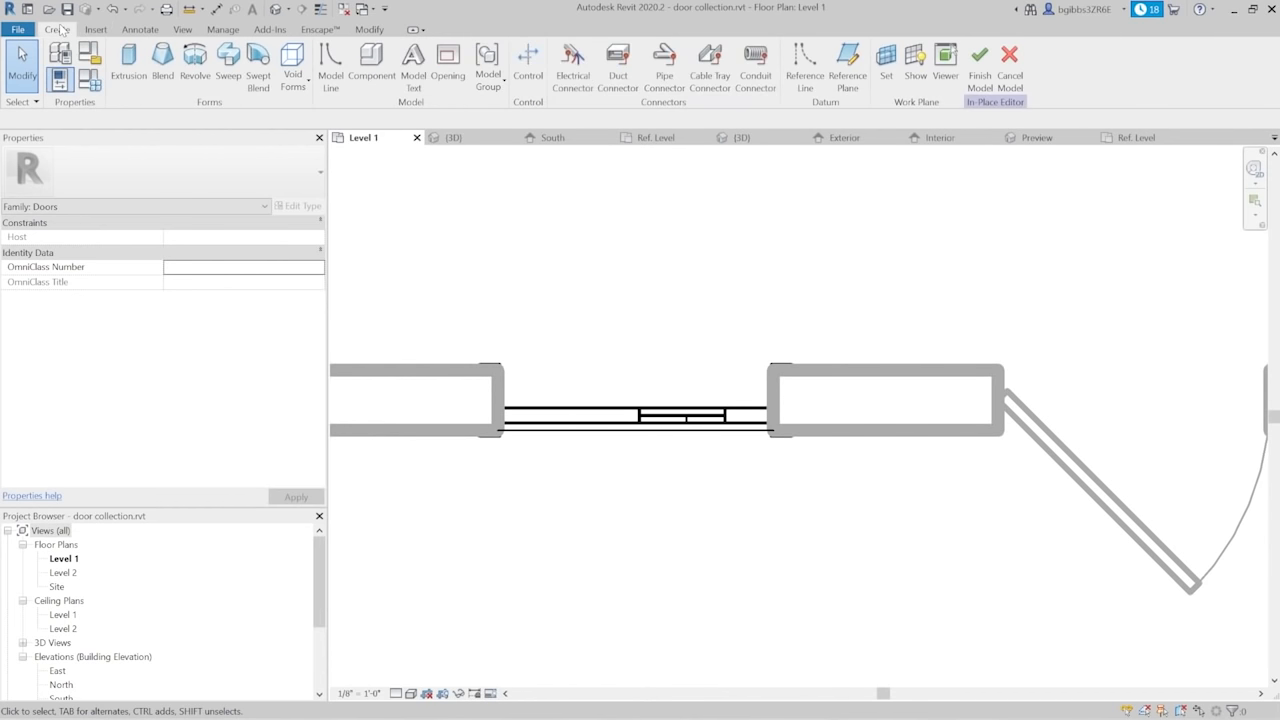
{"action": "left_click", "coordinate": [364, 84]}
{"action": "left_click", "coordinate": [520, 66]}
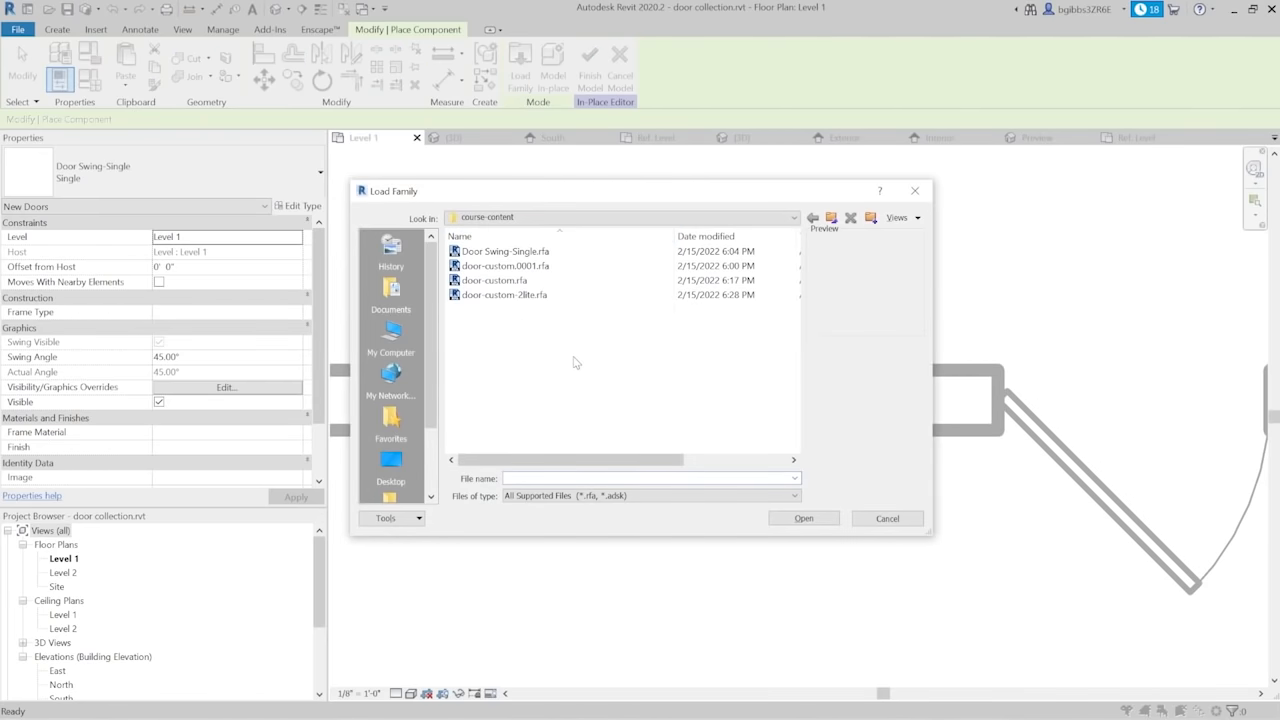
{"action": "left_click", "coordinate": [905, 521]}
{"action": "scroll", "coordinate": [808, 380], "scroll_direction": "down", "scroll_amount": 3}
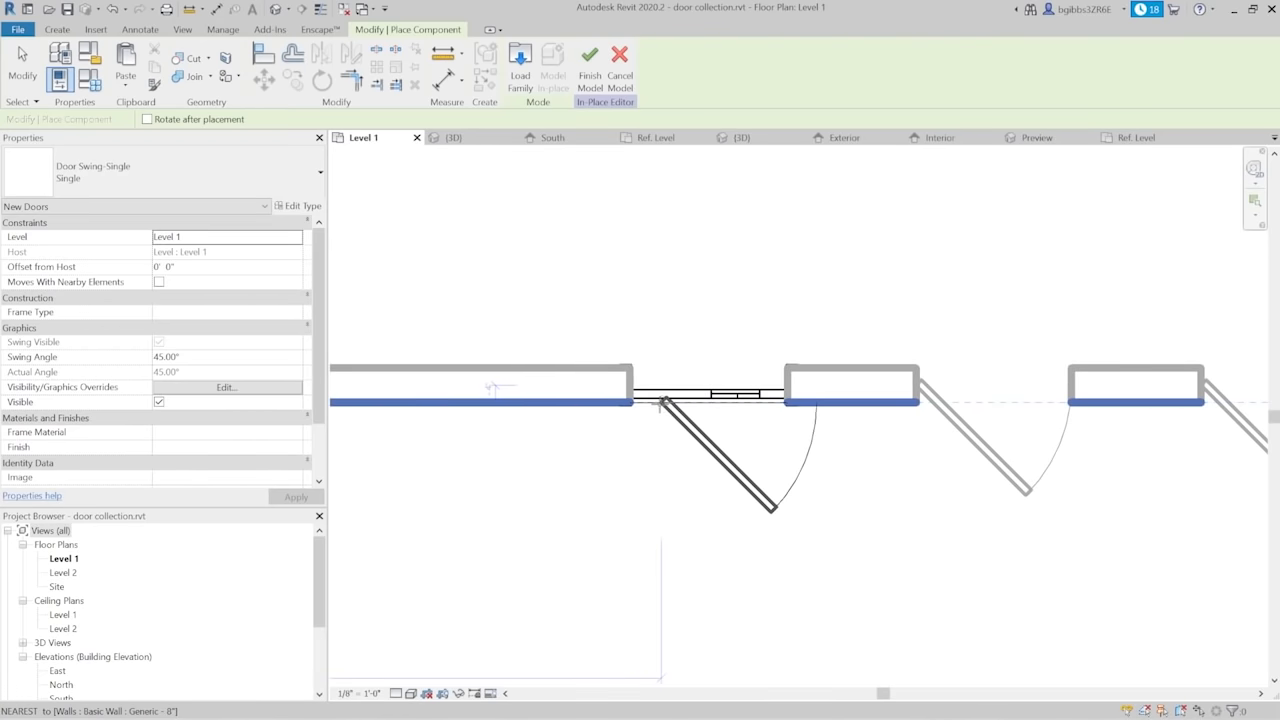
{"action": "key", "text": "Escape"}
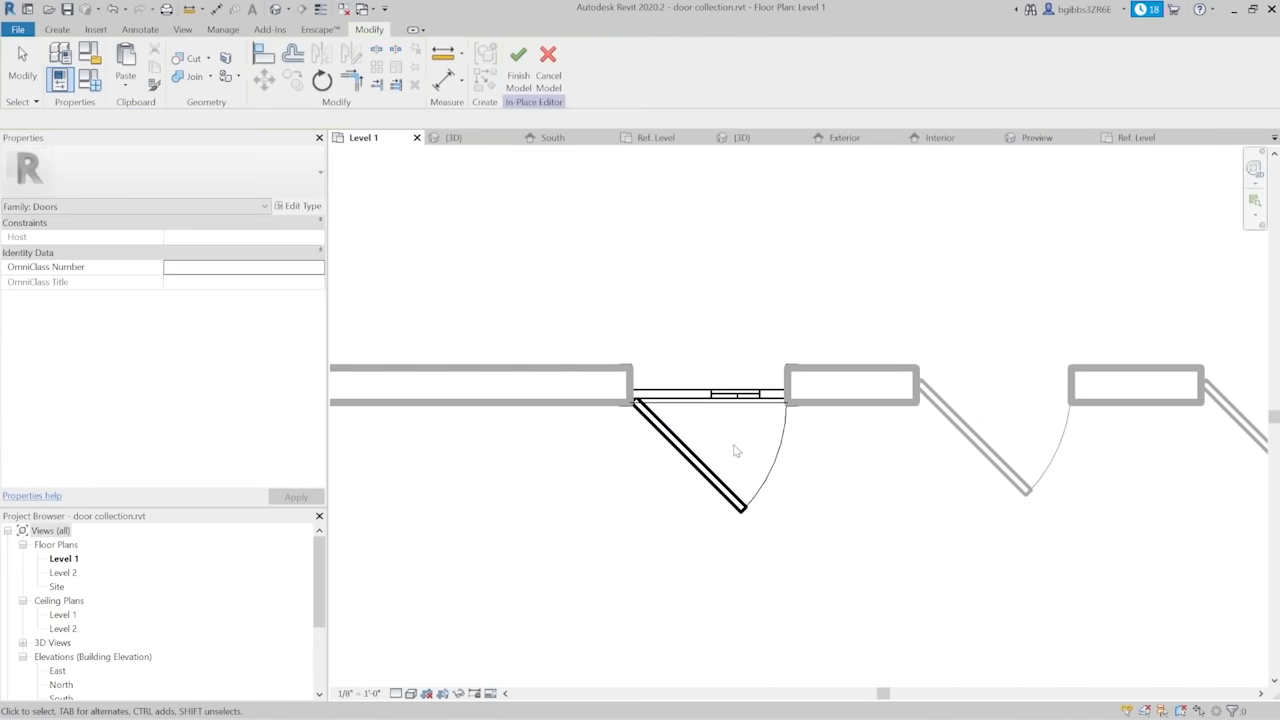
Align the door swing with the door panel's upper face in the Level 1 plan and finish the in-place model
{"action": "scroll", "coordinate": [780, 362], "scroll_direction": "up", "scroll_amount": 3}
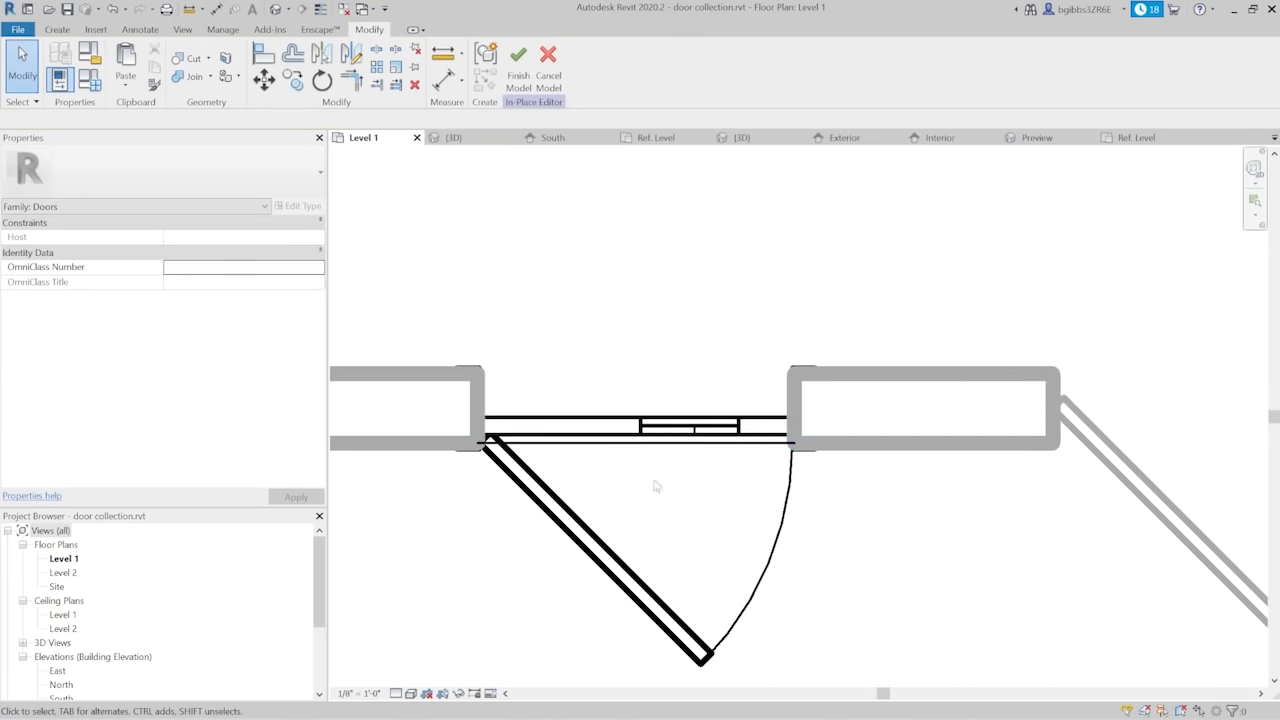
{"action": "scroll", "coordinate": [547, 405], "scroll_direction": "down", "scroll_amount": 3}
{"action": "scroll", "coordinate": [547, 405], "scroll_direction": "up", "scroll_amount": 1}
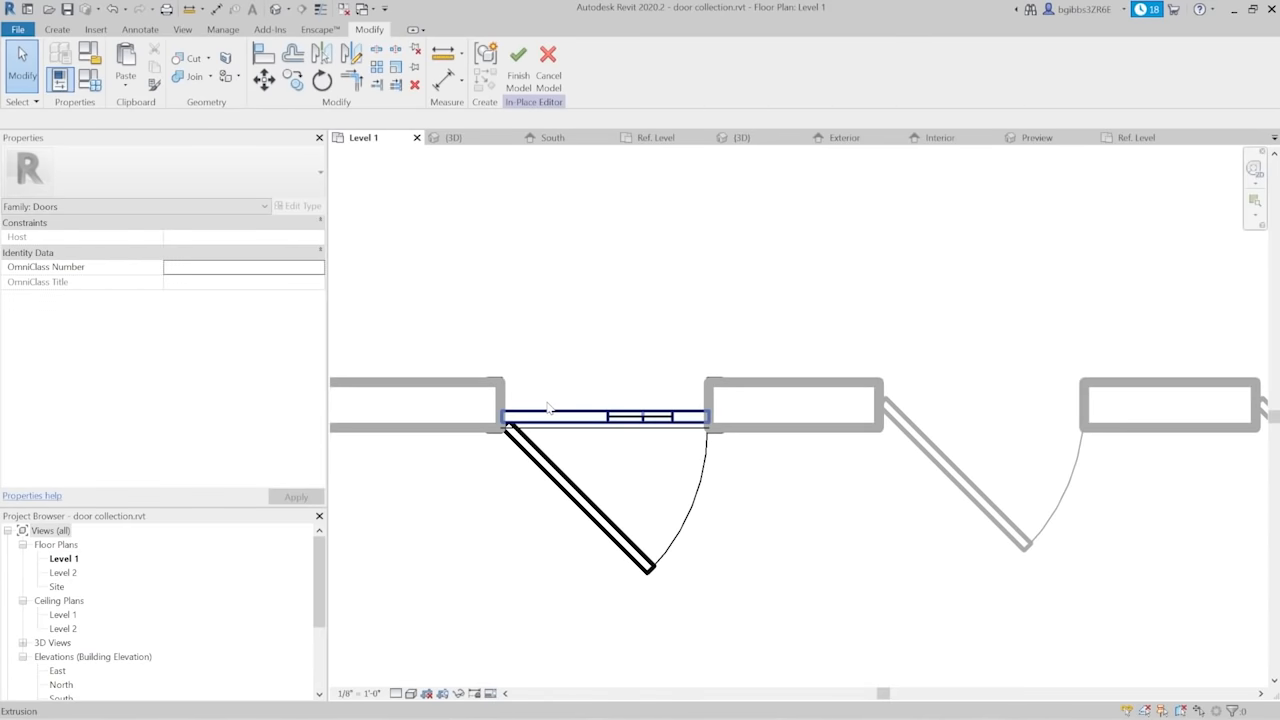
{"action": "scroll", "coordinate": [547, 405], "scroll_direction": "up", "scroll_amount": 2}
{"action": "scroll", "coordinate": [497, 395], "scroll_direction": "down", "scroll_amount": 2}
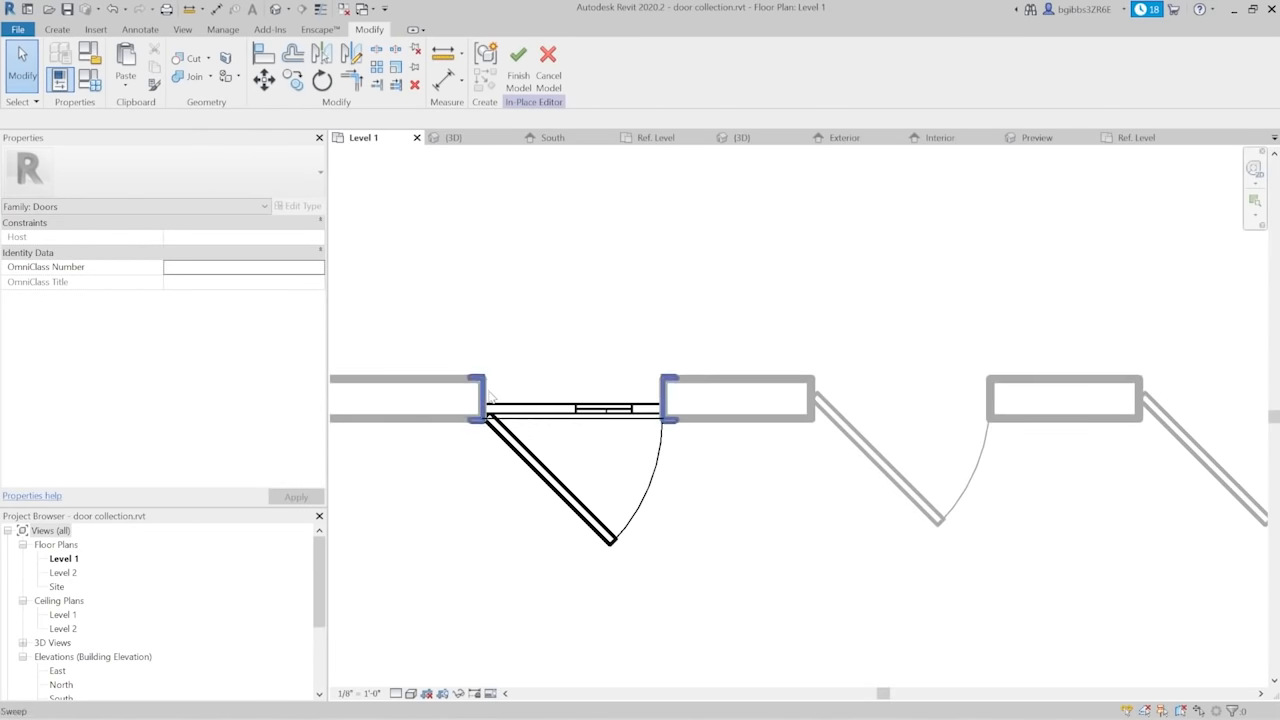
{"action": "middle_click_drag", "start_coordinate": [789, 526], "coordinate": [885, 482]}
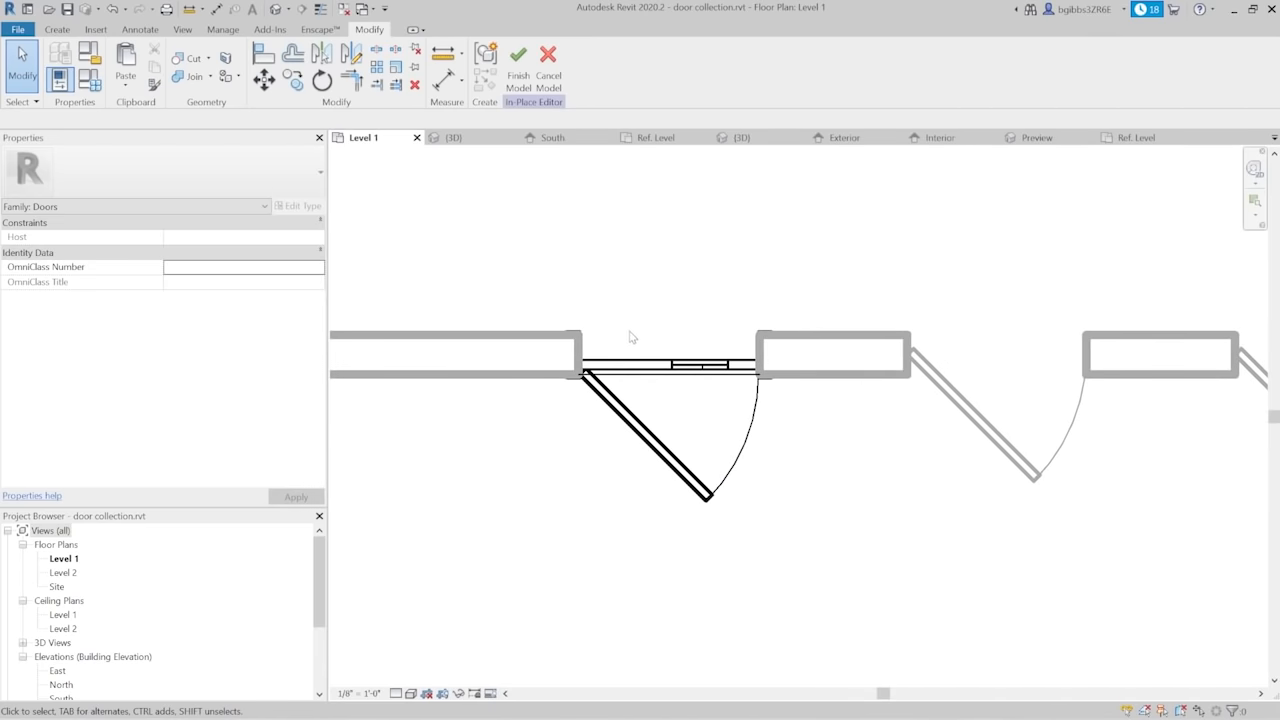
{"action": "middle_click_drag", "start_coordinate": [830, 421], "coordinate": [797, 431]}
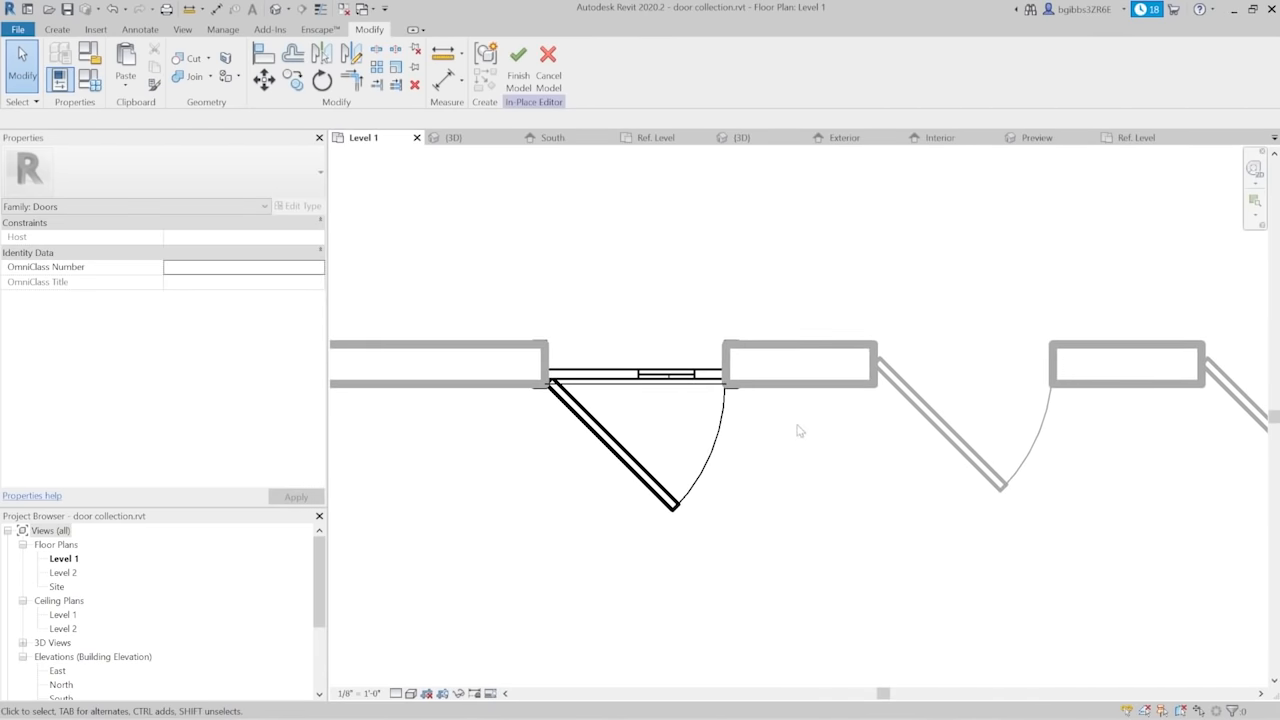
{"action": "scroll", "coordinate": [610, 368], "scroll_direction": "up", "scroll_amount": 3}
{"action": "key", "text": "a"}
{"action": "key", "text": "l"}
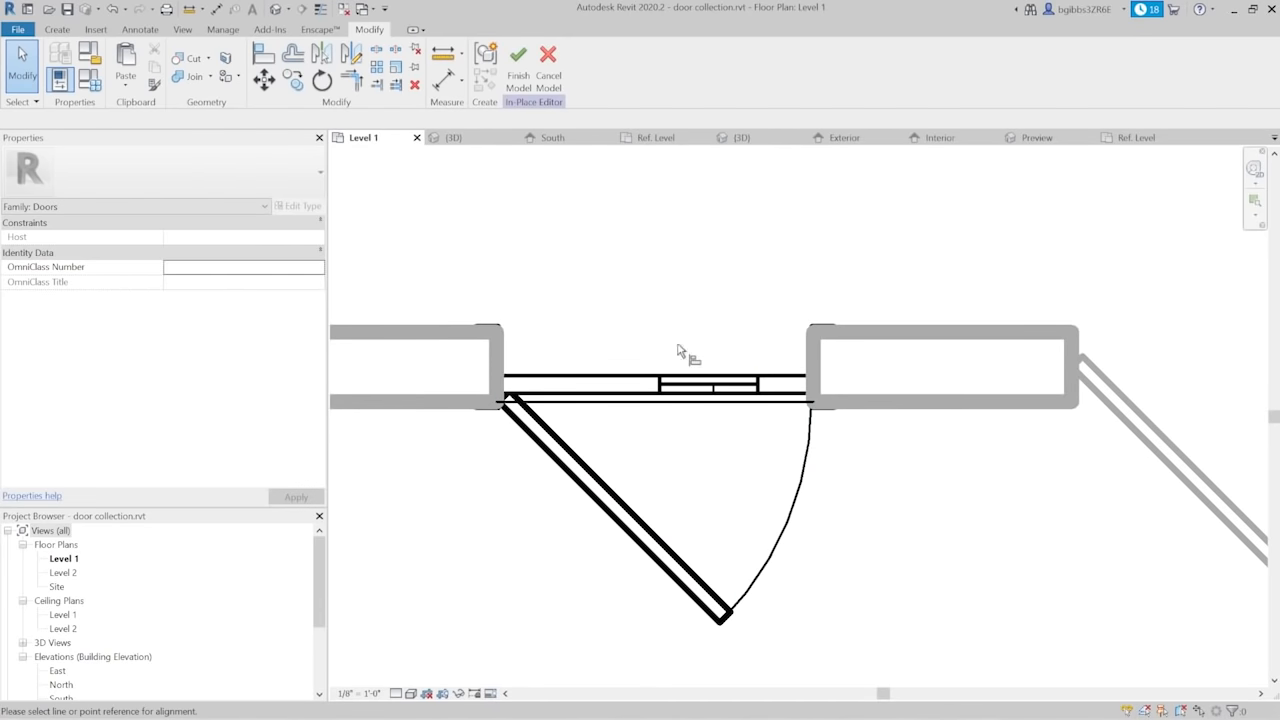
{"action": "left_click", "coordinate": [634, 378]}
{"action": "left_click", "coordinate": [630, 403]}
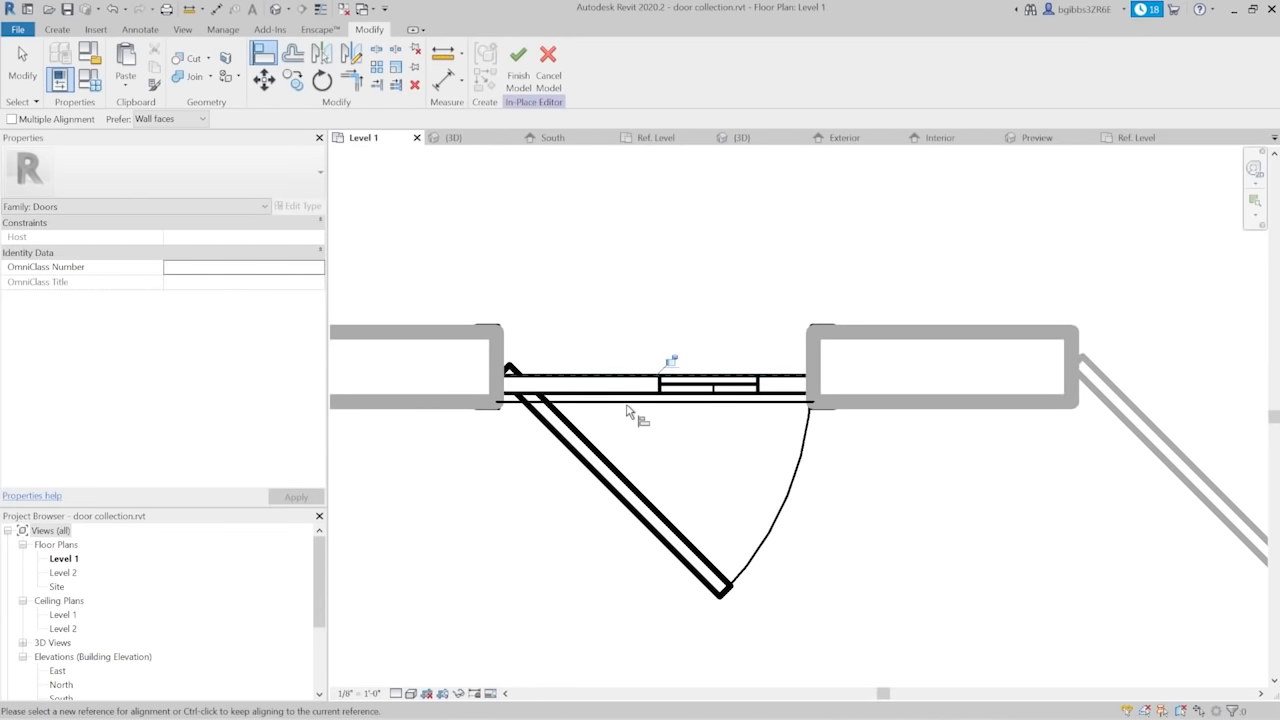
{"action": "scroll", "coordinate": [604, 383], "scroll_direction": "down", "scroll_amount": 3}
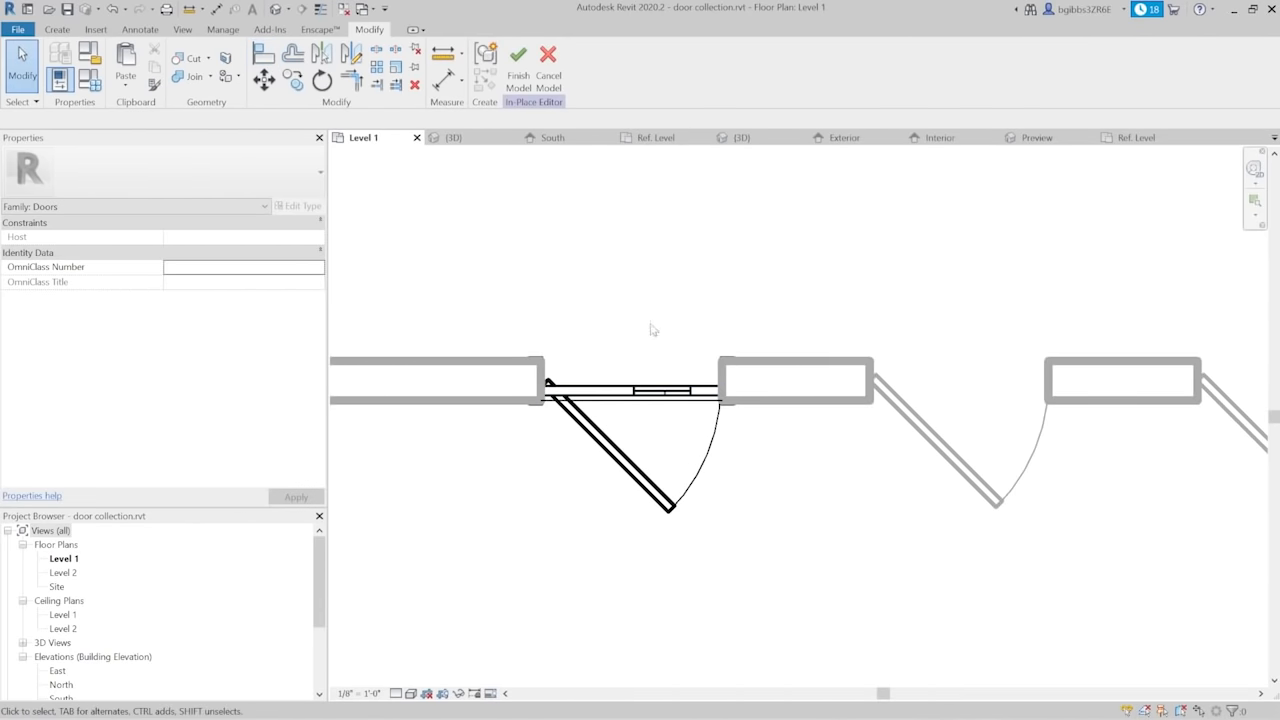
{"action": "scroll", "coordinate": [640, 325], "scroll_direction": "down", "scroll_amount": 2}
{"action": "left_click", "coordinate": [518, 62]}
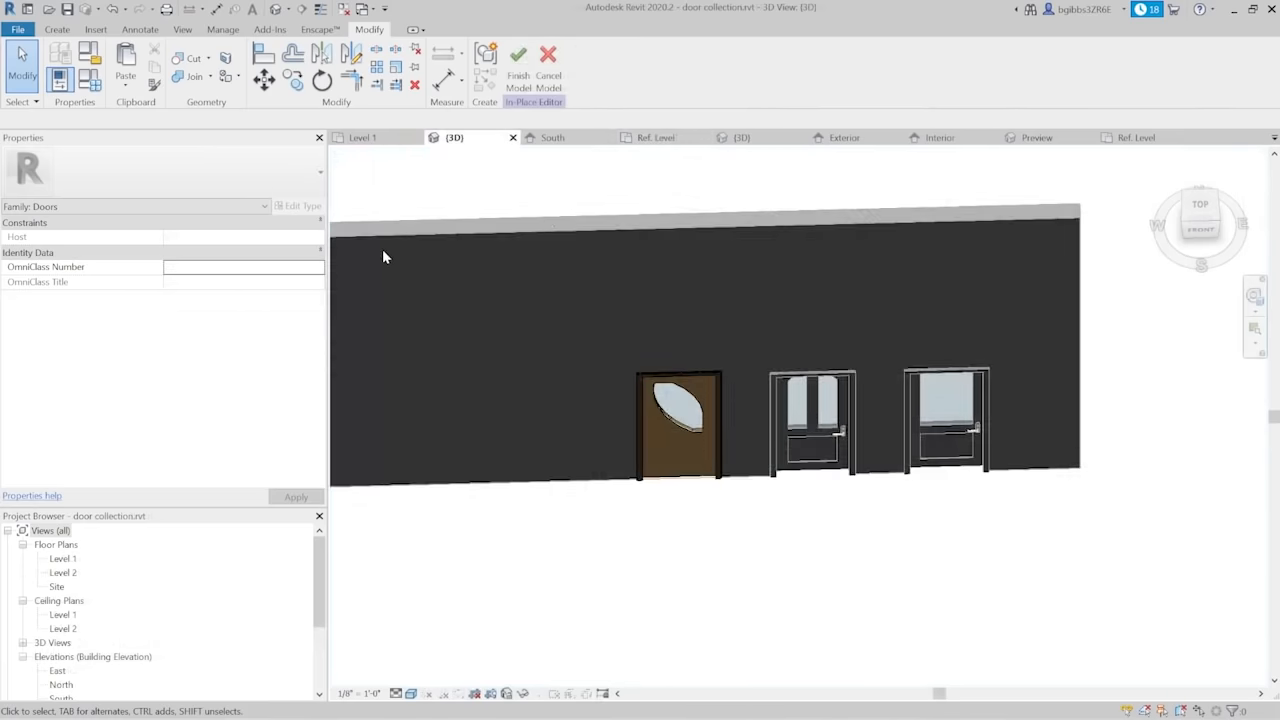
Load the Entry Door Handle.rfa family from the US Imperial library's Doors Hardware folder into the in-place door
{"action": "left_click", "coordinate": [95, 29]}
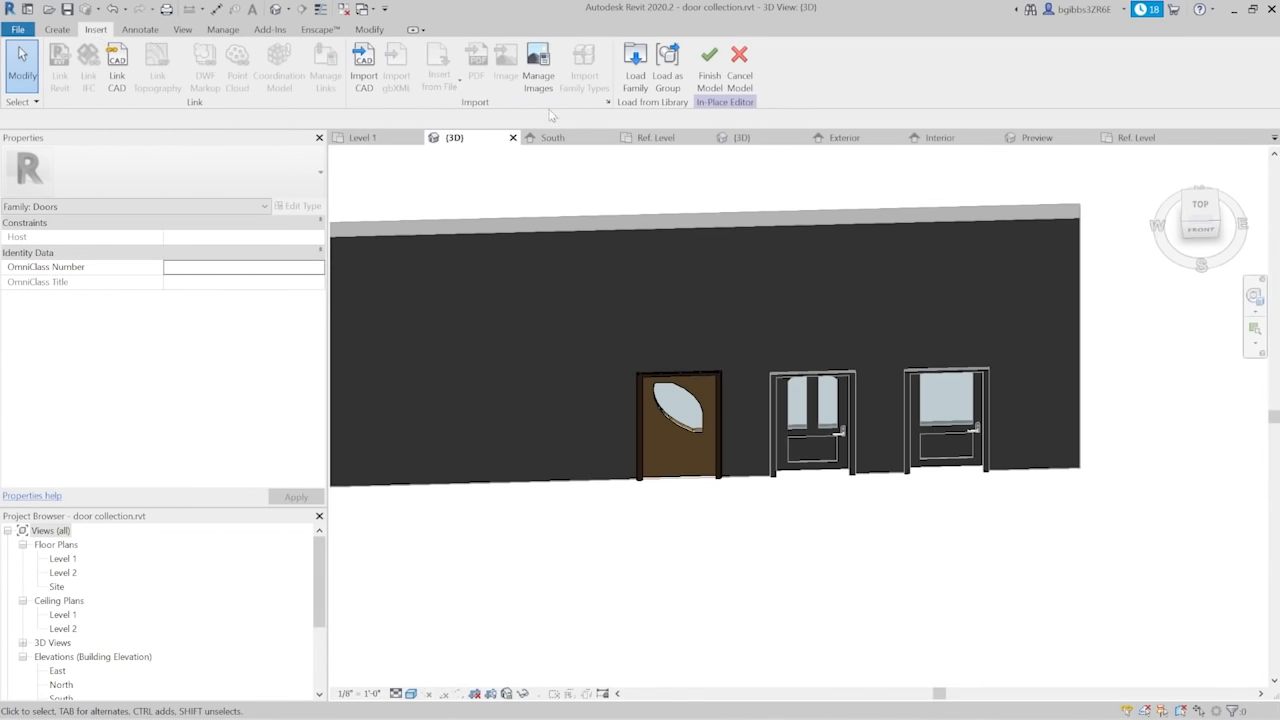
{"action": "left_click", "coordinate": [635, 62]}
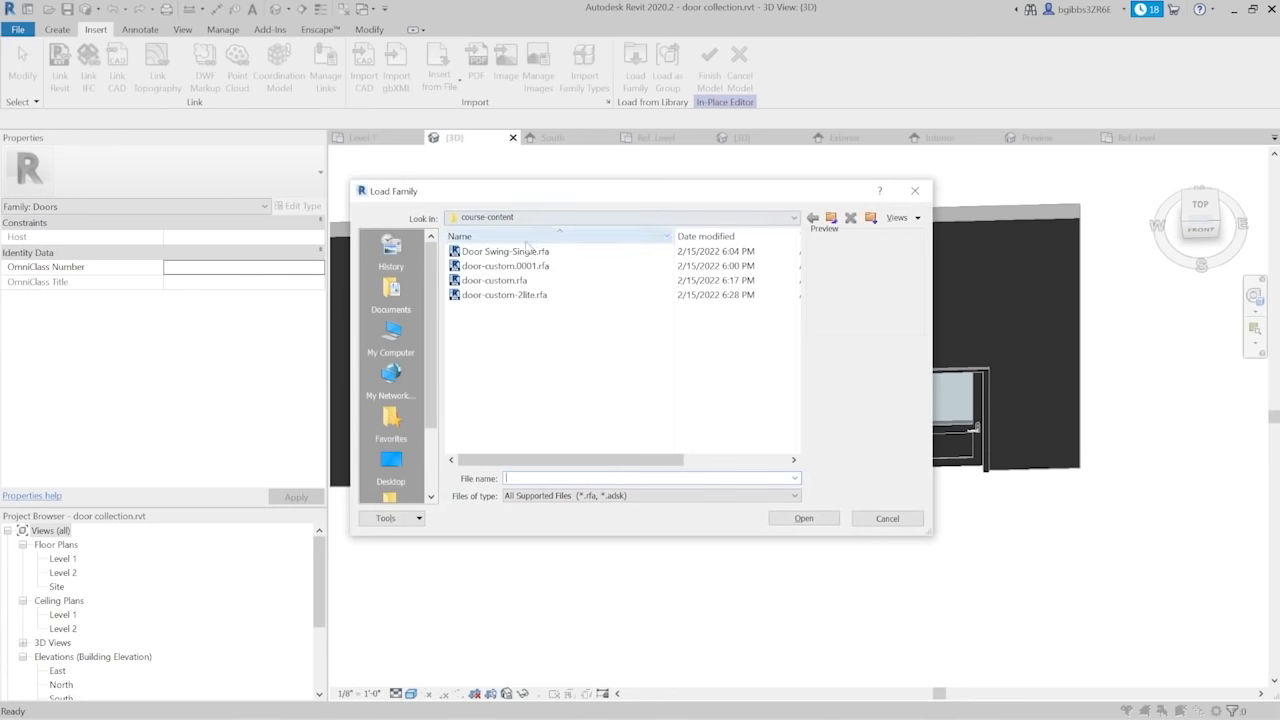
{"action": "left_click", "coordinate": [390, 465]}
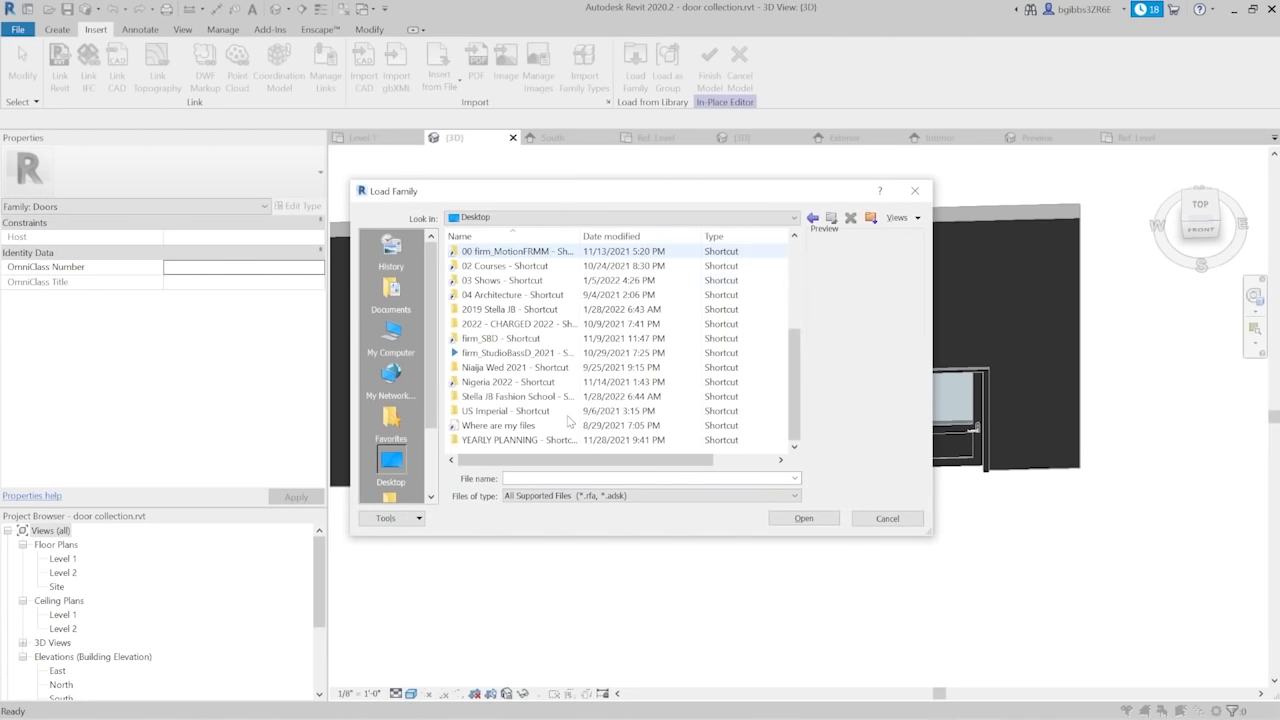
{"action": "left_click", "coordinate": [509, 340]}
{"action": "left_click", "coordinate": [511, 413]}
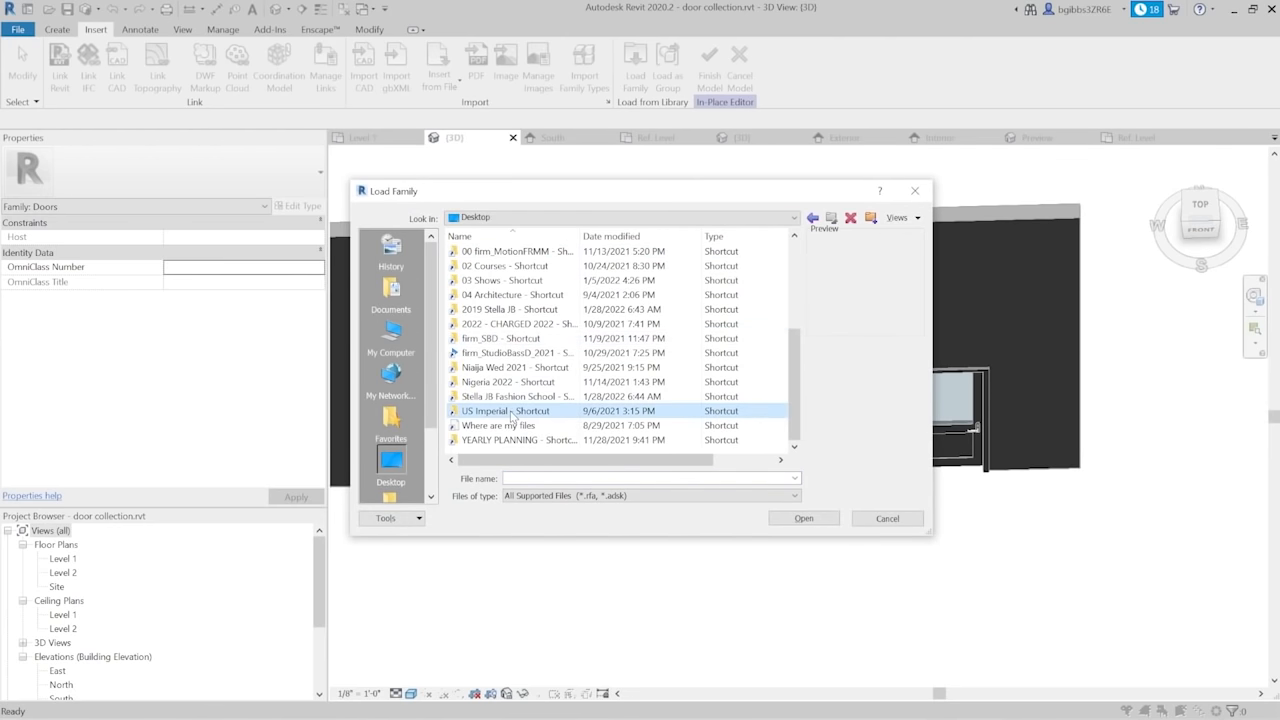
{"action": "double_click", "coordinate": [511, 413]}
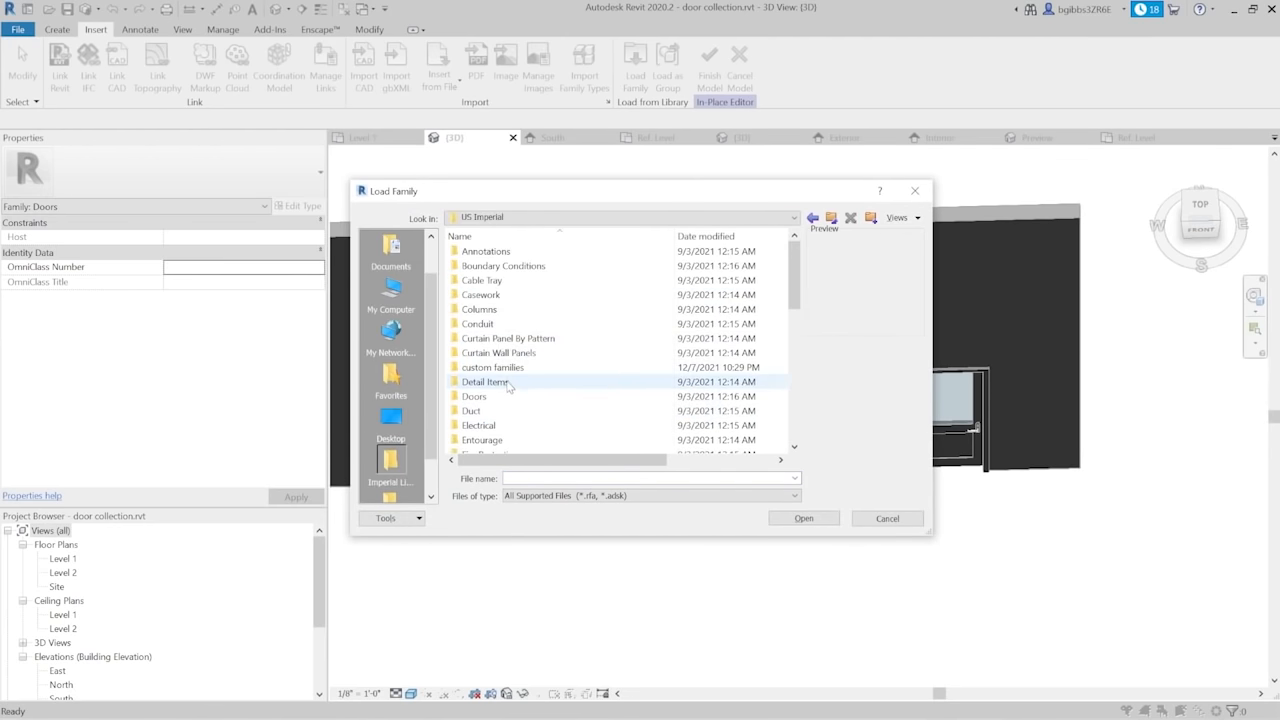
{"action": "double_click", "coordinate": [502, 398]}
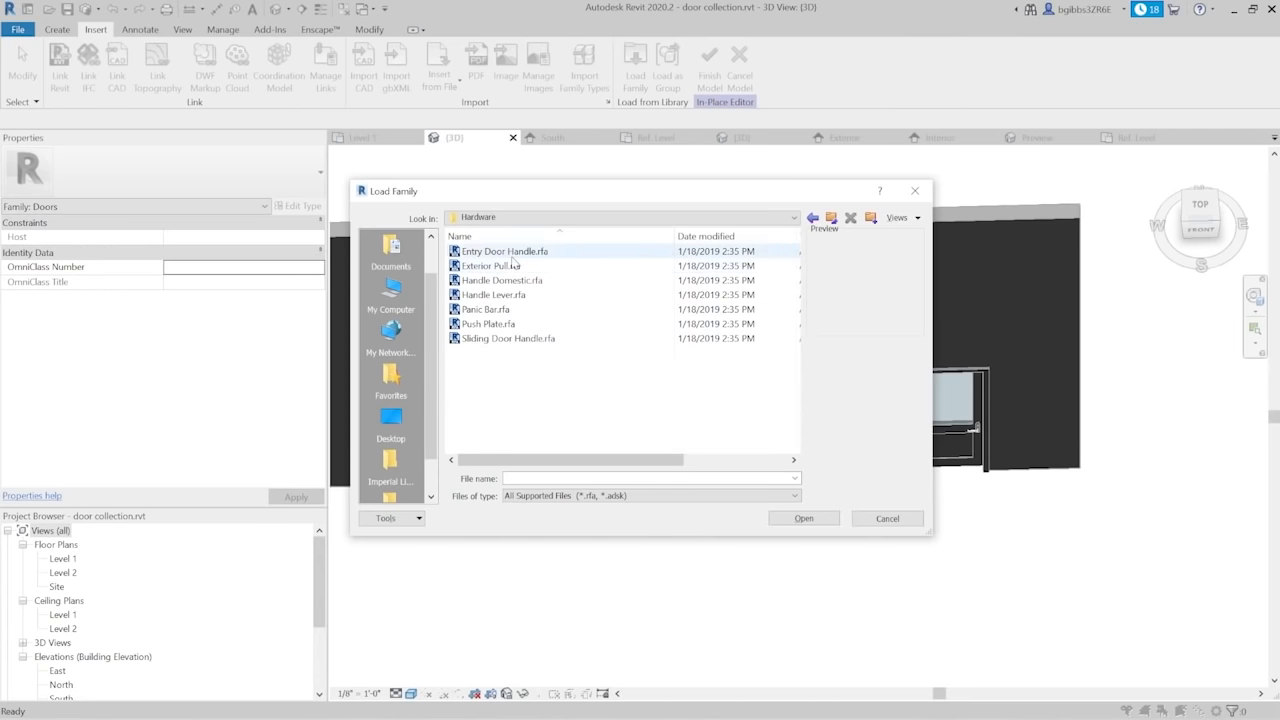
{"action": "left_click", "coordinate": [545, 253]}
{"action": "left_click", "coordinate": [806, 520]}
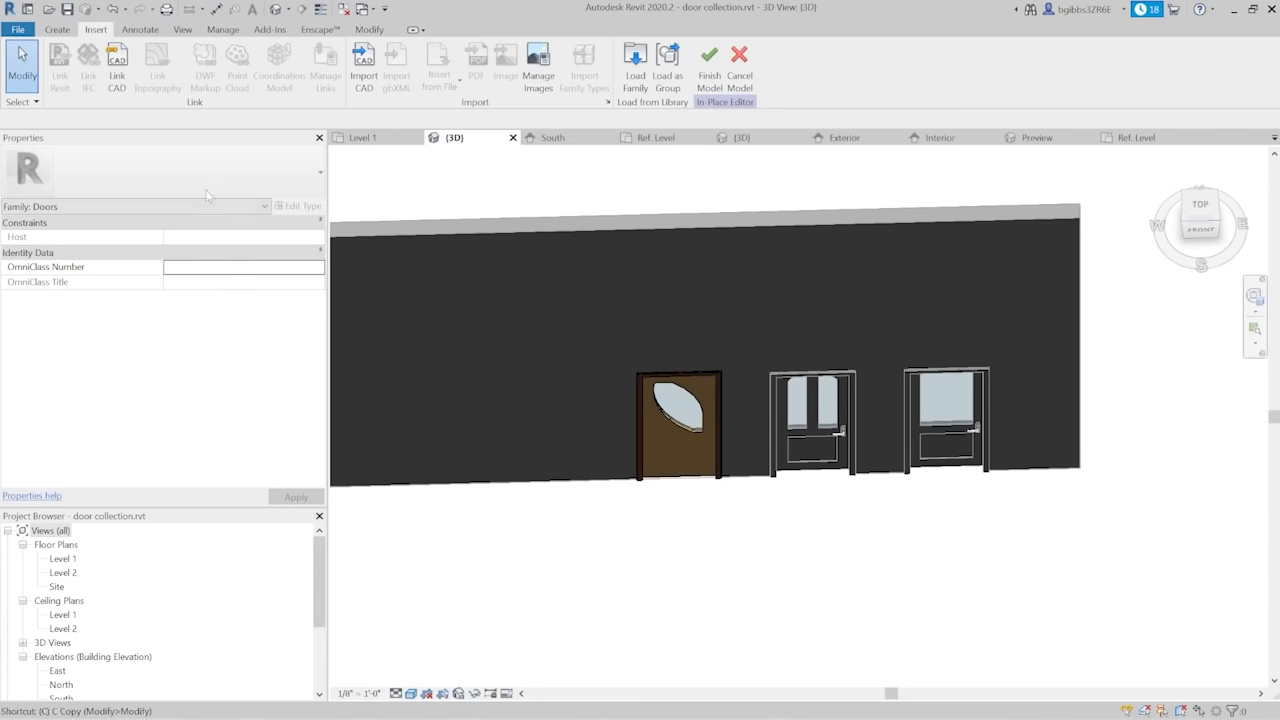
Place an Entry Door Handle Standard component on the door panel in the Level 1 plan, between the glass and the right jamb
{"action": "left_click", "coordinate": [156, 164]}
{"action": "type", "text": "hand"}
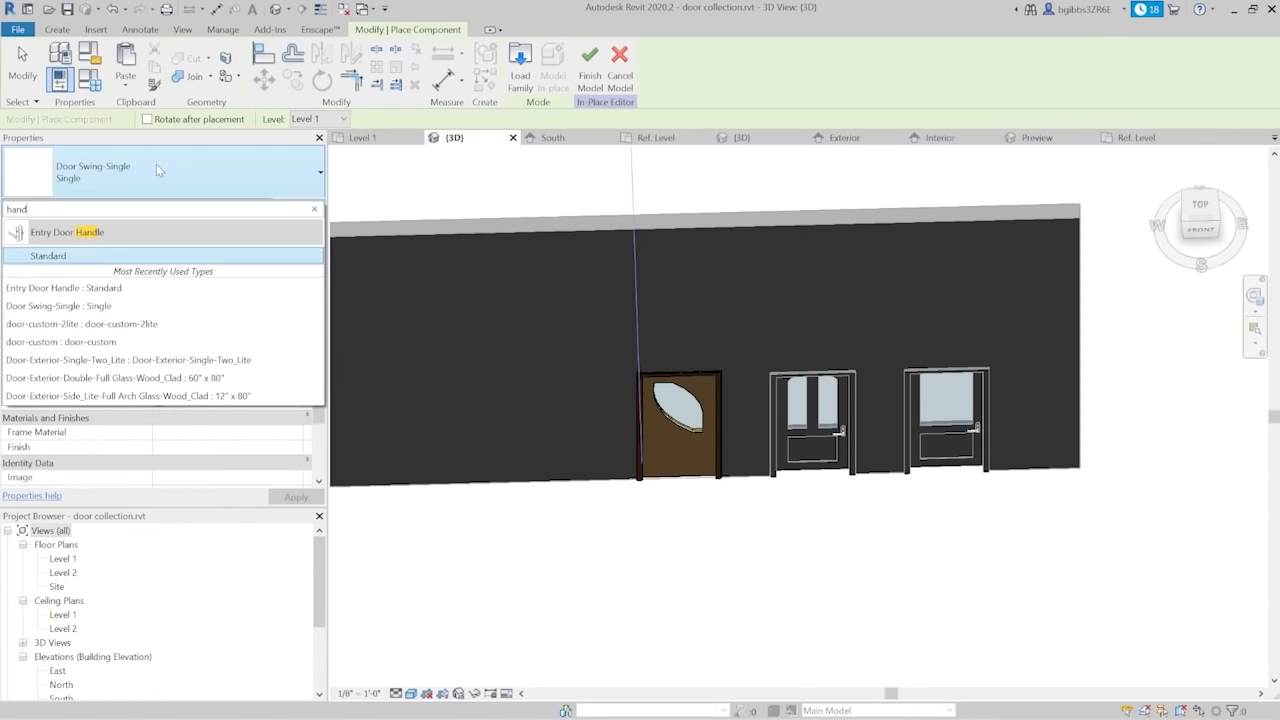
{"action": "left_click", "coordinate": [56, 262]}
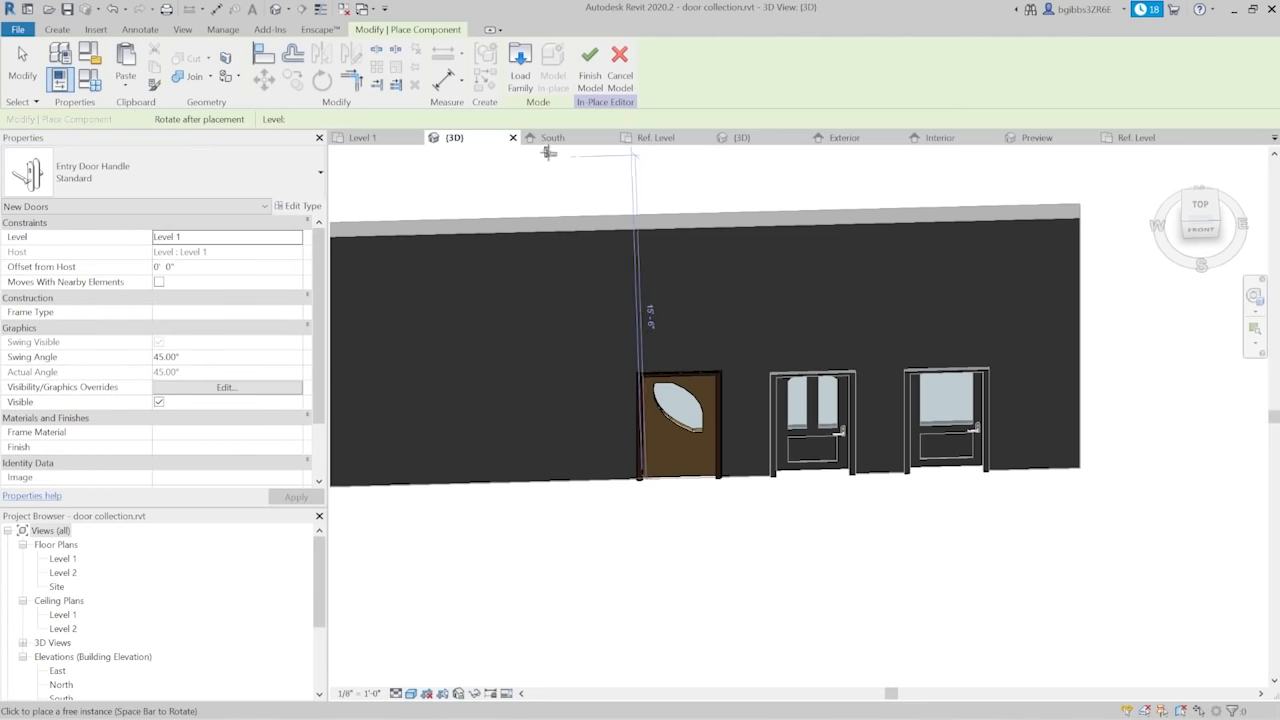
{"action": "left_click", "coordinate": [385, 141]}
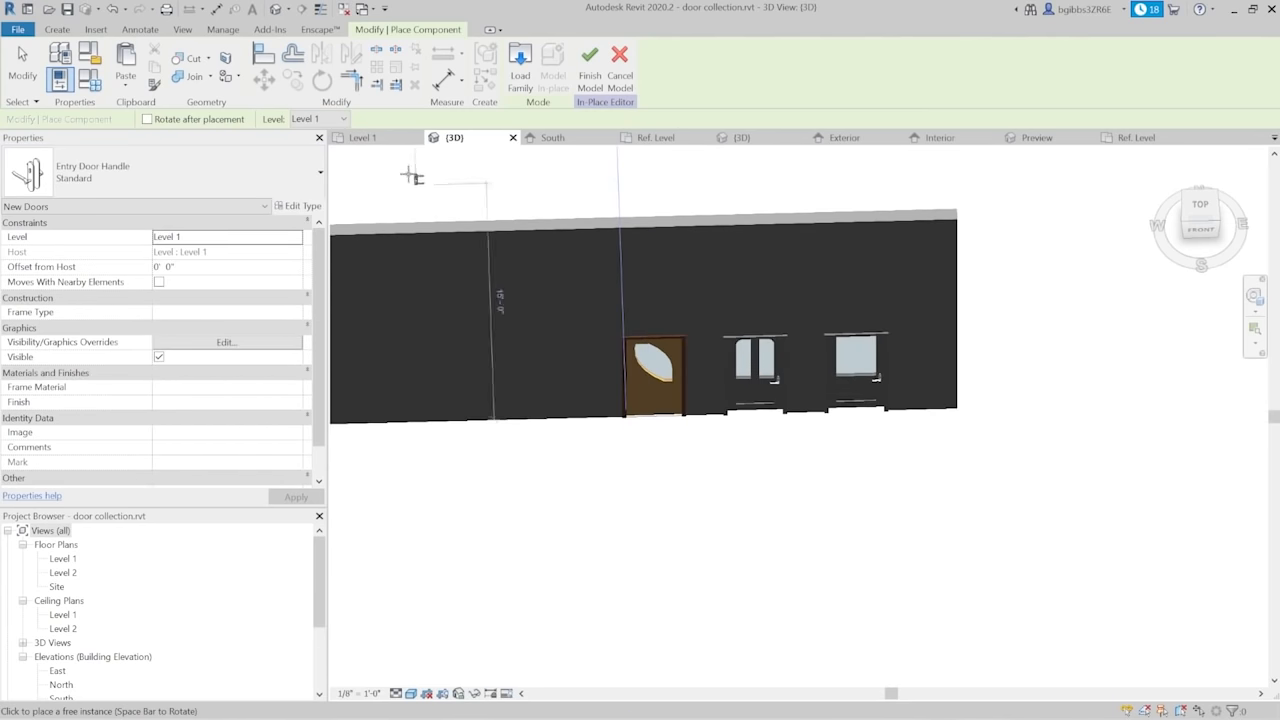
{"action": "scroll", "coordinate": [652, 372], "scroll_direction": "up", "scroll_amount": 2}
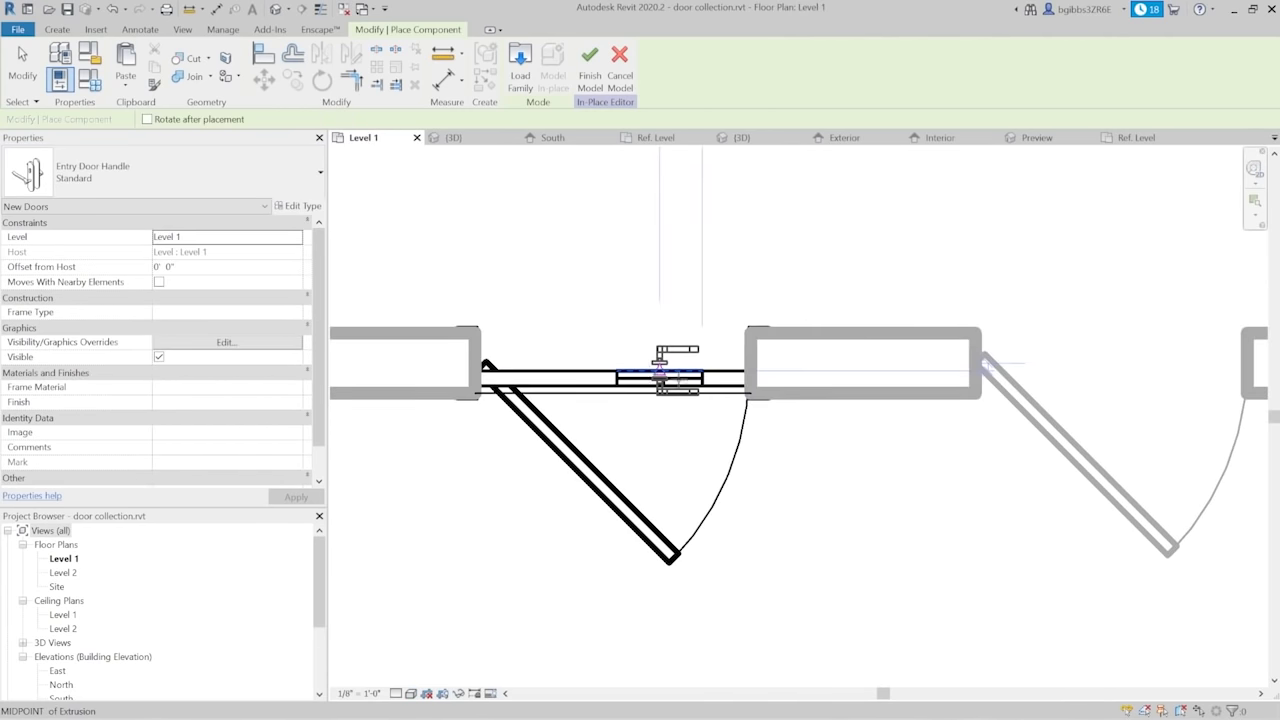
{"action": "scroll", "coordinate": [705, 372], "scroll_direction": "up", "scroll_amount": 4}
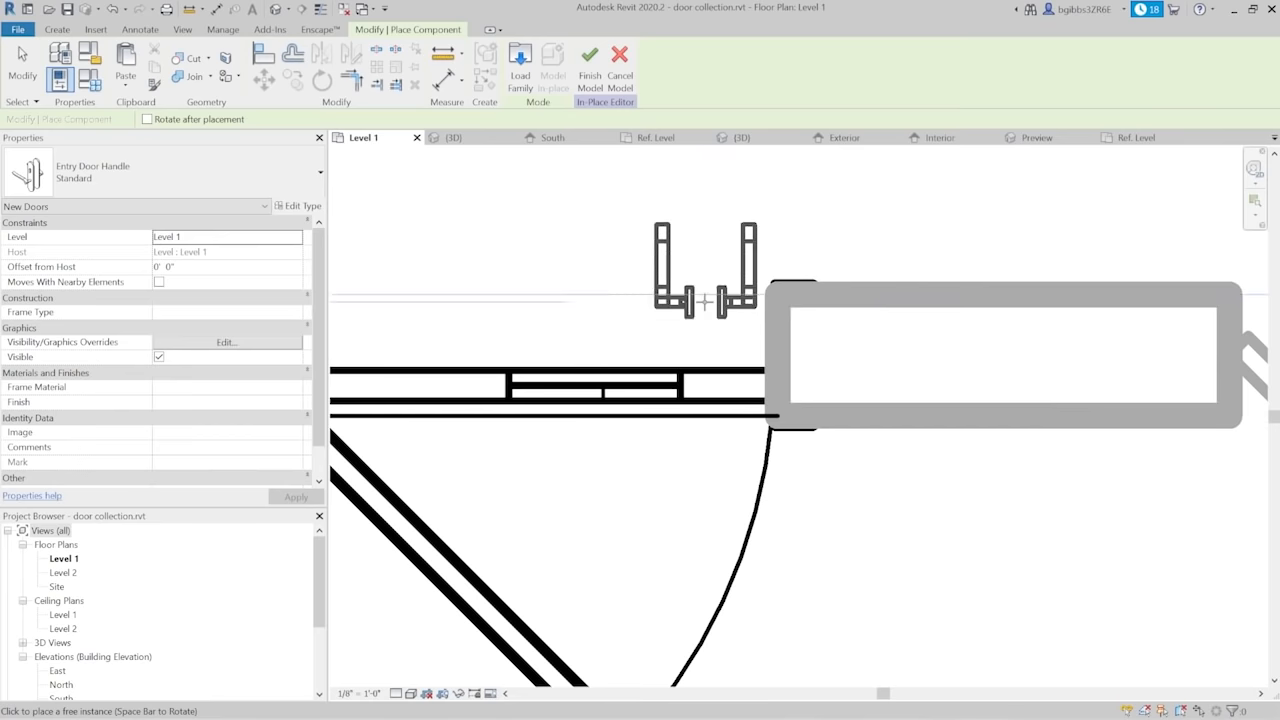
{"action": "scroll", "coordinate": [717, 380], "scroll_direction": "up", "scroll_amount": 1}
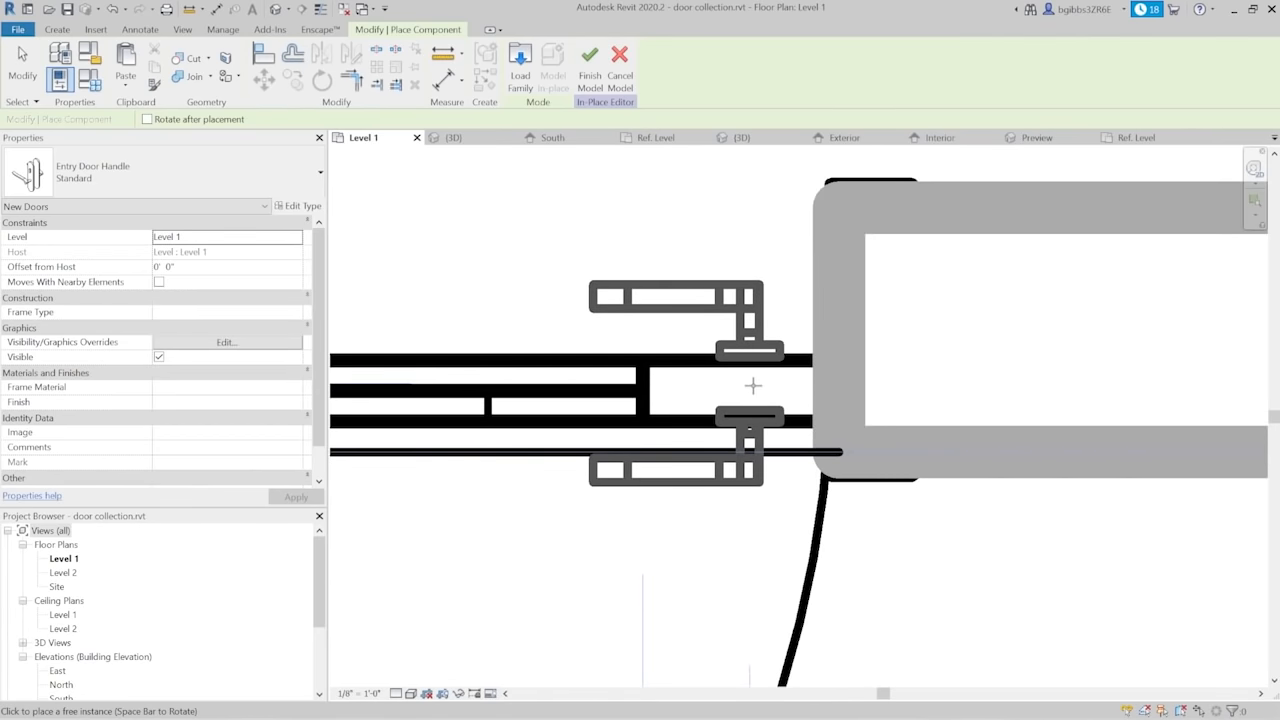
{"action": "left_click", "coordinate": [734, 388]}
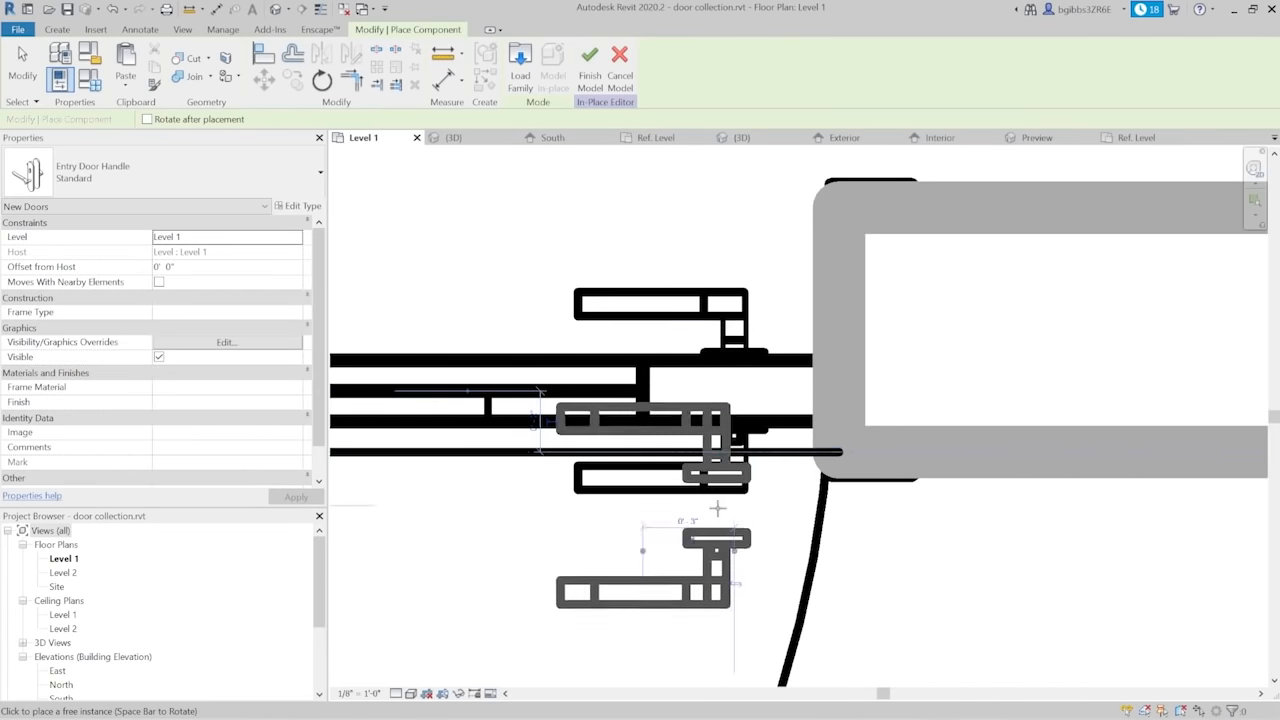
{"action": "scroll", "coordinate": [690, 530], "scroll_direction": "down", "scroll_amount": 3}
{"action": "key", "text": "Escape"}
{"action": "key", "text": "Escape"}
{"action": "middle_click_drag", "start_coordinate": [687, 480], "coordinate": [770, 466]}
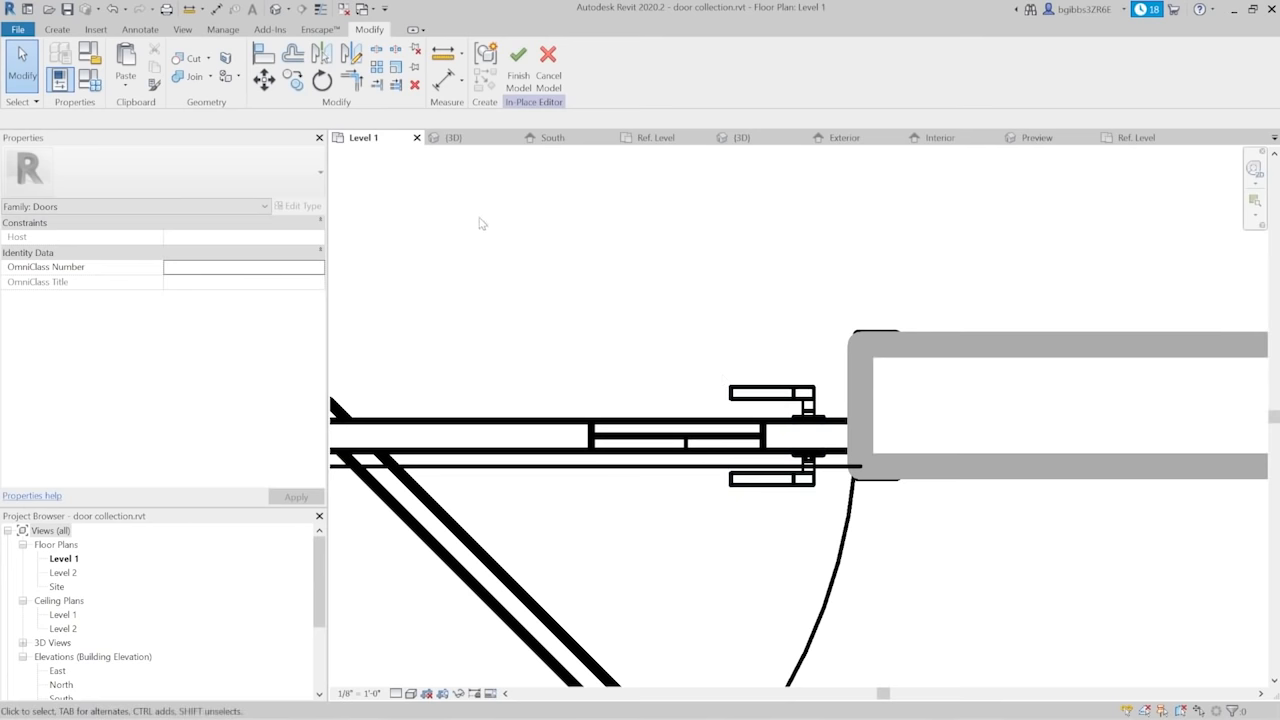
Select the placed door handle in the Level 1 plan and open the South elevation
{"action": "left_click", "coordinate": [786, 425]}
{"action": "scroll", "coordinate": [770, 480], "scroll_direction": "down", "scroll_amount": 1}
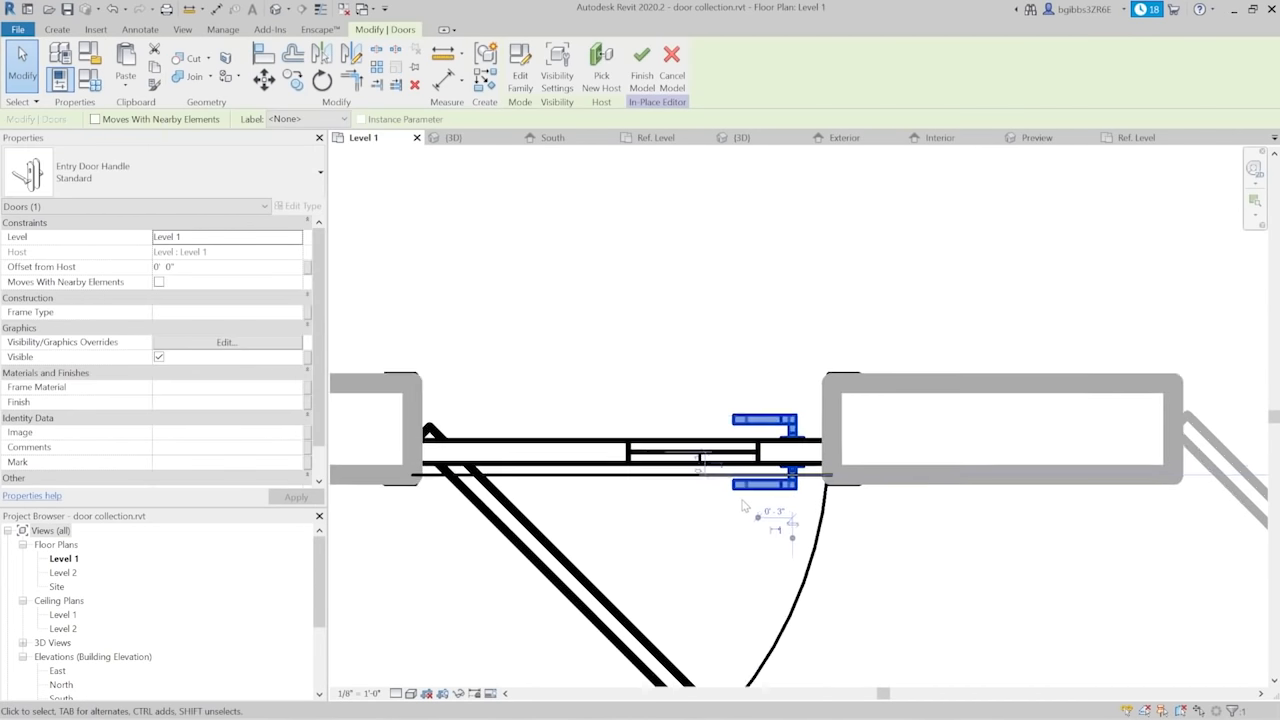
{"action": "left_click", "coordinate": [552, 137]}
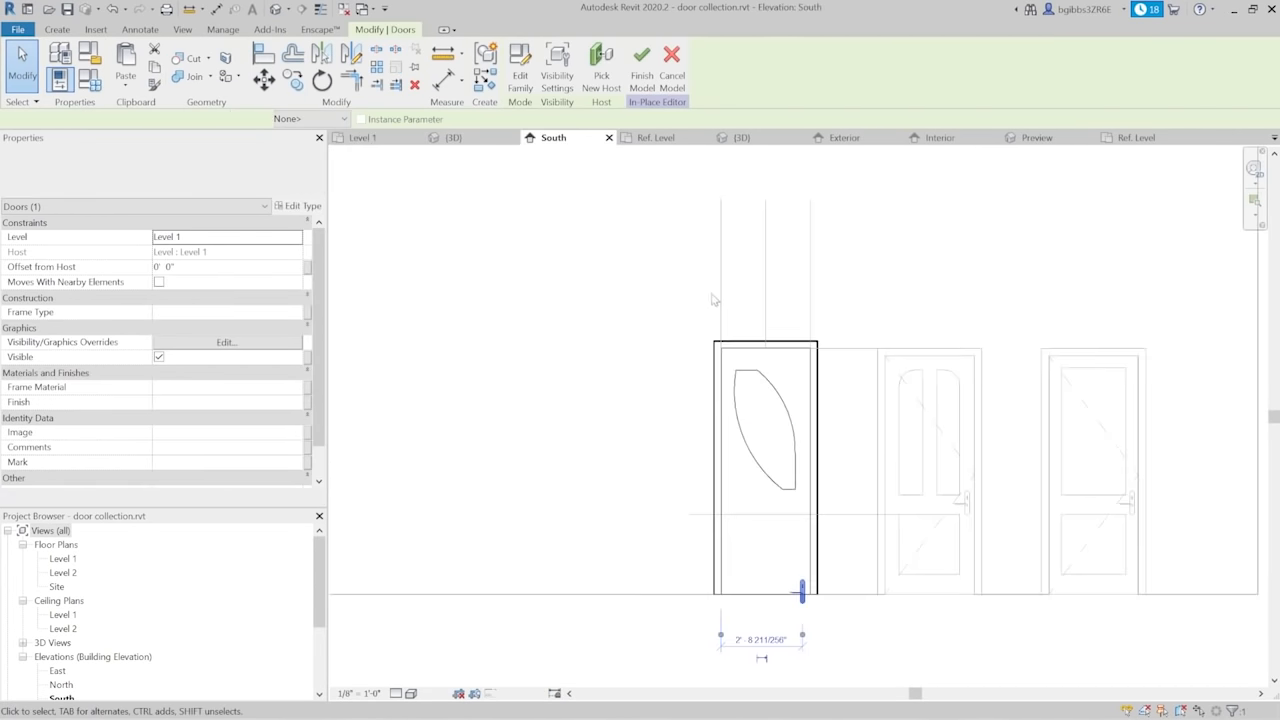
{"action": "scroll", "coordinate": [815, 572], "scroll_direction": "up", "scroll_amount": 3}
{"action": "key", "text": "m"}
{"action": "key", "text": "v"}
{"action": "key", "text": "Escape"}
{"action": "key", "text": "Escape"}
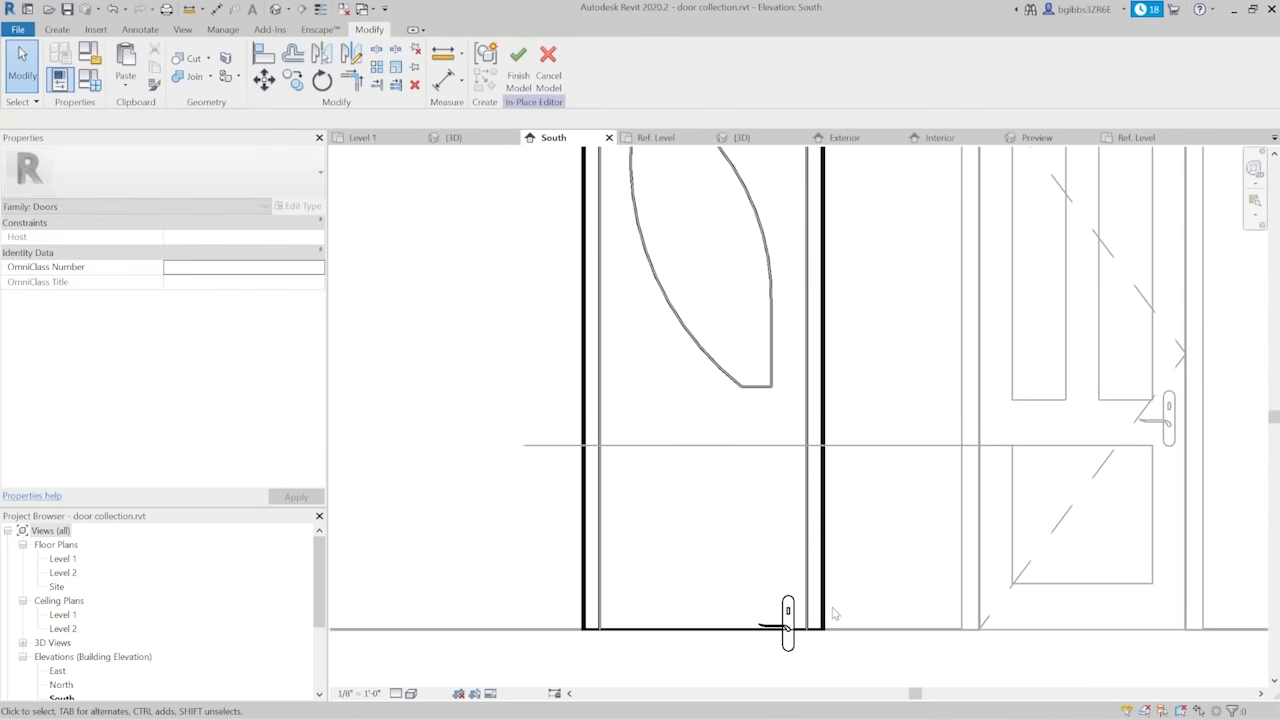
Align the door handle's height in the South elevation with the lower edge of the adjacent two-lite door's glass and finish the in-place model
{"action": "key", "text": "a"}
{"action": "key", "text": "l"}
{"action": "scroll", "coordinate": [797, 626], "scroll_direction": "up", "scroll_amount": 3}
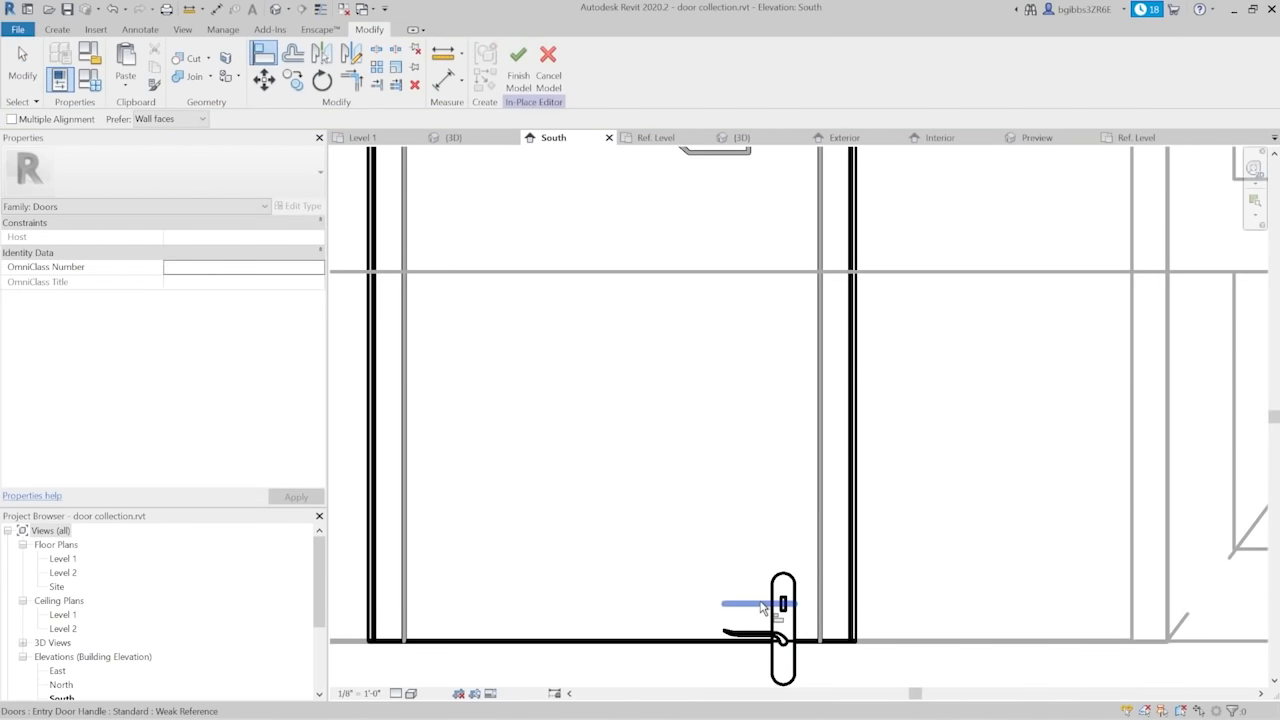
{"action": "scroll", "coordinate": [765, 602], "scroll_direction": "down", "scroll_amount": 3}
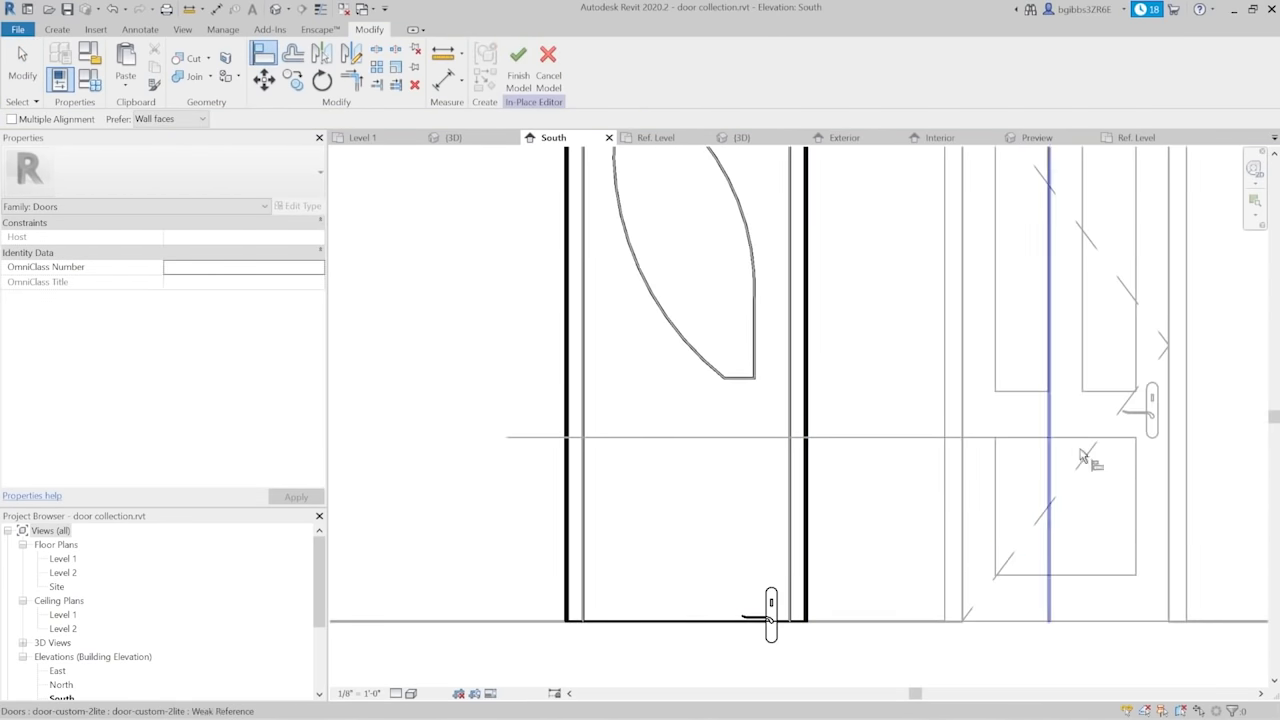
{"action": "left_click", "coordinate": [1152, 403]}
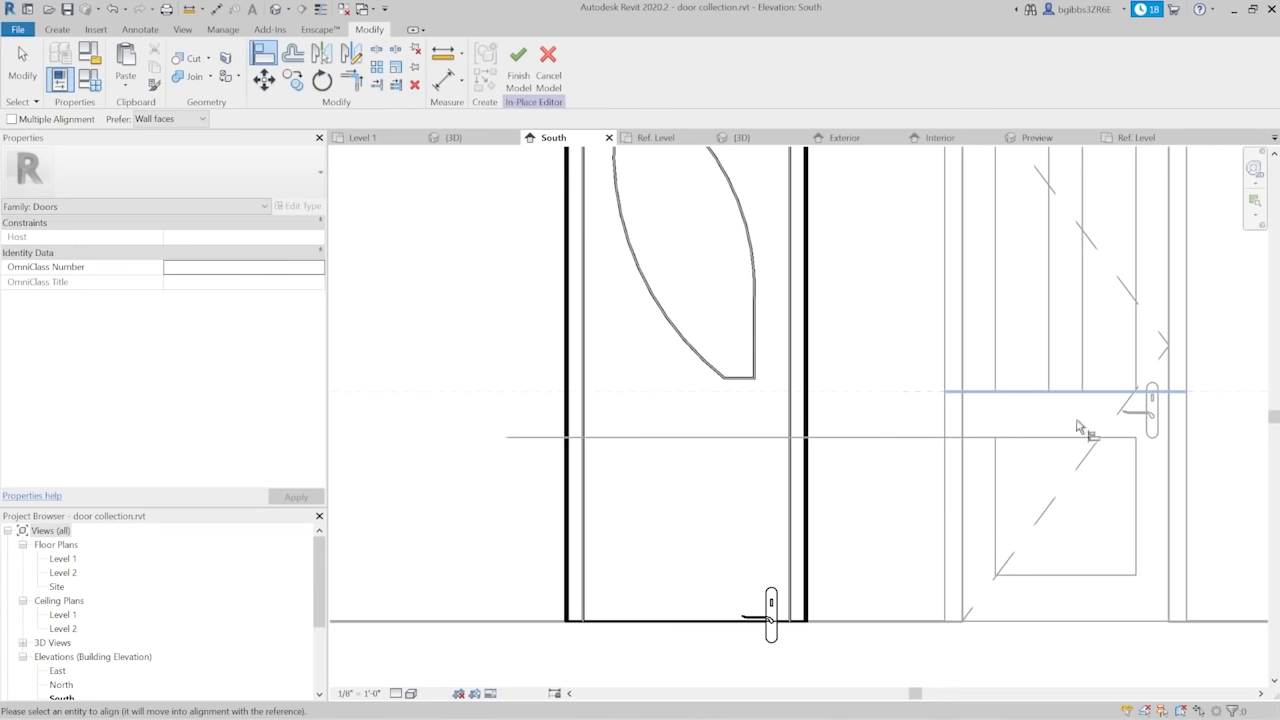
{"action": "left_click", "coordinate": [765, 612]}
{"action": "key", "text": "Escape"}
{"action": "key", "text": "Escape"}
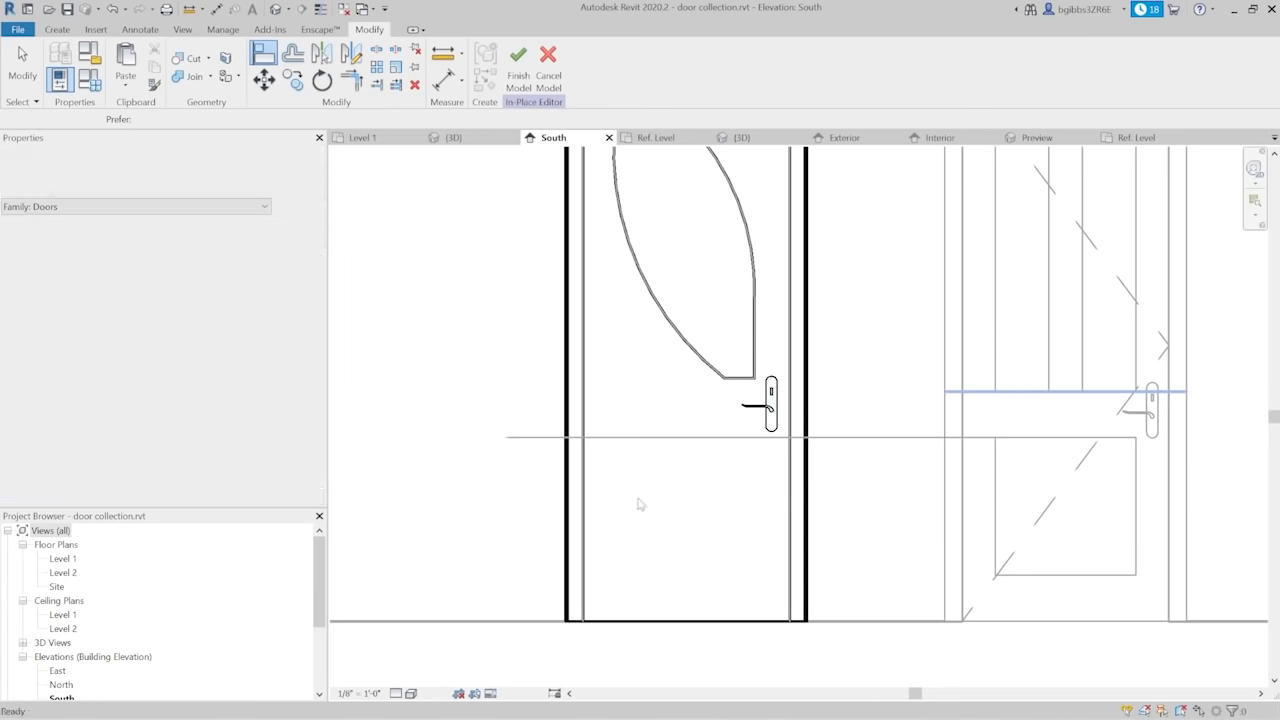
{"action": "scroll", "coordinate": [640, 503], "scroll_direction": "down", "scroll_amount": 3}
{"action": "left_click", "coordinate": [518, 62]}
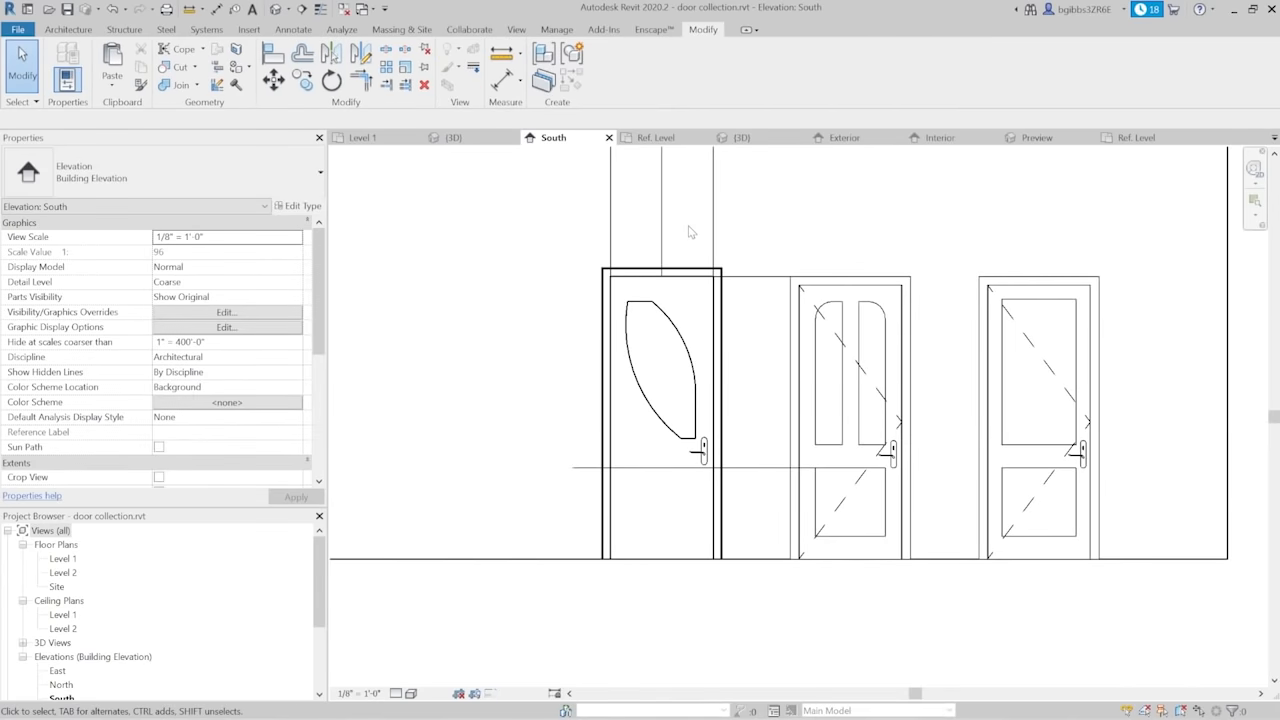
Select the in-place door with the curved glass and open it for in-place editing in the Level 1 plan
{"action": "left_click", "coordinate": [704, 455]}
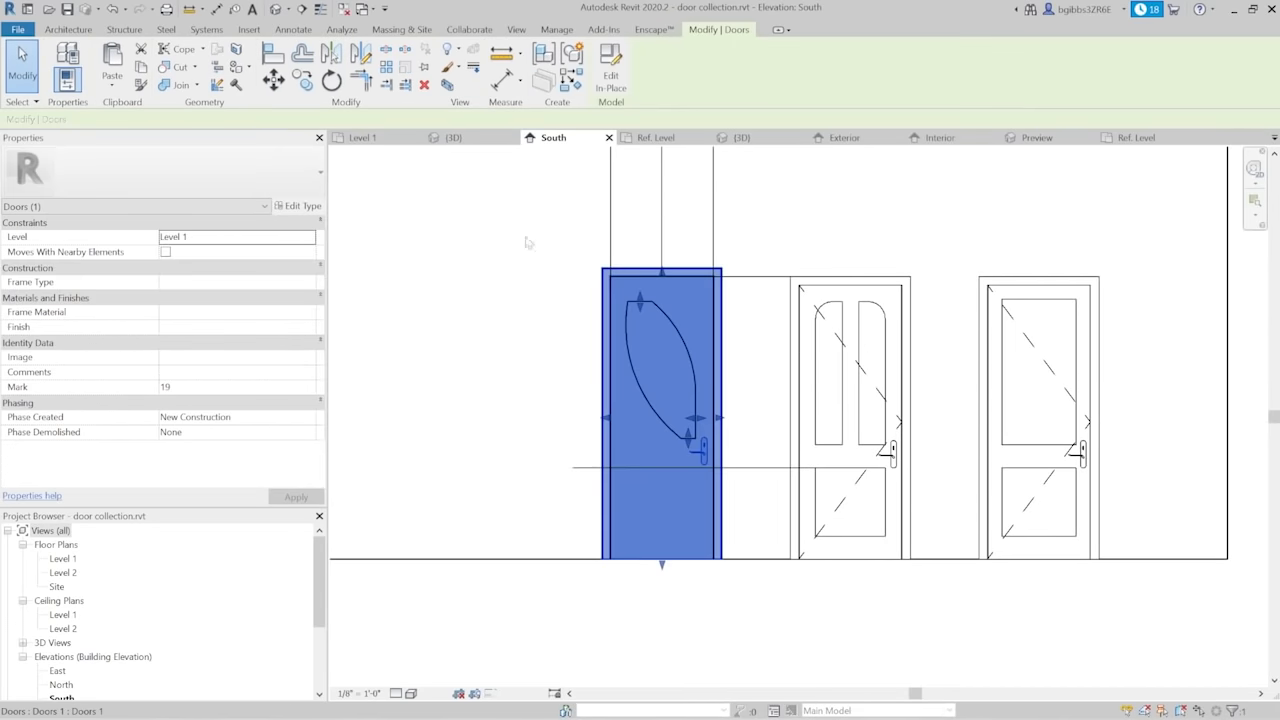
{"action": "left_click", "coordinate": [450, 137]}
{"action": "left_click", "coordinate": [362, 137]}
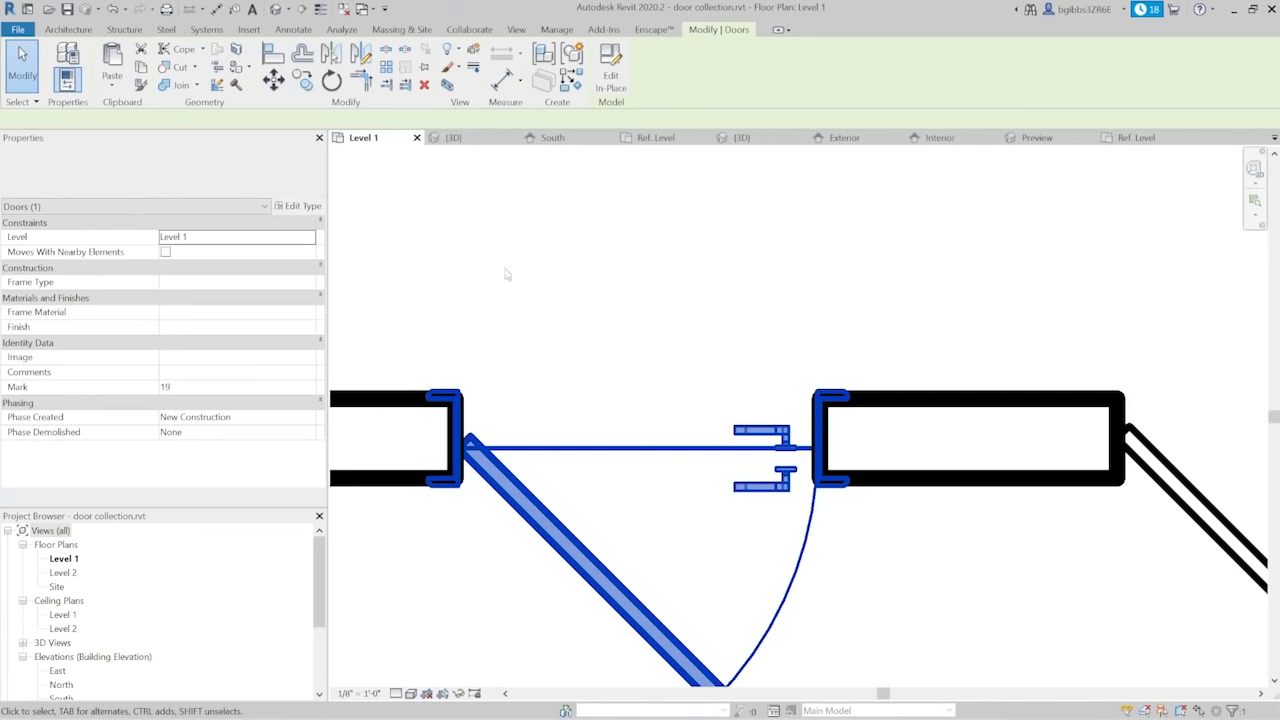
{"action": "left_click", "coordinate": [610, 80]}
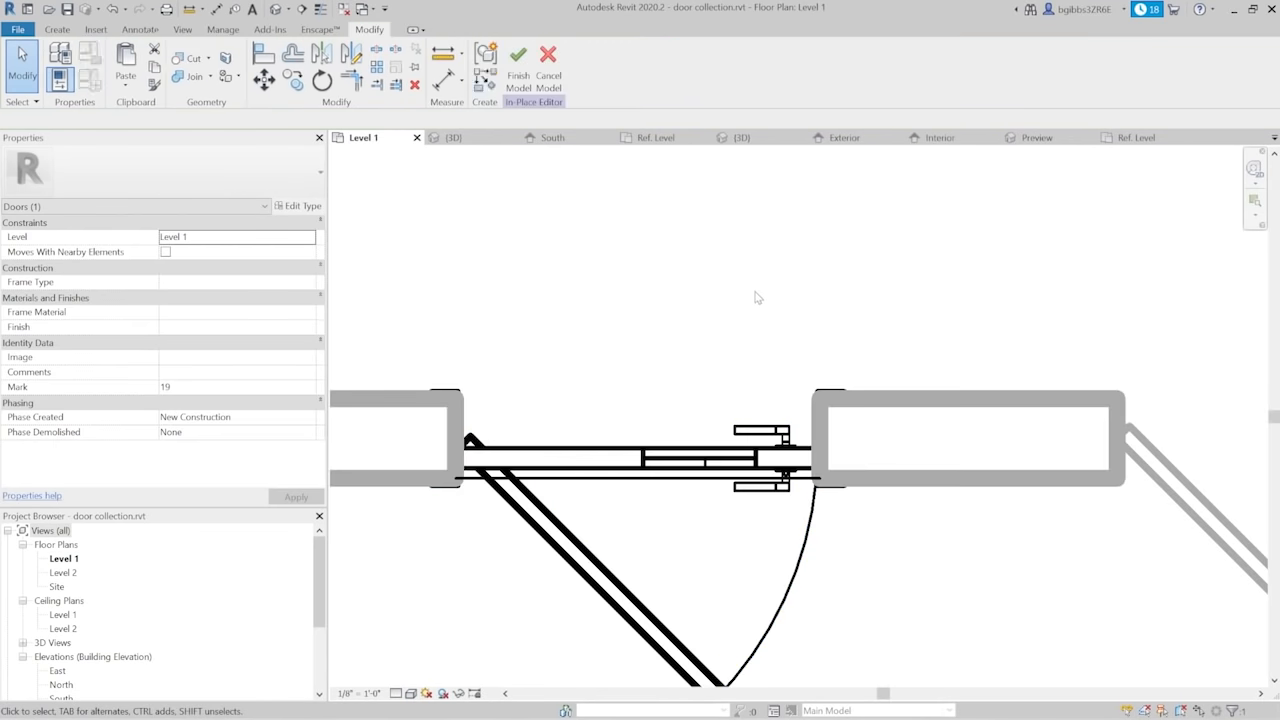
Turn off the entry door handle's Plan/RCP visibility and finish the in-place model
{"action": "left_click", "coordinate": [778, 450]}
{"action": "left_click", "coordinate": [222, 342]}
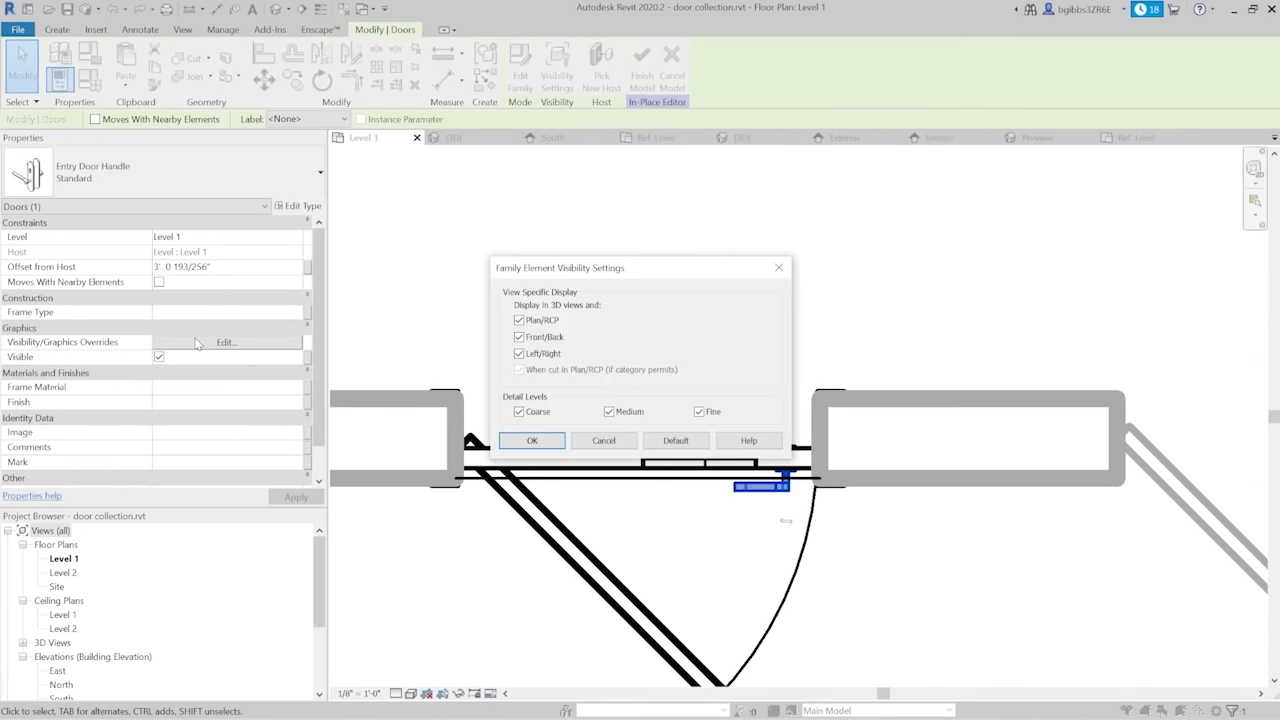
{"action": "left_click", "coordinate": [548, 443]}
{"action": "left_click", "coordinate": [642, 62]}
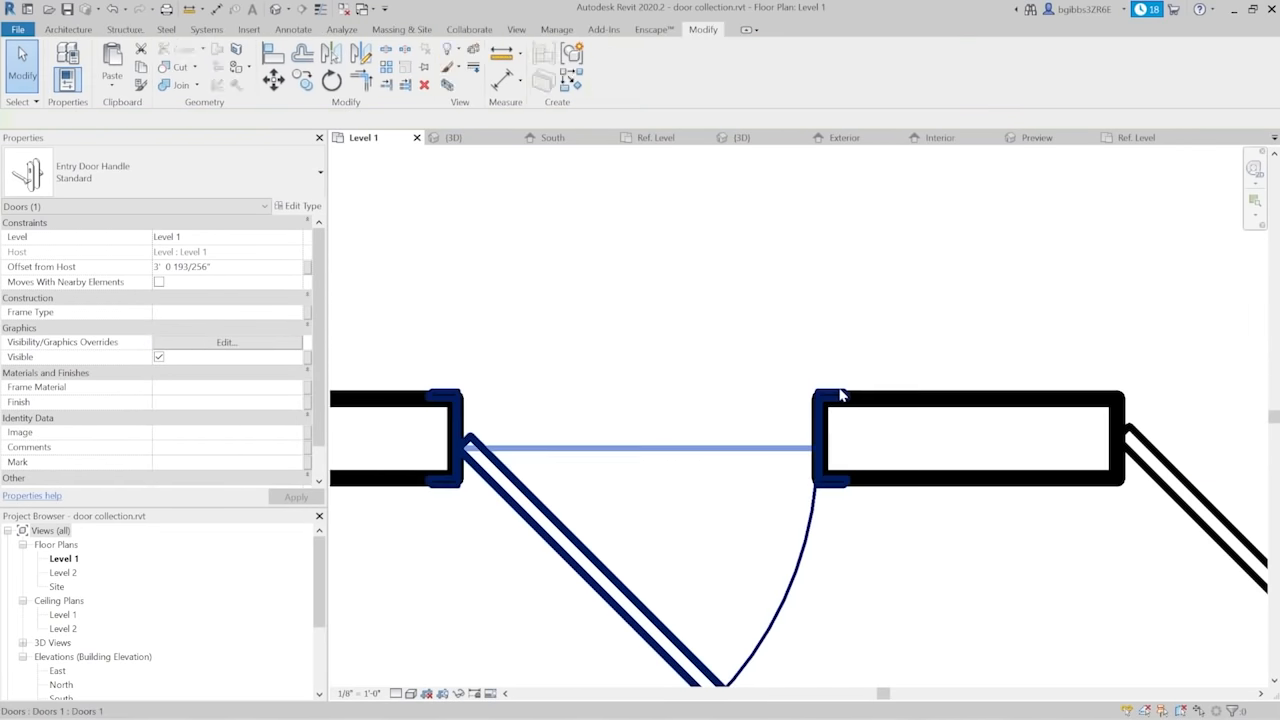
{"action": "key", "text": "Escape"}
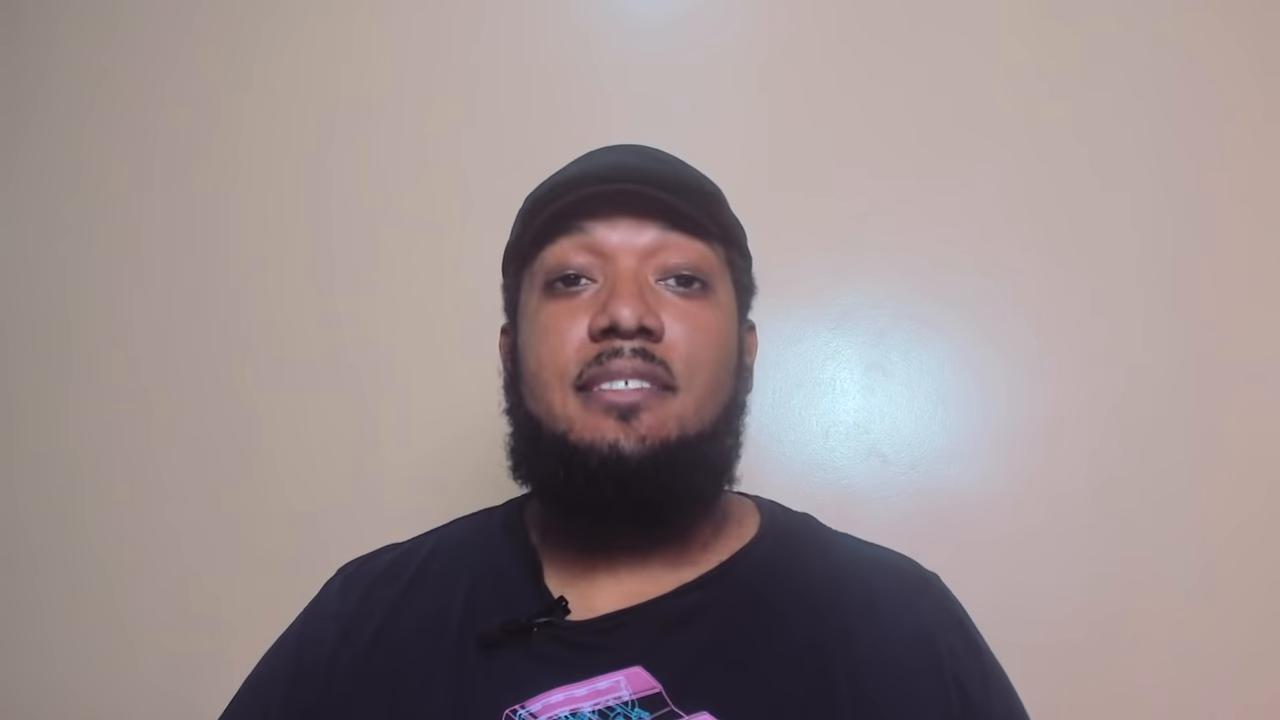